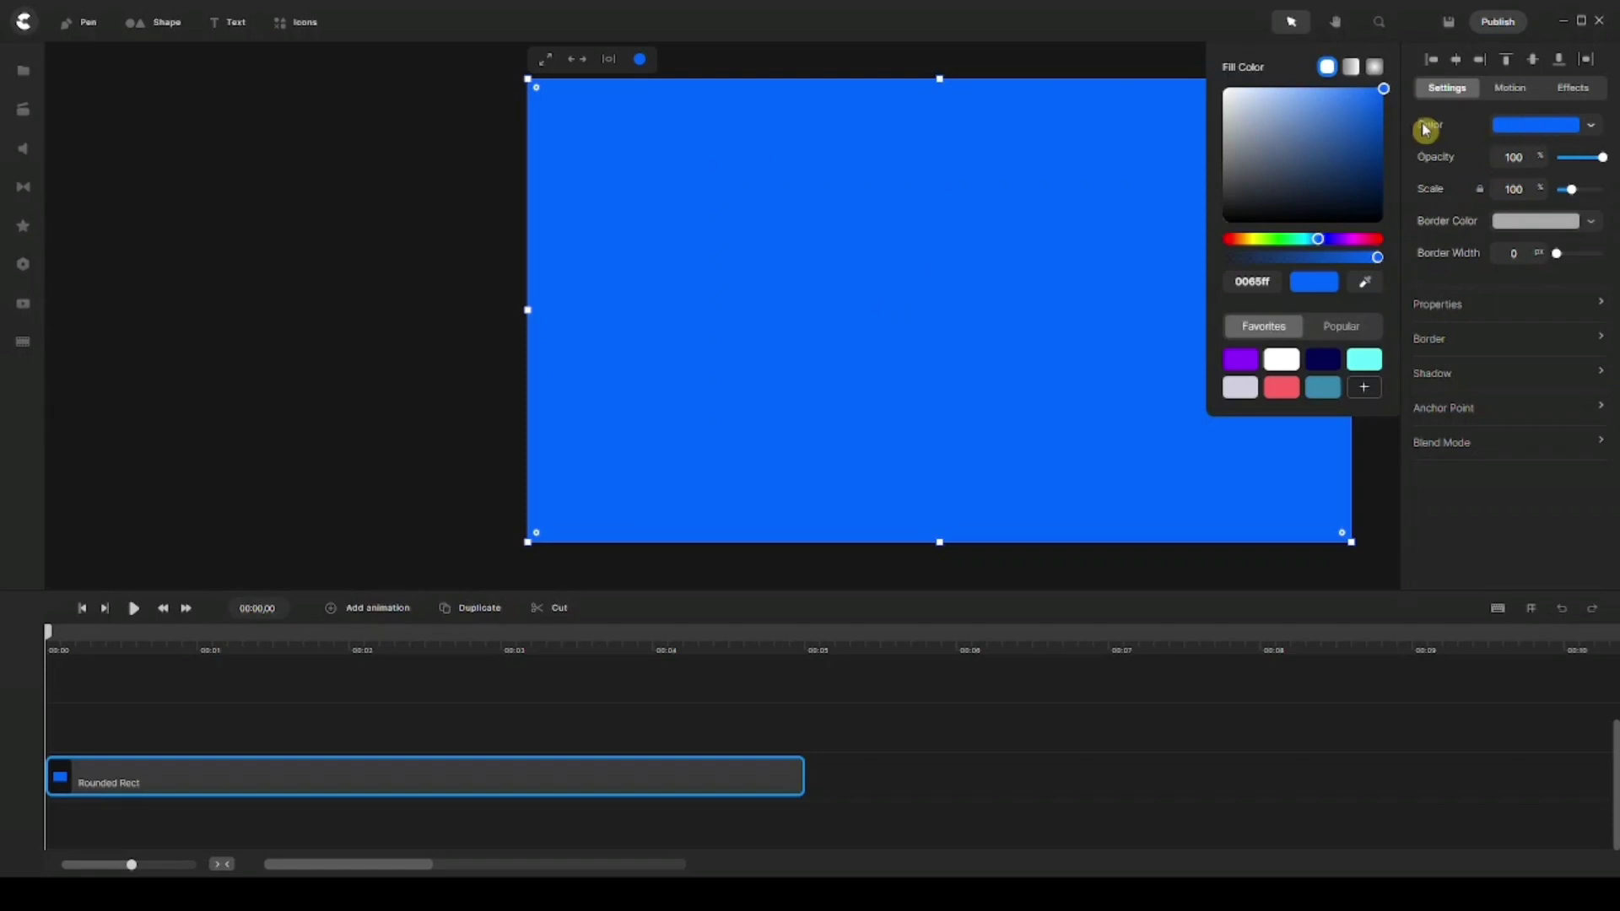
# Darken the fill colour of the full-canvas background rectangle to dark blue 02347f
pyautogui.moveTo(1367, 144); pyautogui.dragTo(1381, 158)
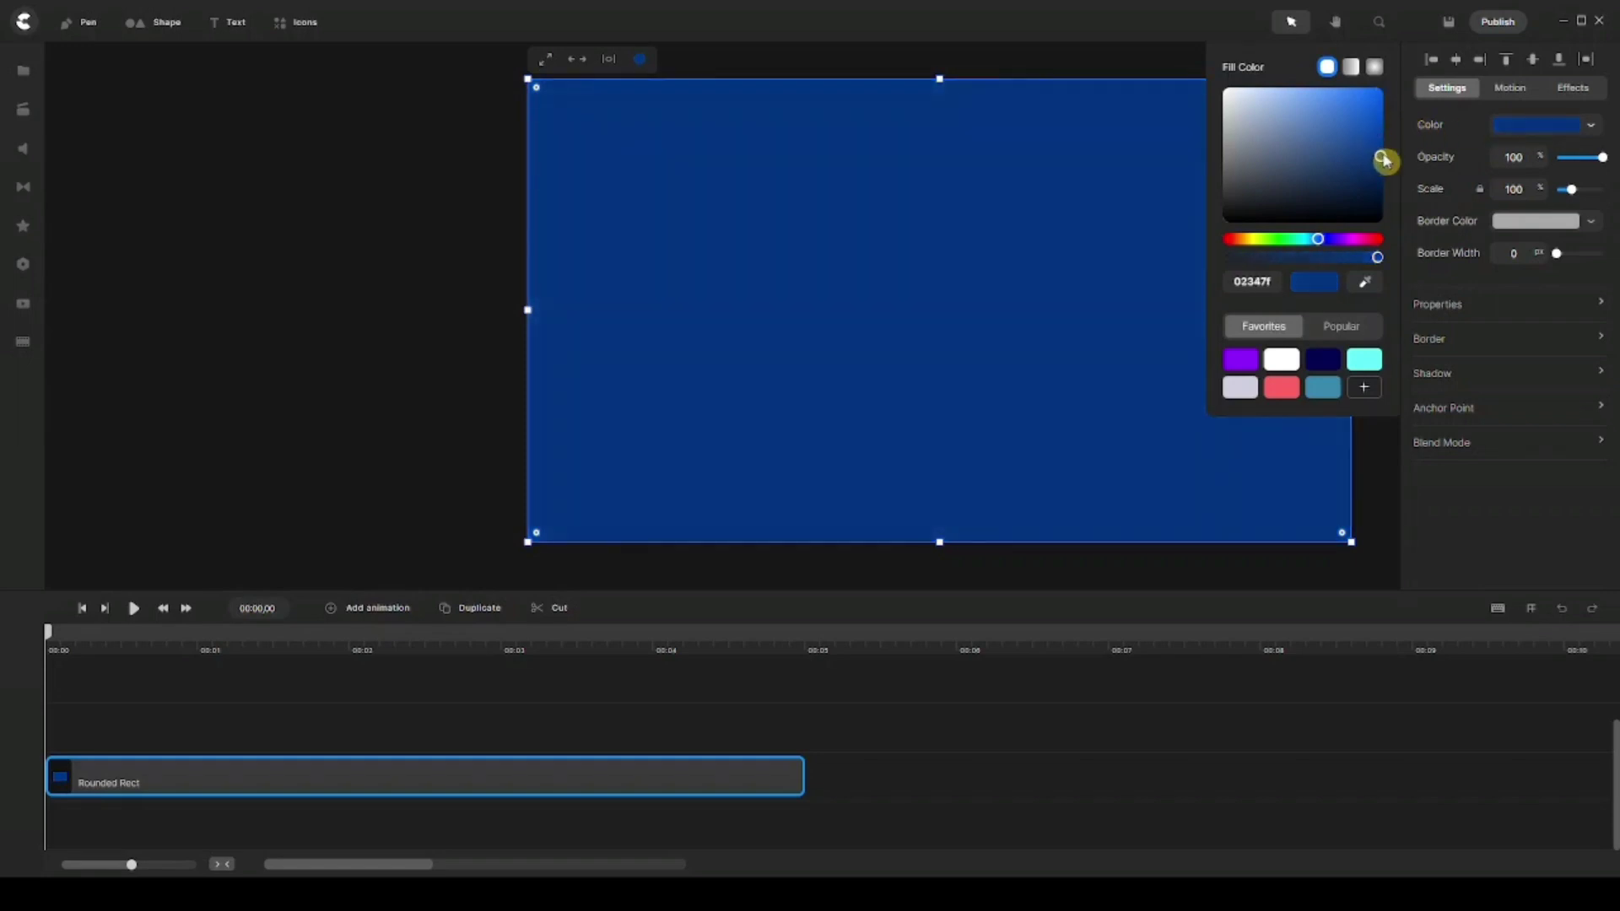
pyautogui.click(389, 288)
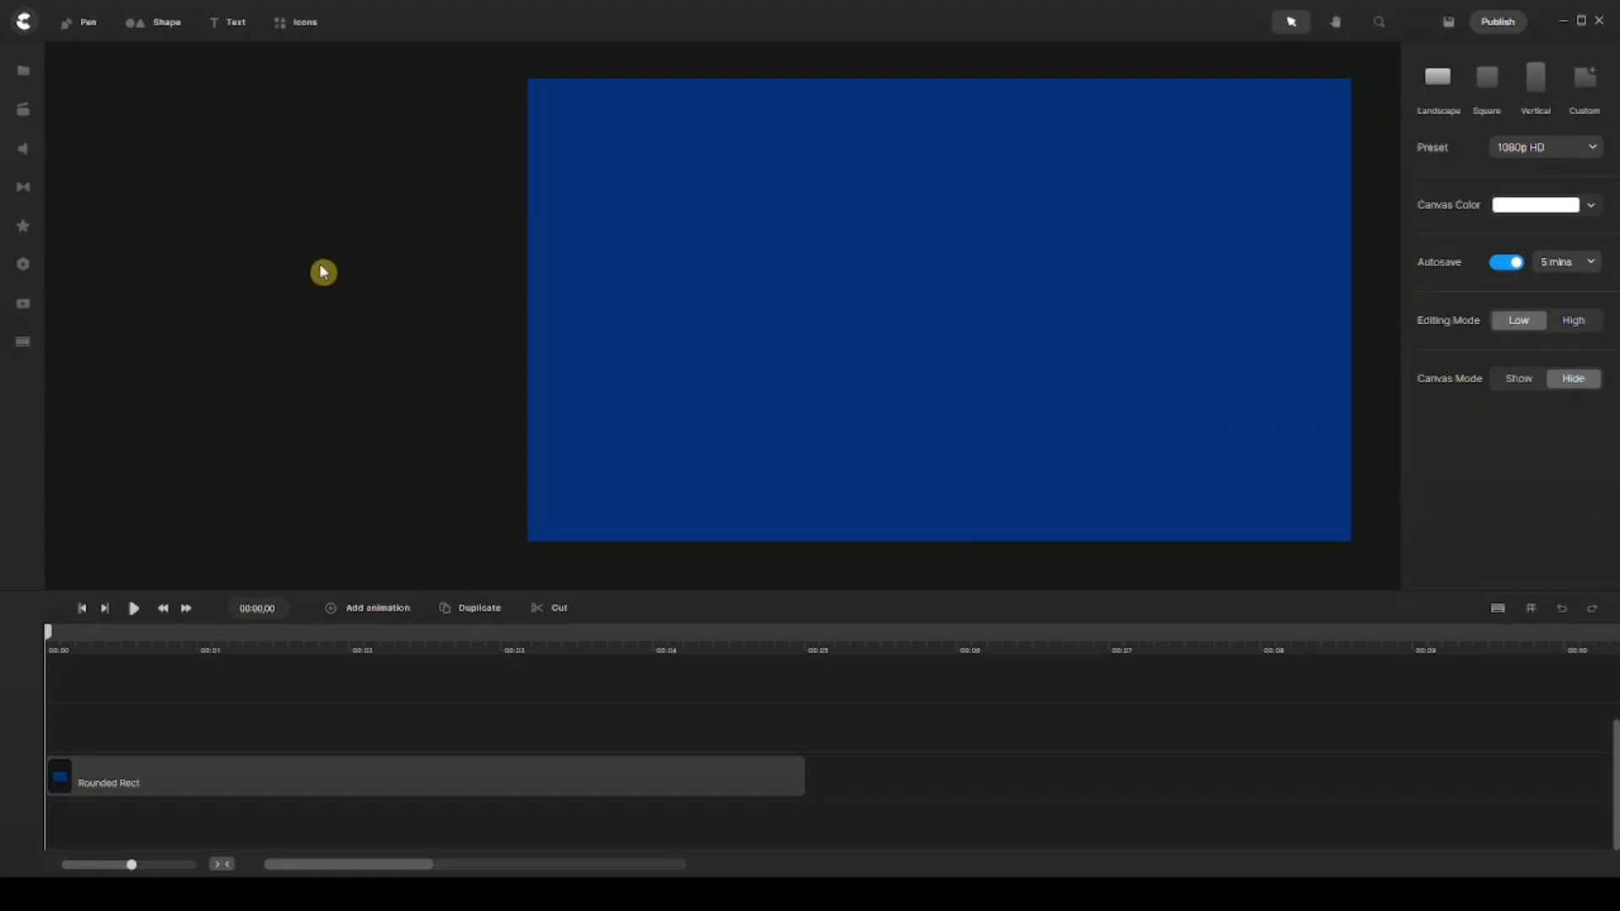
# Add a second rectangle, fill it with darker navy, and fit it into the canvas's upper-left corner at about 35% scale
pyautogui.click(155, 31)
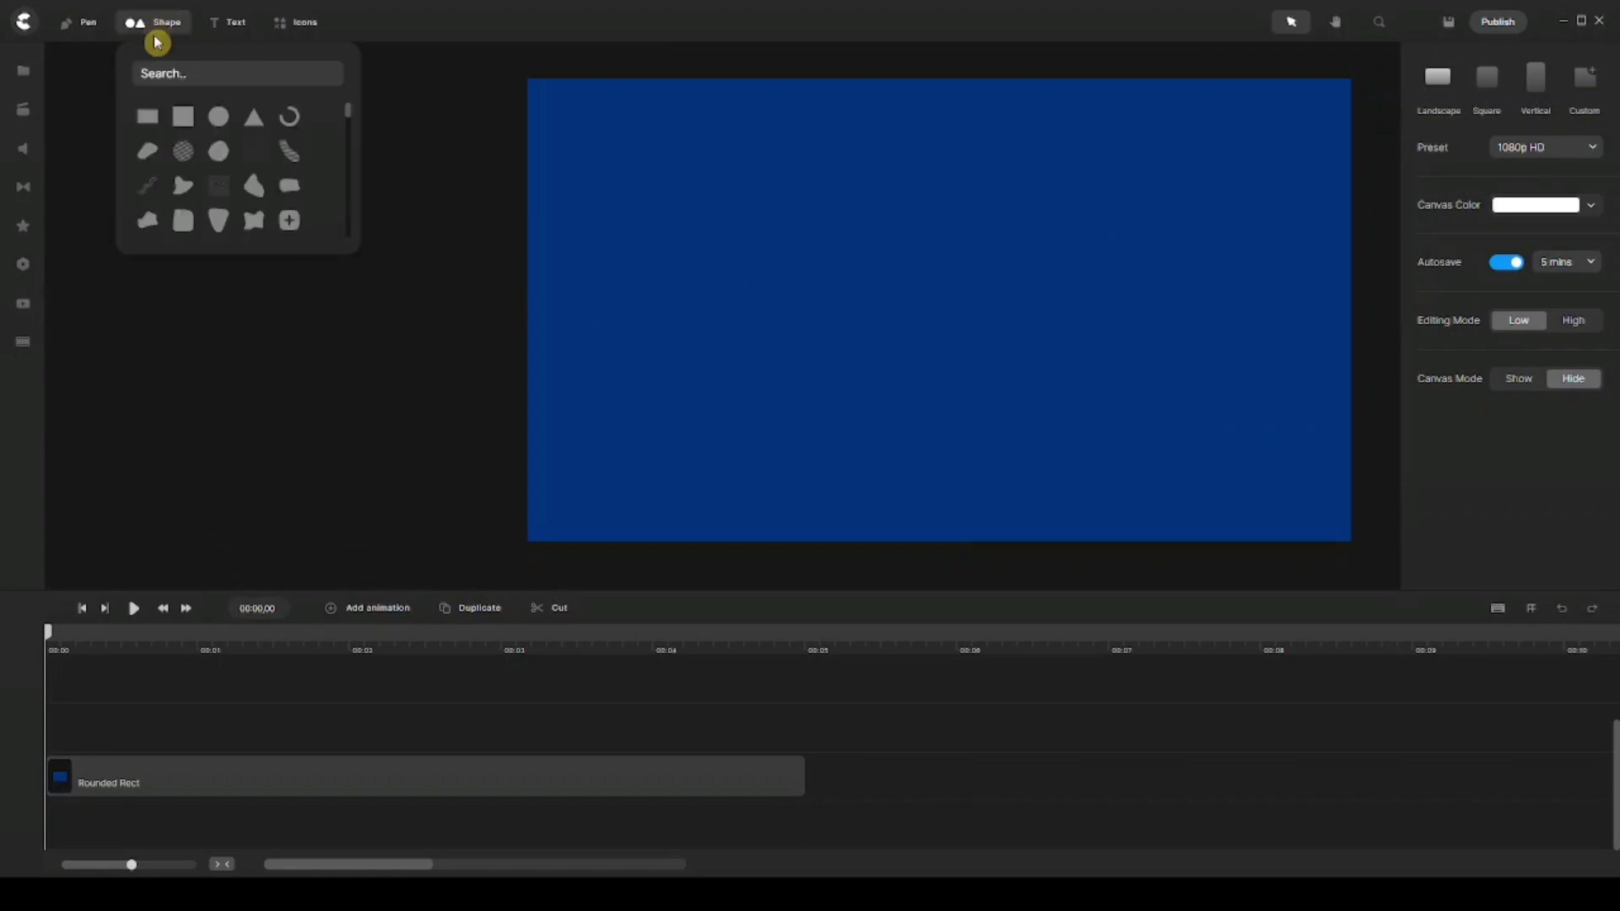
pyautogui.click(154, 129)
pyautogui.click(1536, 124)
pyautogui.click(1384, 182)
pyautogui.moveTo(1182, 445); pyautogui.dragTo(1010, 343)
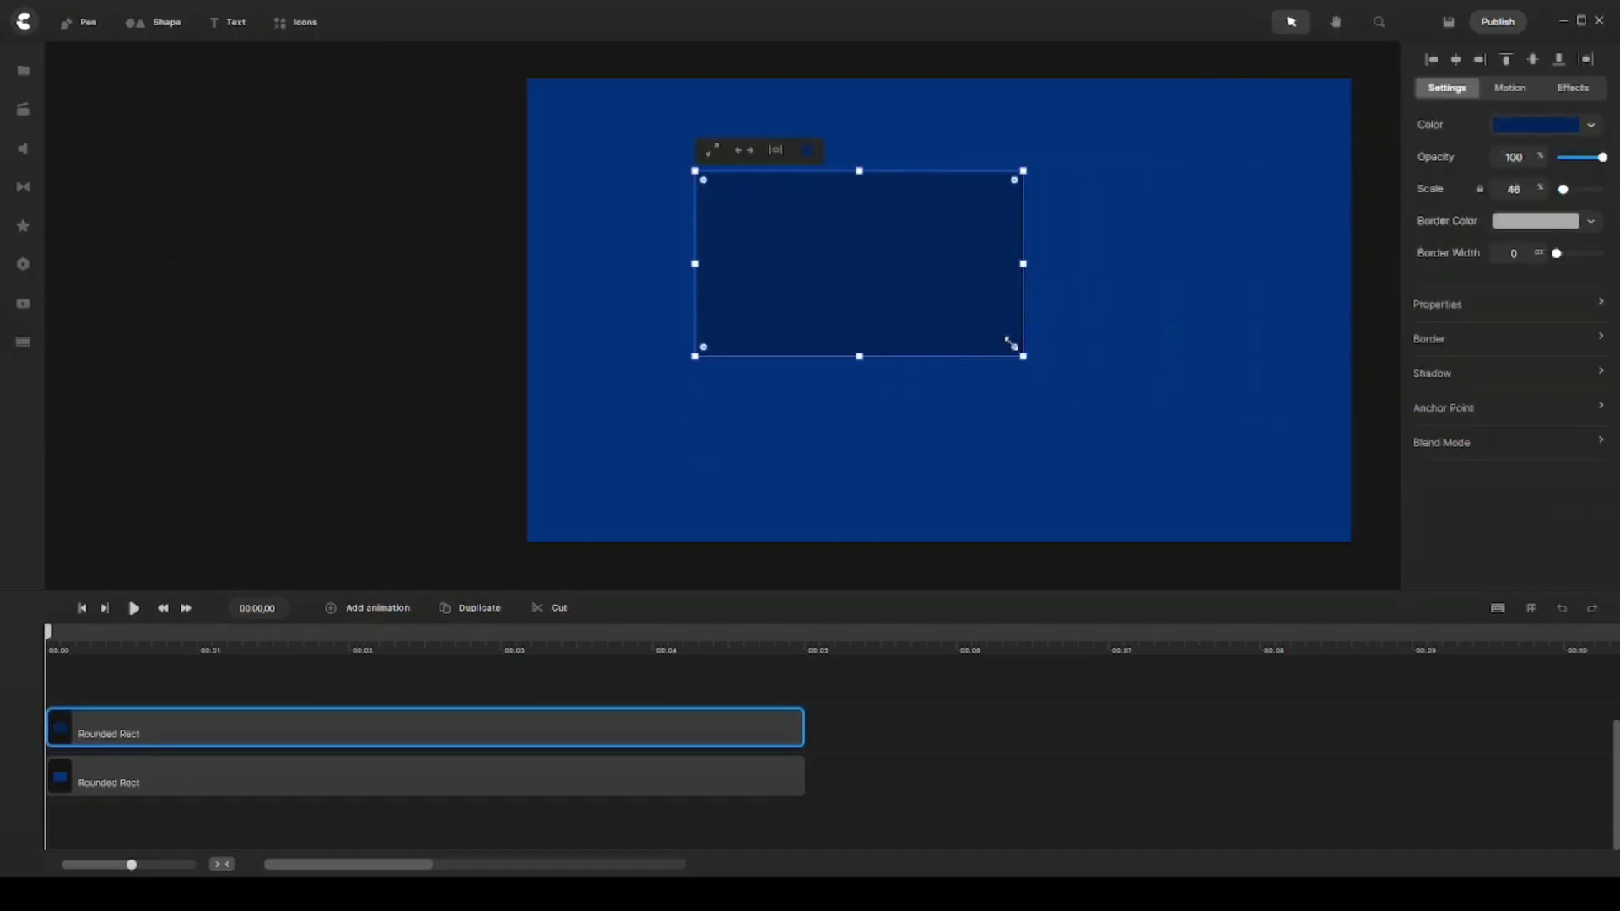
pyautogui.moveTo(871, 272); pyautogui.dragTo(810, 144)
pyautogui.moveTo(670, 210); pyautogui.dragTo(669, 243)
# Duplicate the navy rectangle, place the copy beside it in the top row, and fill it with medium blue
pyautogui.hotkey('ctrl', 'd')
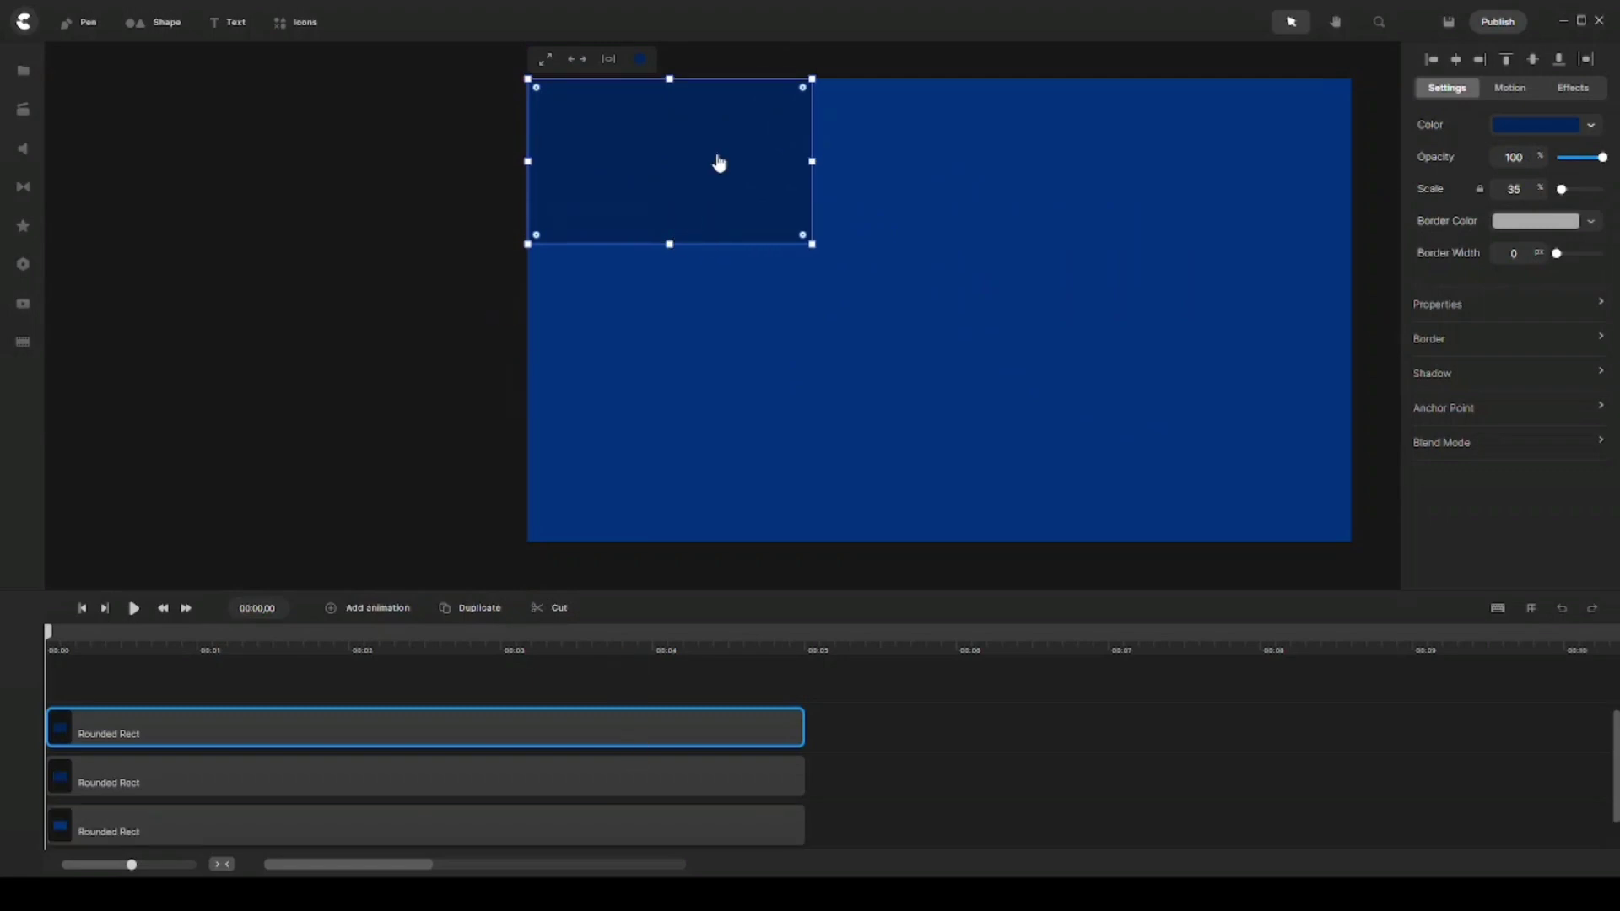
pyautogui.moveTo(719, 163); pyautogui.dragTo(1216, 127)
pyautogui.click(1536, 124)
pyautogui.click(1371, 152)
# Complete the top row with a third tile filled white, and place a copy at the start of the second row
pyautogui.hotkey('ctrl', 'd')
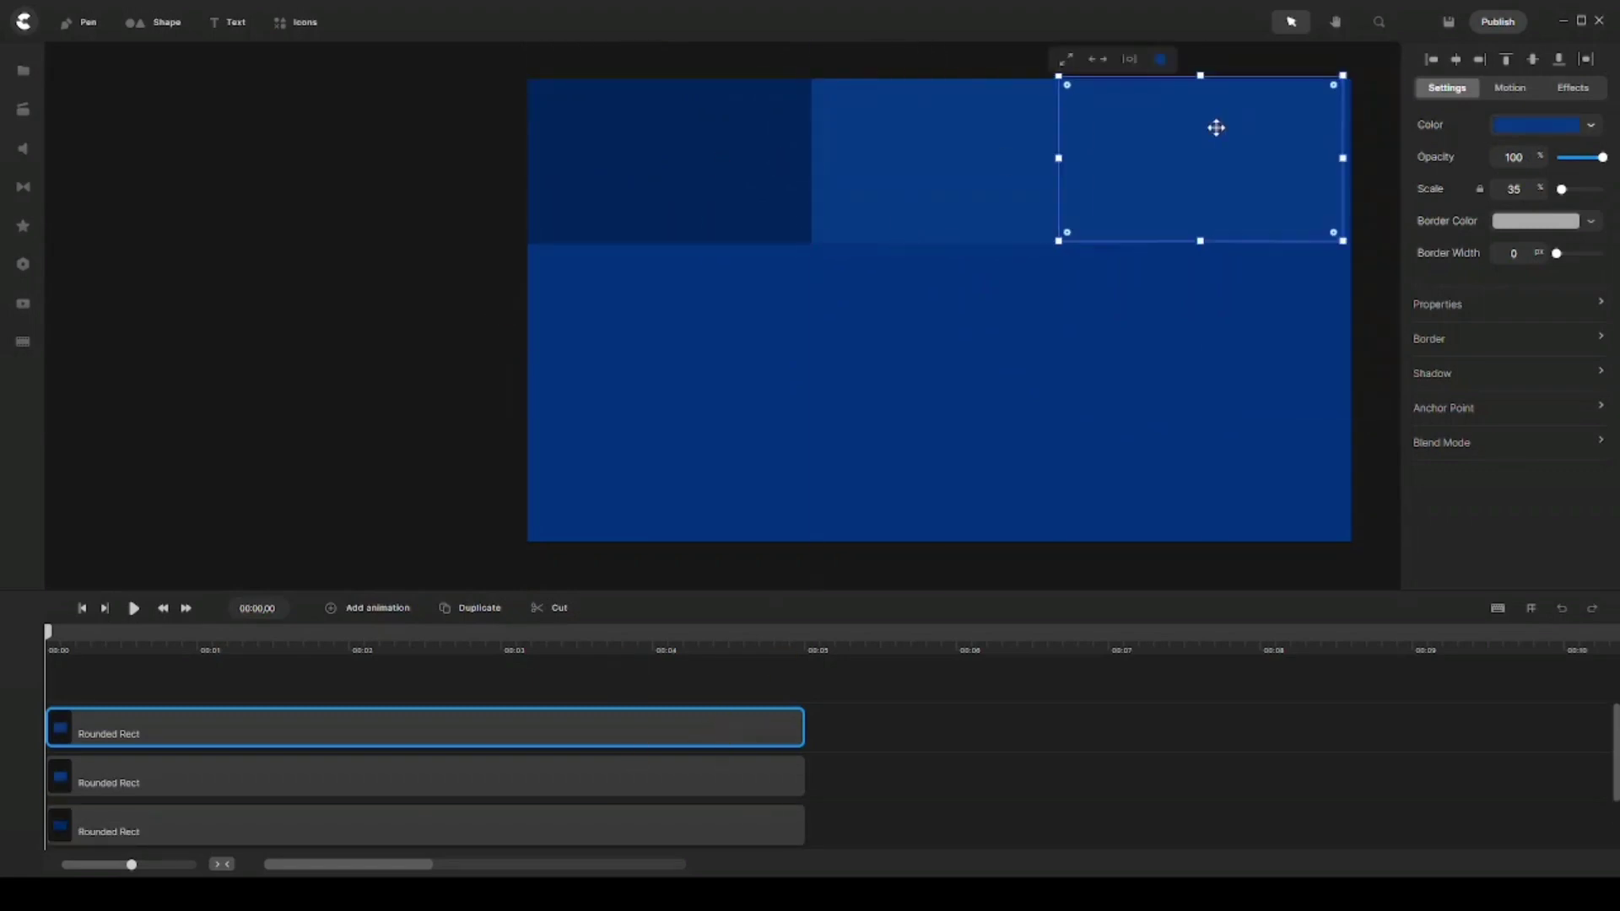
pyautogui.moveTo(903, 163); pyautogui.dragTo(878, 163)
pyautogui.moveTo(1117, 160); pyautogui.dragTo(662, 321)
pyautogui.click(1017, 166)
pyautogui.click(598, 233)
pyautogui.click(666, 727)
pyautogui.hotkey('ctrl', 'd')
# Fill the second row's first tile with medium blue and place a white-filled duplicate of it in the centre cell
pyautogui.click(640, 219)
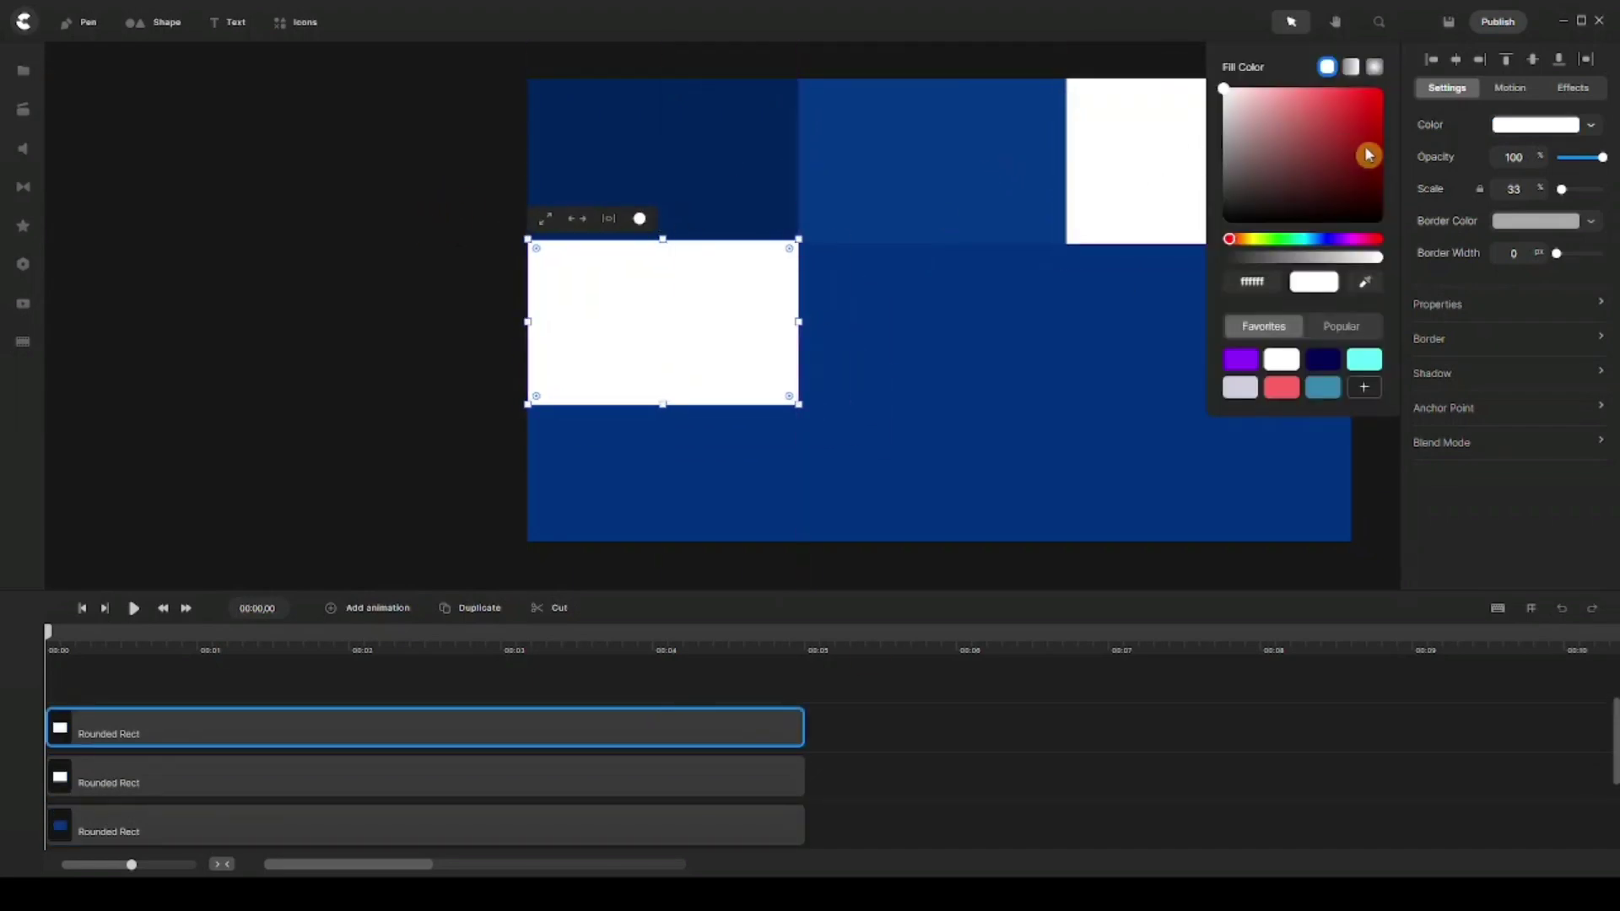
pyautogui.click(1323, 360)
pyautogui.click(666, 726)
pyautogui.moveTo(719, 404); pyautogui.dragTo(946, 335)
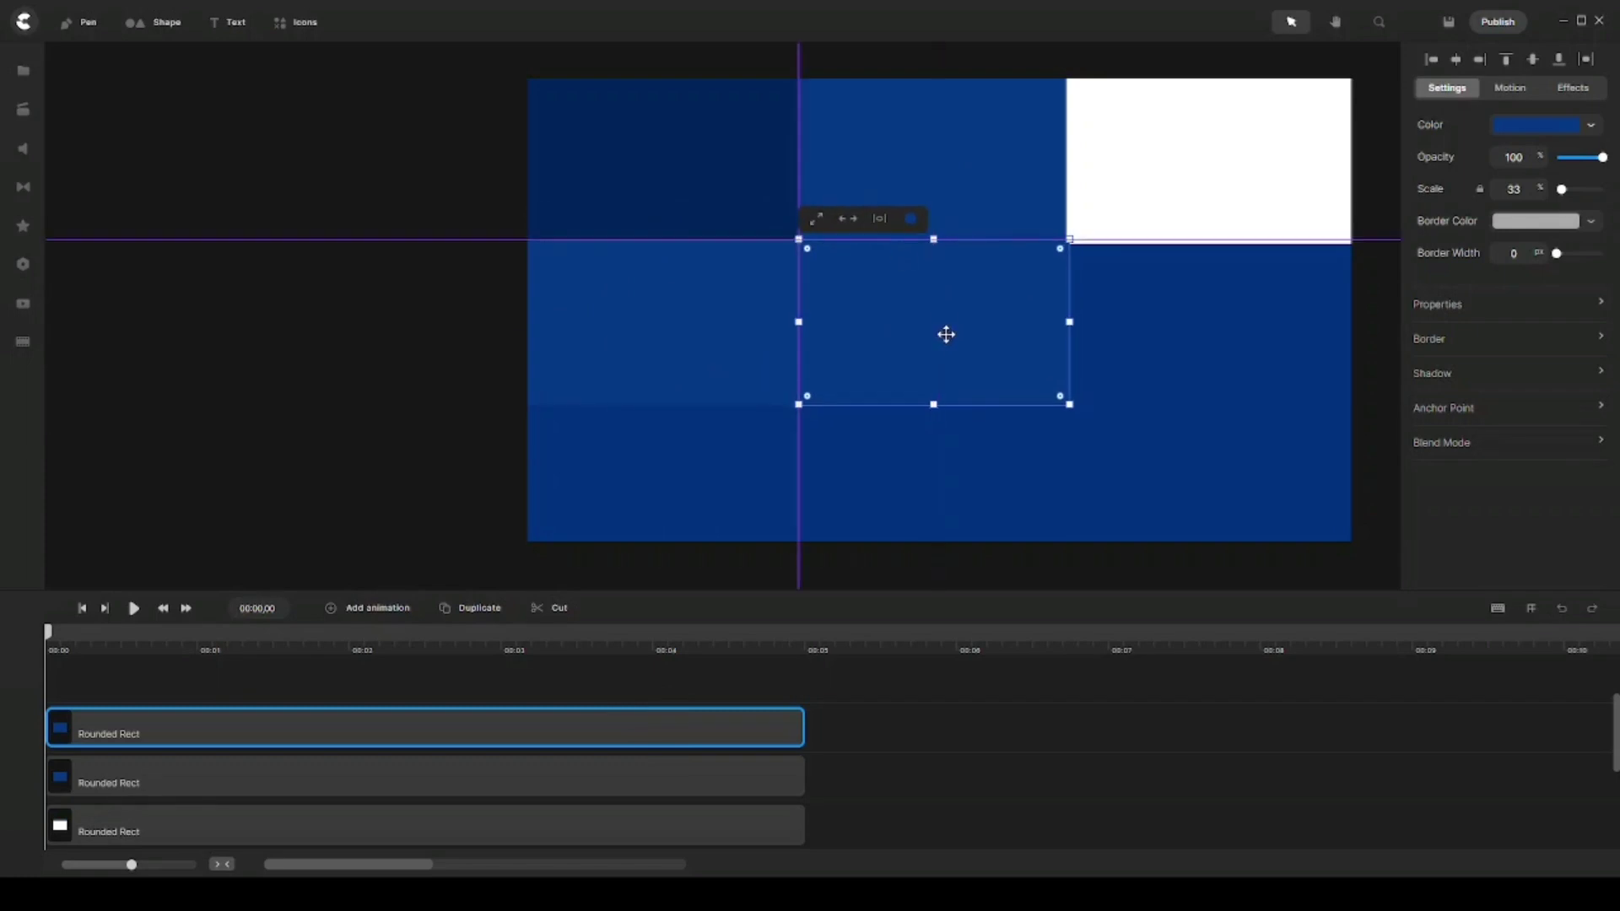
pyautogui.click(911, 218)
pyautogui.click(1280, 355)
# Duplicate the navy tile from the top row into the last cell of the middle row
pyautogui.click(691, 169)
pyautogui.hotkey('ctrl', 'd')
pyautogui.moveTo(691, 170); pyautogui.dragTo(1225, 335)
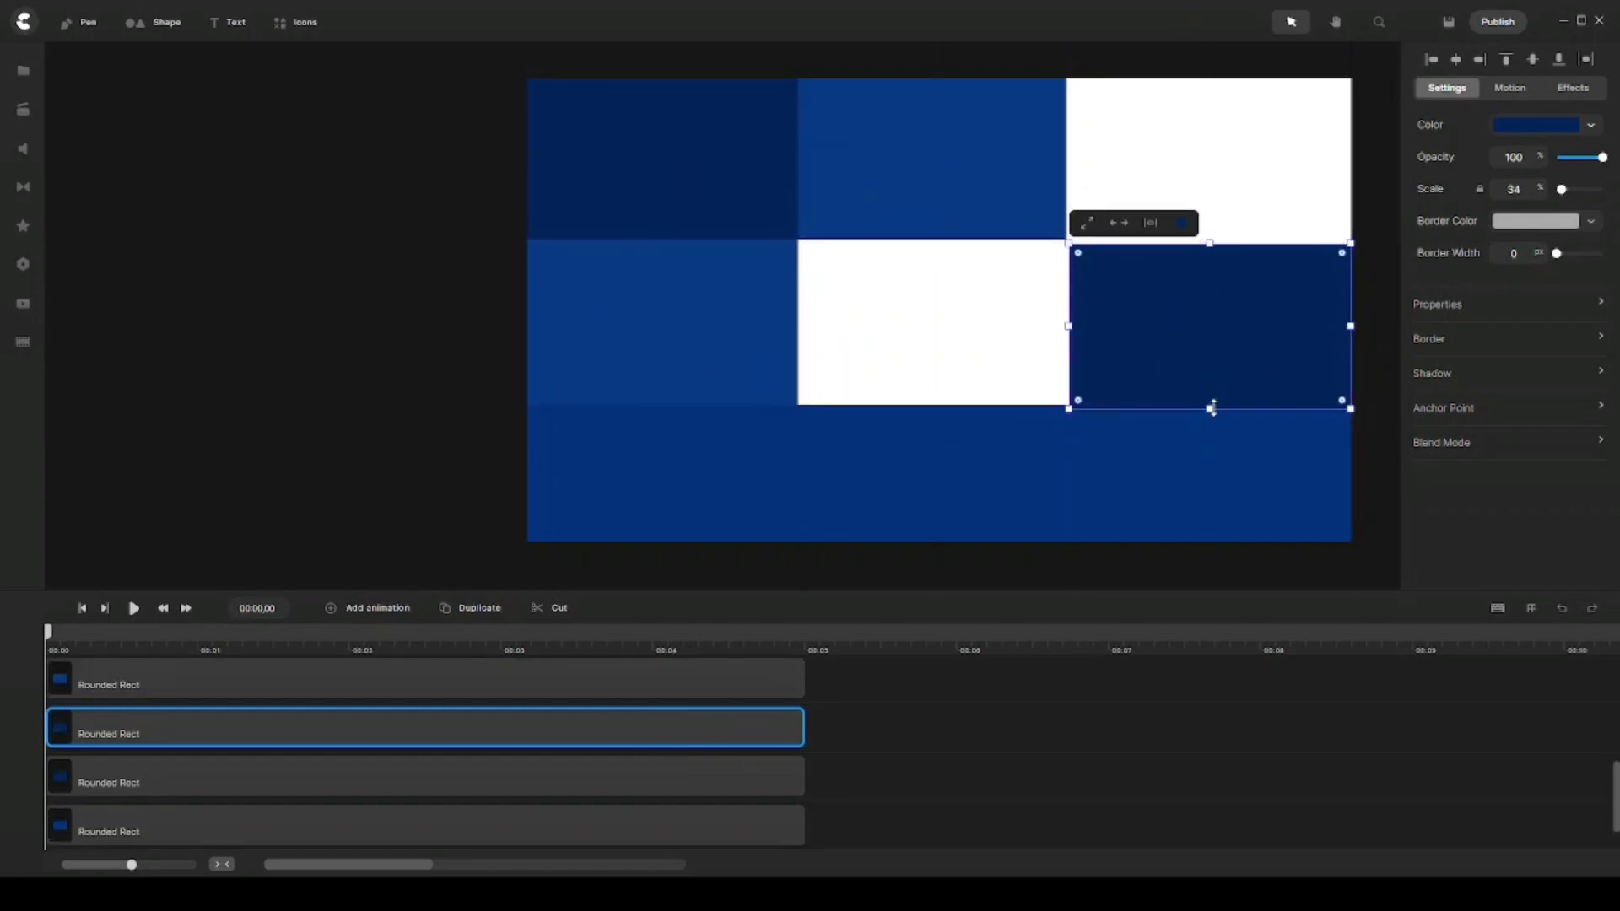
# Duplicate the navy tile into the first cell of the bottom row and match its width to the column
pyautogui.hotkey('ctrl', 'd')
pyautogui.moveTo(713, 481); pyautogui.dragTo(692, 463)
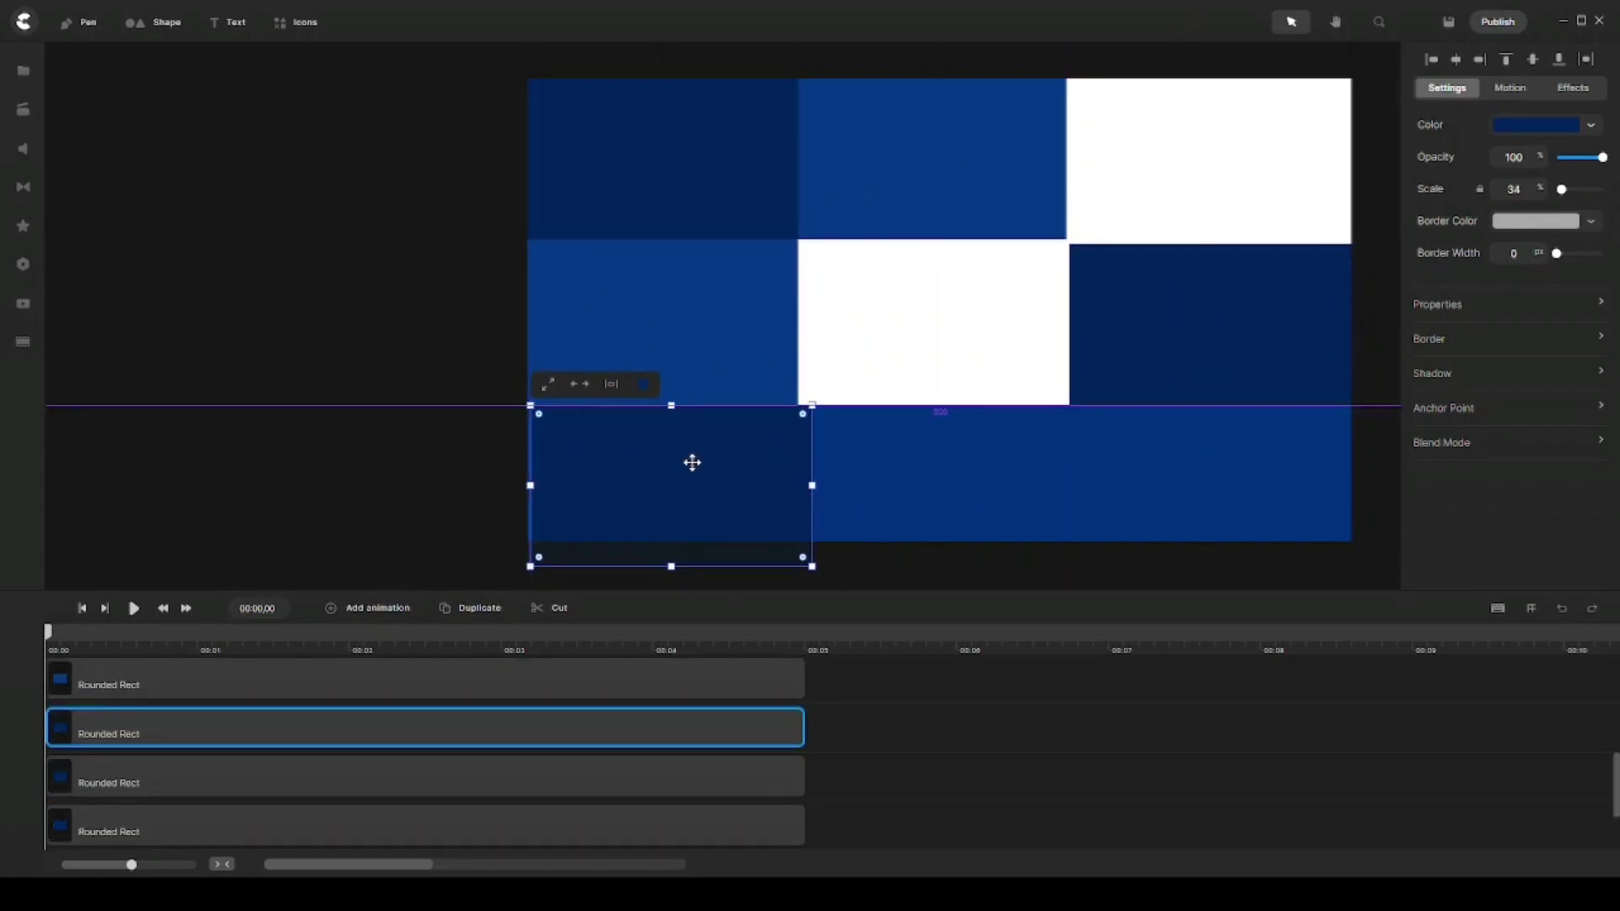
pyautogui.moveTo(812, 485); pyautogui.dragTo(799, 477)
# Fit the bottom-left tile to the canvas edge and shorten the middle-row tiles to meet the bottom row
pyautogui.click(669, 408)
pyautogui.click(671, 439)
pyautogui.moveTo(671, 405); pyautogui.dragTo(671, 390)
pyautogui.click(932, 384)
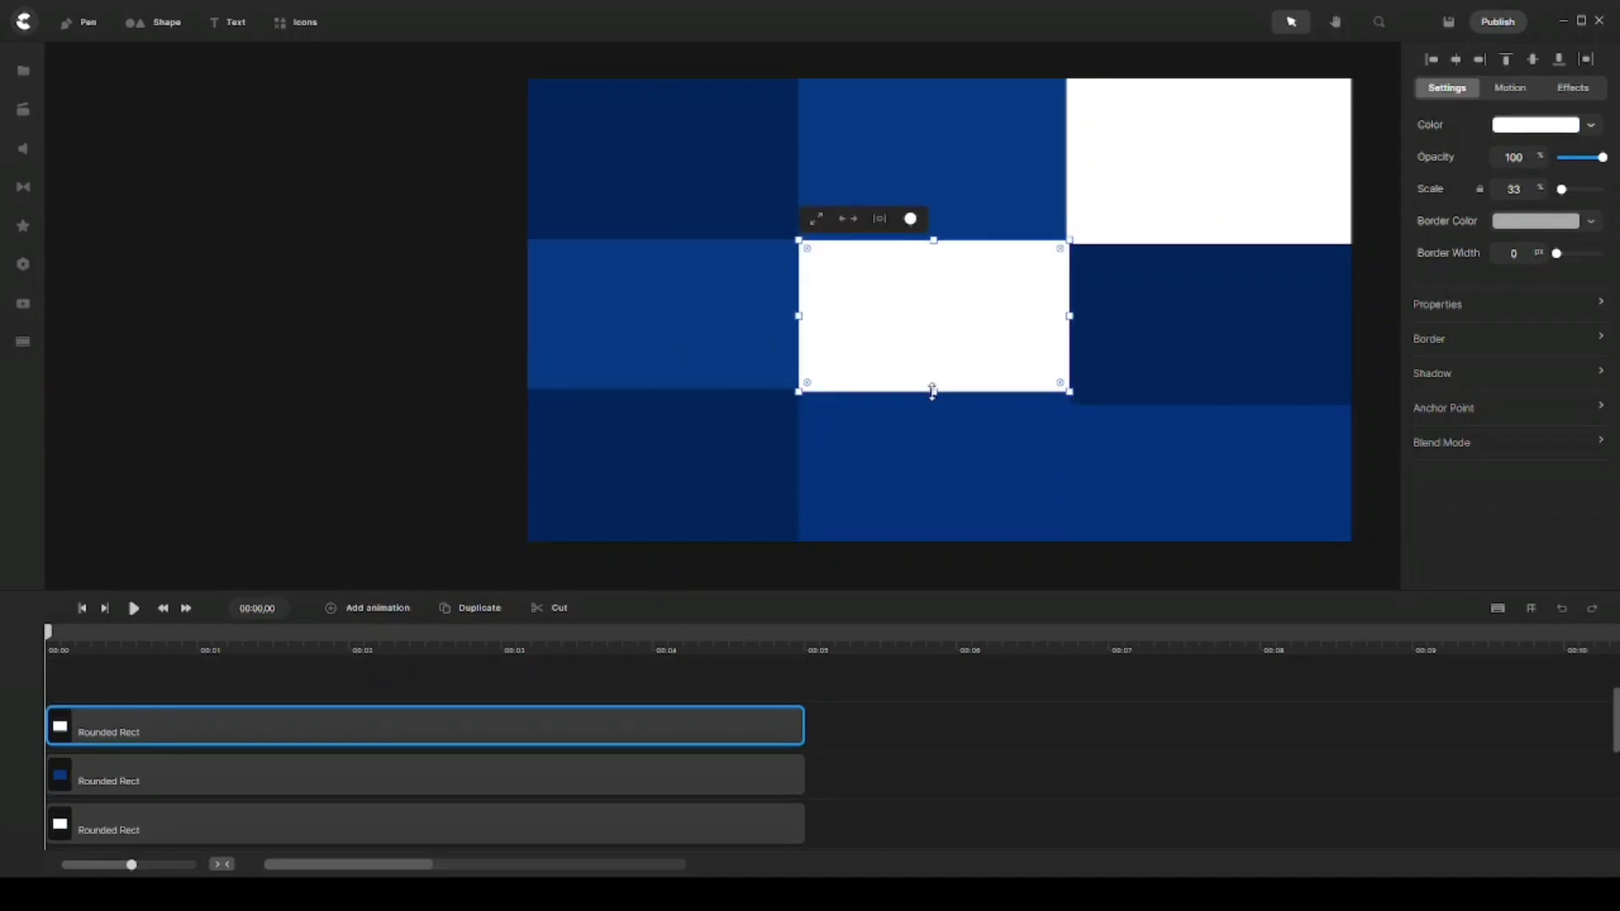
pyautogui.click(1205, 387)
# Complete the bottom row with a medium blue copy in its centre cell and a navy copy in its last cell
pyautogui.click(702, 322)
pyautogui.hotkey('ctrl', 'd')
pyautogui.moveTo(702, 322); pyautogui.dragTo(957, 469)
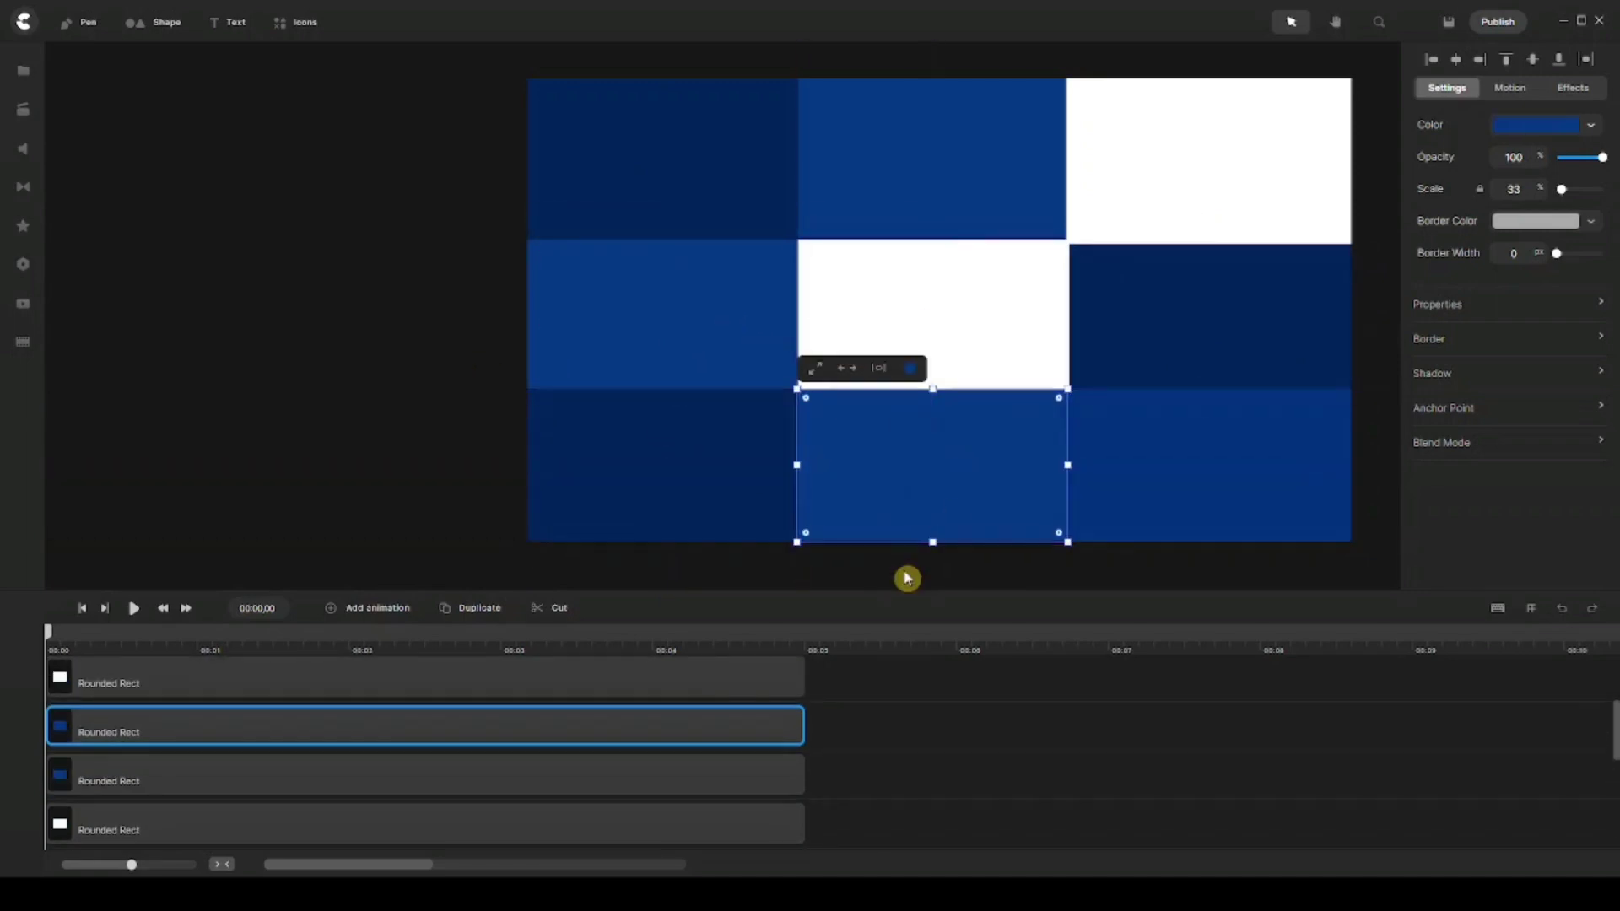
pyautogui.moveTo(1207, 320); pyautogui.dragTo(1204, 452)
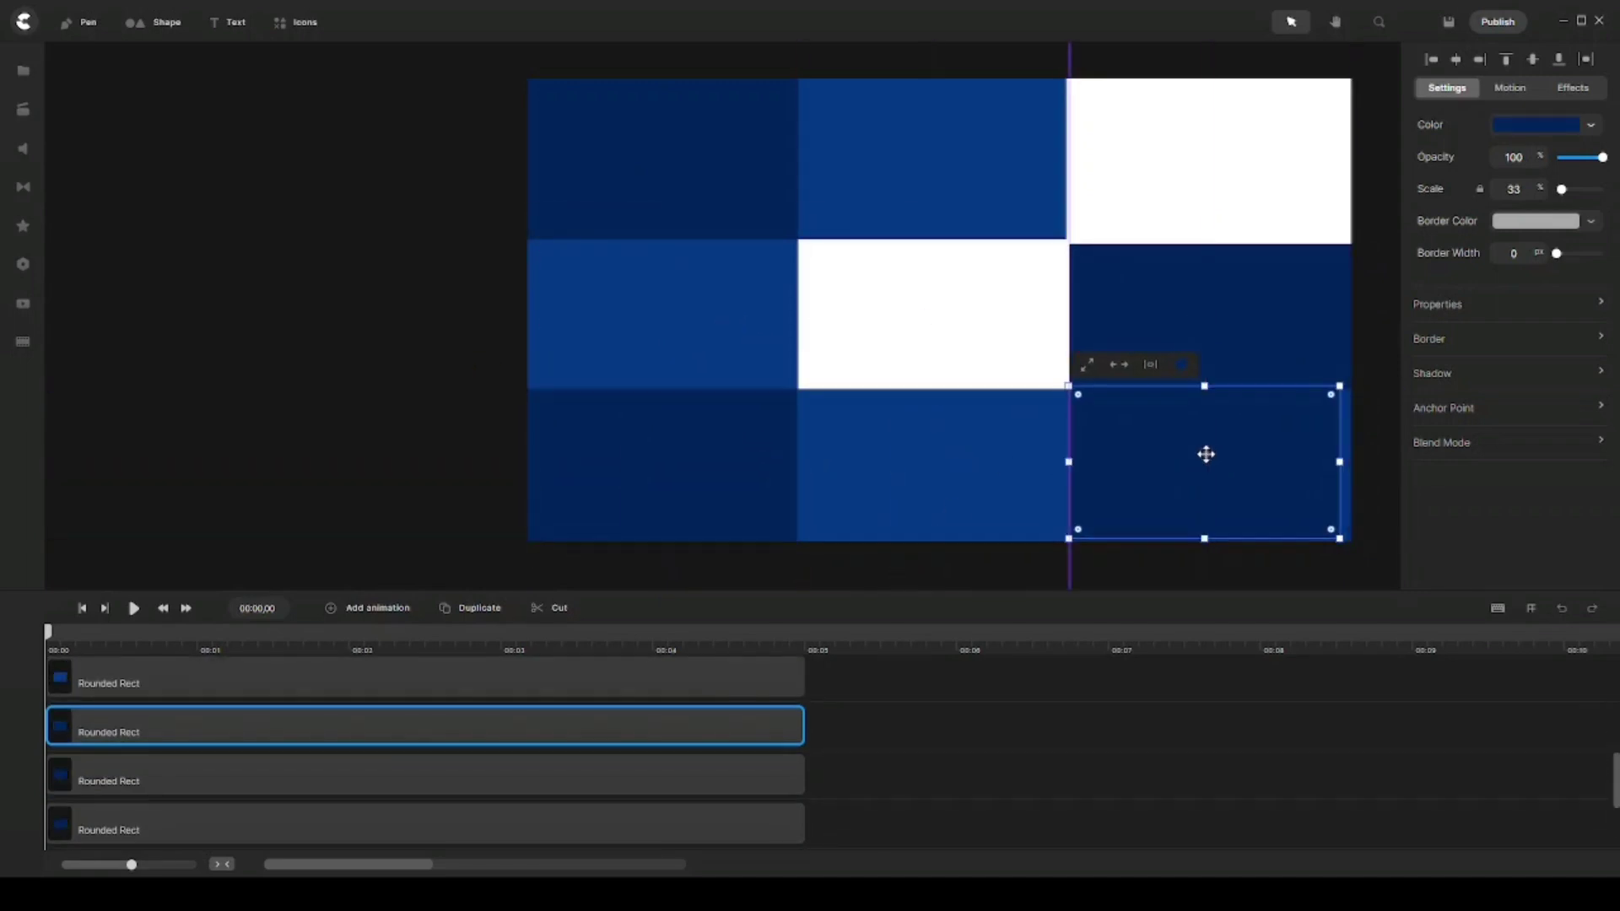
# Shorten the middle row's last tile to meet the bottom row and fill it with medium blue 053782
pyautogui.click(1212, 379)
pyautogui.click(1182, 222)
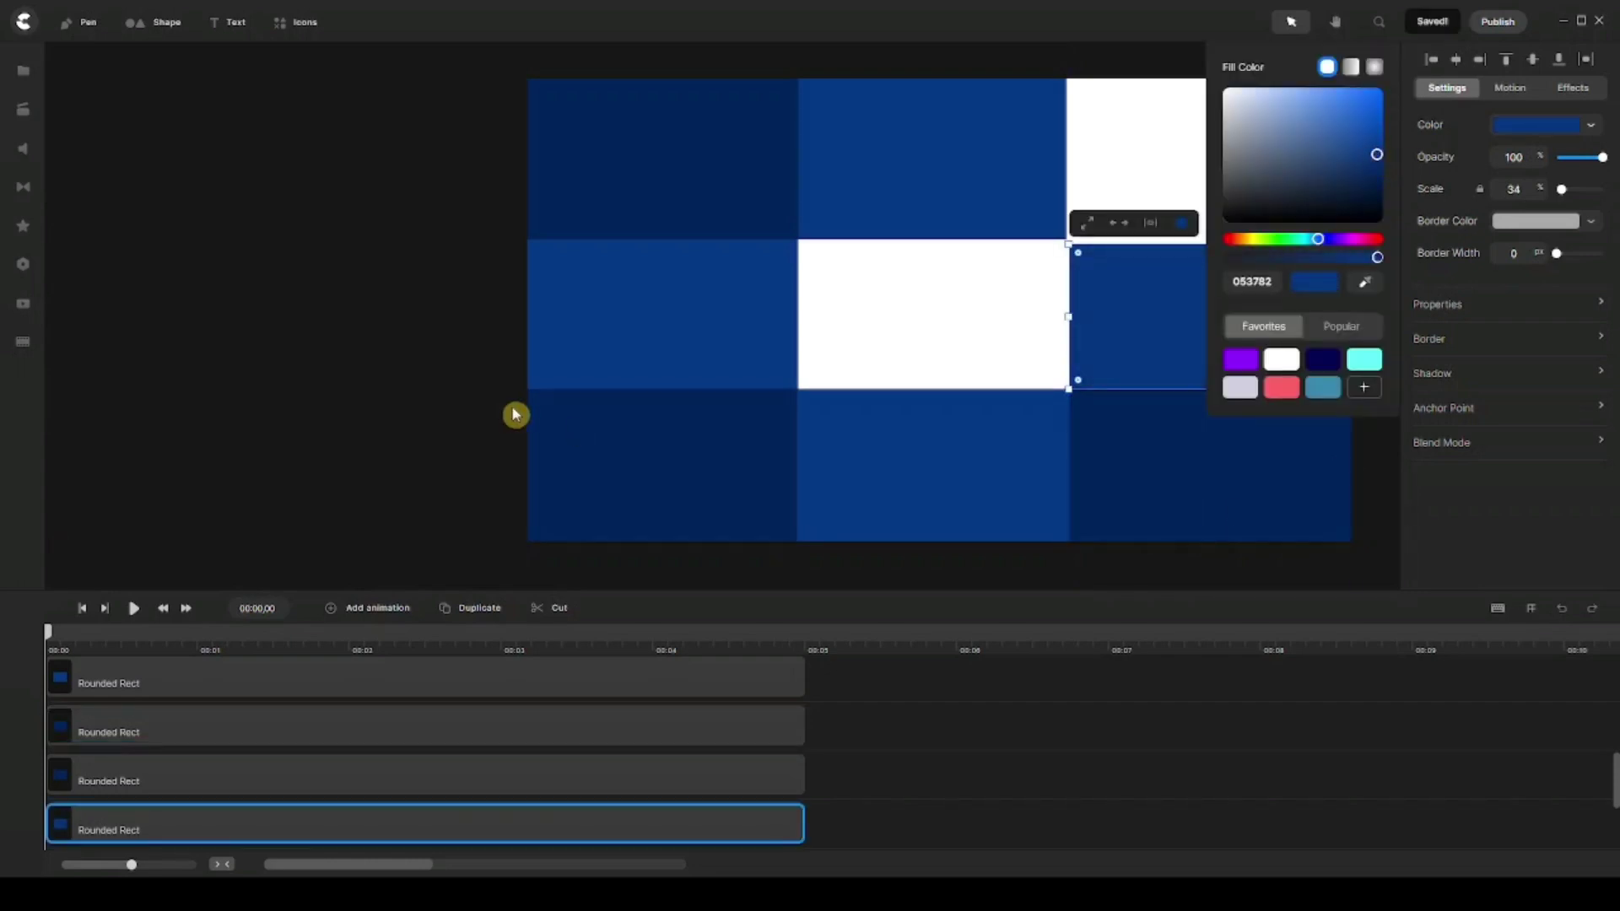
pyautogui.click(416, 408)
# Adjust the edges of the white tiles and the tiles around them so the grid cells line up
pyautogui.click(1210, 210)
pyautogui.click(1129, 319)
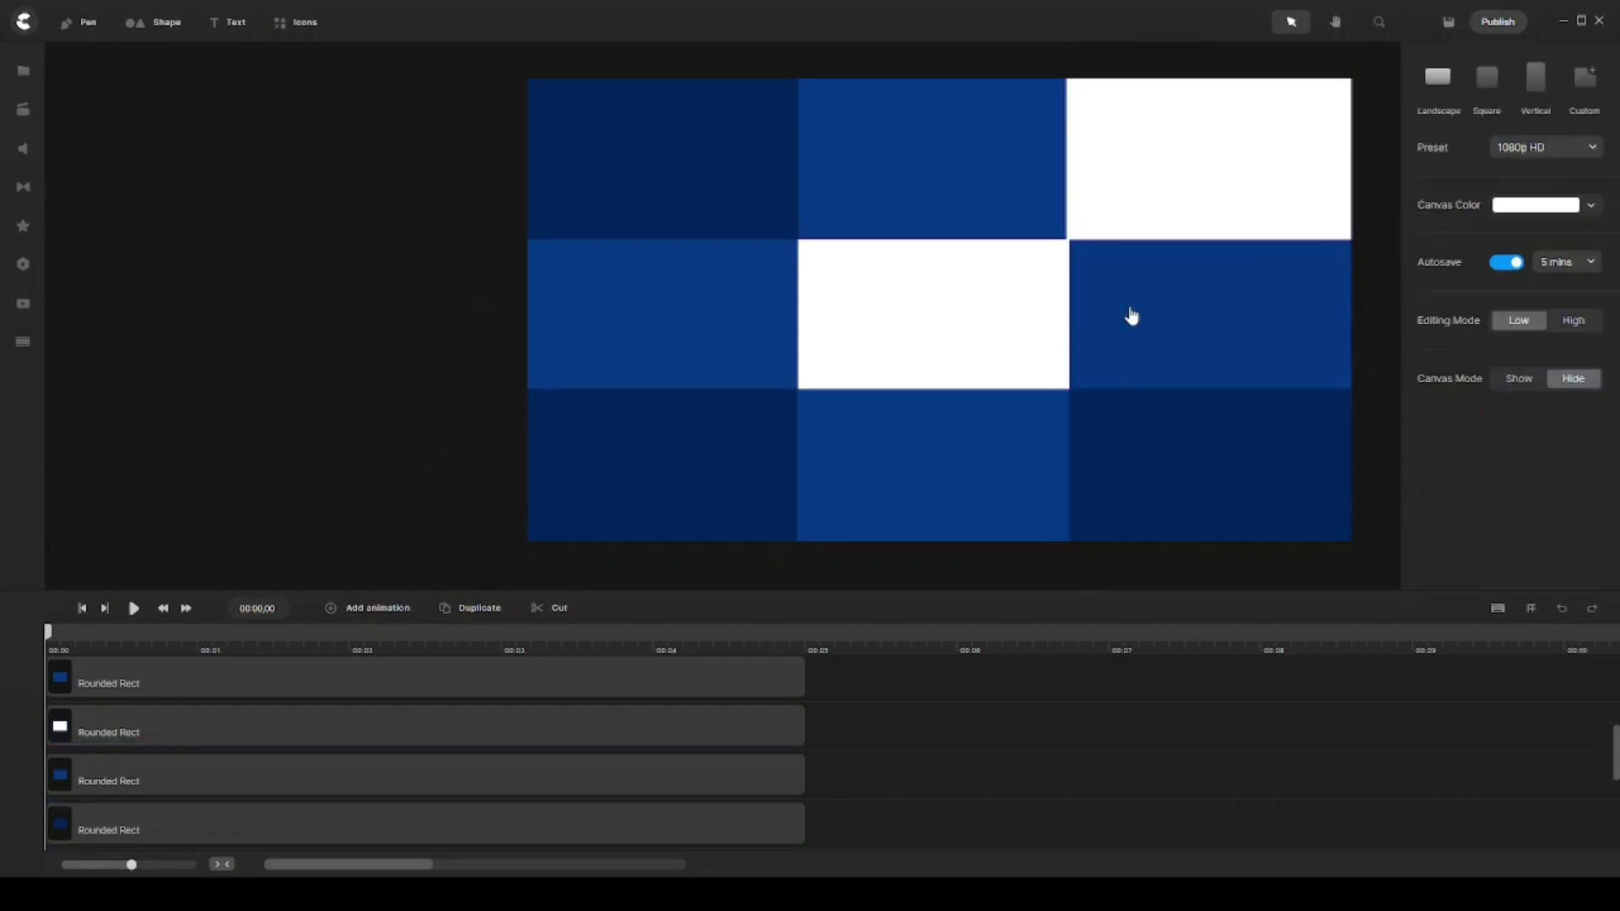
pyautogui.click(1077, 200)
pyautogui.click(1077, 201)
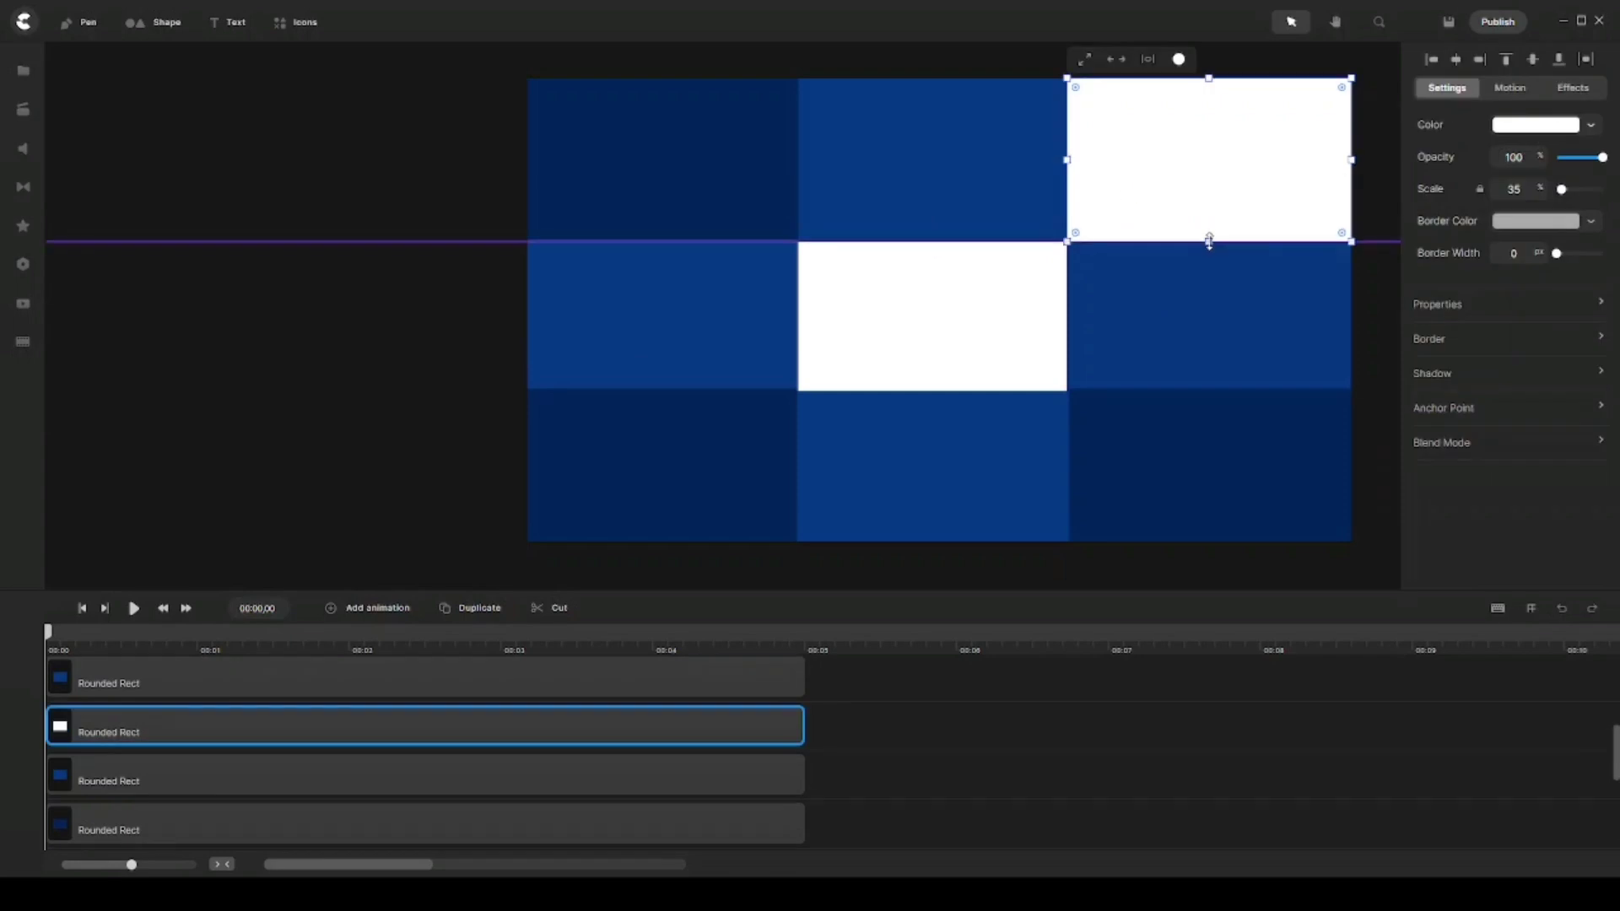
pyautogui.click(1345, 302)
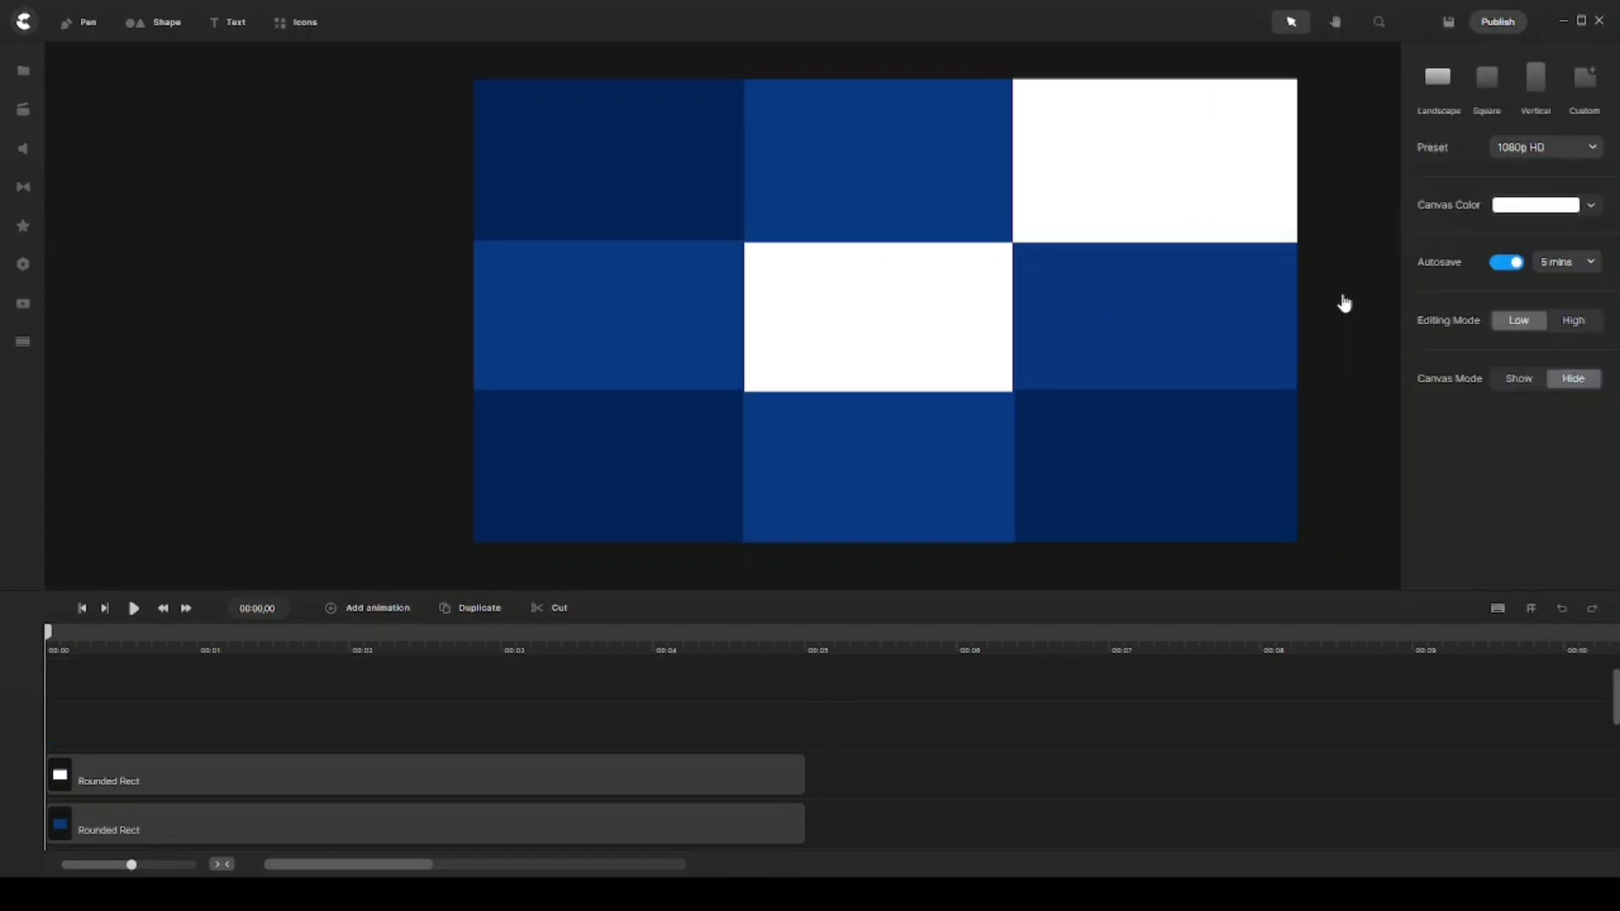
# Search the clip library for "Ipad" and add the portrait Apple iPad frame to the canvas
pyautogui.click(25, 114)
pyautogui.click(200, 67)
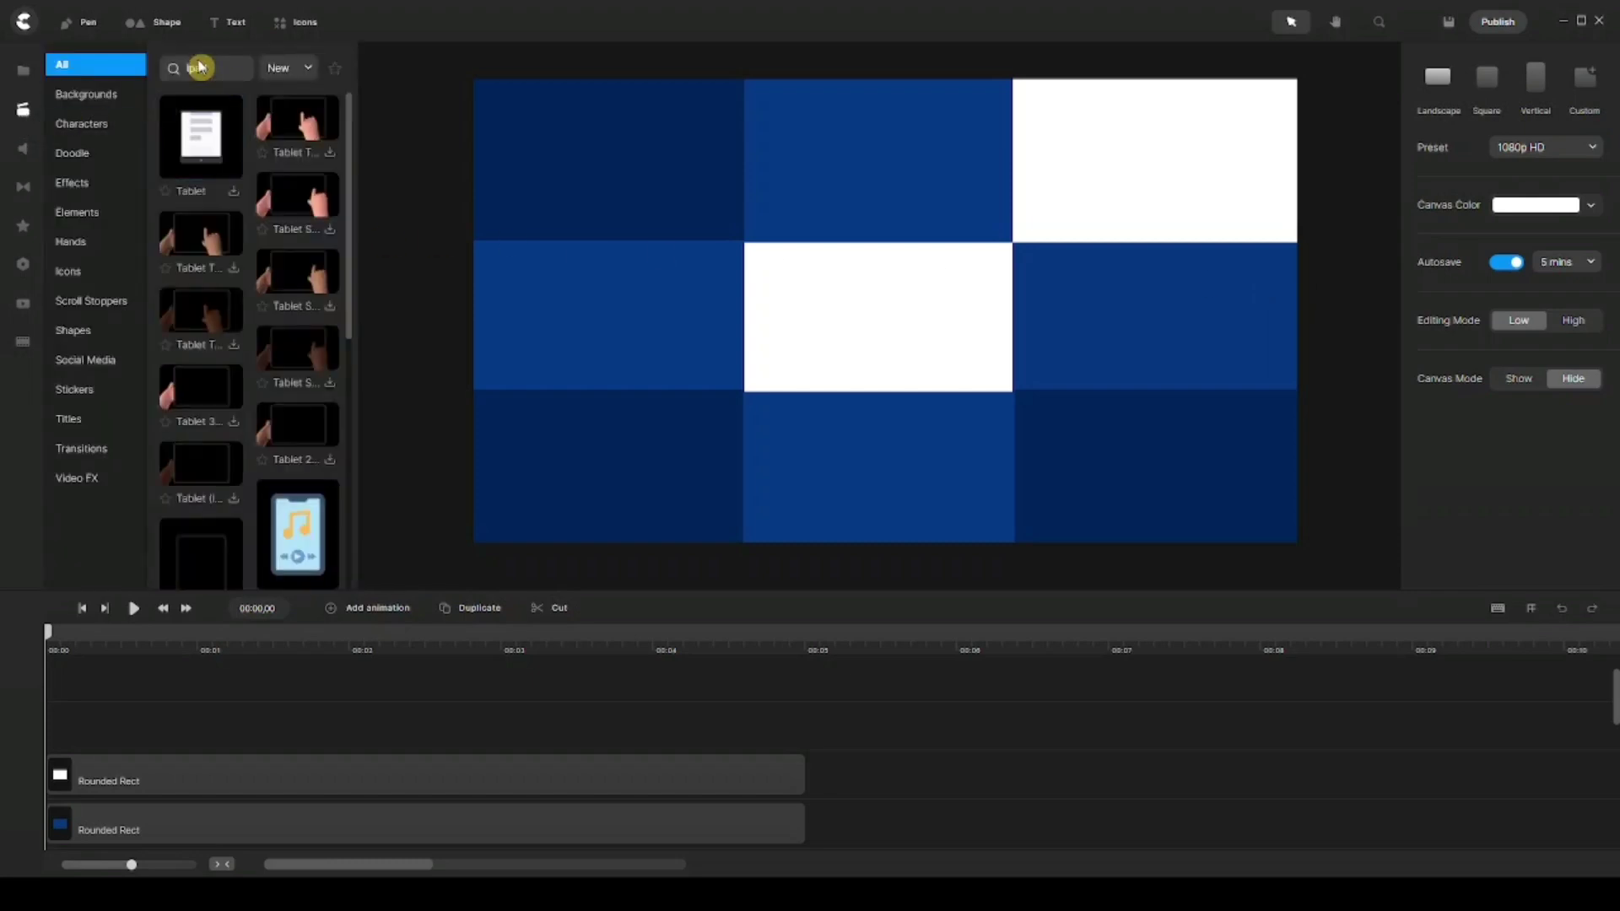
pyautogui.scroll(-3, 246, 253)
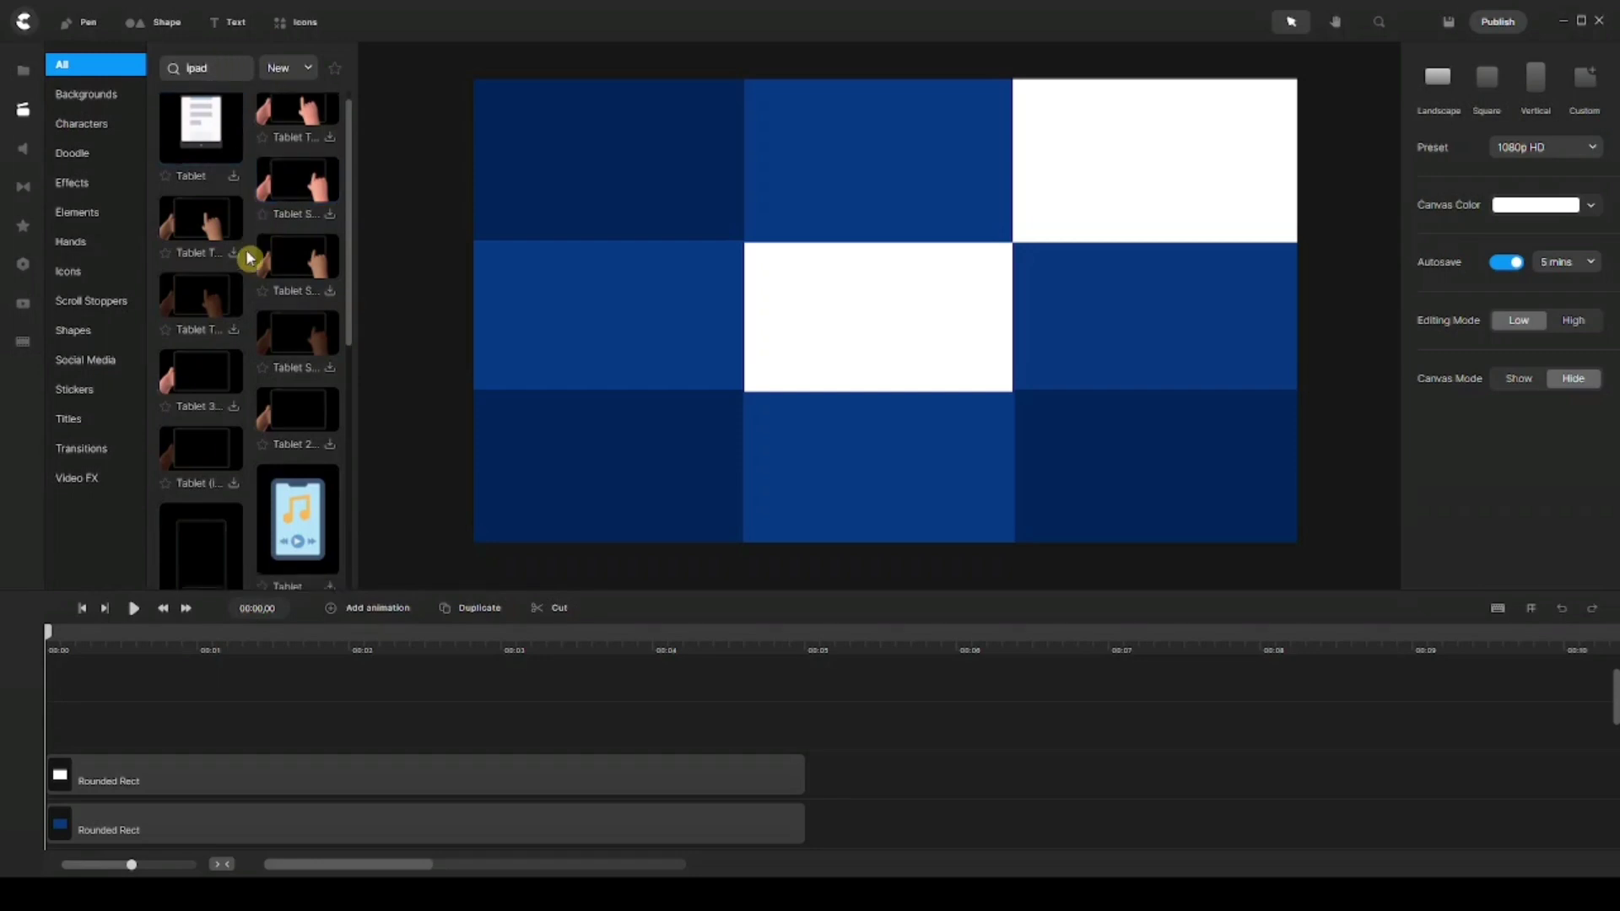
pyautogui.moveTo(214, 405); pyautogui.dragTo(858, 275)
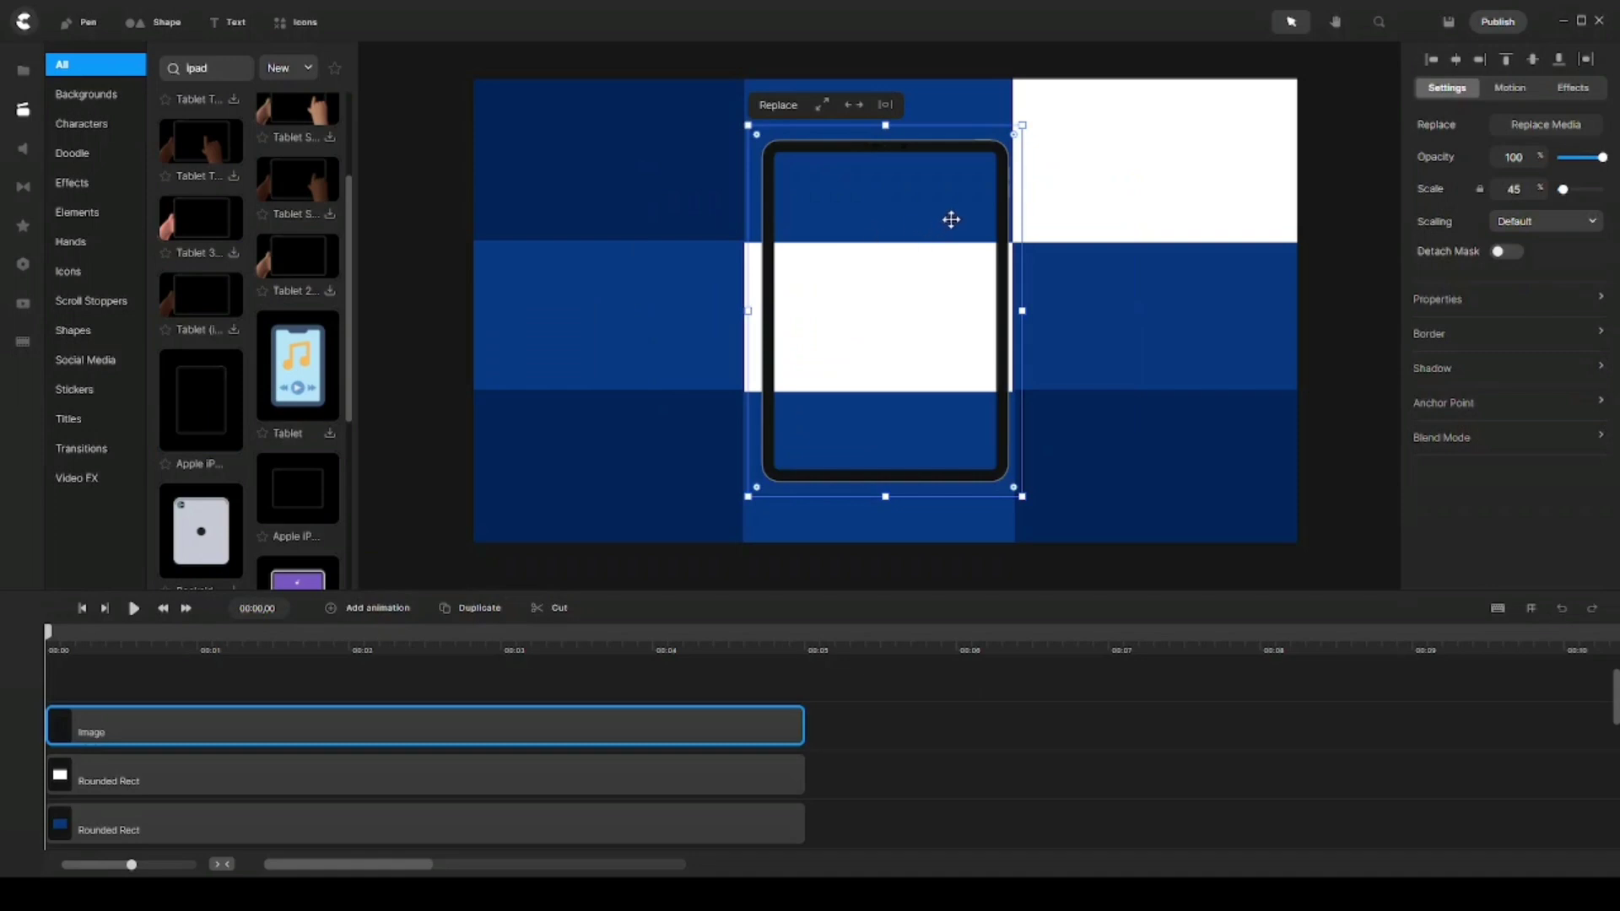
# Rotate the iPad frame to landscape, enlarge it to 91% scale, and stretch it so its bezel surrounds the tile grid
pyautogui.moveTo(1023, 123)
pyautogui.mouseDown()
pyautogui.moveTo(951, 112)
pyautogui.moveTo(1021, 125)
pyautogui.mouseUp()
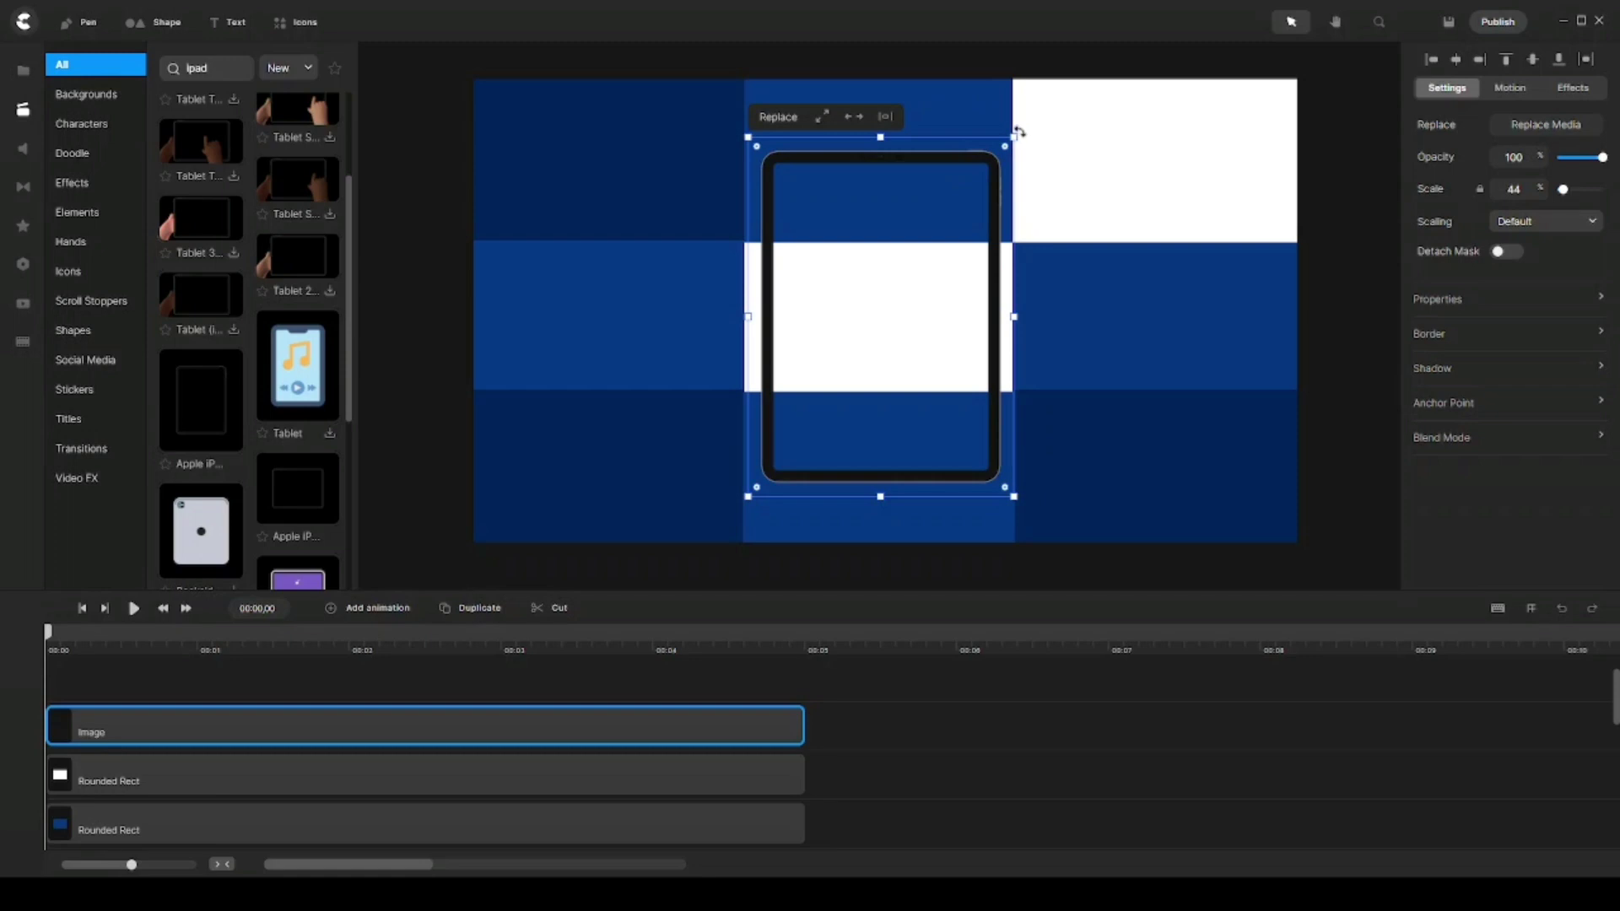
pyautogui.moveTo(1020, 131); pyautogui.dragTo(713, 194)
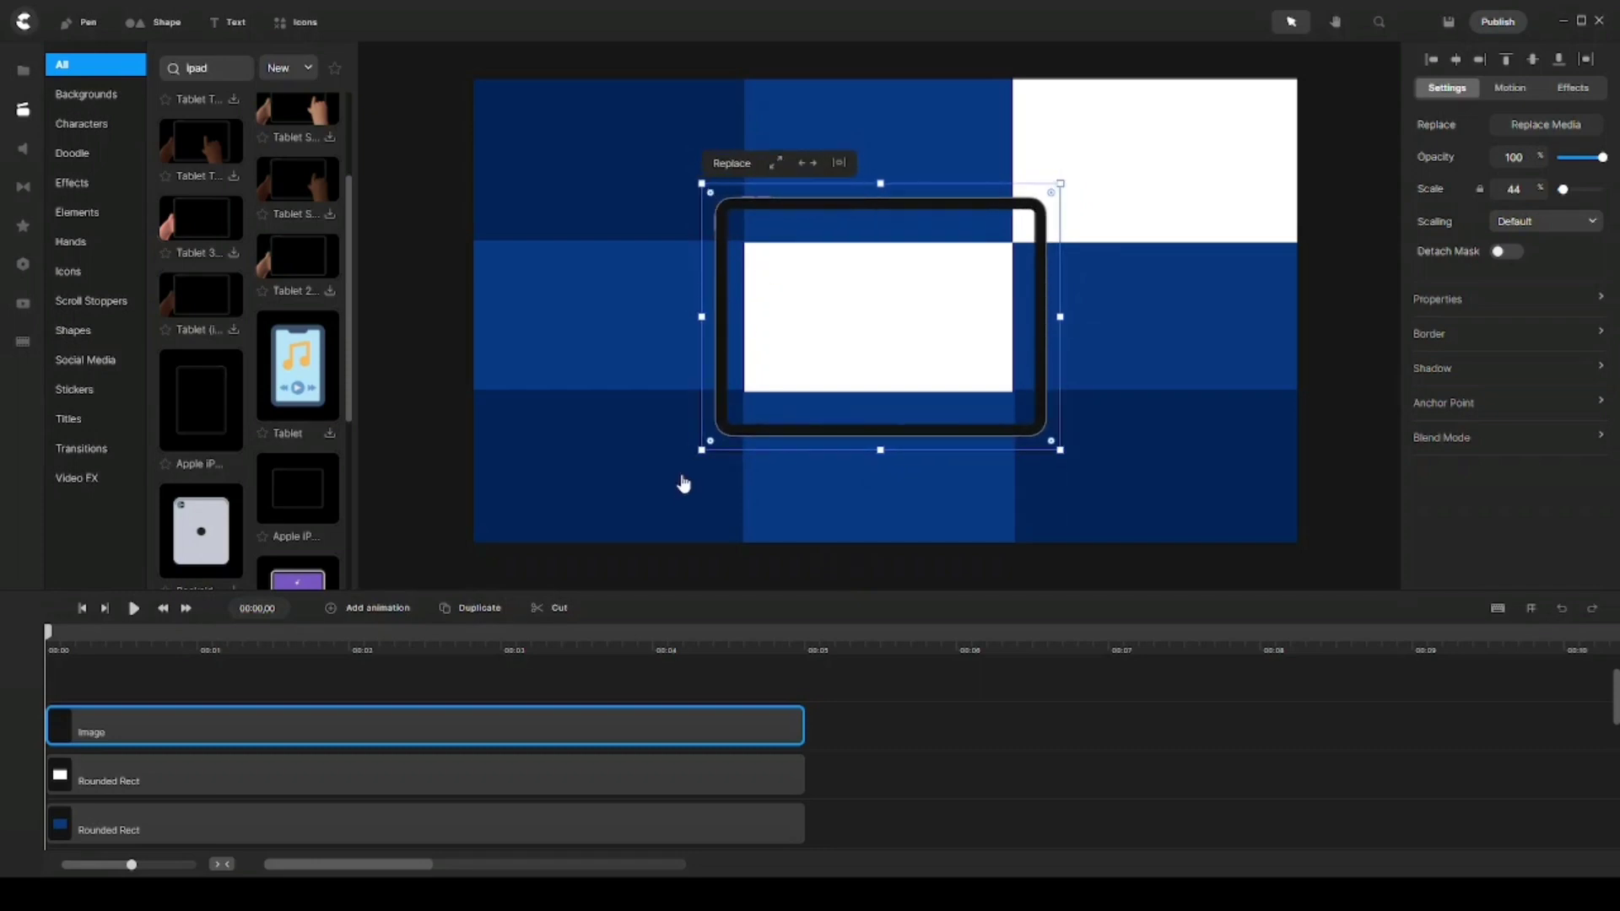
pyautogui.moveTo(702, 449); pyautogui.dragTo(472, 525)
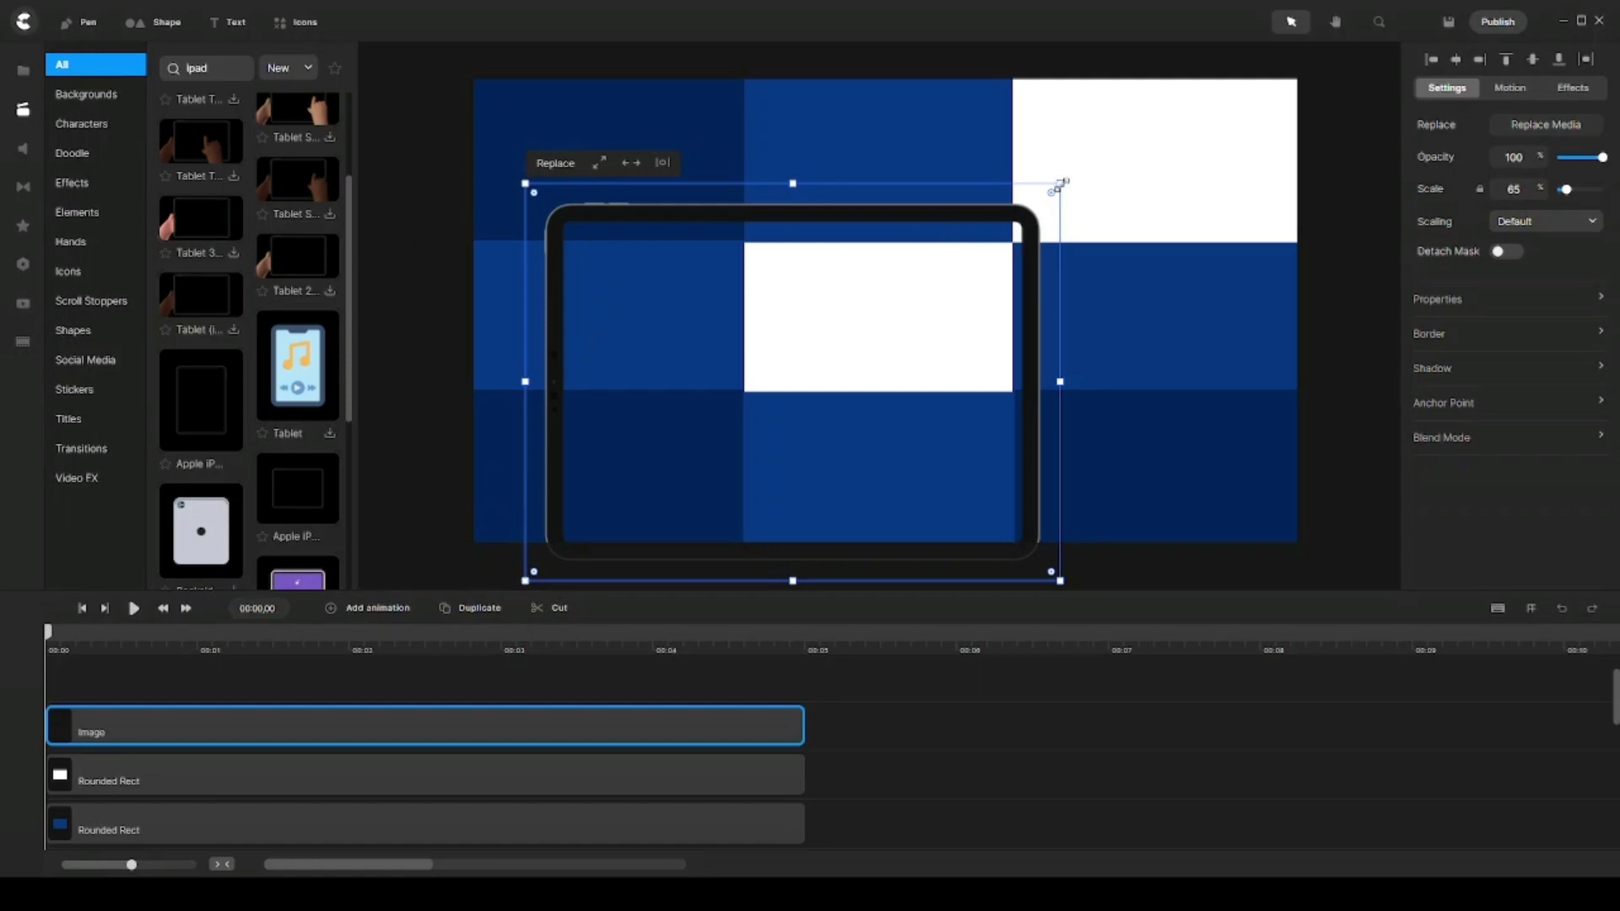
pyautogui.moveTo(1060, 184); pyautogui.dragTo(1276, 34)
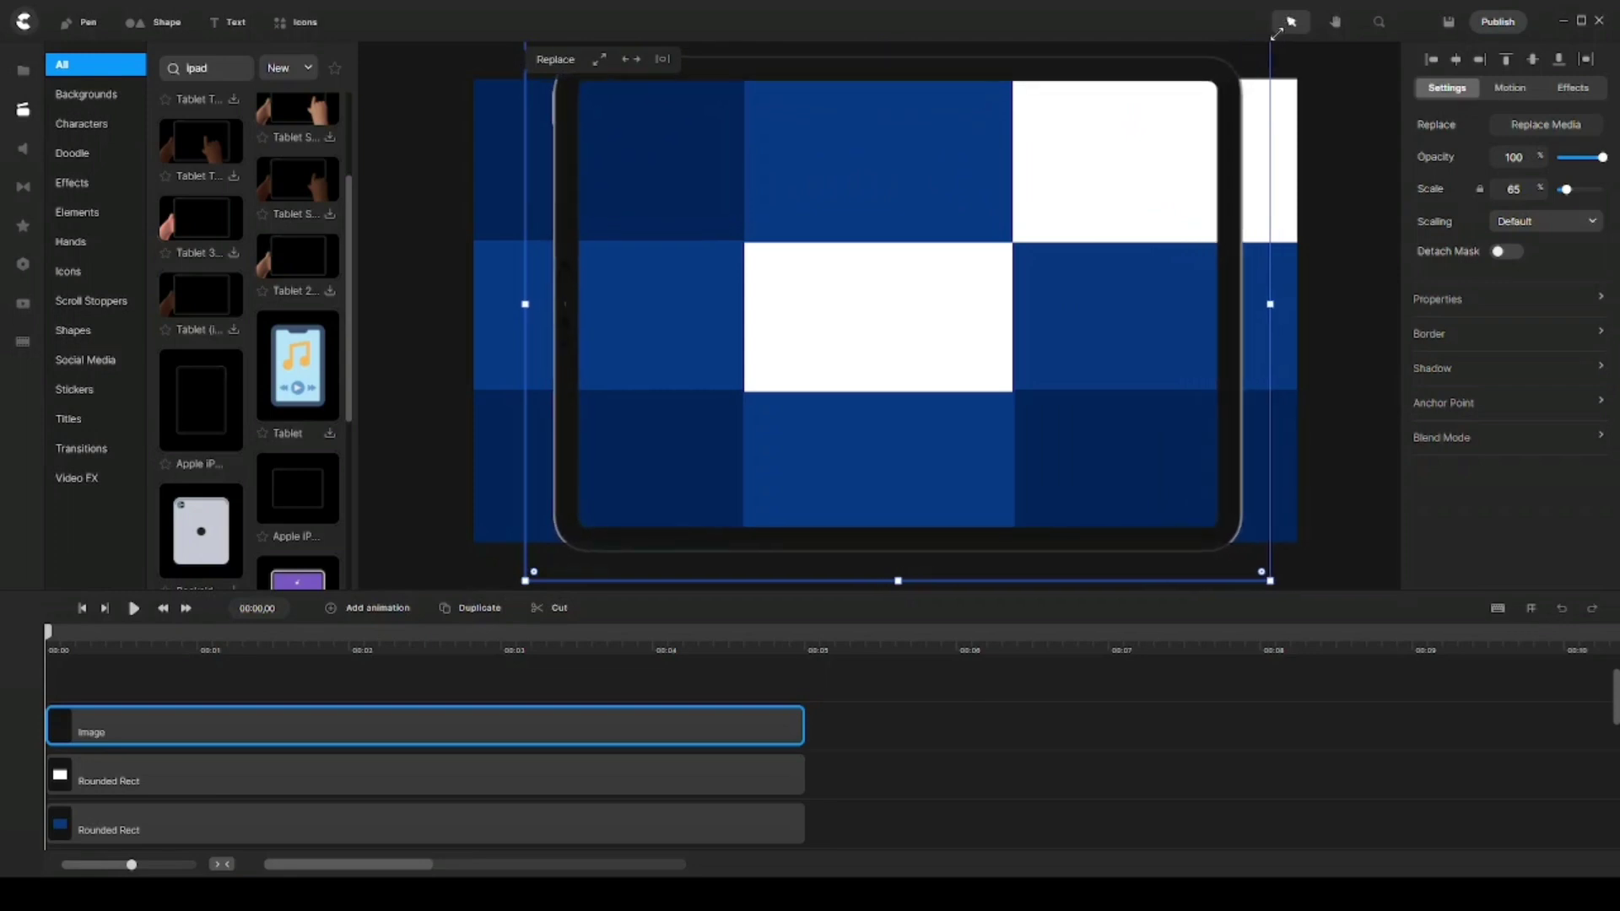
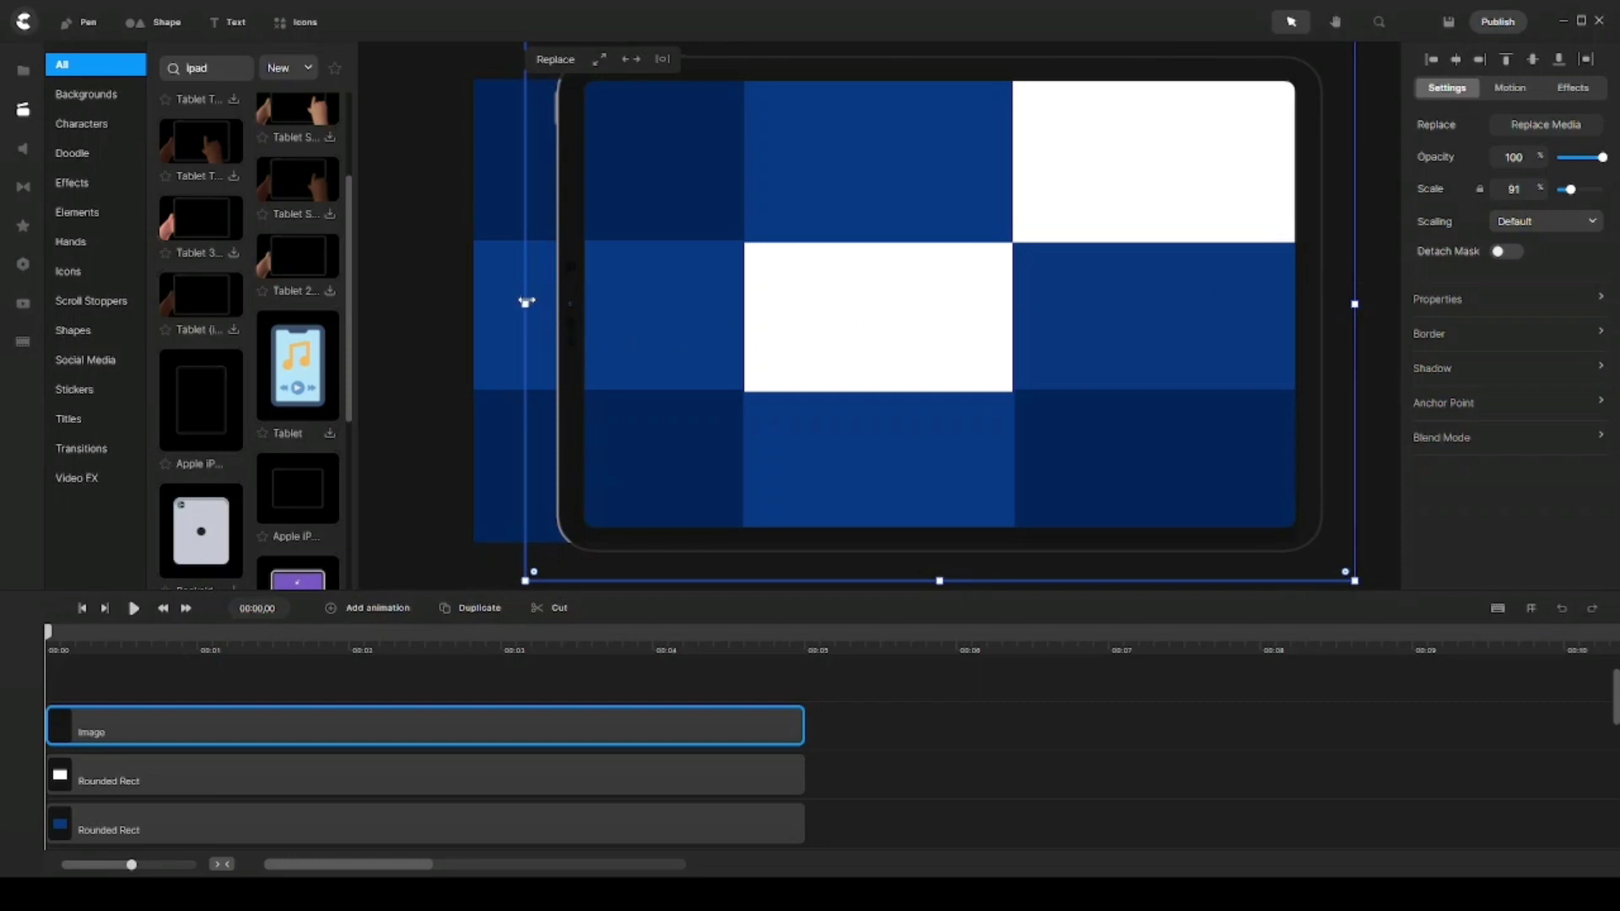
pyautogui.moveTo(528, 302); pyautogui.dragTo(408, 296)
pyautogui.moveTo(882, 580); pyautogui.dragTo(878, 585)
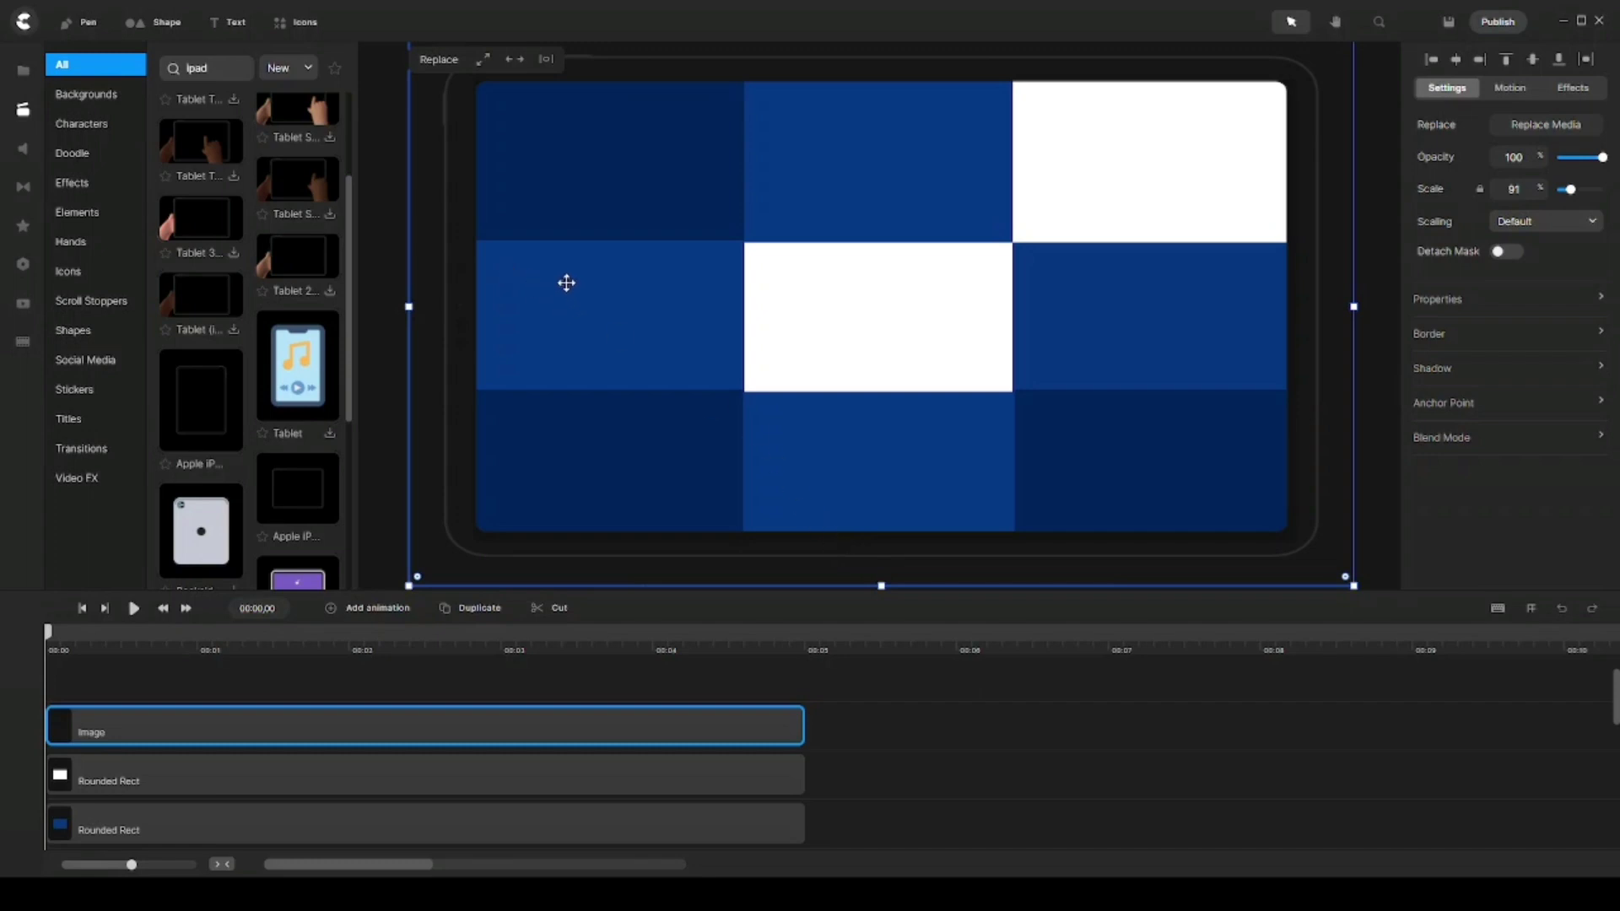
# Expand the timeline and group the iPad image with the nine tile layers, leaving out the background rectangle
pyautogui.click(24, 114)
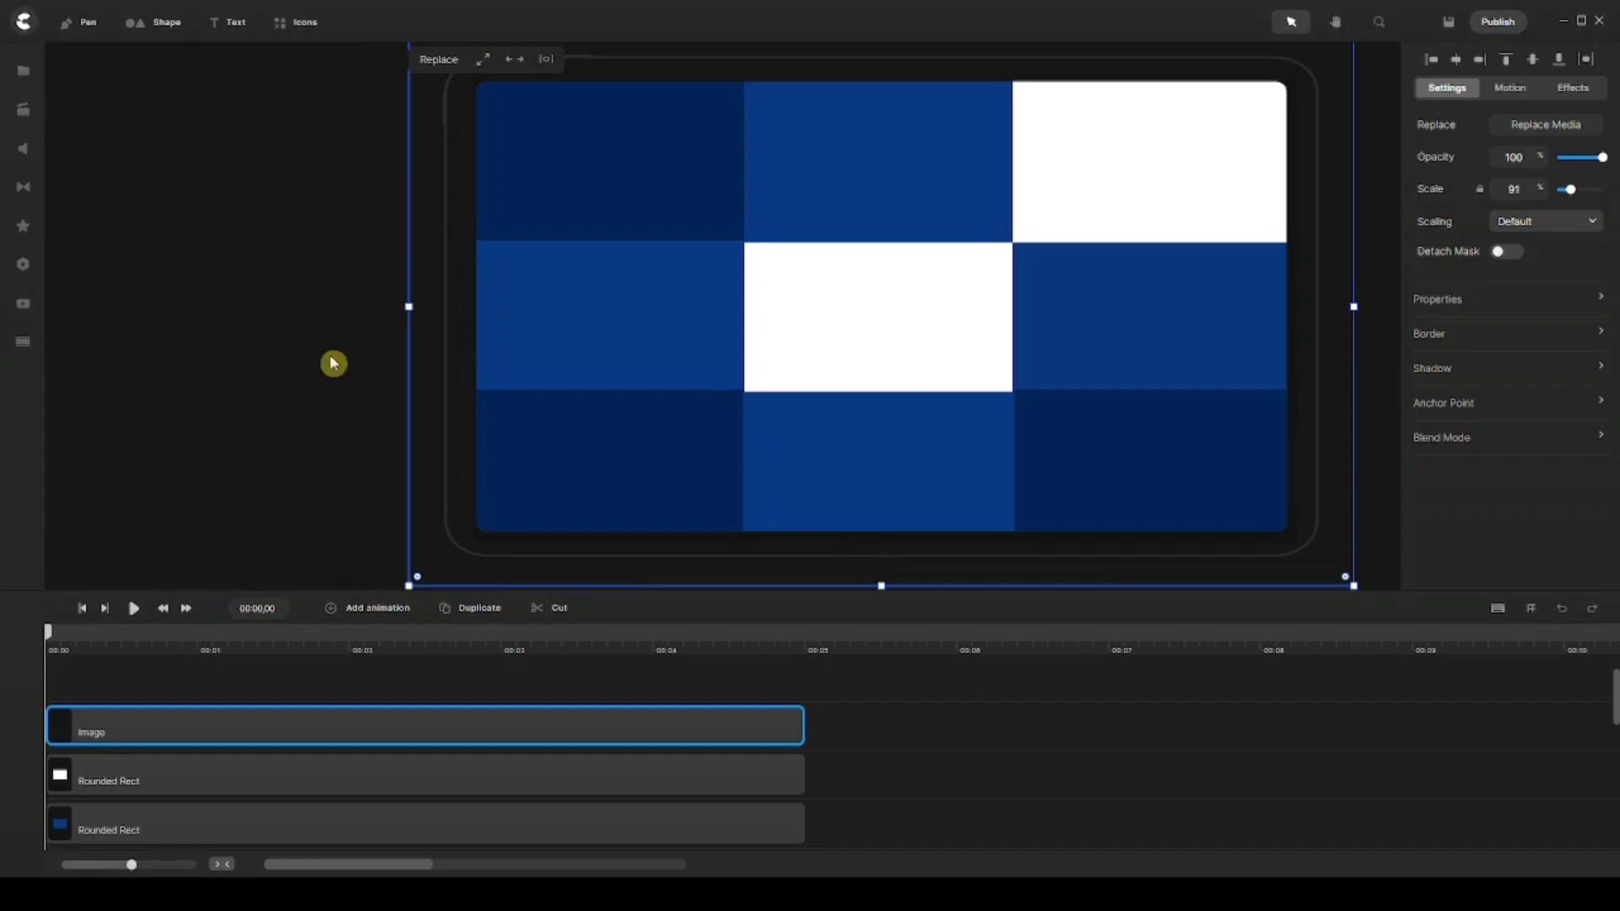
pyautogui.click(505, 687)
pyautogui.moveTo(666, 591); pyautogui.dragTo(766, 65)
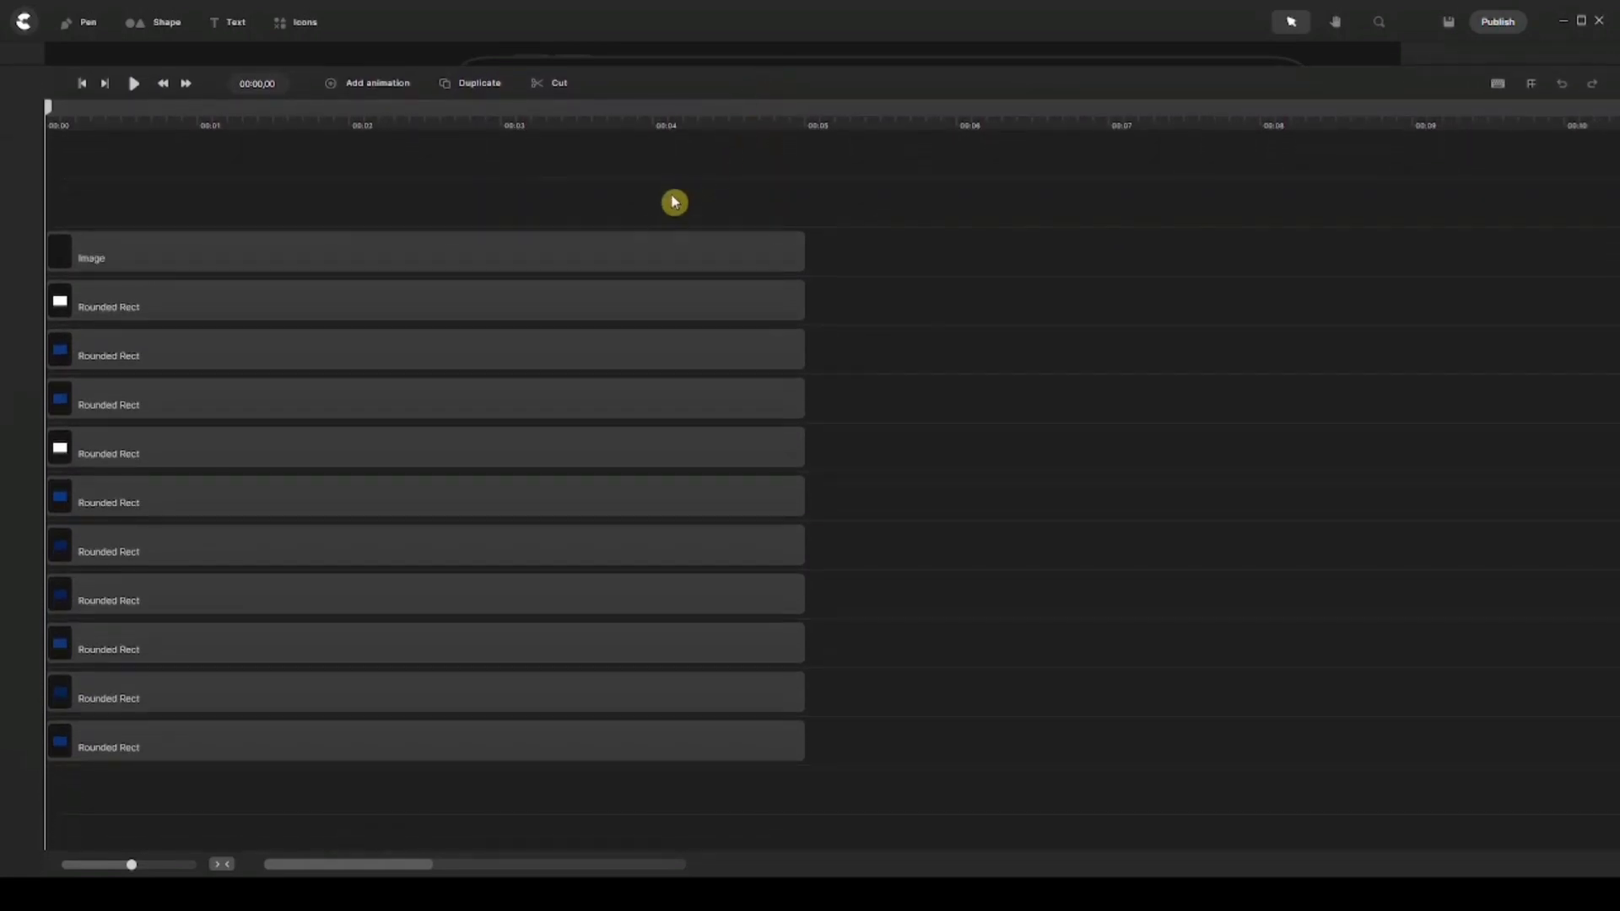
pyautogui.moveTo(633, 178); pyautogui.dragTo(543, 703)
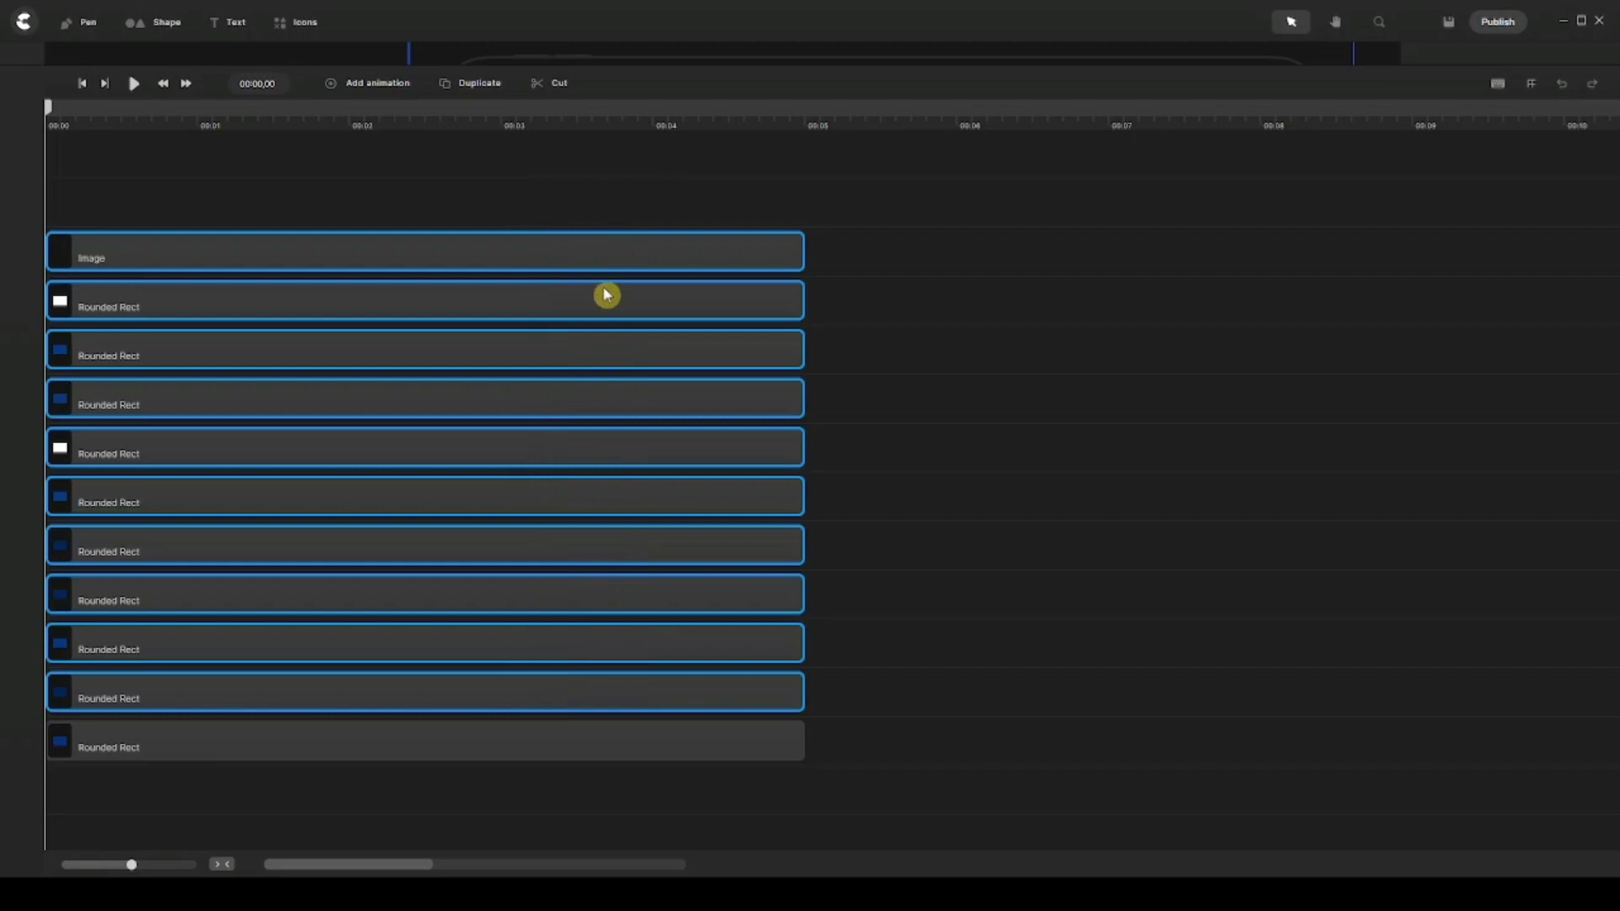
pyautogui.rightClick(579, 258)
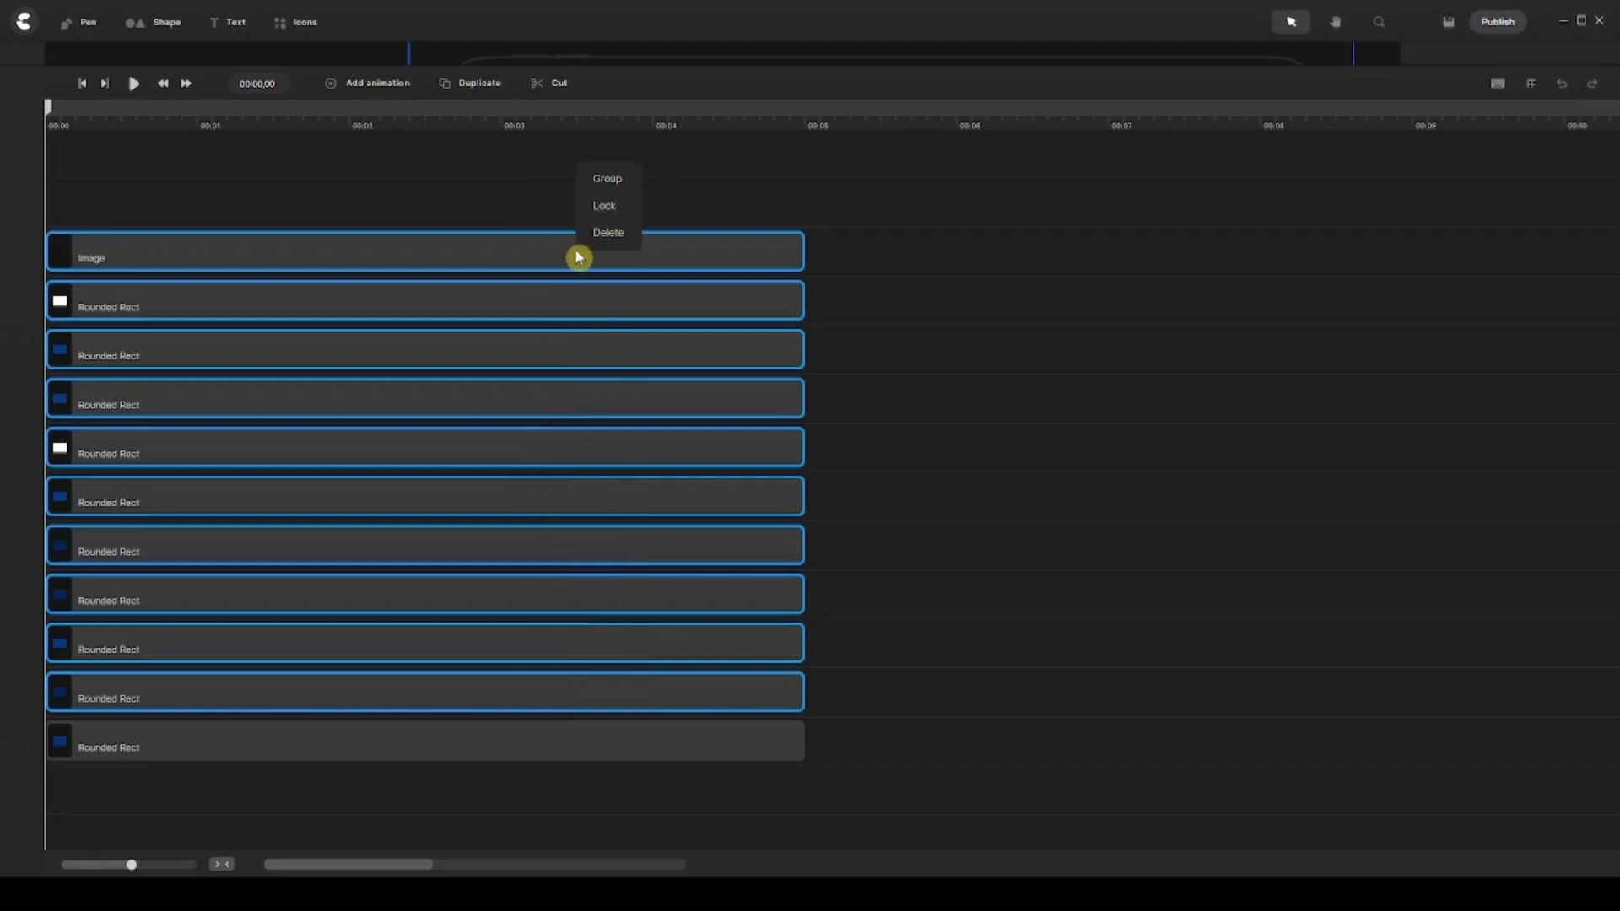
pyautogui.click(609, 178)
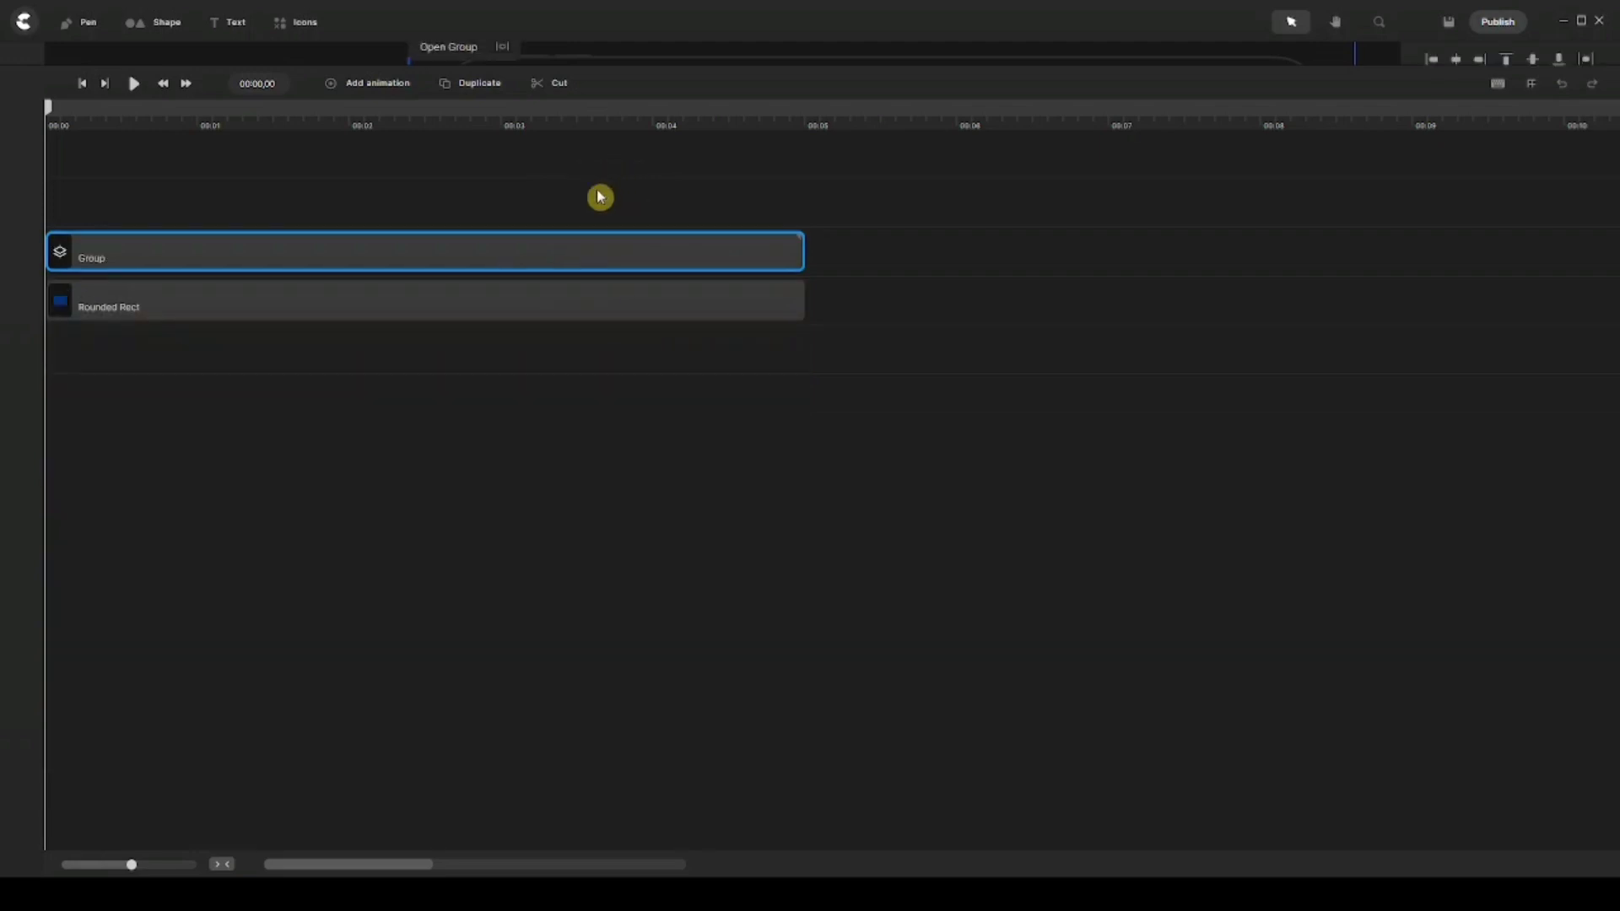
# Rename the new group as "First Scene" and select the background rectangle layer
pyautogui.rightClick(331, 249)
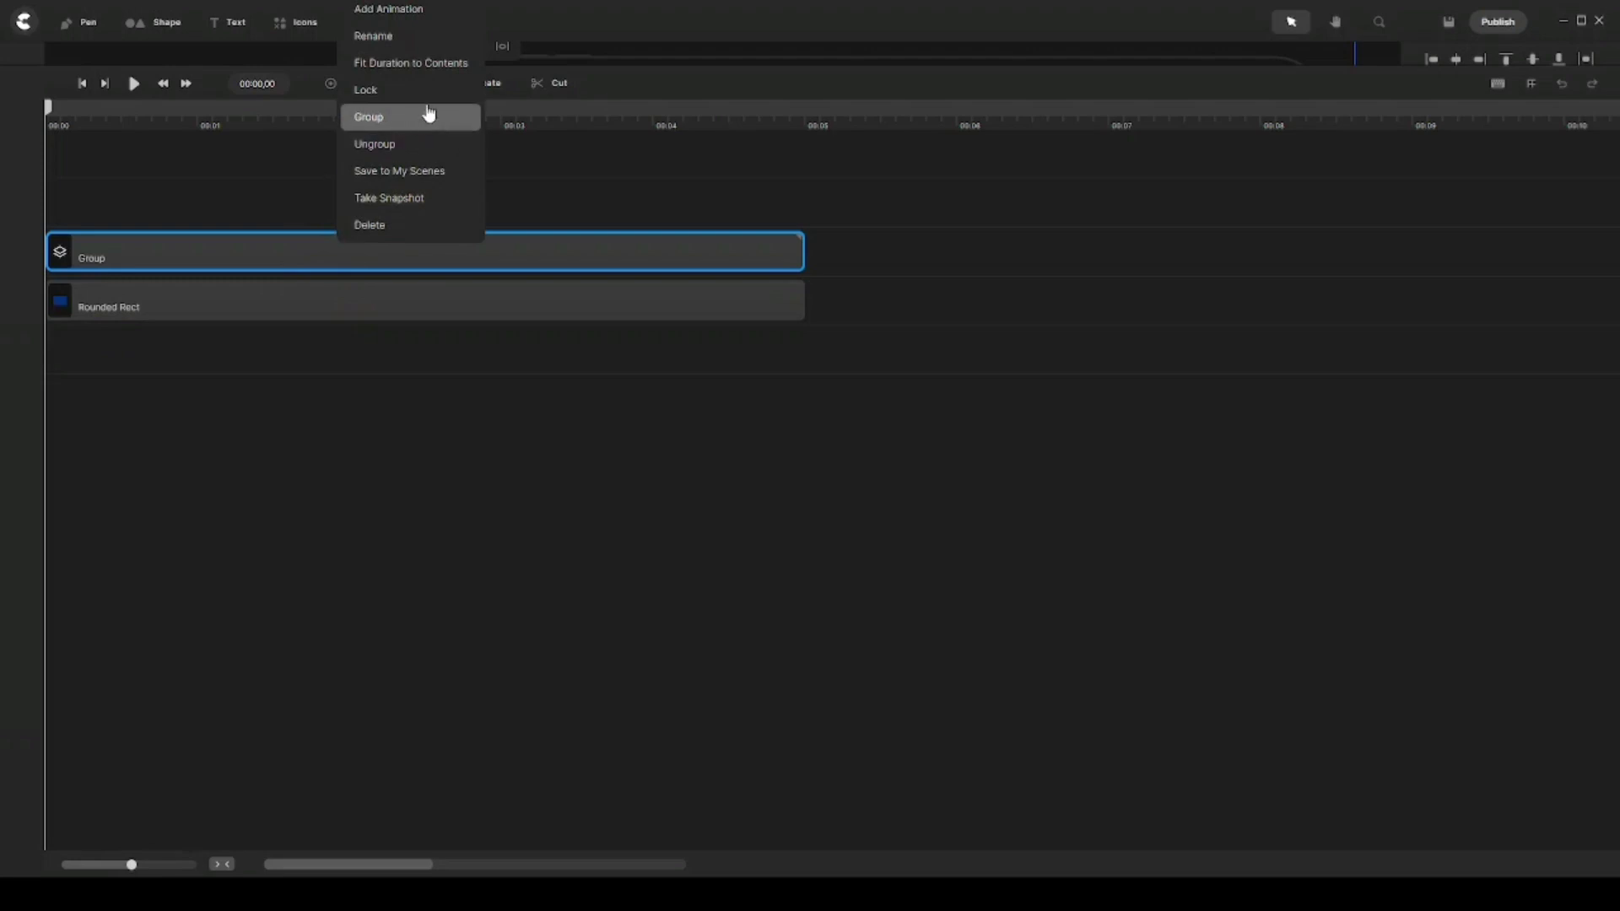
pyautogui.click(433, 42)
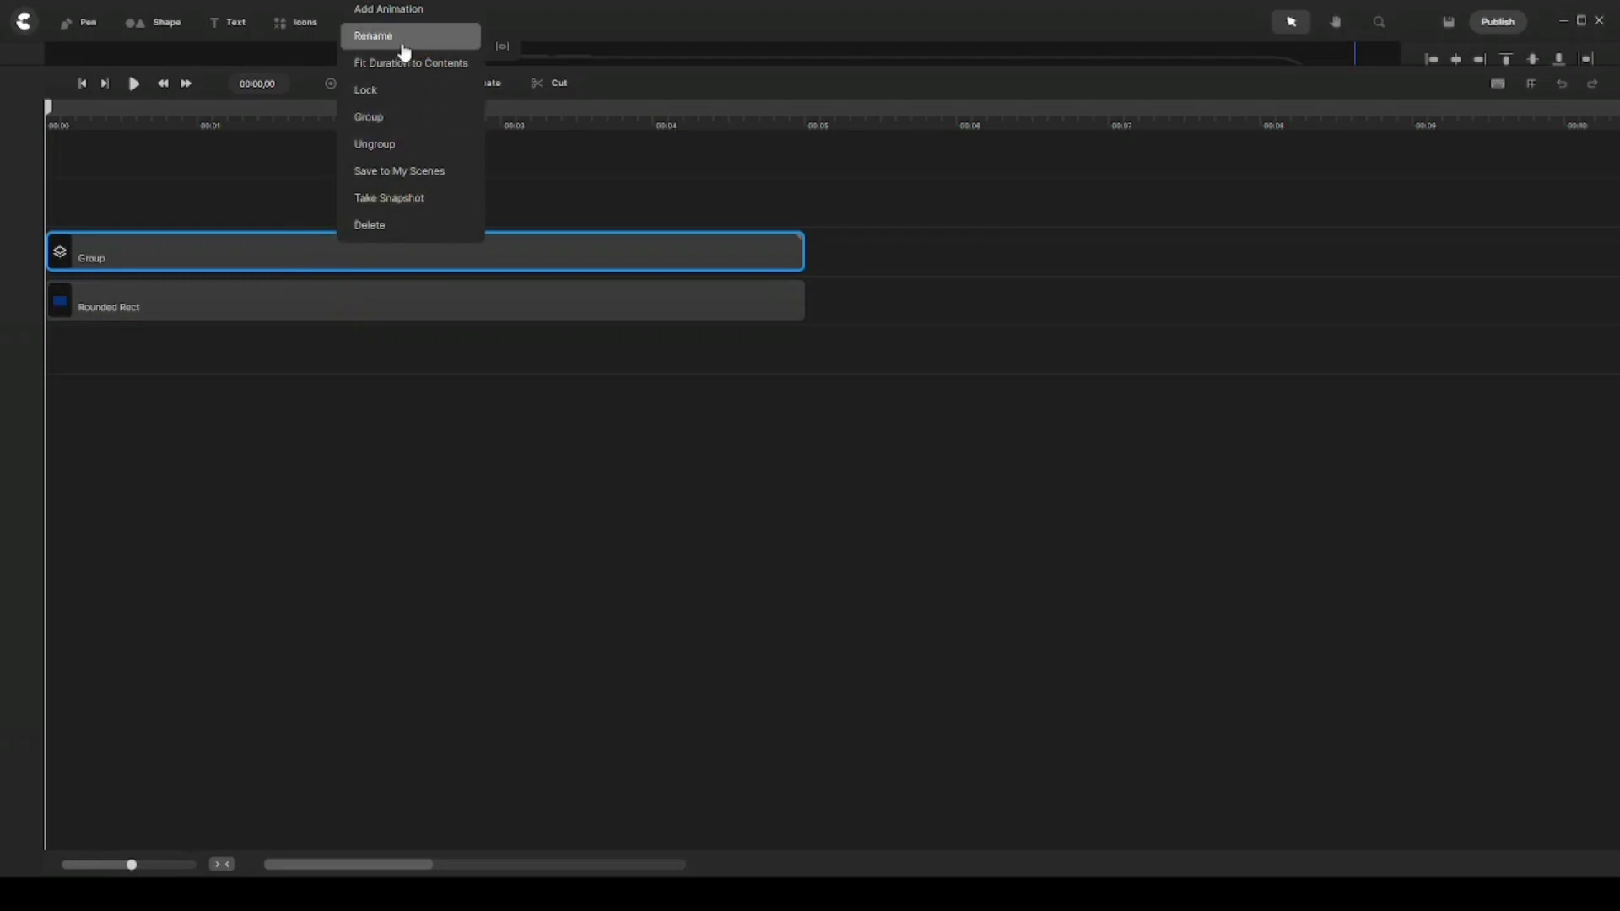
pyautogui.click(407, 44)
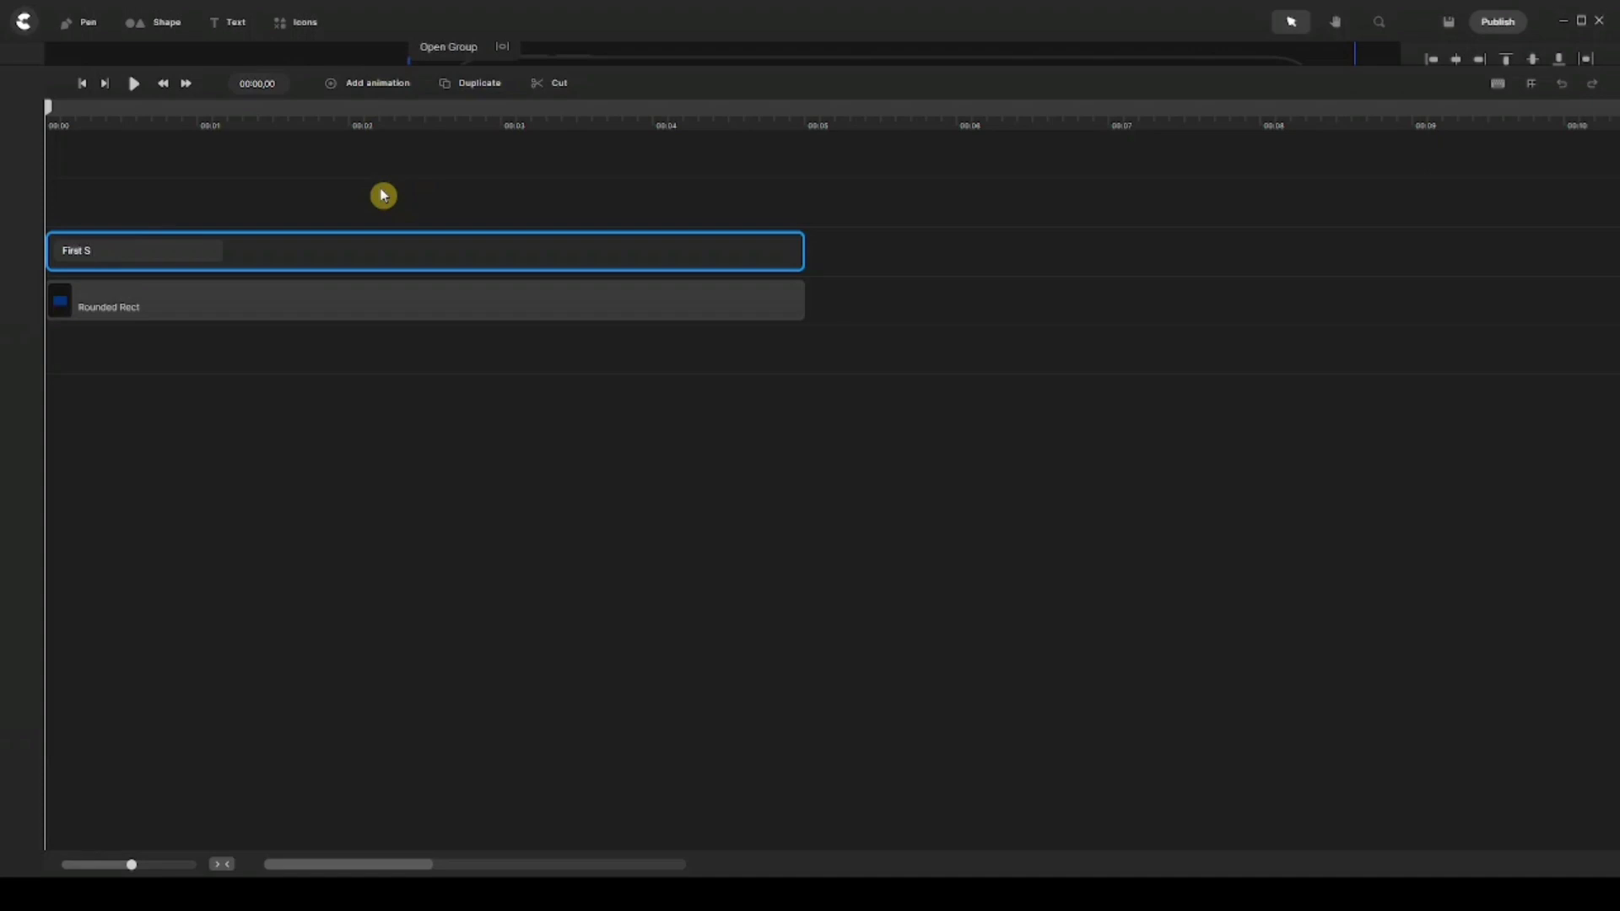
pyautogui.press('Return')
pyautogui.click(333, 301)
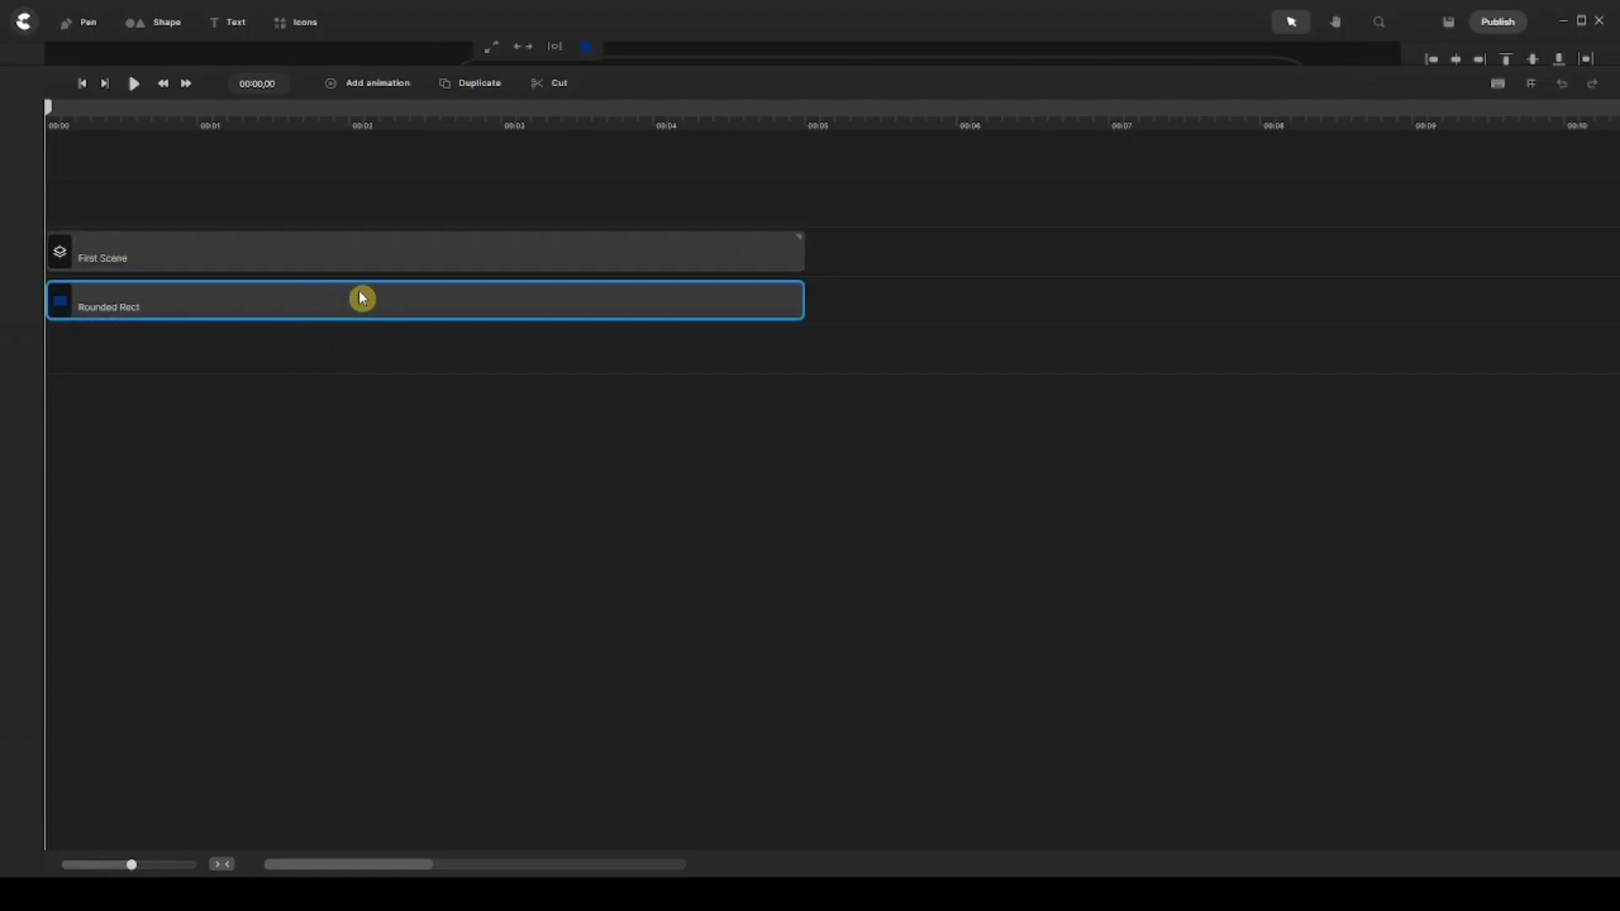
# Rename the background rectangle layer as "BG" and shrink the timeline to reveal the canvas
pyautogui.rightClick(382, 306)
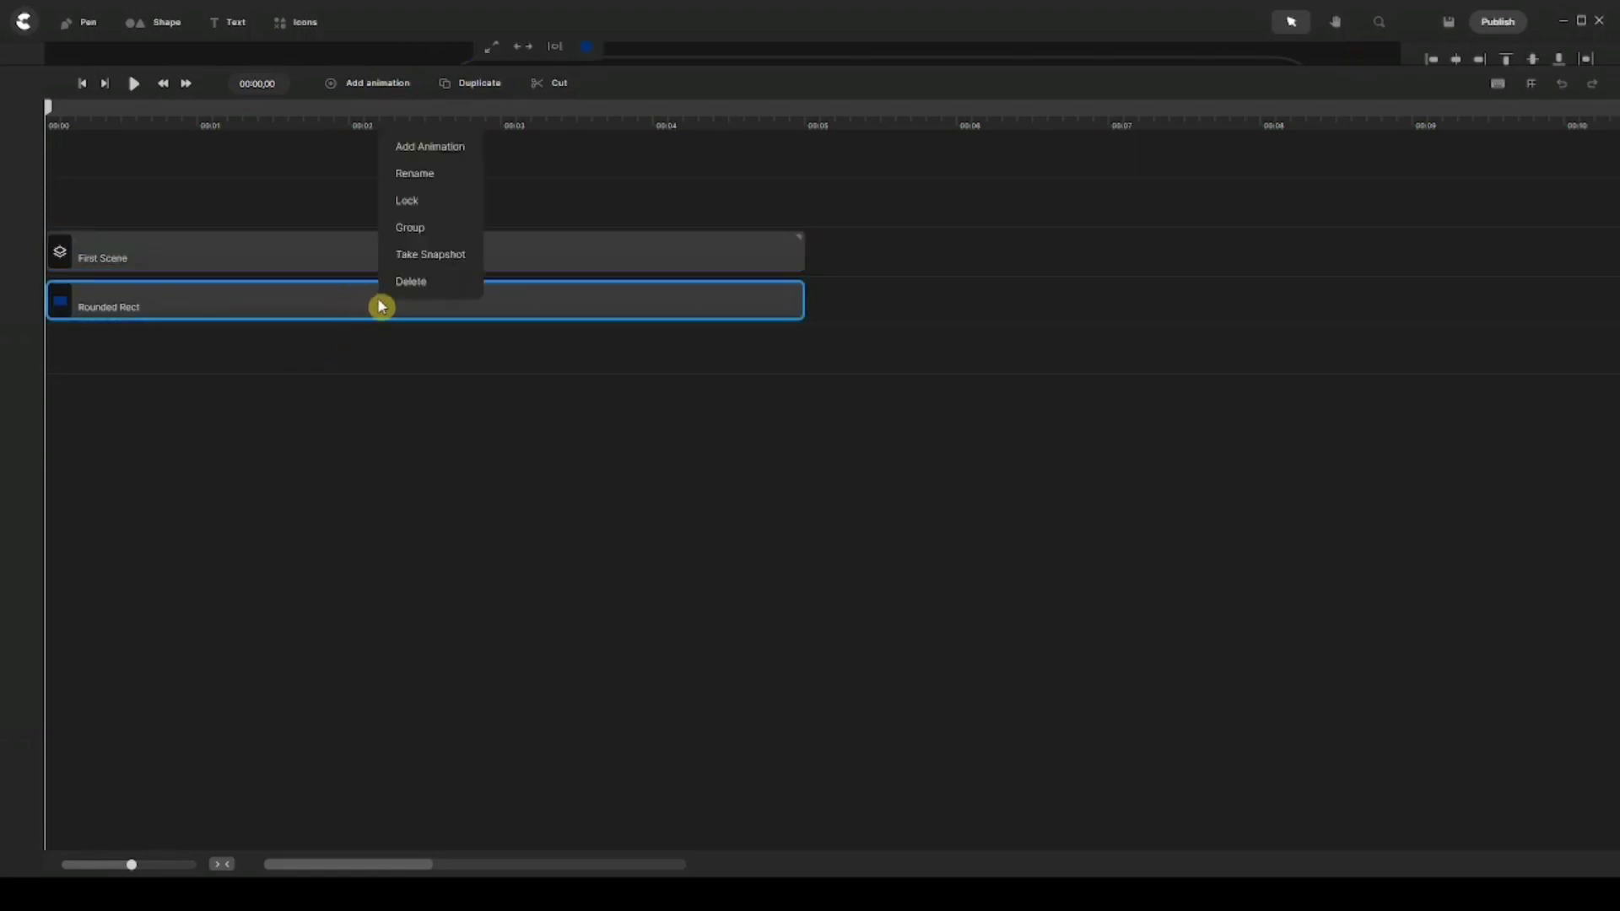
pyautogui.click(432, 175)
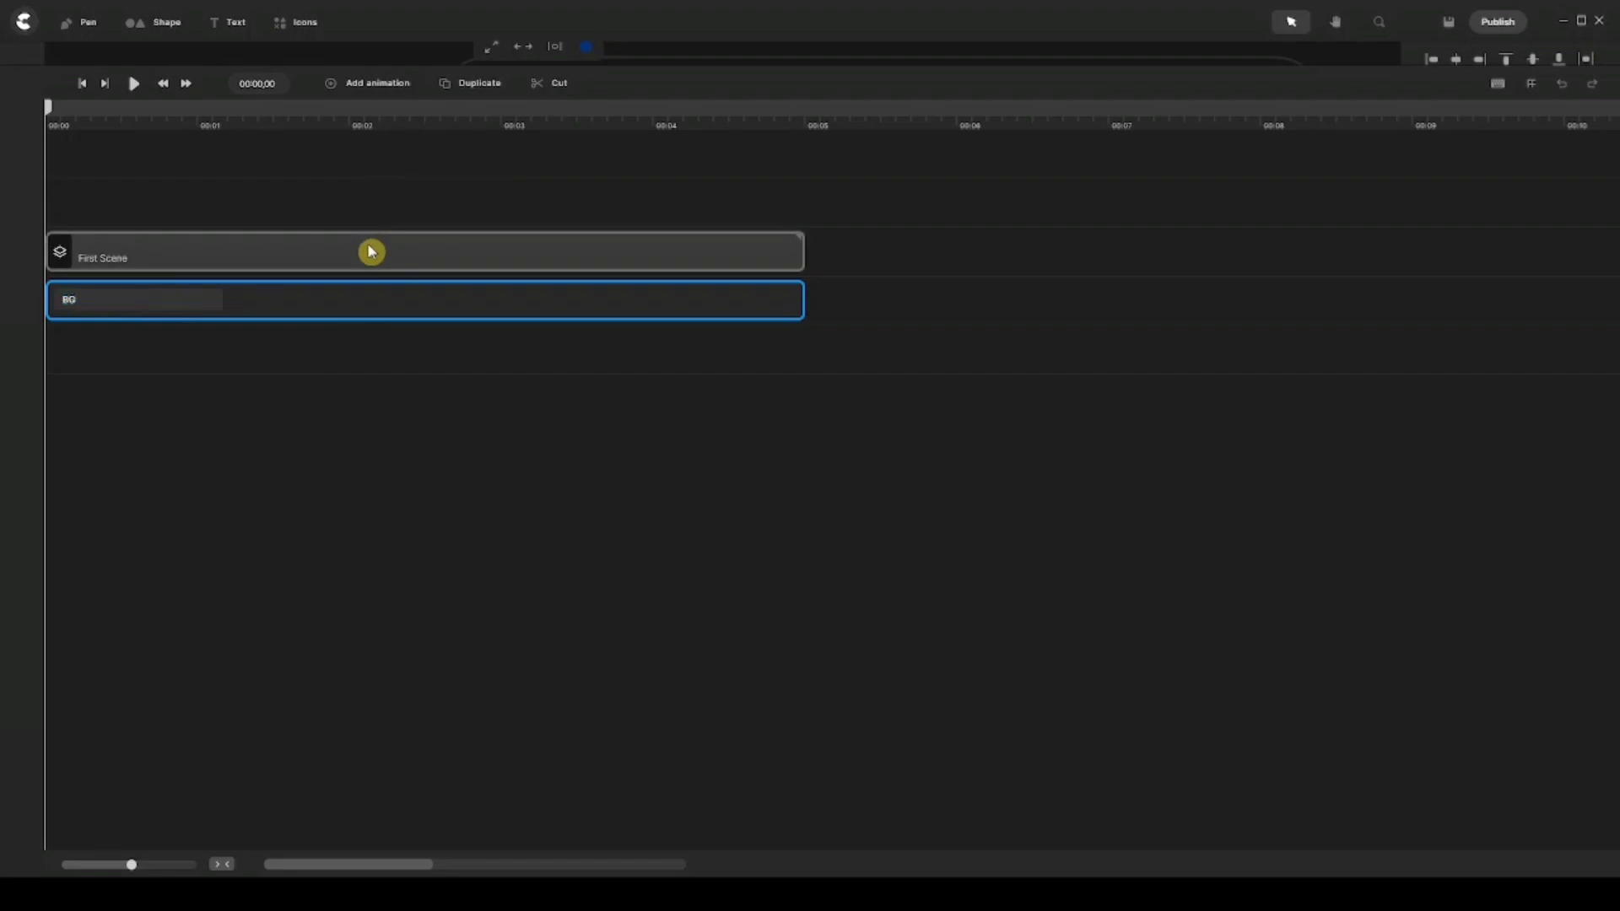
pyautogui.press('Return')
pyautogui.click(666, 185)
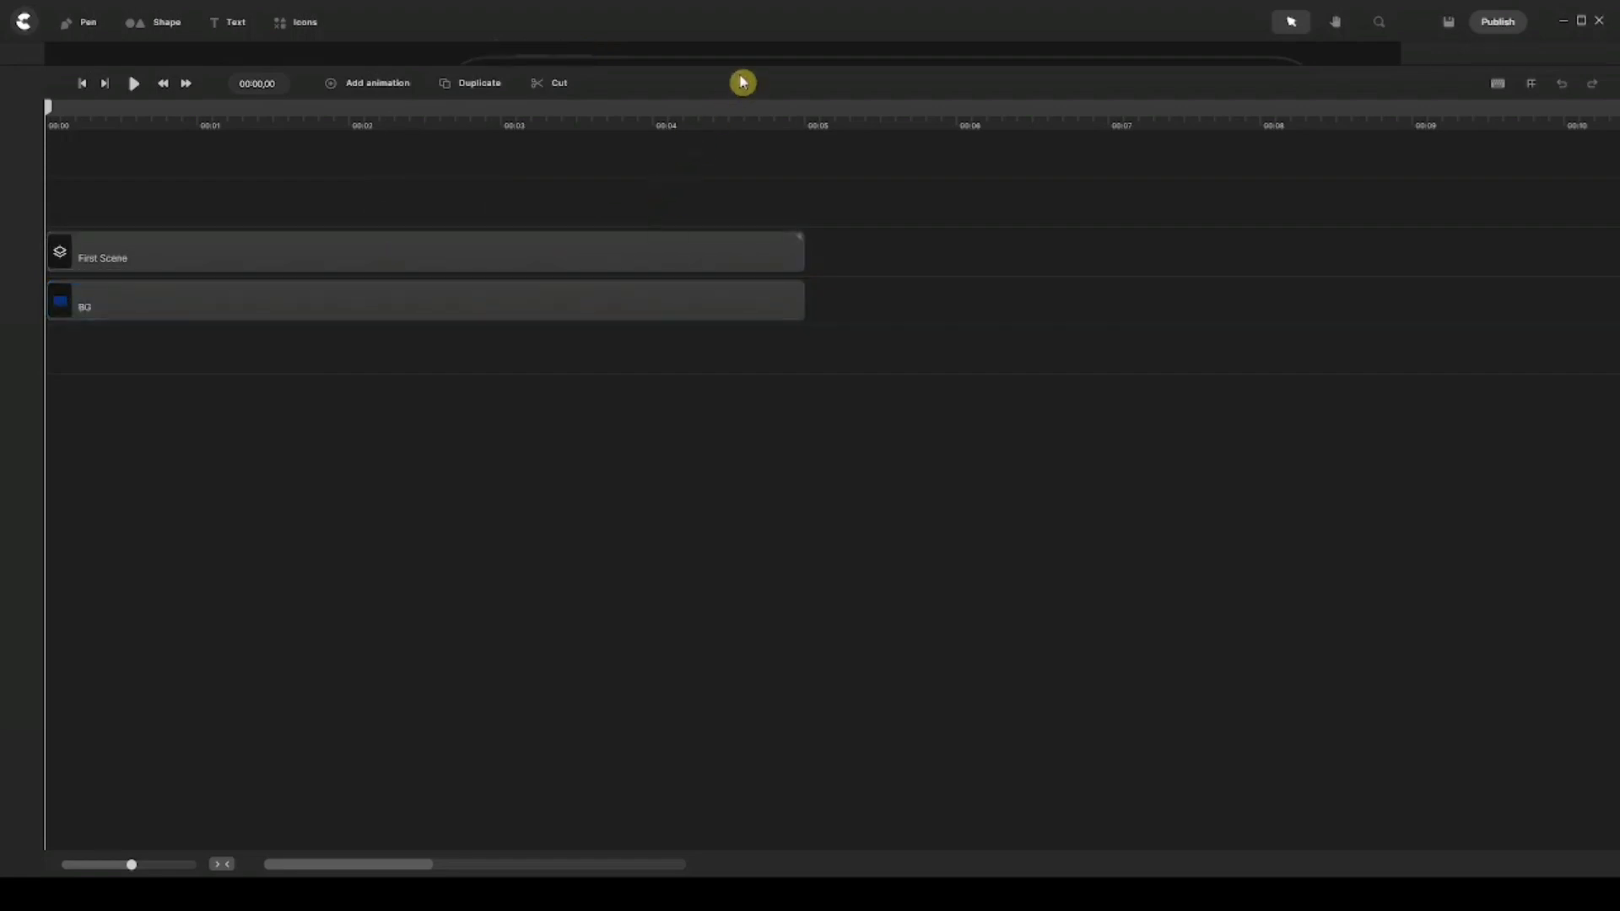
pyautogui.moveTo(742, 71); pyautogui.dragTo(745, 560)
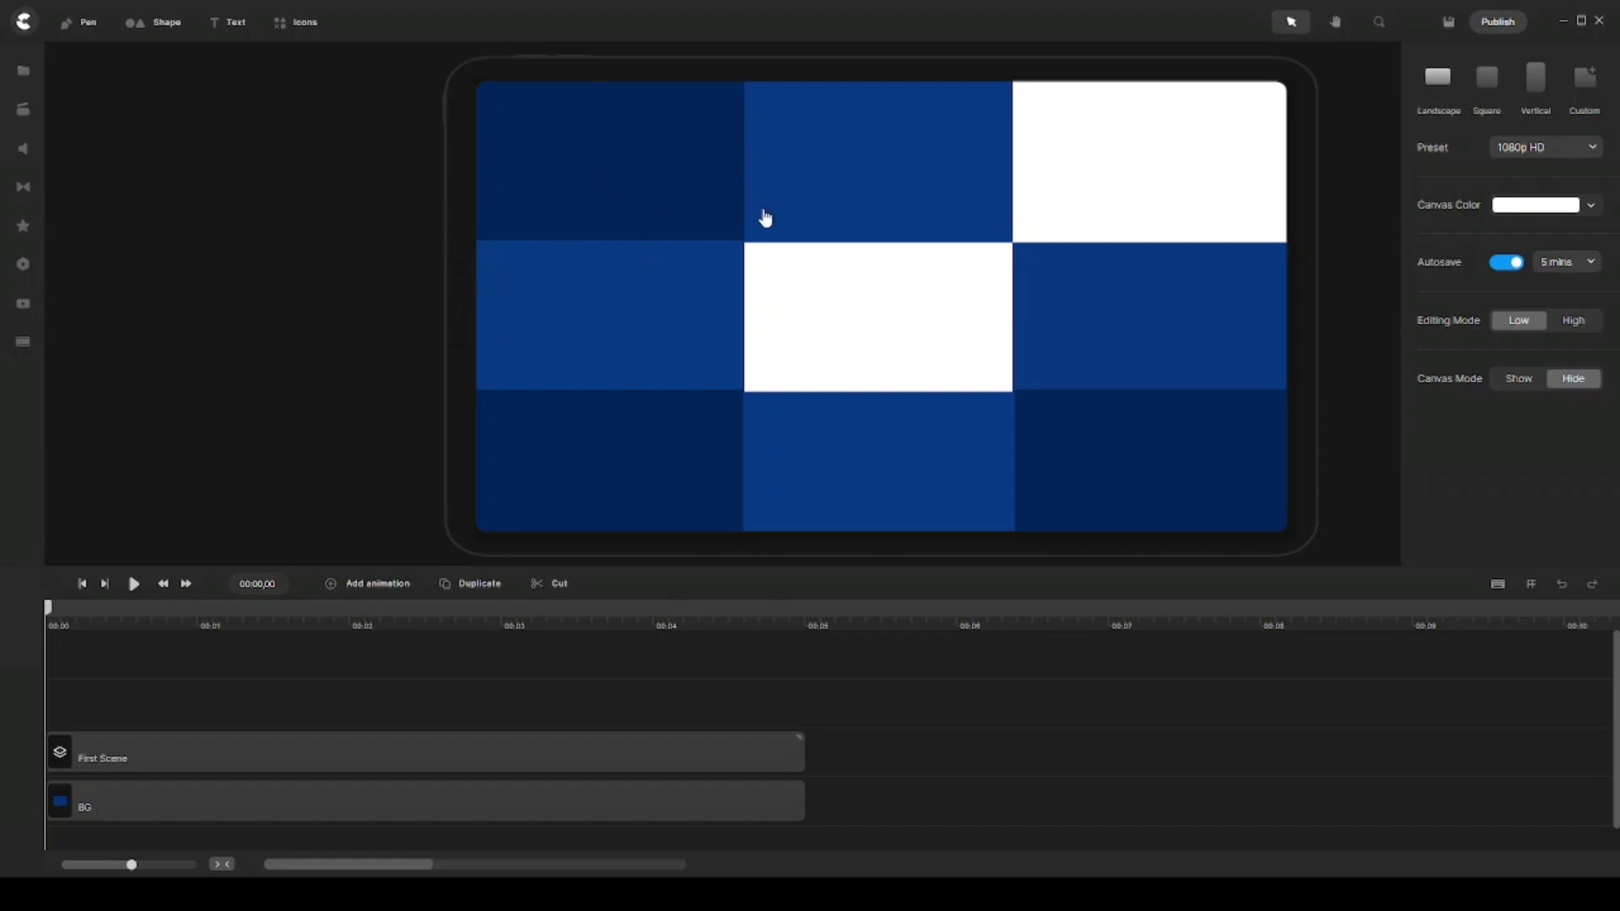
# Find the Books icon among the library's Animated Flat icons and place it in the top-left tile at 30% scale
pyautogui.click(22, 110)
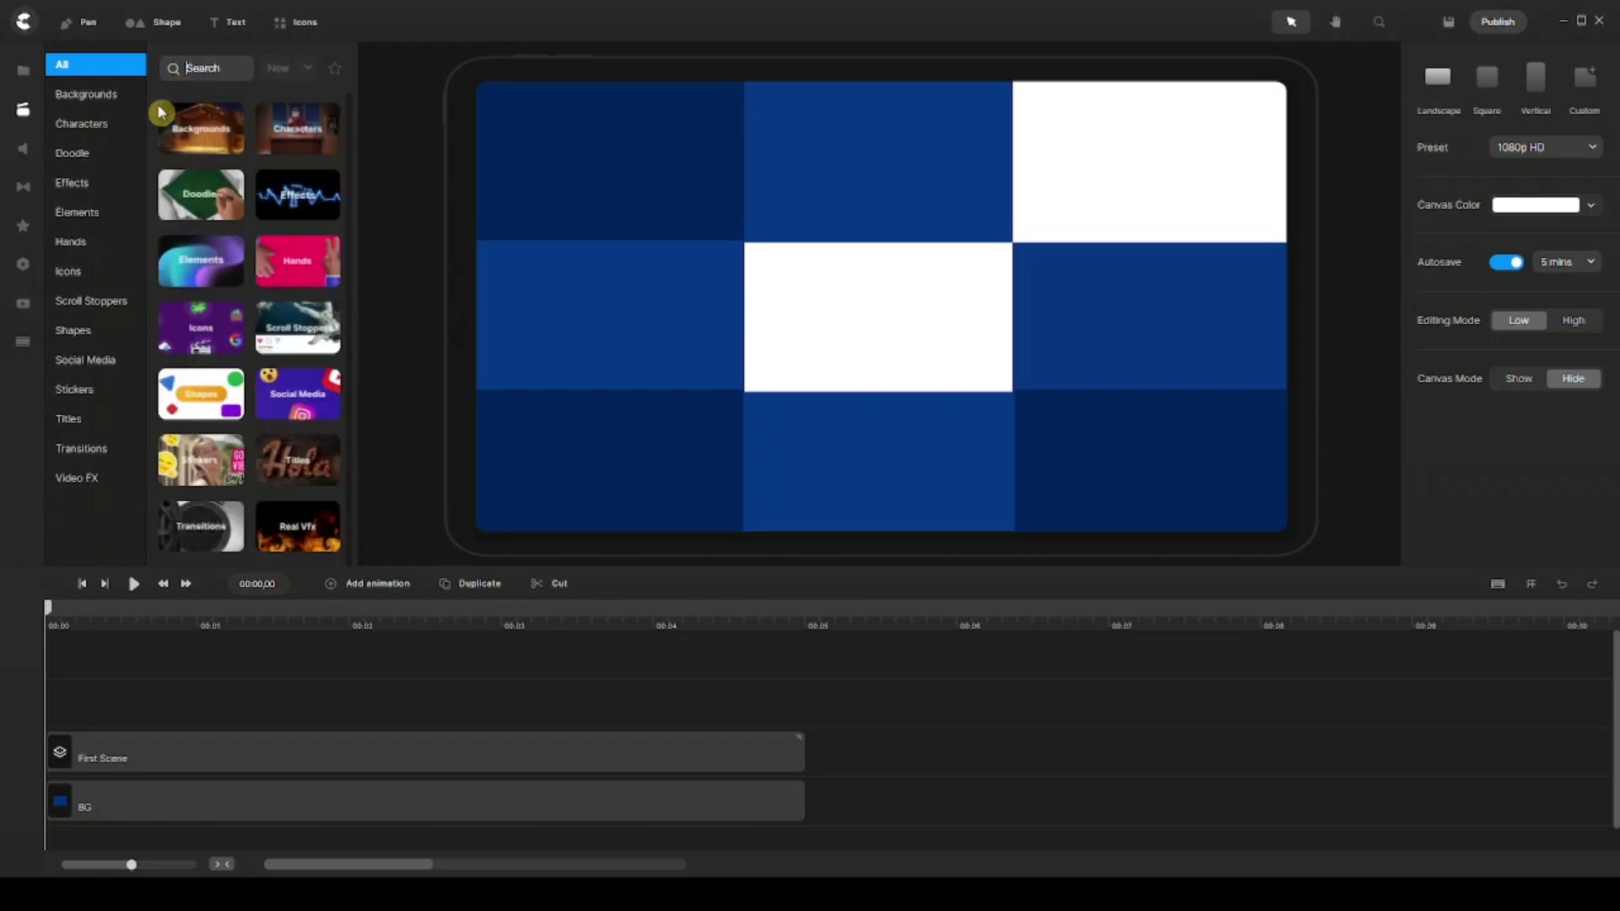
pyautogui.click(75, 275)
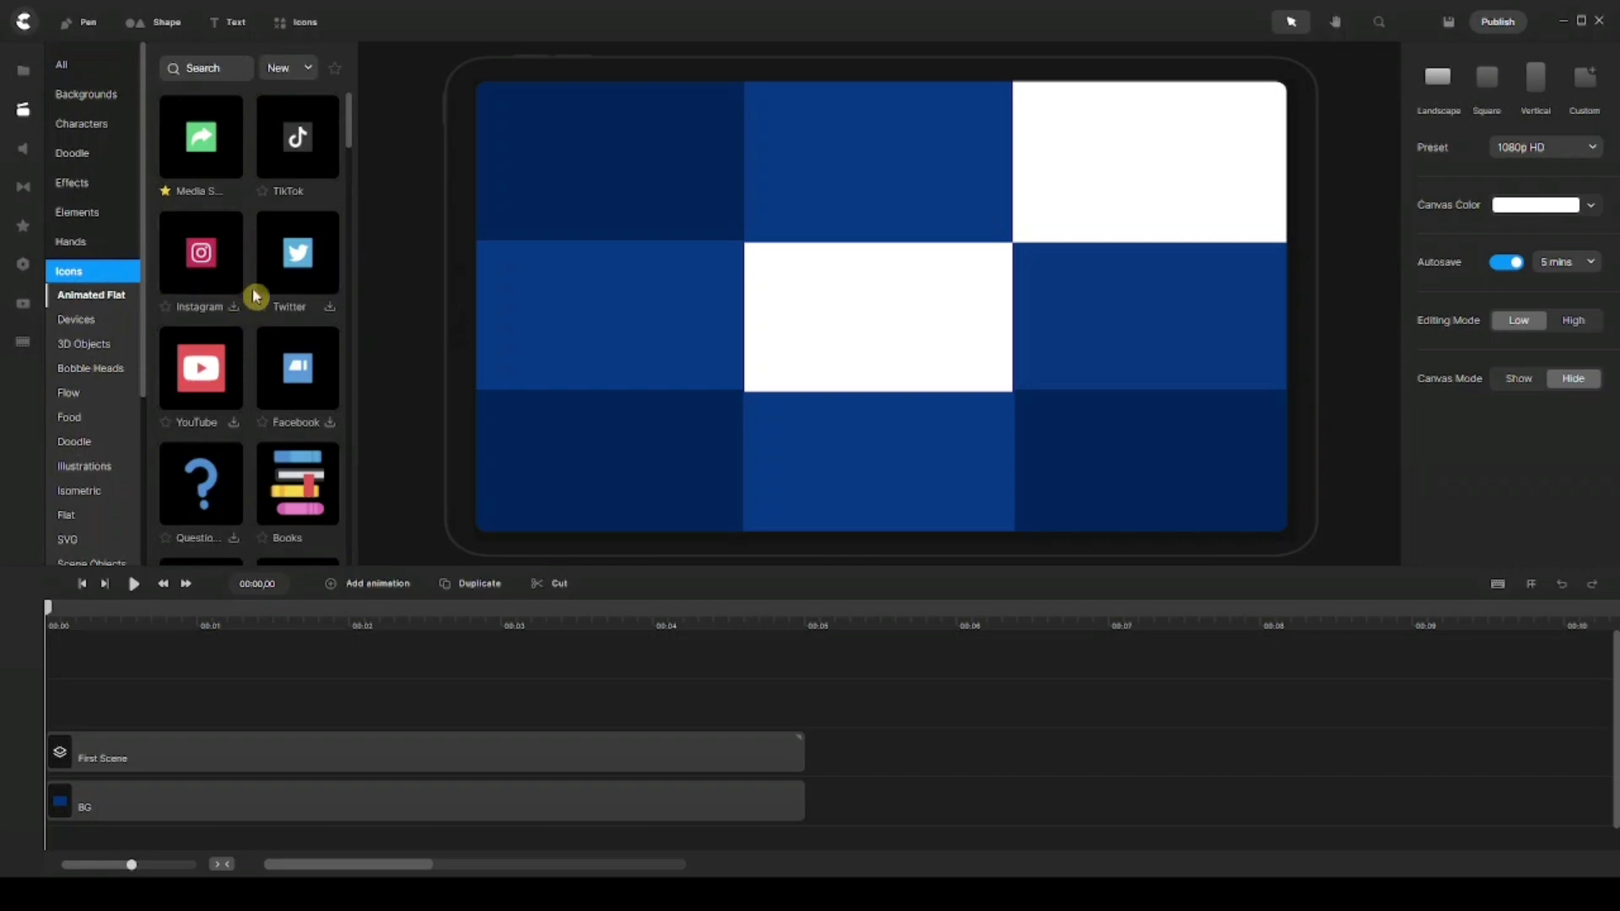
pyautogui.scroll(-2, 253, 303)
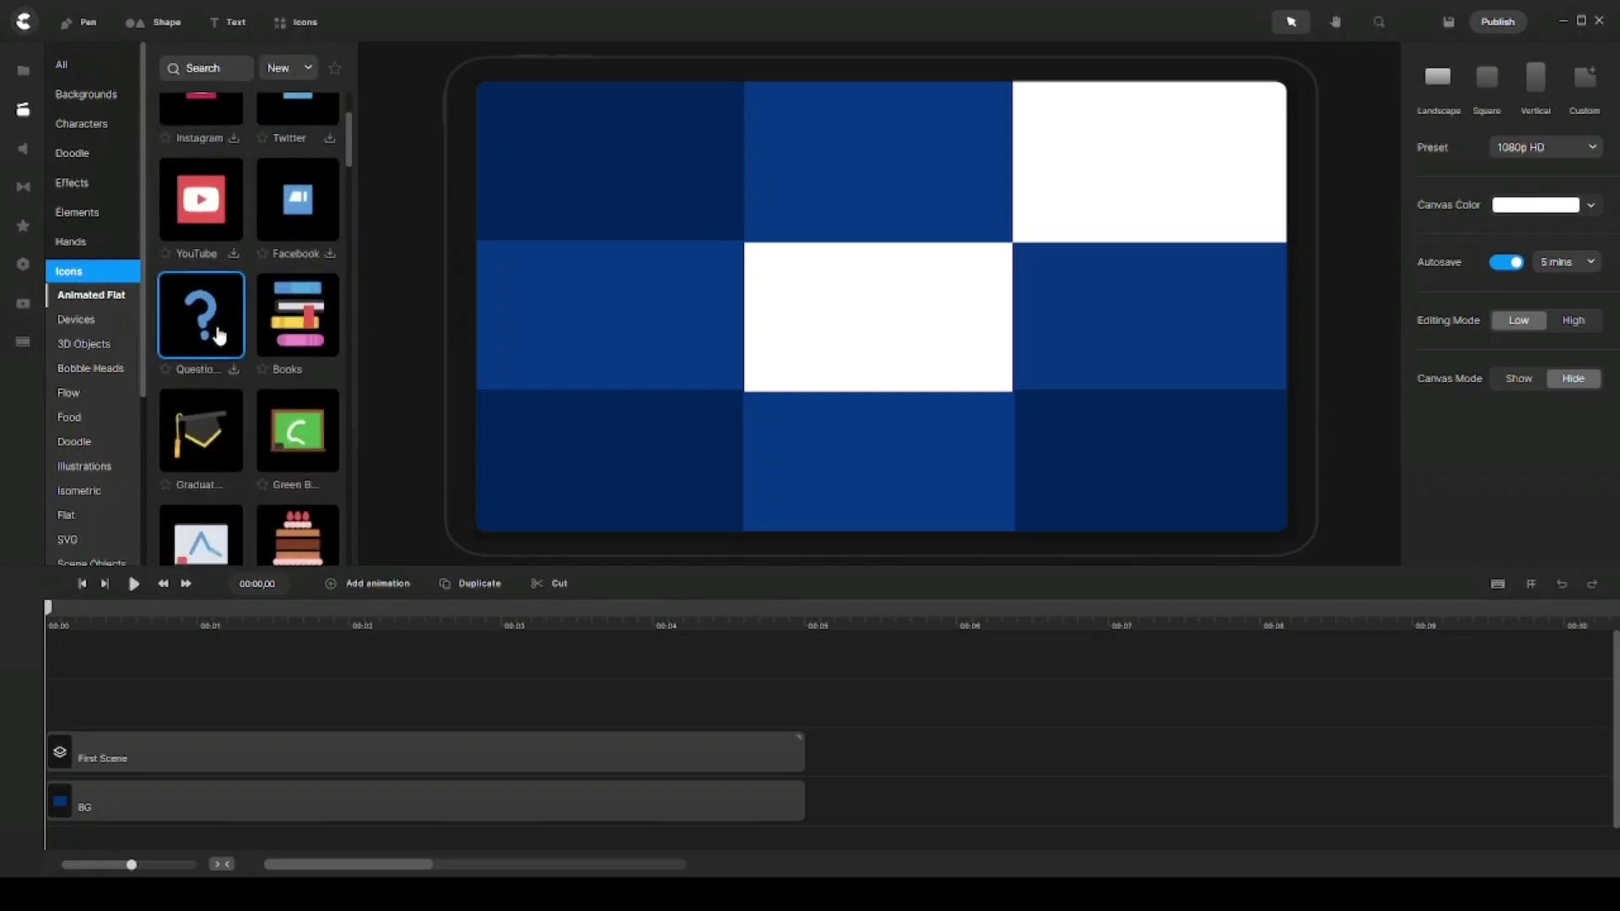
pyautogui.moveTo(297, 321); pyautogui.dragTo(619, 166)
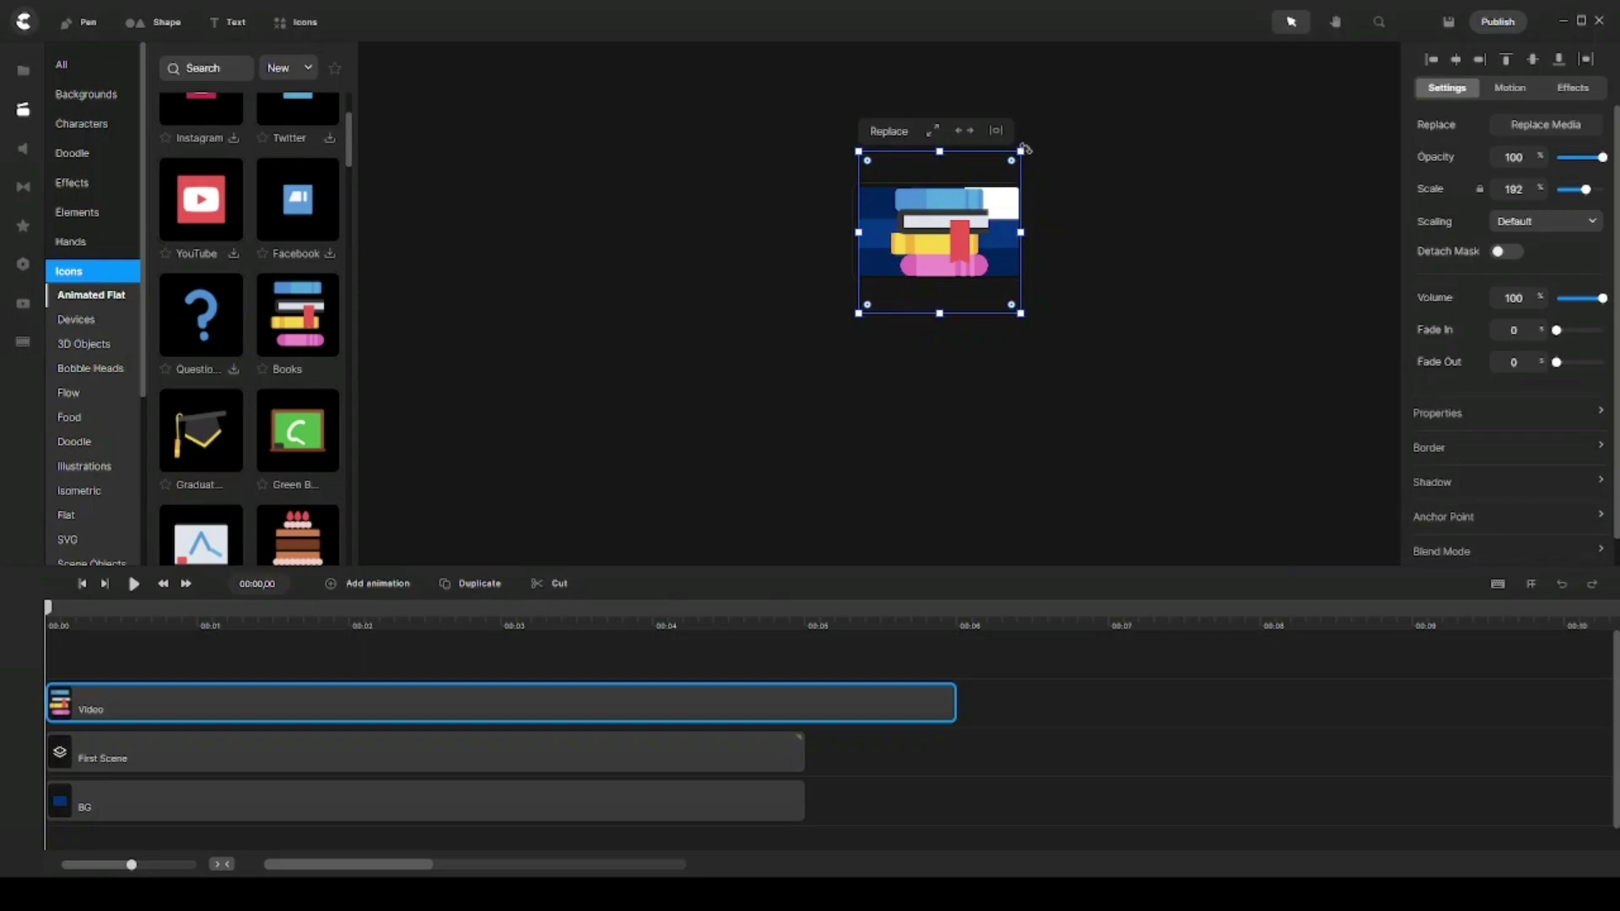
pyautogui.moveTo(1024, 151); pyautogui.dragTo(932, 211)
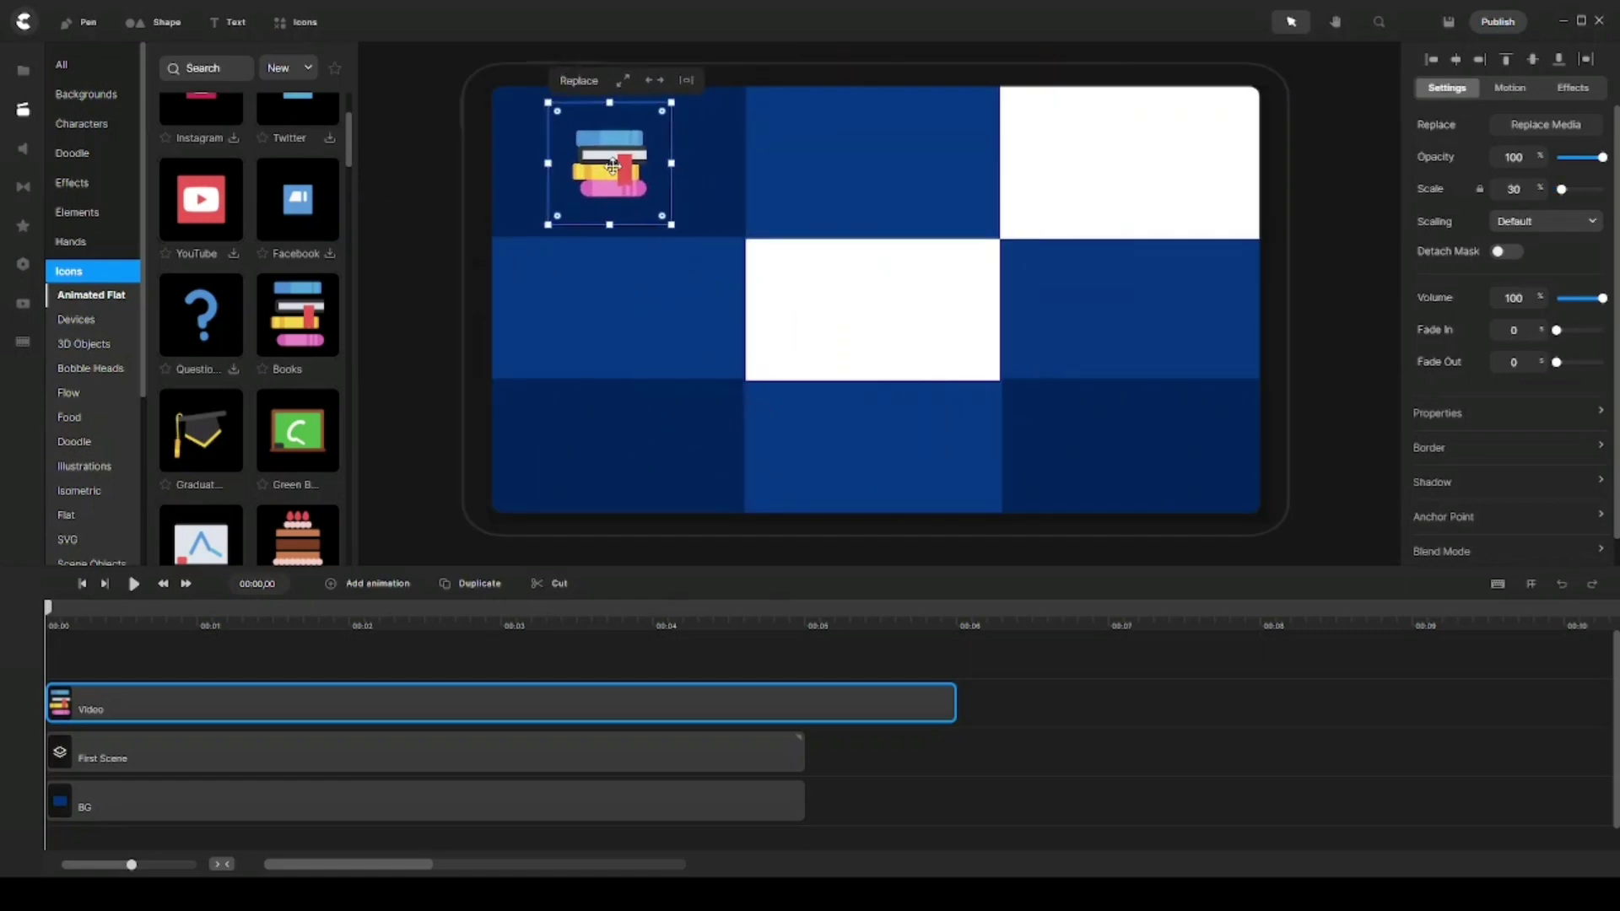
# Place the graduation cap and green board icons in the remaining top-row tiles, then Tubes in the middle-left tile and Search in the centre at 30% scale
pyautogui.moveTo(201, 430); pyautogui.dragTo(957, 78)
pyautogui.moveTo(297, 431); pyautogui.dragTo(1123, 157)
pyautogui.scroll(-10, 253, 337)
pyautogui.moveTo(297, 449); pyautogui.dragTo(861, 378)
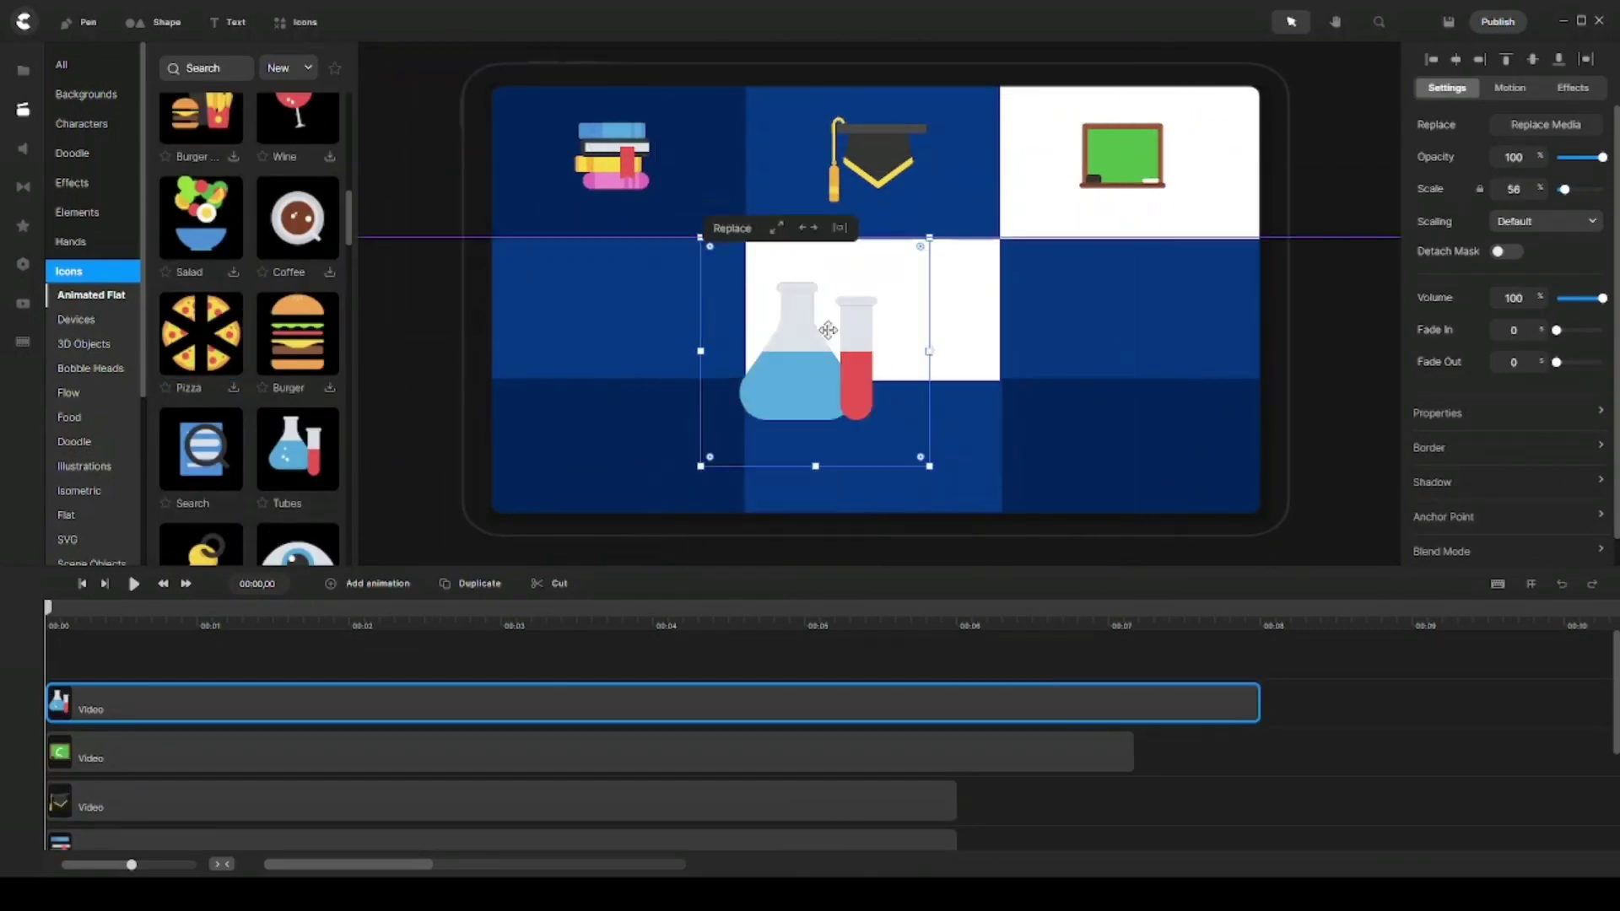
pyautogui.moveTo(200, 448); pyautogui.dragTo(878, 299)
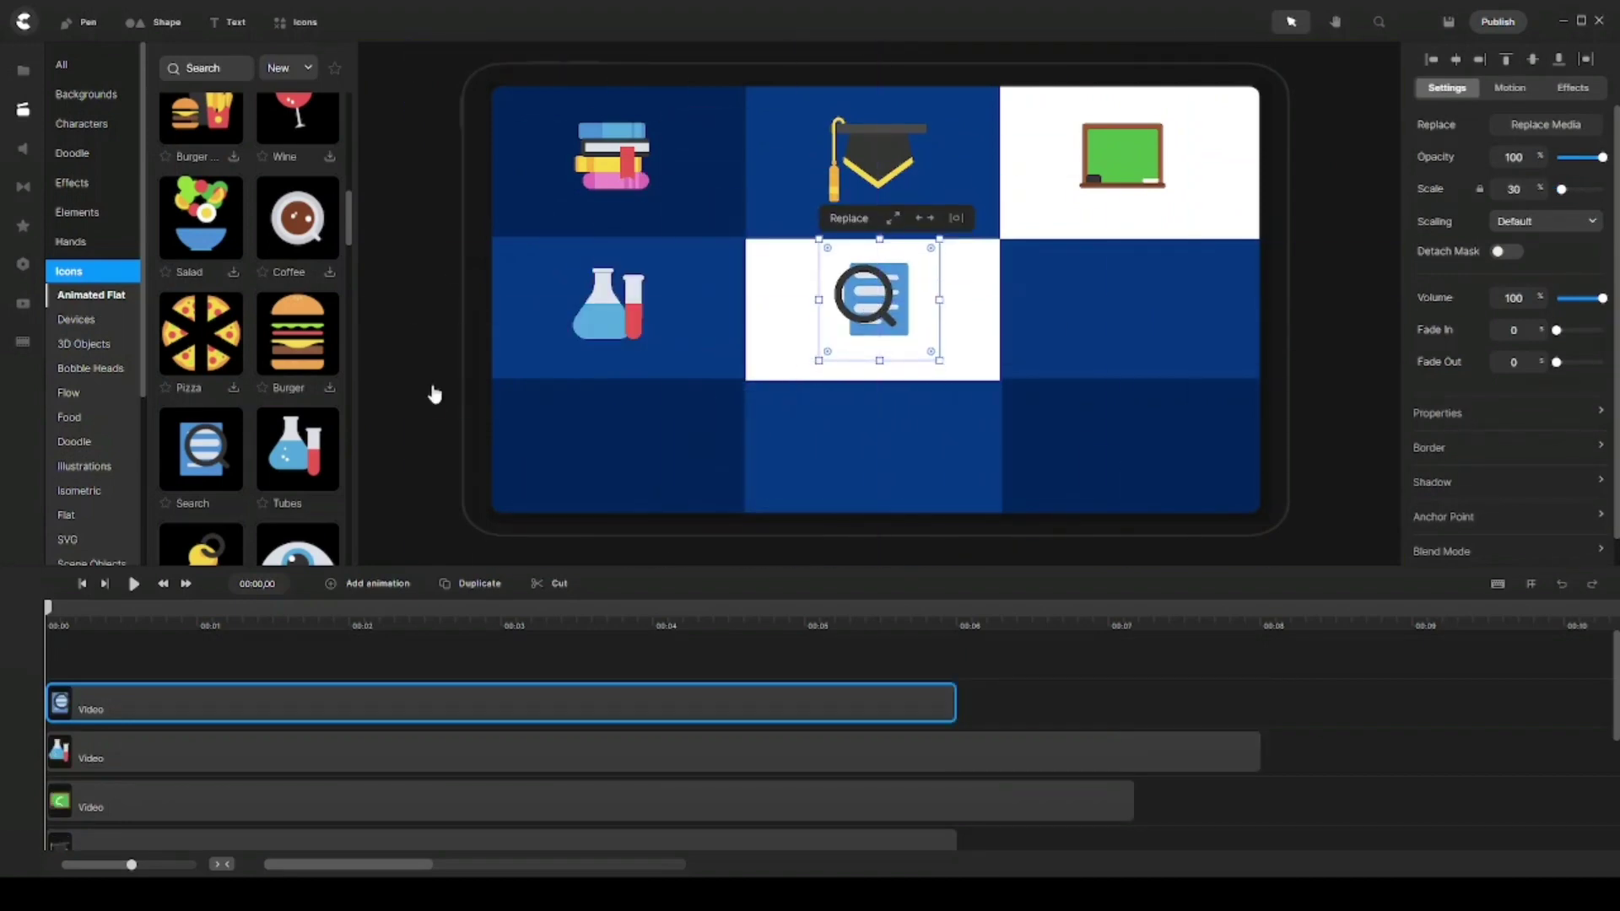
# Add the video-call laptop icon to the middle-right tile and the briefcase, donut chart and bar chart icons across the bottom row, then close the library
pyautogui.scroll(-8, 253, 337)
pyautogui.moveTo(297, 317); pyautogui.dragTo(1116, 308)
pyautogui.scroll(-5, 253, 338)
pyautogui.moveTo(297, 443); pyautogui.dragTo(625, 445)
pyautogui.scroll(2, 253, 337)
pyautogui.moveTo(201, 262); pyautogui.dragTo(878, 447)
pyautogui.moveTo(297, 262); pyautogui.dragTo(1122, 439)
pyautogui.click(486, 438)
pyautogui.click(23, 109)
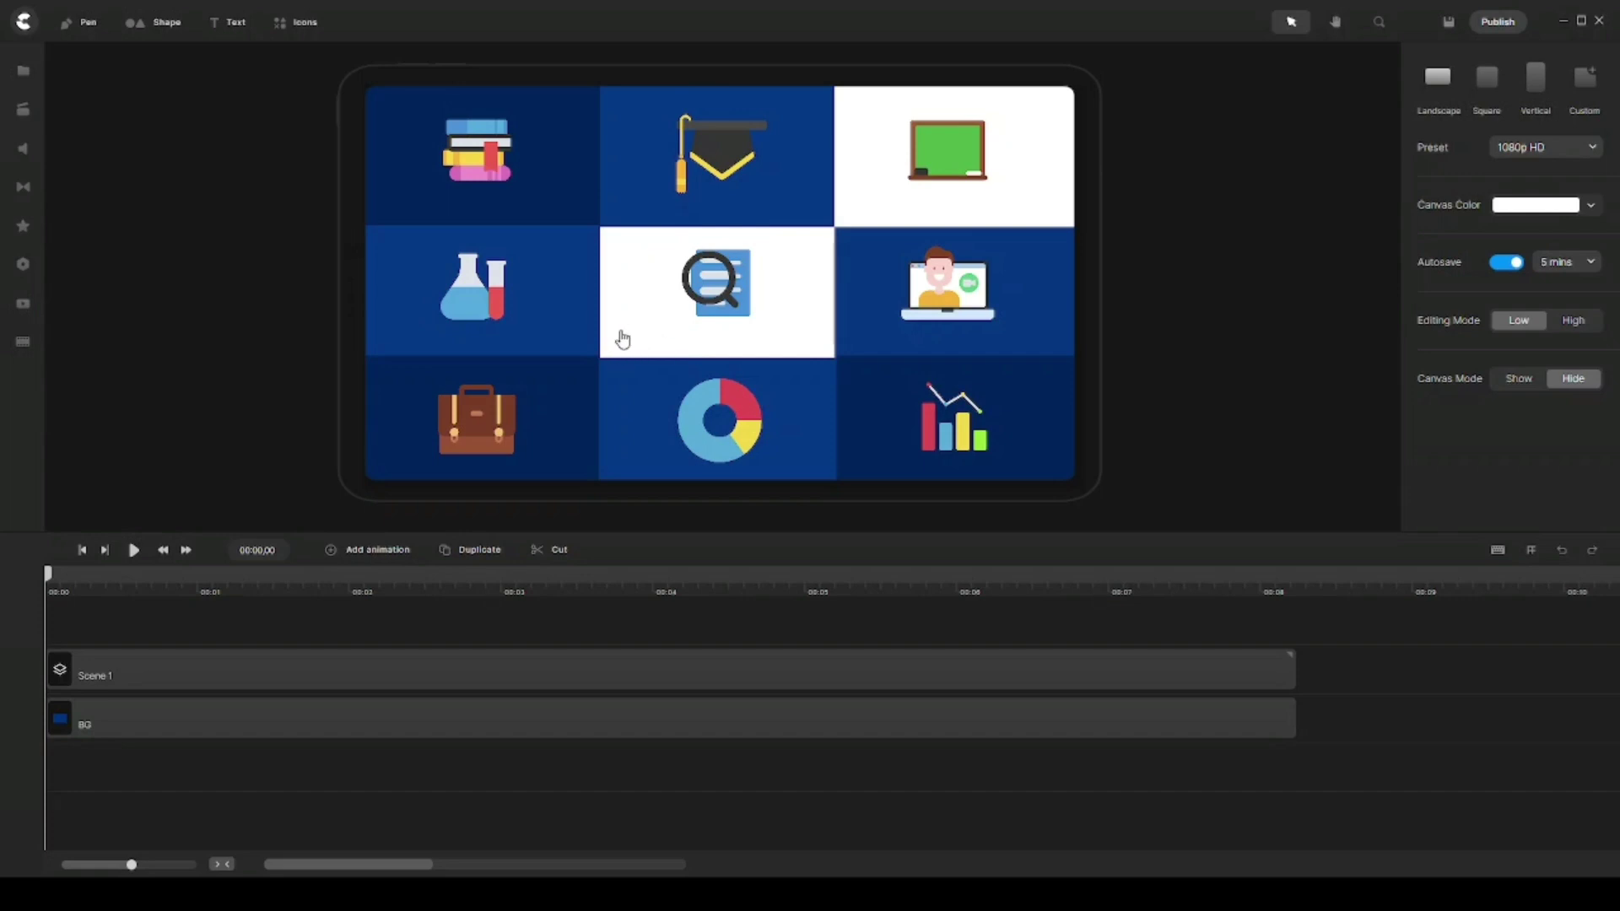
# Open the Scene 1 group for editing
pyautogui.click(747, 621)
pyautogui.click(606, 667)
pyautogui.click(606, 667)
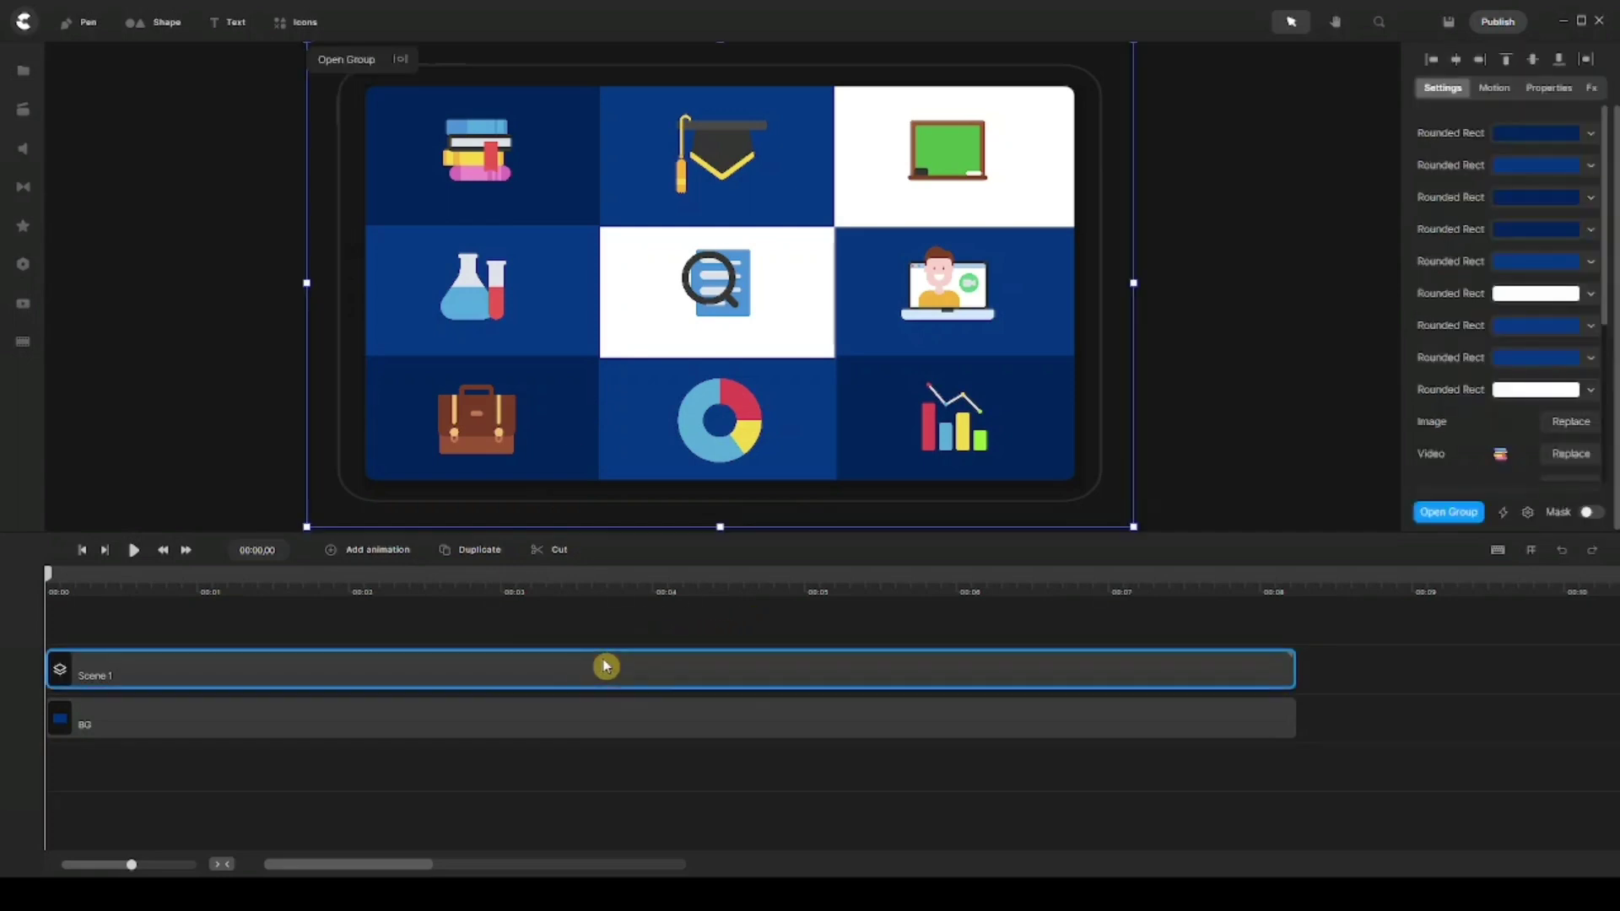
pyautogui.doubleClick(605, 667)
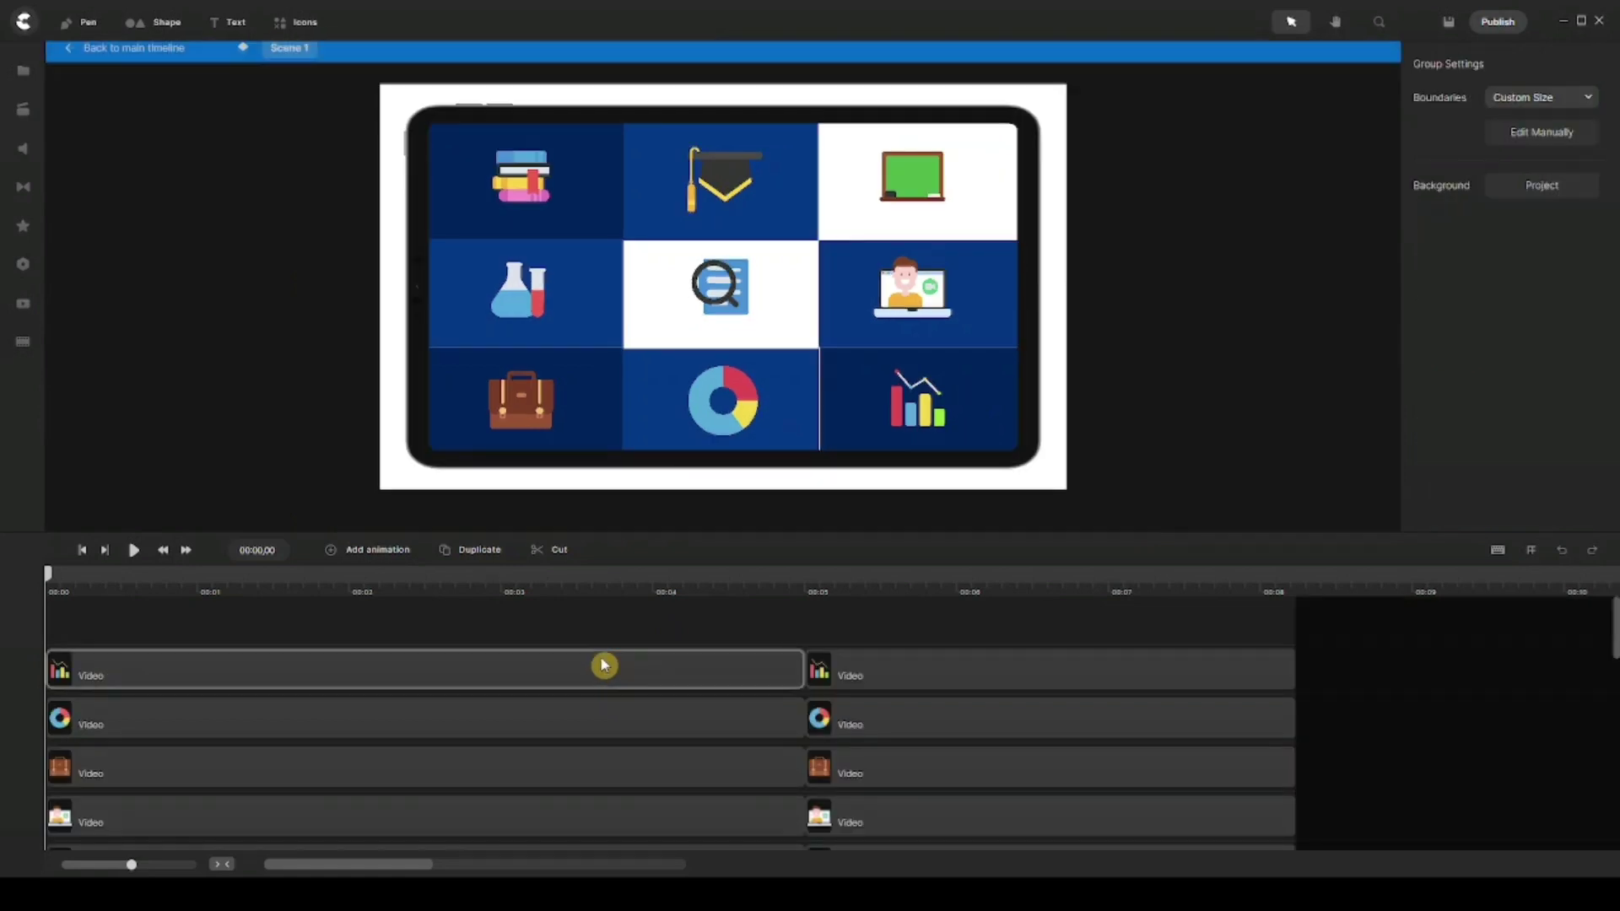
# Examine the layers inside the Scene 1 group, highlighting the iPad and tile layers to distinguish them from the icon clips
pyautogui.moveTo(698, 534); pyautogui.dragTo(694, 61)
pyautogui.scroll(-5, 624, 325)
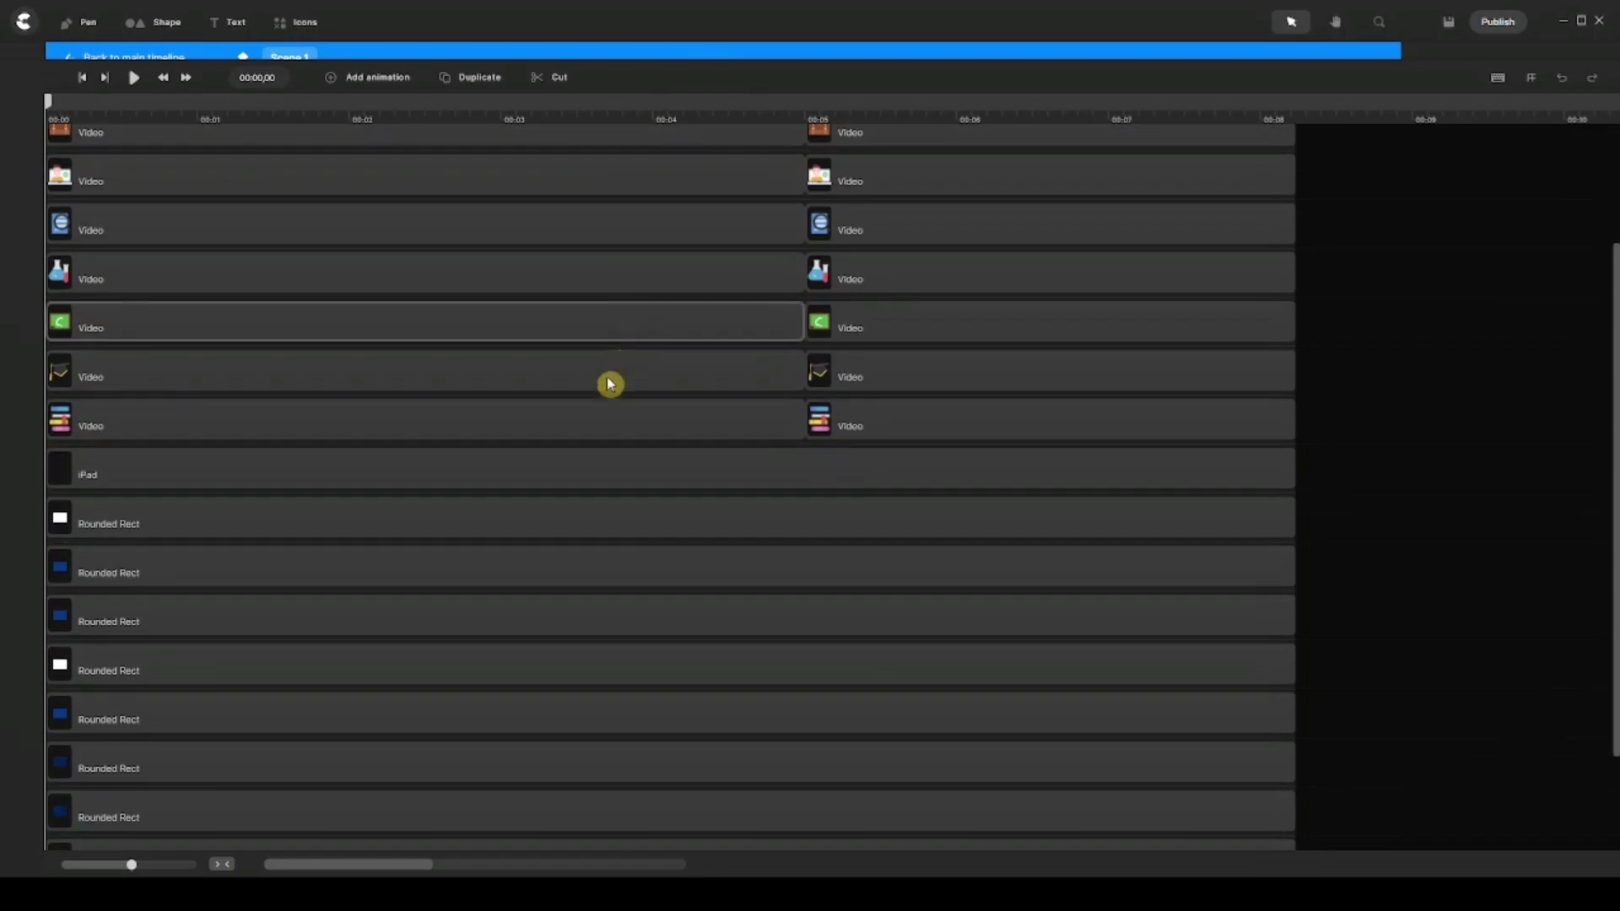
pyautogui.moveTo(623, 825); pyautogui.dragTo(750, 350)
pyautogui.scroll(5, 752, 380)
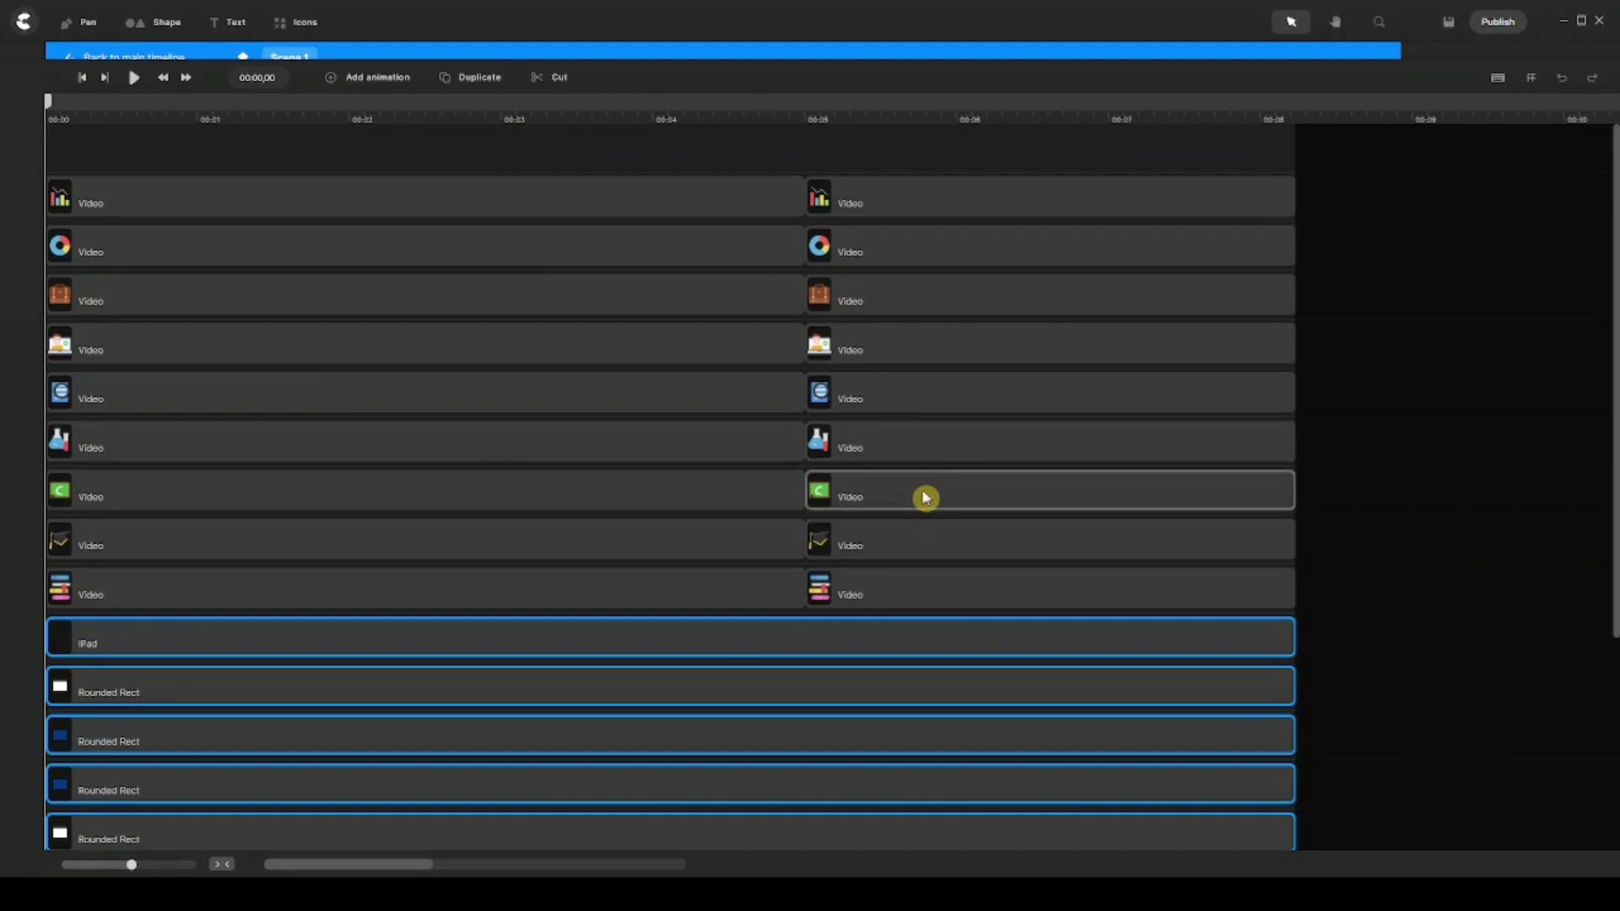
pyautogui.moveTo(778, 58); pyautogui.dragTo(763, 532)
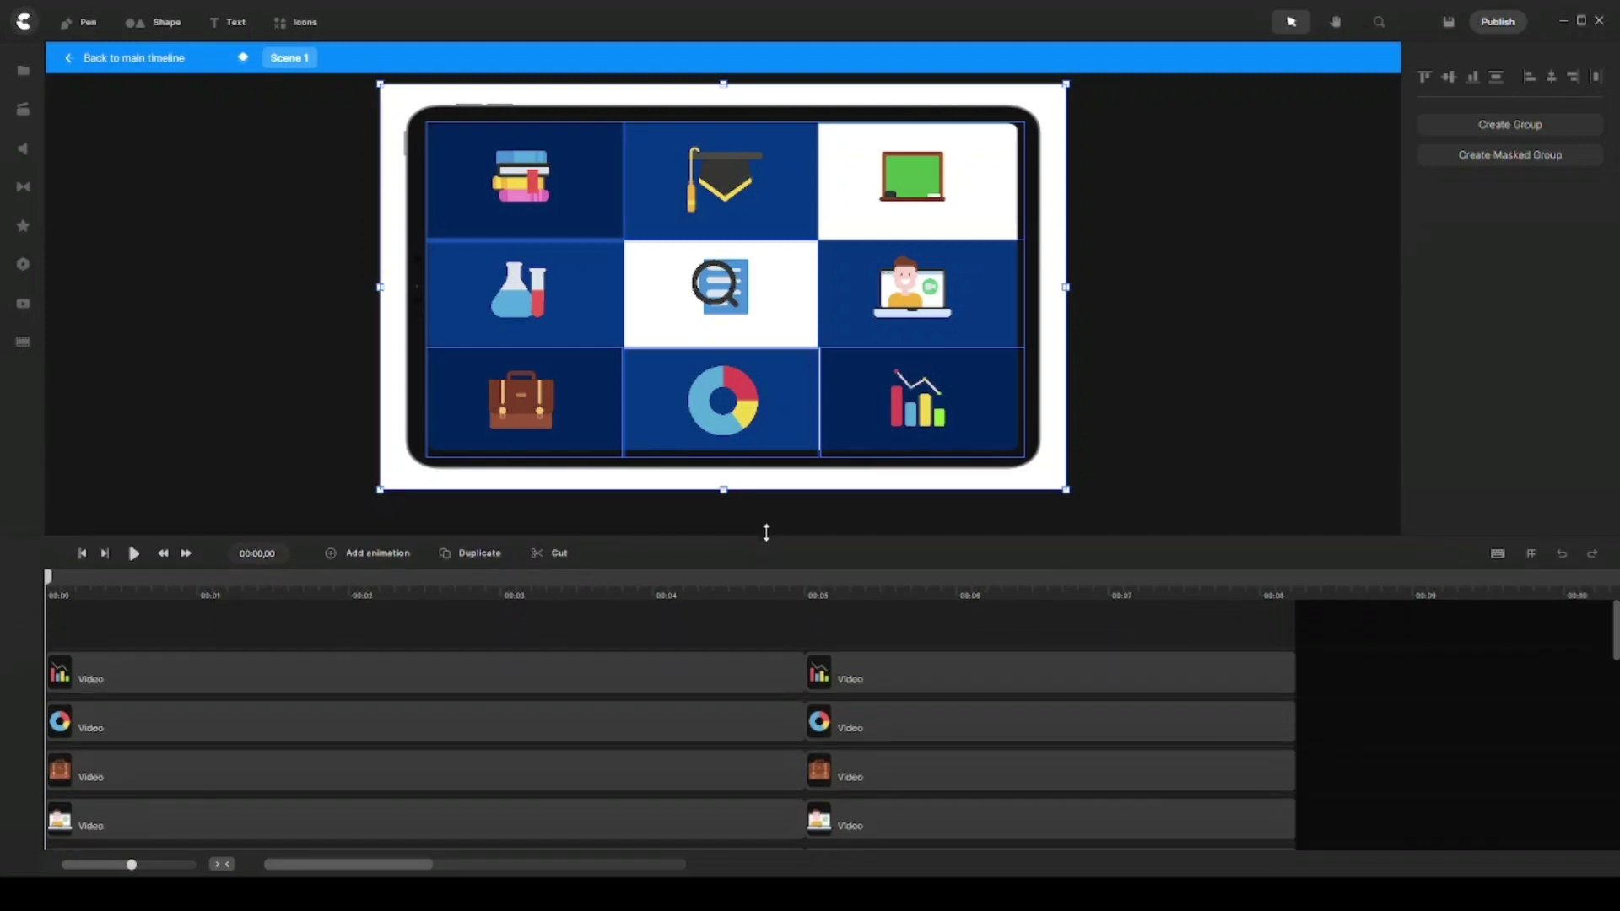
pyautogui.click(309, 404)
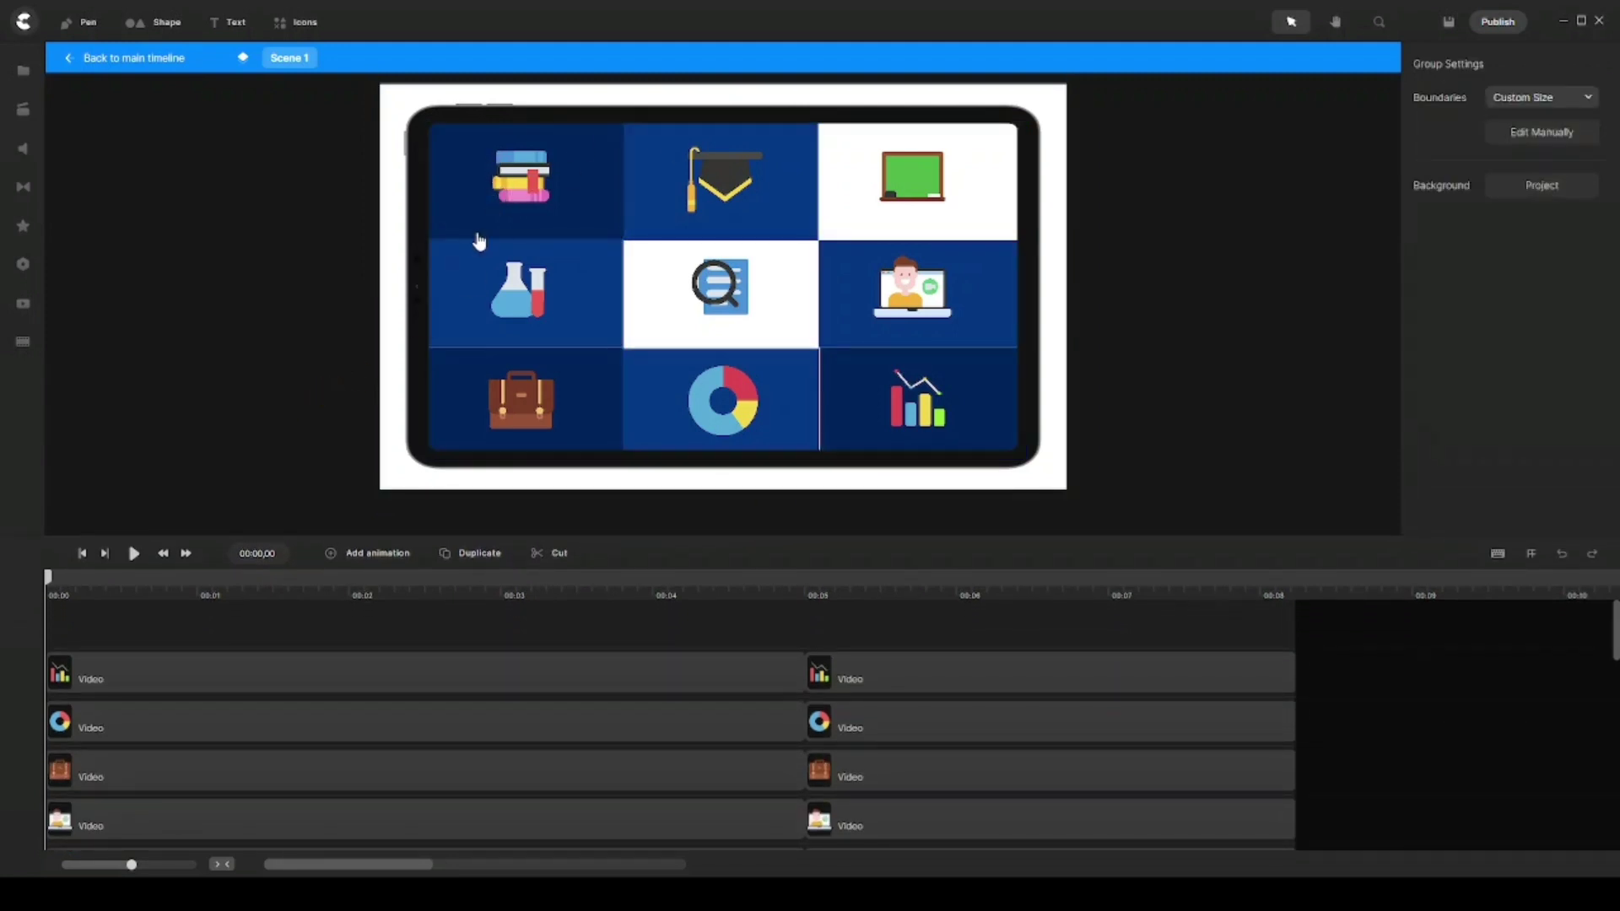
pyautogui.click(234, 658)
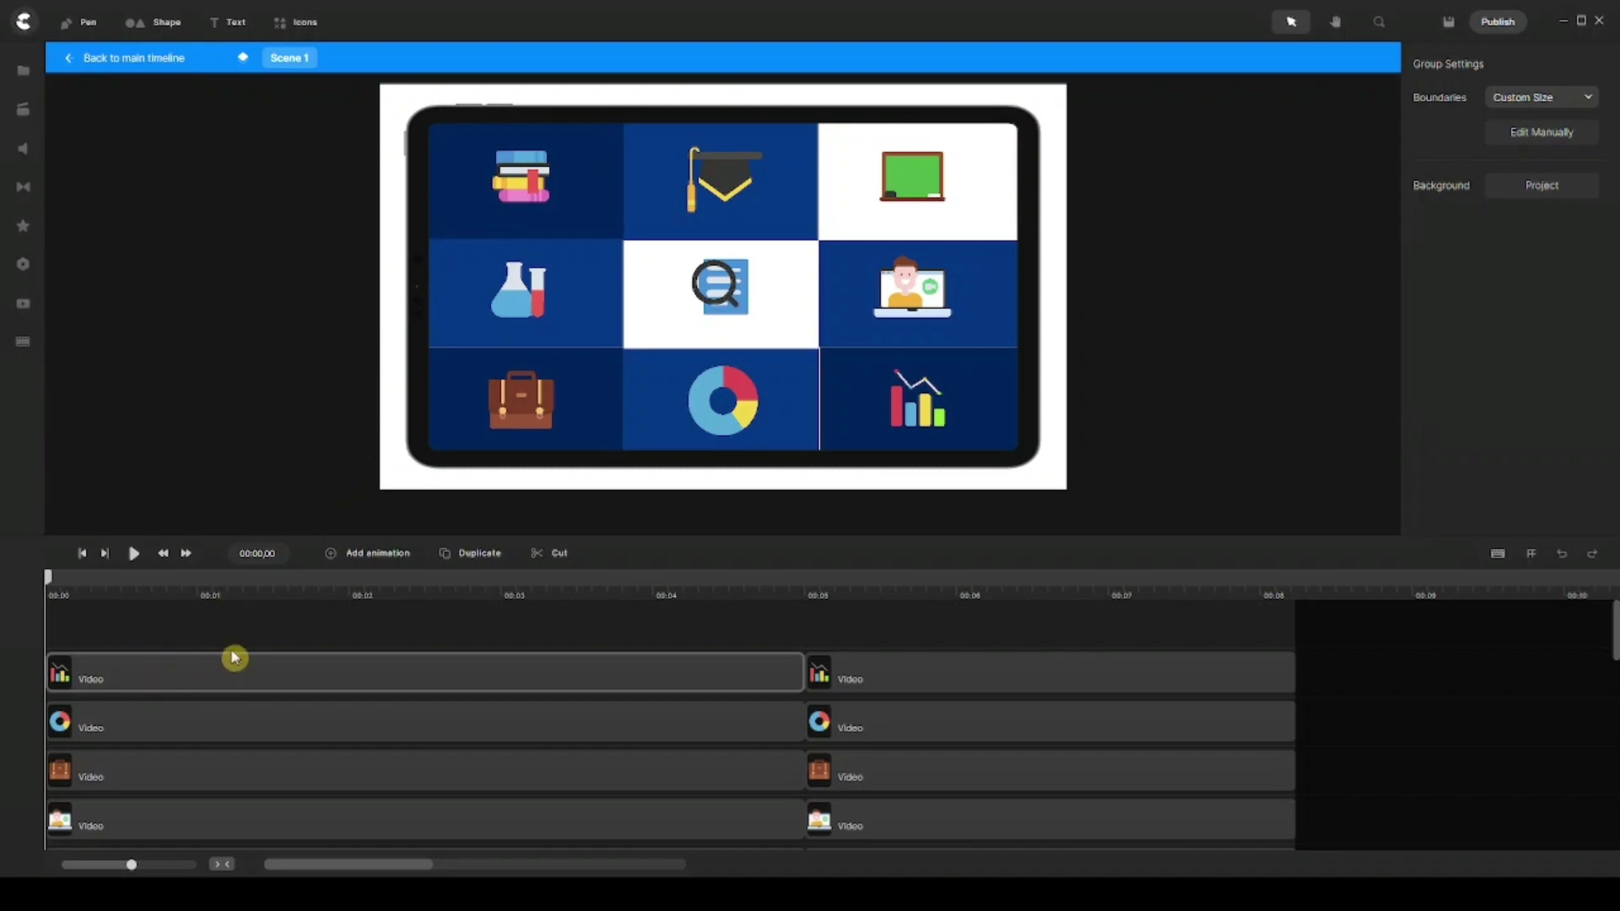
pyautogui.click(221, 655)
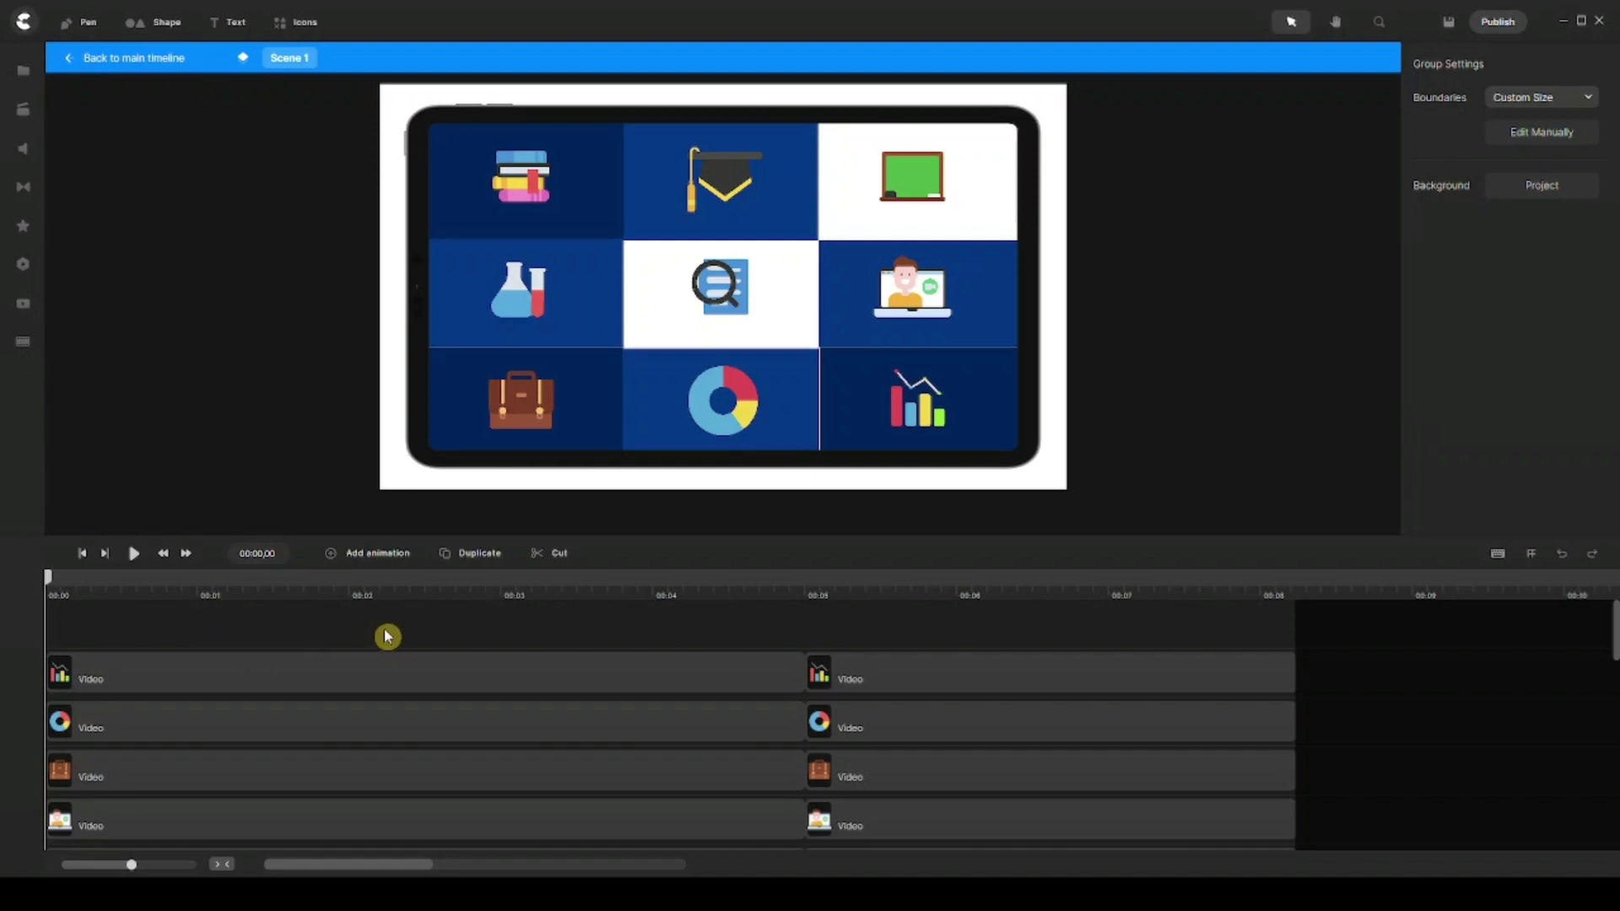
# Add an animation to the first bar chart clip using the Position and Rotation properties, and check its easing options
pyautogui.click(364, 672)
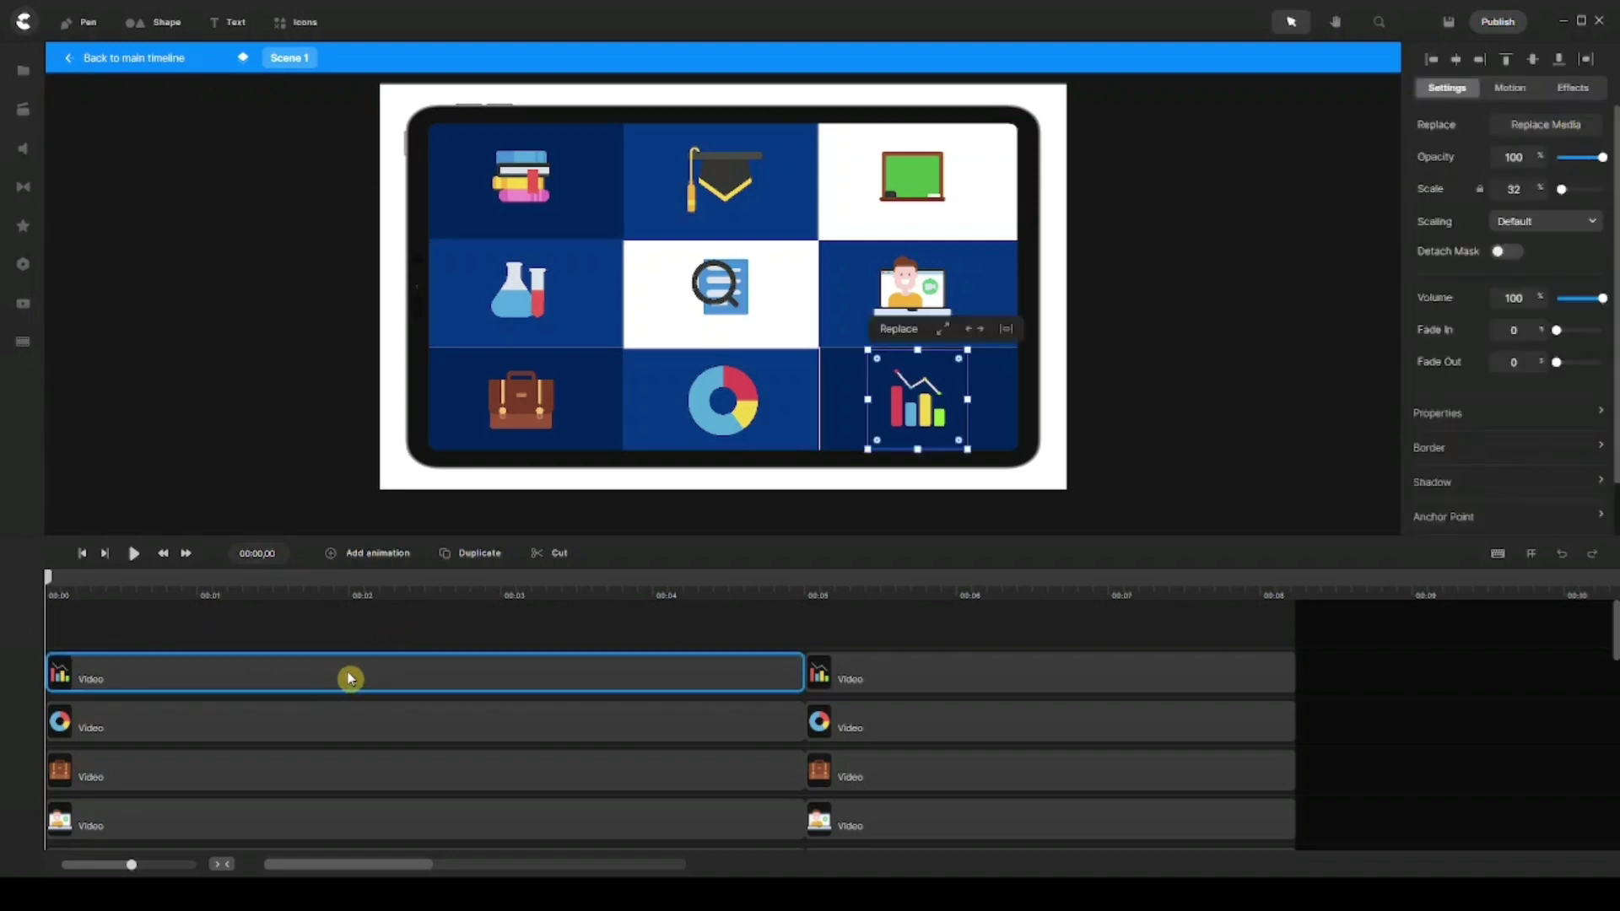
pyautogui.click(383, 553)
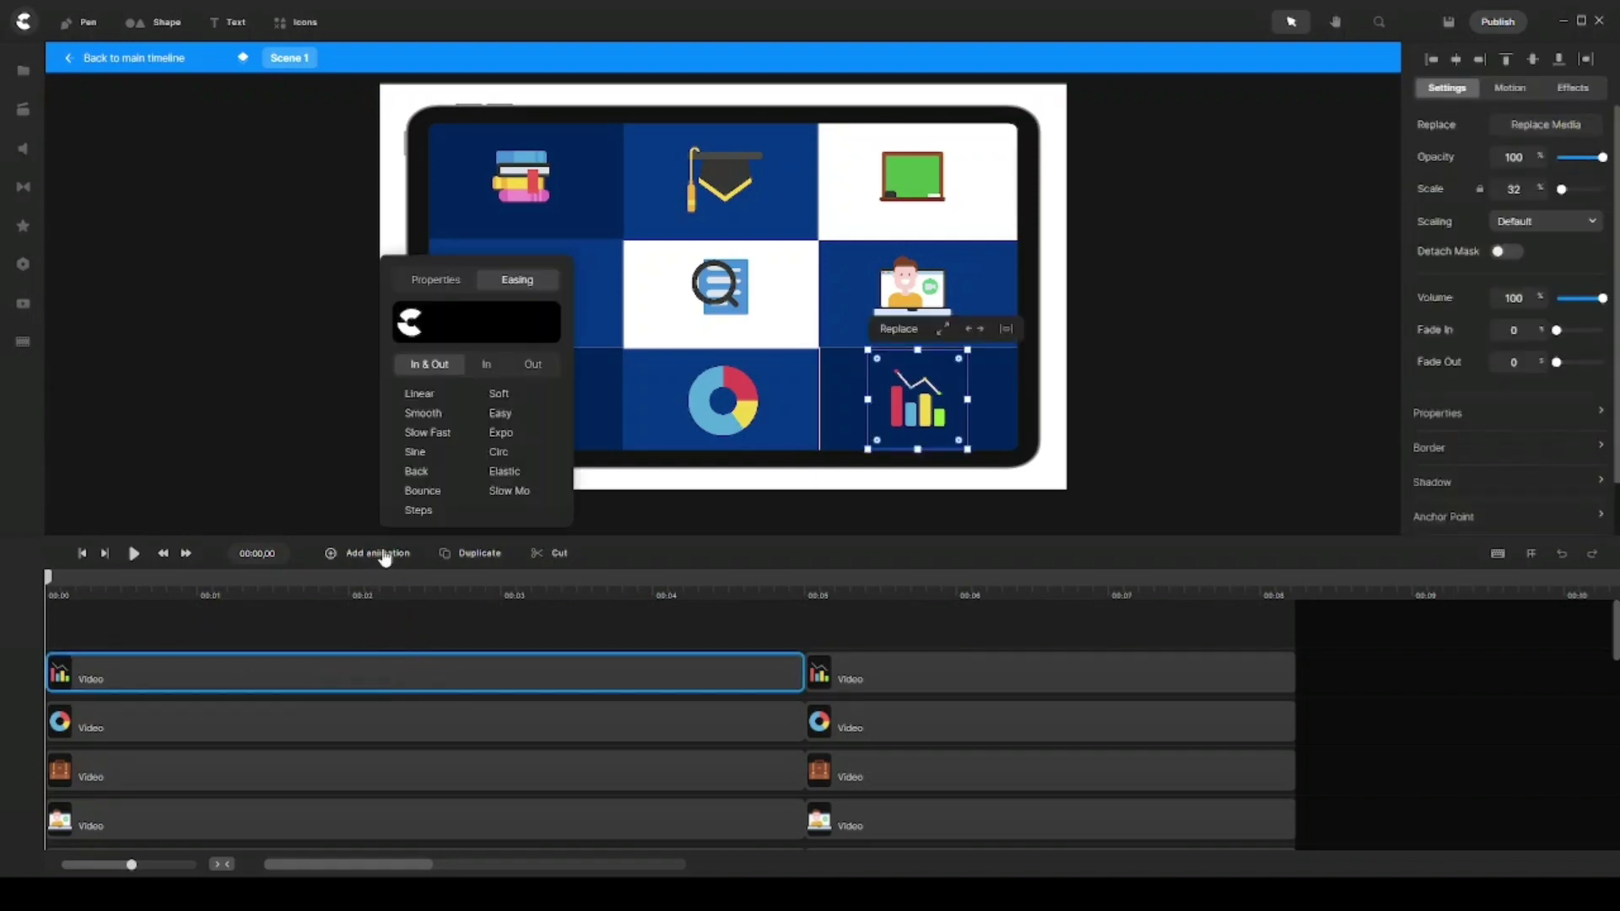
pyautogui.click(443, 287)
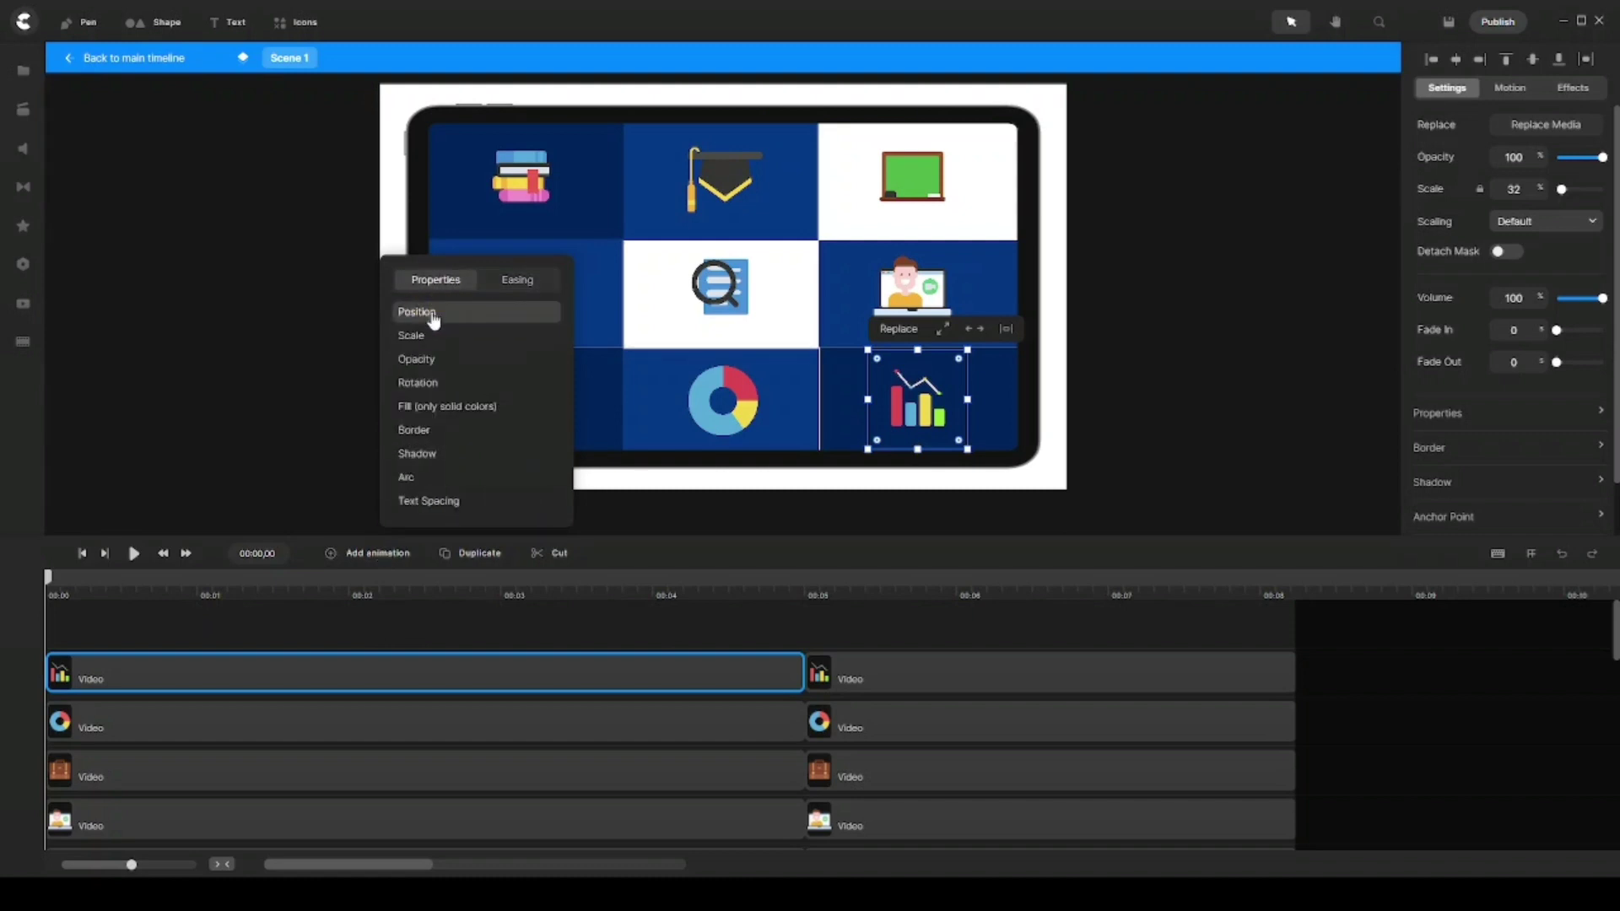
pyautogui.click(435, 316)
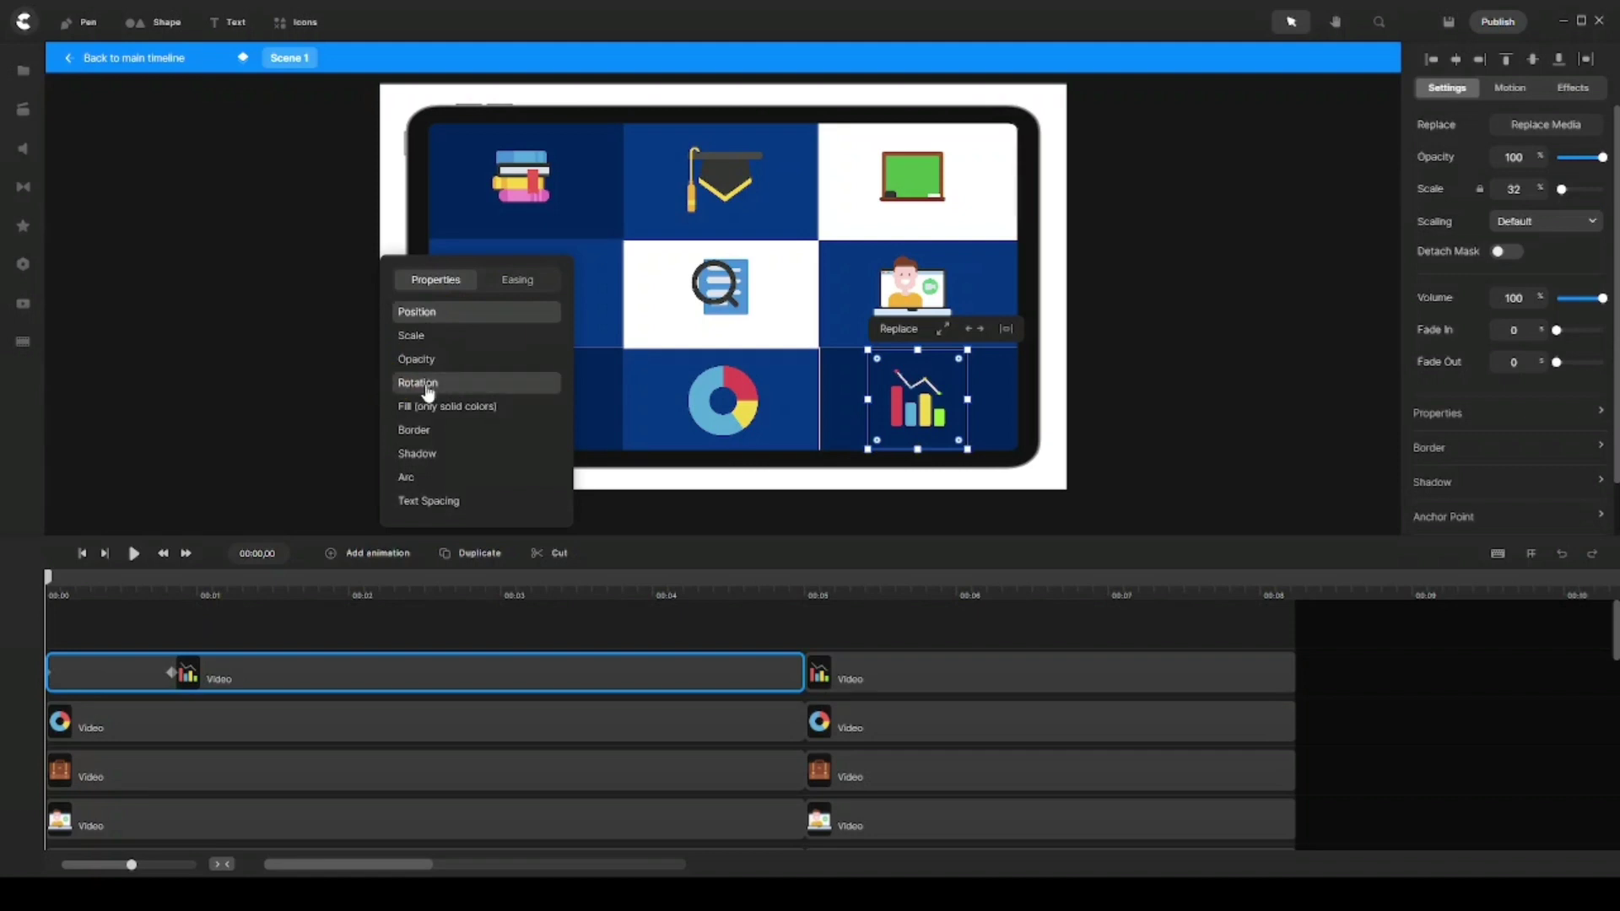
pyautogui.click(430, 384)
pyautogui.click(517, 279)
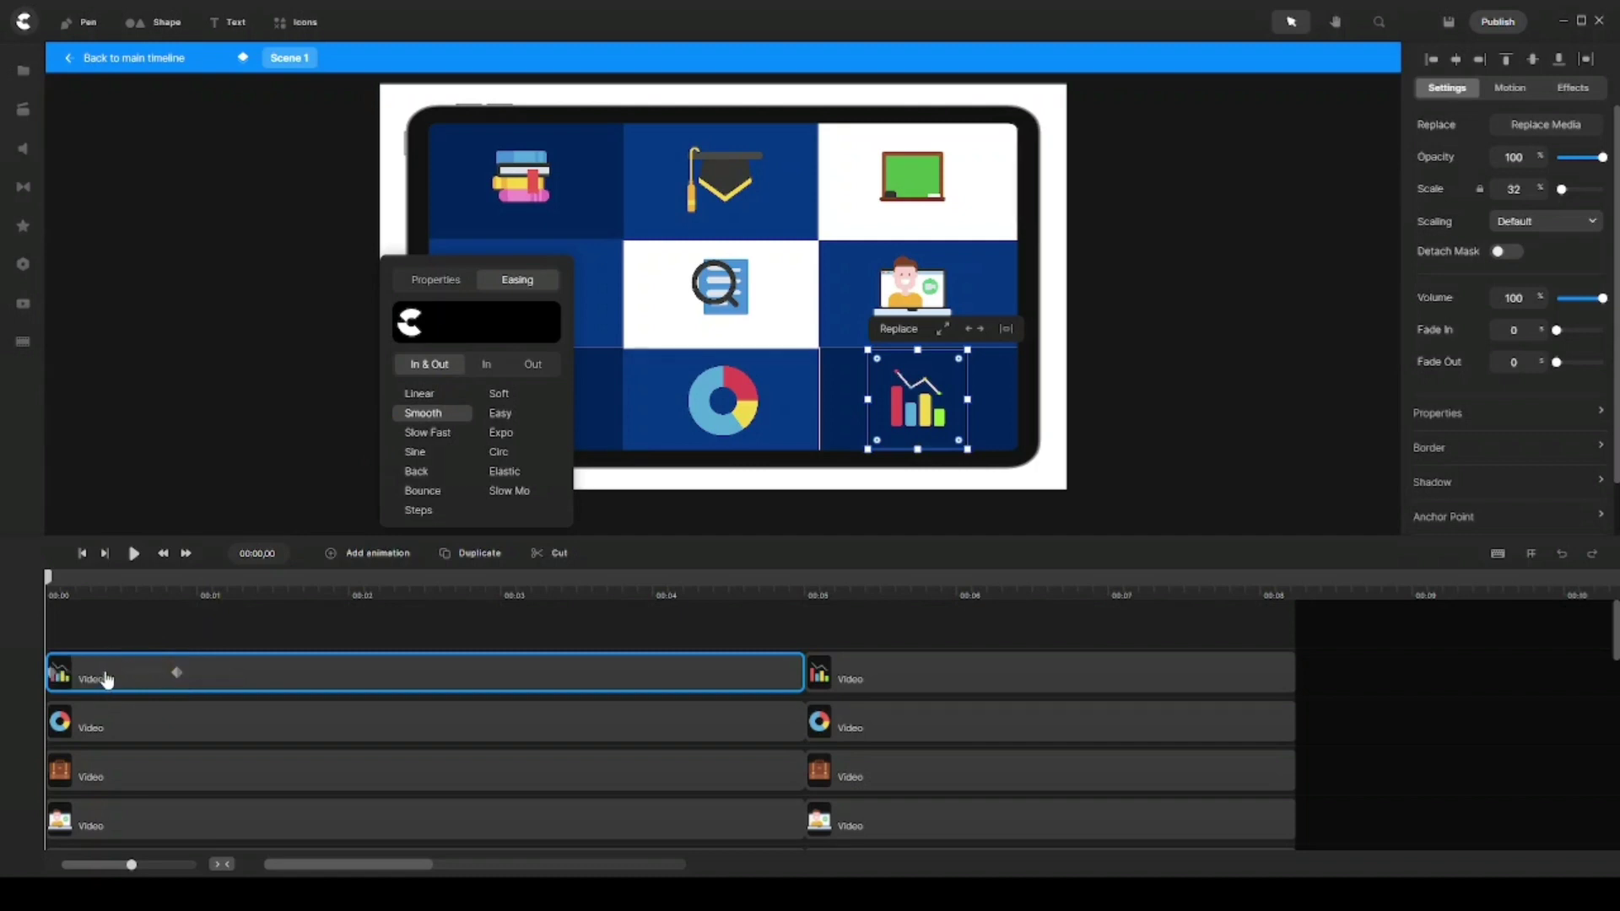
pyautogui.click(107, 680)
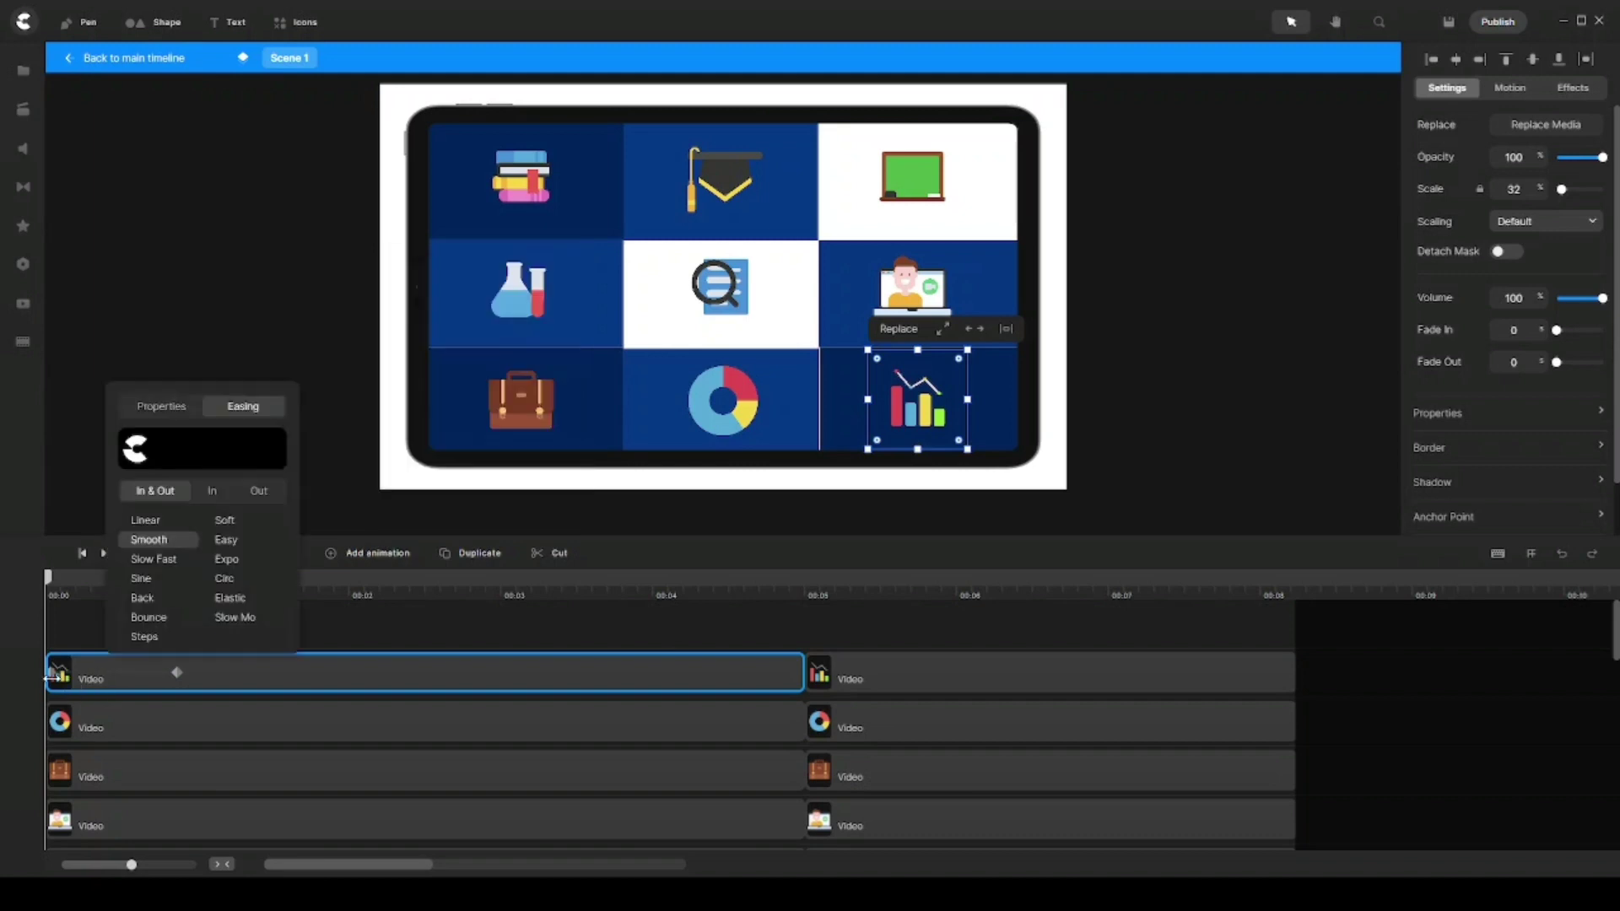
# At the bar chart's first keyframe, move the icon off the iPad's right side and rotate it, then go to its end keyframe
pyautogui.click(561, 609)
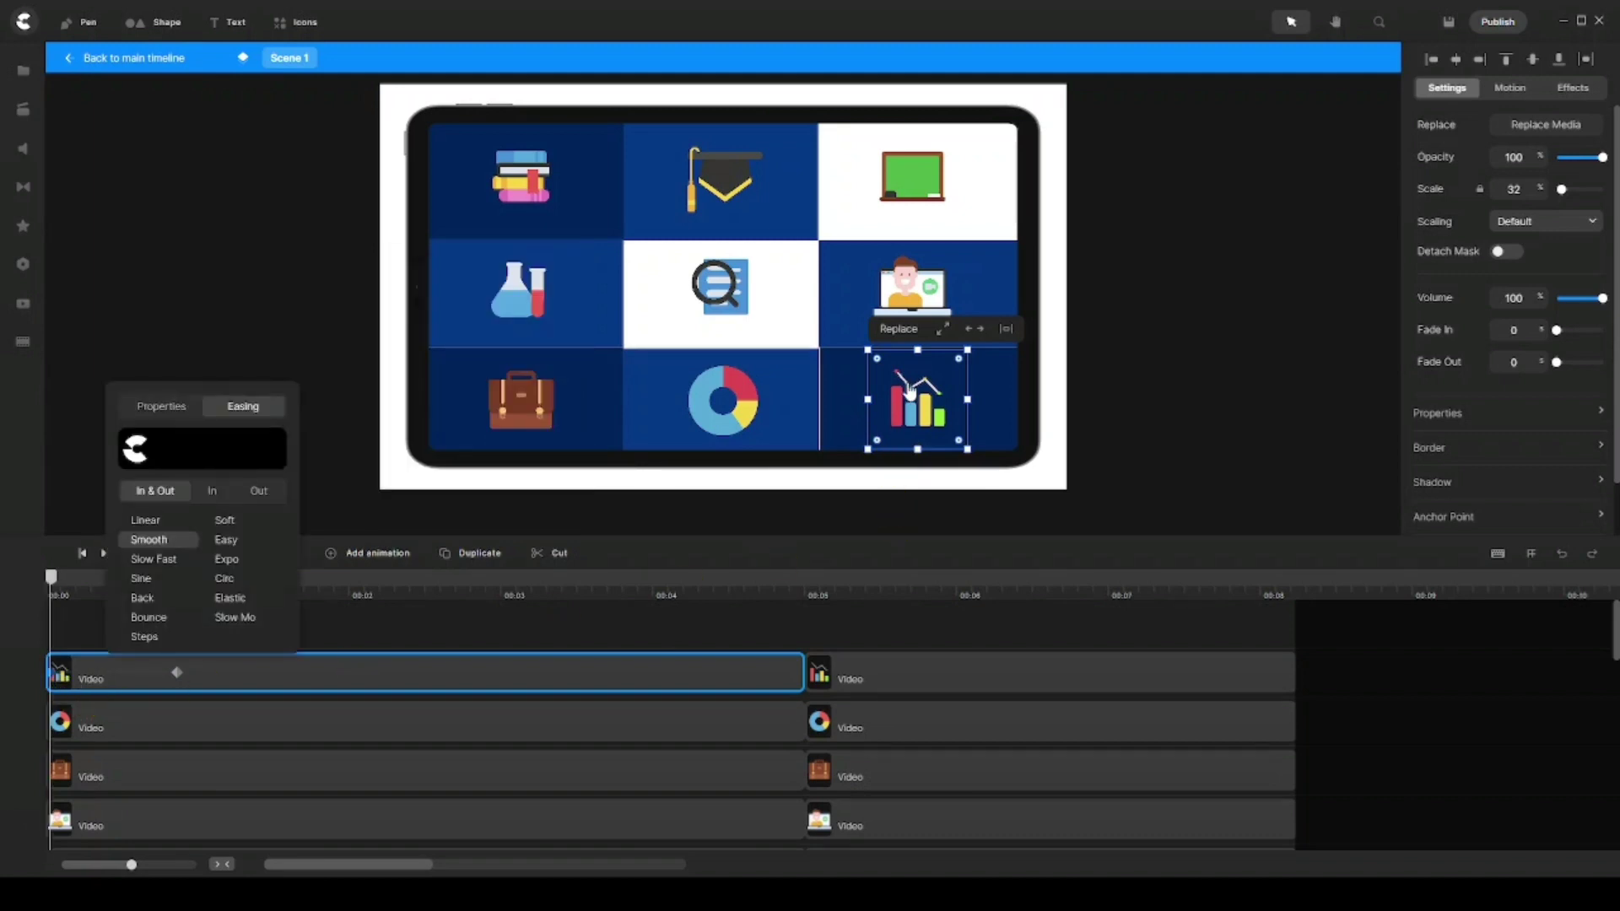
pyautogui.moveTo(959, 361); pyautogui.dragTo(1105, 372)
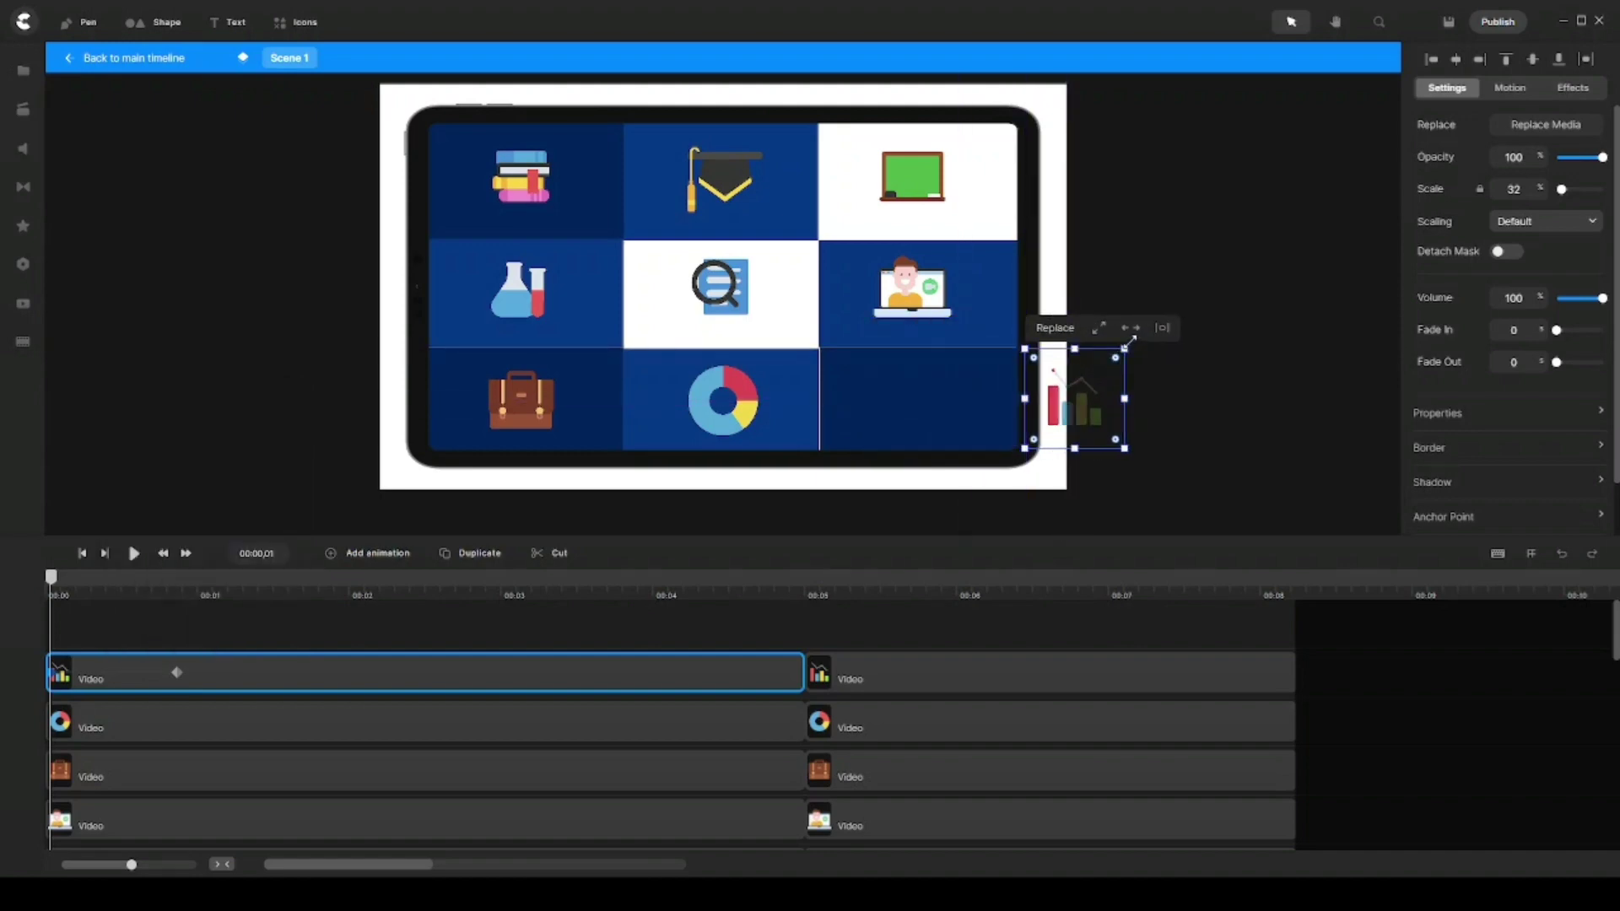
pyautogui.moveTo(1135, 452); pyautogui.dragTo(1168, 367)
pyautogui.moveTo(1065, 411)
pyautogui.mouseDown()
pyautogui.moveTo(1081, 399)
pyautogui.moveTo(1064, 404)
pyautogui.mouseUp()
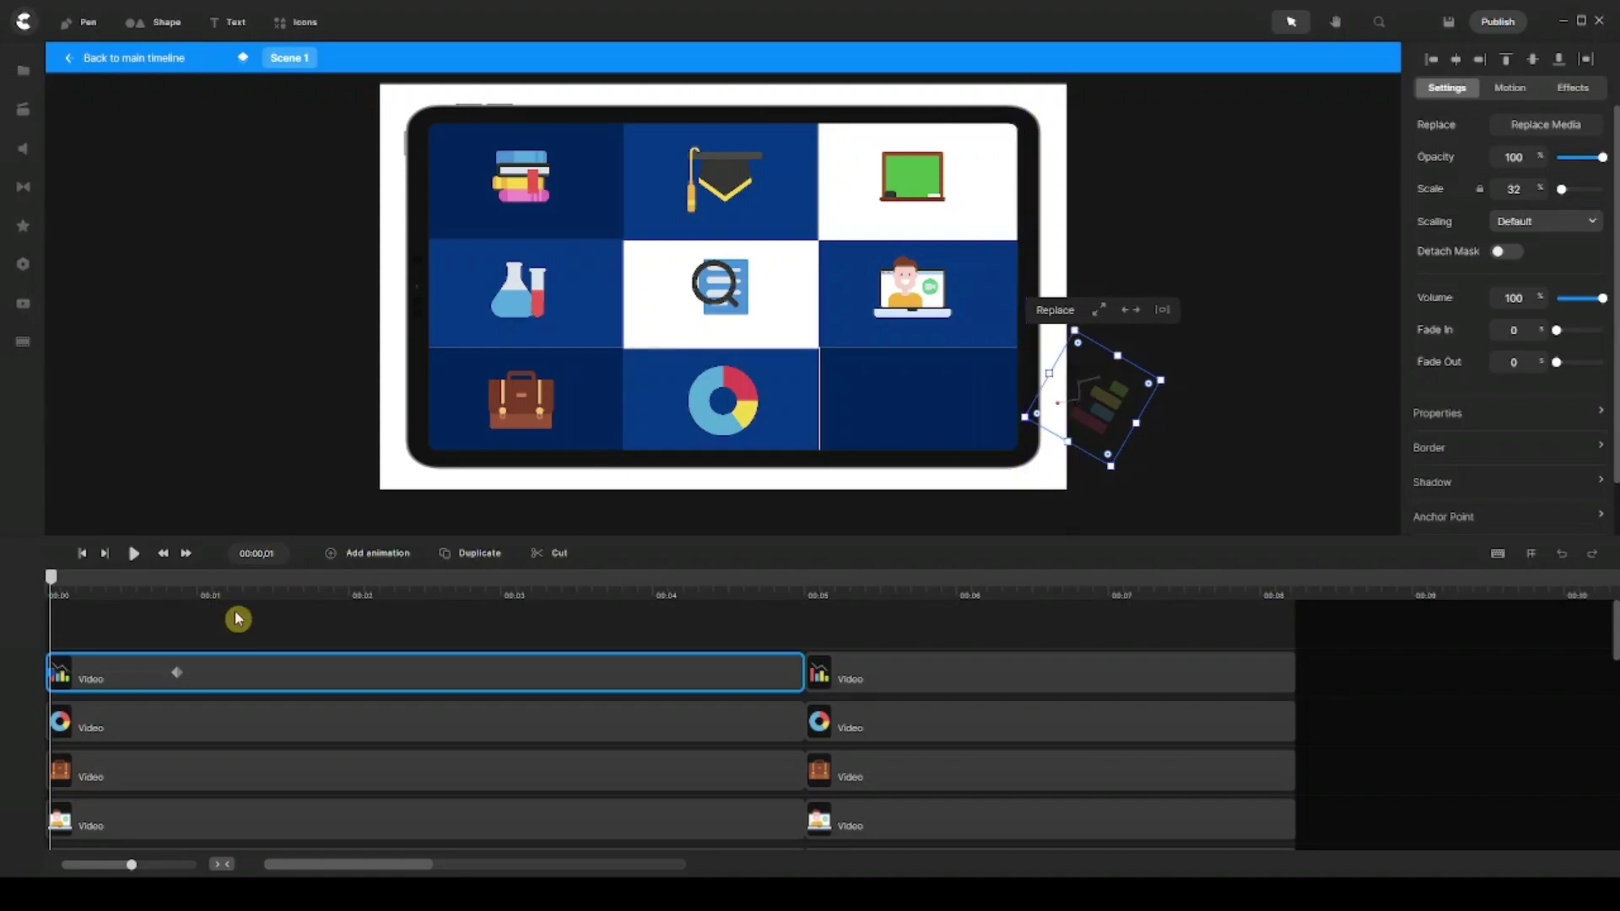
pyautogui.click(183, 674)
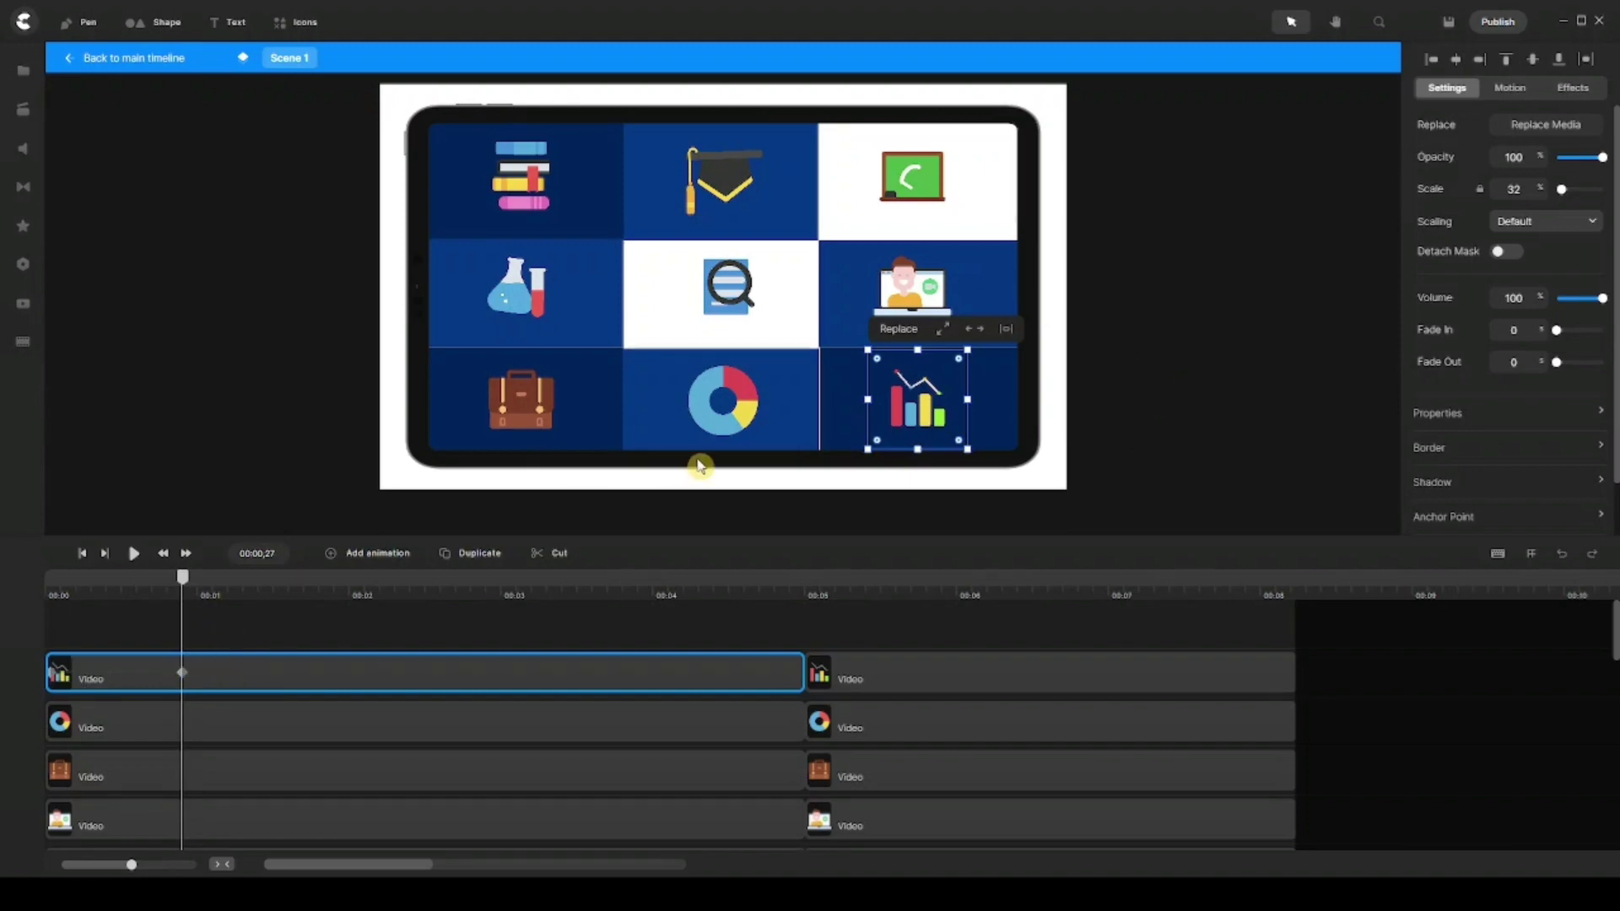
# Stretch the bottom-right dark blue tile slightly leftward to close the gap beside the neighbouring tile
pyautogui.click(835, 406)
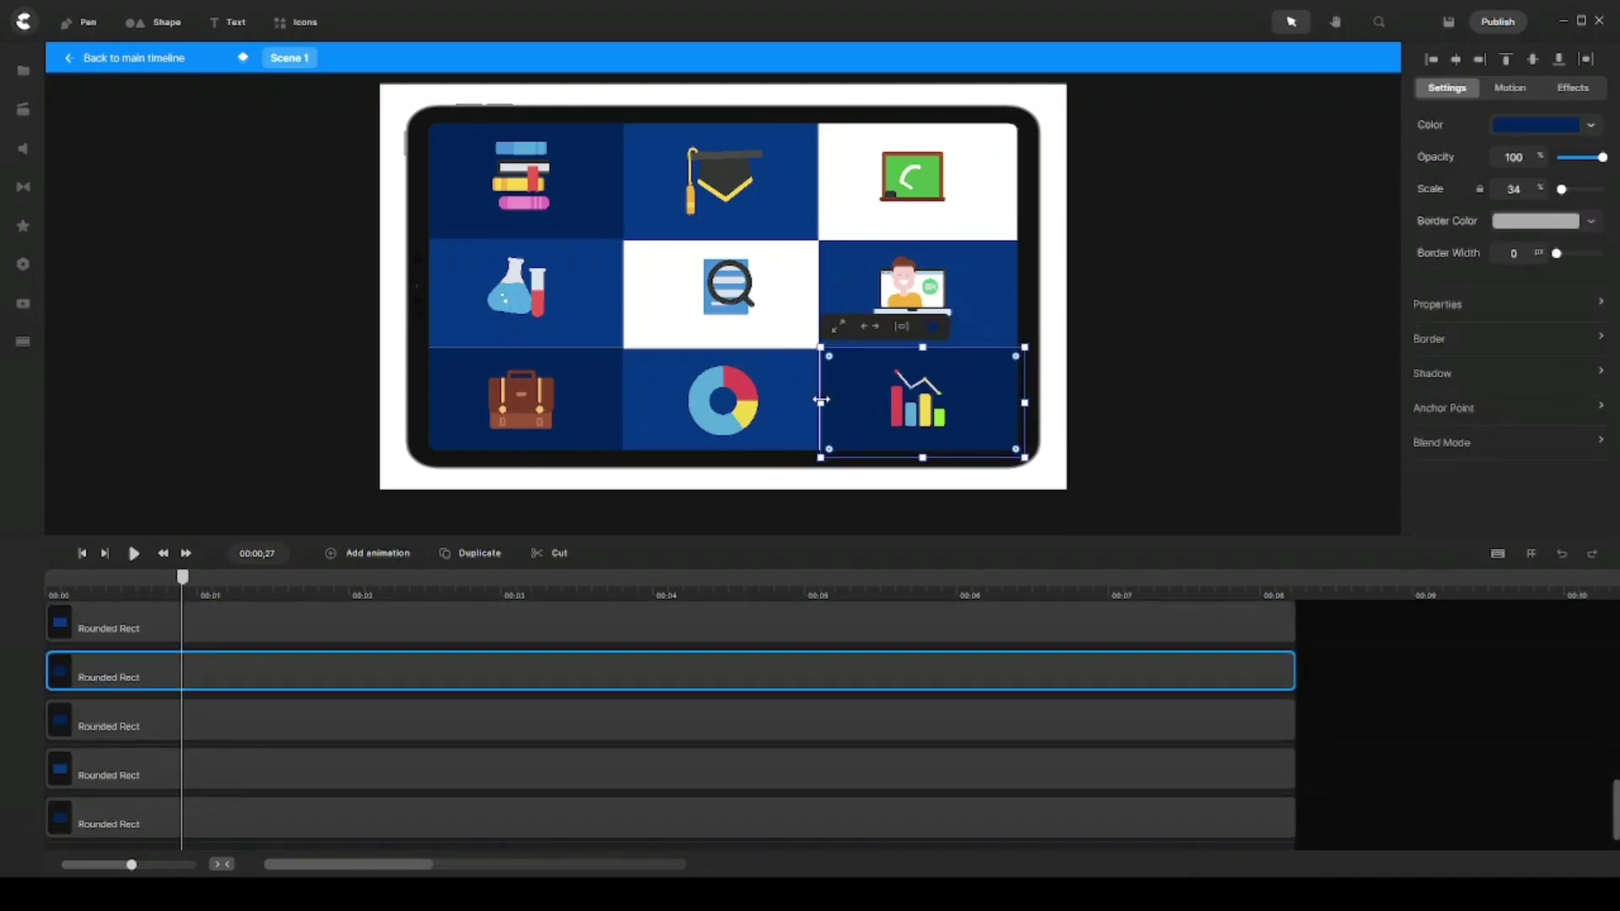
pyautogui.moveTo(821, 400); pyautogui.dragTo(819, 400)
pyautogui.scroll(5, 350, 671)
pyautogui.scroll(1, 326, 634)
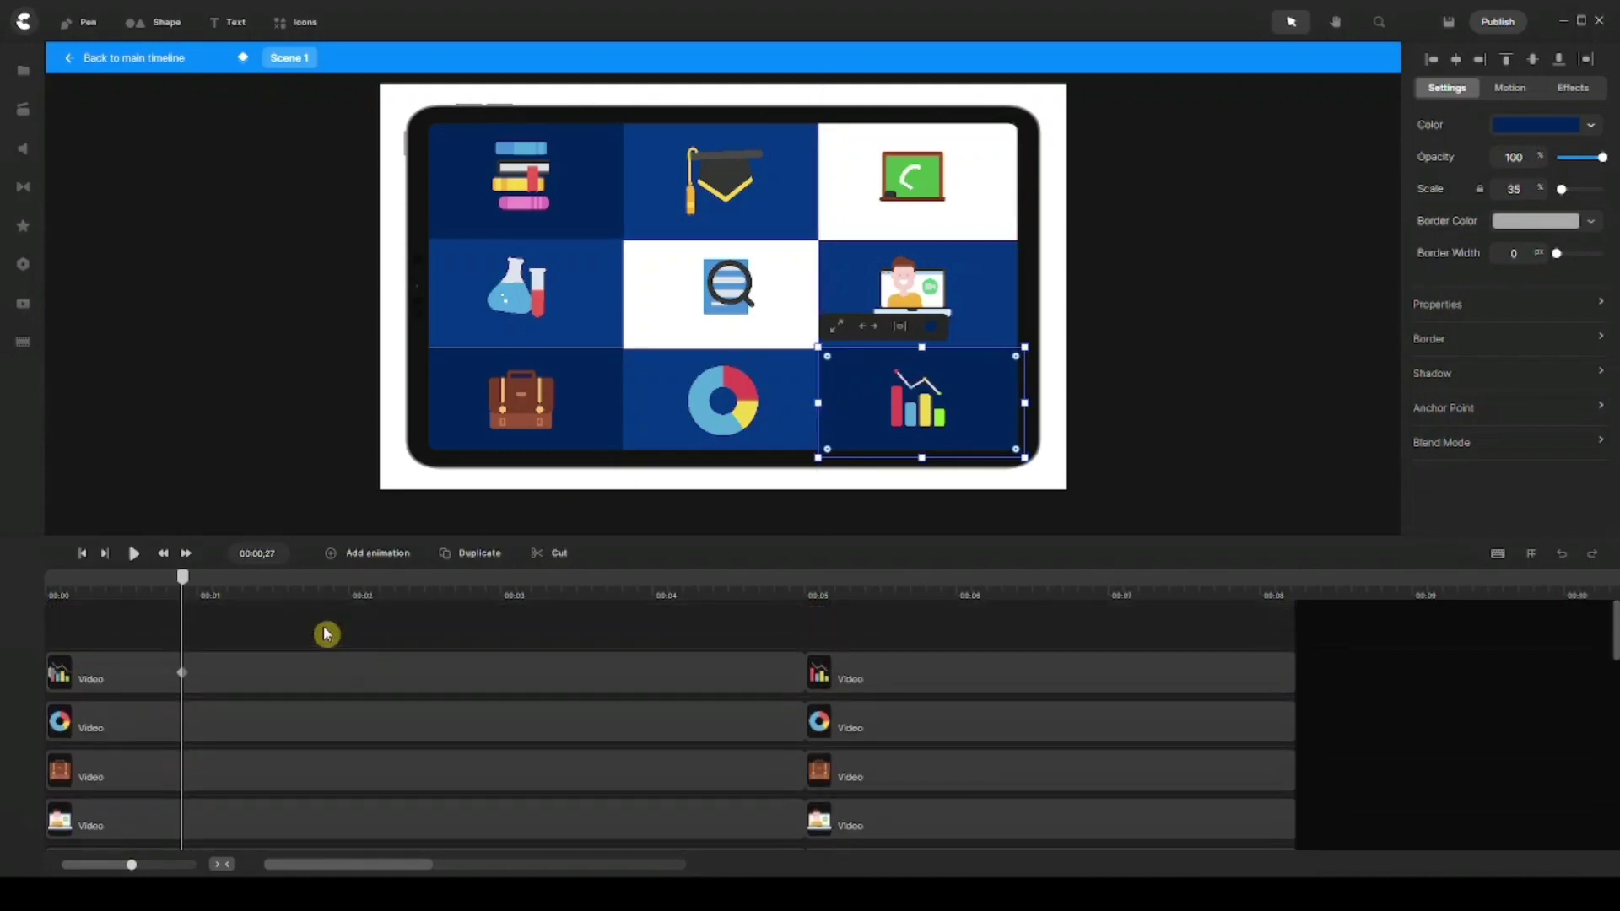
# Return the playhead to 00:00,00 and add an animation to the first donut chart clip using Position and Rotation, checking its easing
pyautogui.click(336, 672)
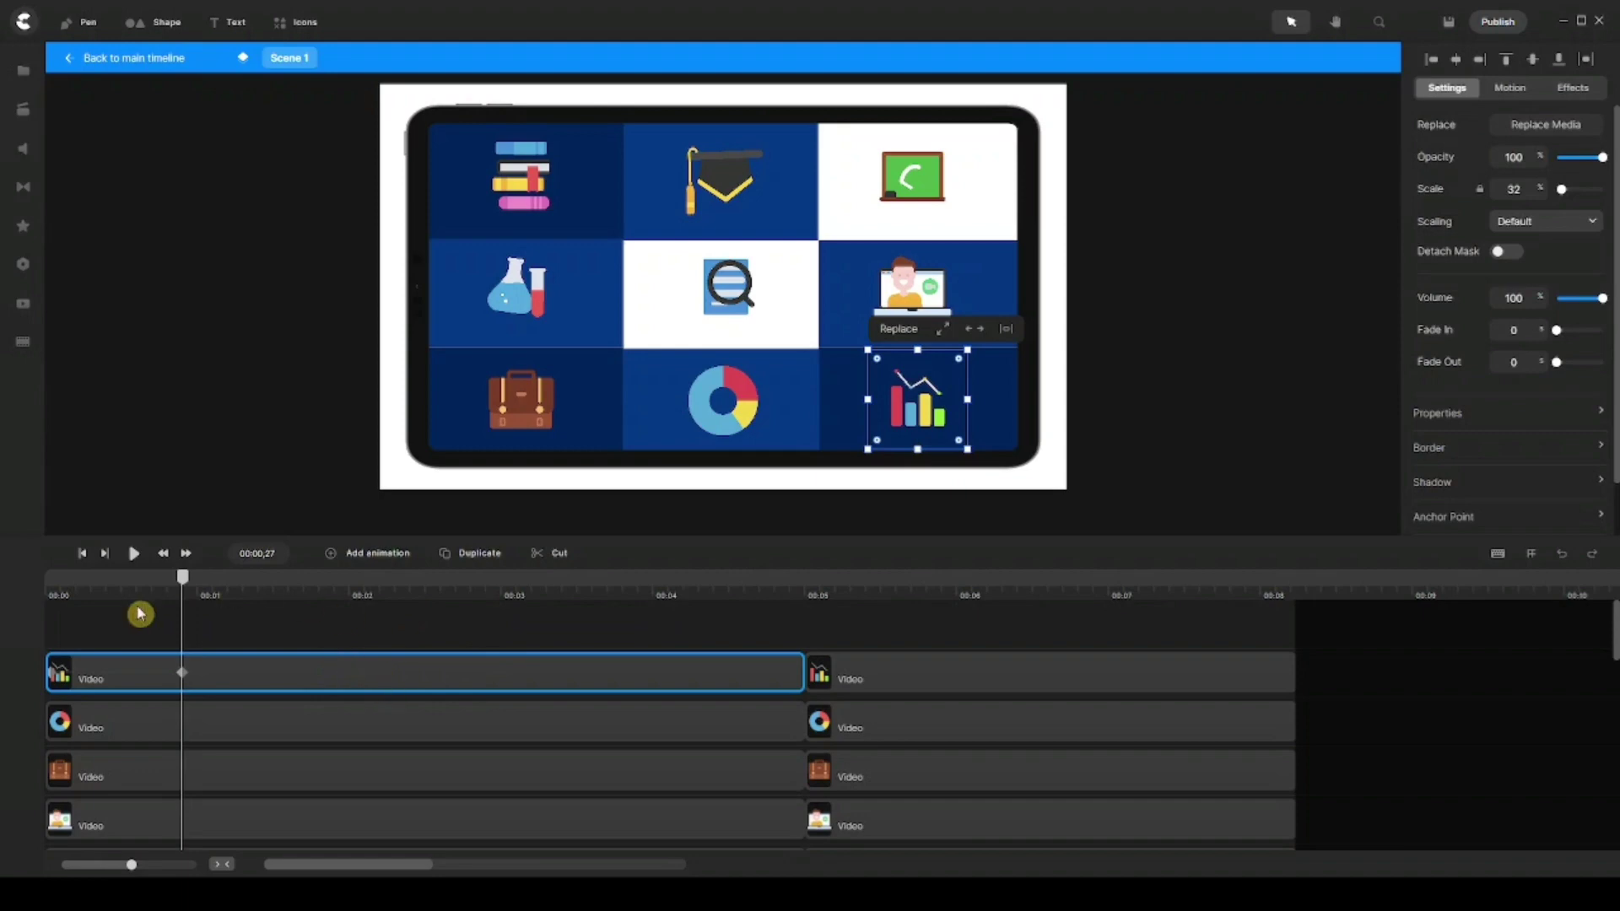
pyautogui.moveTo(174, 581); pyautogui.dragTo(47, 583)
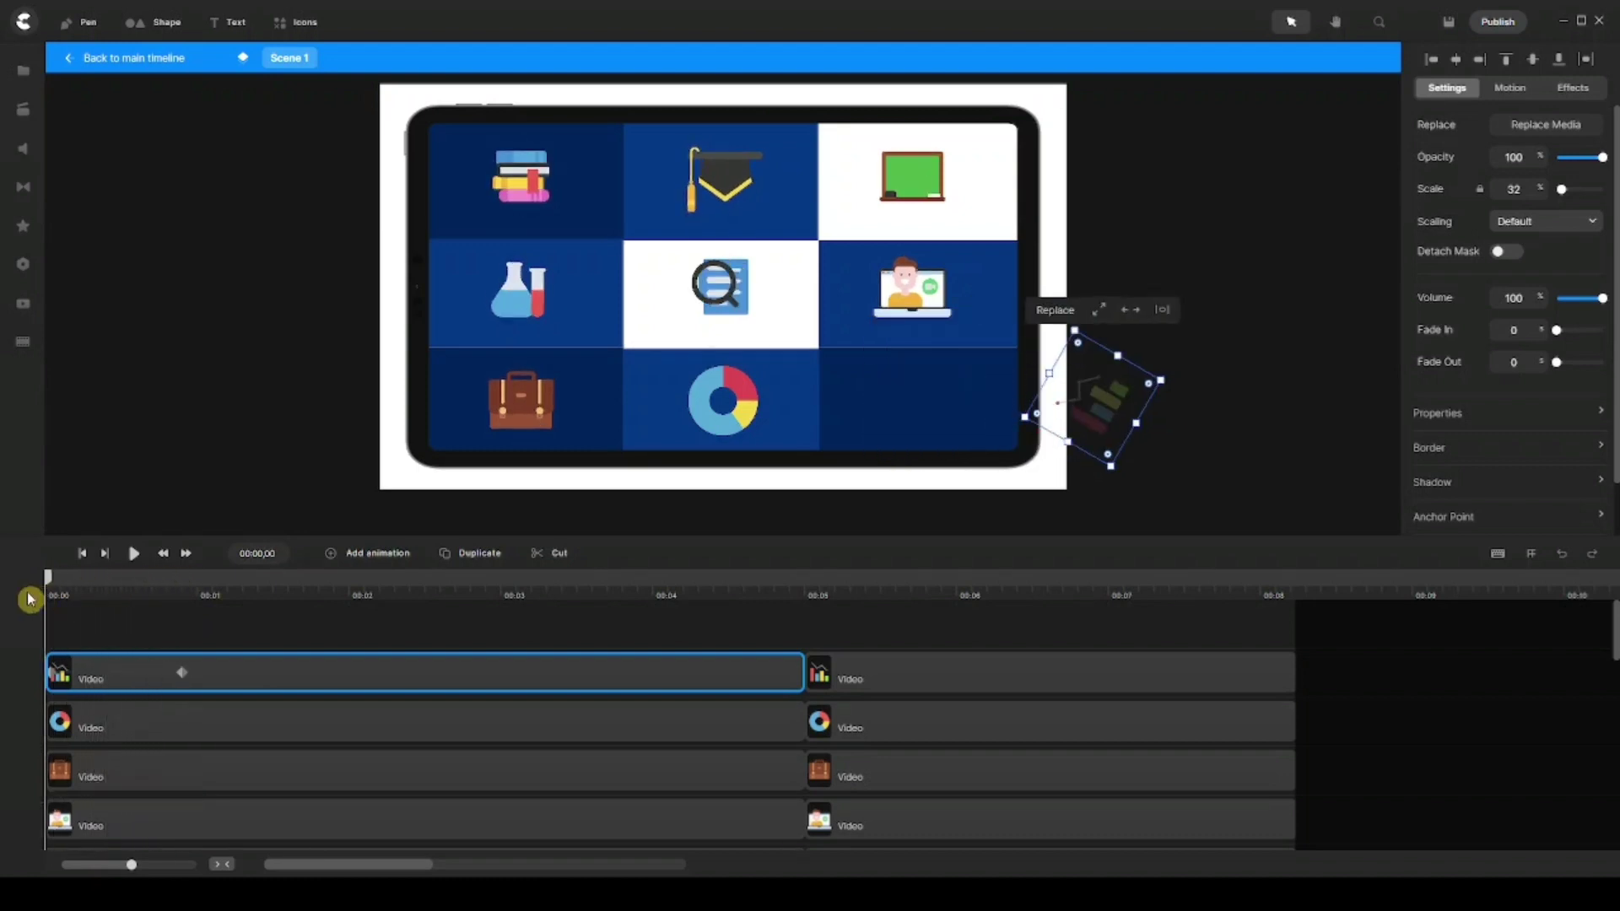
pyautogui.click(193, 740)
pyautogui.click(193, 740)
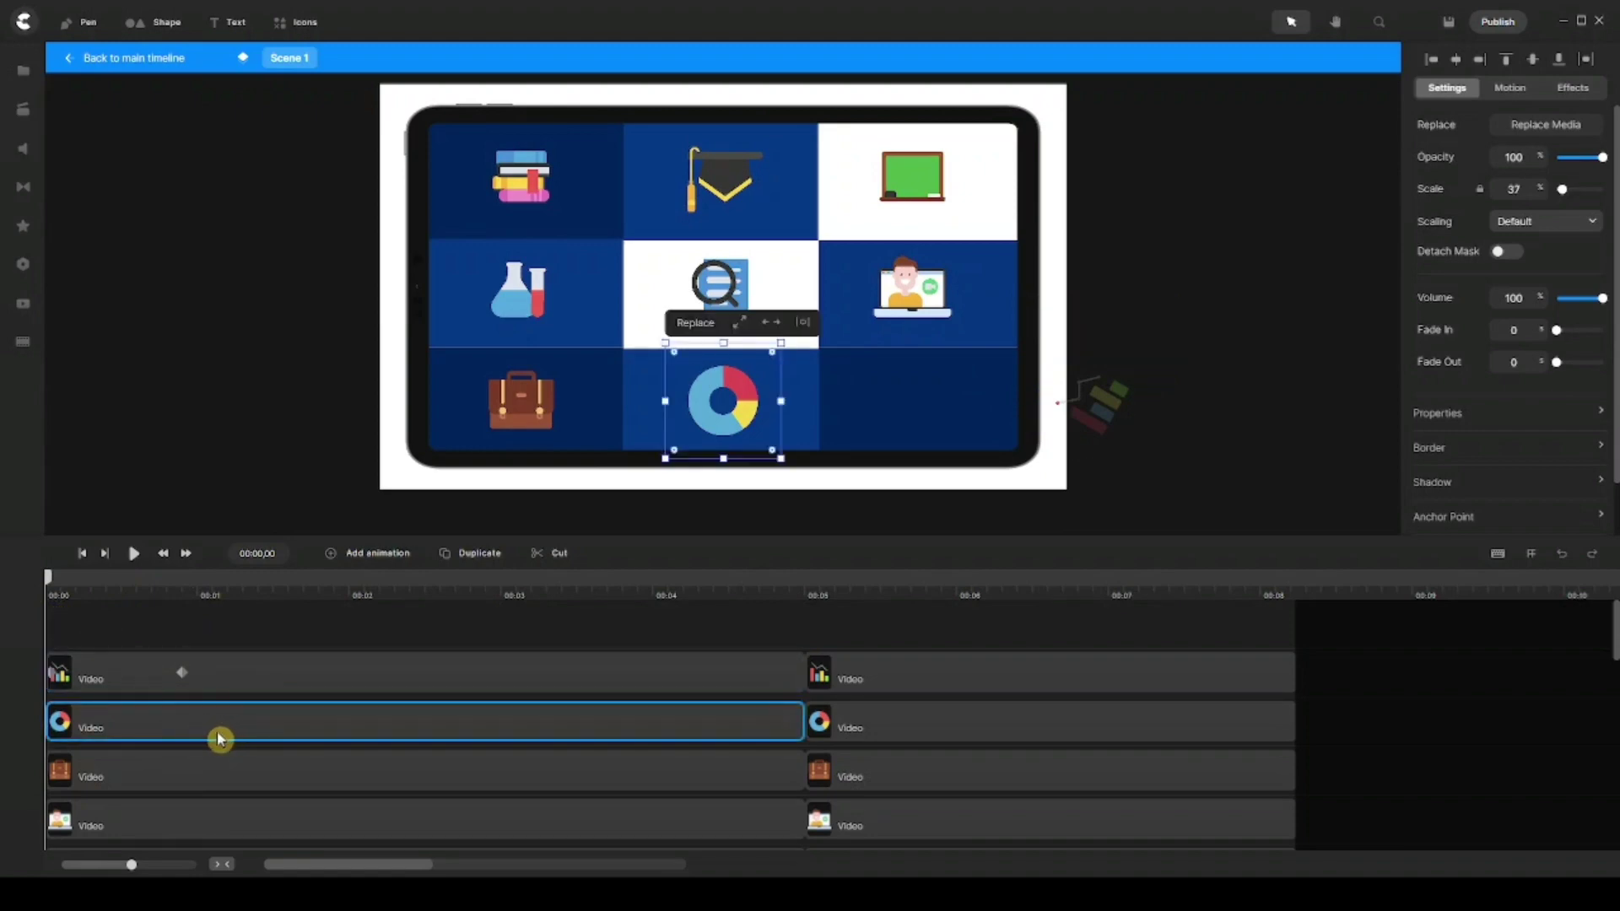
pyautogui.click(368, 555)
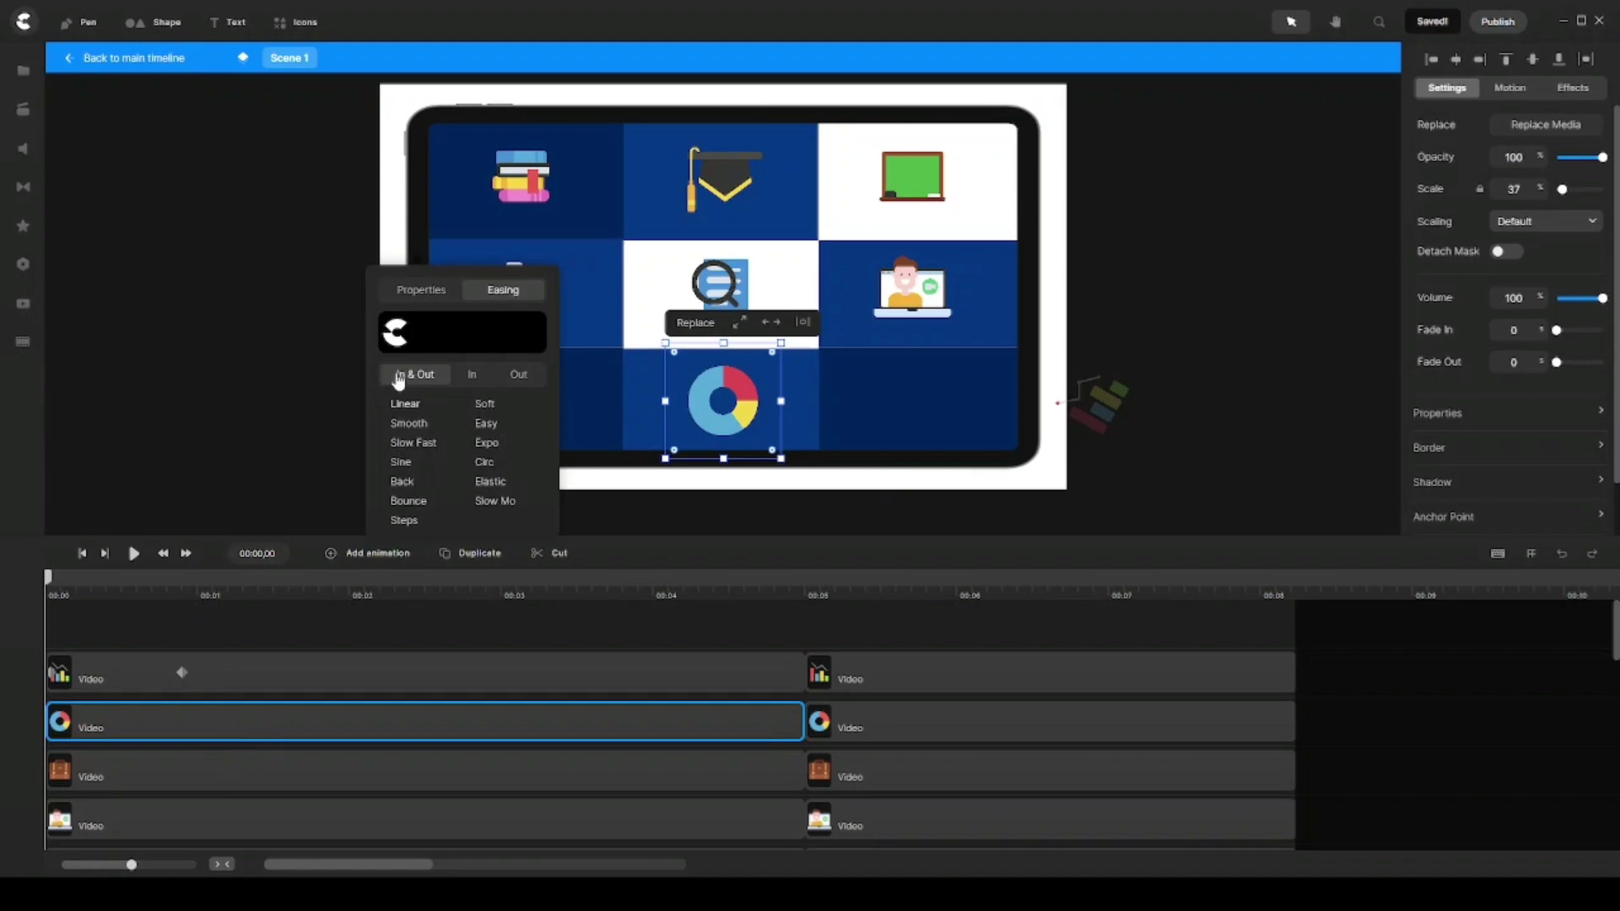
pyautogui.click(421, 291)
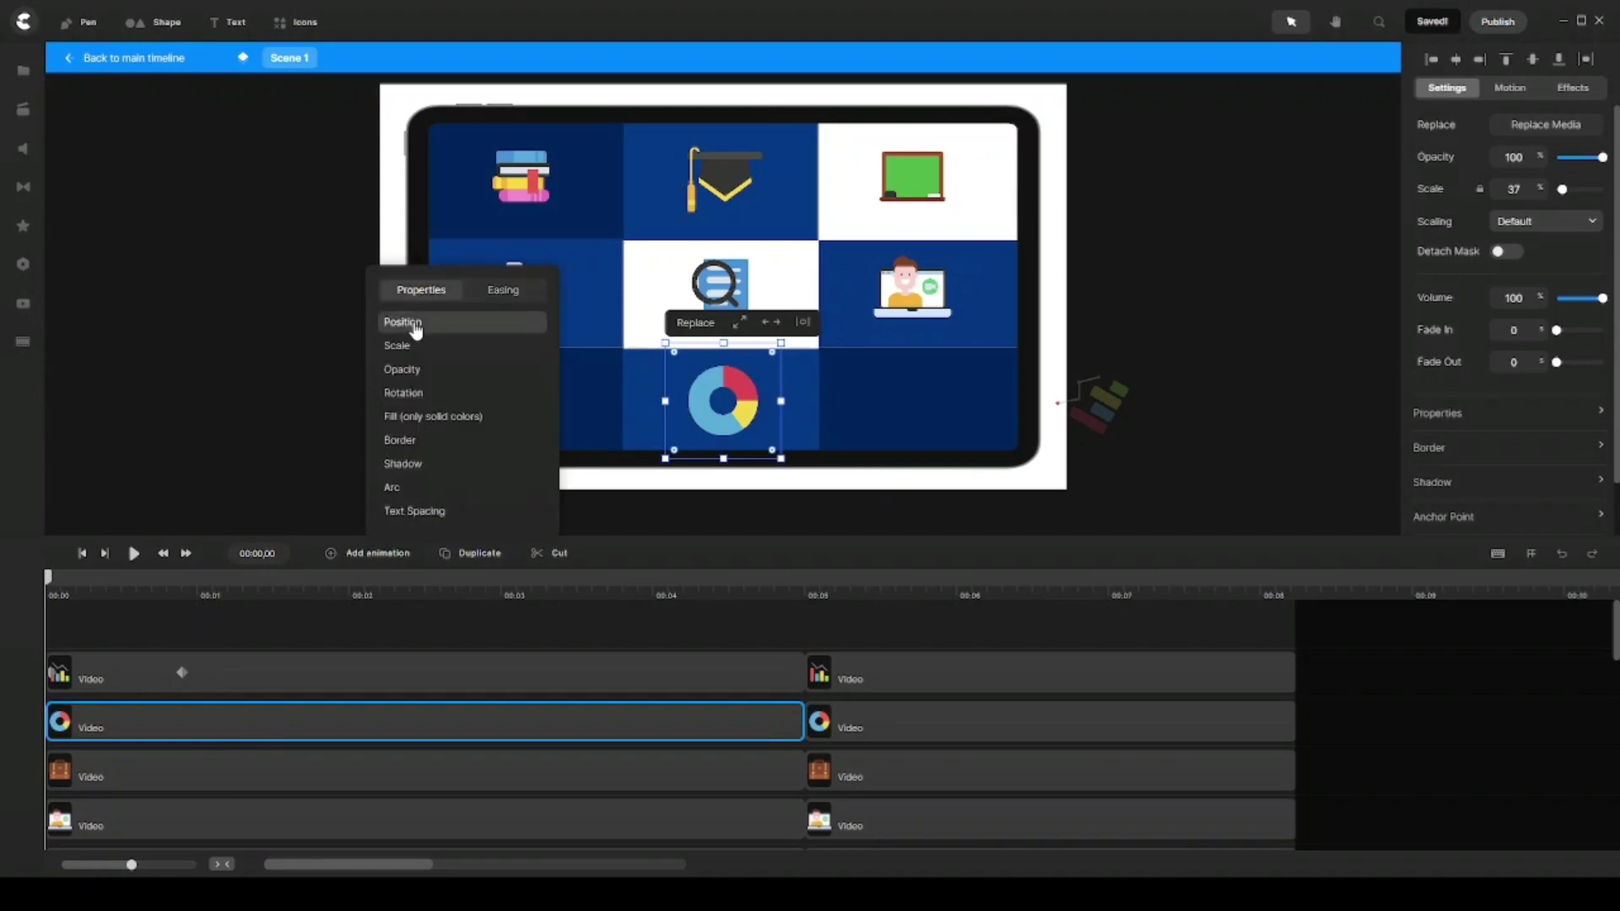
pyautogui.click(414, 325)
pyautogui.click(405, 393)
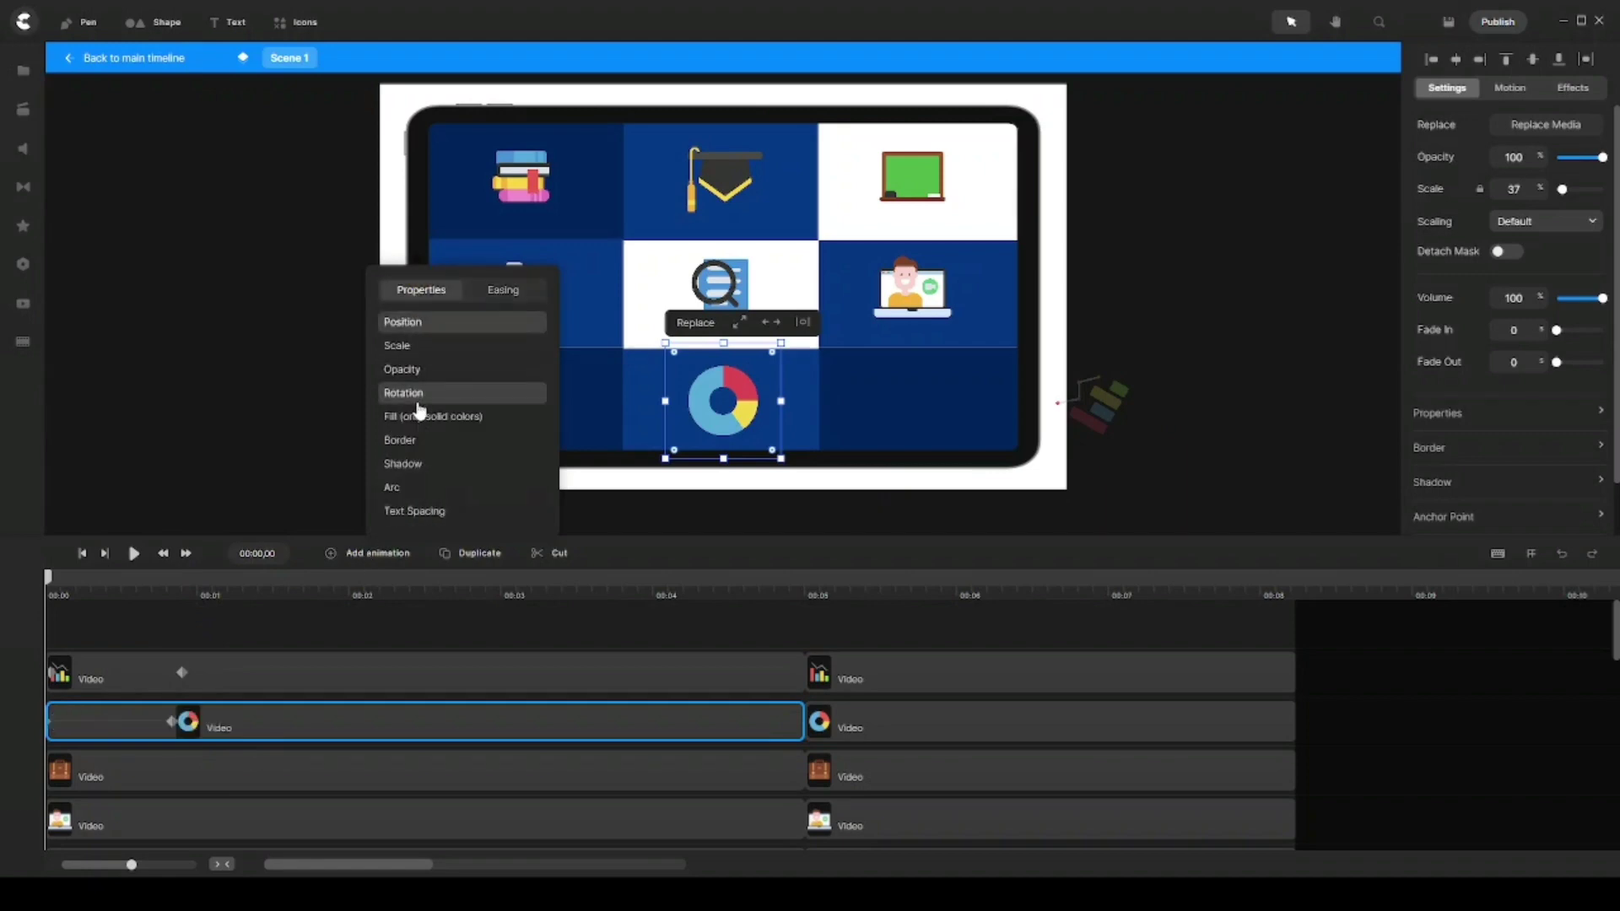
pyautogui.click(498, 291)
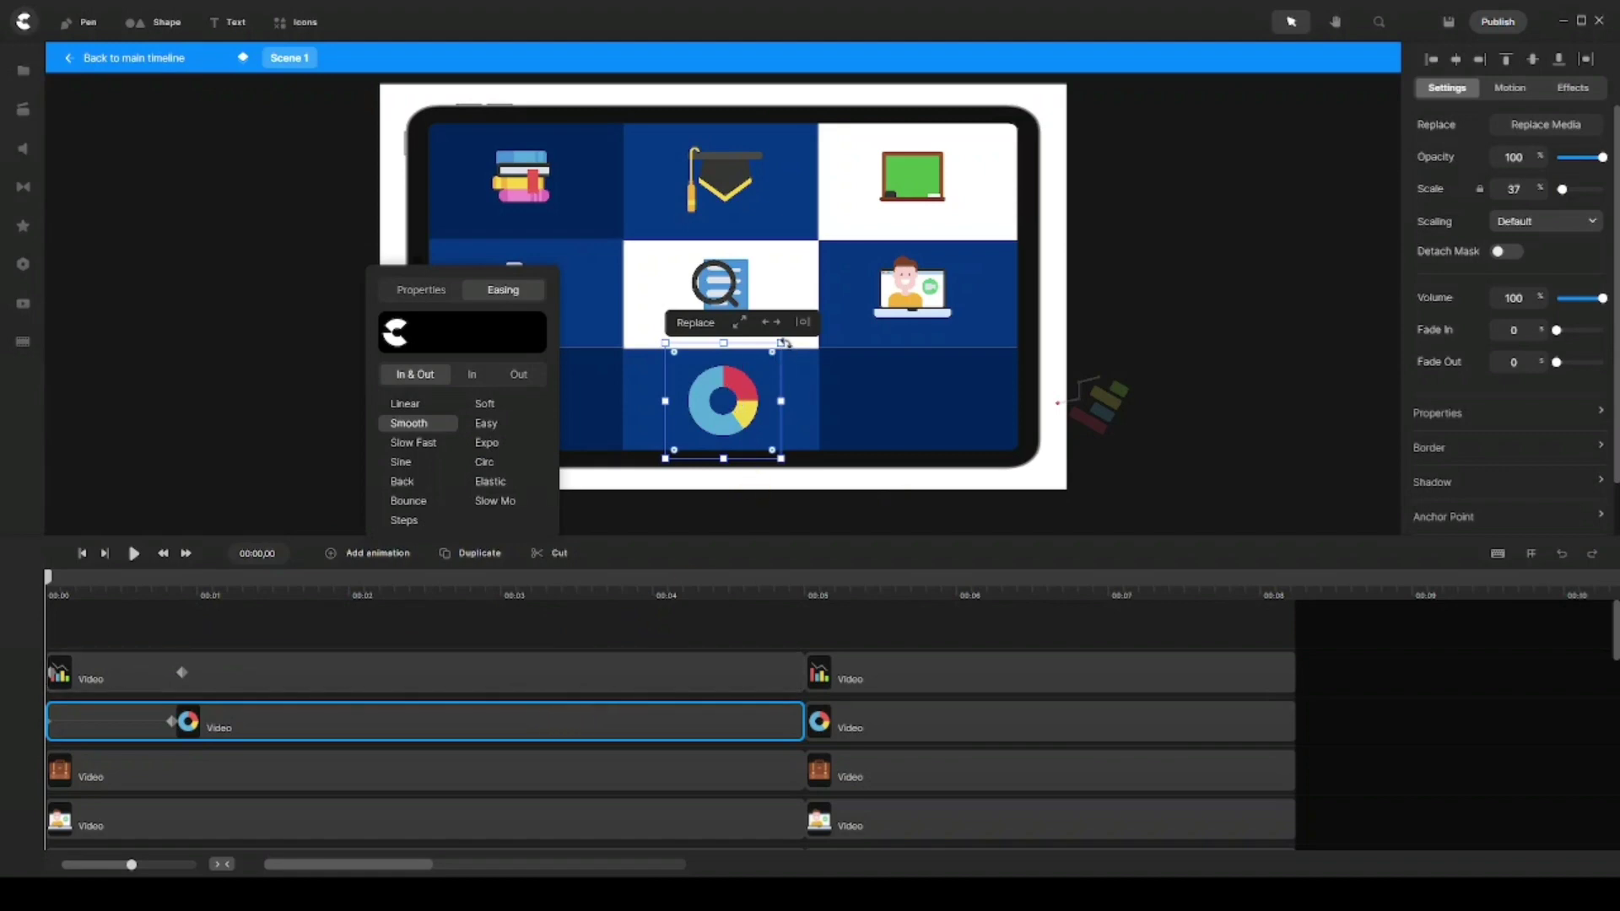
# At the start, rotate the donut chart and move it below the iPad, and shift its animation slightly to end at 00:00,26
pyautogui.click(789, 462)
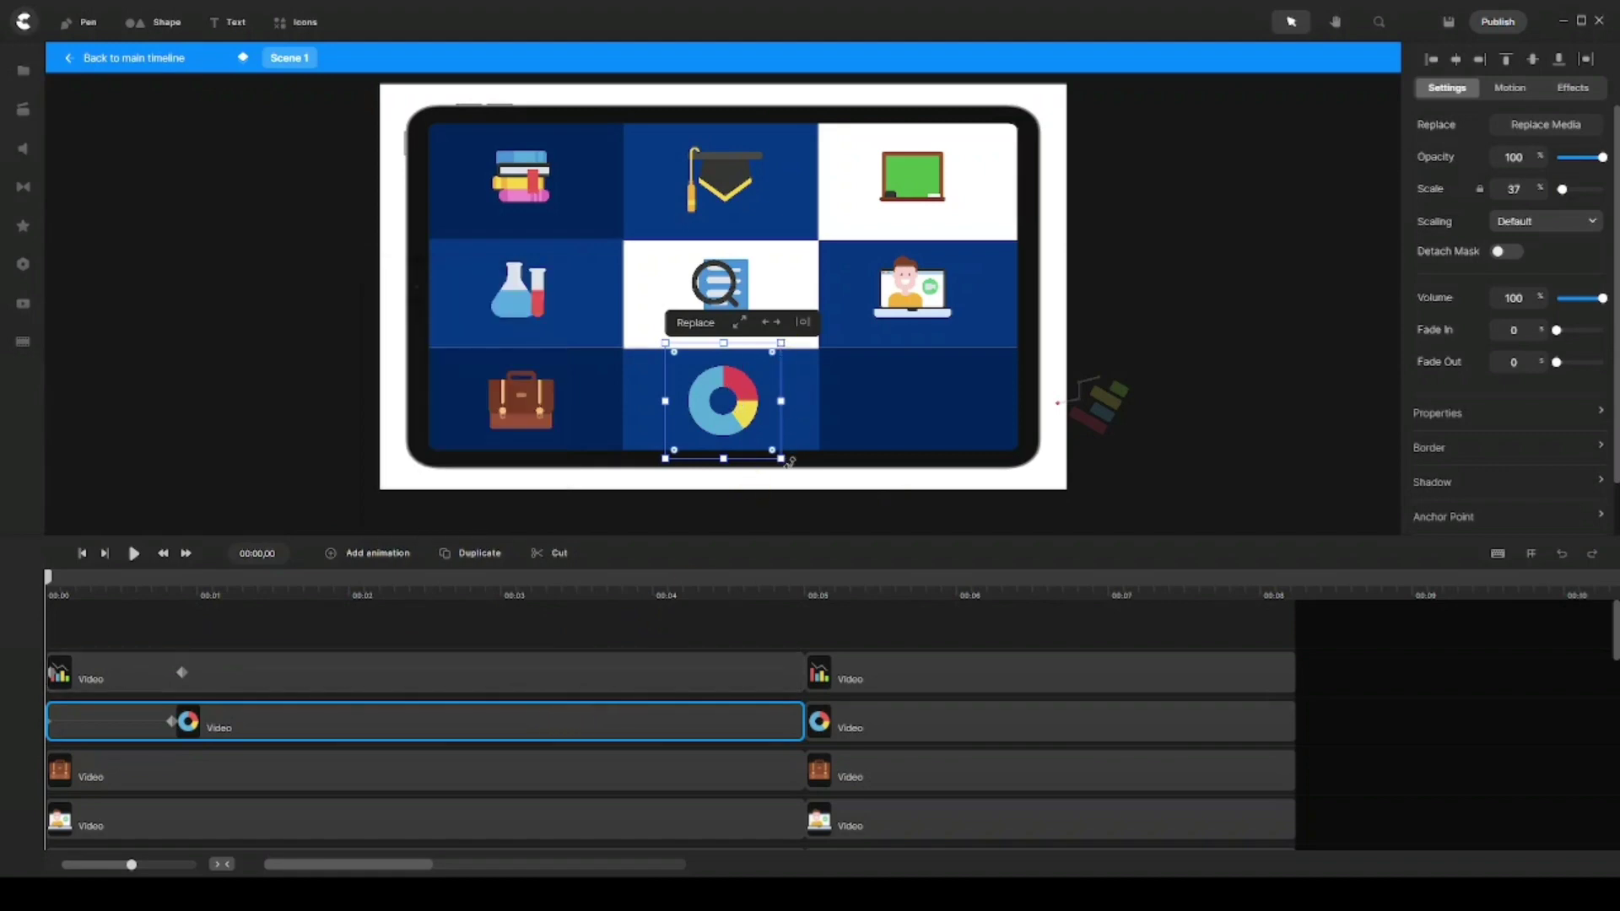
pyautogui.moveTo(789, 461); pyautogui.dragTo(691, 494)
pyautogui.moveTo(730, 411); pyautogui.dragTo(723, 523)
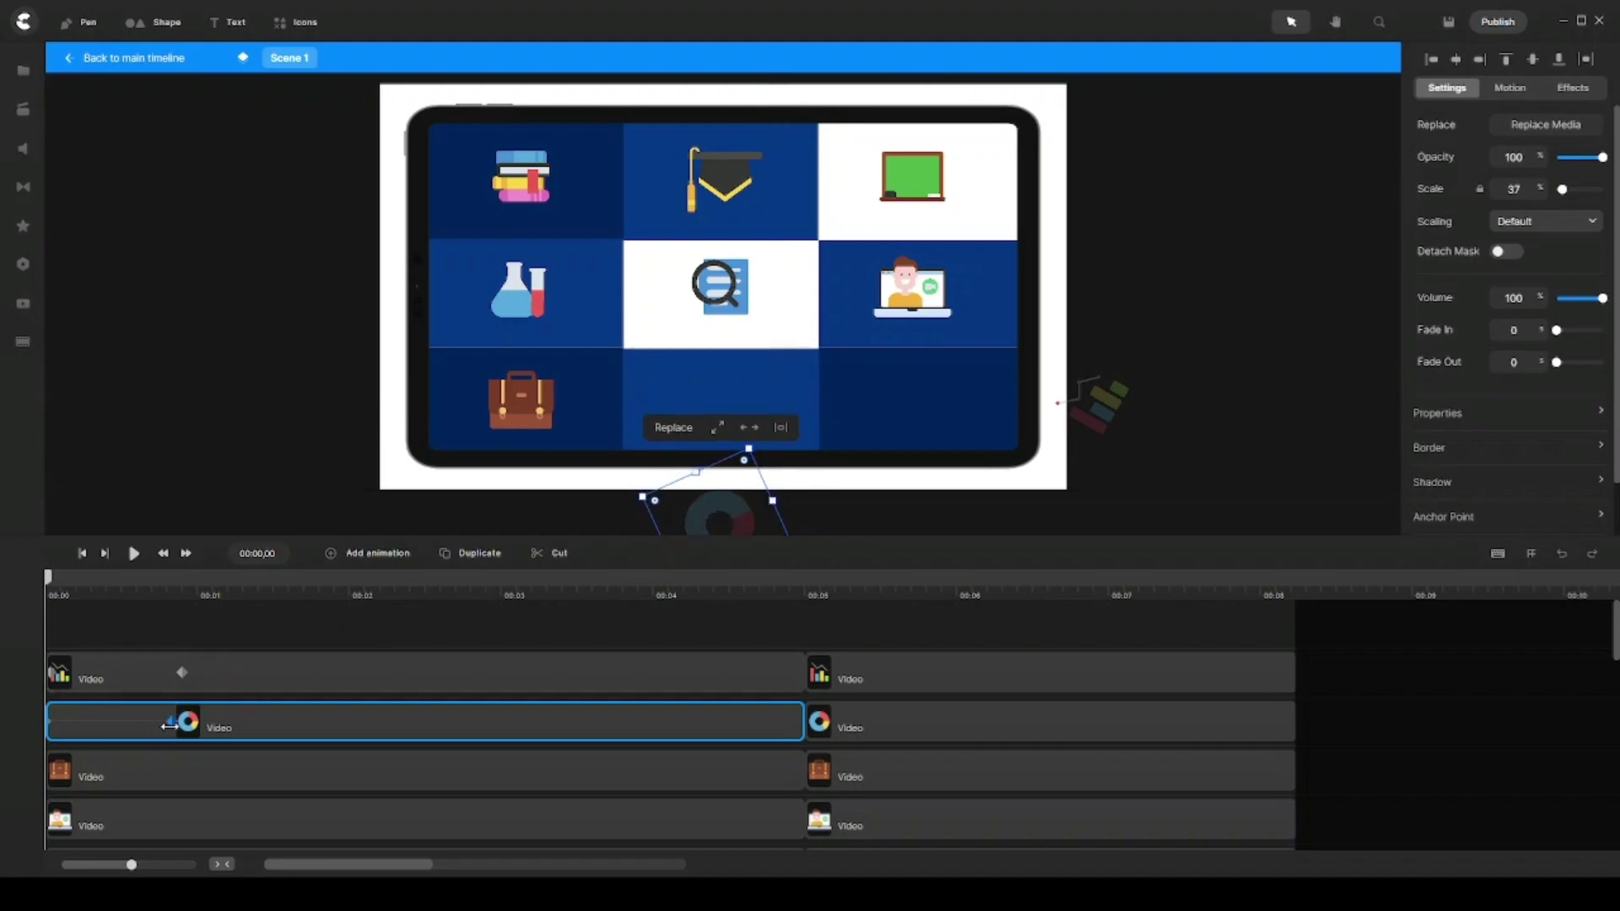
pyautogui.click(173, 723)
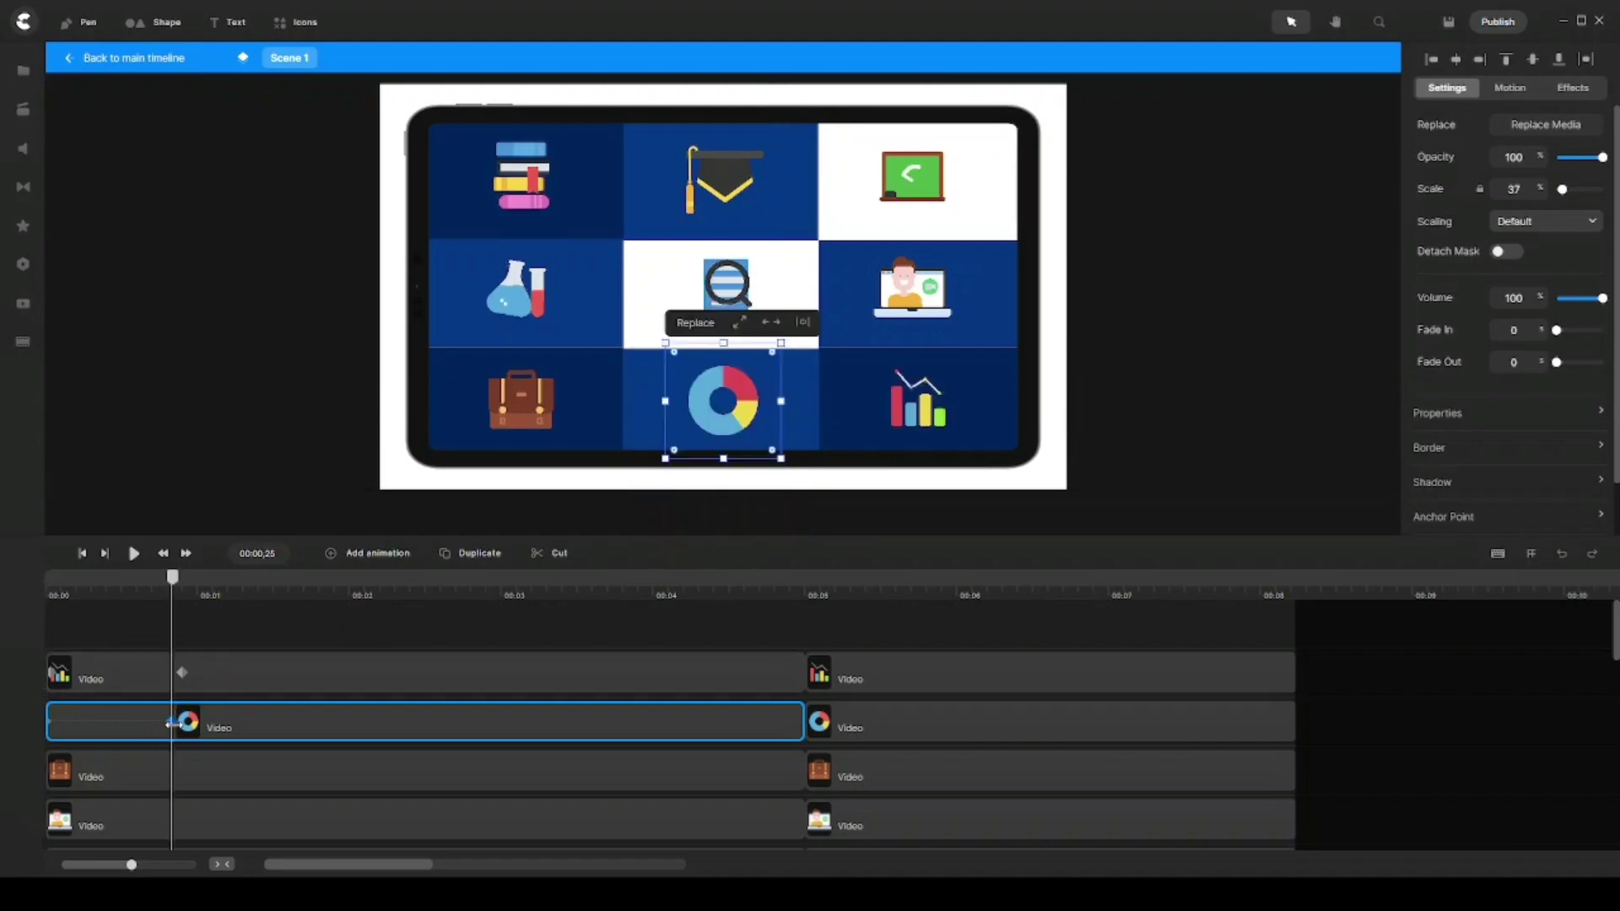
pyautogui.moveTo(173, 595)
pyautogui.mouseDown()
pyautogui.moveTo(31, 594)
pyautogui.moveTo(179, 584)
pyautogui.mouseUp()
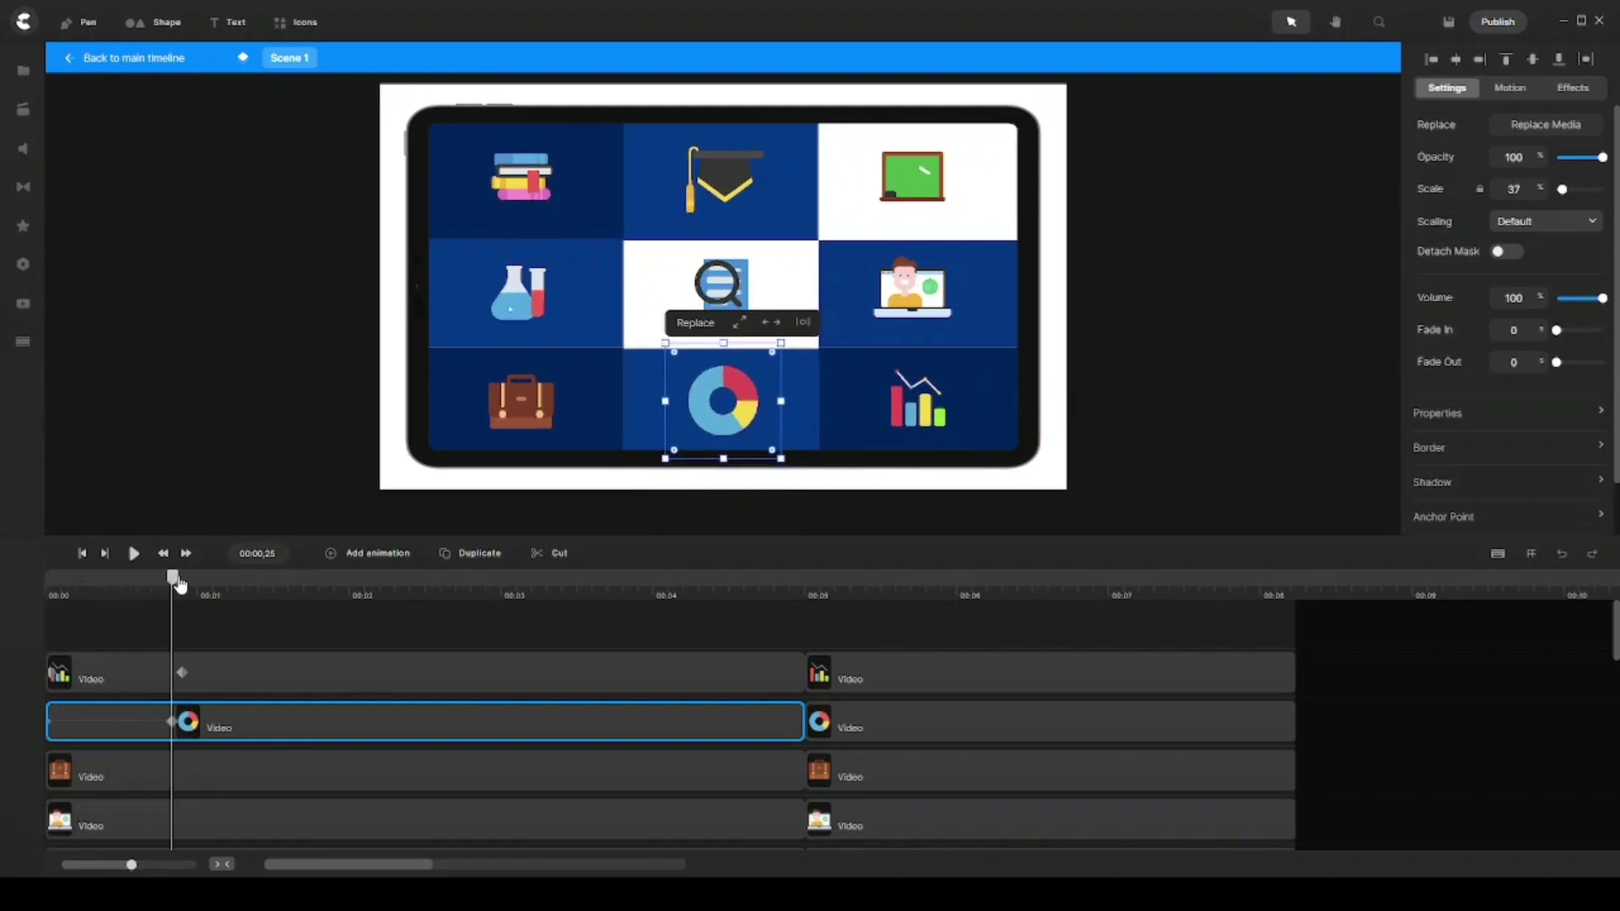
pyautogui.click(93, 727)
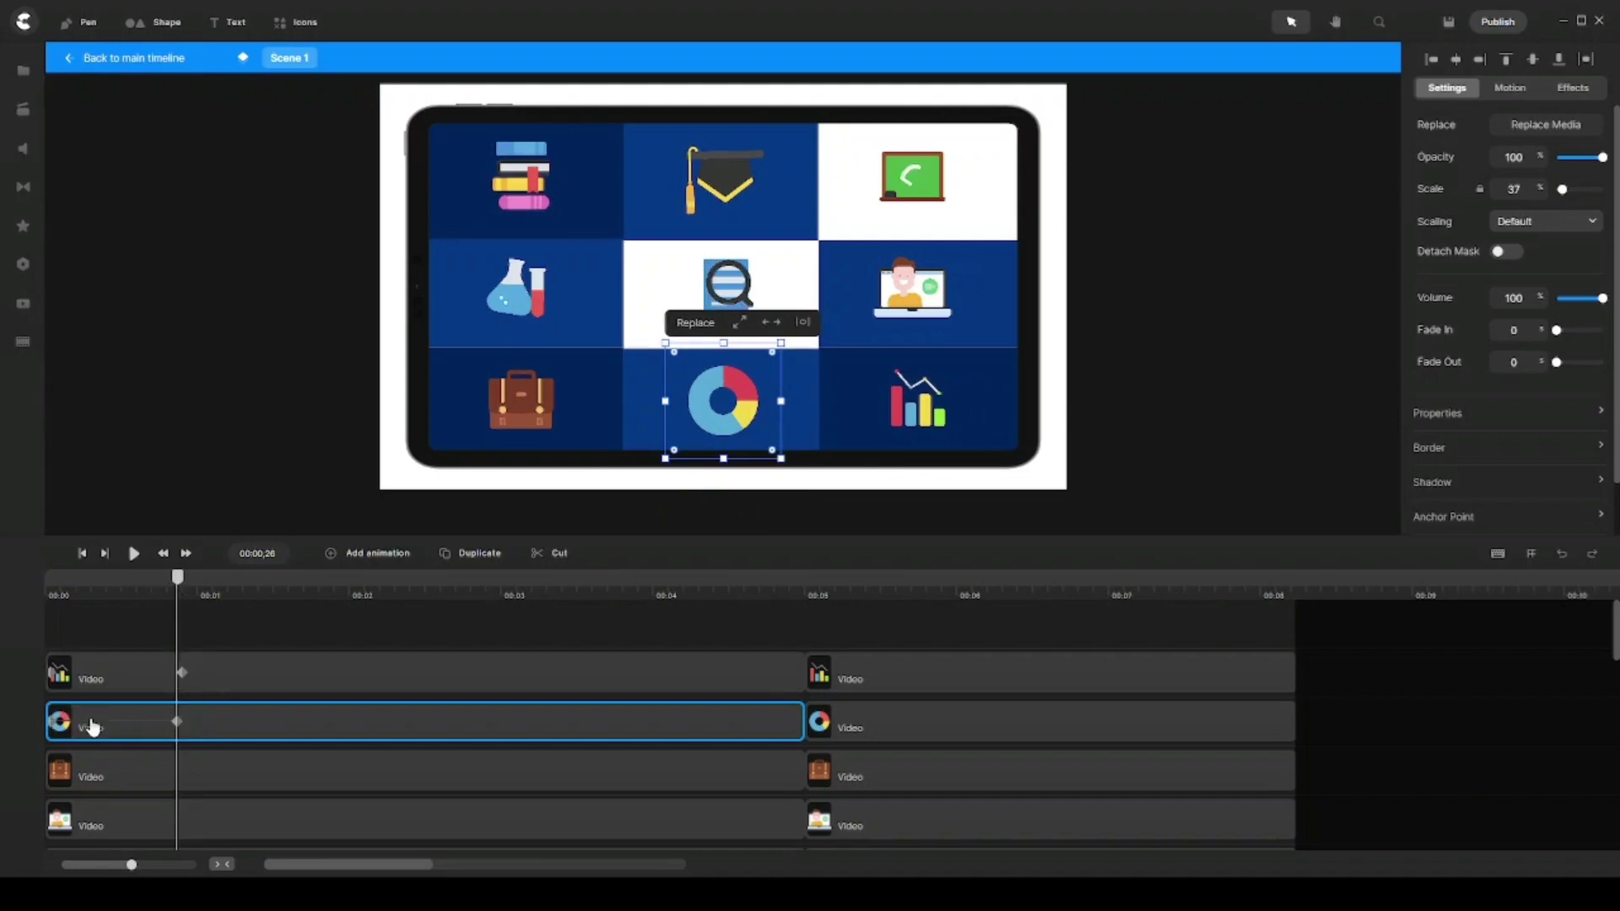
# Add a Position and Rotation animation to the first briefcase clip and shift it to the clip's start, ending at 00:00,26
pyautogui.click(285, 778)
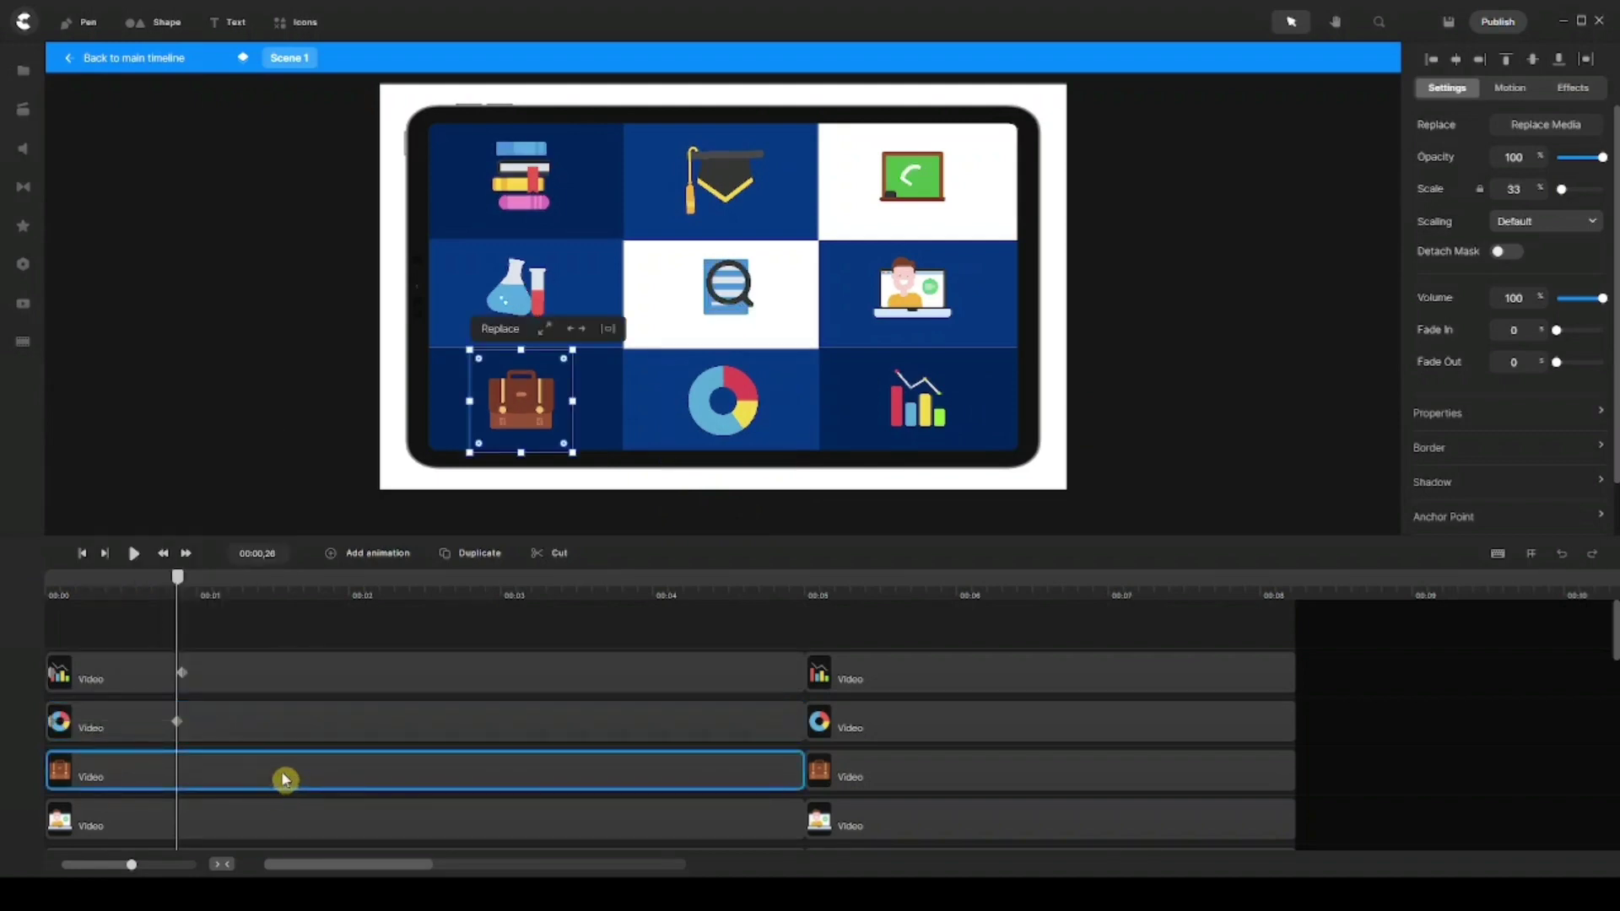
pyautogui.click(367, 557)
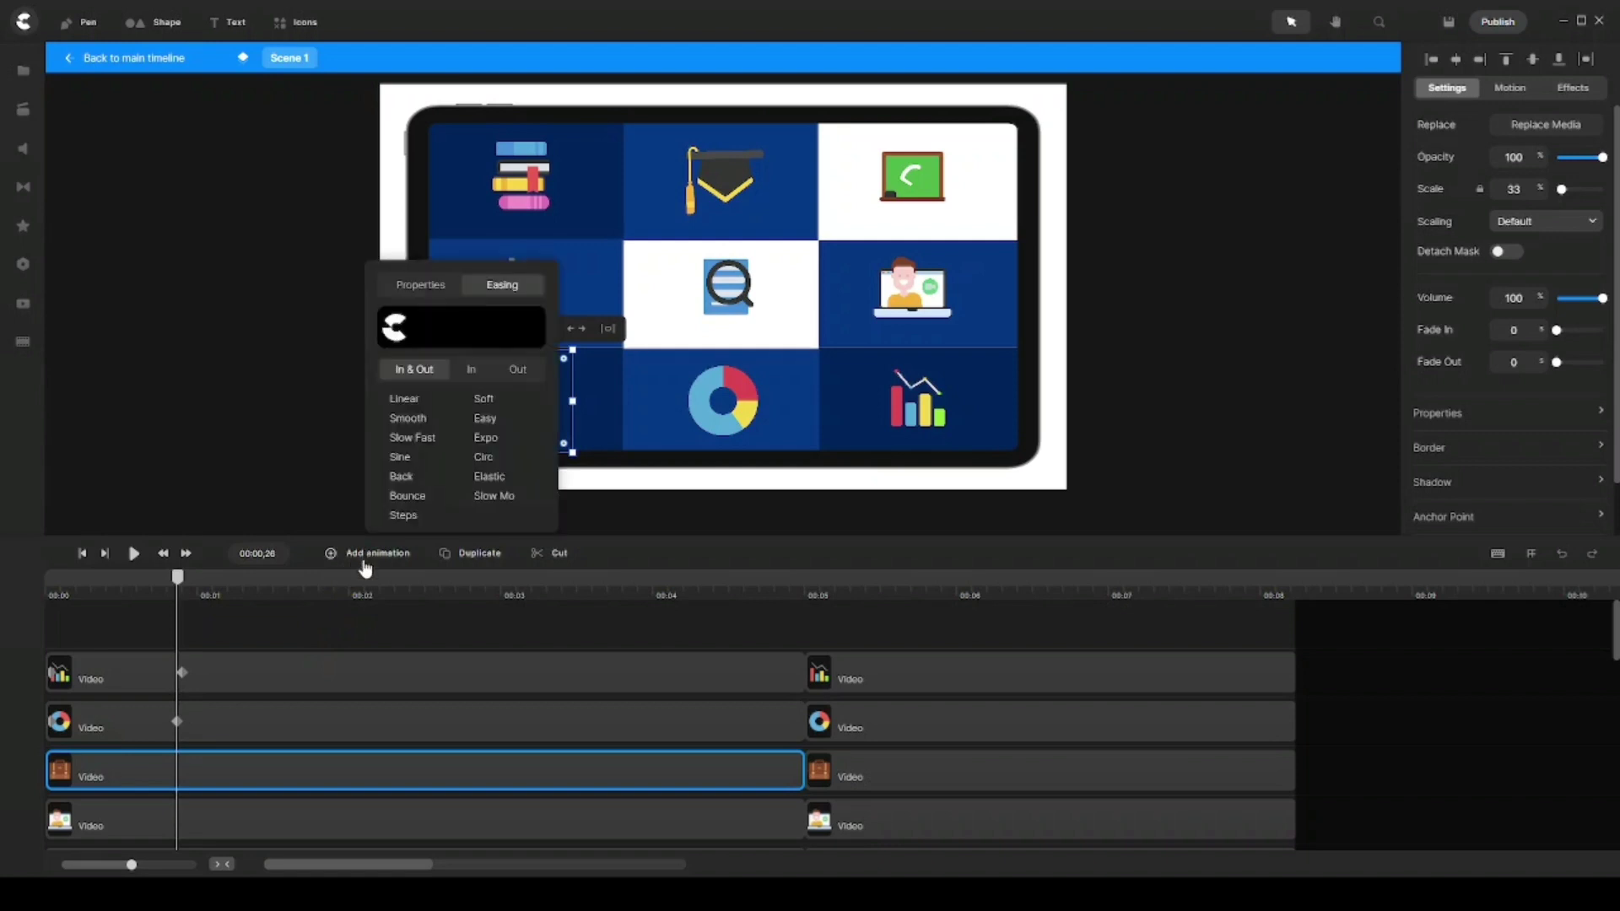
pyautogui.click(417, 287)
pyautogui.click(418, 319)
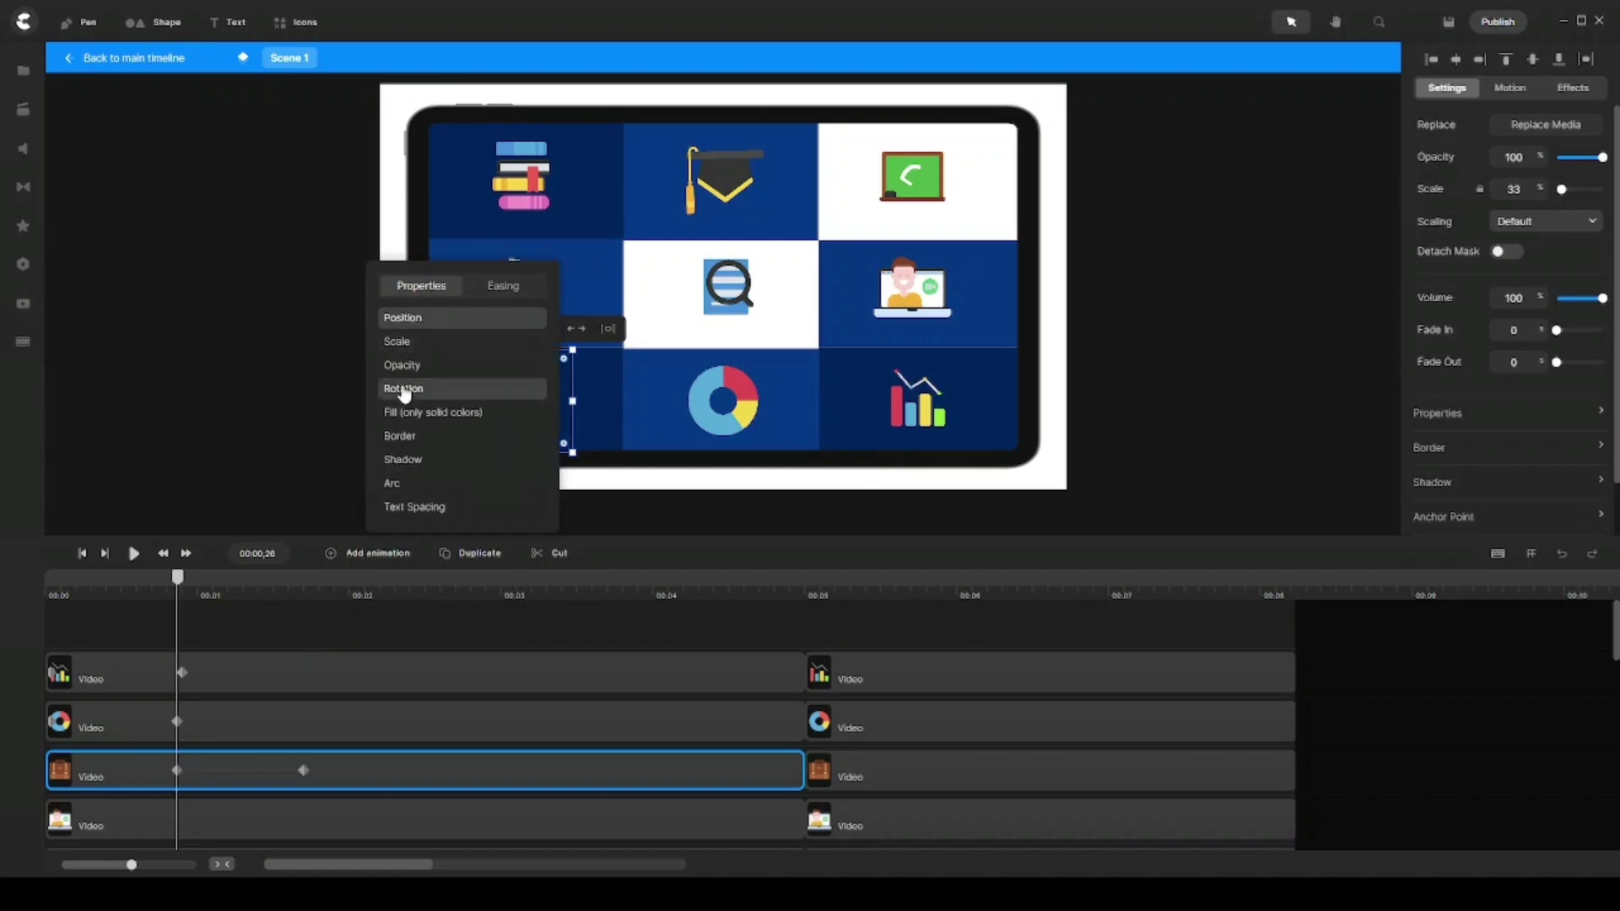
pyautogui.click(393, 390)
pyautogui.moveTo(238, 777); pyautogui.dragTo(115, 777)
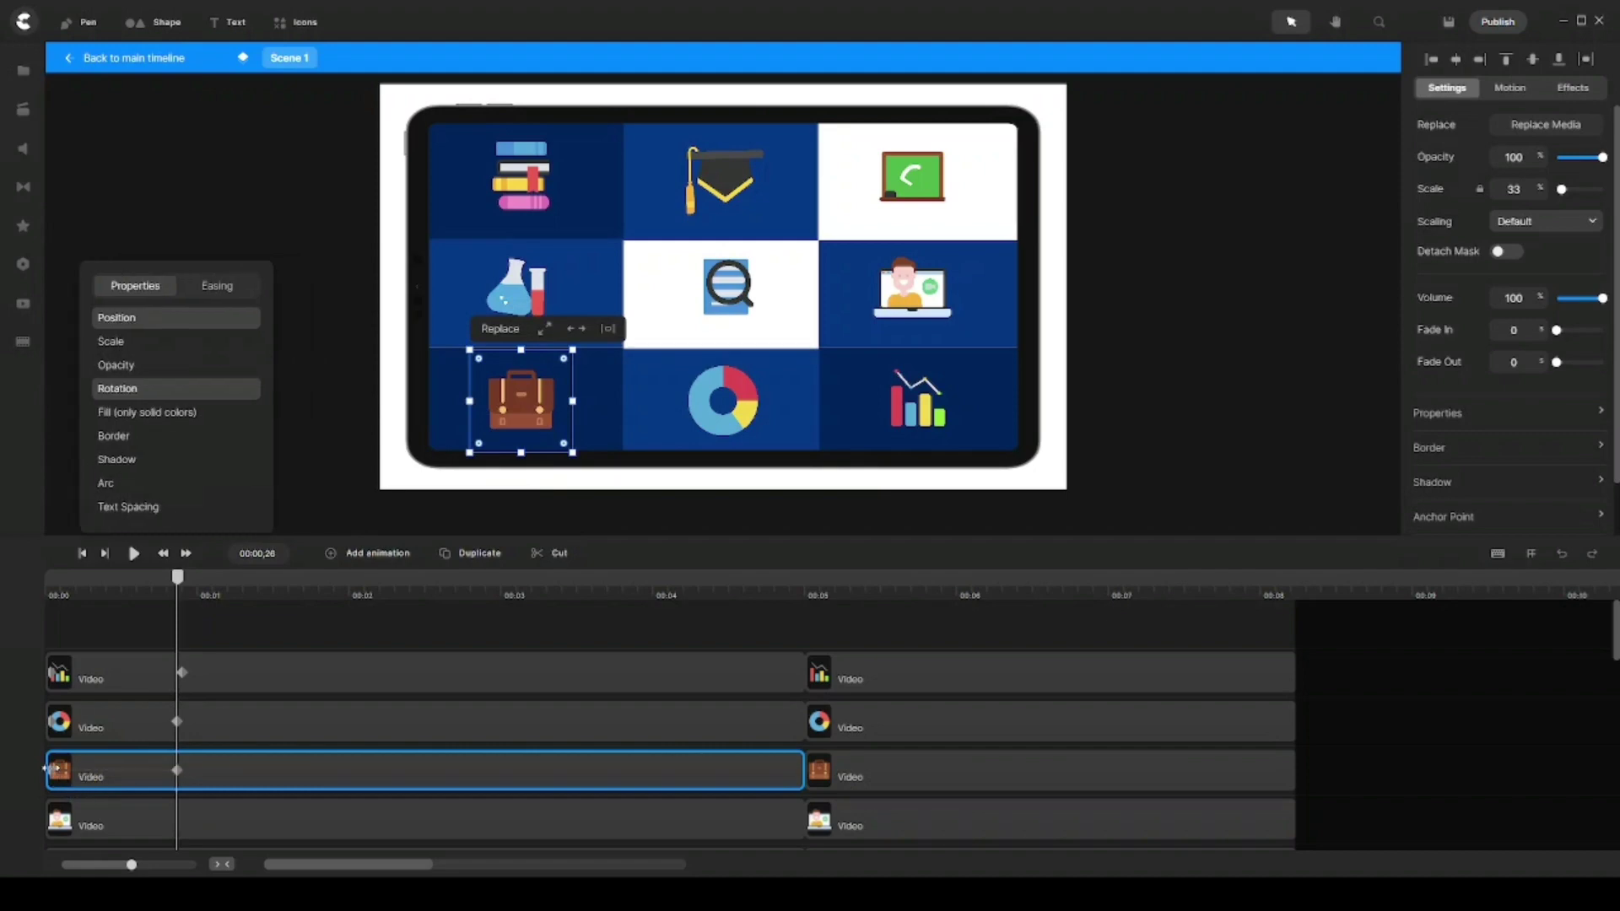
# At the briefcase's first keyframe, rotate the icon and move it off the iPad's left side, then go to its end keyframe
pyautogui.click(53, 772)
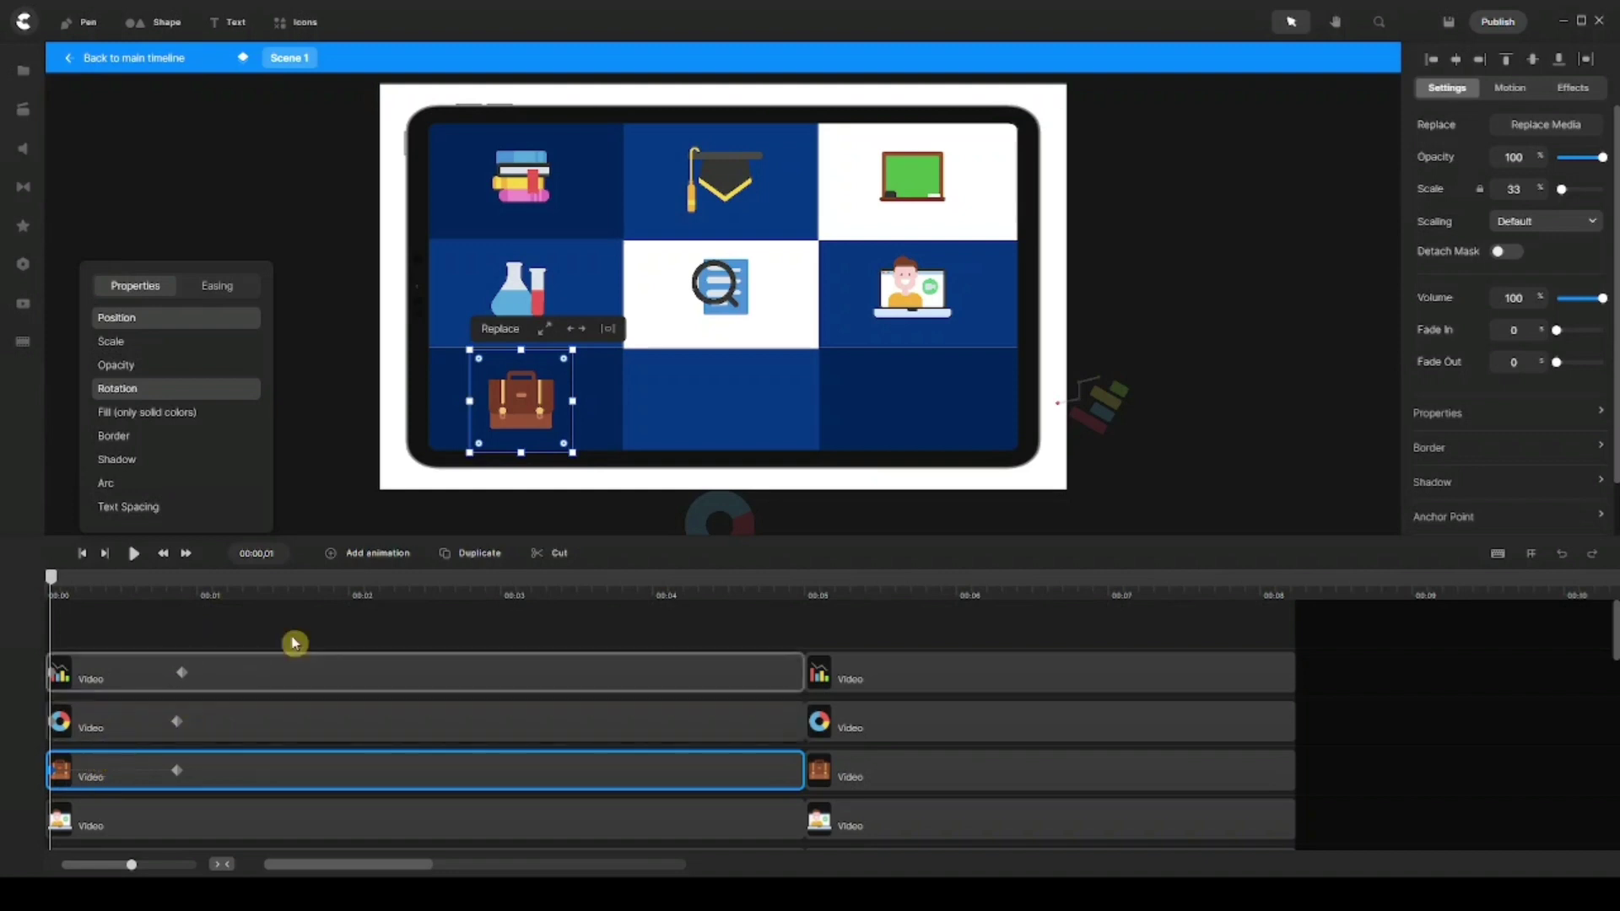
pyautogui.click(518, 409)
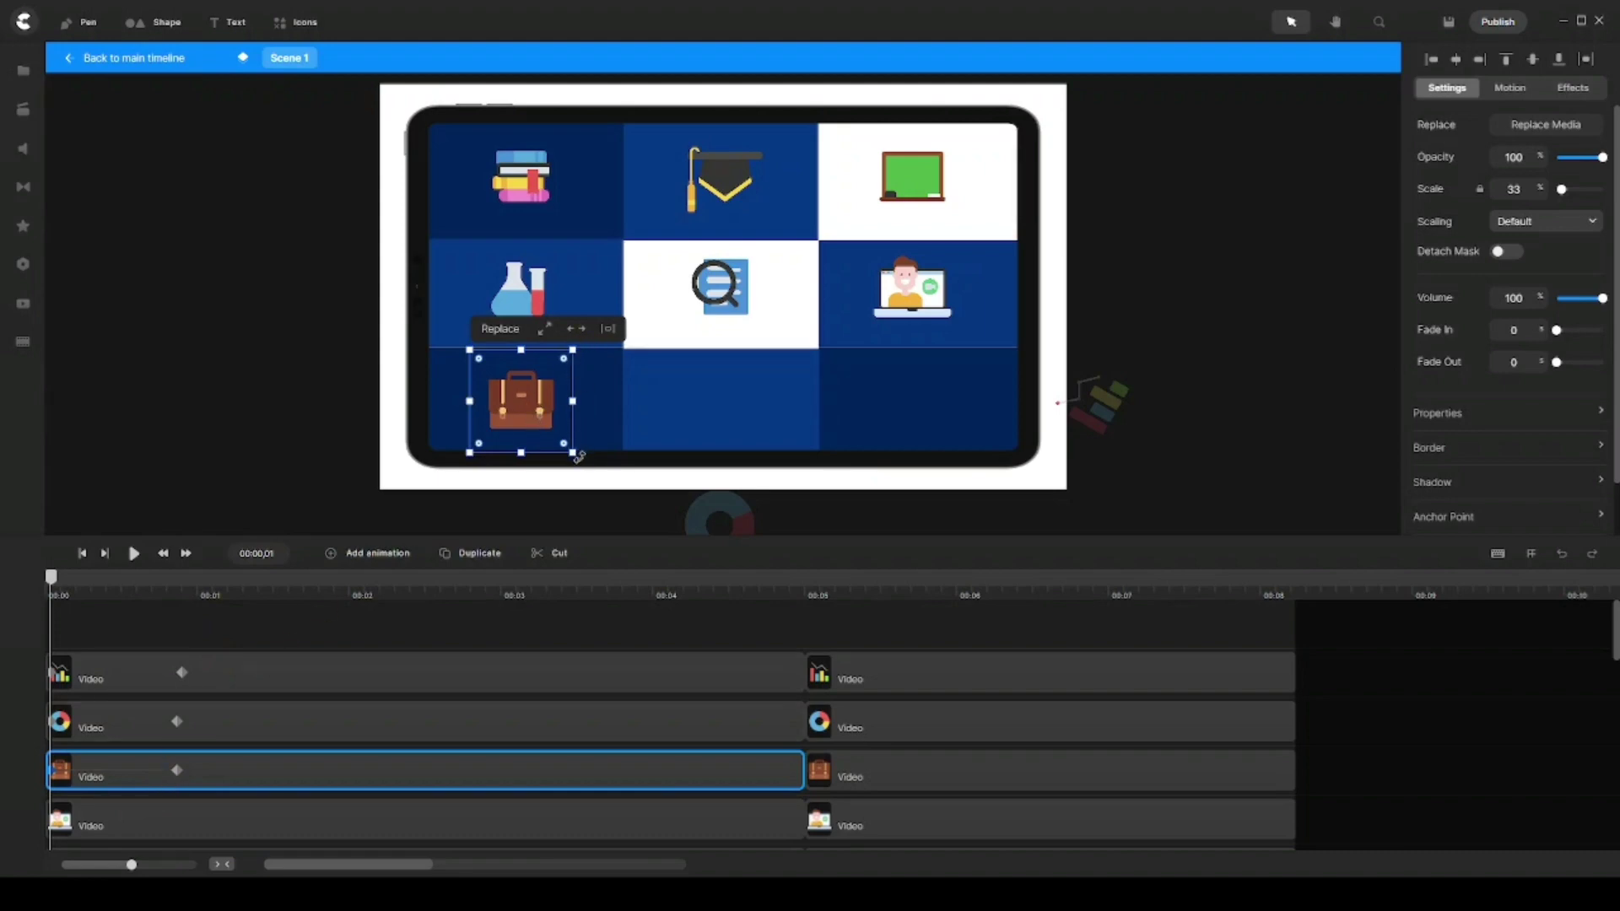
pyautogui.moveTo(579, 457); pyautogui.dragTo(521, 511)
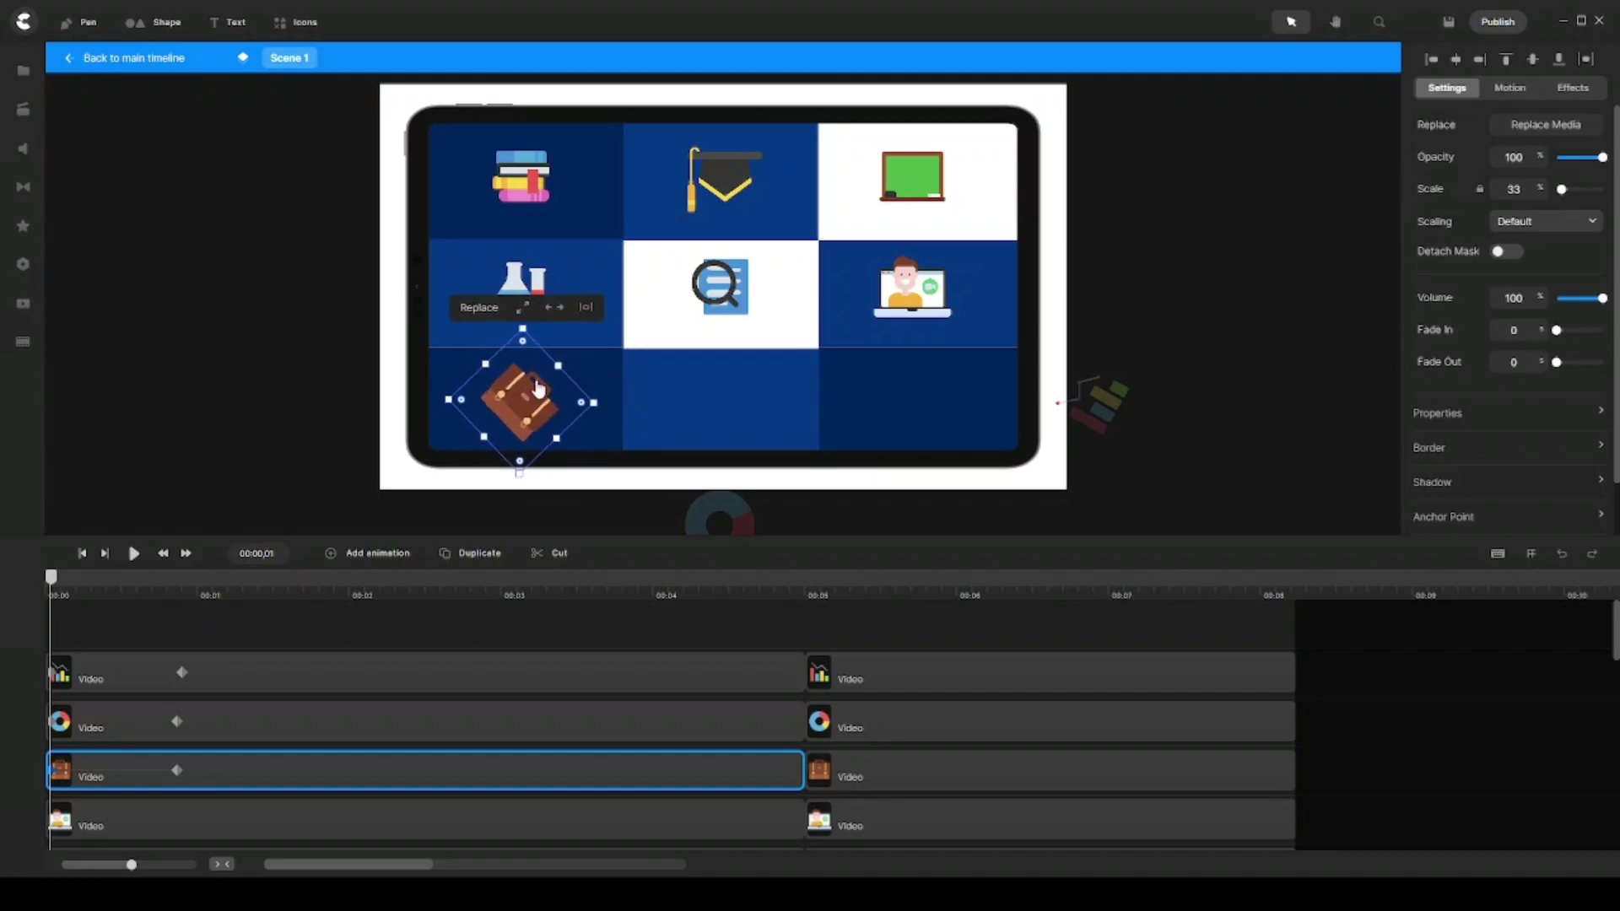
pyautogui.moveTo(531, 407); pyautogui.dragTo(357, 401)
pyautogui.click(177, 772)
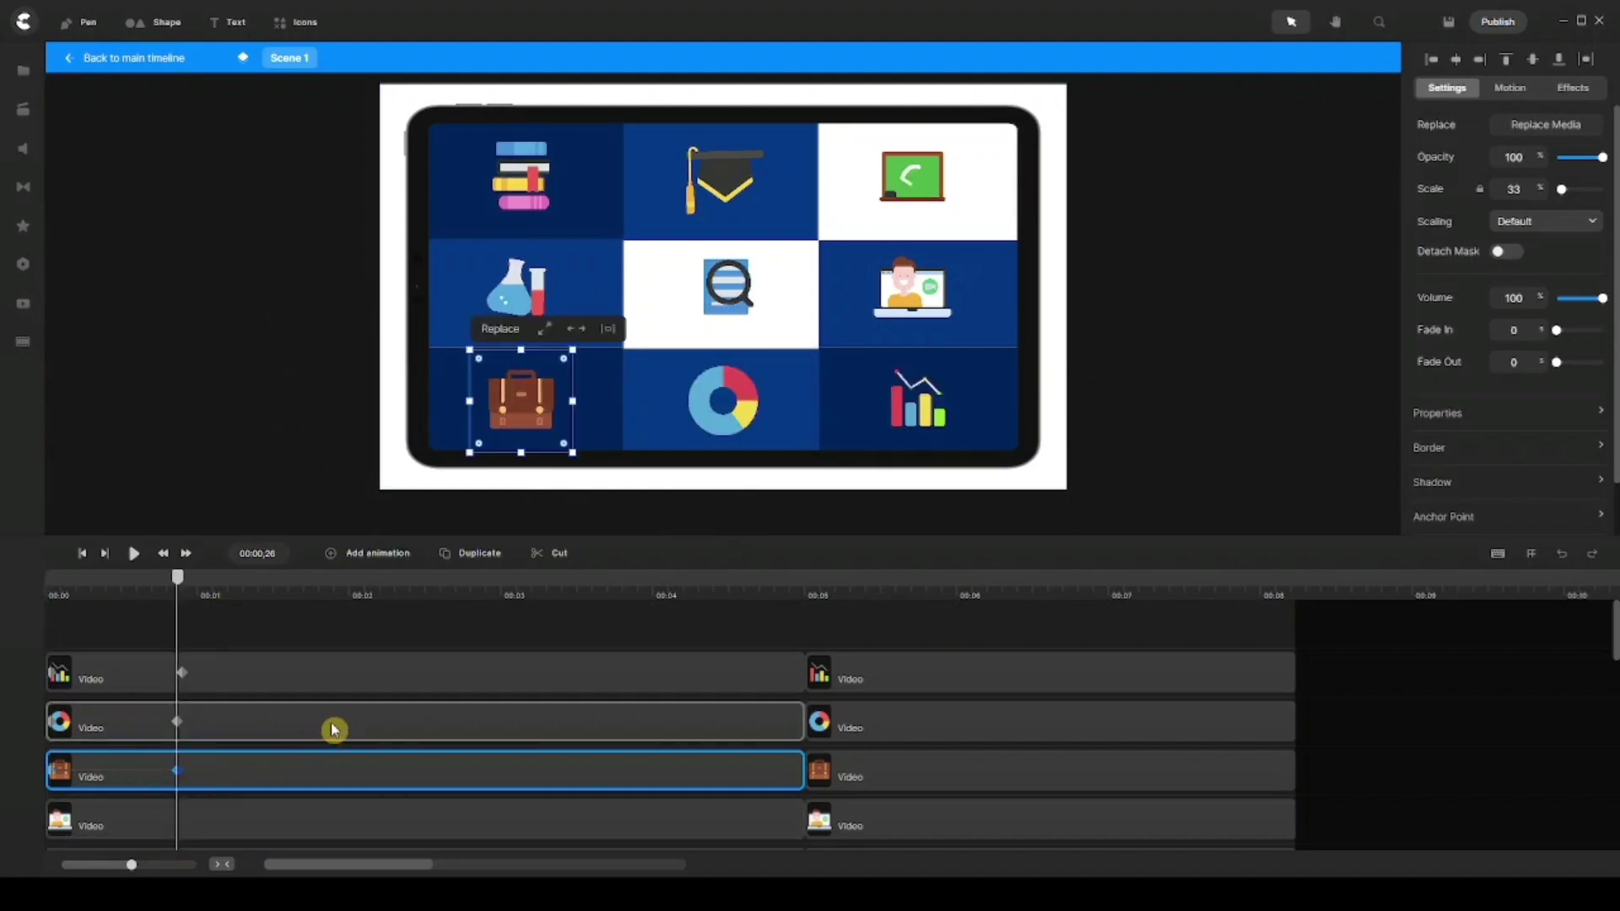
# Animate the first laptop tutor clip to enter rotated from beyond the iPad's right side, and go to its end keyframe
pyautogui.scroll(-3, 442, 762)
pyautogui.click(478, 655)
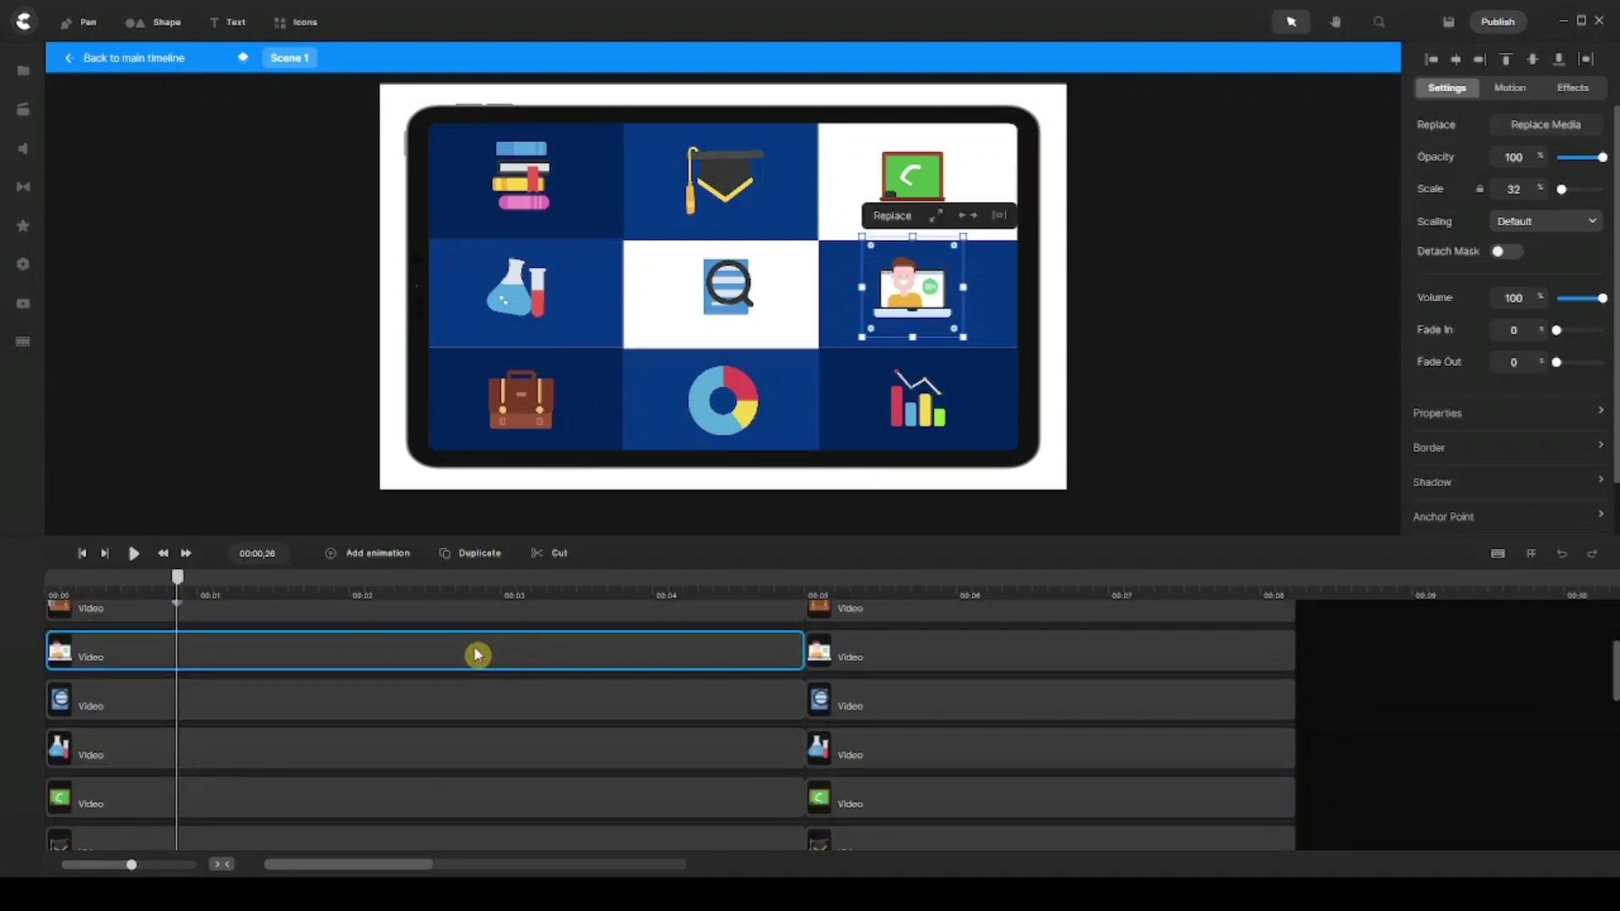
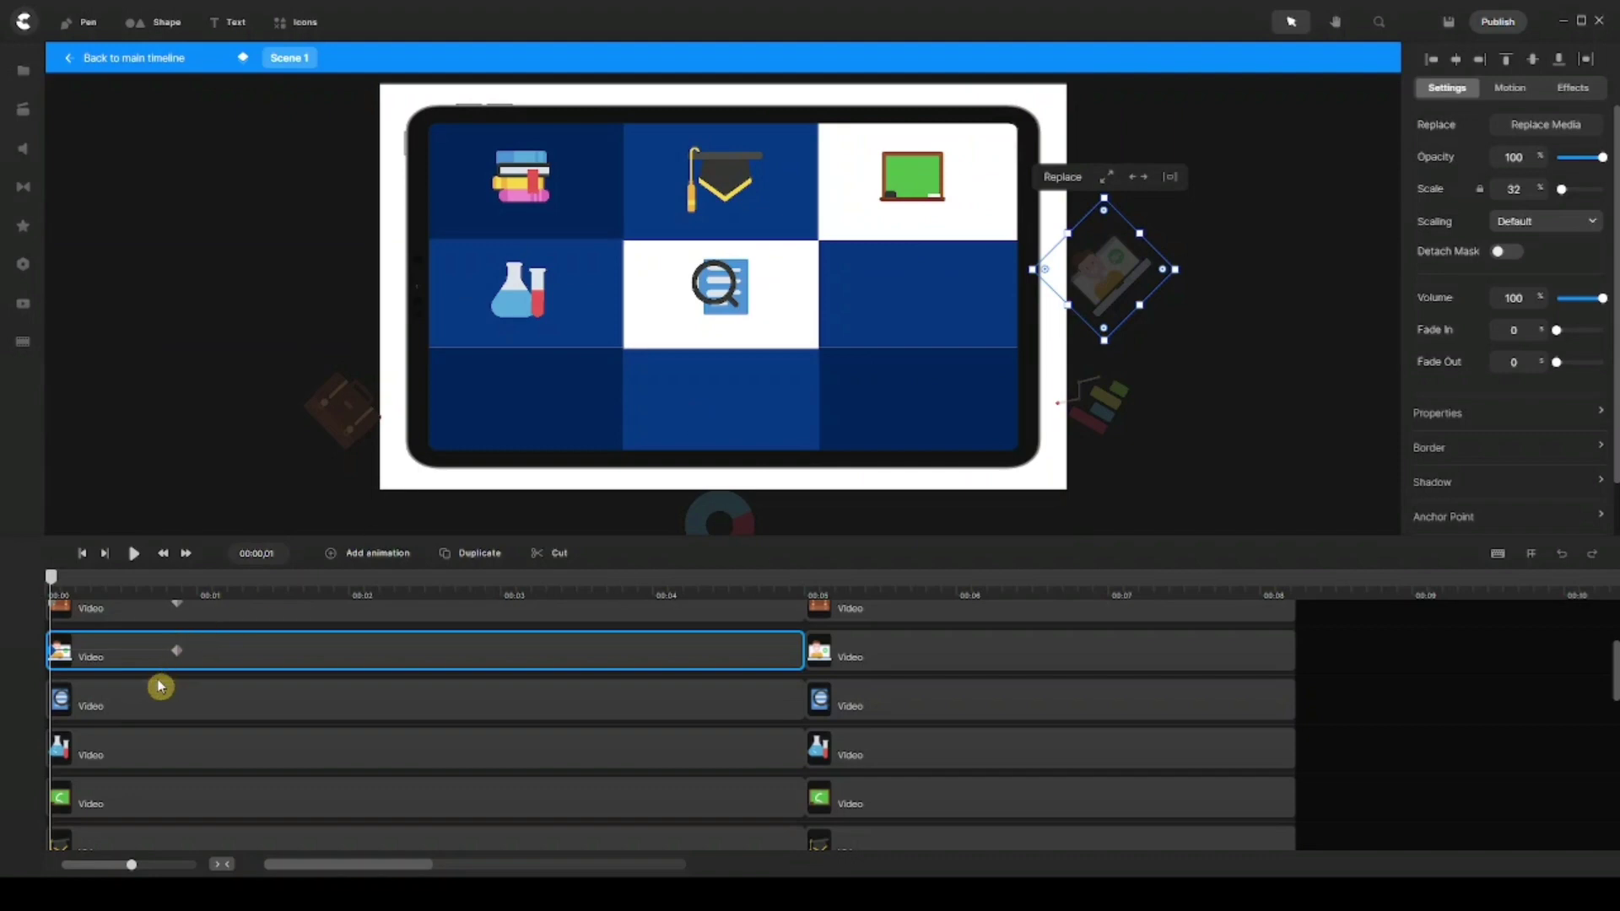
pyautogui.click(178, 652)
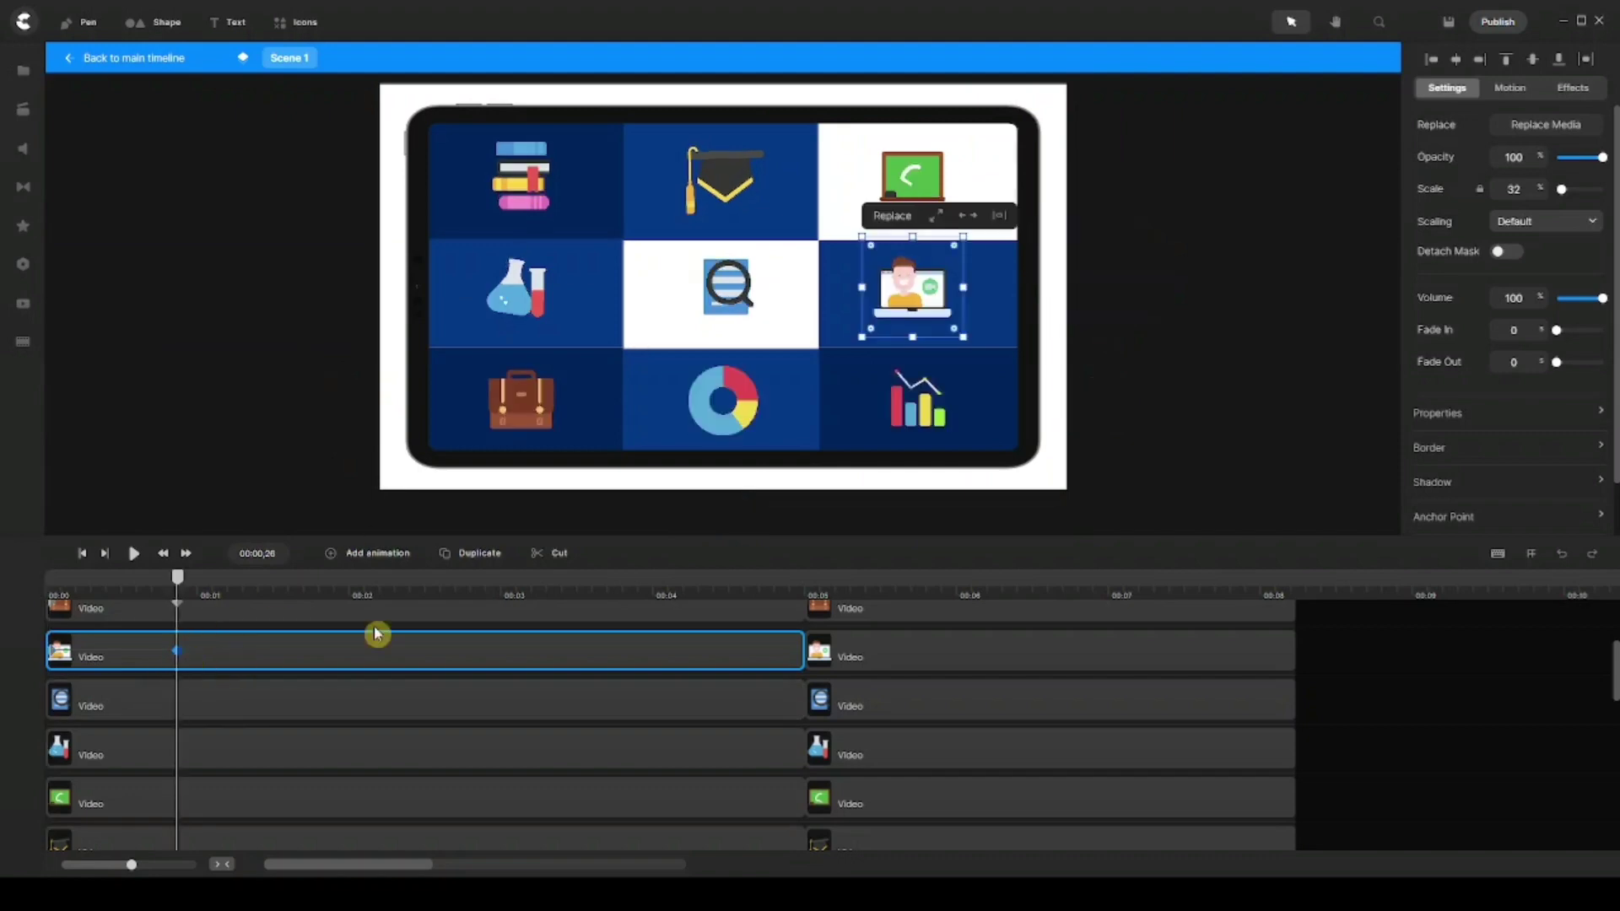
# From the timeline start, add a Position and Rotation animation to the first magnifier clip and shift it to end at 00:00,26
pyautogui.click(84, 560)
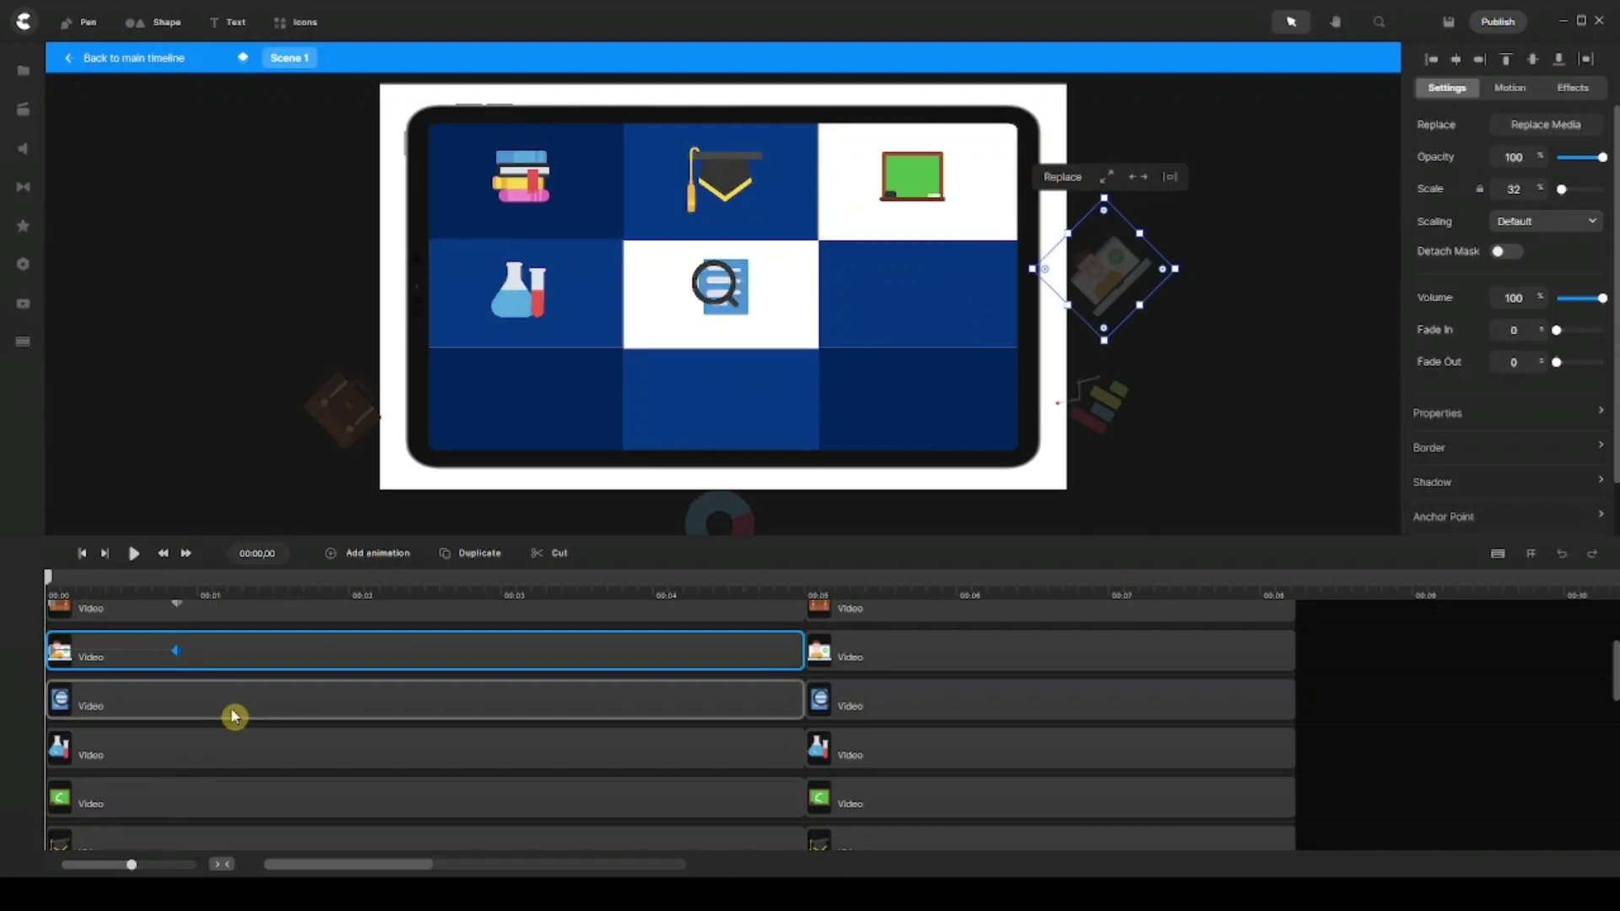
pyautogui.click(236, 715)
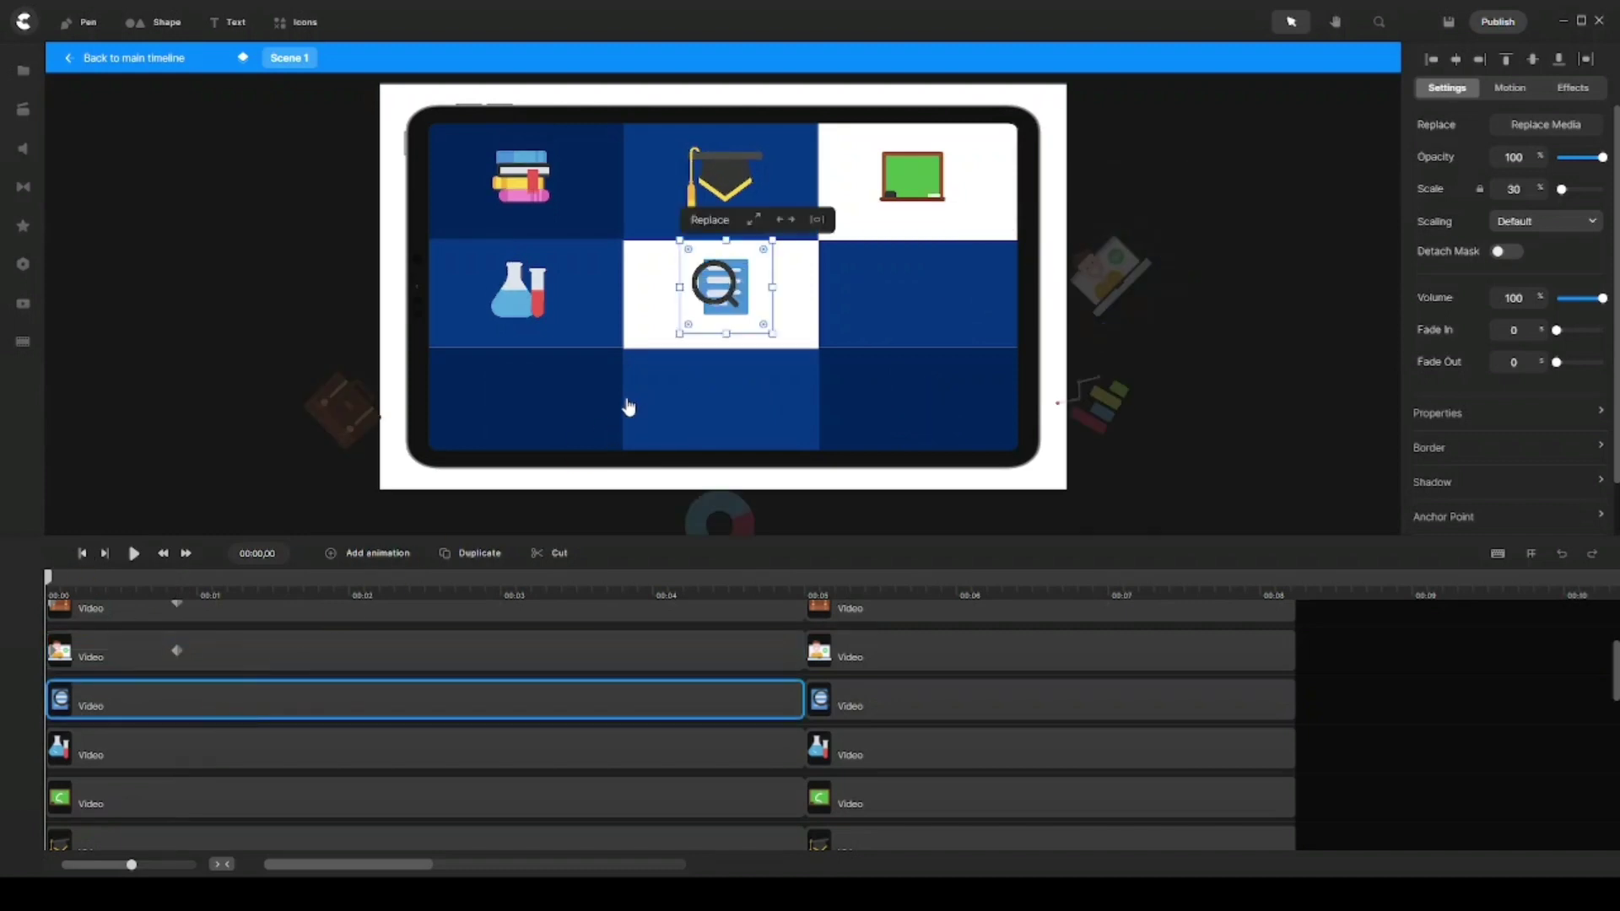
pyautogui.click(377, 560)
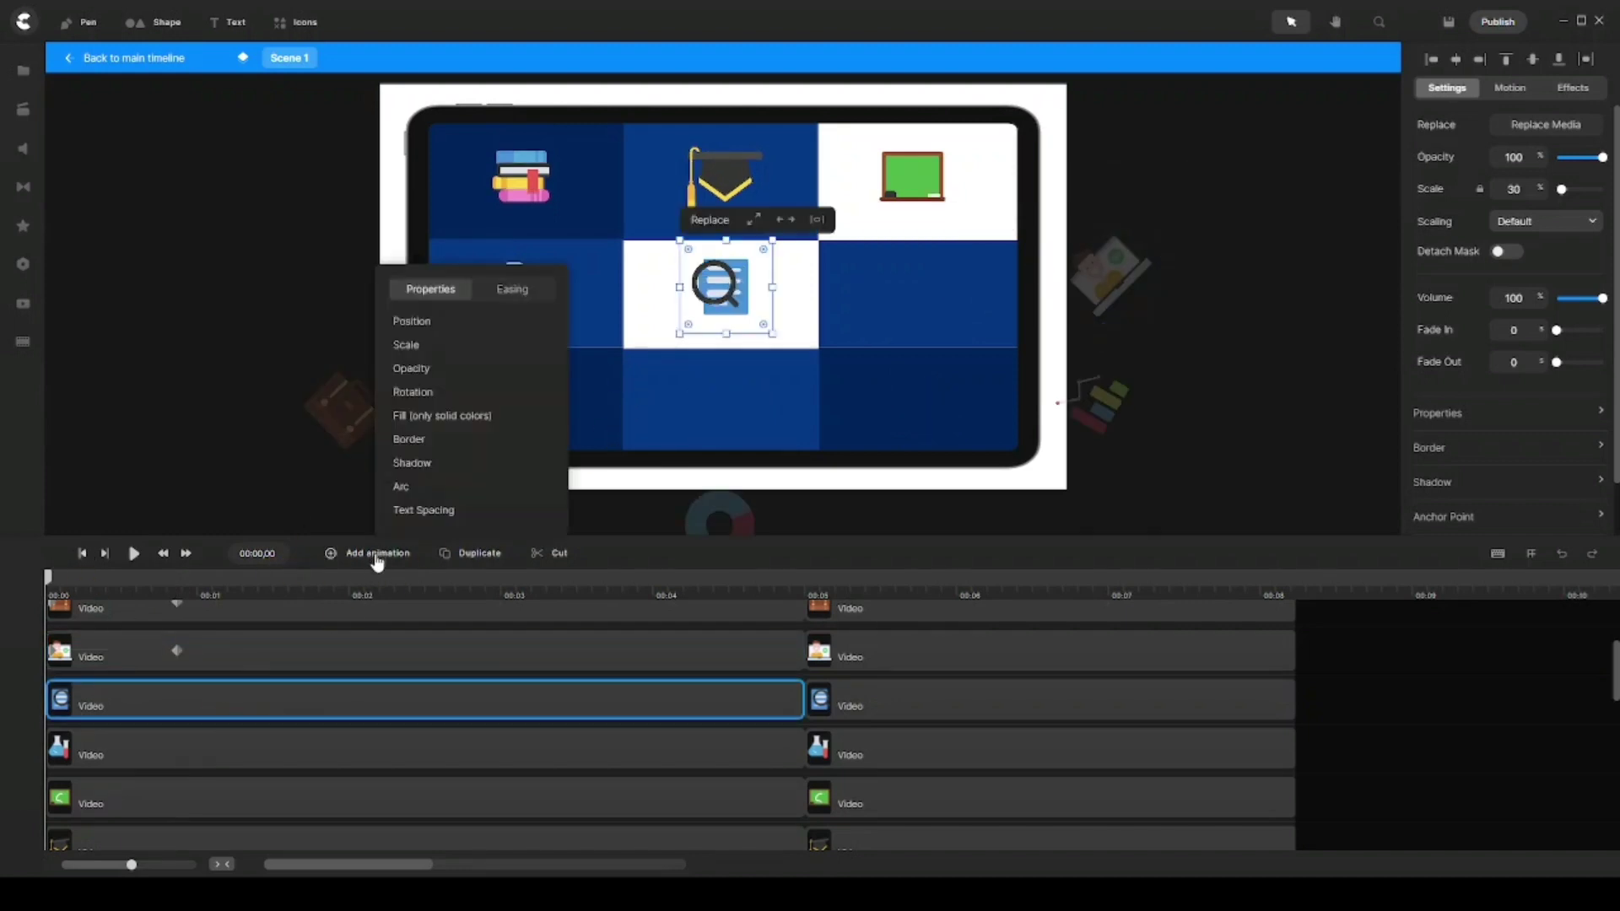
pyautogui.click(418, 326)
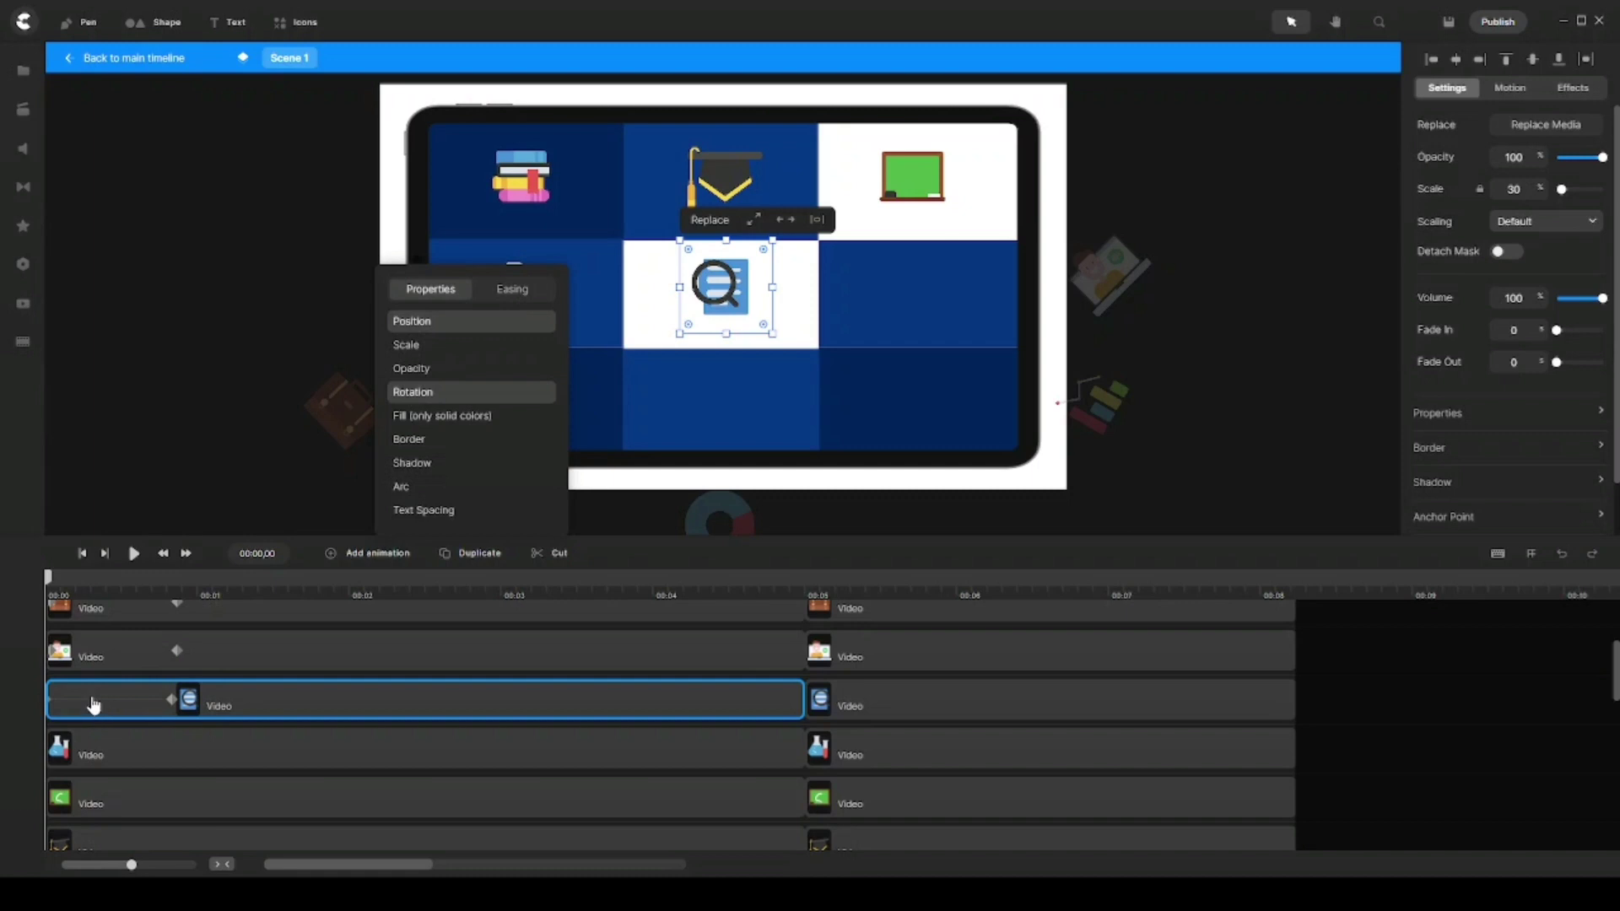
pyautogui.moveTo(93, 705); pyautogui.dragTo(97, 705)
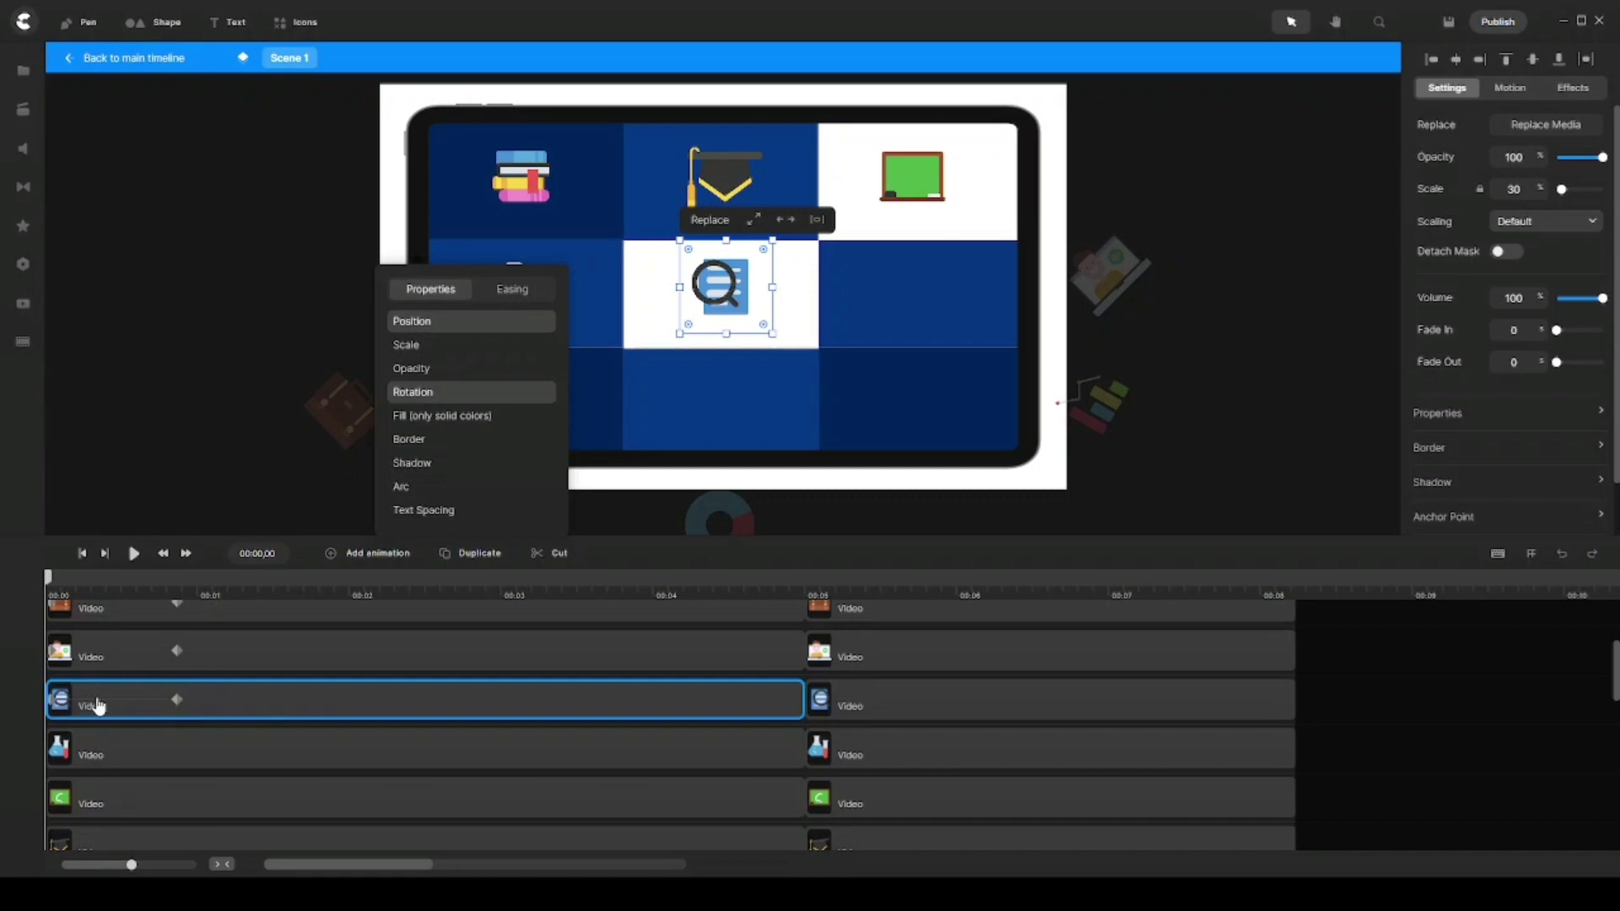
# At the magnifier's first keyframe, rotate the icon and move it below the iPad, then go to its end keyframe
pyautogui.click(99, 707)
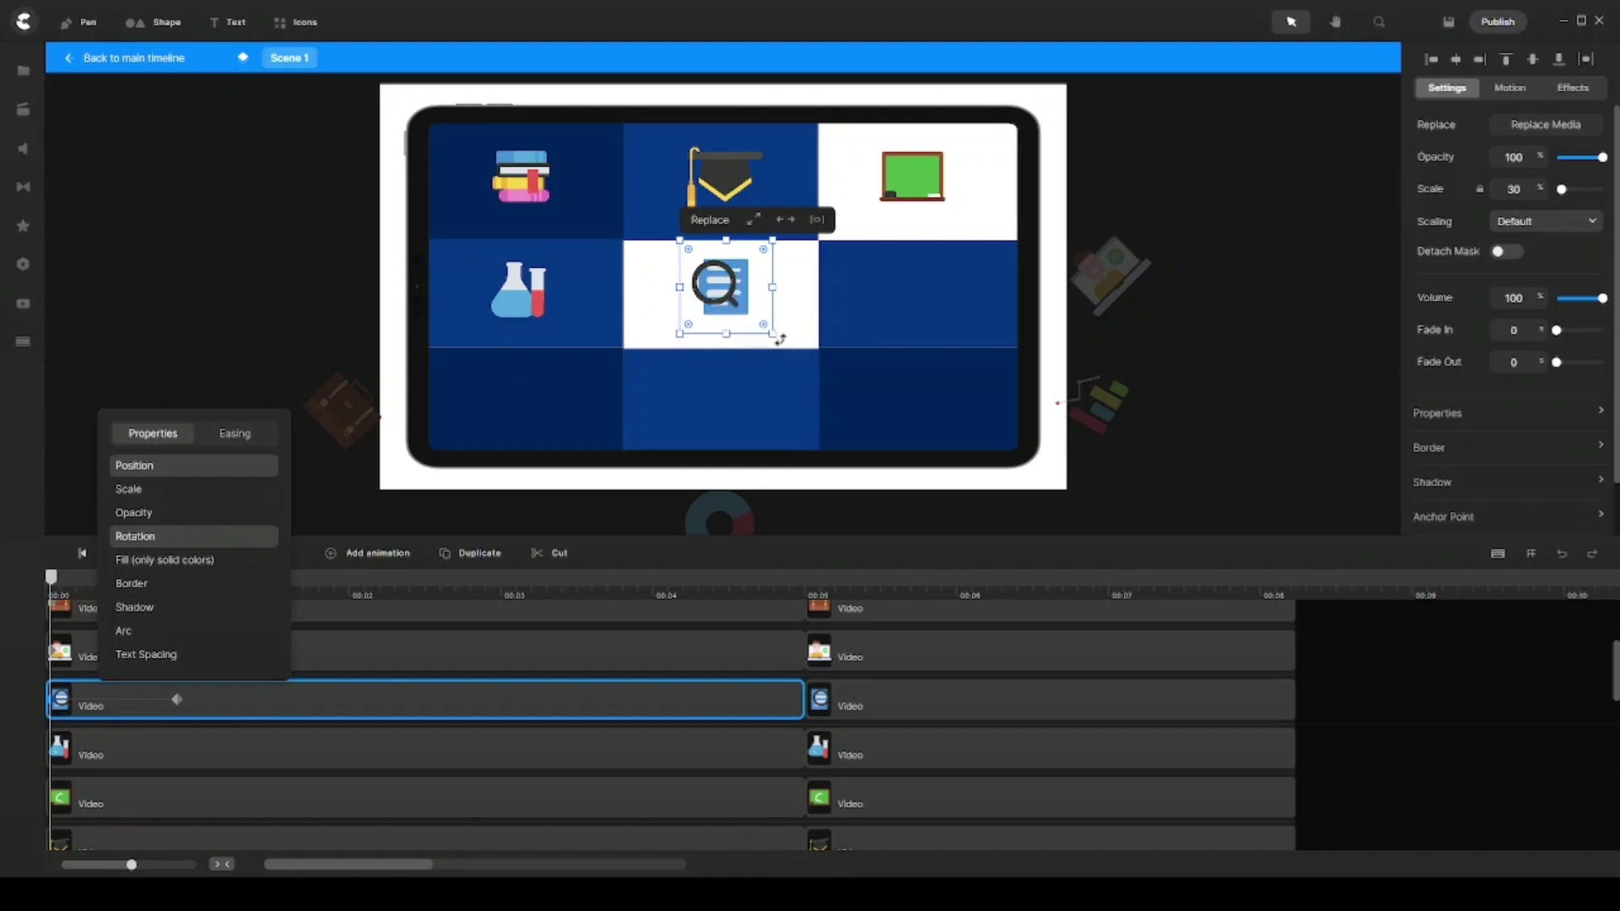
pyautogui.moveTo(781, 340); pyautogui.dragTo(694, 362)
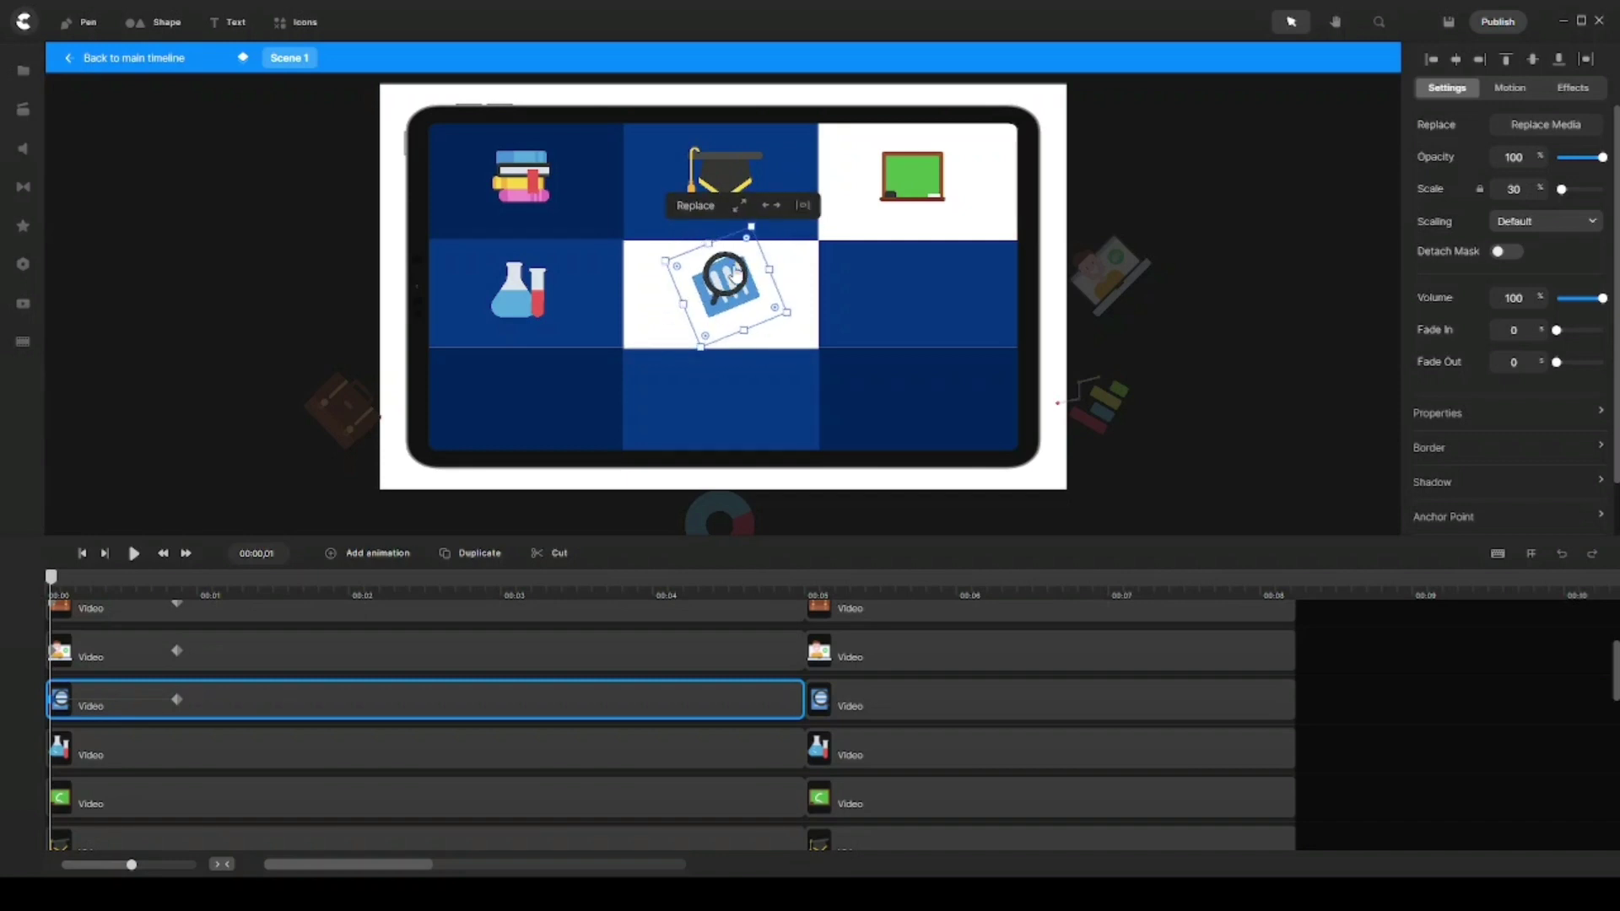
pyautogui.moveTo(737, 272); pyautogui.dragTo(602, 506)
pyautogui.click(176, 700)
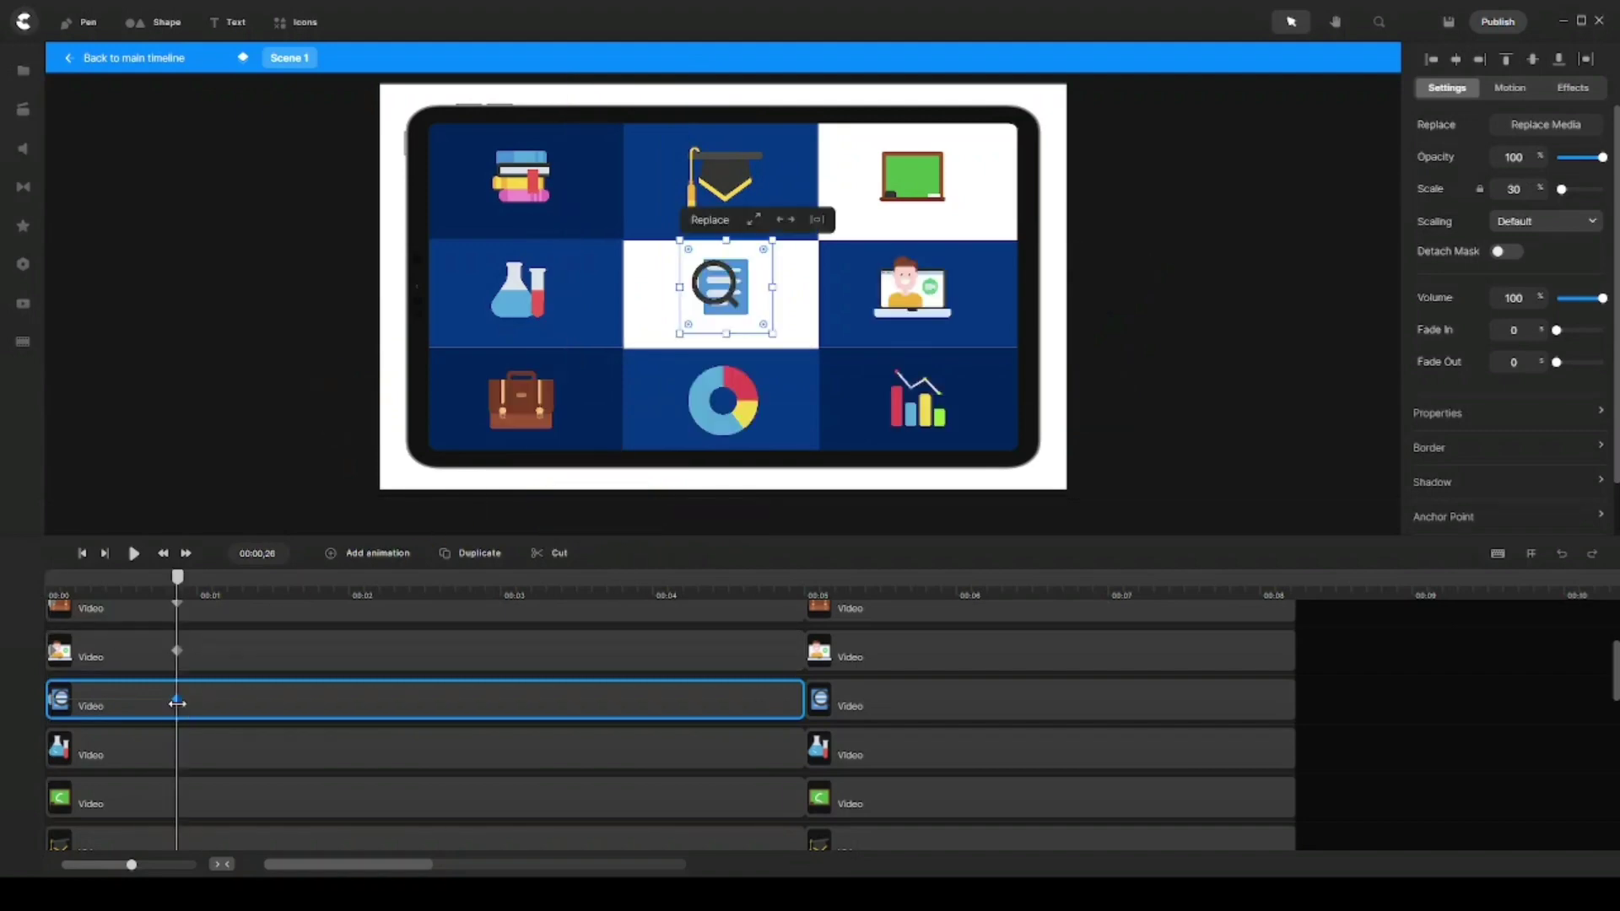
# From the timeline start, add a Position and Rotation animation to the first lab flasks clip and align its end keyframe with the magnifier's
pyautogui.click(426, 753)
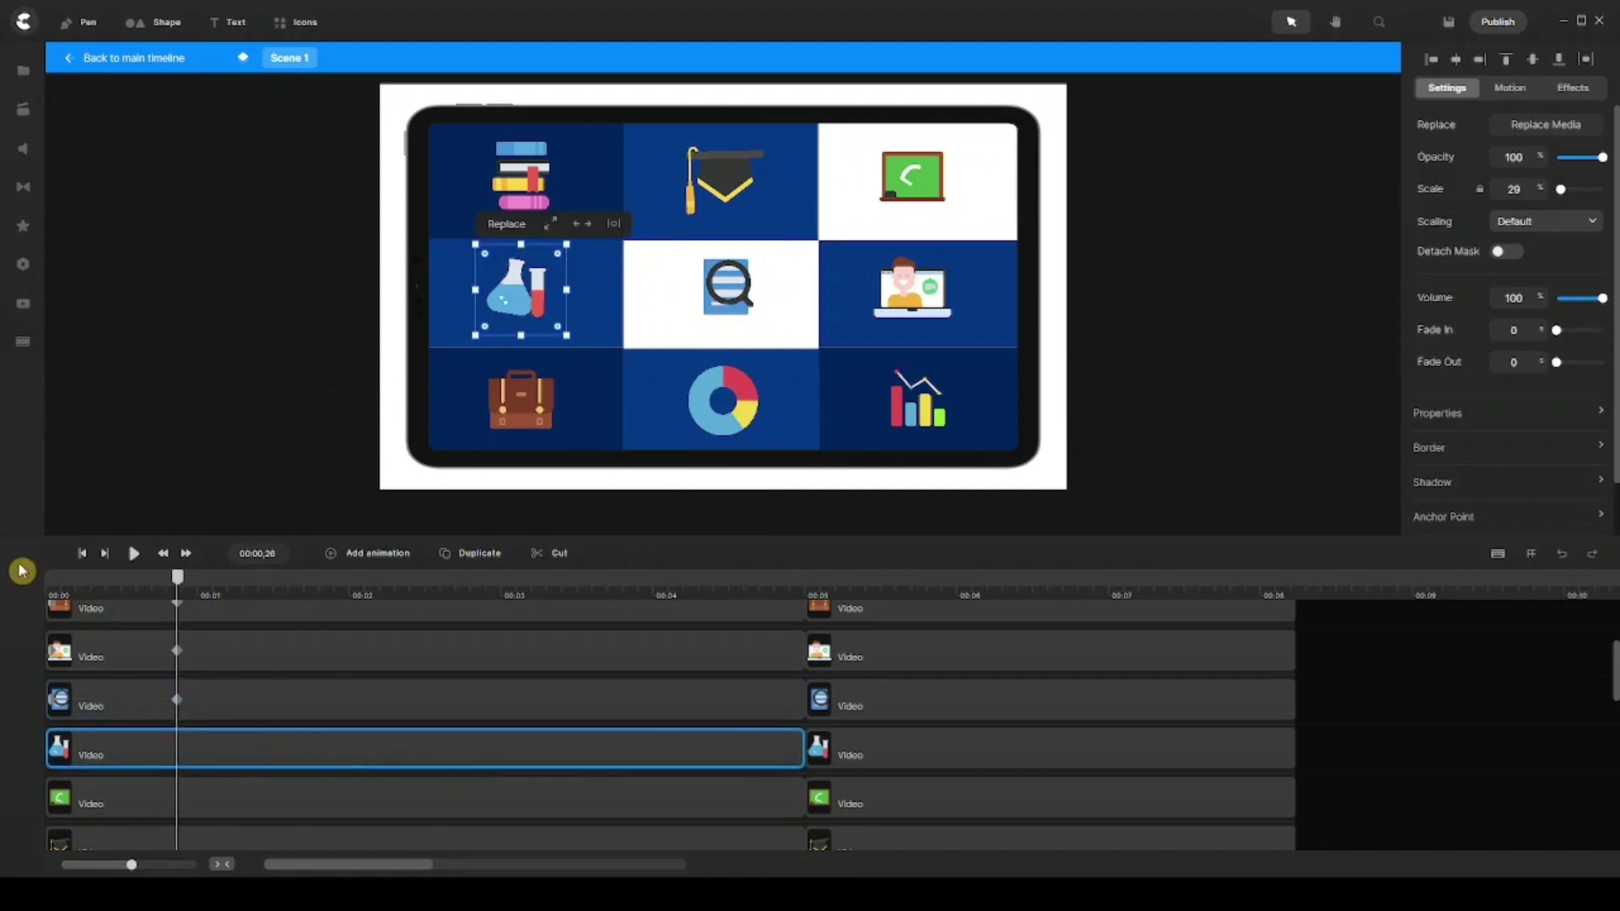
pyautogui.click(81, 555)
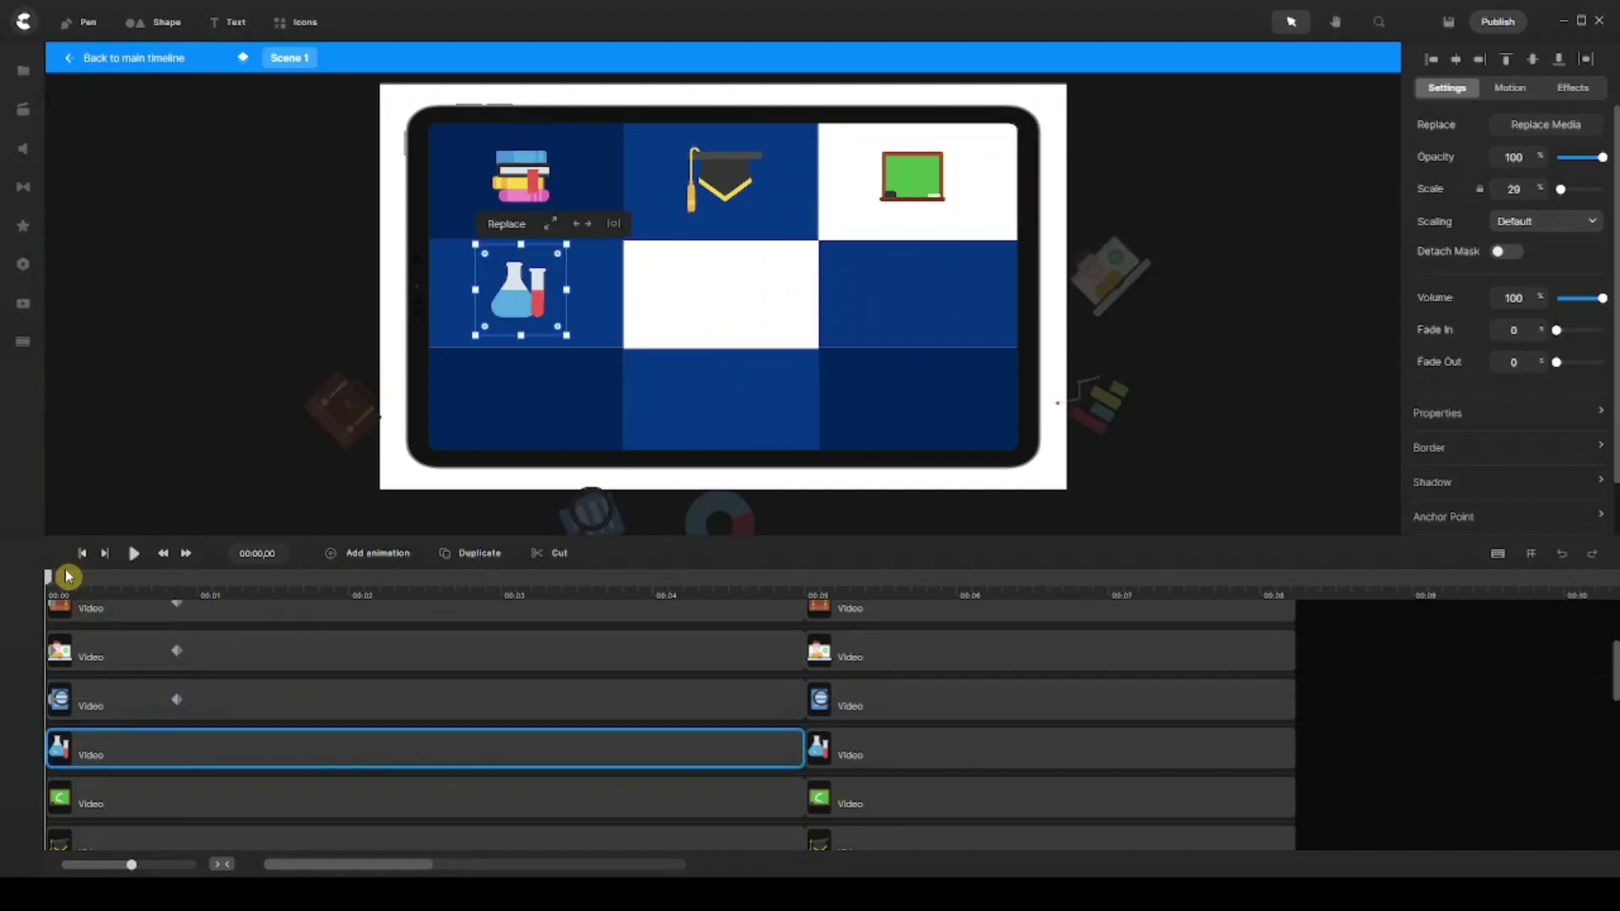
pyautogui.click(377, 557)
pyautogui.click(435, 323)
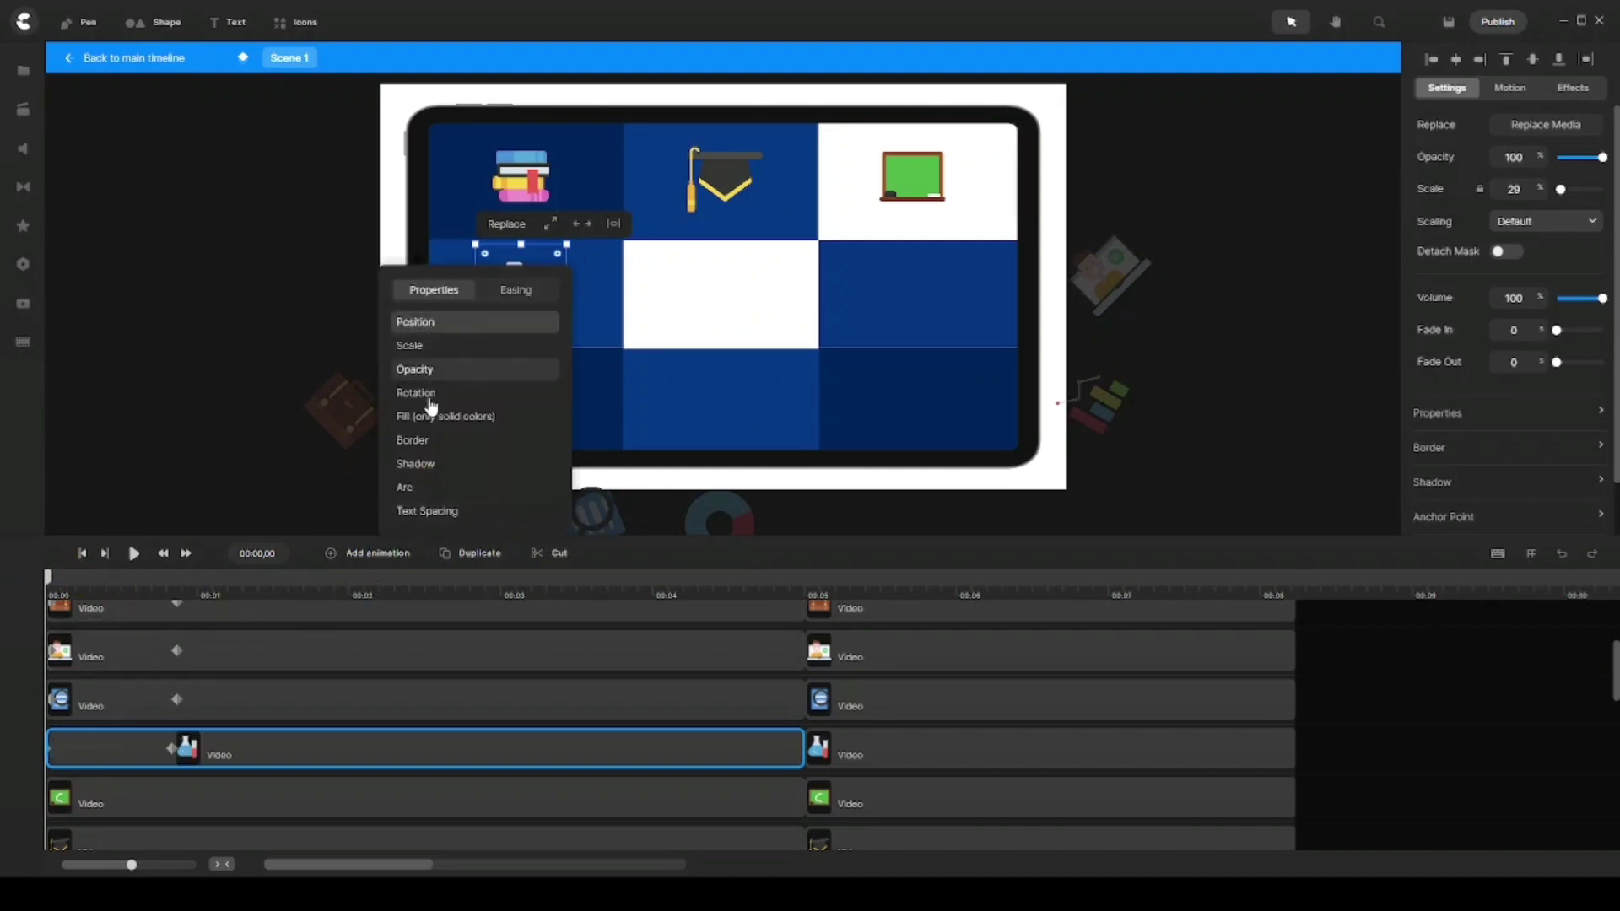
pyautogui.click(119, 757)
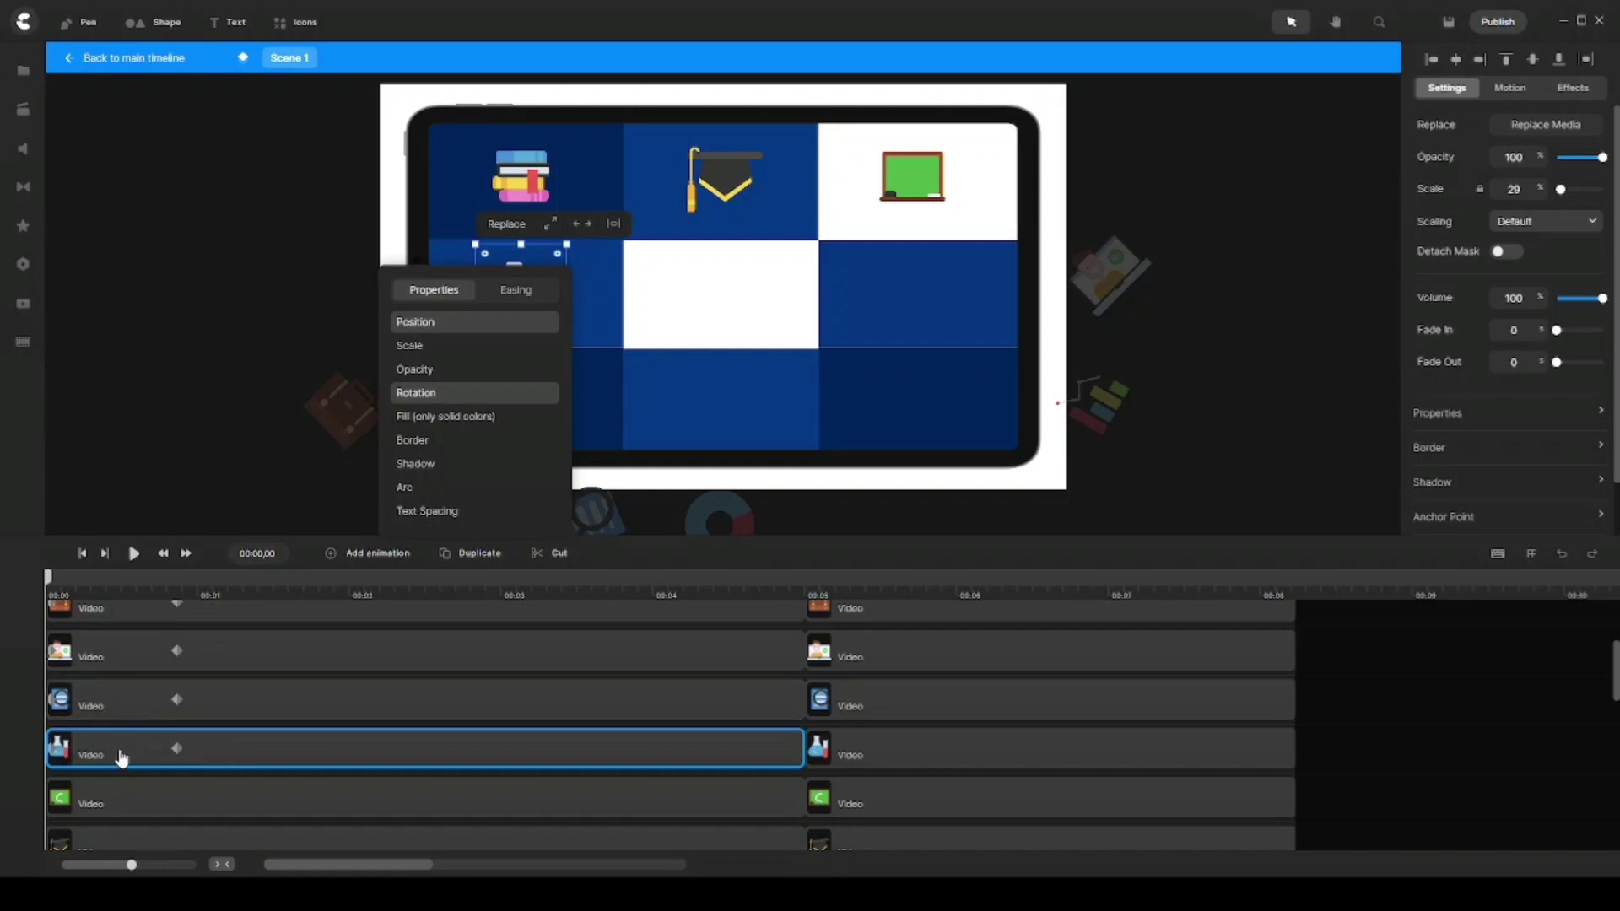
# At the lab flasks clip's first keyframe, rotate the icon and move it beyond the iPad's left side
pyautogui.click(38, 753)
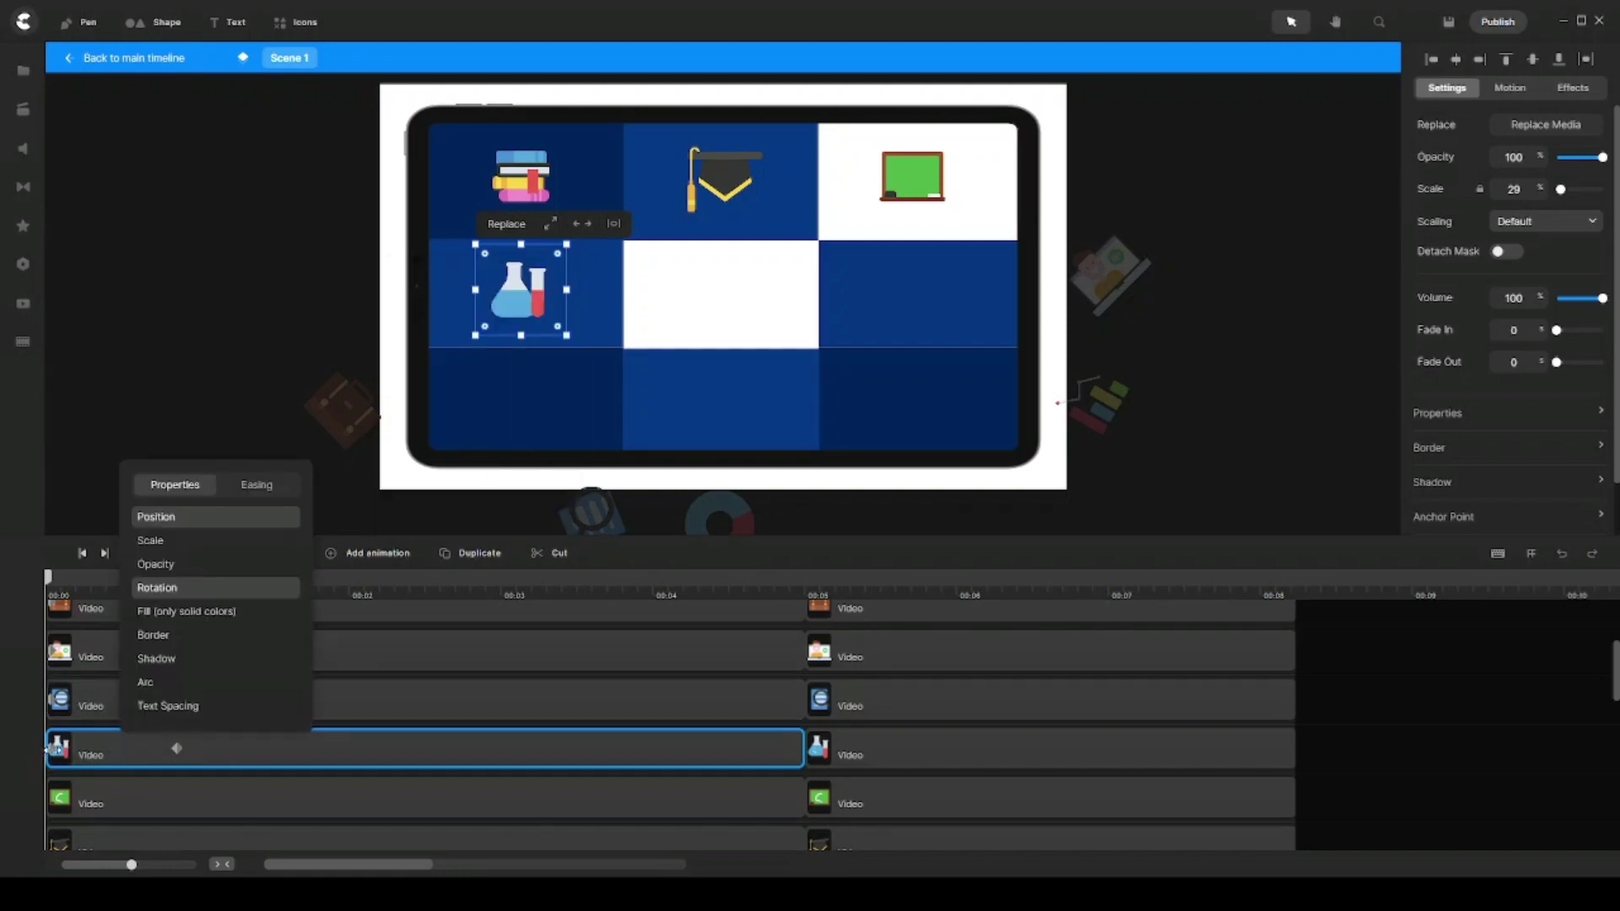
pyautogui.click(52, 748)
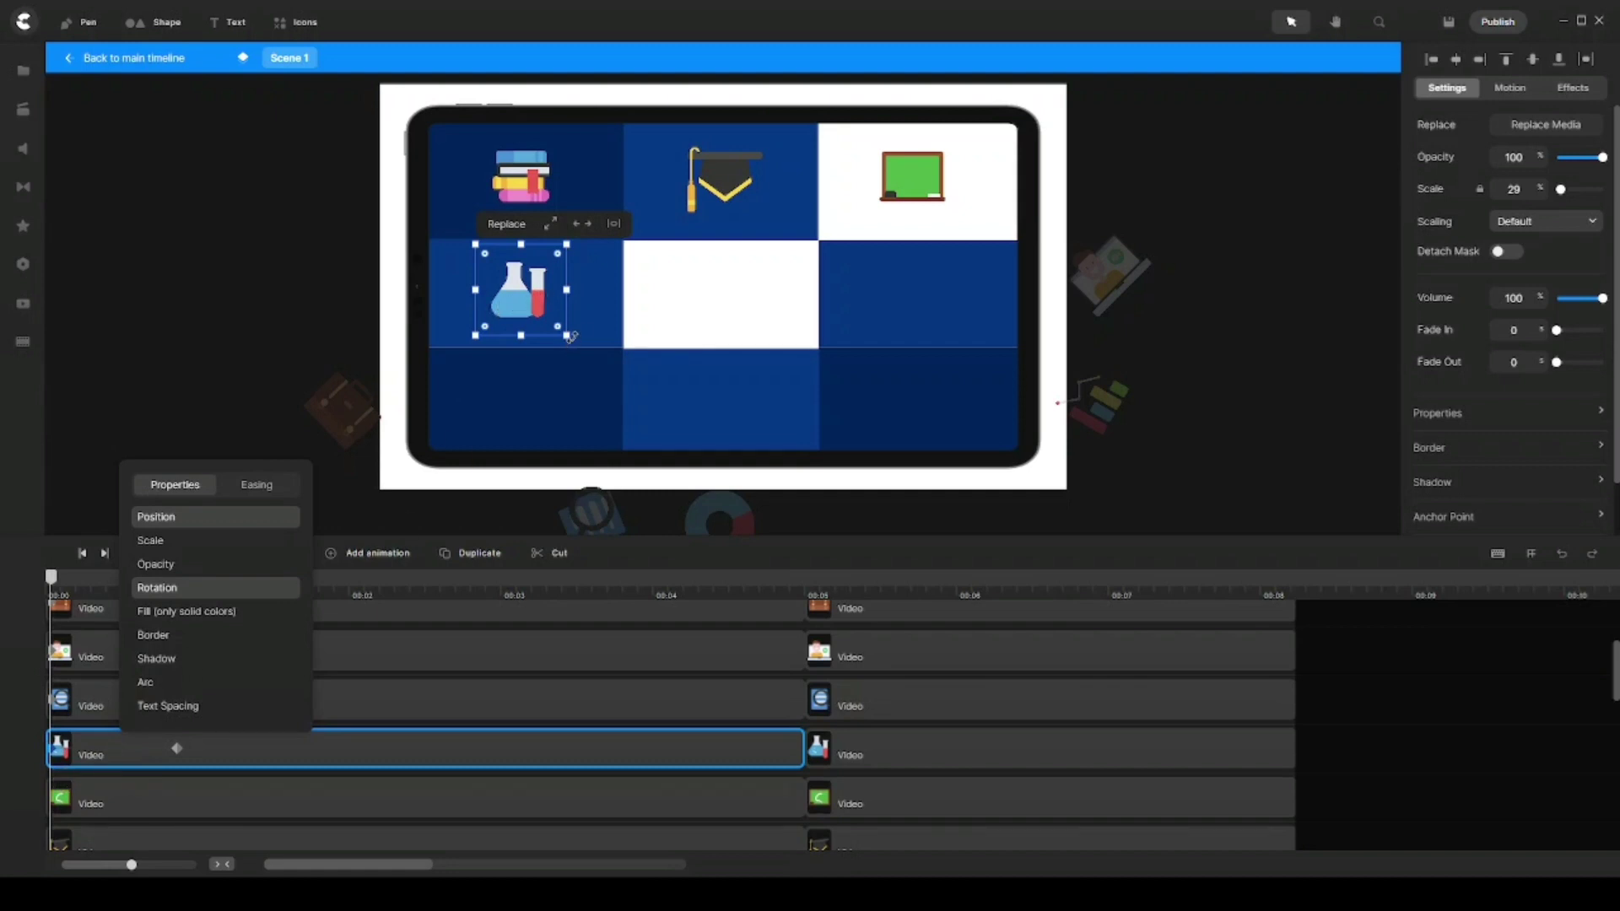
pyautogui.moveTo(577, 339); pyautogui.dragTo(335, 275)
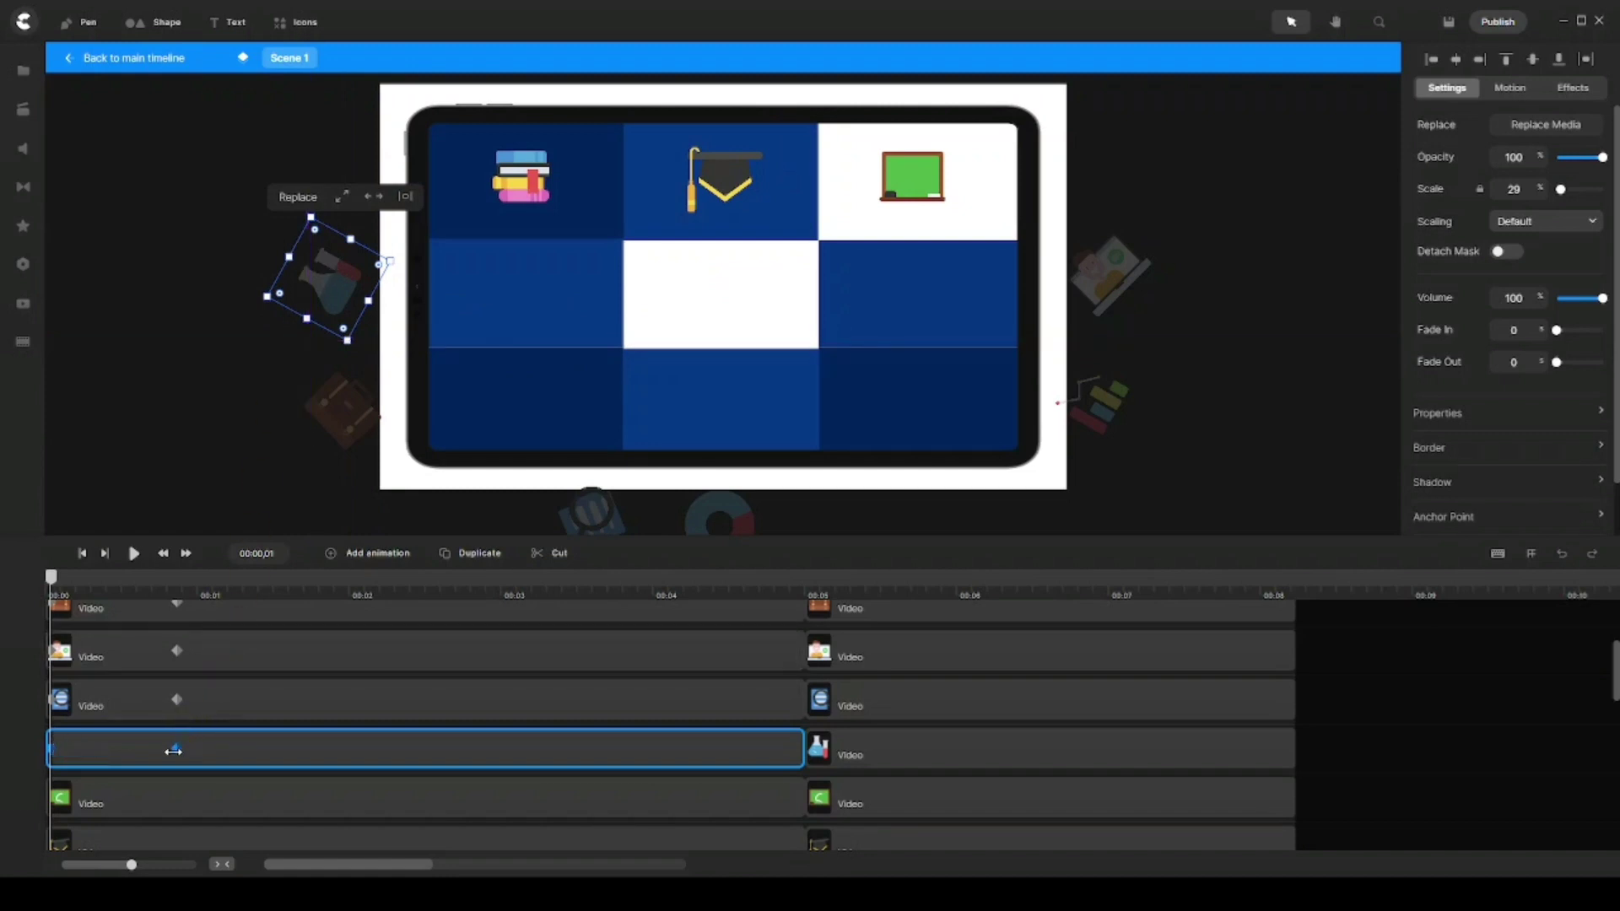
# Move the end keyframes of the first lab flasks, magnifier and laptop tutor clips to 00:00,25
pyautogui.moveTo(172, 749); pyautogui.dragTo(172, 749)
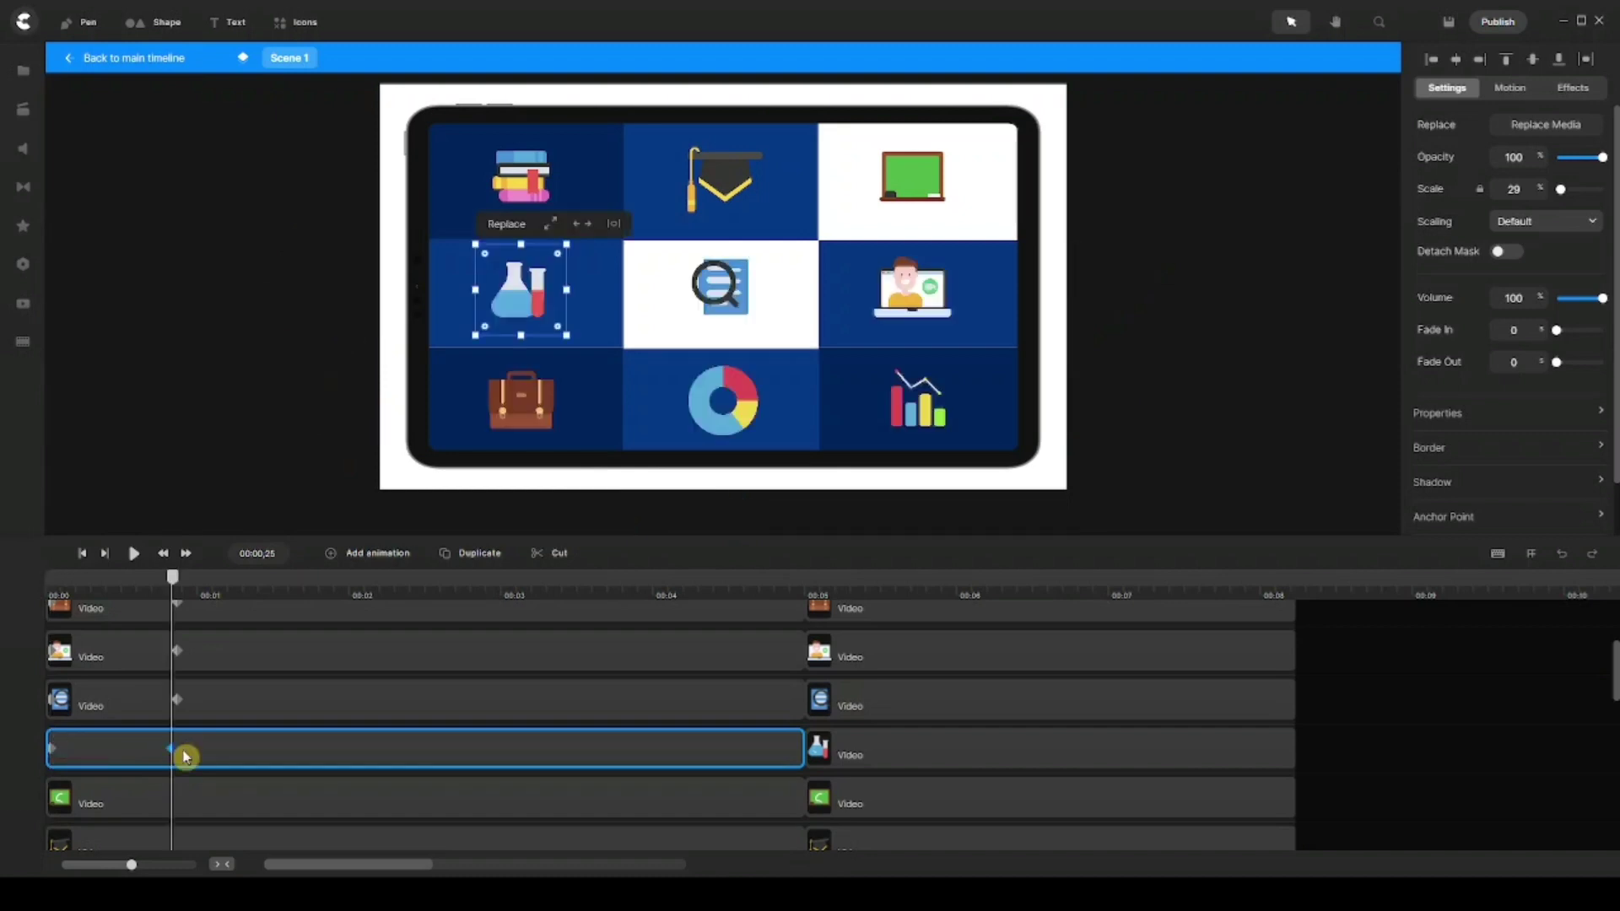
pyautogui.click(336, 550)
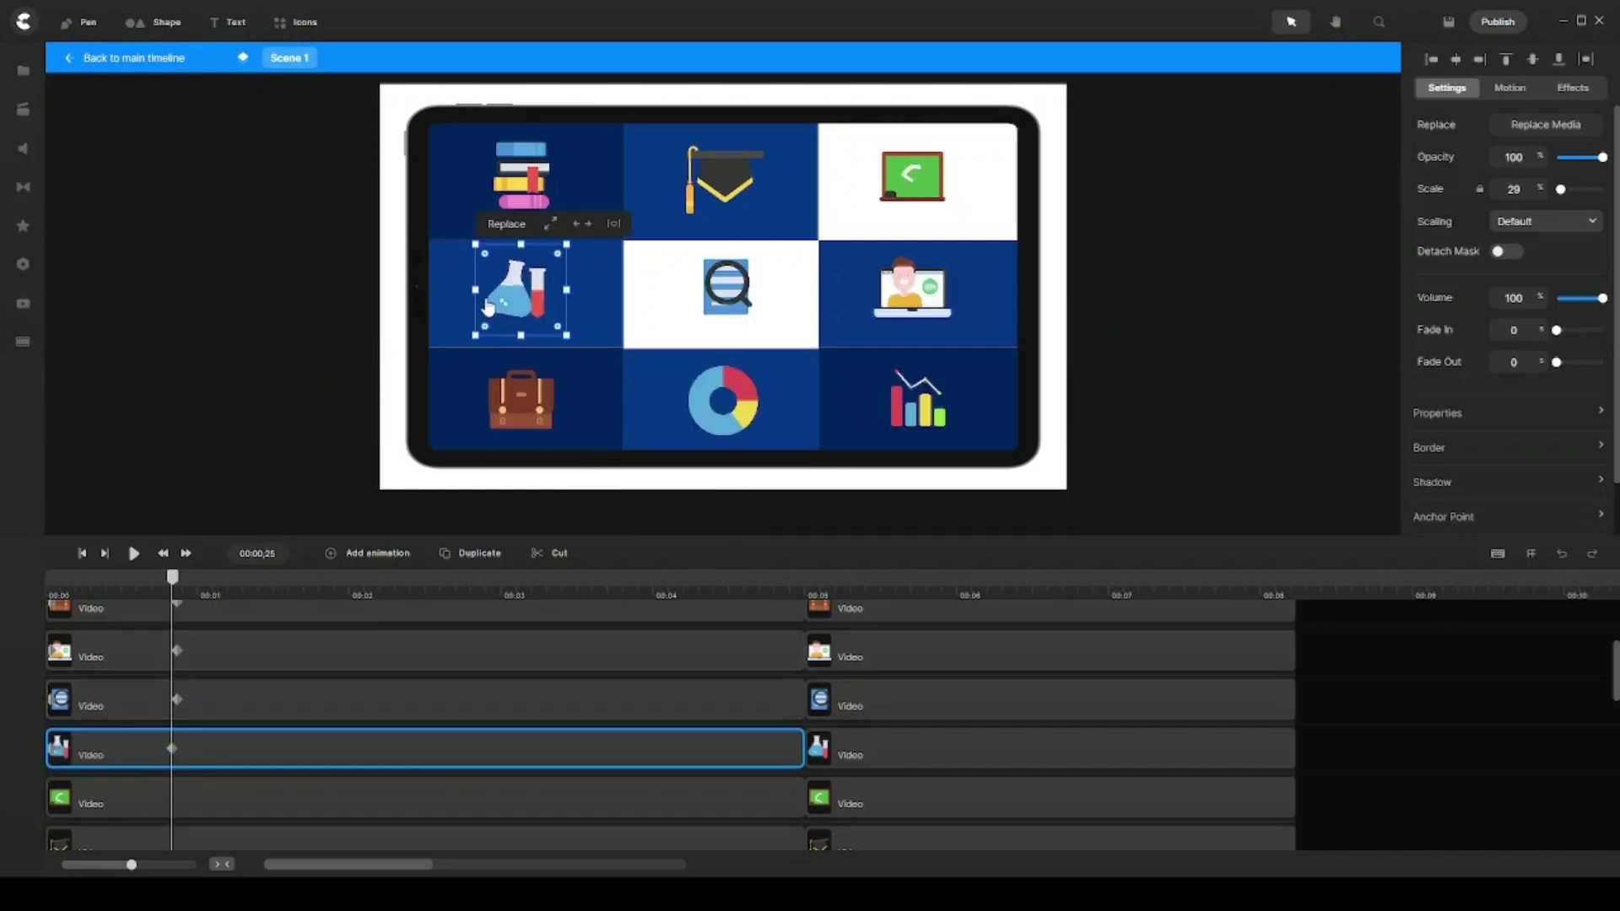
pyautogui.click(261, 754)
pyautogui.click(175, 702)
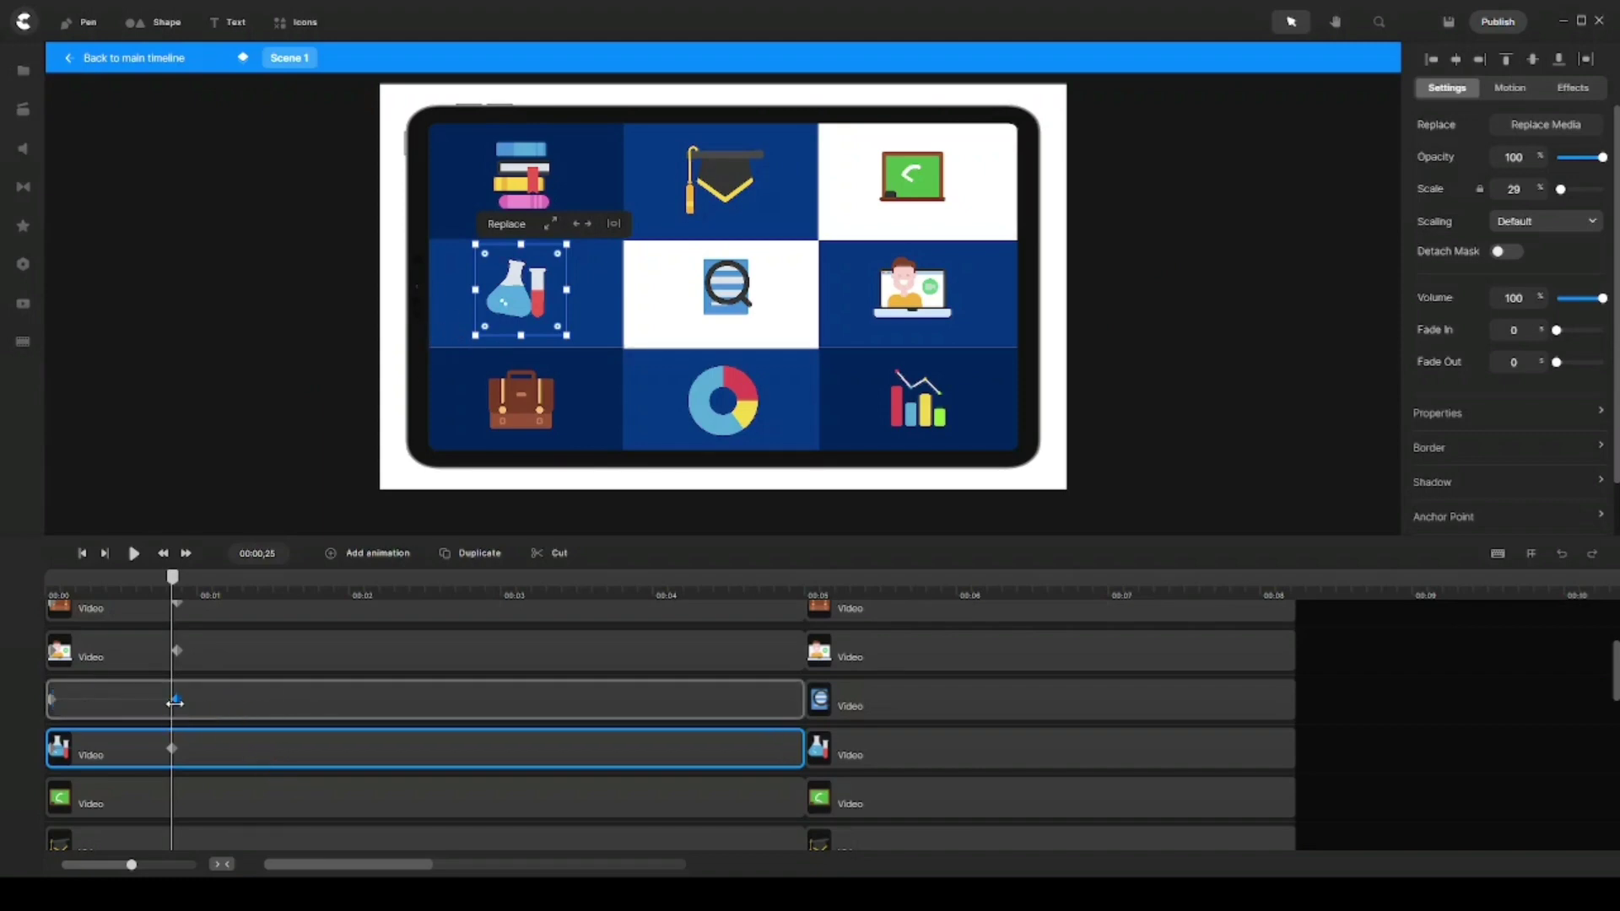
pyautogui.click(174, 663)
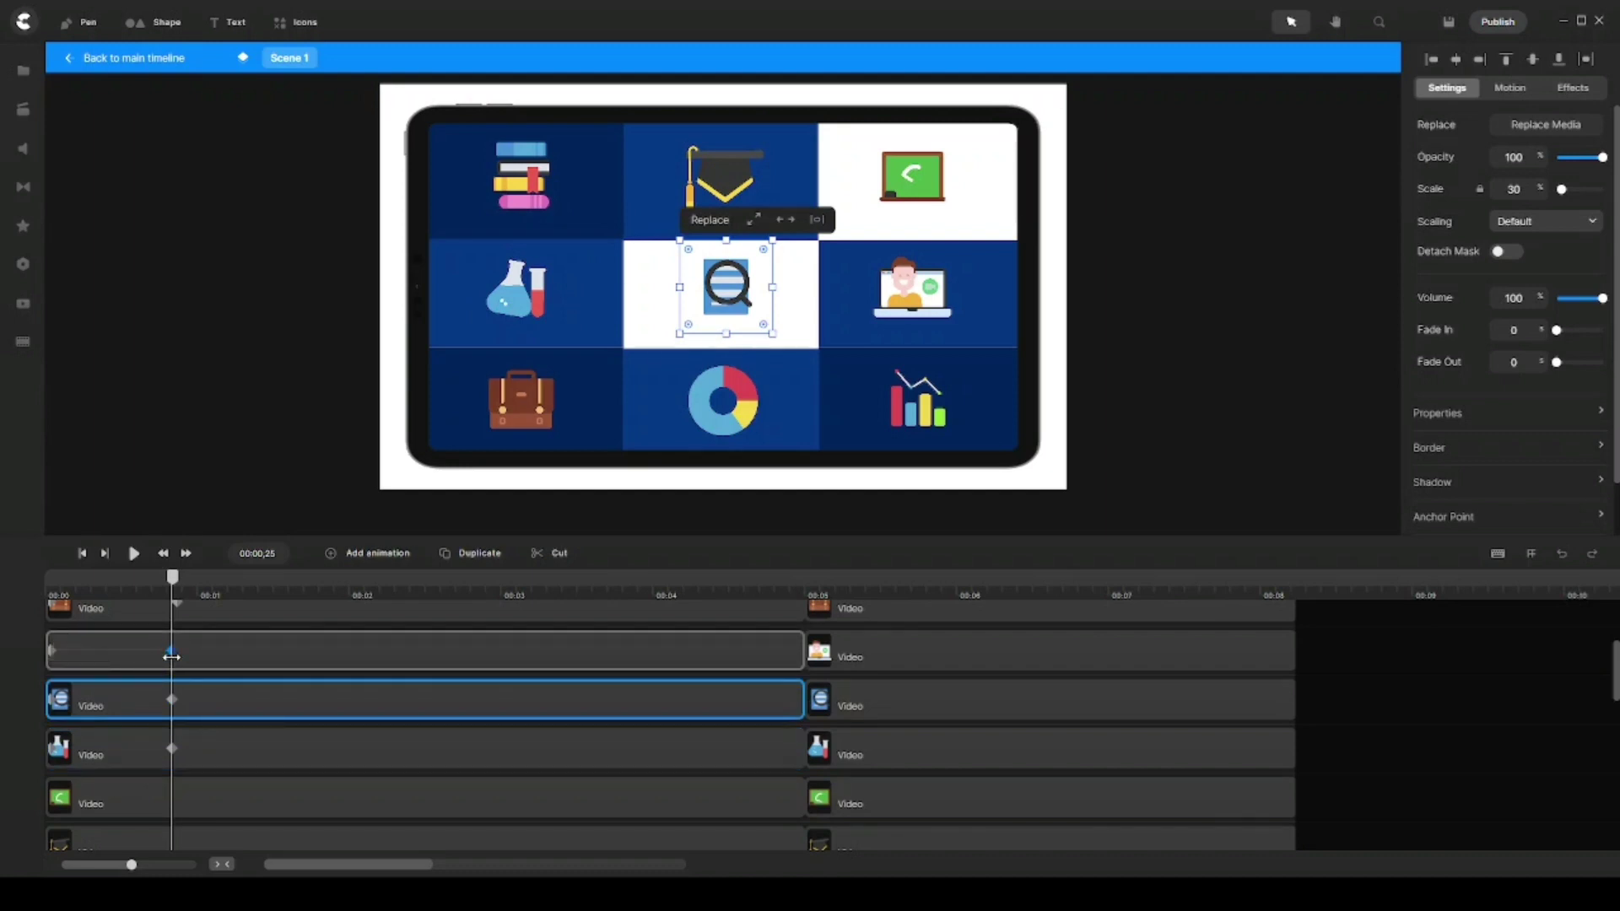
pyautogui.click(177, 666)
# Align the end keyframes of the first briefcase, donut chart and bar chart clips at 00:00,25
pyautogui.scroll(3, 211, 718)
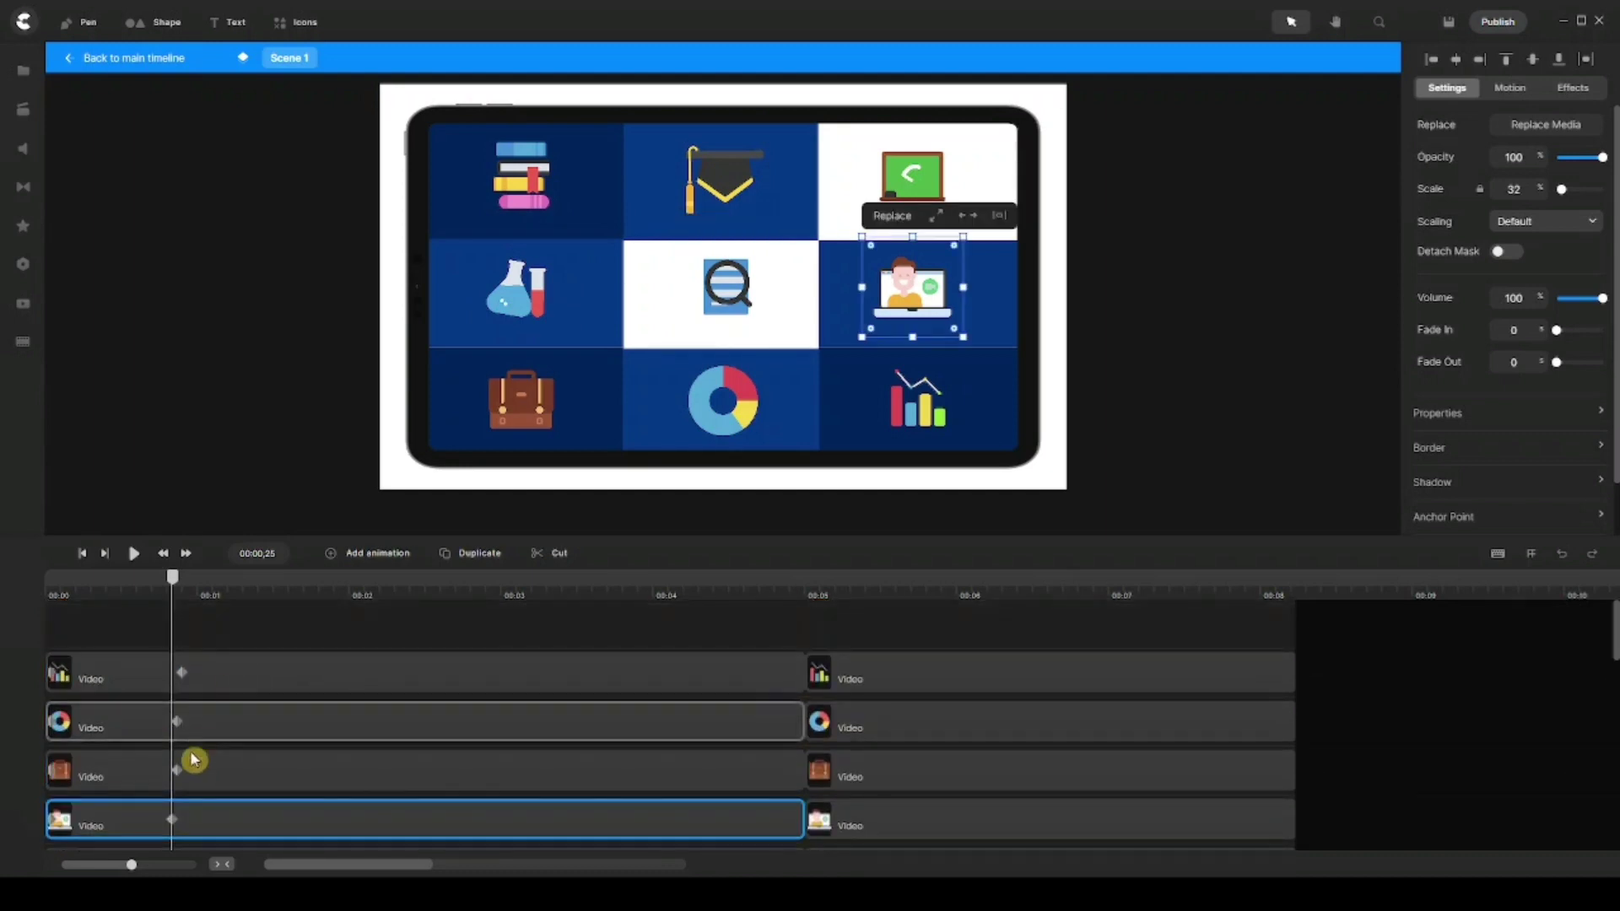
pyautogui.click(177, 783)
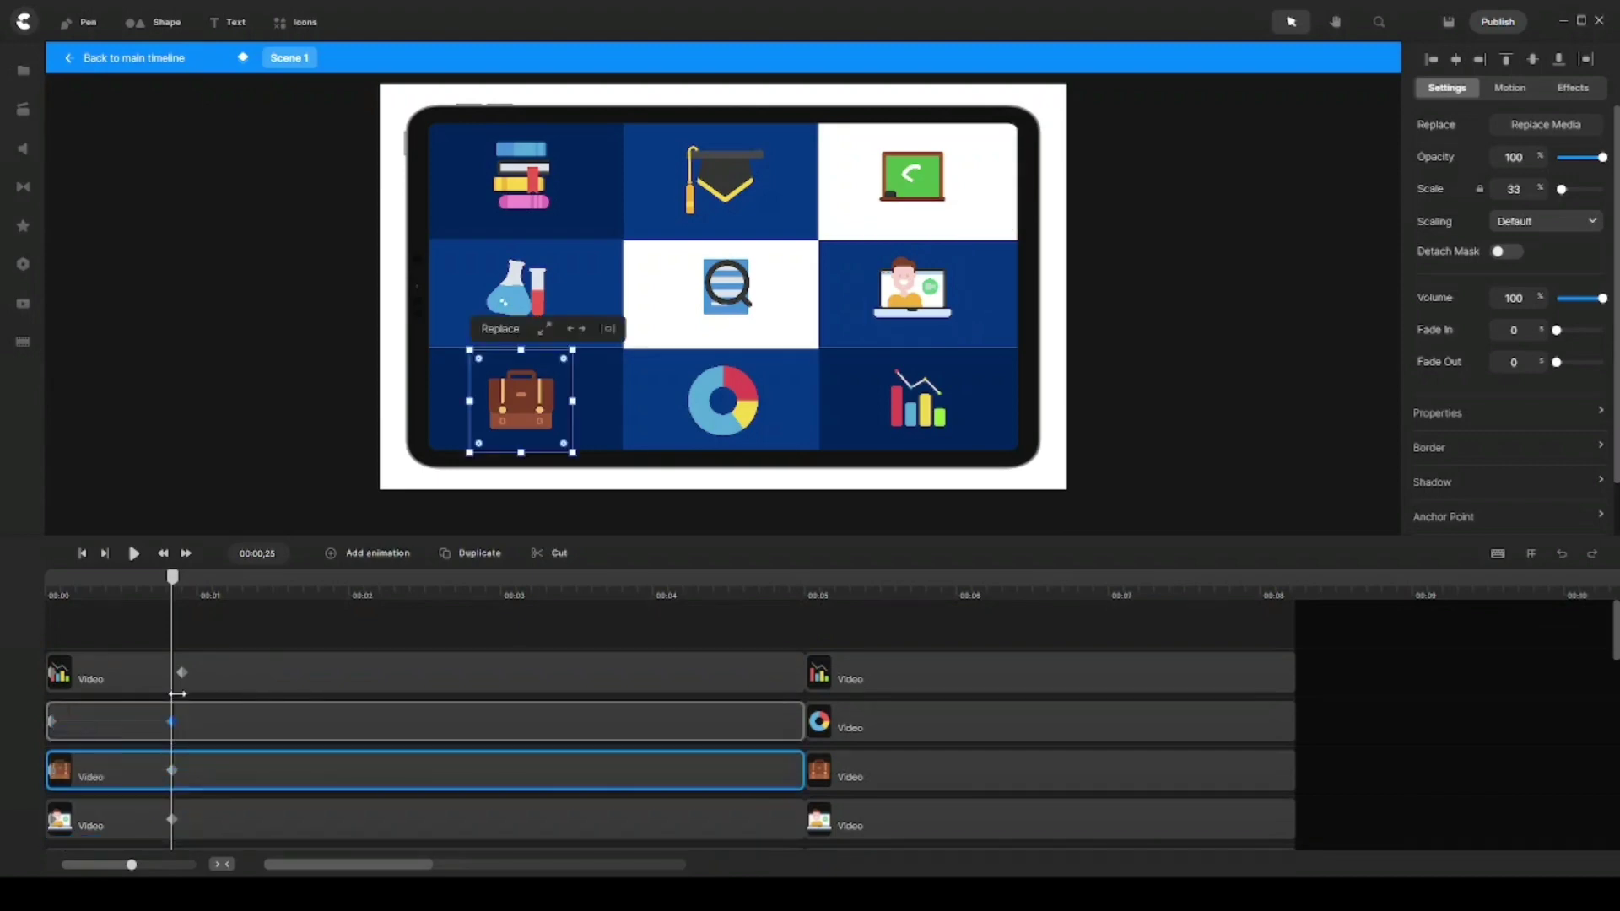
pyautogui.click(177, 697)
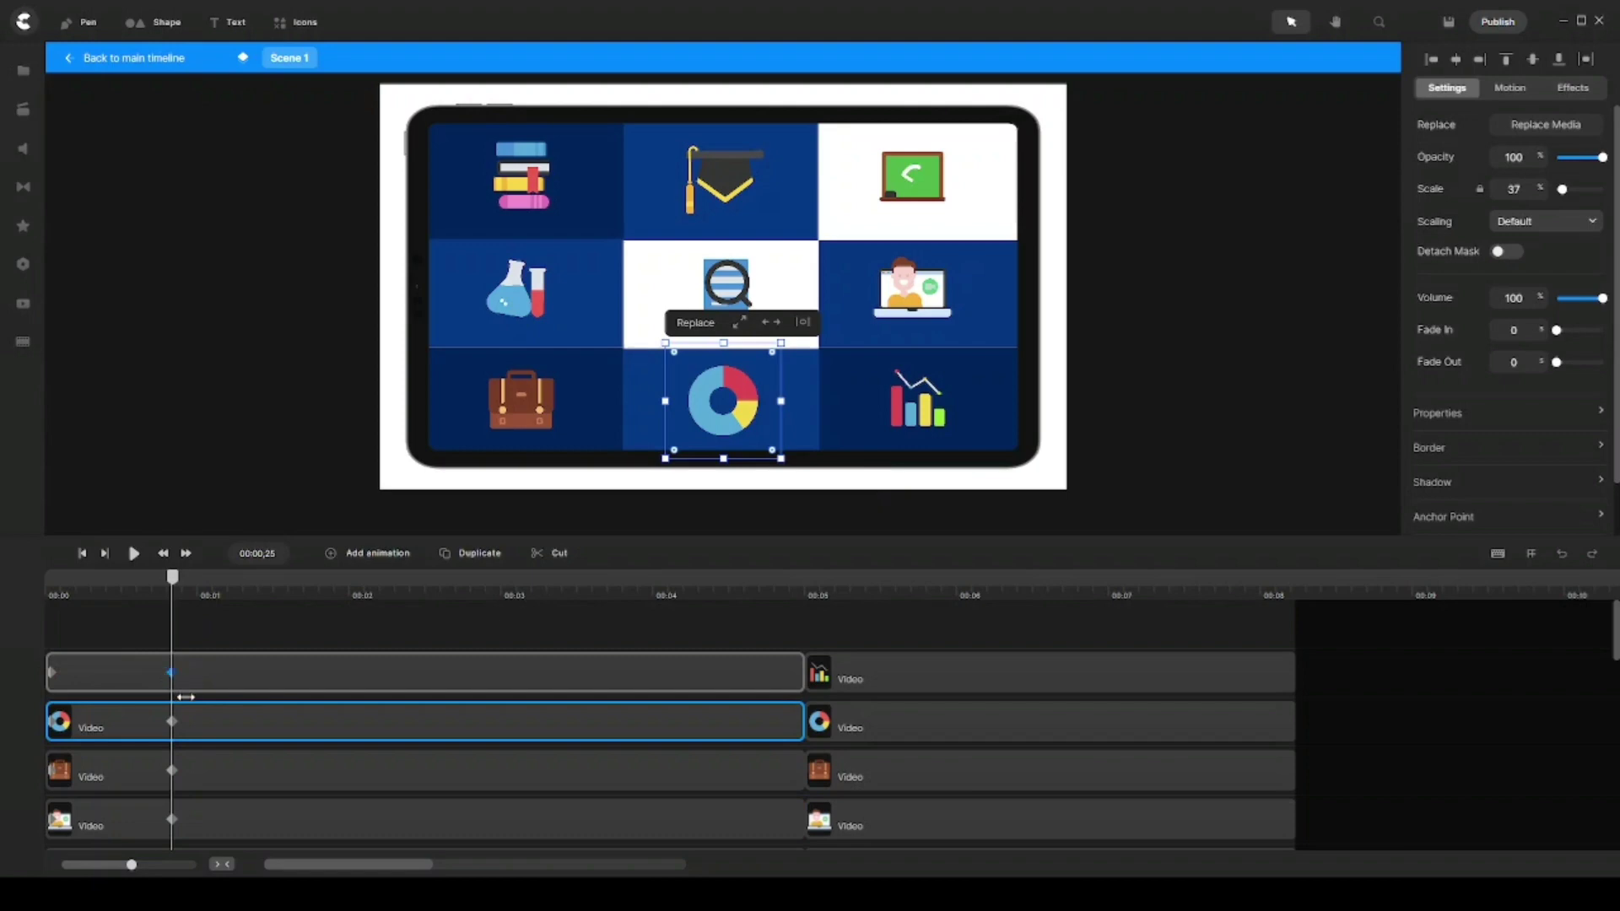
pyautogui.click(186, 696)
# From the timeline start, add a Position and Rotation animation to the first chalkboard clip and shift it to end at 00:00,26
pyautogui.scroll(-3, 204, 718)
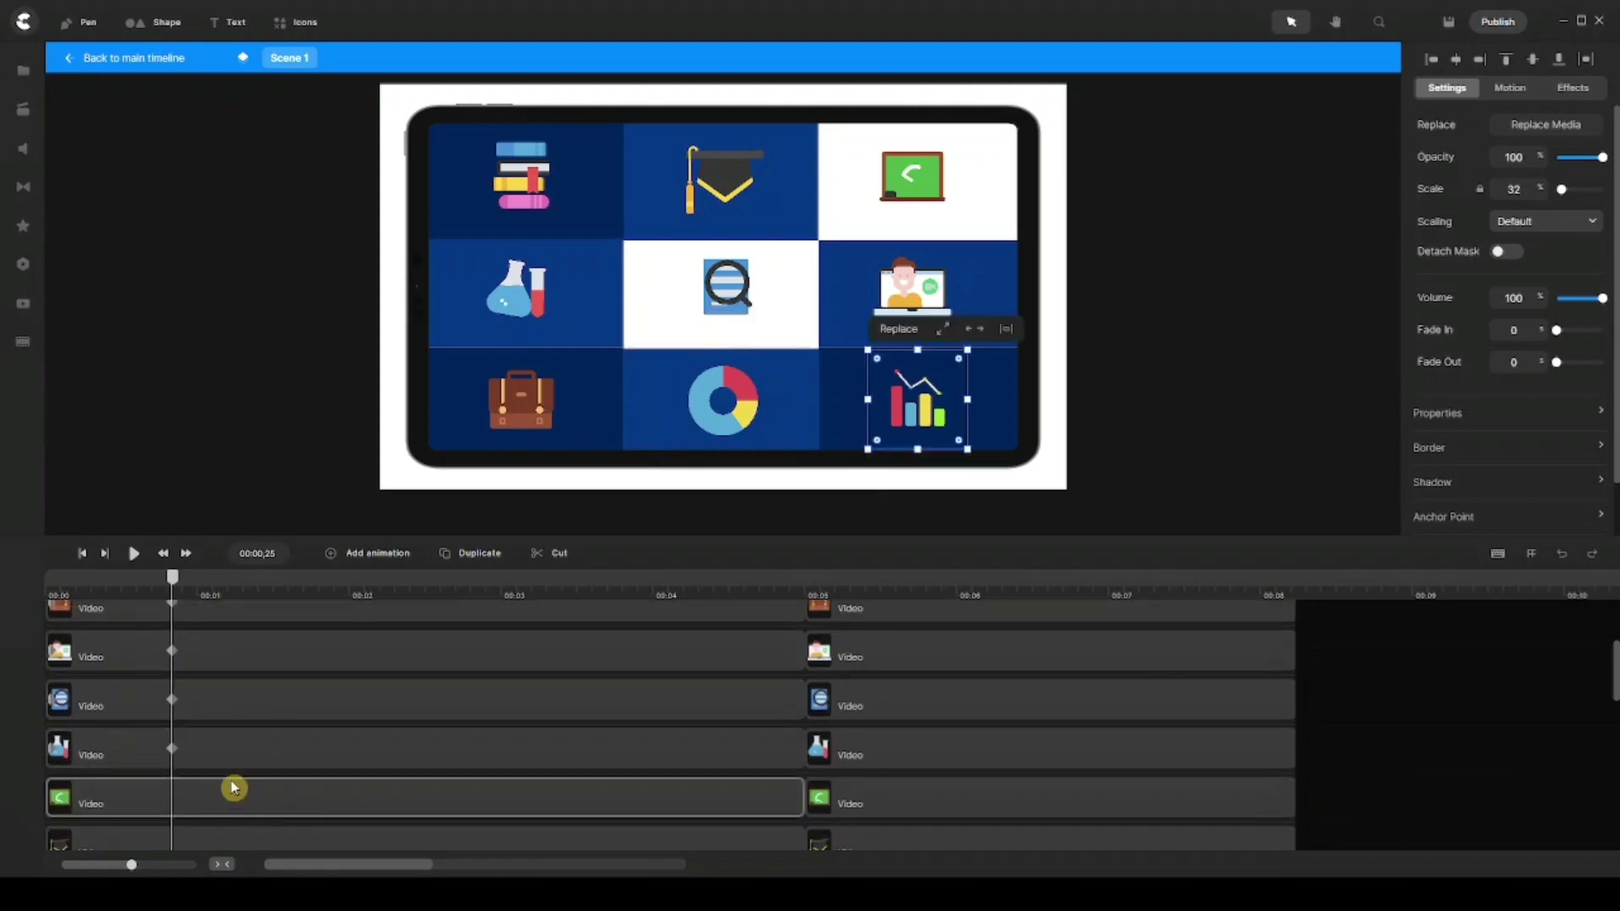
pyautogui.click(262, 799)
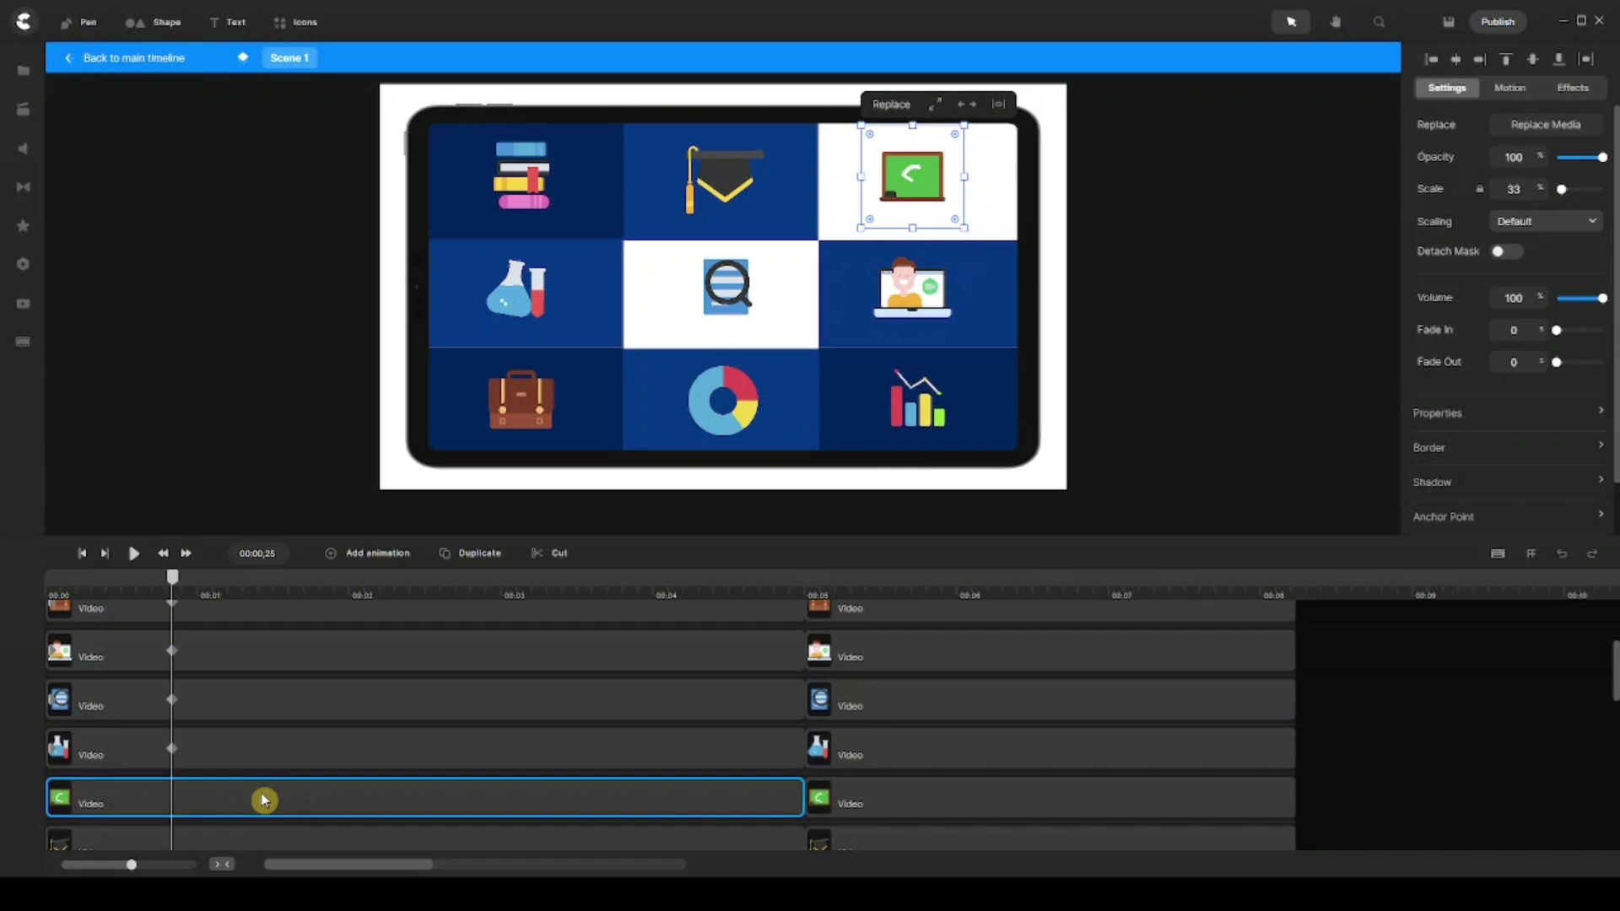
pyautogui.click(81, 554)
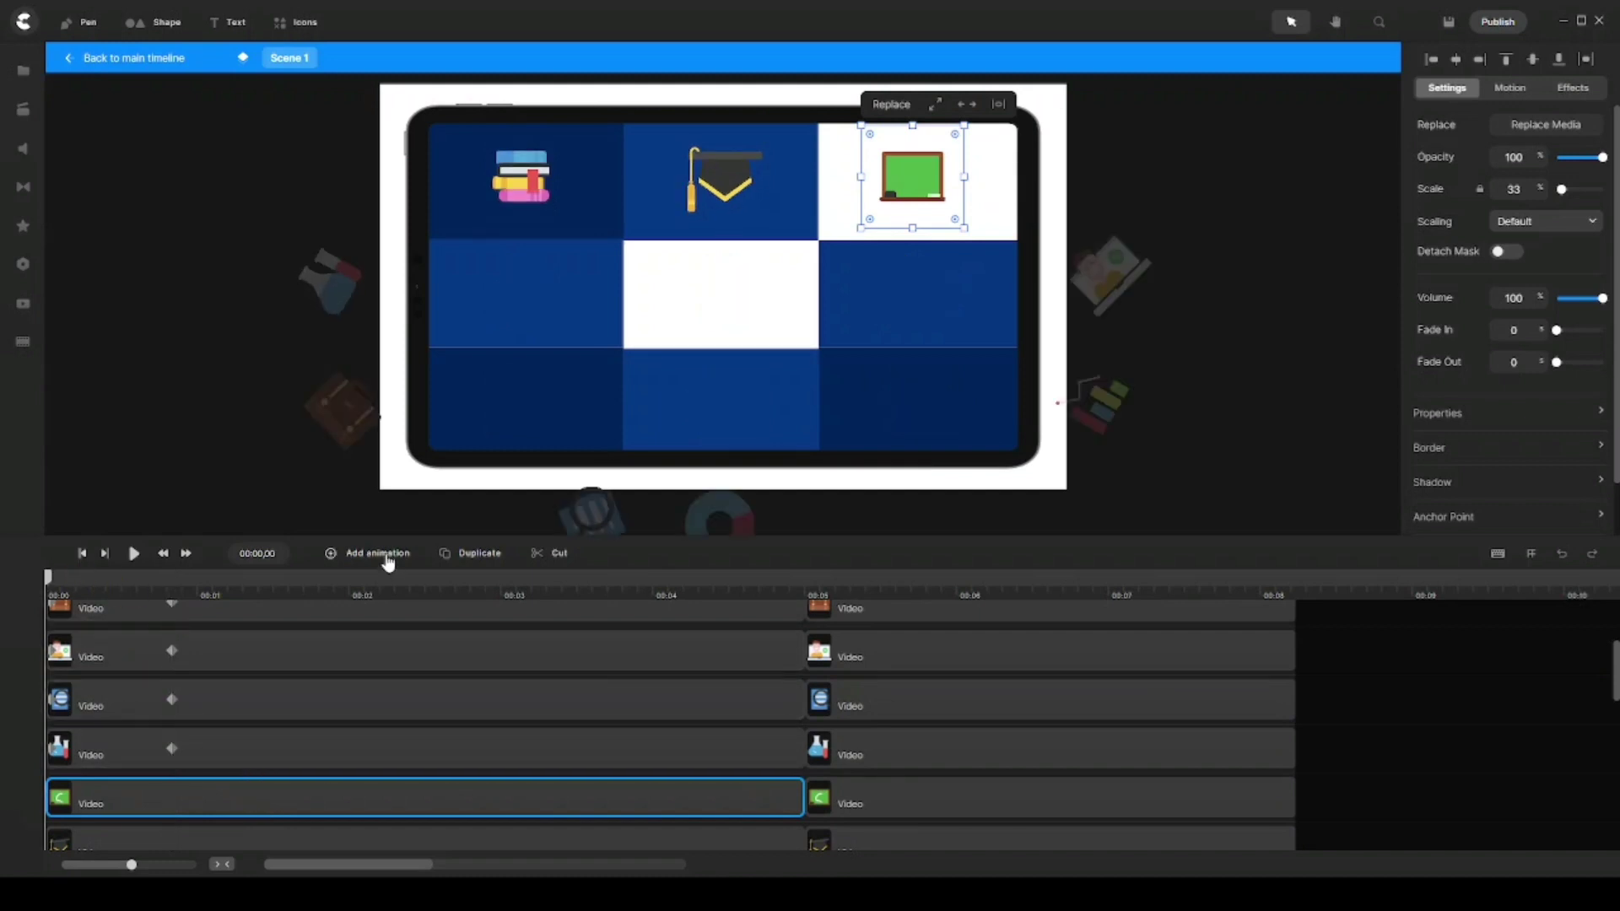
pyautogui.click(381, 557)
pyautogui.click(448, 326)
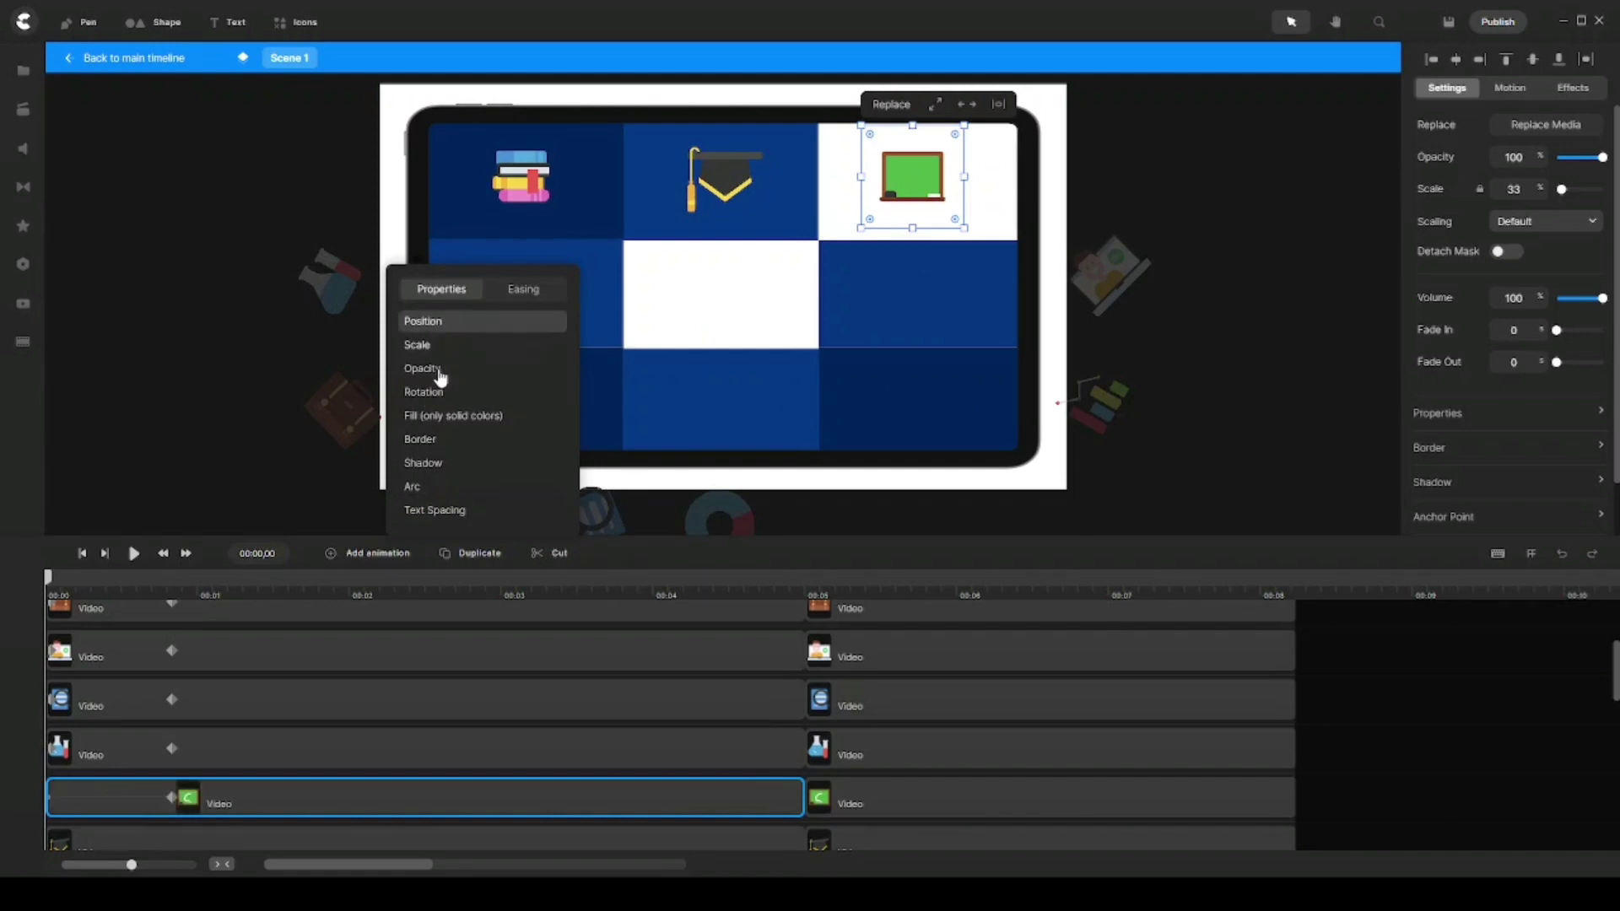
pyautogui.click(439, 391)
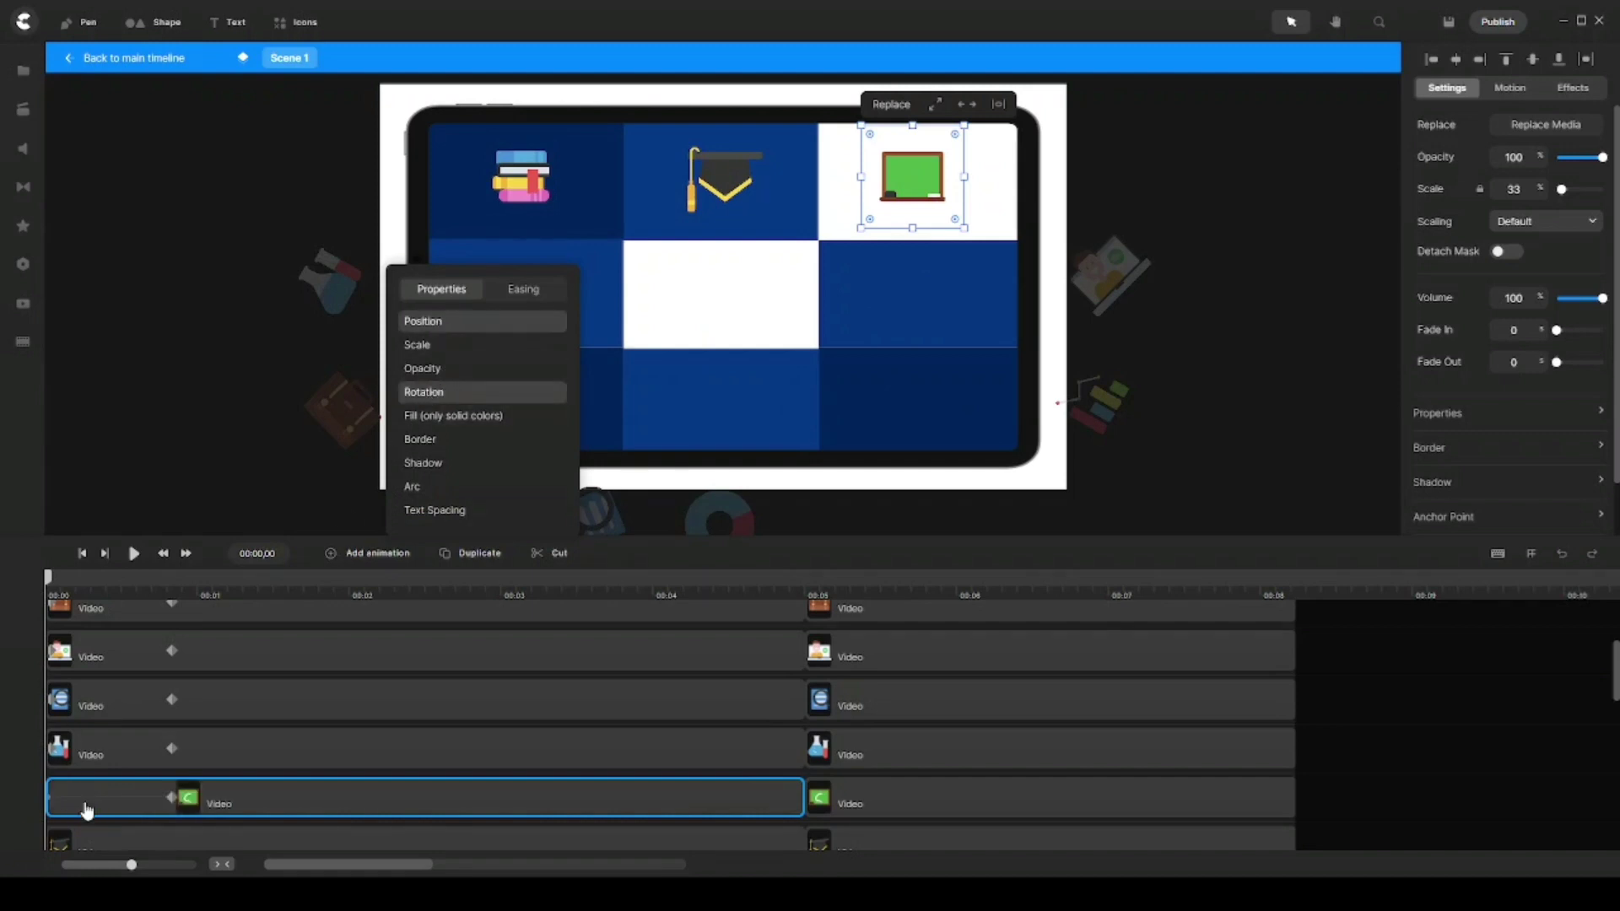
pyautogui.moveTo(89, 804); pyautogui.dragTo(92, 804)
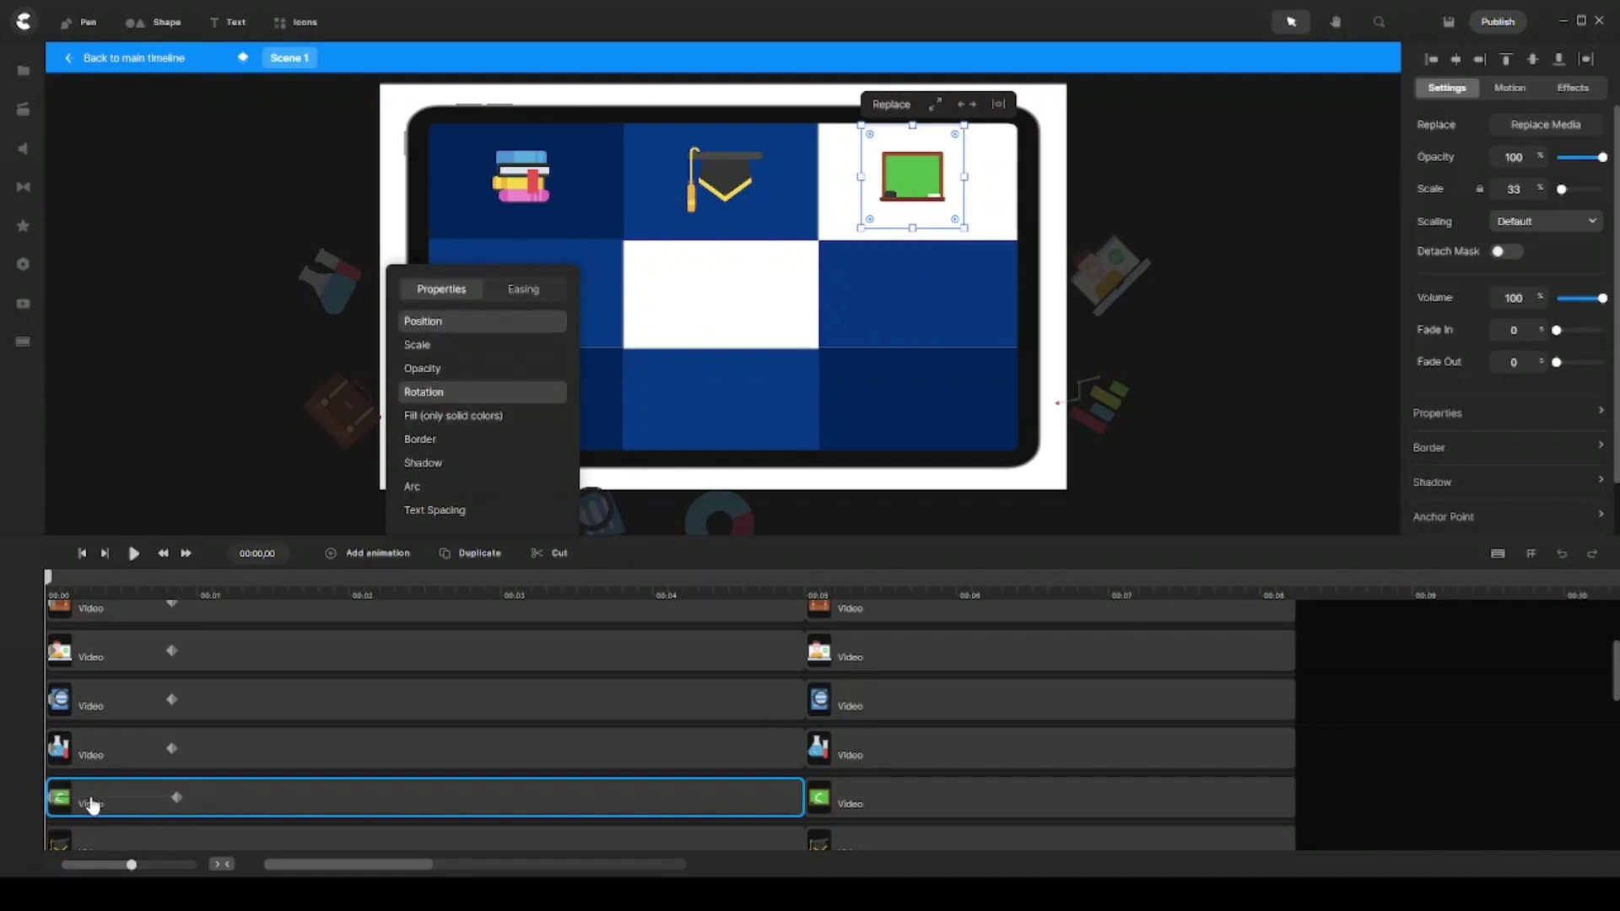
# At the chalkboard's first keyframe, rotate the icon and move it beyond the iPad's upper-right corner
pyautogui.click(63, 807)
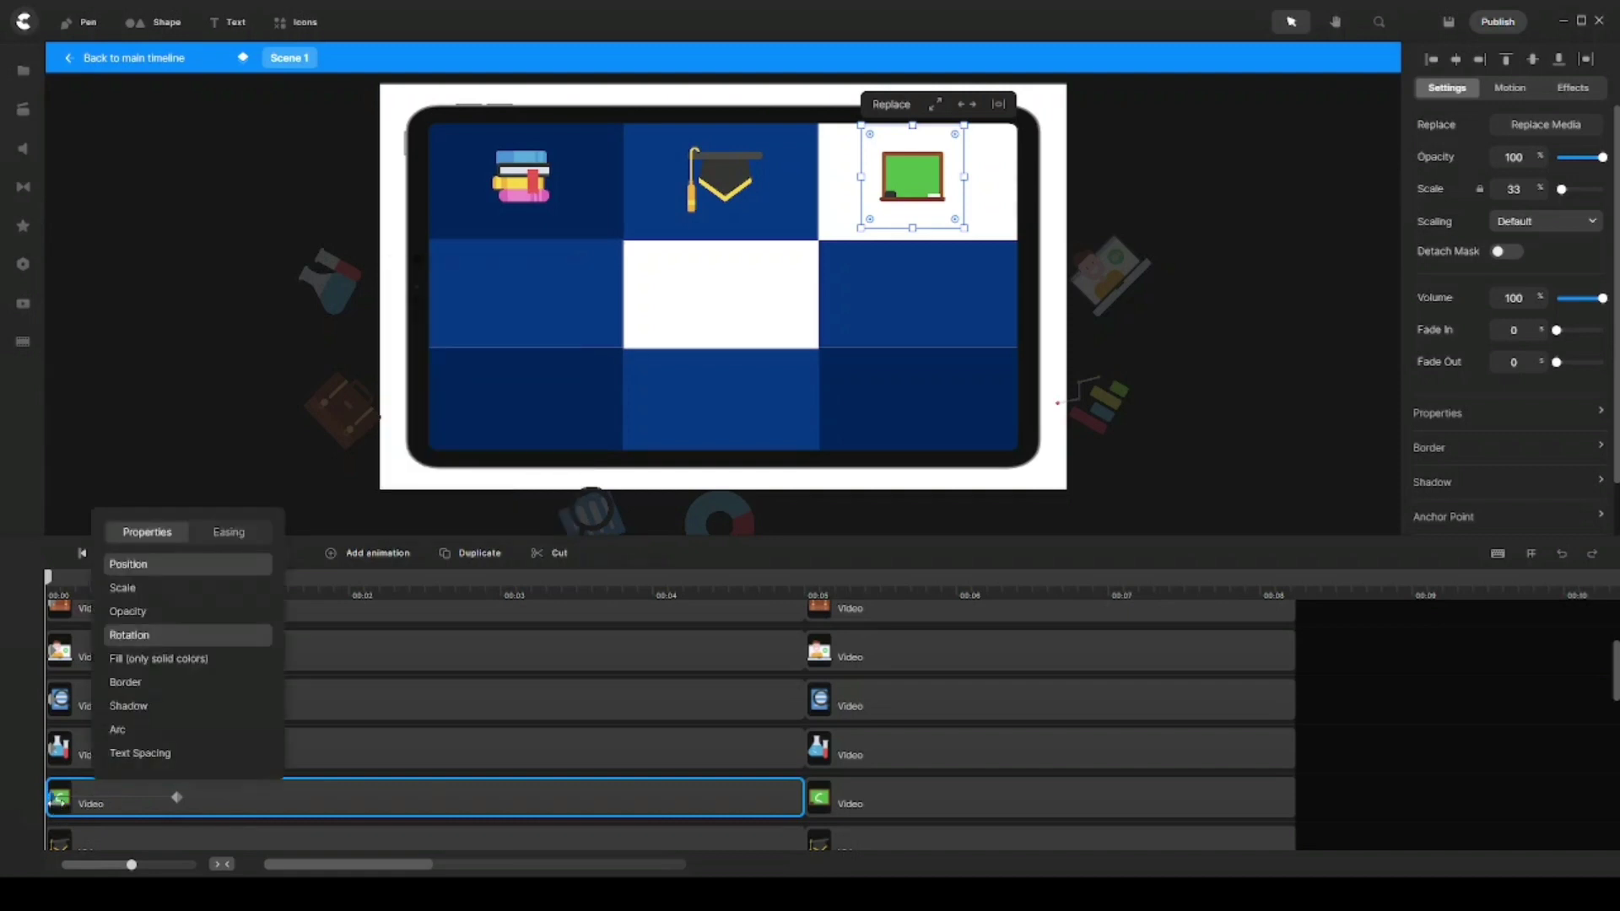
pyautogui.click(57, 798)
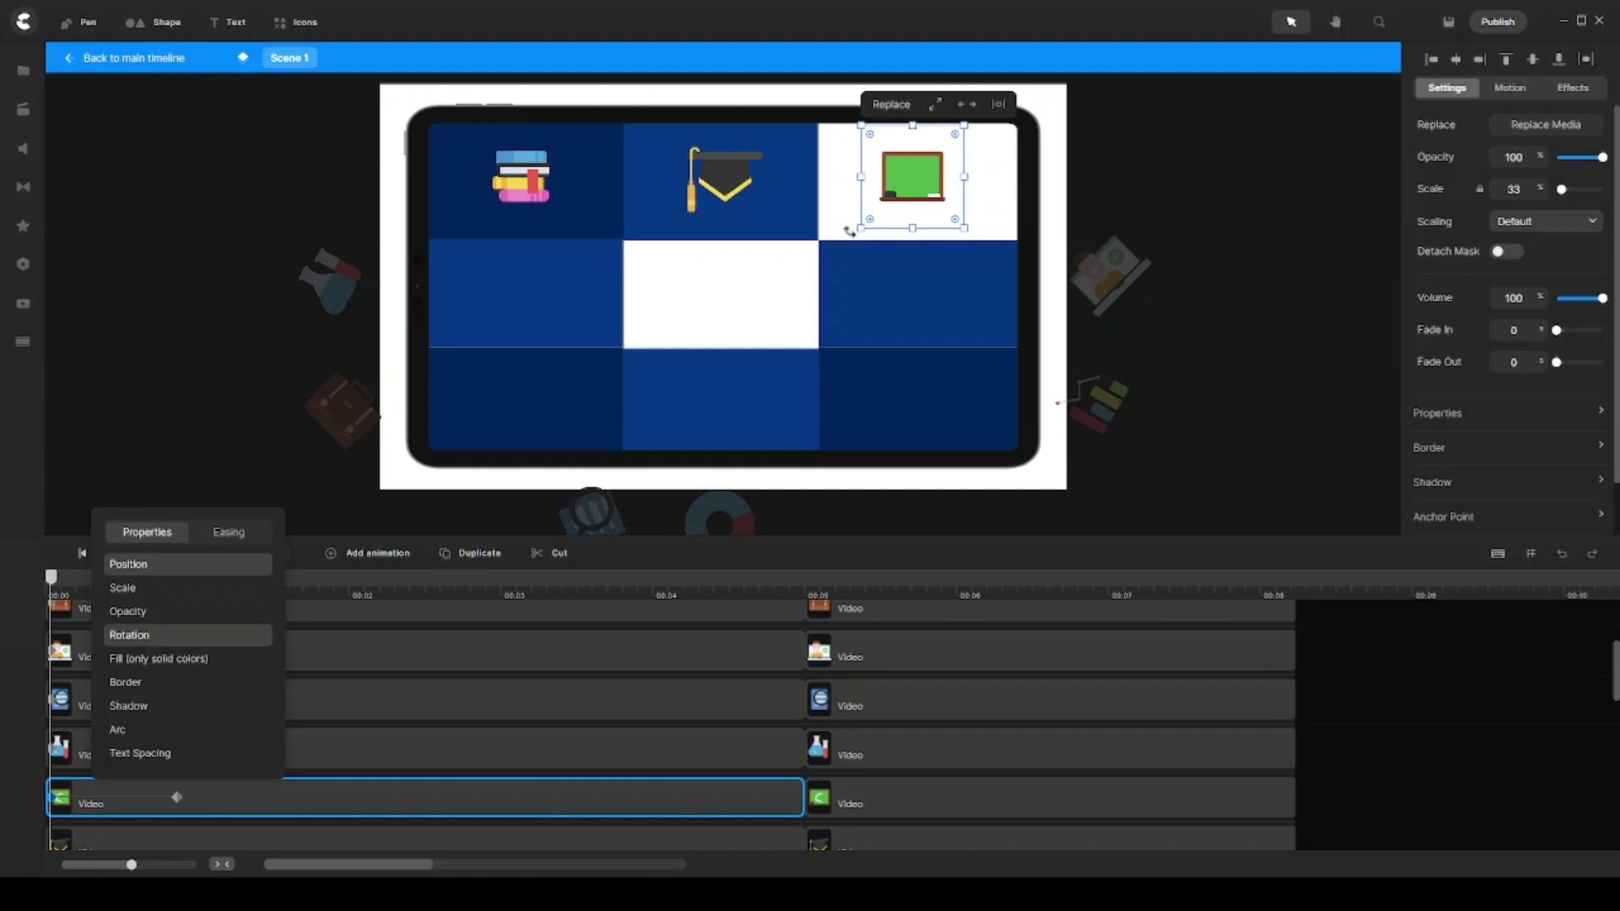
pyautogui.moveTo(849, 231); pyautogui.dragTo(935, 259)
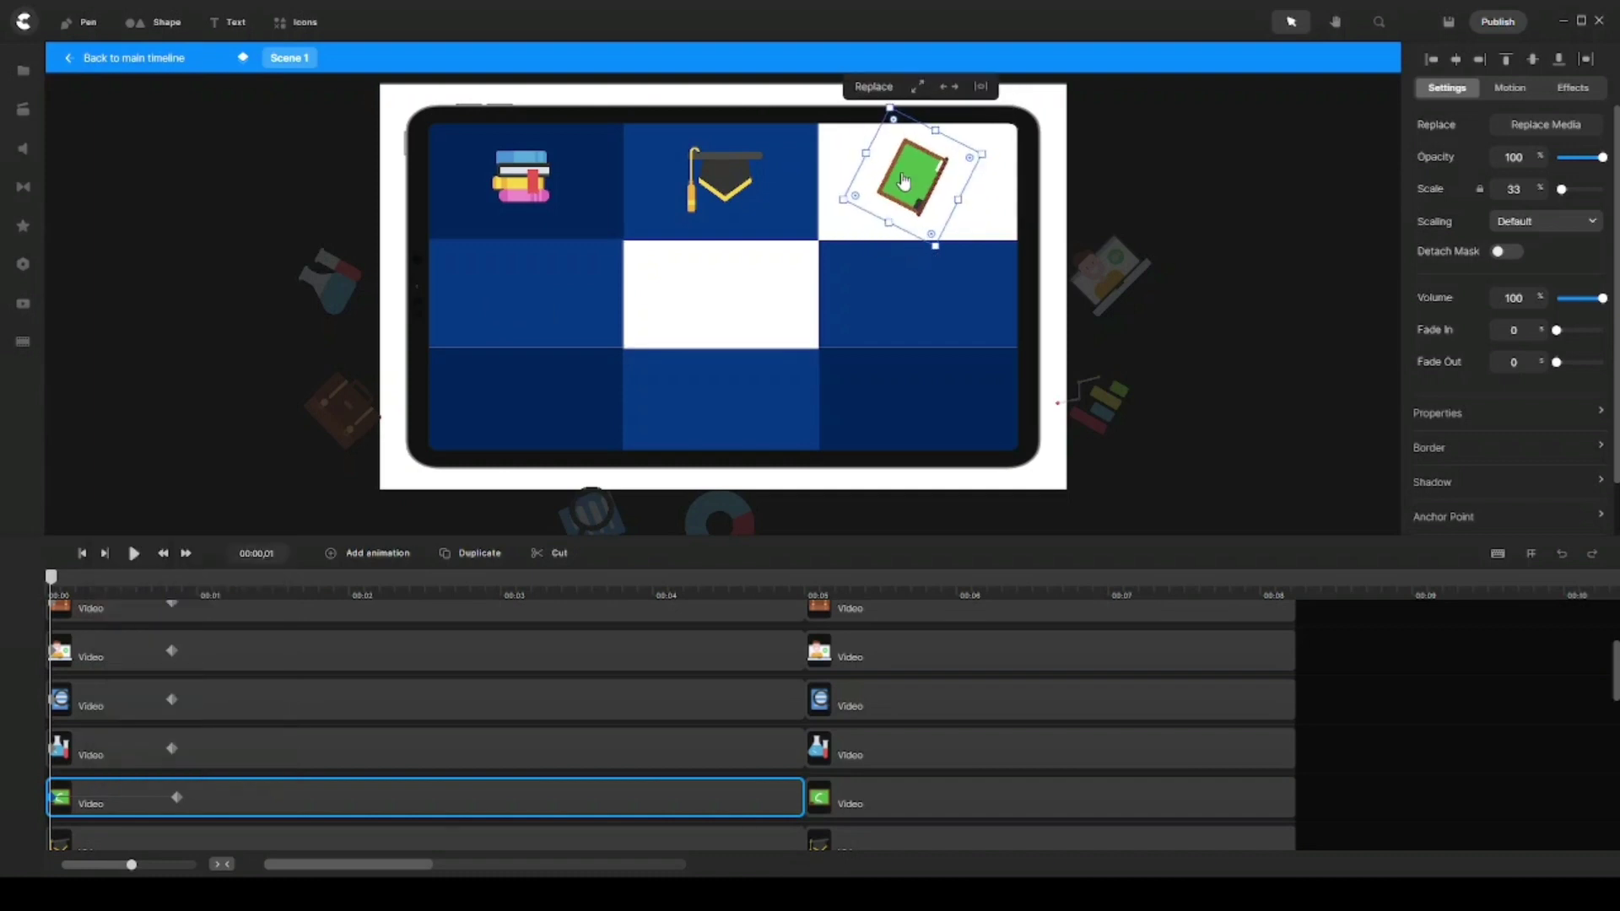
pyautogui.moveTo(904, 180); pyautogui.dragTo(1082, 134)
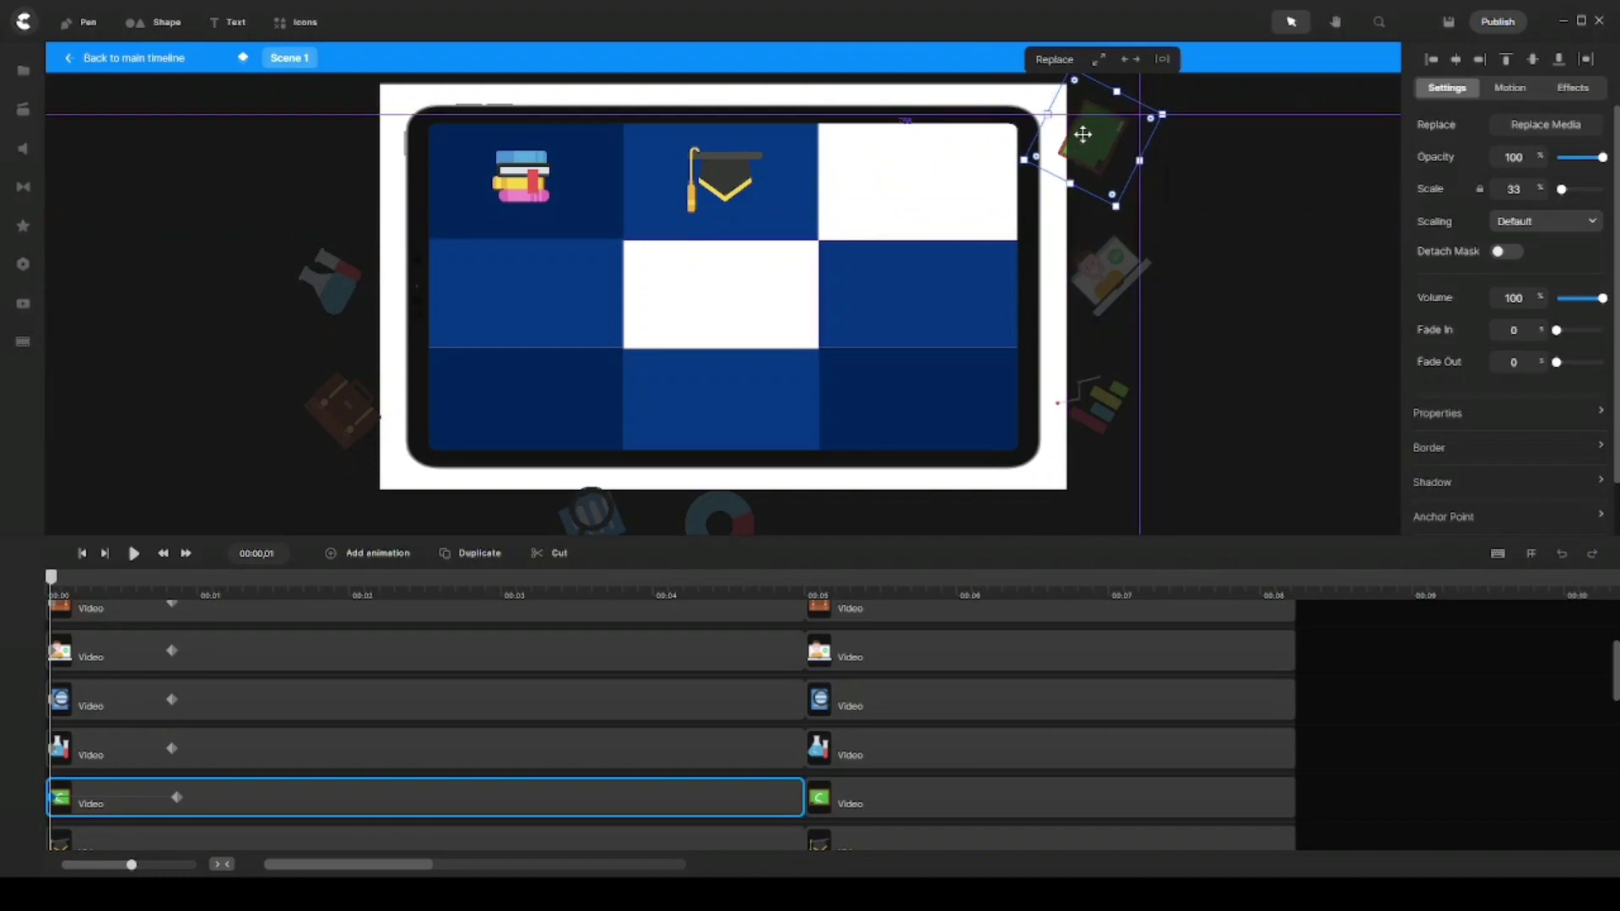
# Move the chalkboard's end keyframe to 00:00,25, in line with the other icons' end keyframes
pyautogui.click(176, 797)
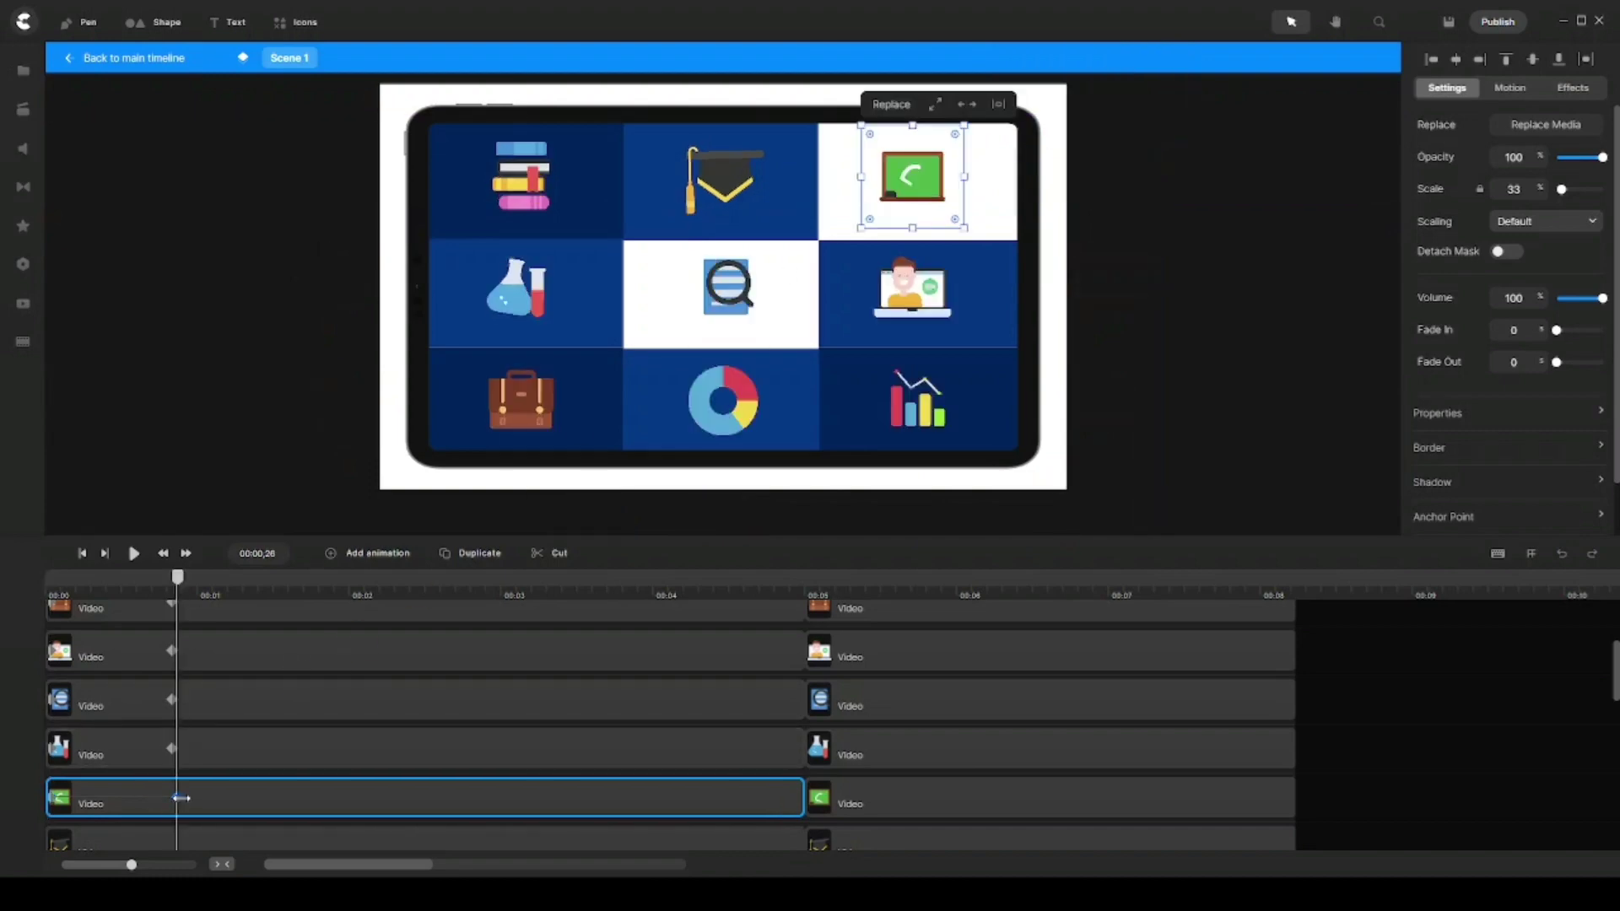
pyautogui.moveTo(180, 800); pyautogui.dragTo(174, 802)
pyautogui.click(170, 604)
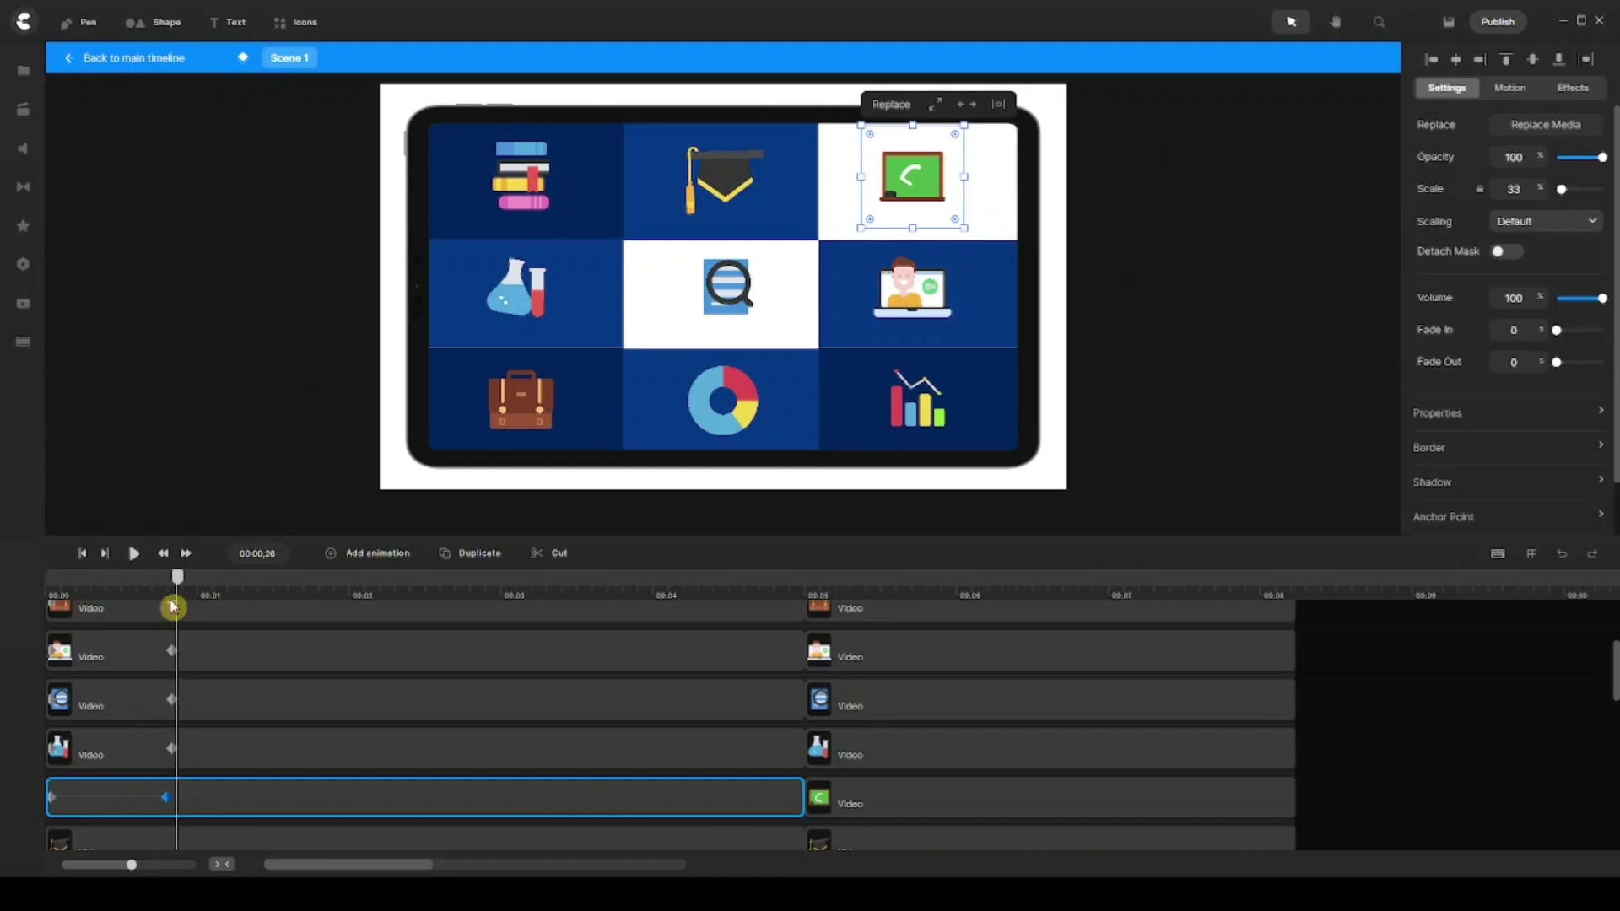
pyautogui.click(167, 791)
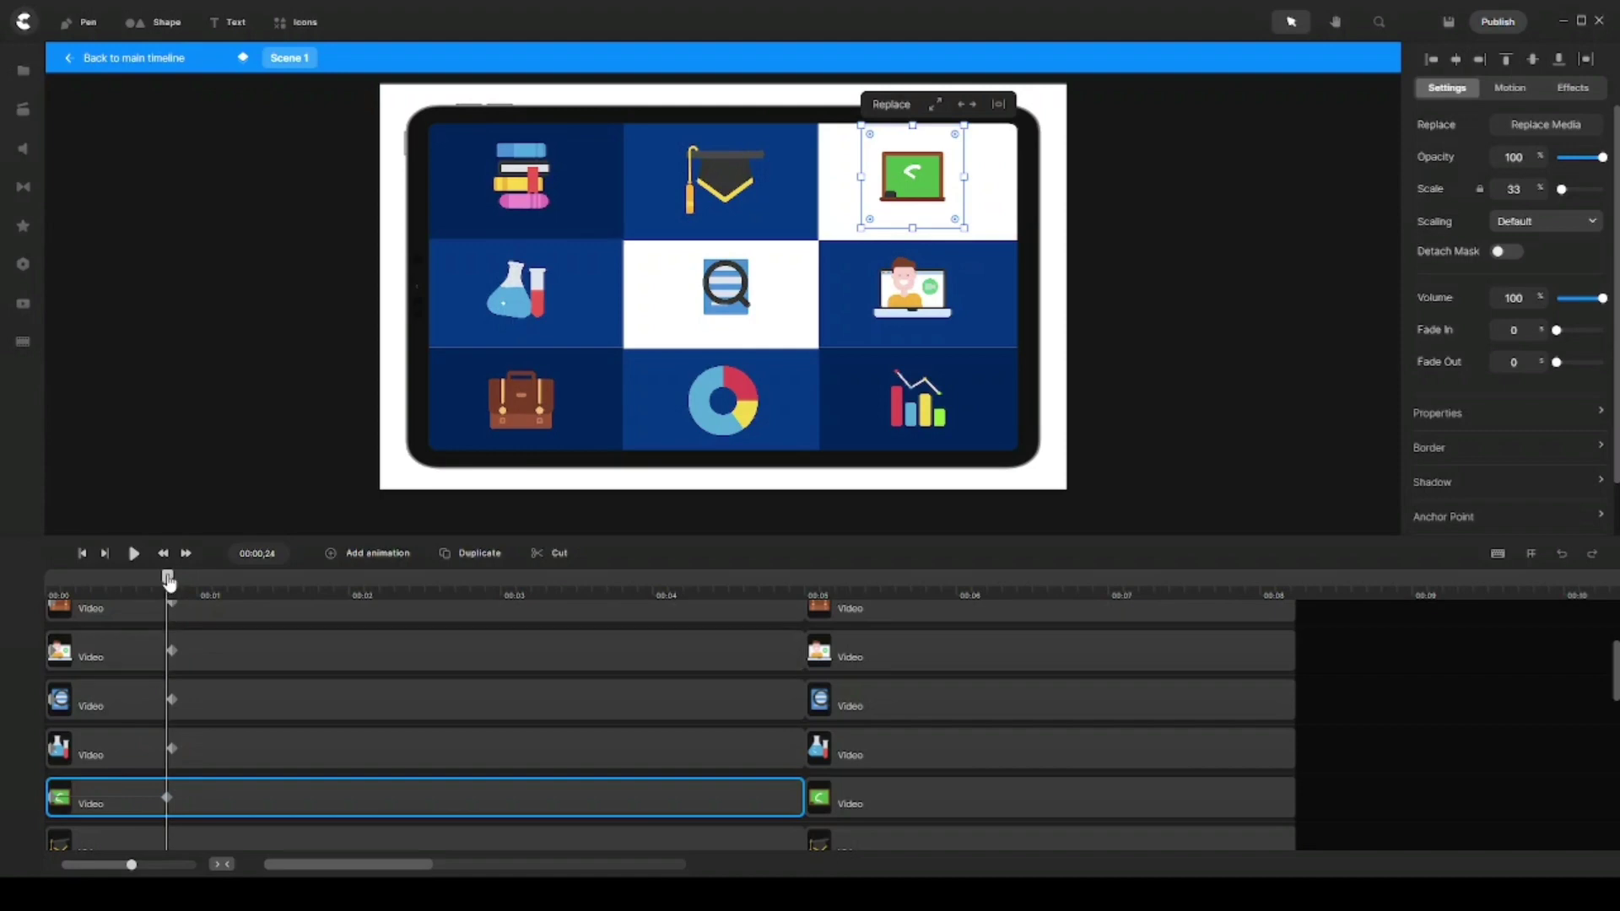
pyautogui.moveTo(171, 583); pyautogui.dragTo(175, 582)
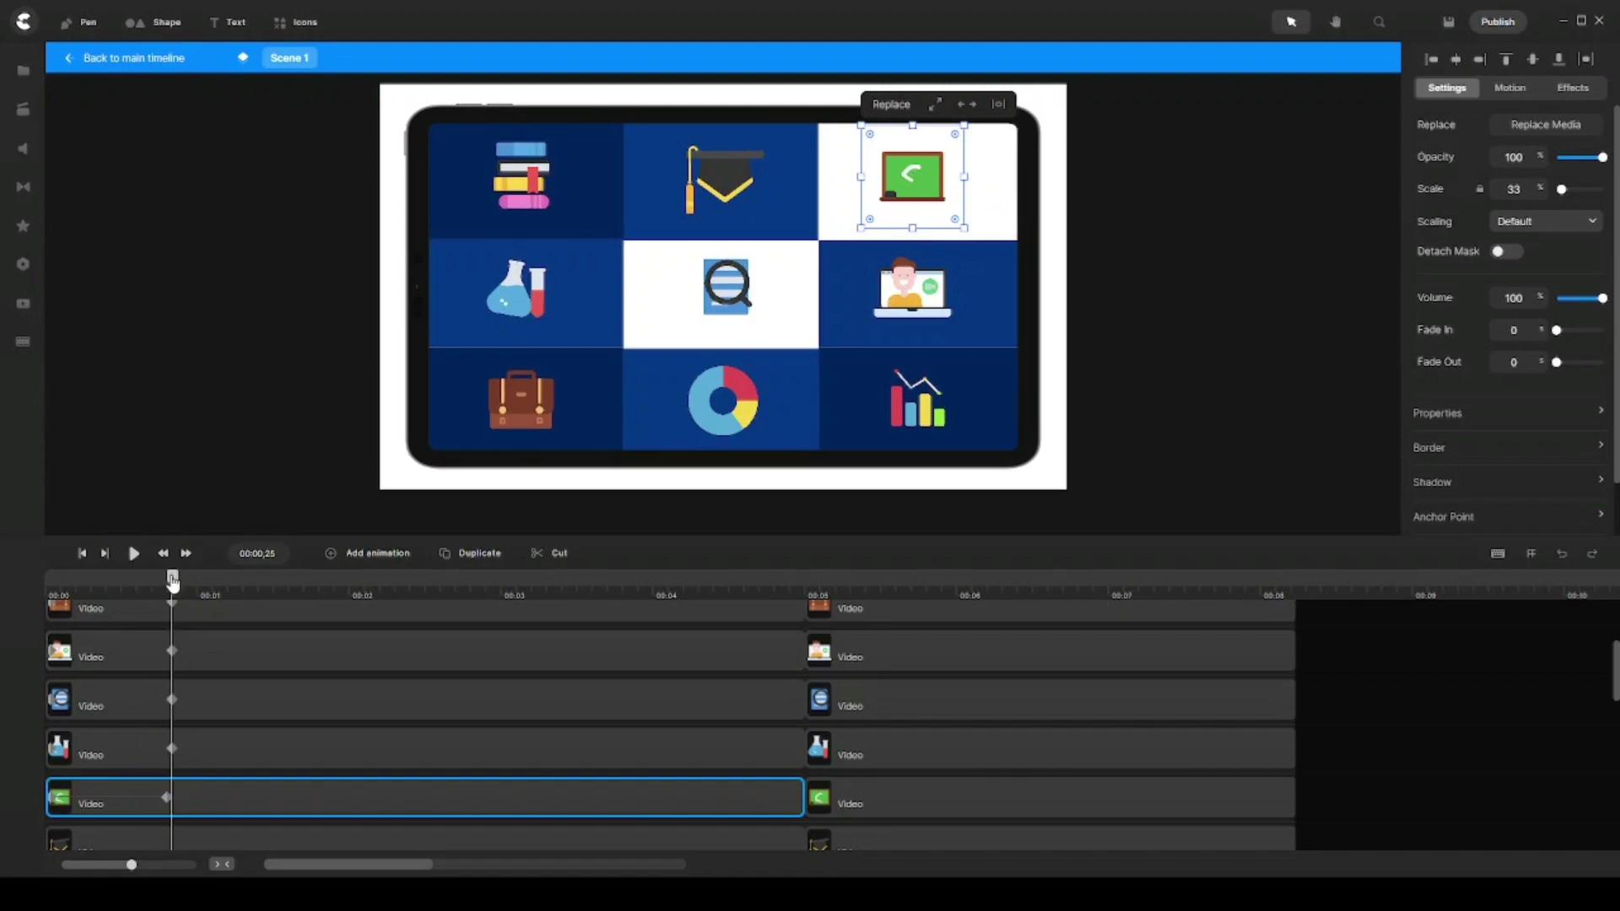
pyautogui.click(169, 799)
pyautogui.click(173, 744)
# From the timeline start, add a Position and Rotation animation to the first graduation cap clip and shift it to end at 00:00,26
pyautogui.scroll(-3, 253, 770)
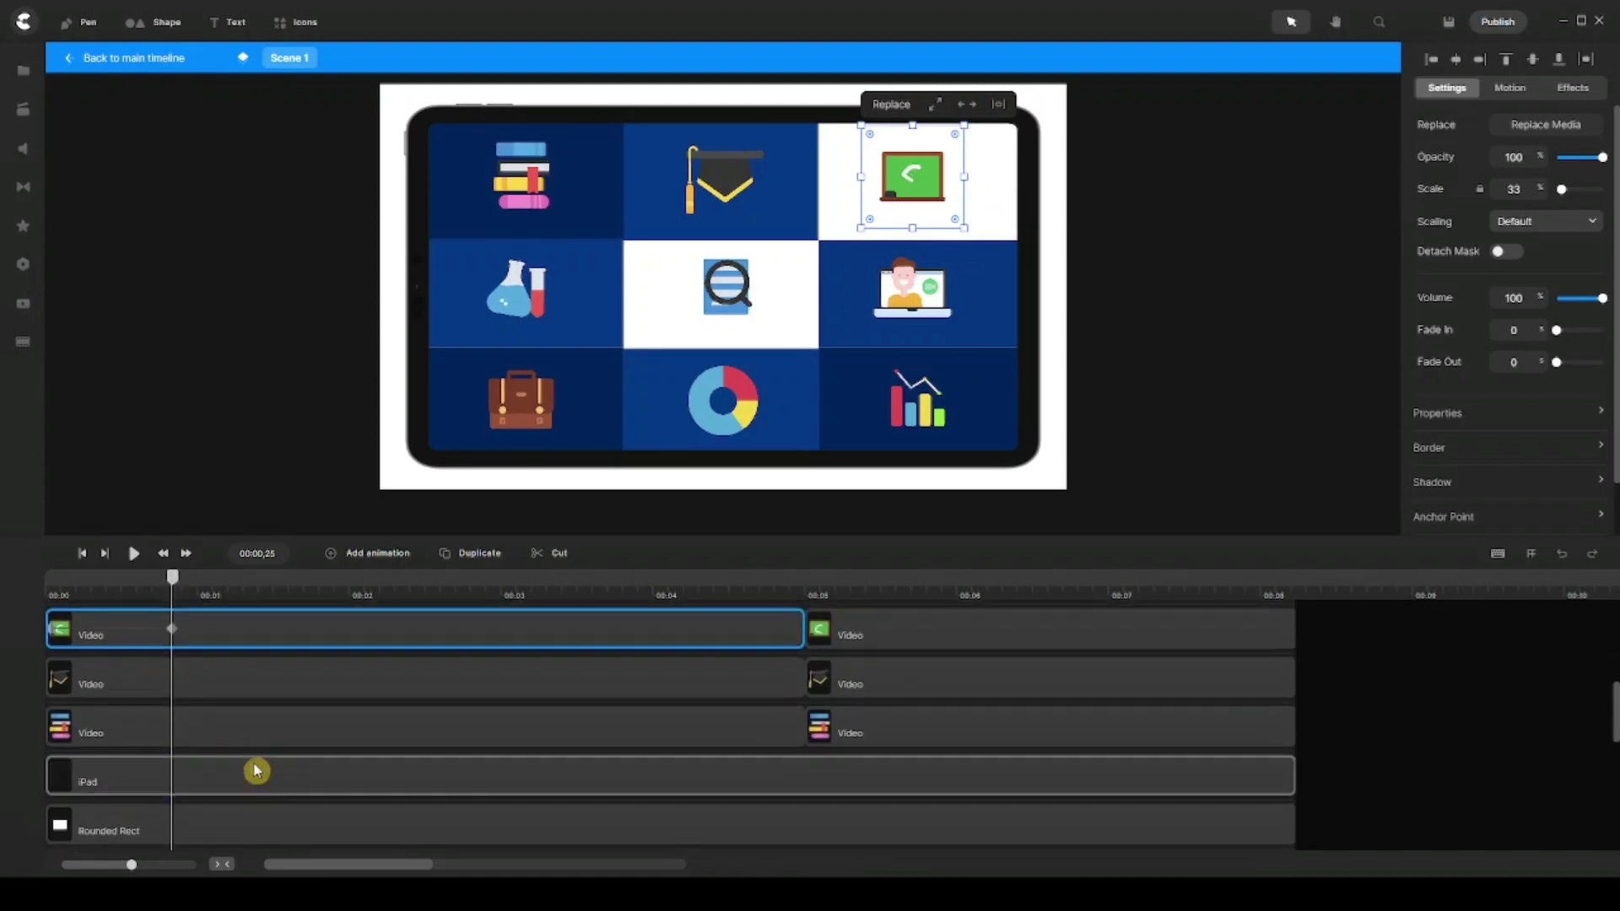
pyautogui.click(270, 684)
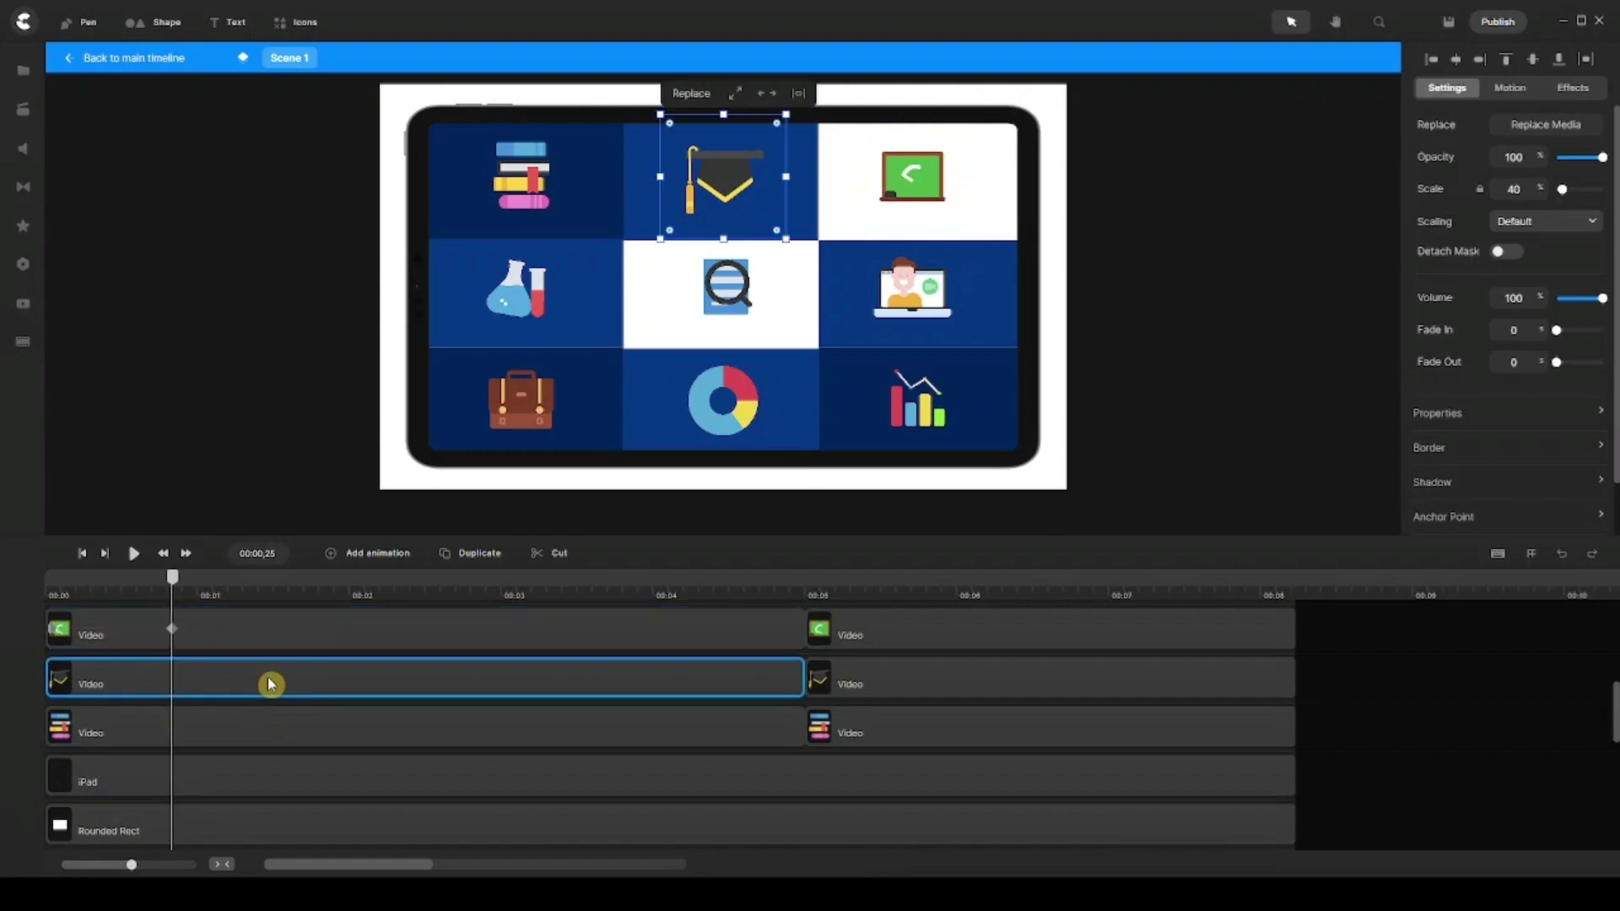
pyautogui.click(83, 554)
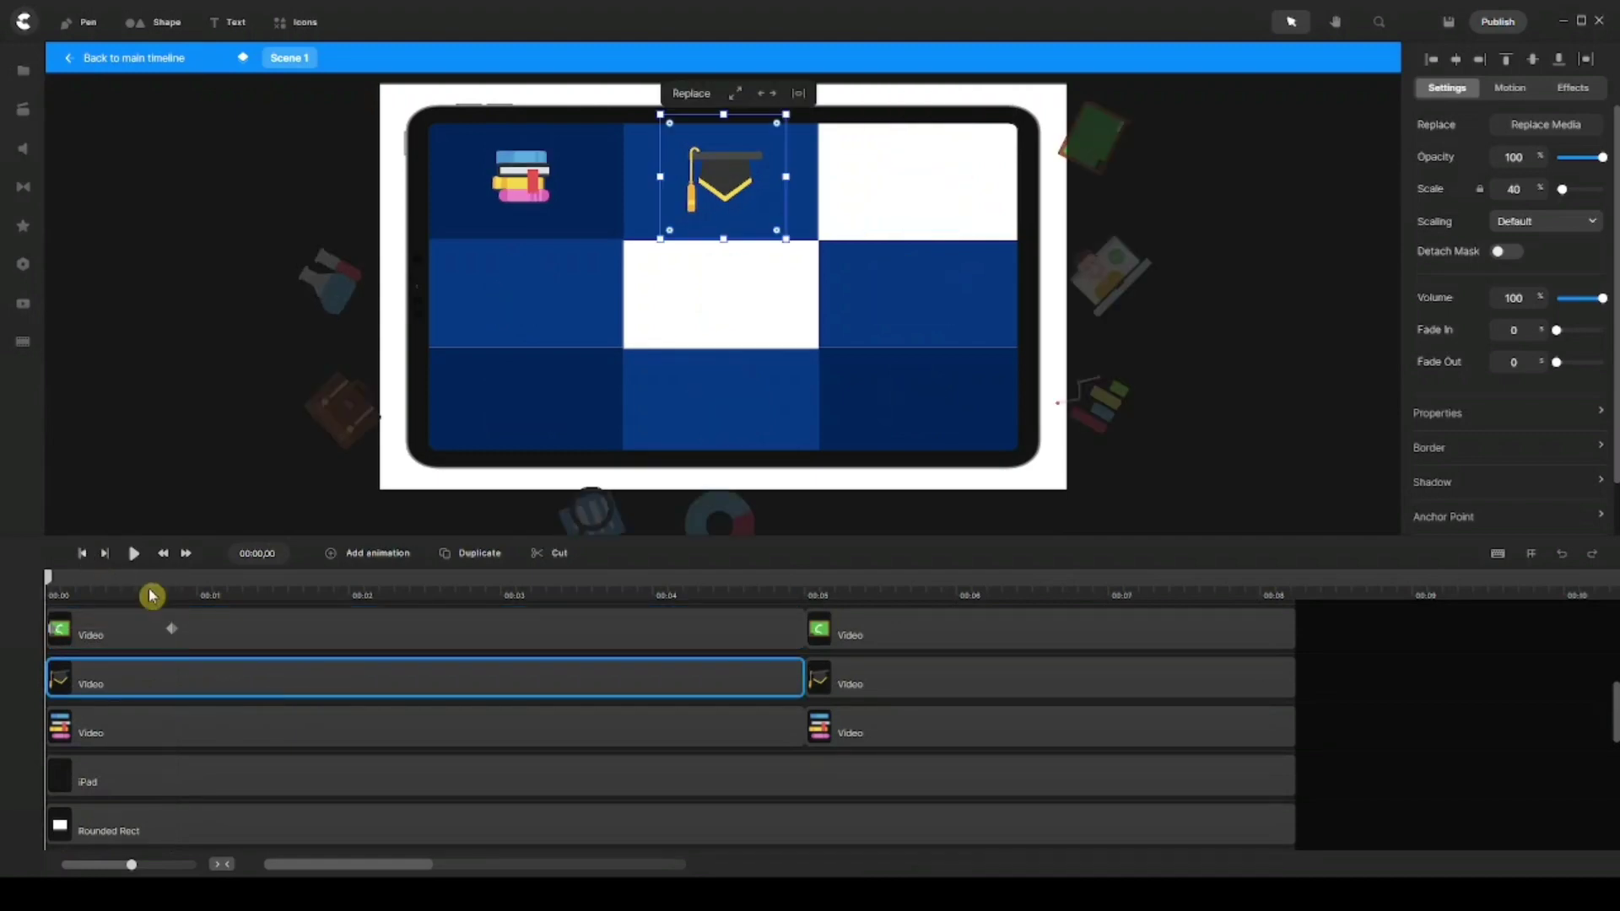
pyautogui.click(371, 555)
pyautogui.click(411, 323)
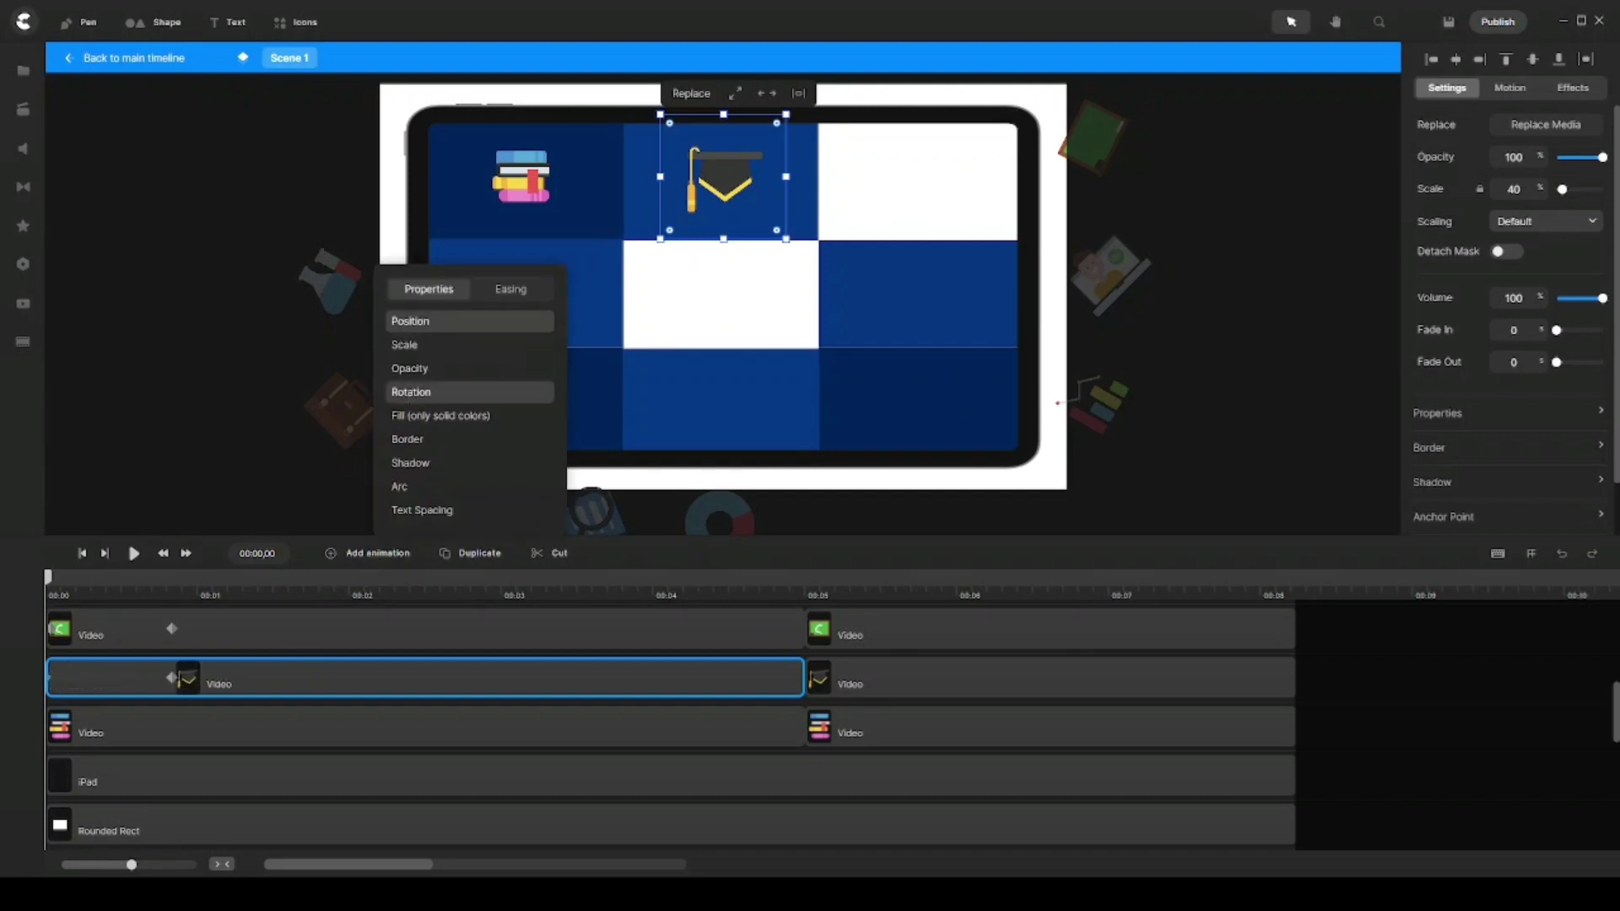
pyautogui.click(113, 679)
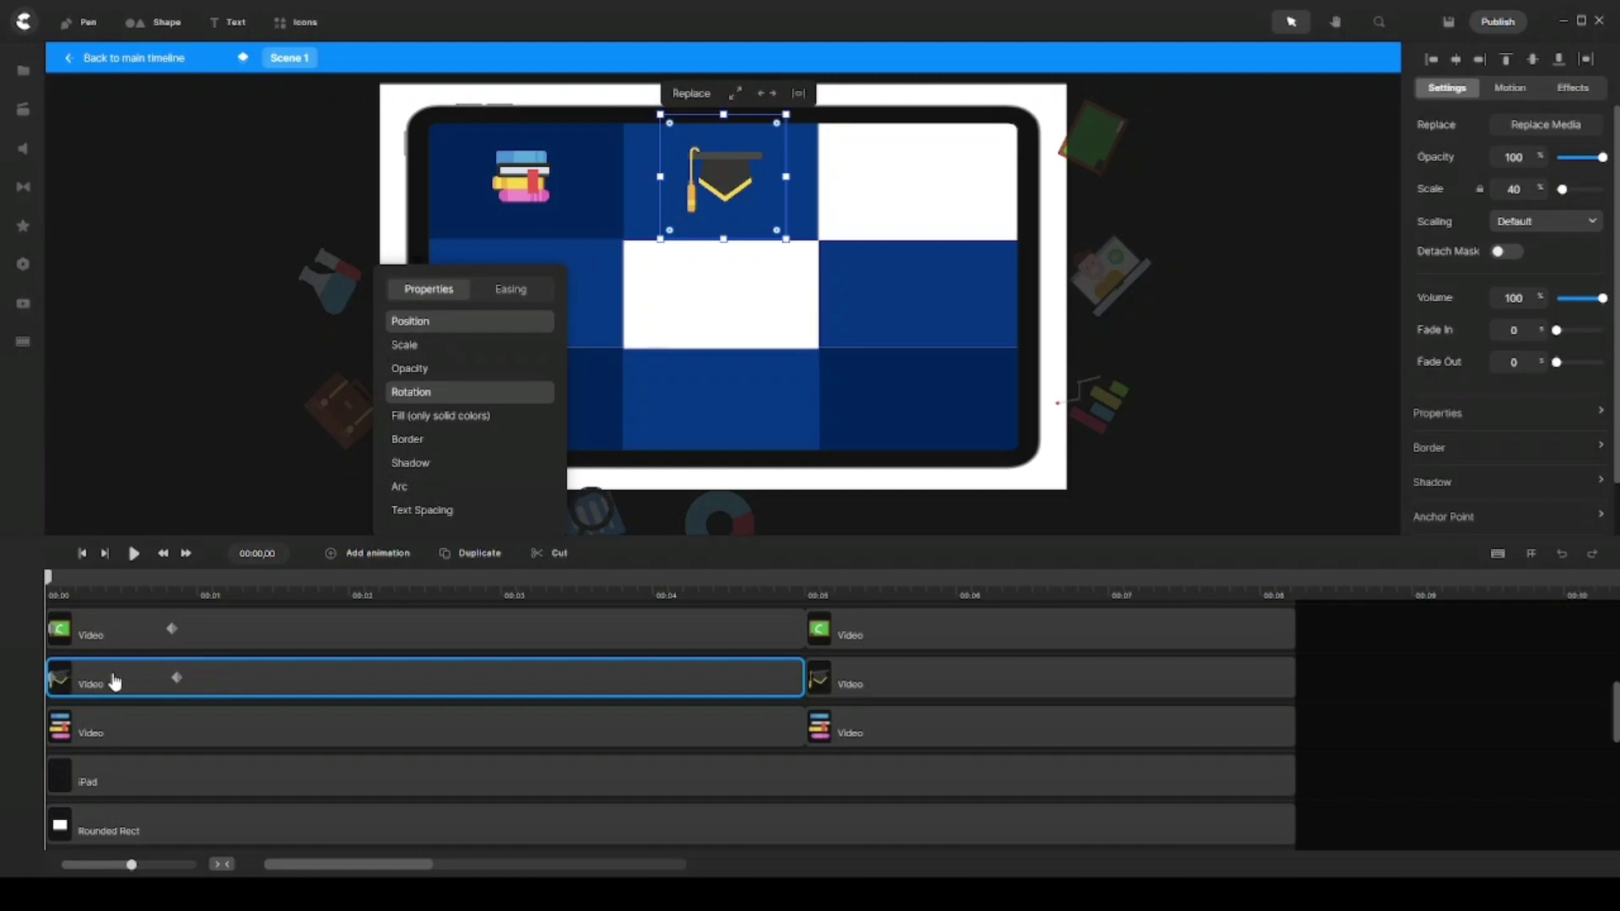
# At the graduation cap's first keyframe, rotate the icon about 45 degrees and move it above the iPad
pyautogui.click(65, 686)
pyautogui.click(61, 688)
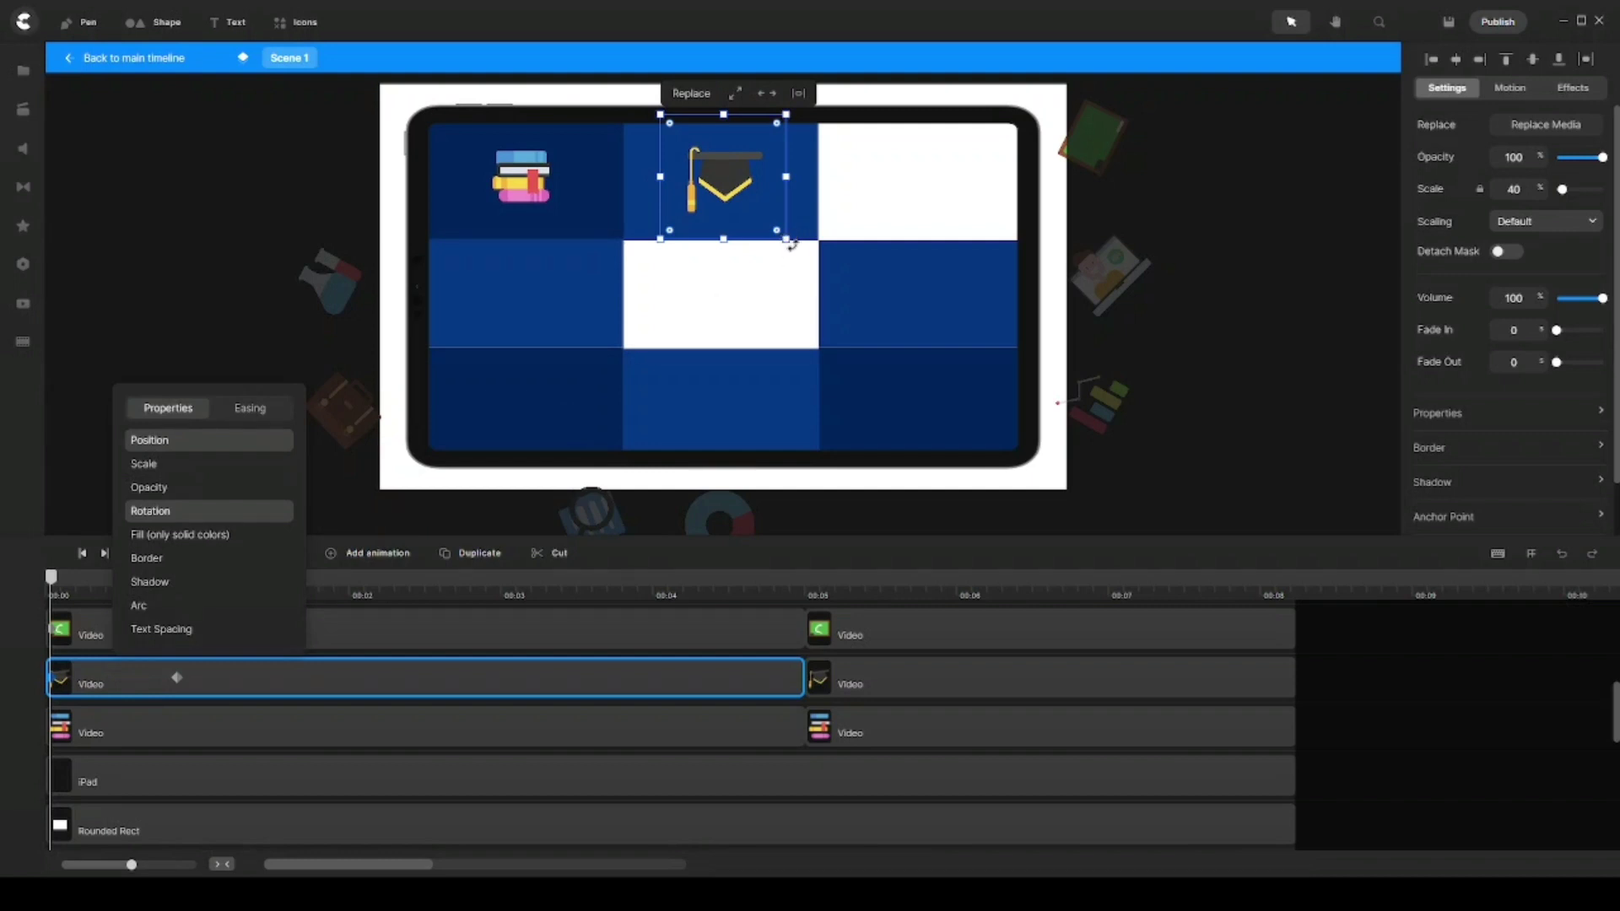
pyautogui.moveTo(792, 245); pyautogui.dragTo(838, 172)
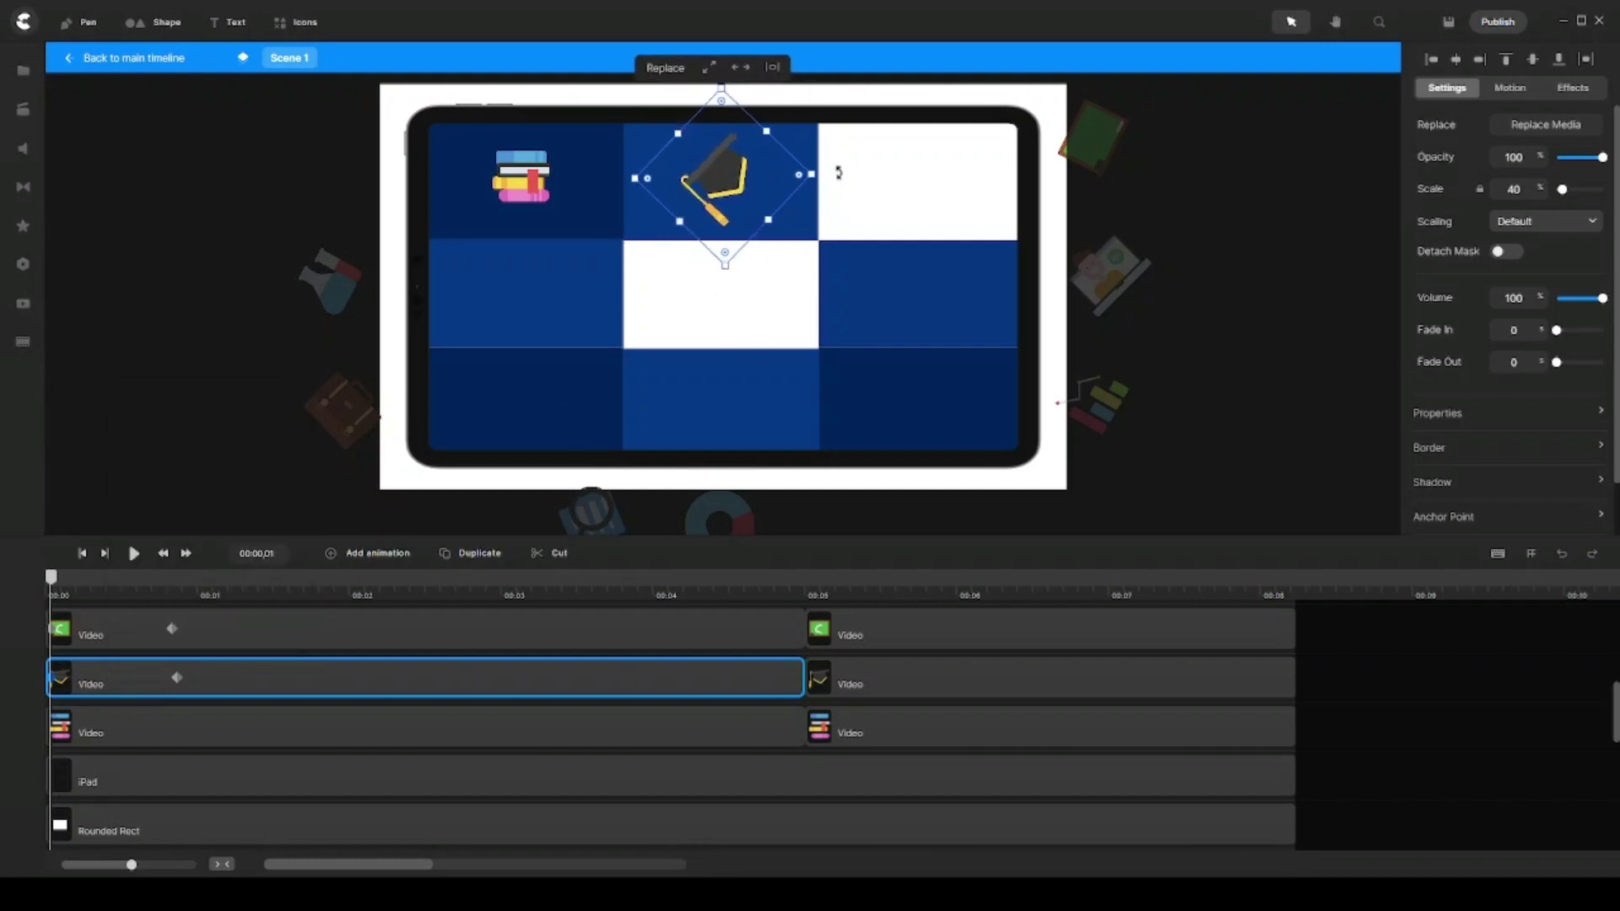
pyautogui.moveTo(732, 204); pyautogui.dragTo(728, 67)
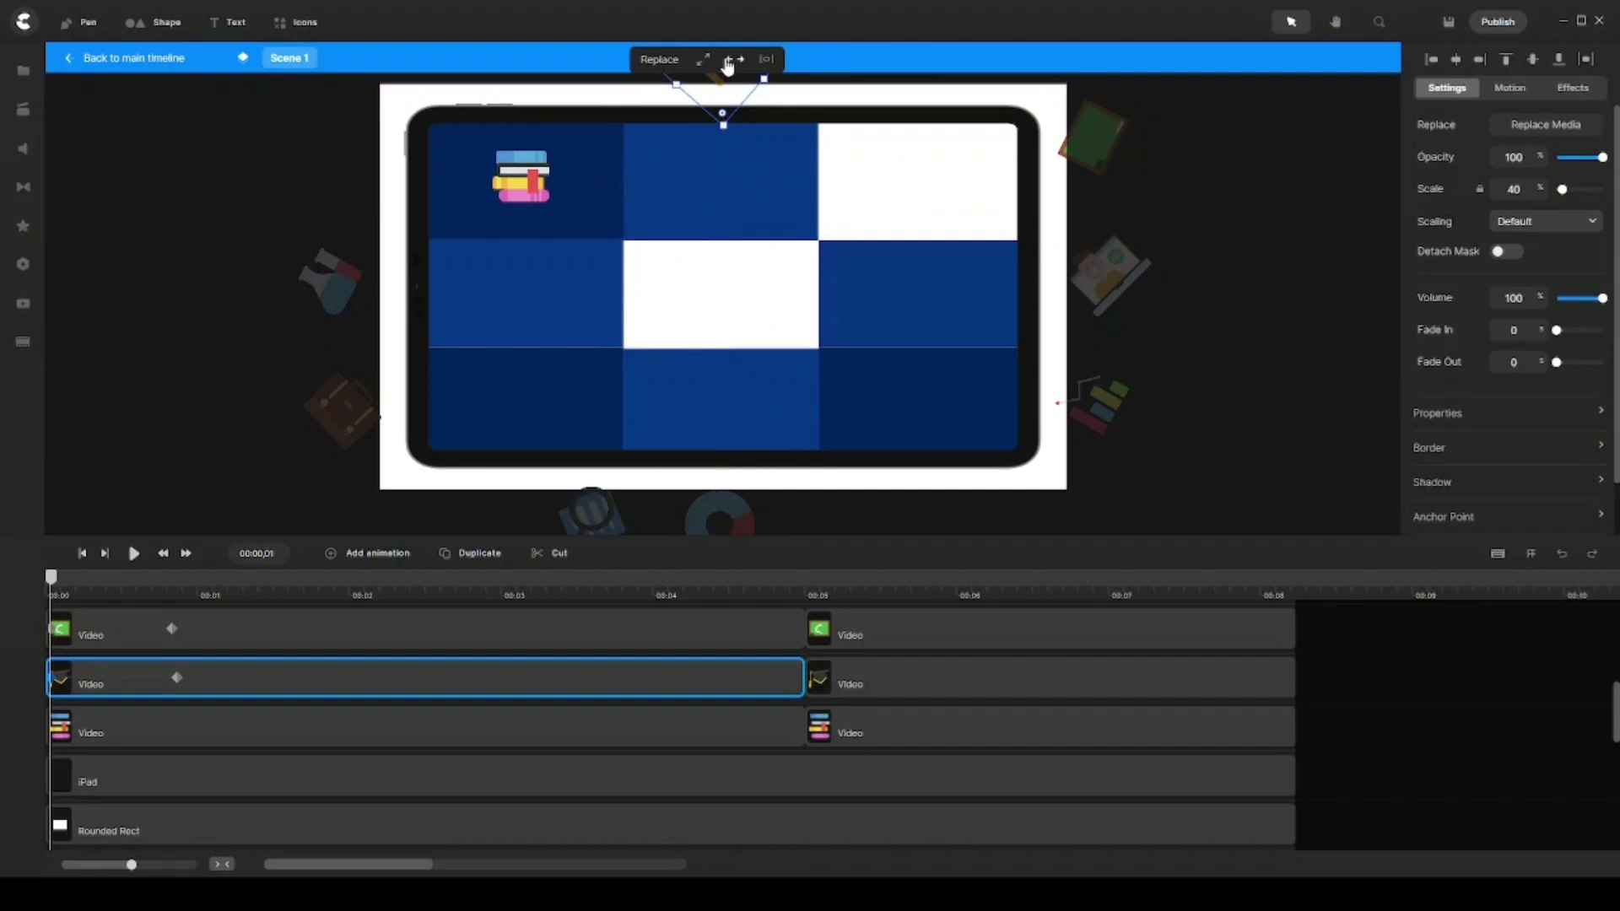
# Move the graduation cap's end keyframe to 00:00,25, in line with the chalkboard's end keyframe
pyautogui.click(179, 678)
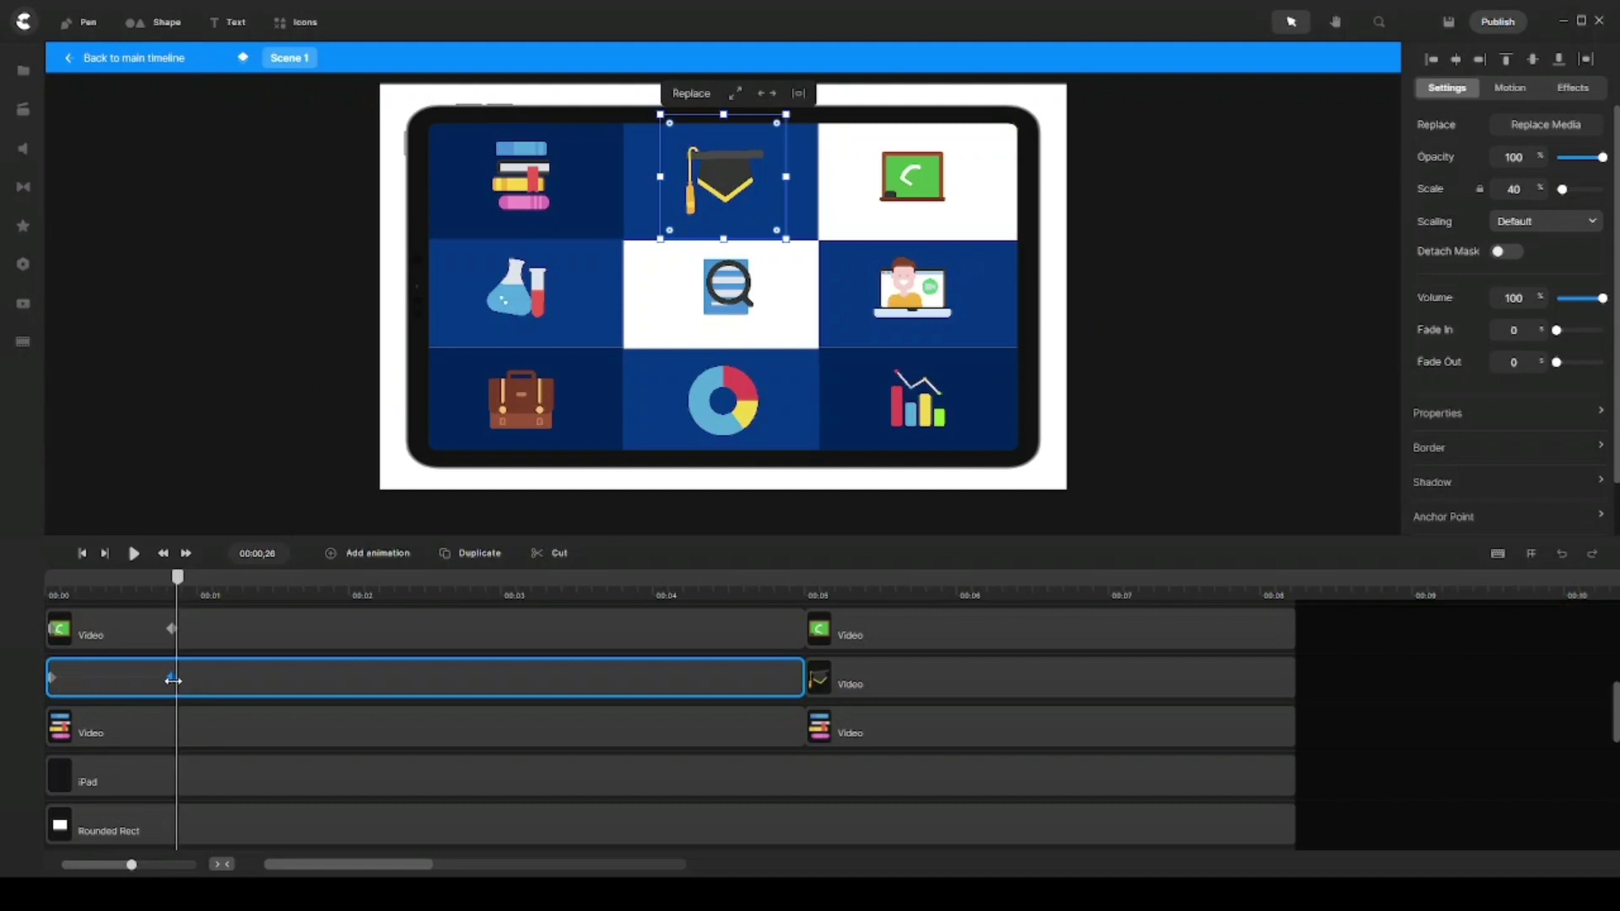
pyautogui.click(168, 724)
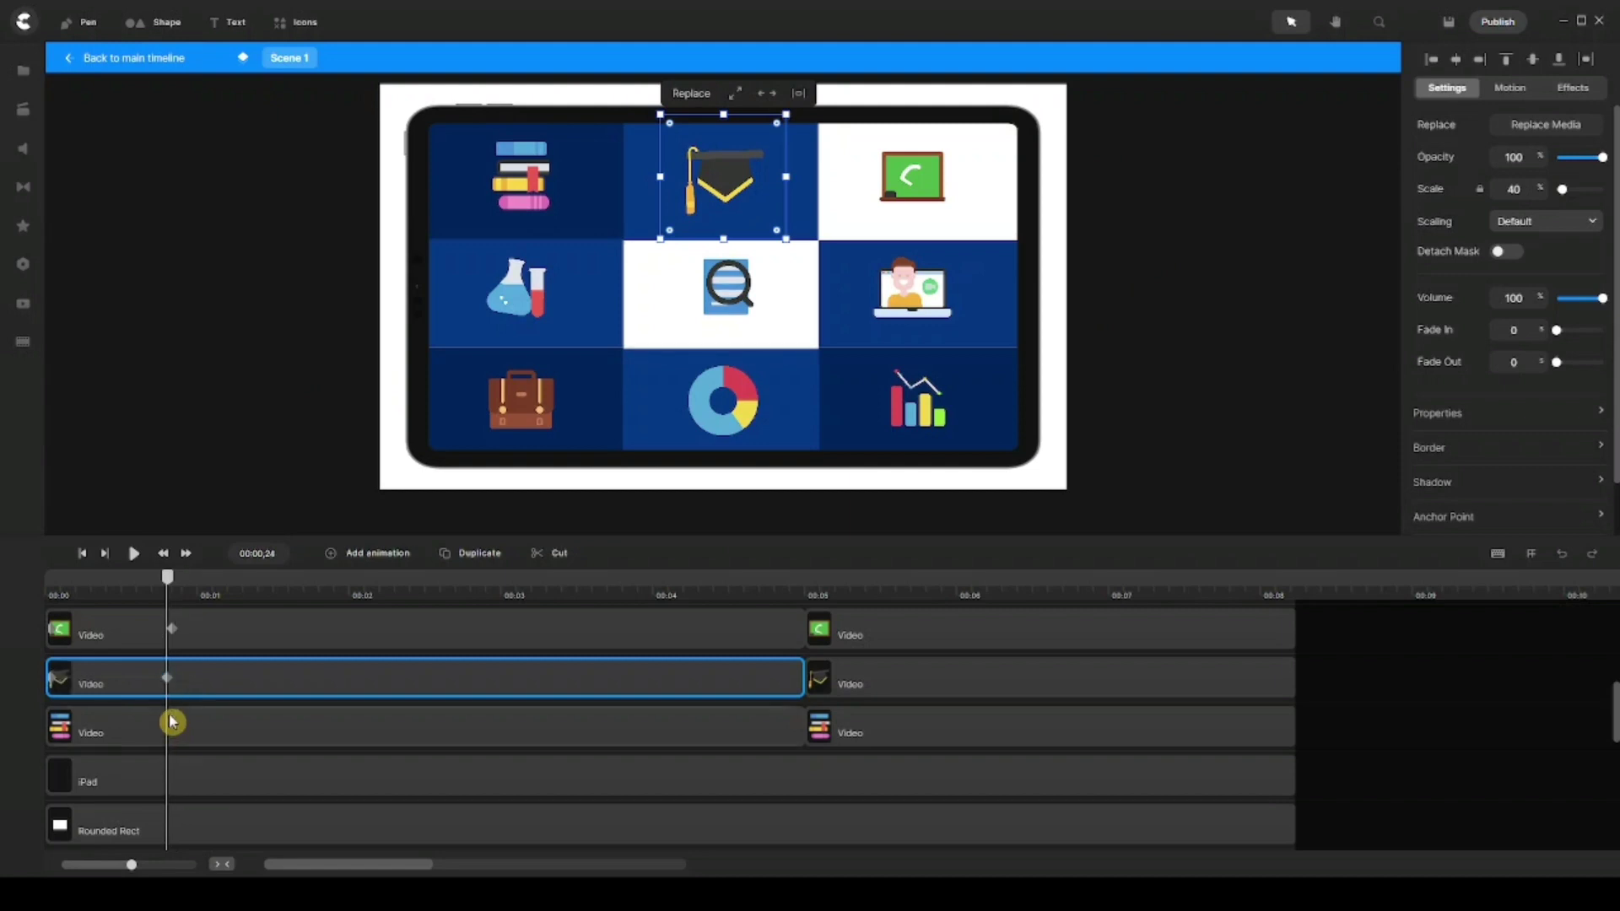
pyautogui.click(168, 680)
pyautogui.click(171, 680)
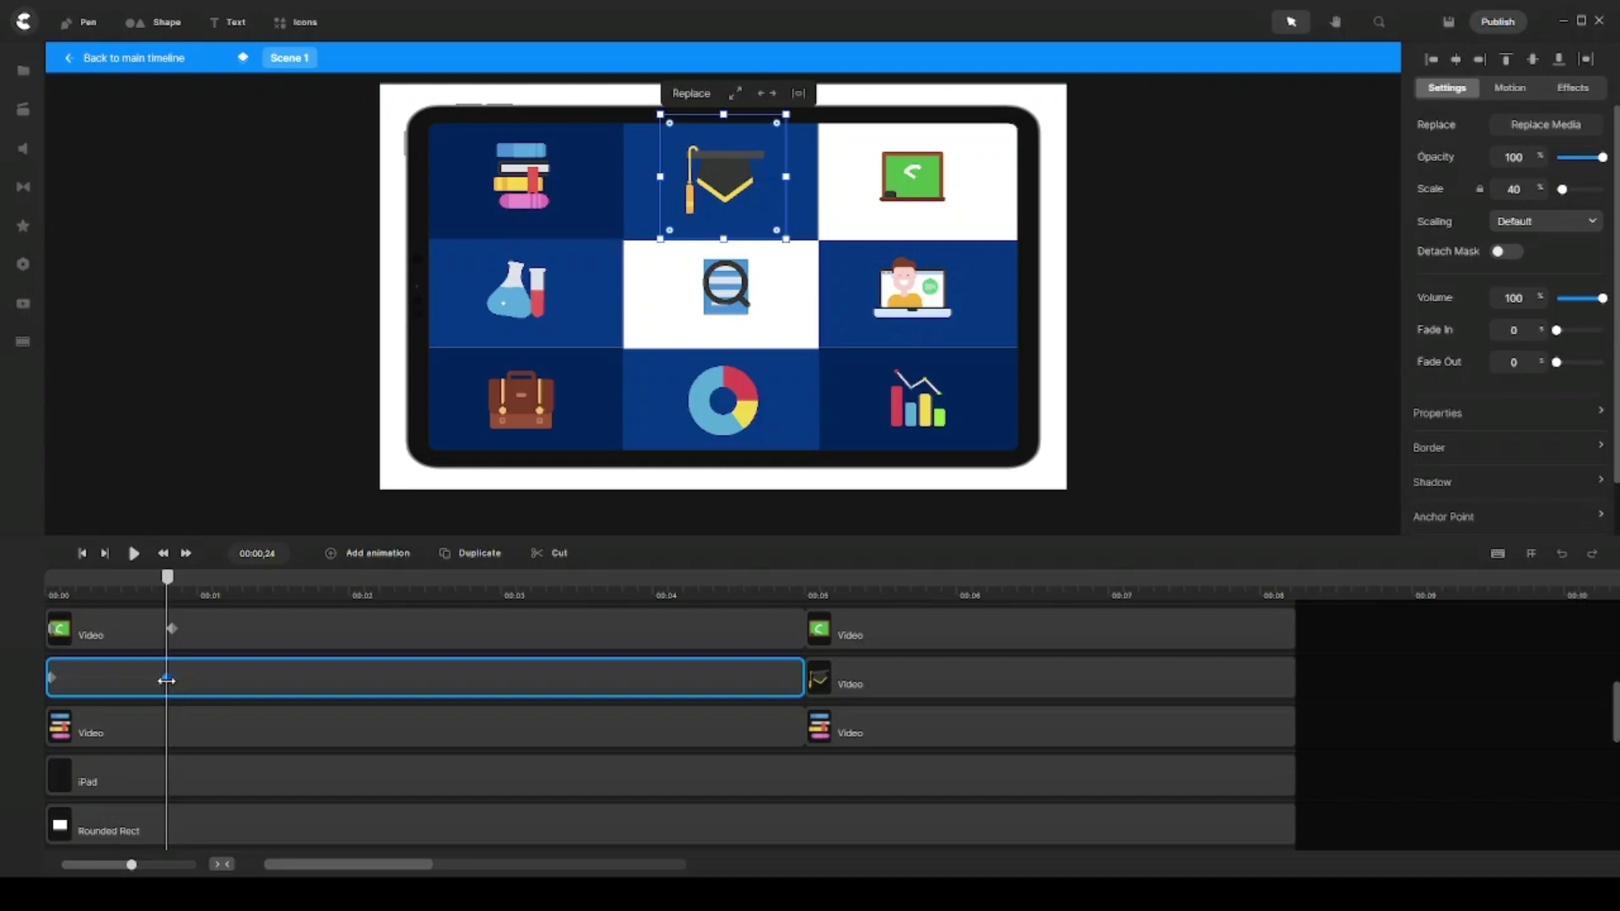
pyautogui.click(172, 602)
# From the timeline start, add a Position and Rotation animation to the first books clip
pyautogui.click(211, 734)
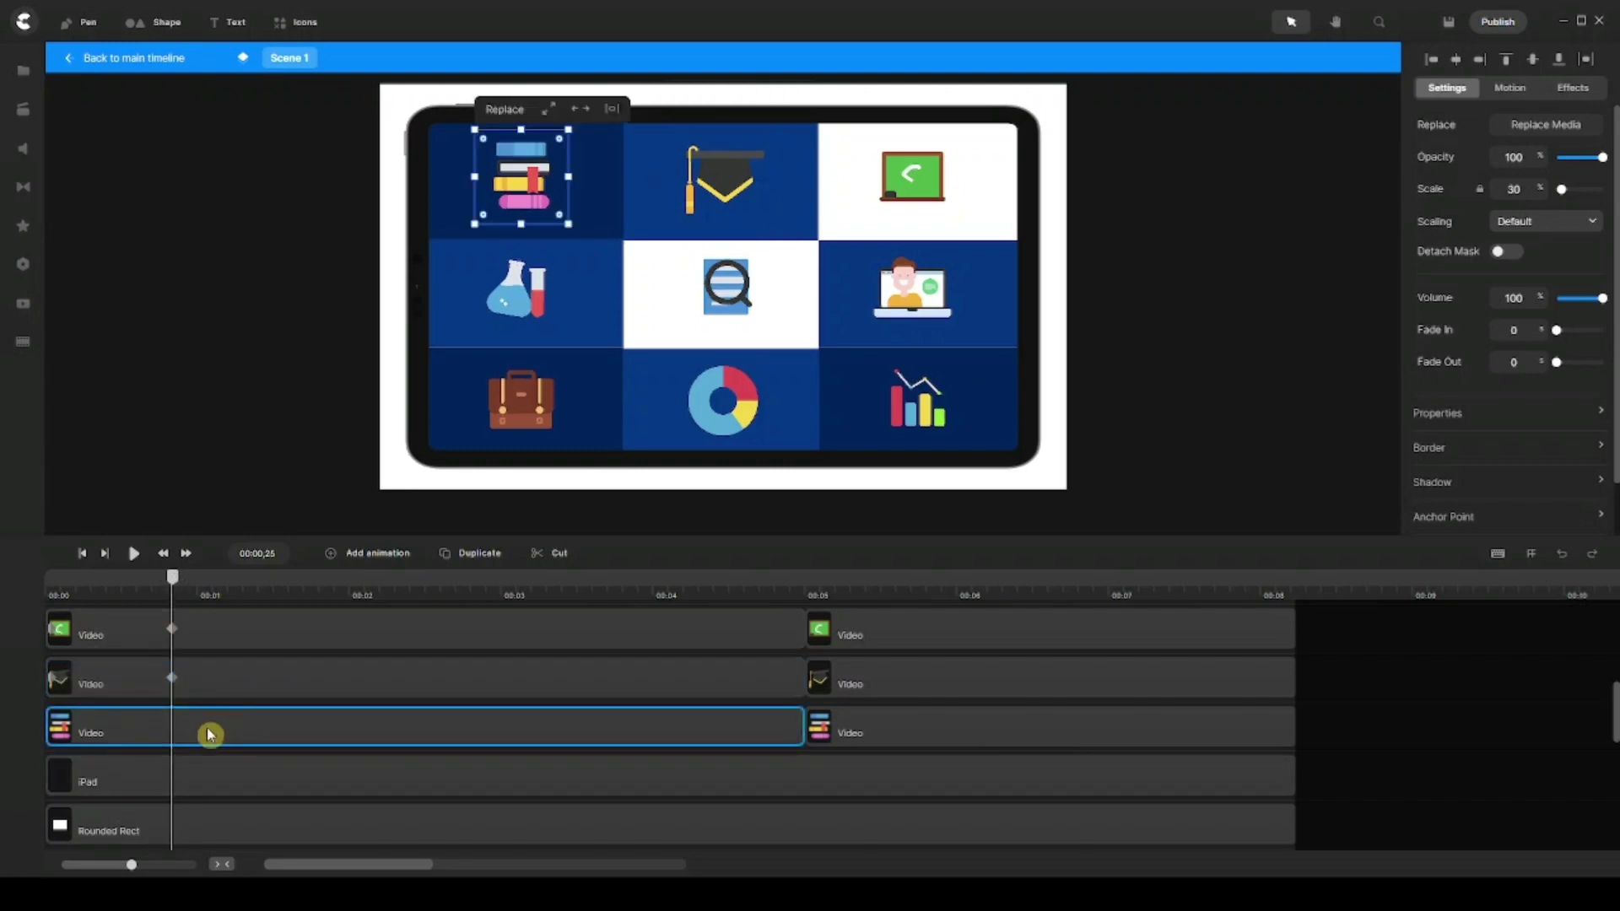
pyautogui.click(81, 555)
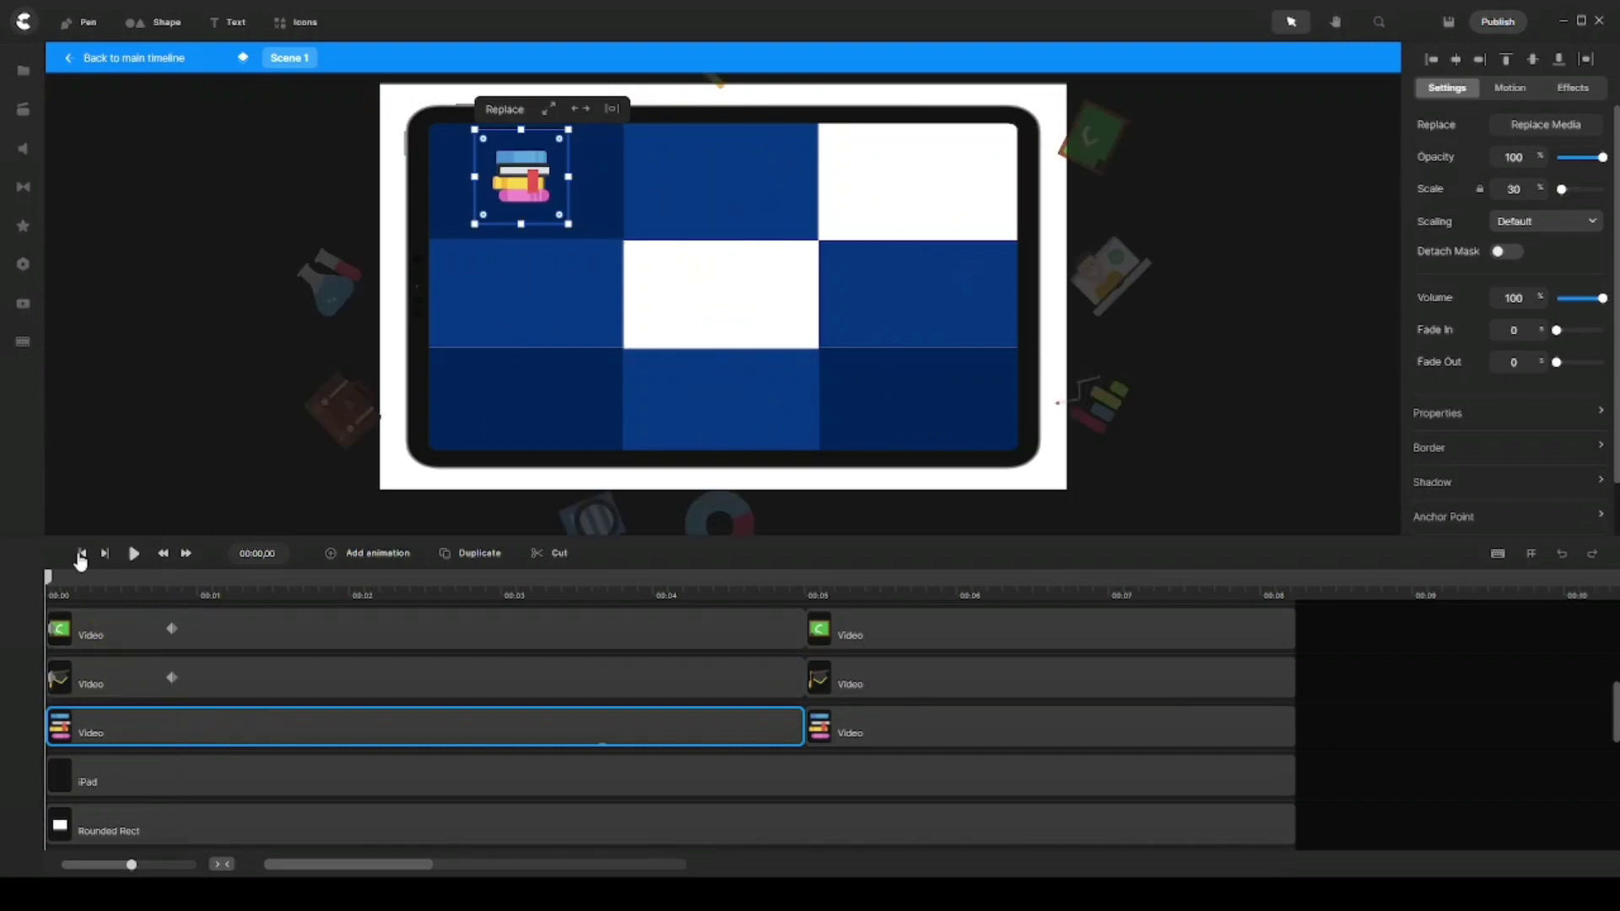
pyautogui.click(367, 555)
pyautogui.click(405, 321)
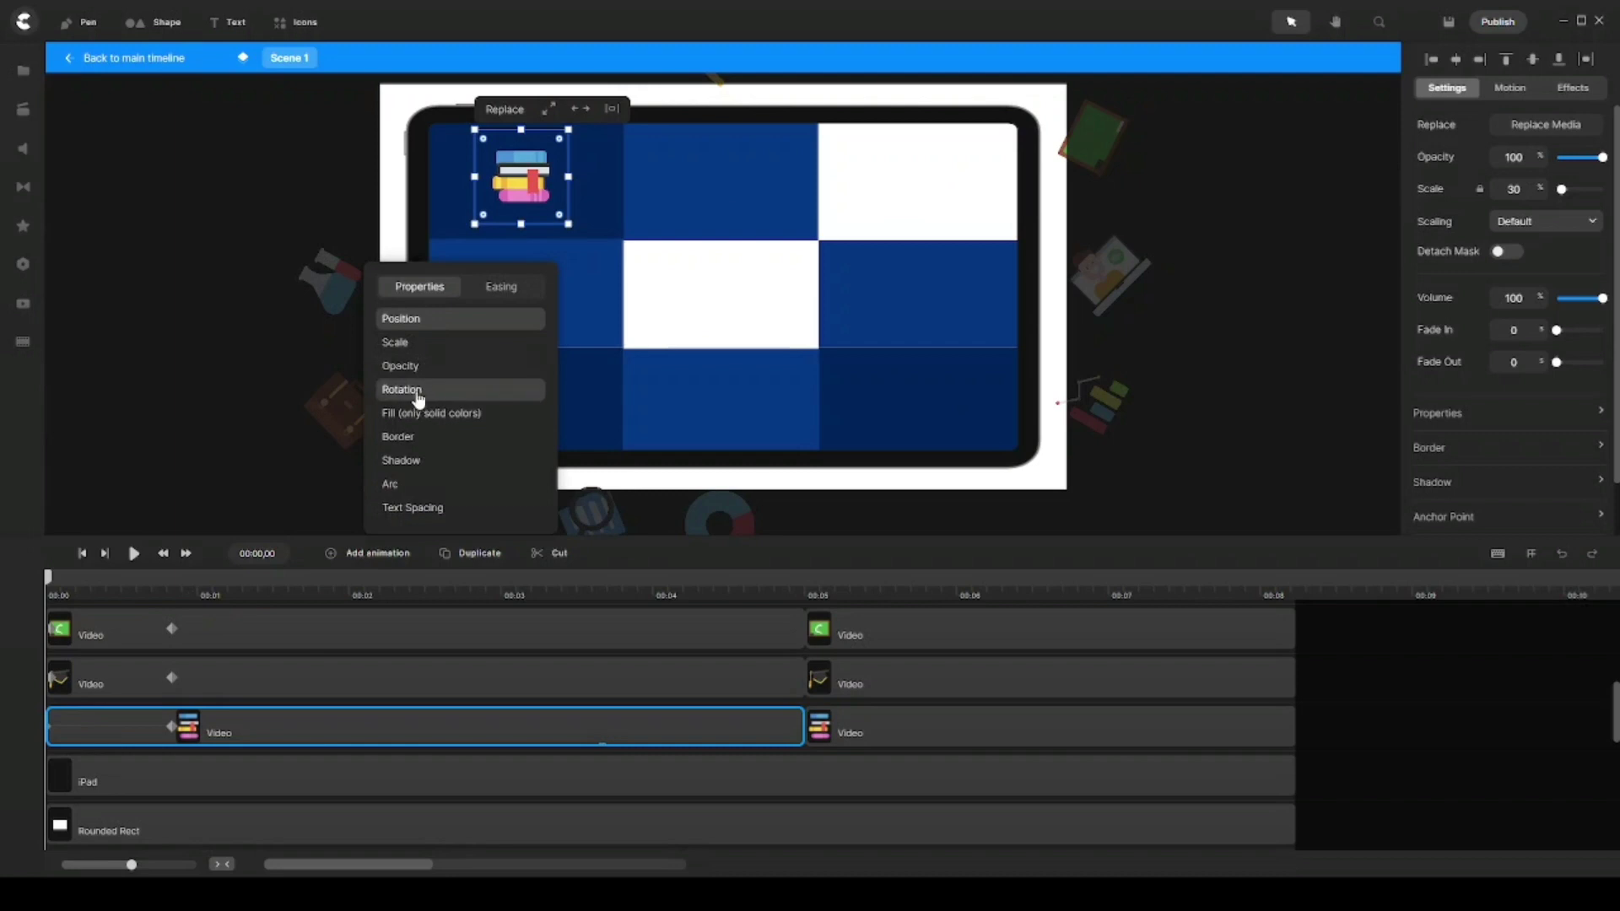
pyautogui.click(418, 397)
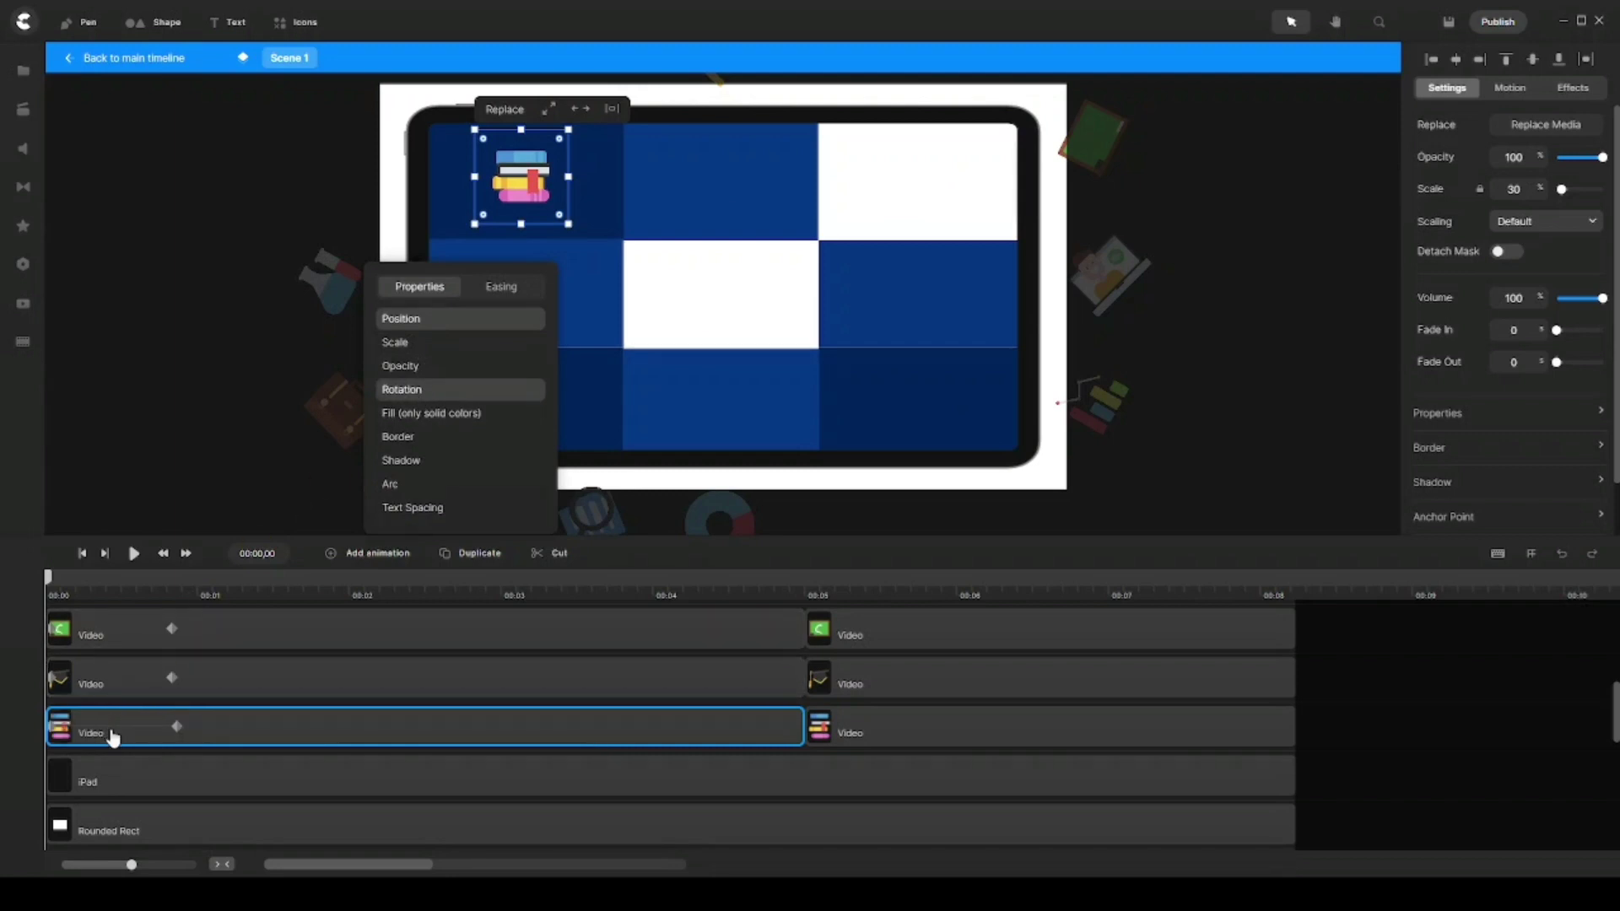
# Rotate the books and move them beyond the iPad's upper-left corner at the first keyframe, and shift their end keyframe to 00:00,25
pyautogui.click(114, 736)
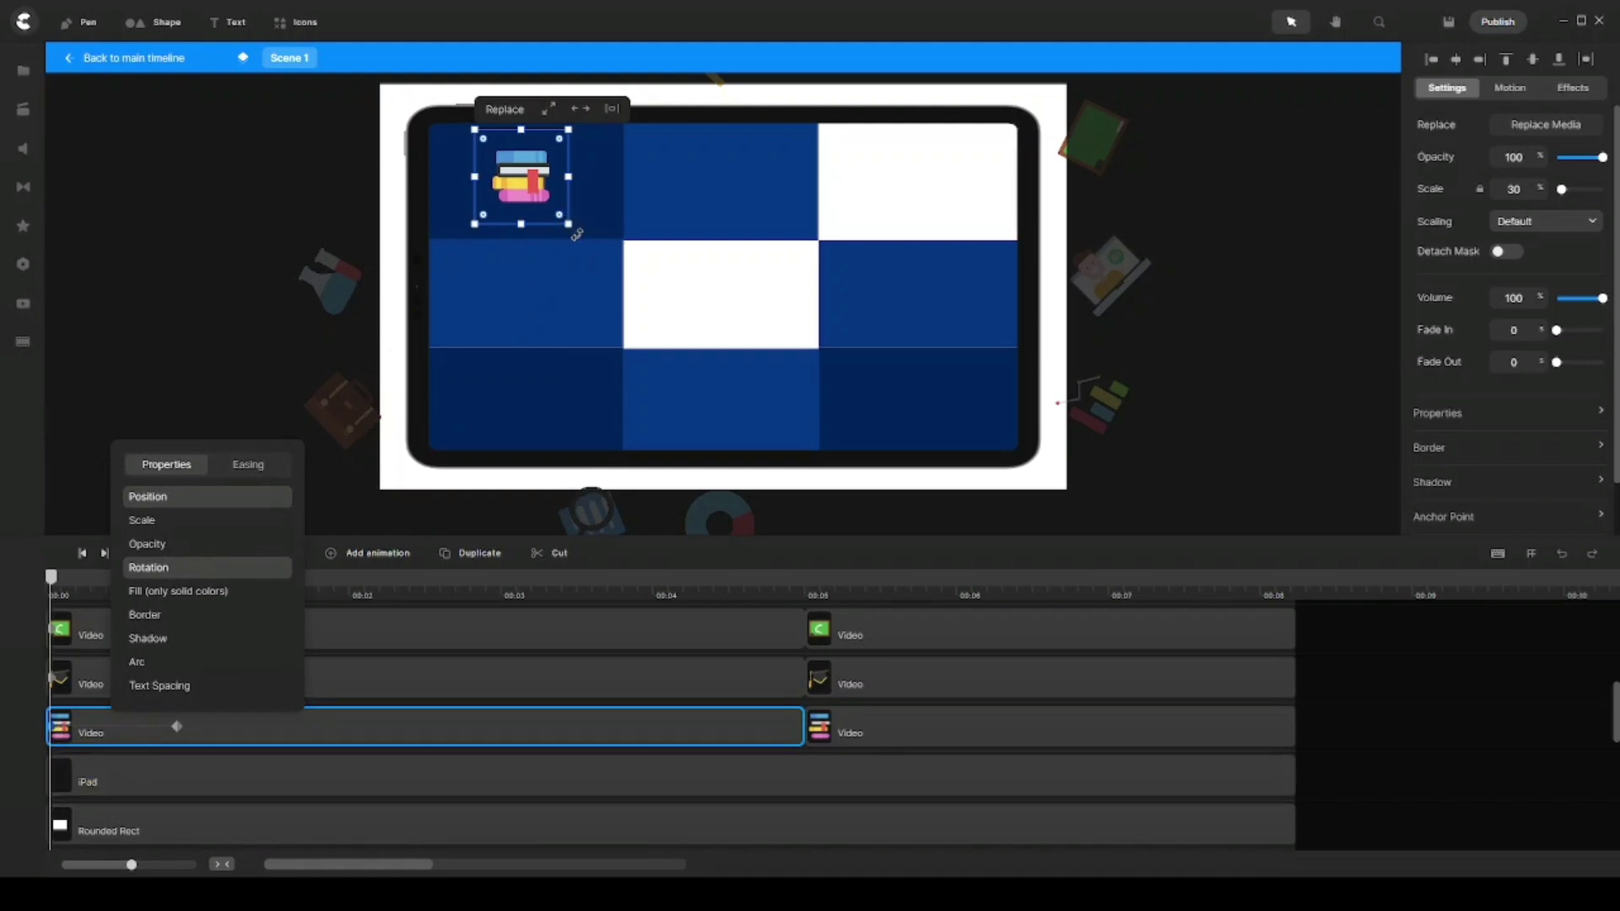
pyautogui.moveTo(578, 232); pyautogui.dragTo(343, 143)
pyautogui.click(177, 726)
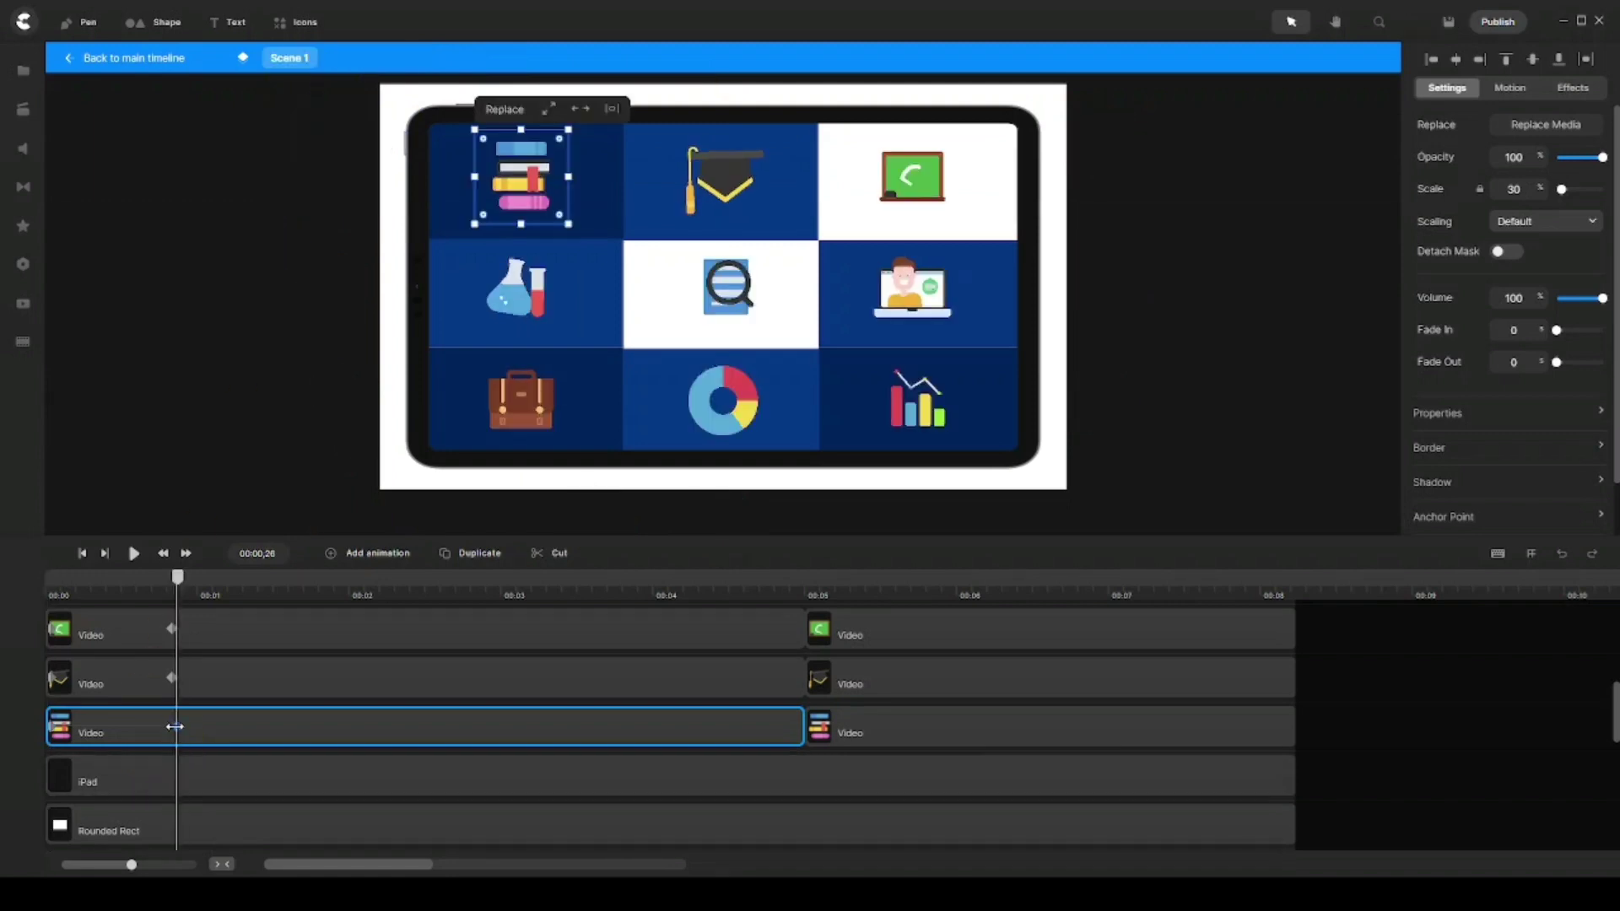
pyautogui.moveTo(175, 726); pyautogui.dragTo(169, 728)
pyautogui.click(173, 783)
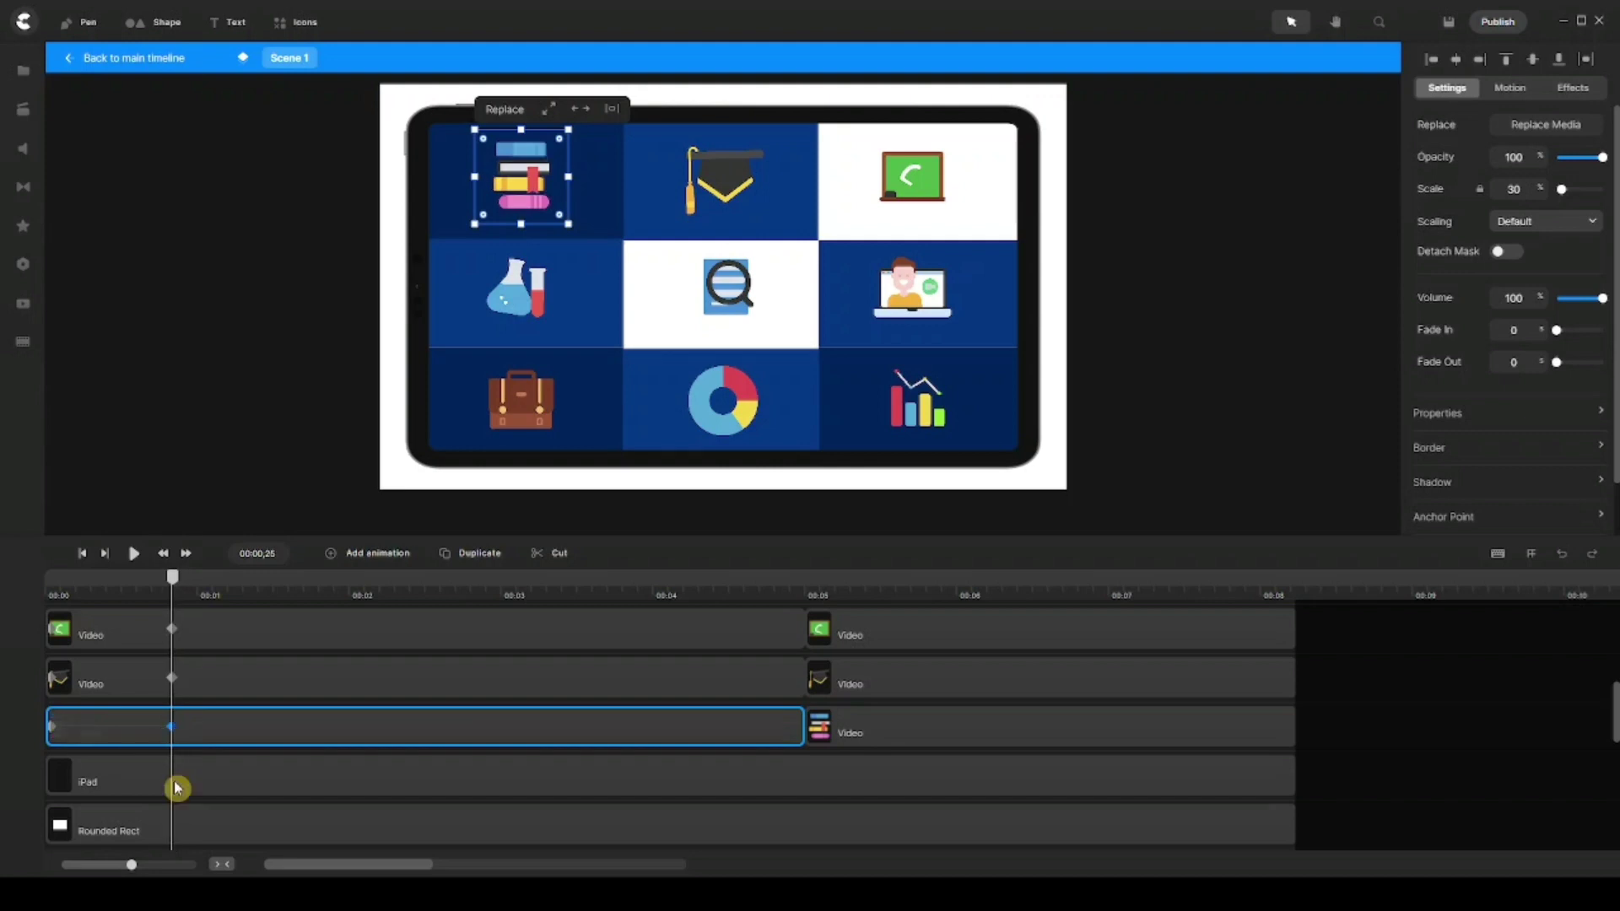
pyautogui.click(230, 674)
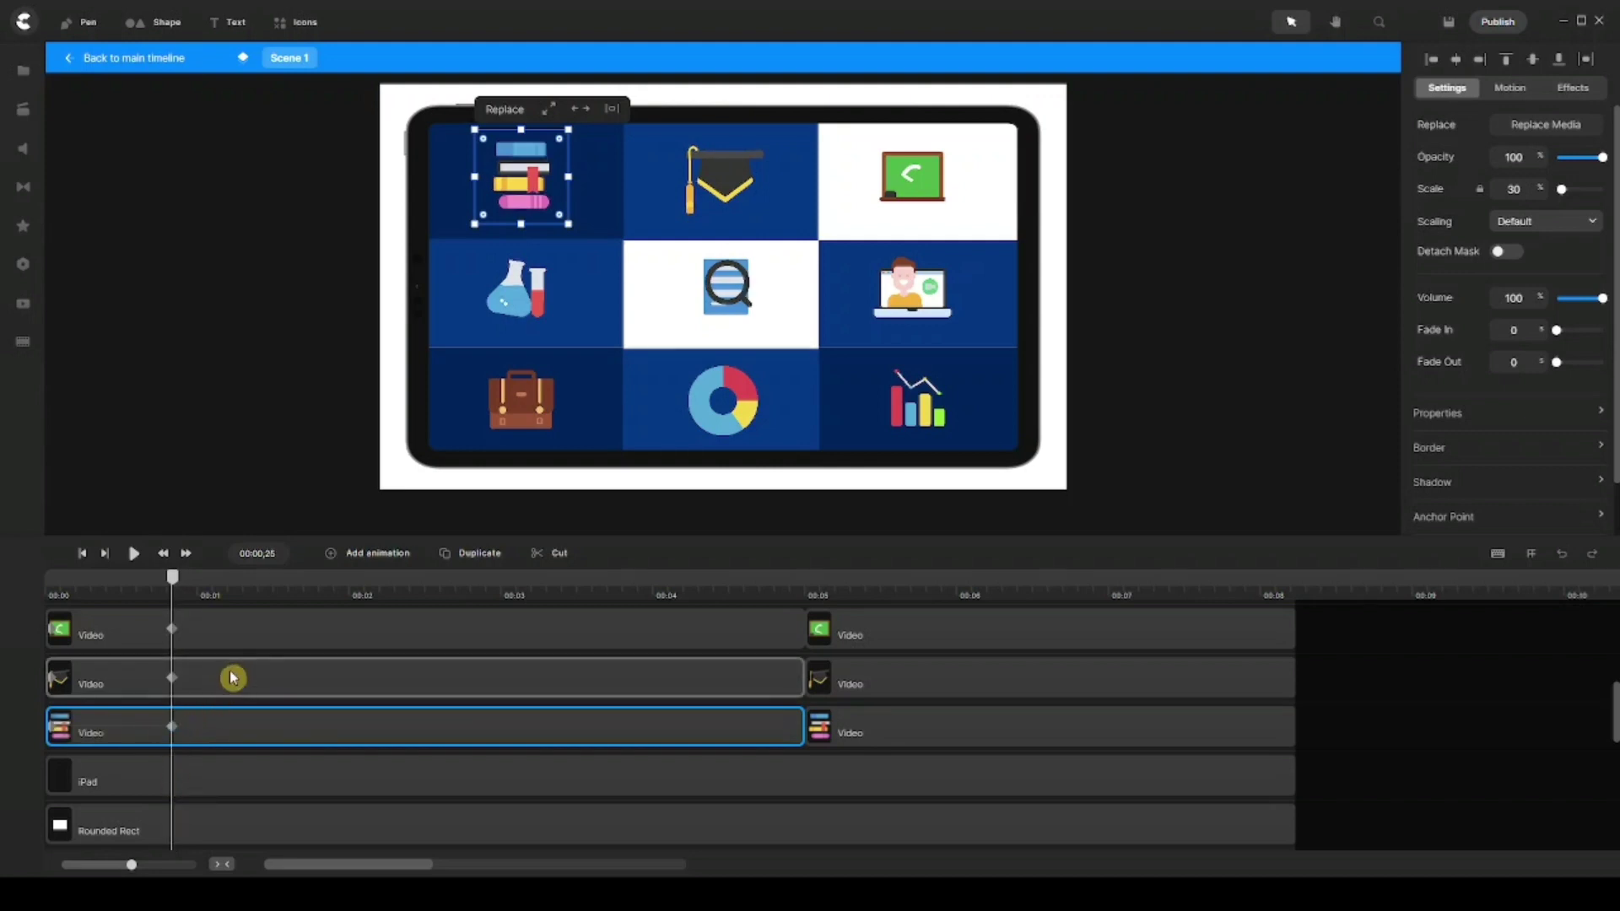
# Play the scene from the start to preview the icons flying into their tiles
pyautogui.click(115, 579)
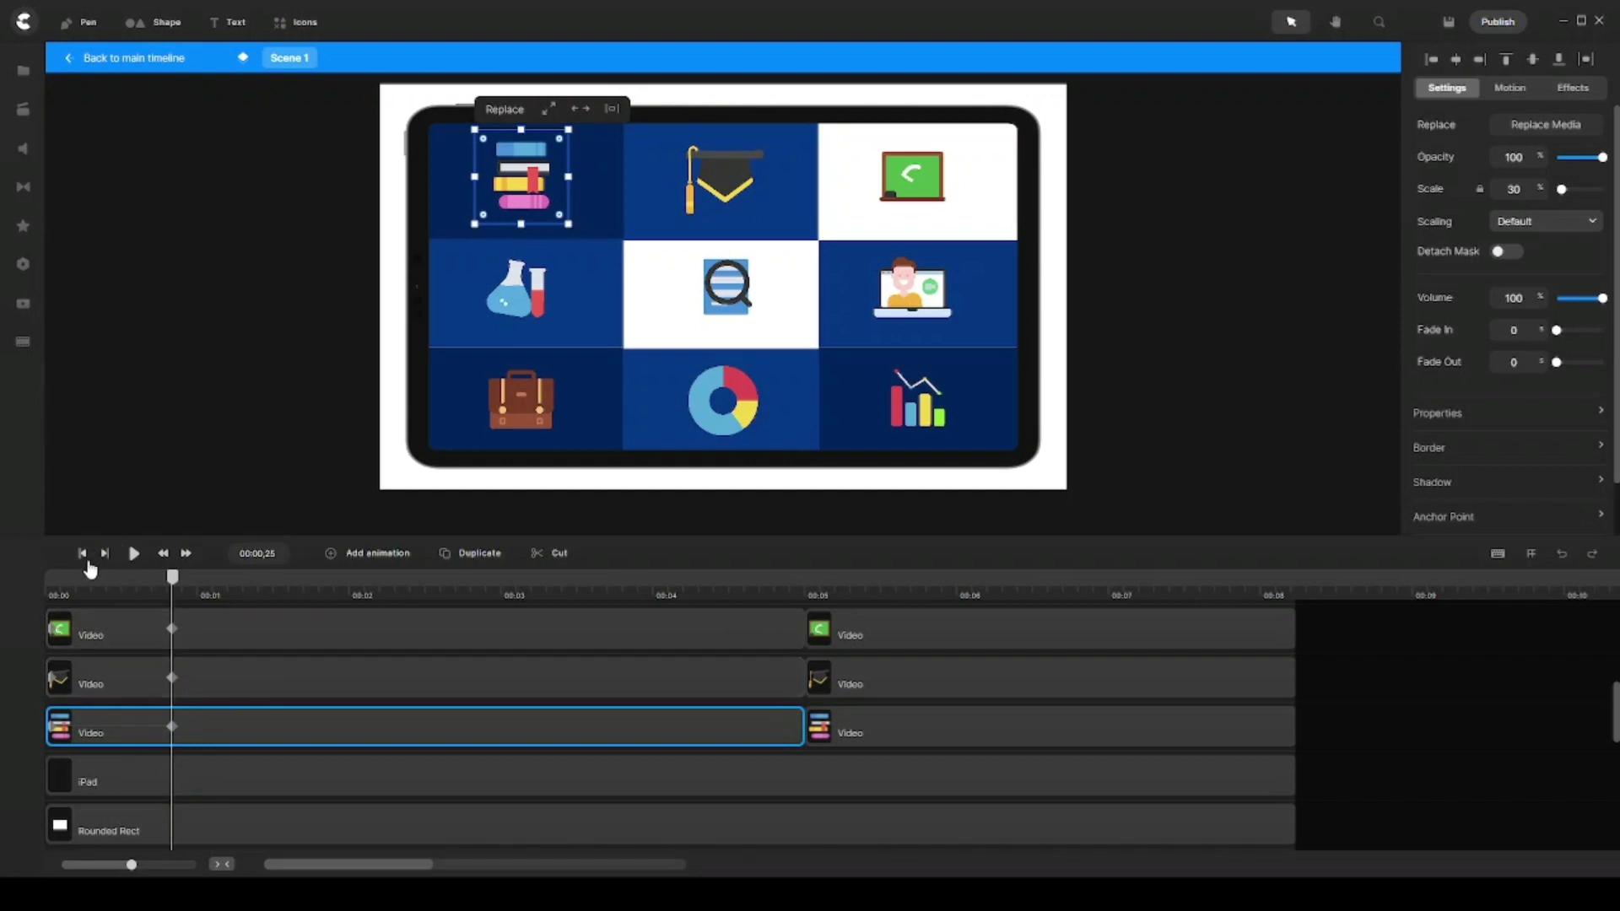
pyautogui.click(85, 557)
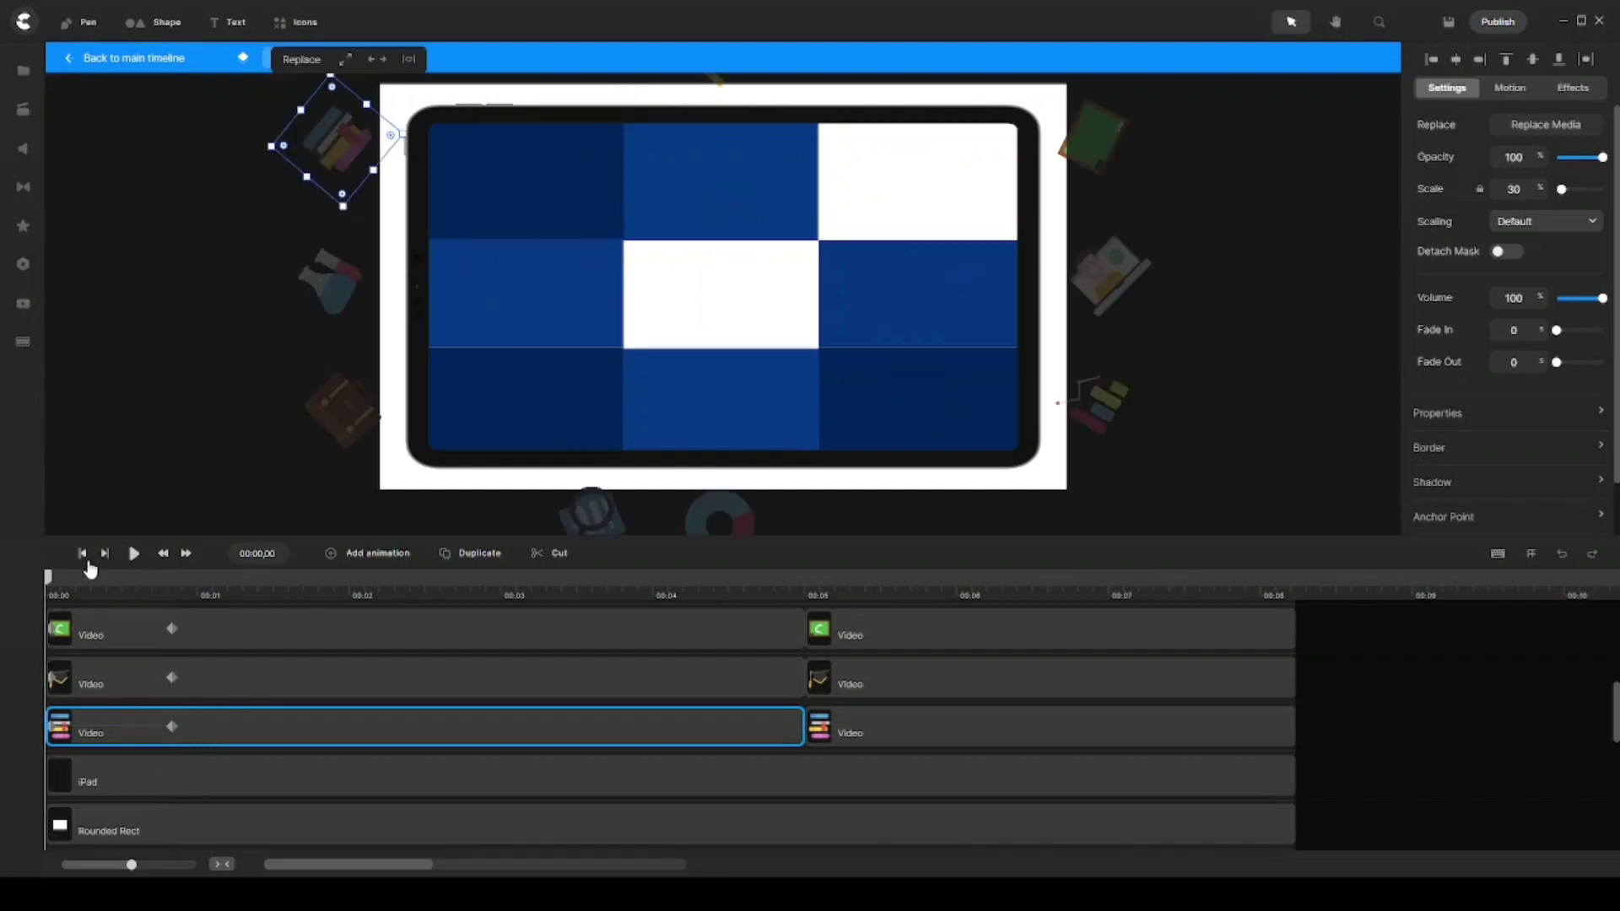
pyautogui.click(133, 555)
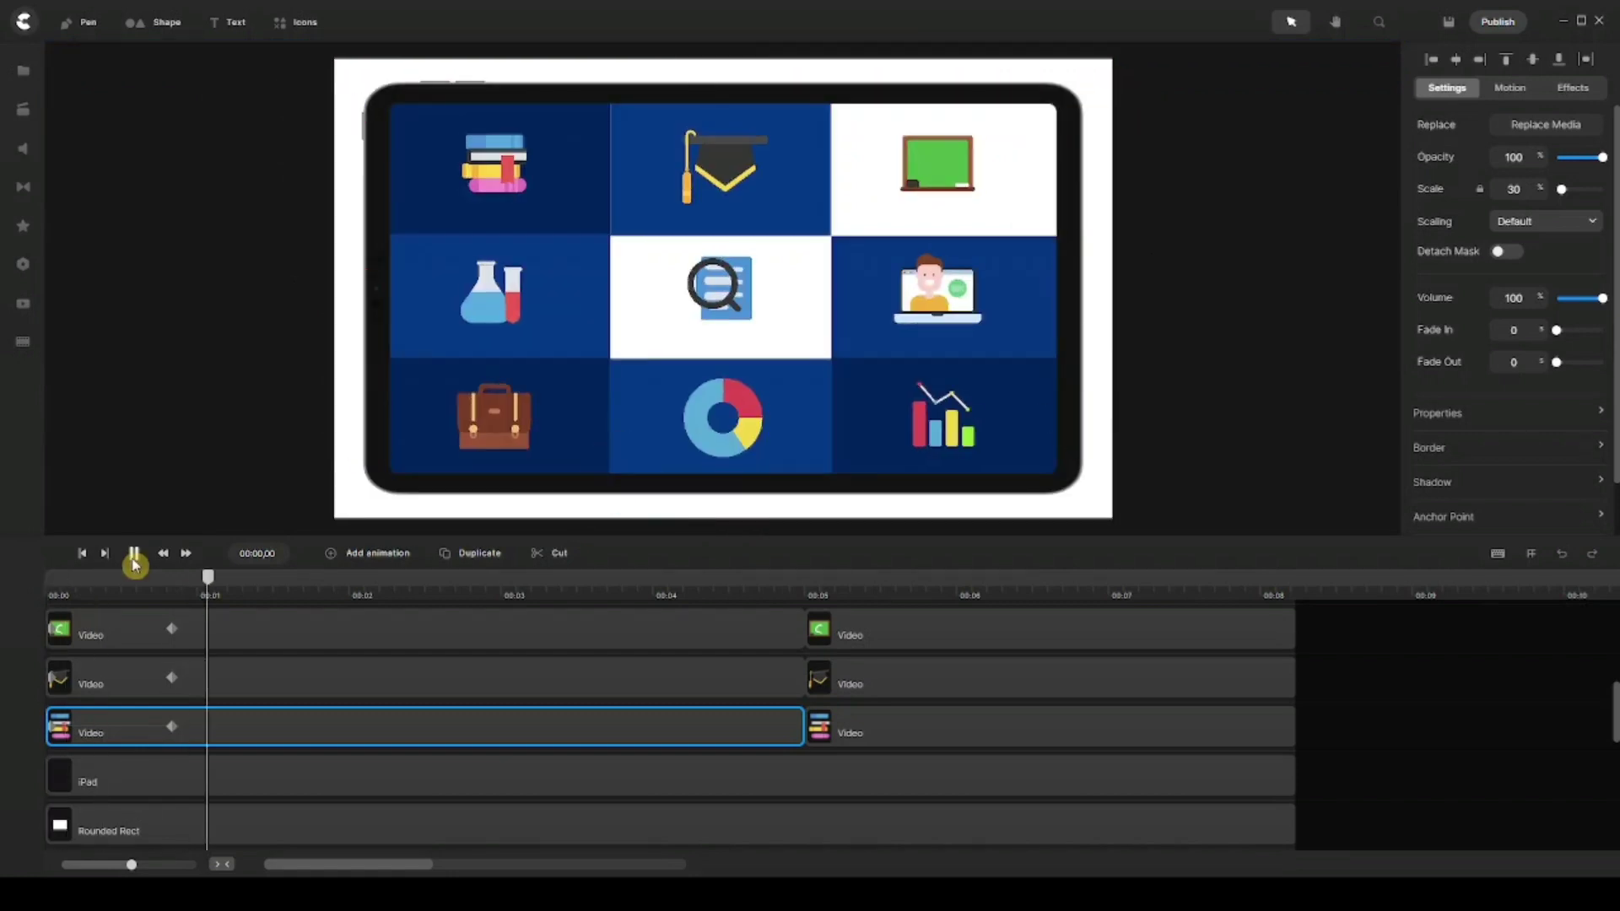
pyautogui.click(134, 554)
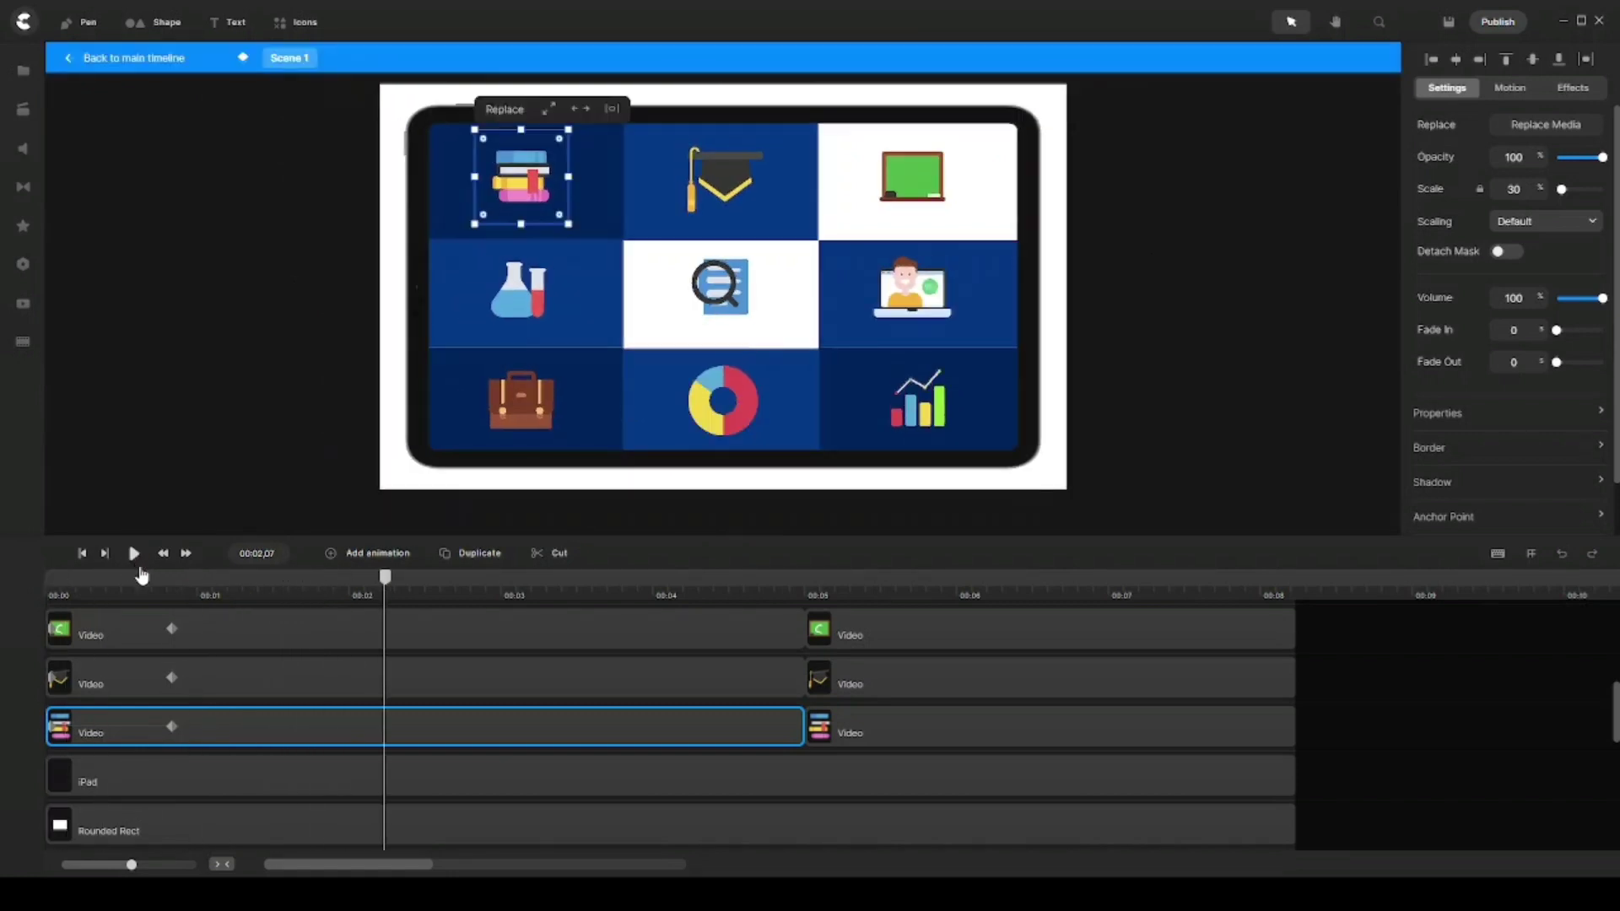
pyautogui.moveTo(296, 585); pyautogui.dragTo(285, 593)
# Leave the Scene 1 group and return to the main timeline
pyautogui.click(135, 99)
pyautogui.click(135, 59)
pyautogui.click(251, 664)
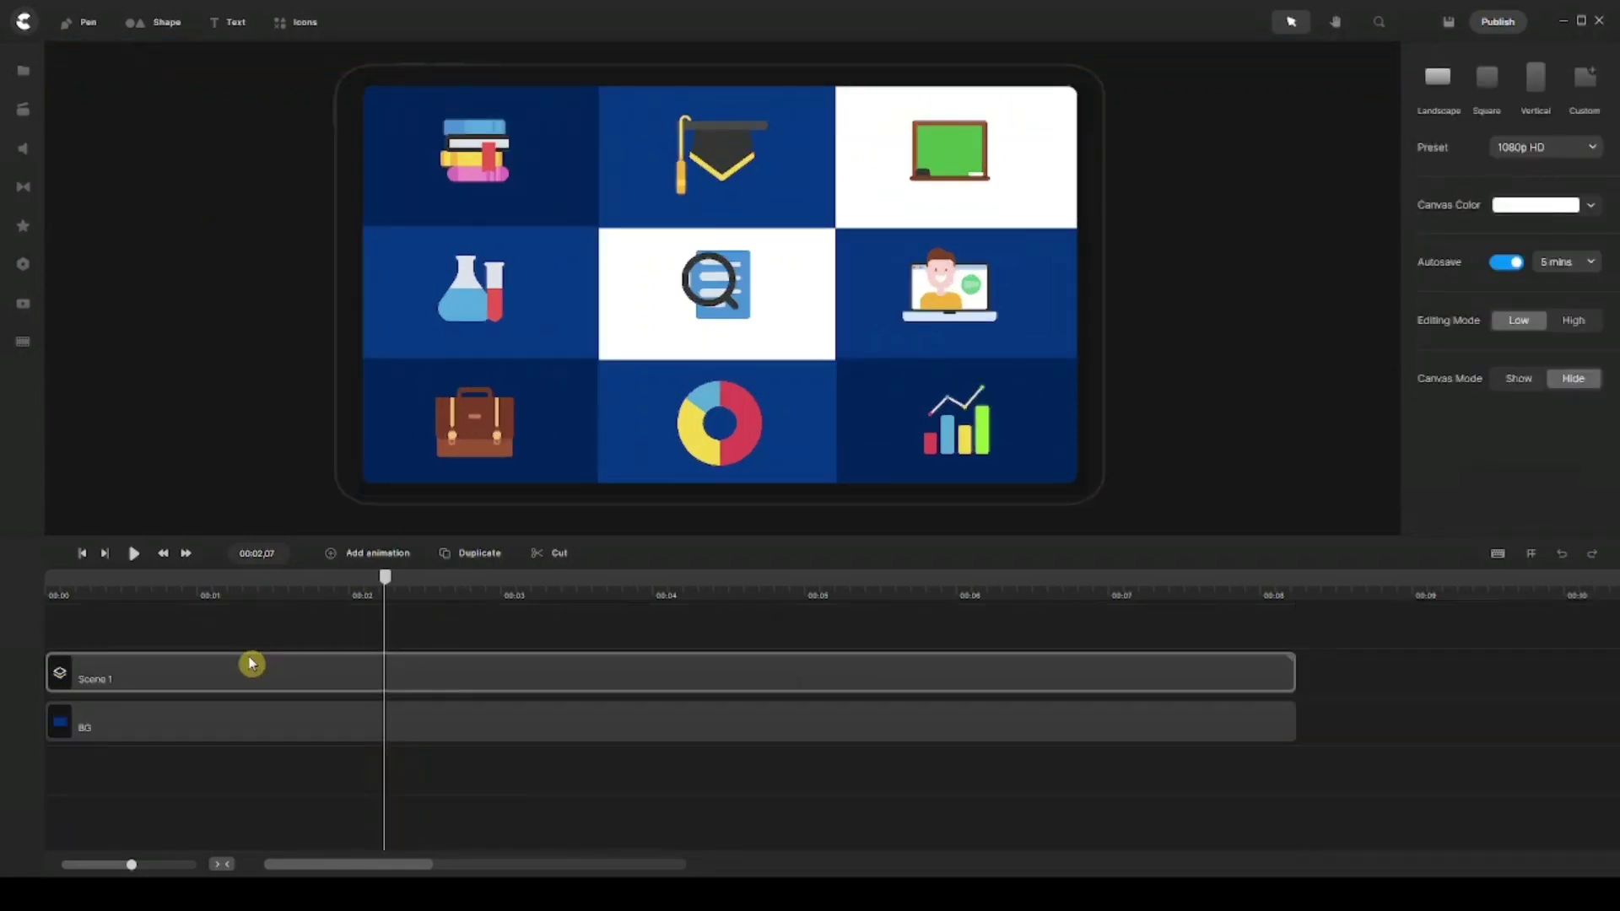
pyautogui.click(314, 631)
# Add a Scale animation to the Scene 1 group, starting at 00:00,28
pyautogui.moveTo(386, 587); pyautogui.dragTo(188, 577)
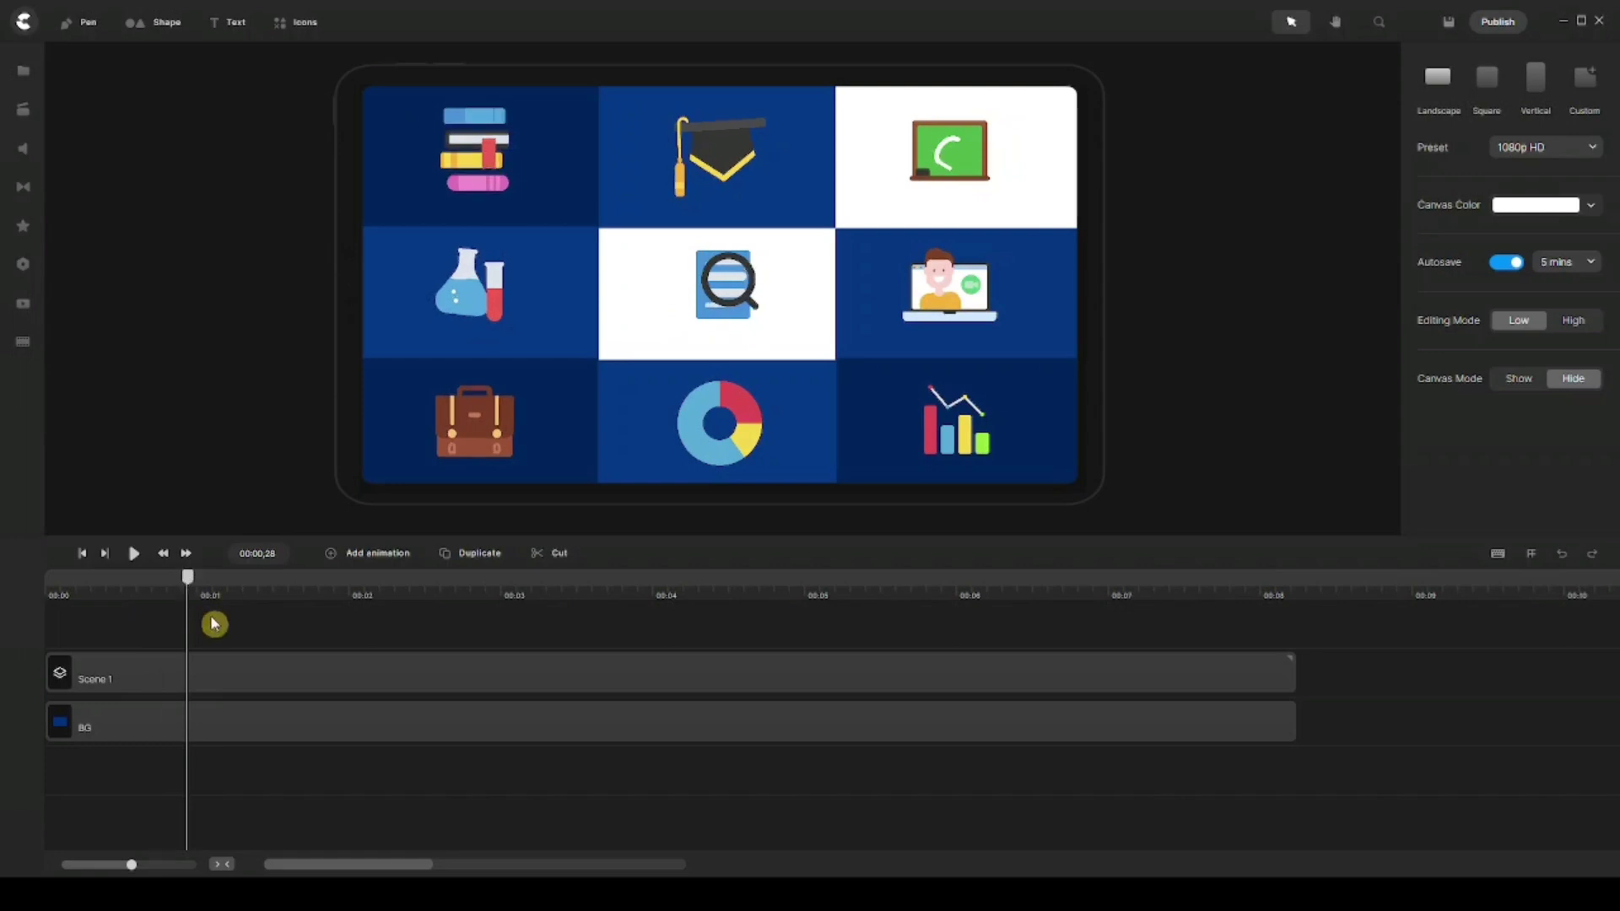
pyautogui.click(310, 676)
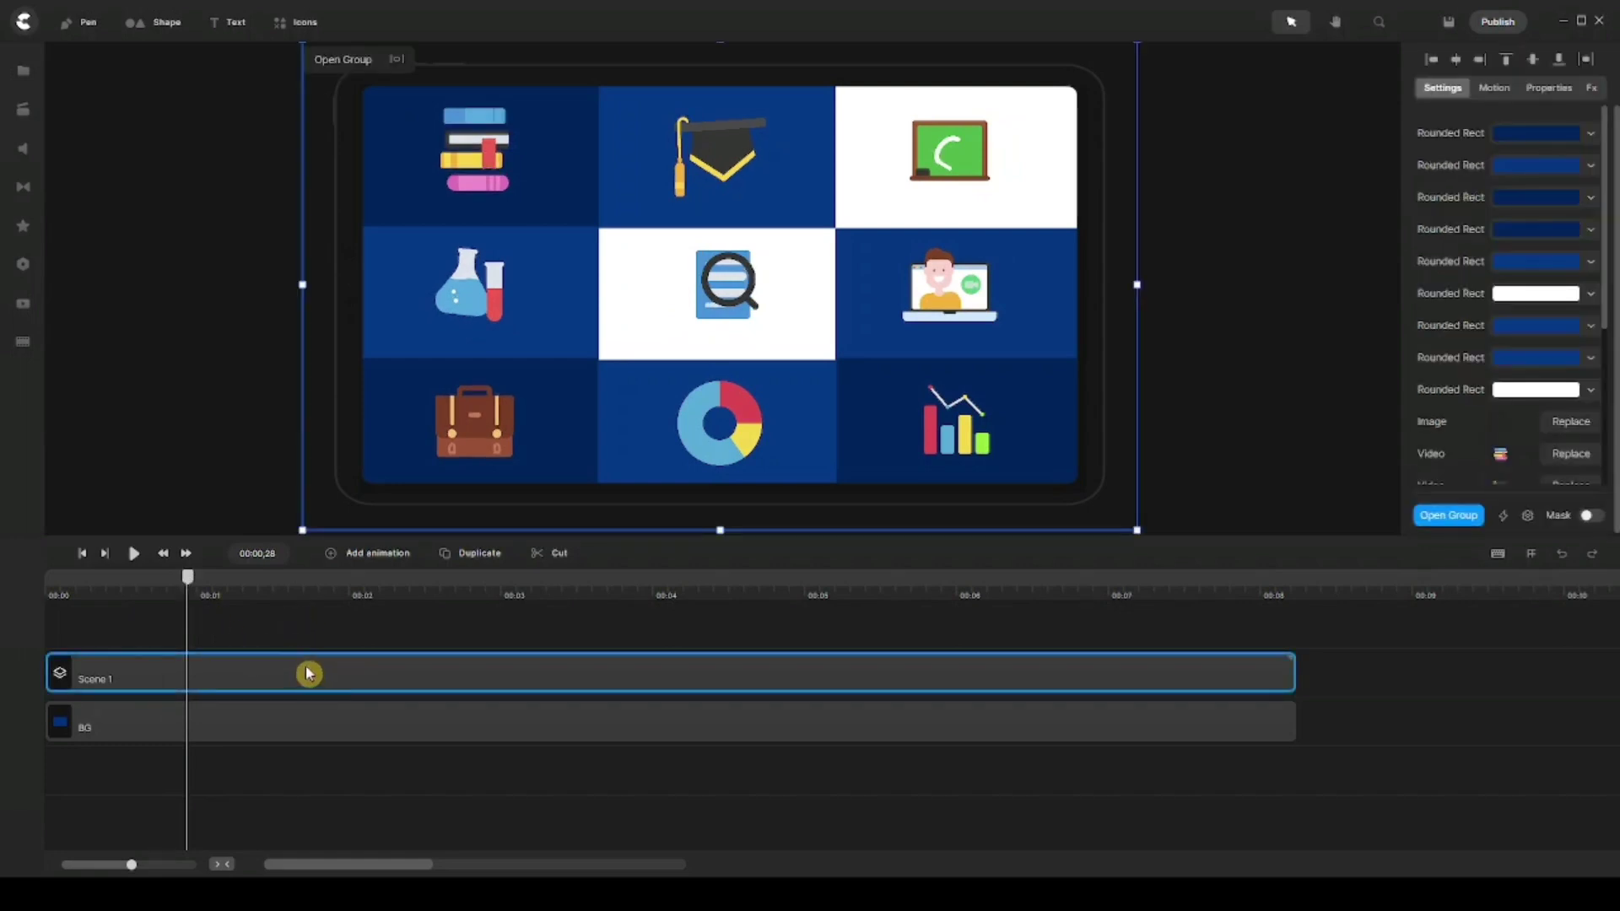
pyautogui.click(375, 561)
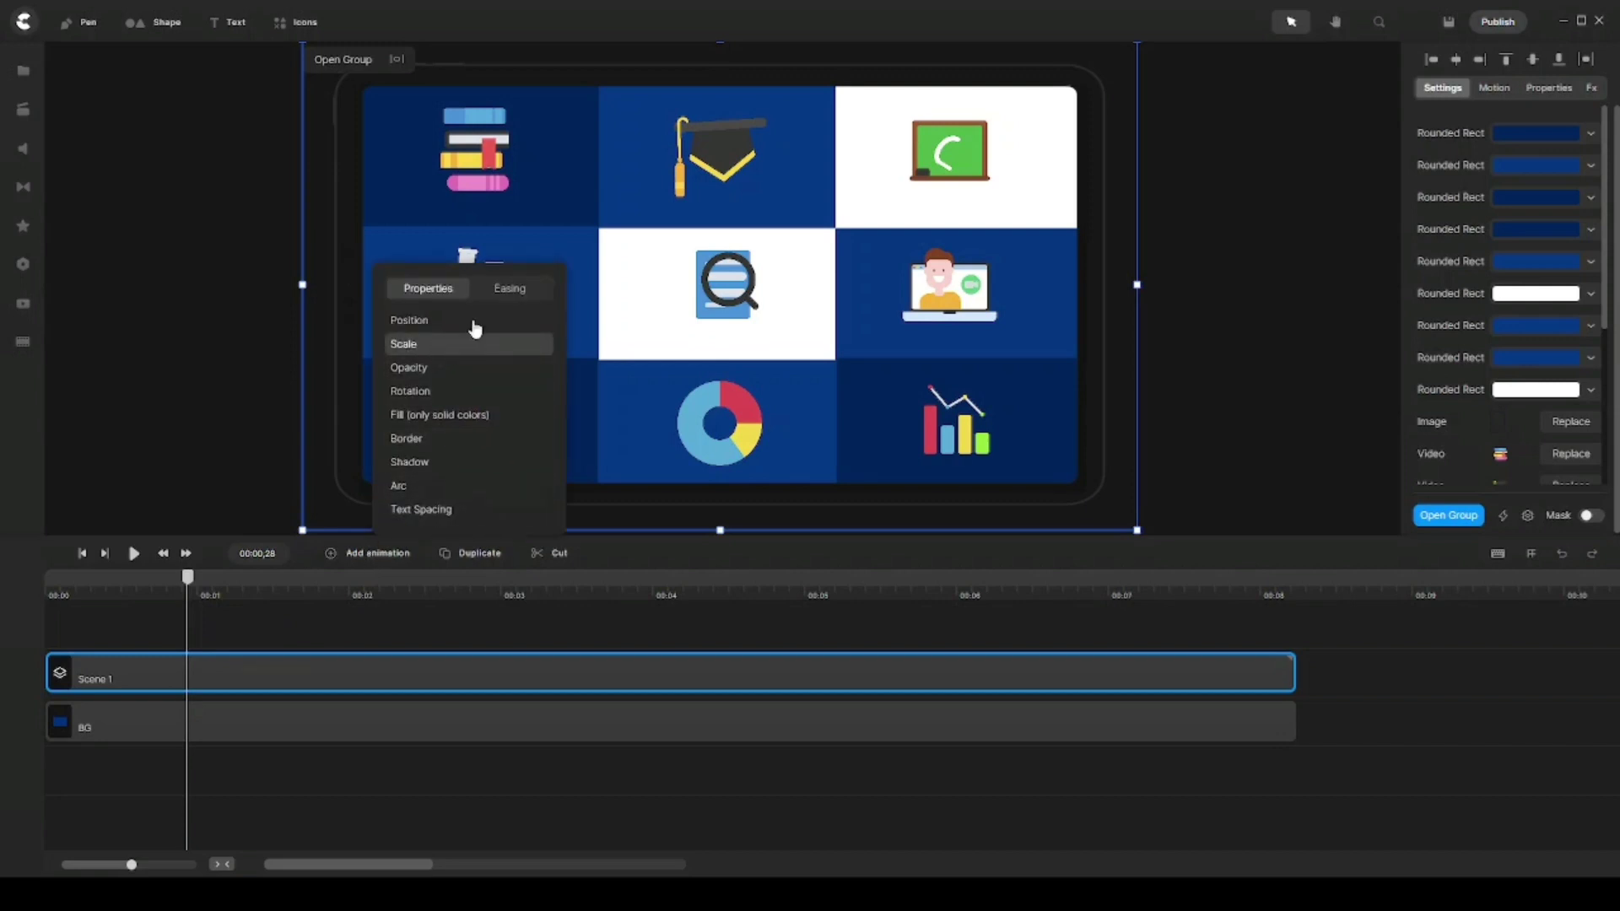
pyautogui.click(510, 291)
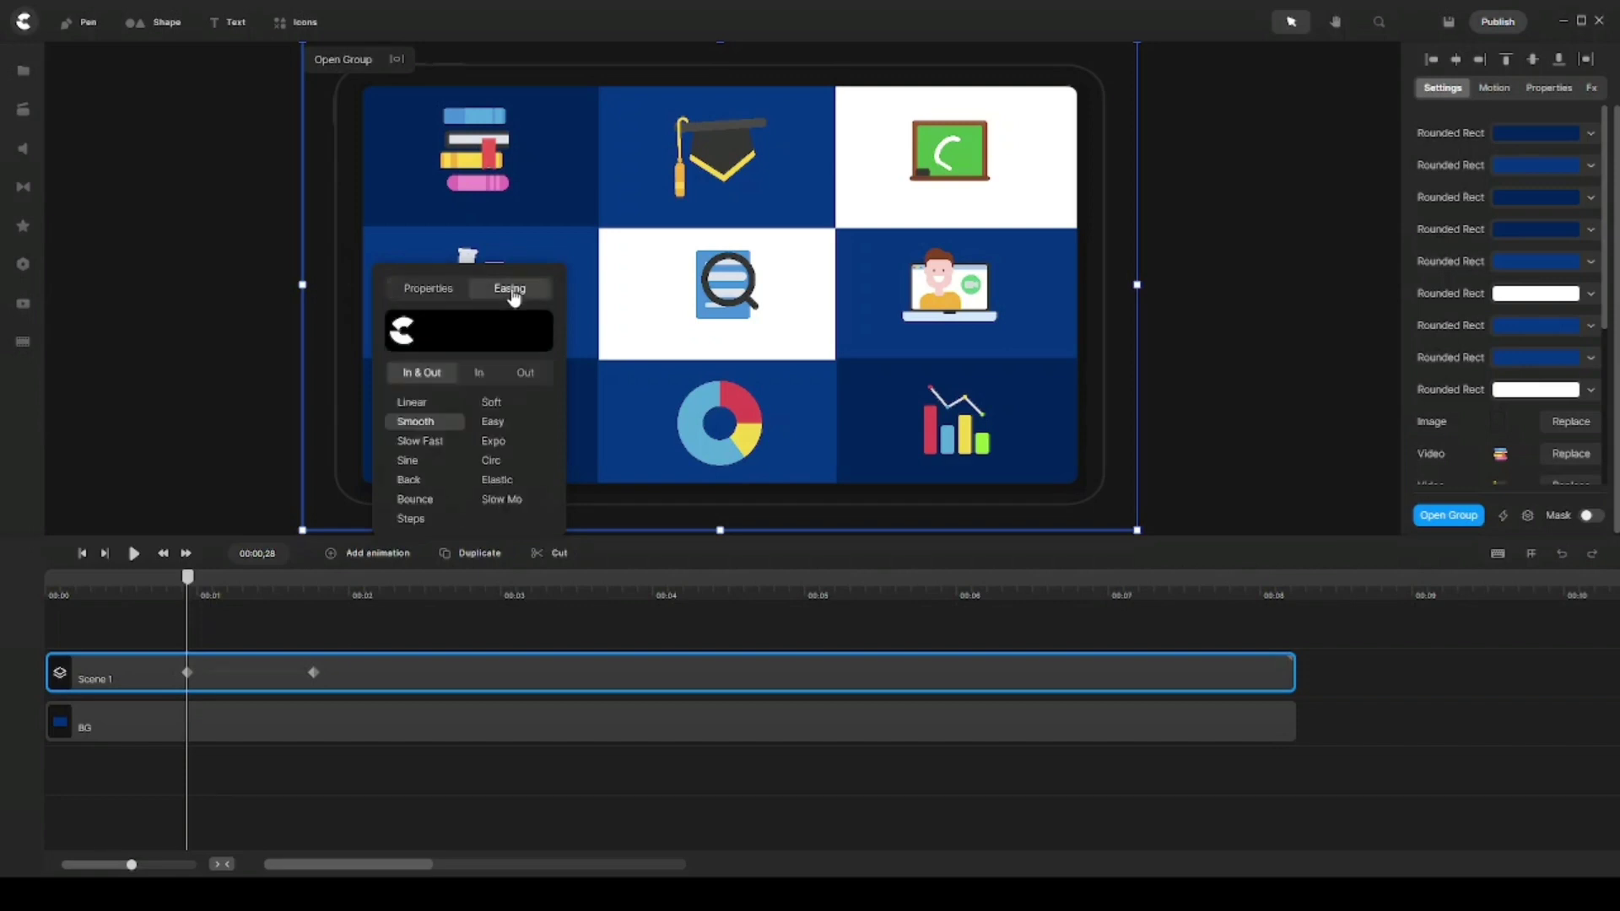
pyautogui.click(199, 724)
pyautogui.click(731, 280)
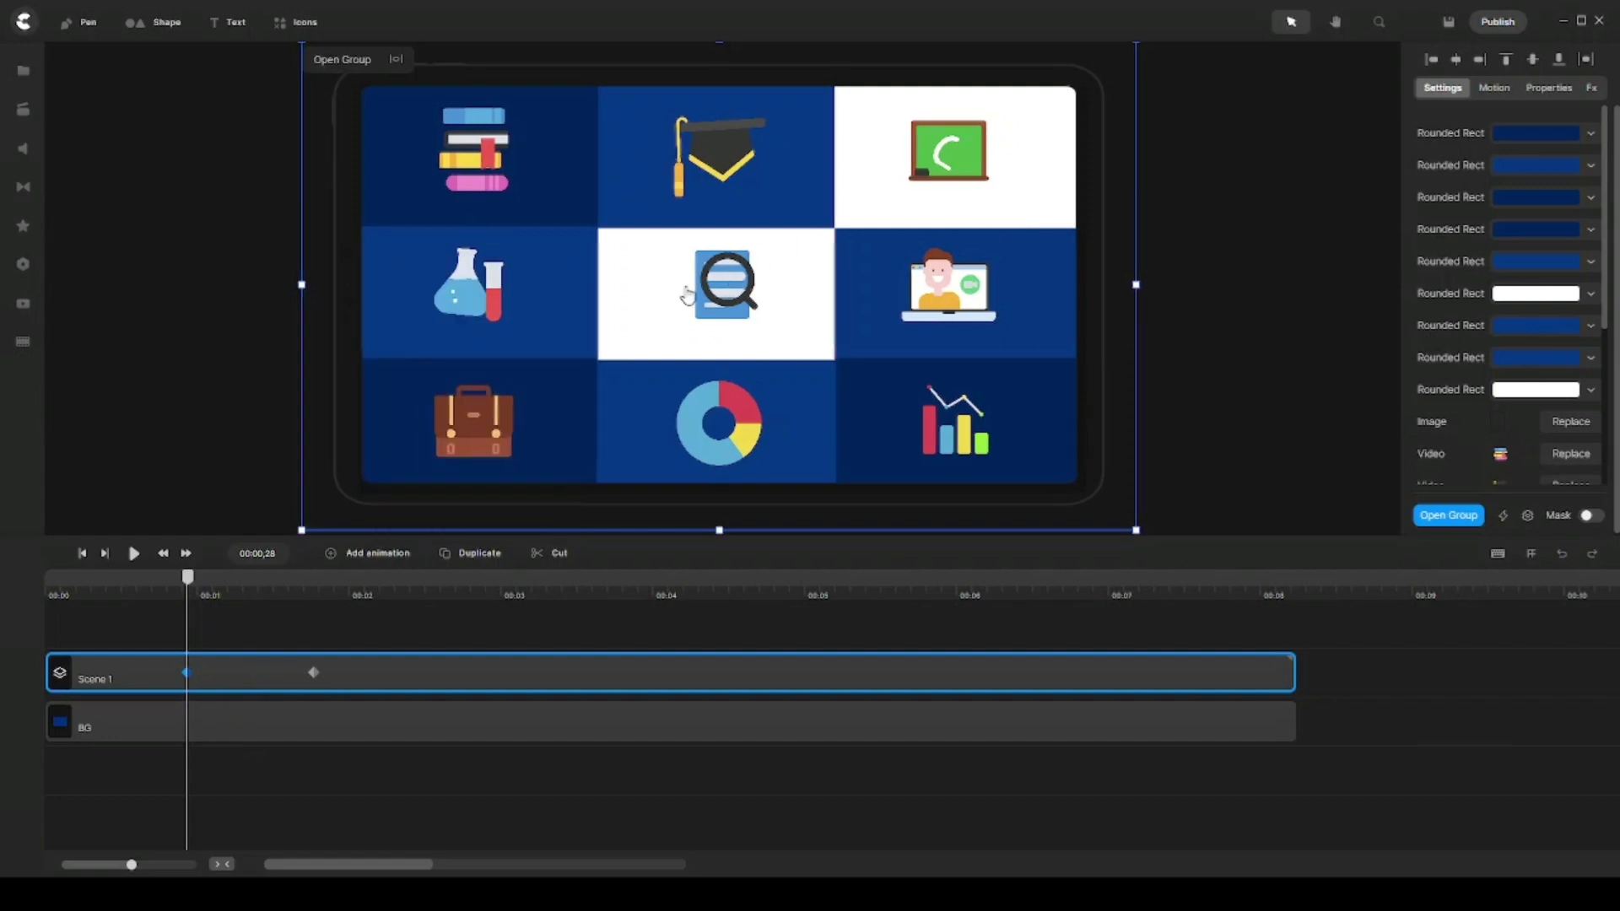
# At Scene 1's end keyframe at 00:01,23, shrink the group to about 55% of the canvas width and center it
pyautogui.click(313, 673)
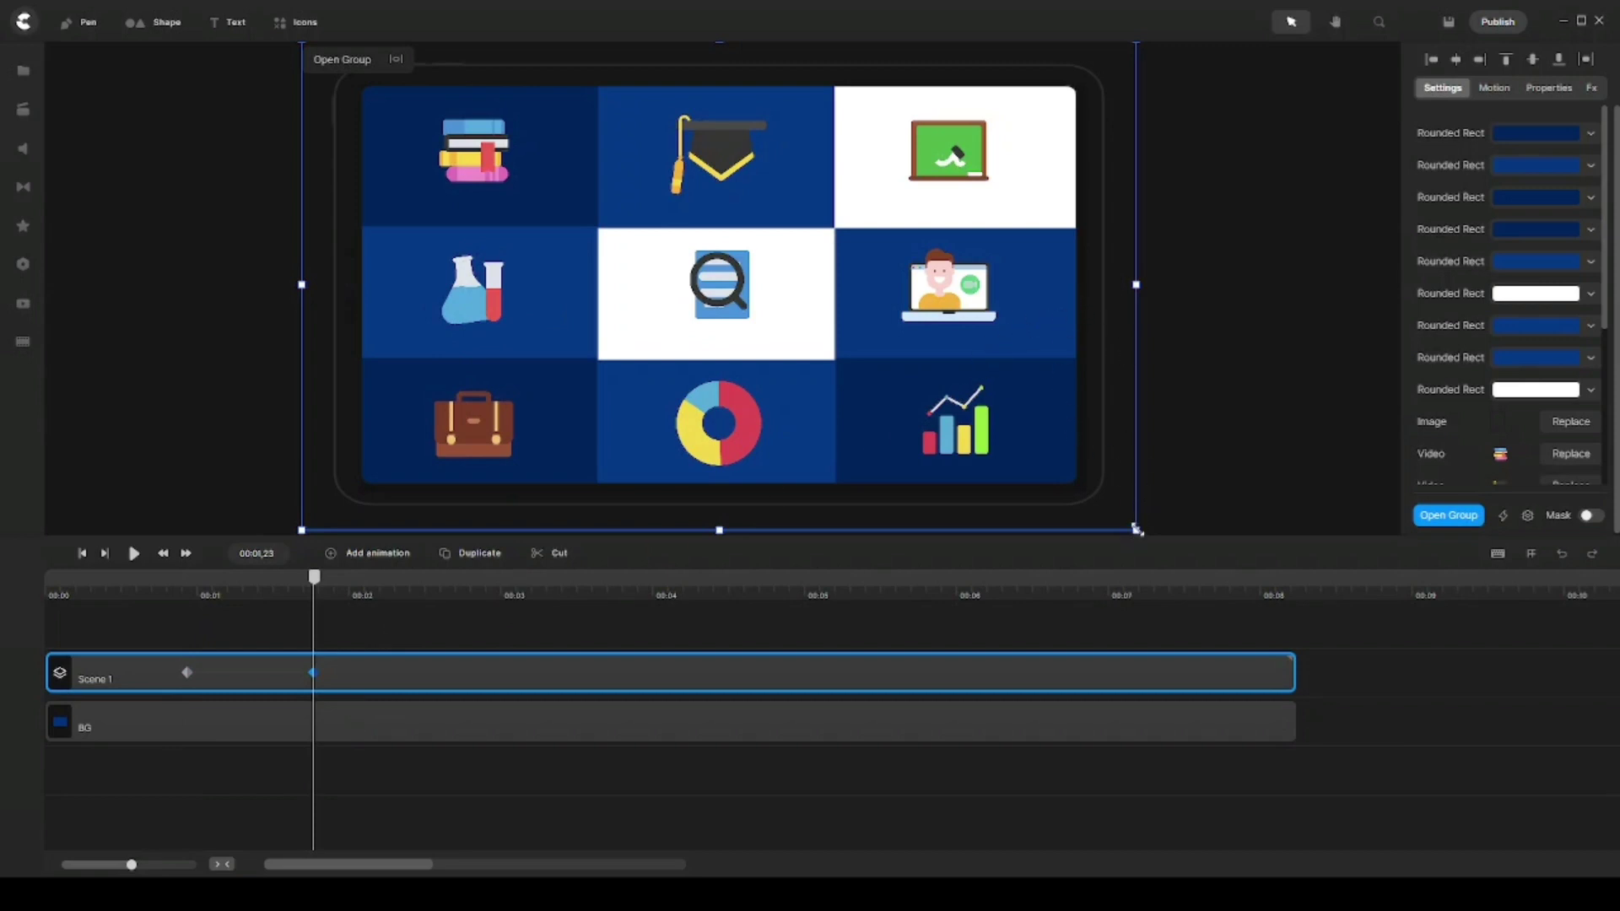
pyautogui.moveTo(1136, 530); pyautogui.dragTo(896, 329)
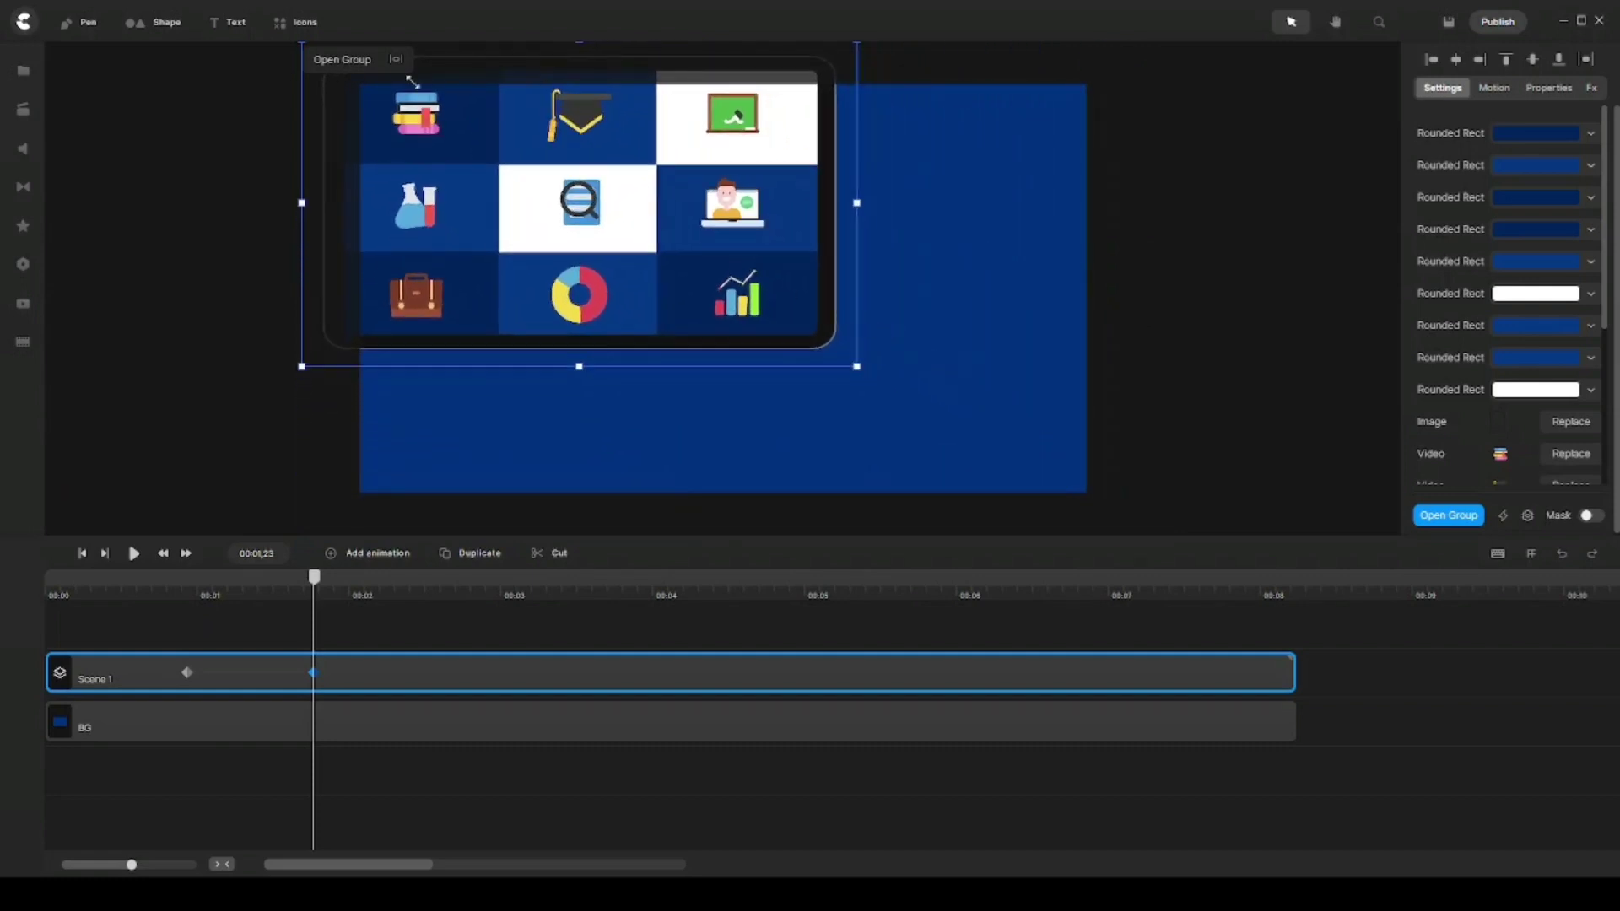
pyautogui.click(395, 58)
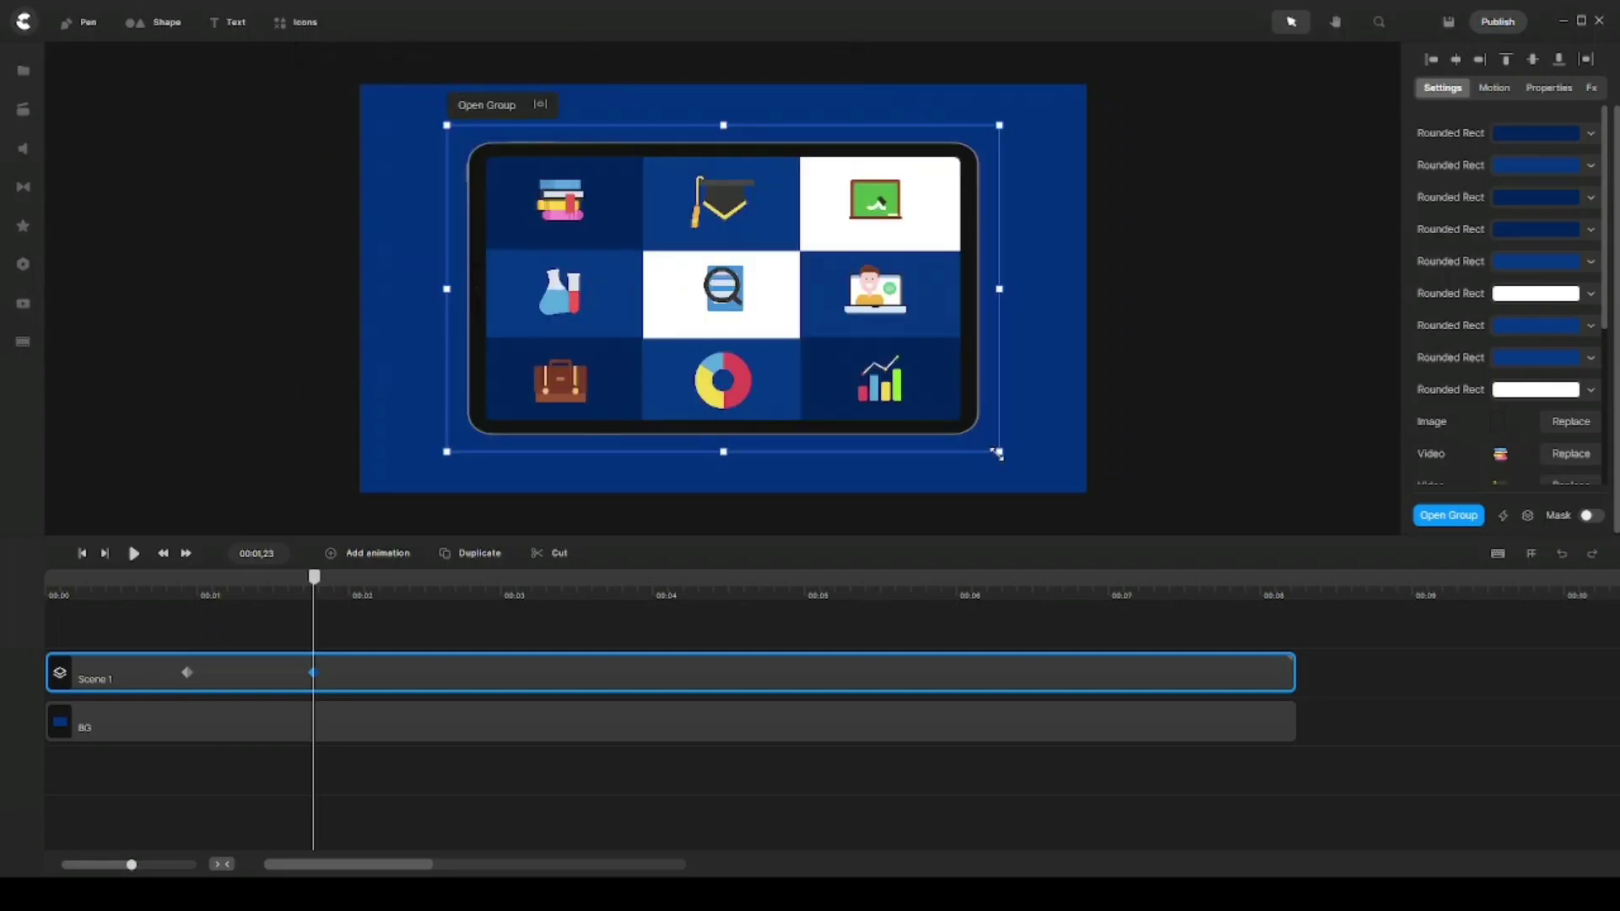
pyautogui.moveTo(999, 453); pyautogui.dragTo(855, 352)
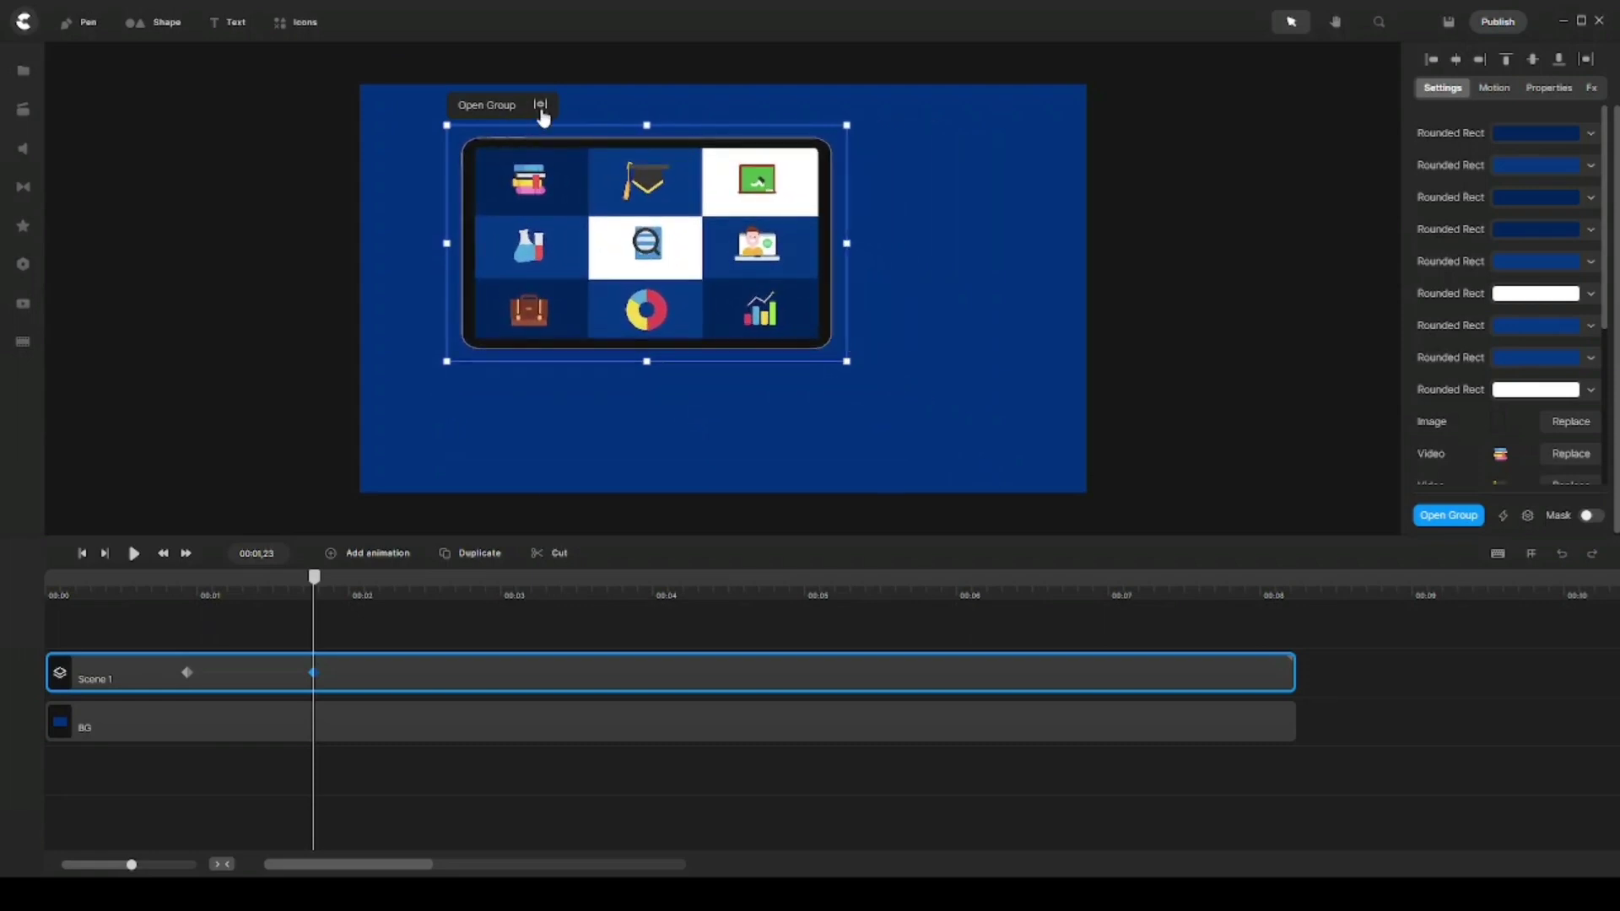
pyautogui.hotkey('alt', 'shift', 'h')
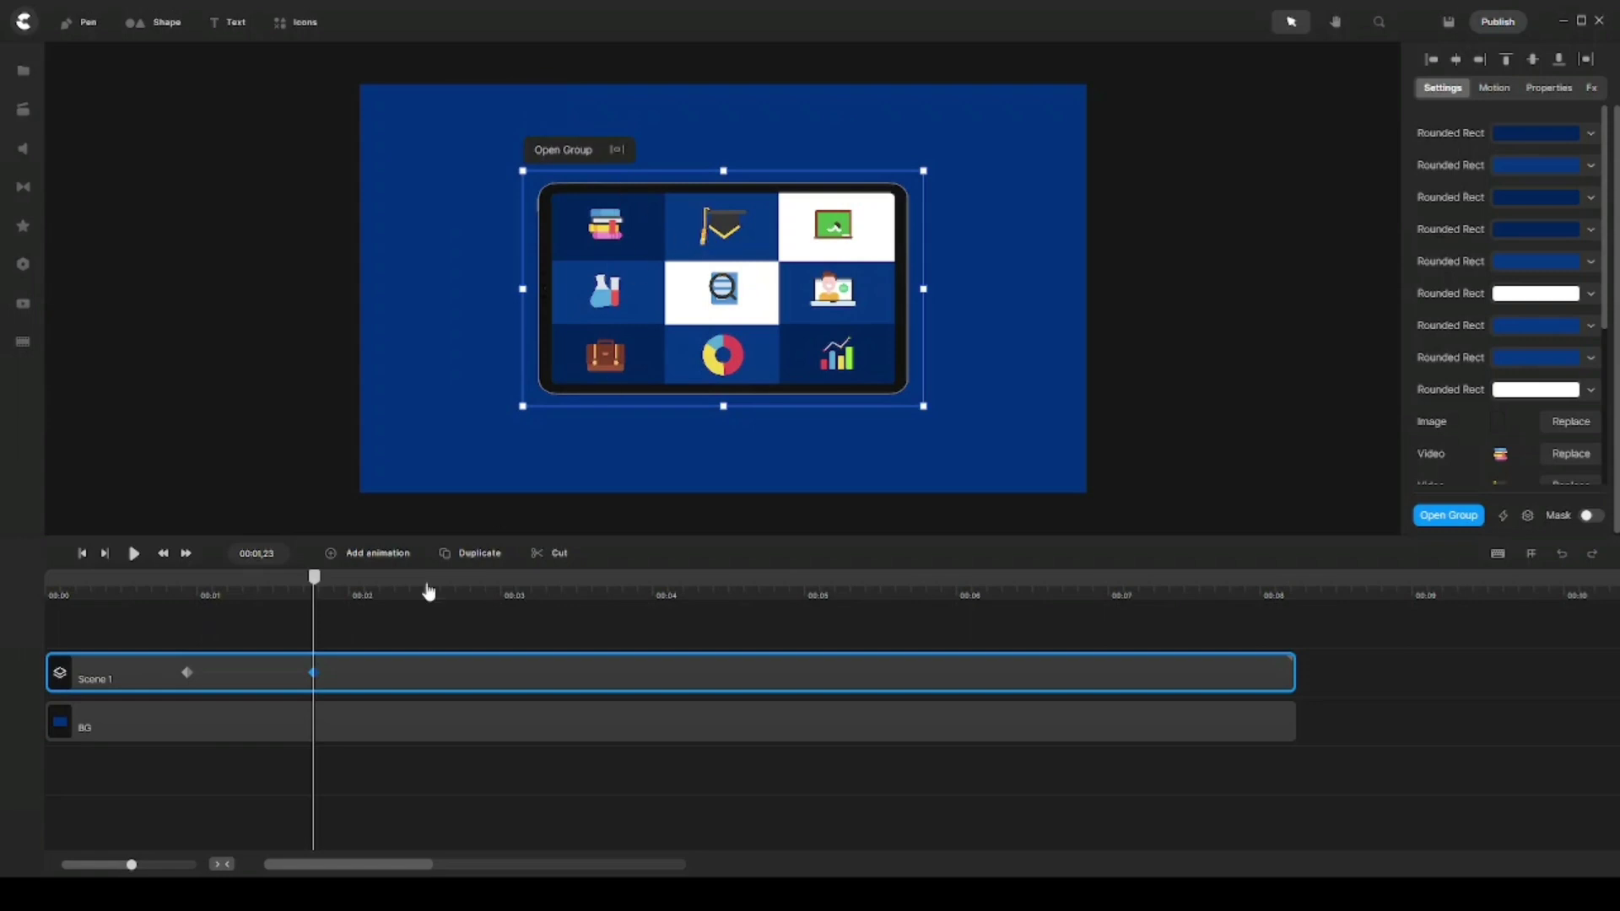
pyautogui.moveTo(314, 577)
pyautogui.mouseDown()
pyautogui.moveTo(138, 574)
pyautogui.moveTo(140, 596)
pyautogui.moveTo(36, 582)
pyautogui.moveTo(313, 573)
pyautogui.mouseUp()
# Search the whole Studio library for "hand" and add the yellow-sleeved hand image to the canvas at 00:01,23
pyautogui.click(20, 111)
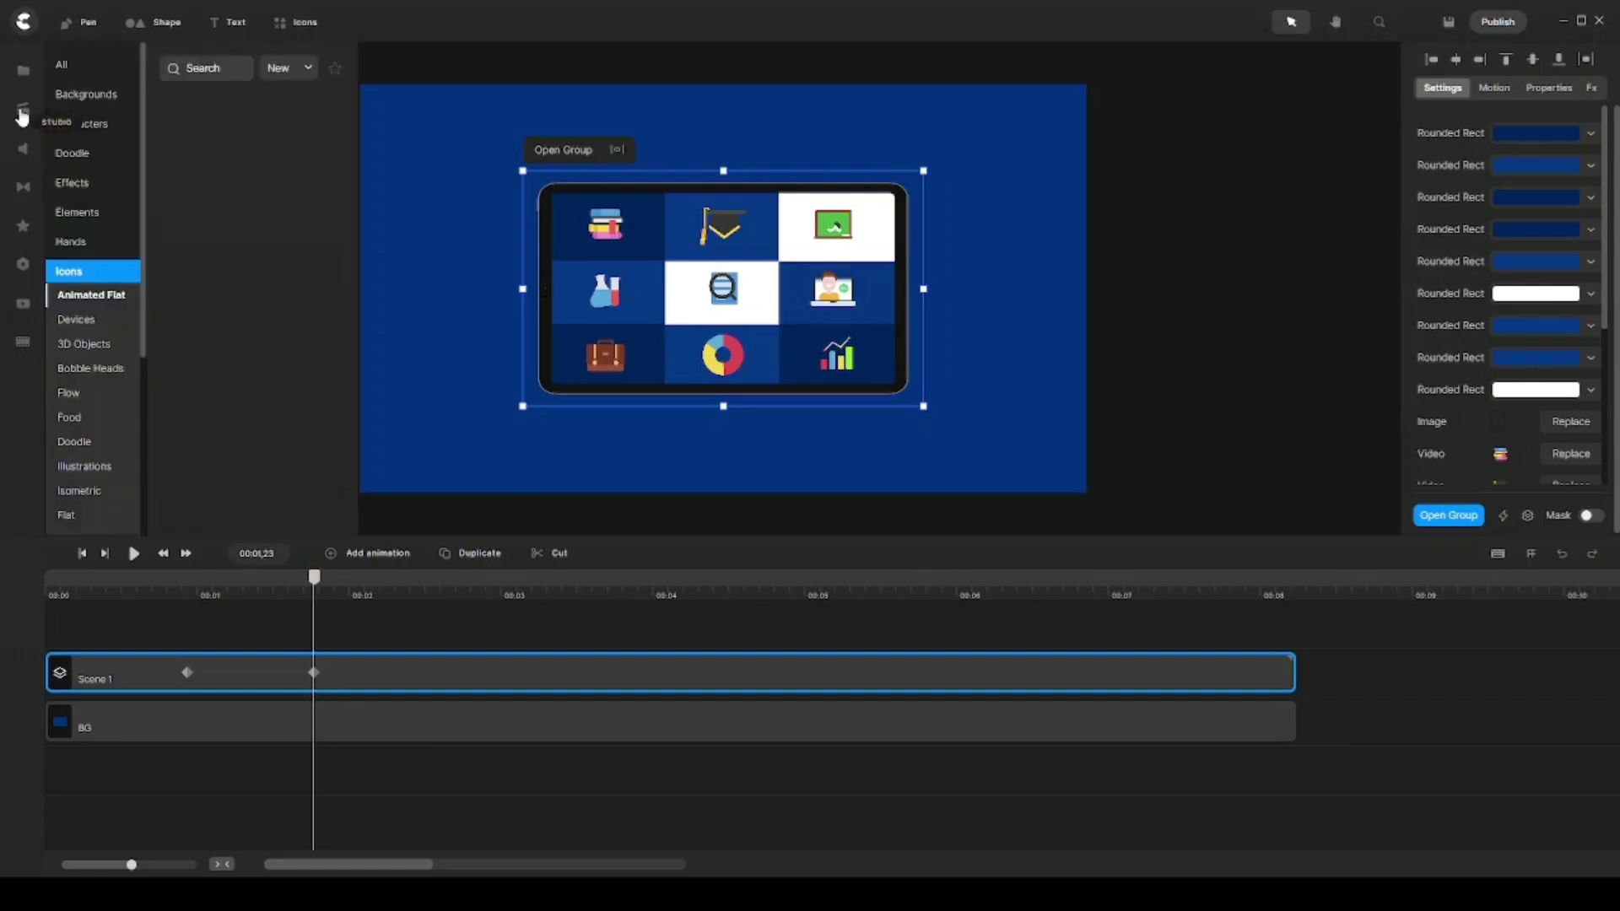
pyautogui.click(100, 65)
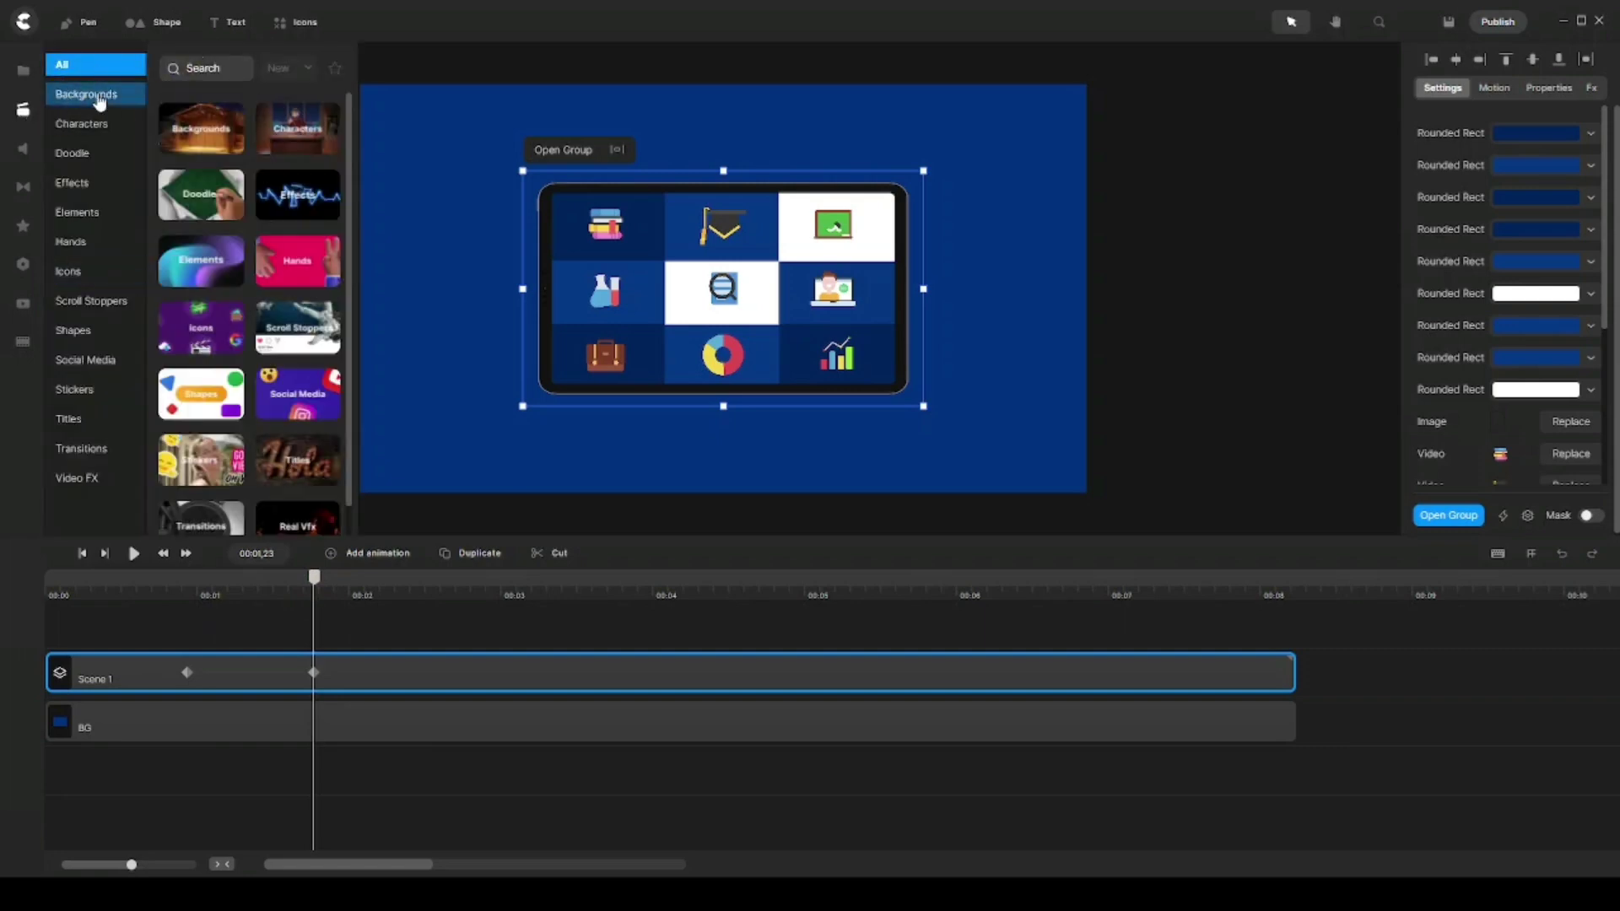
pyautogui.click(203, 74)
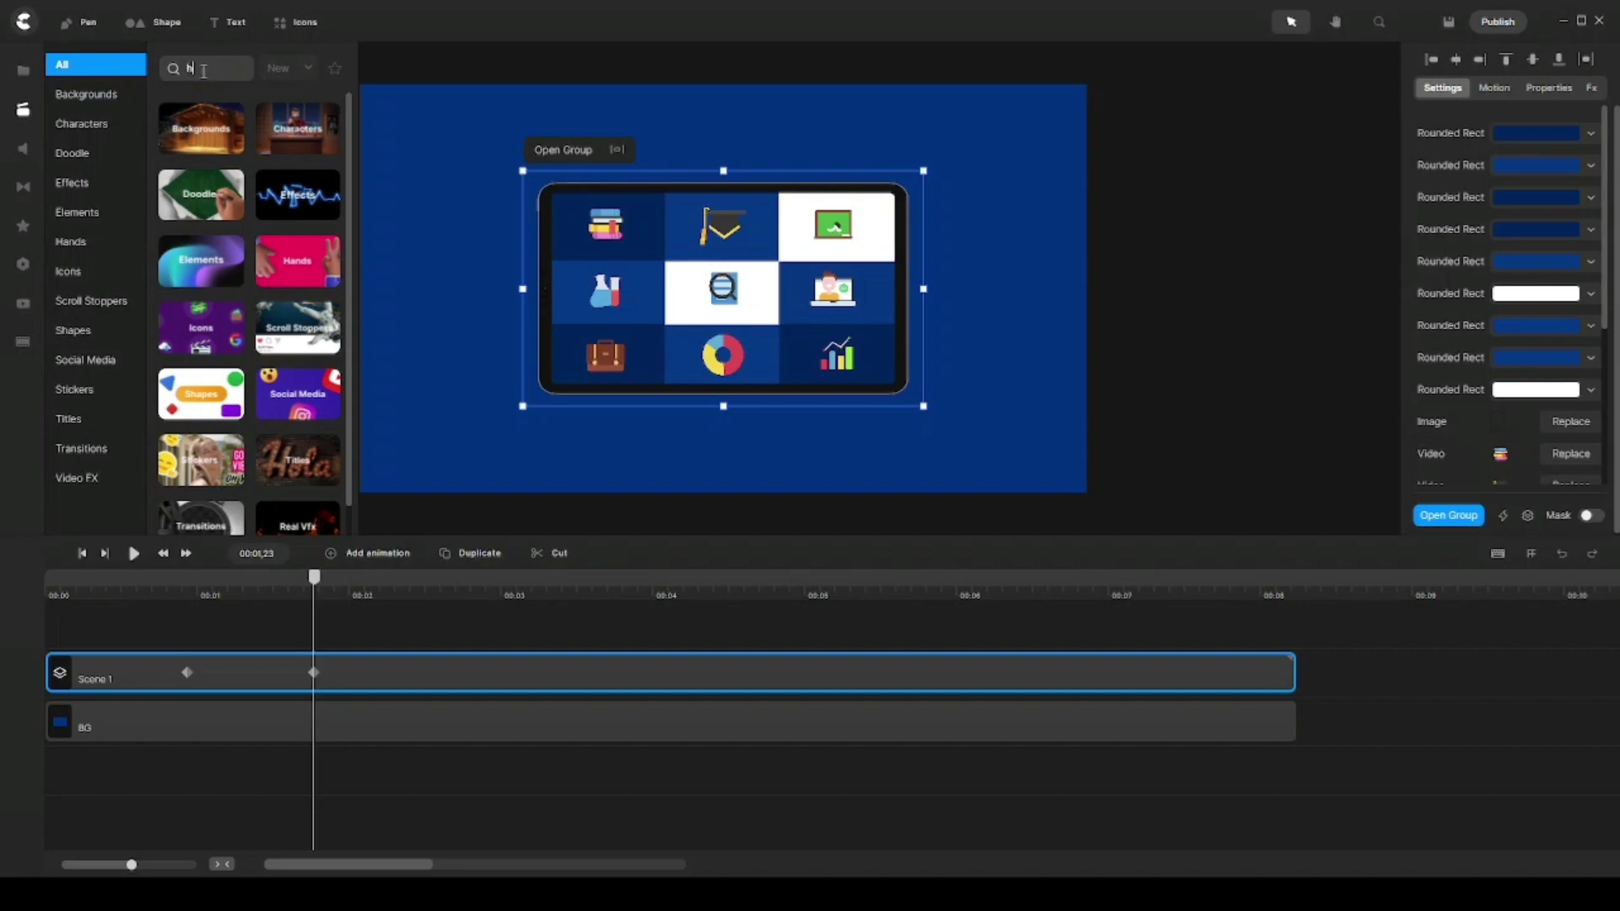
pyautogui.write('hand')
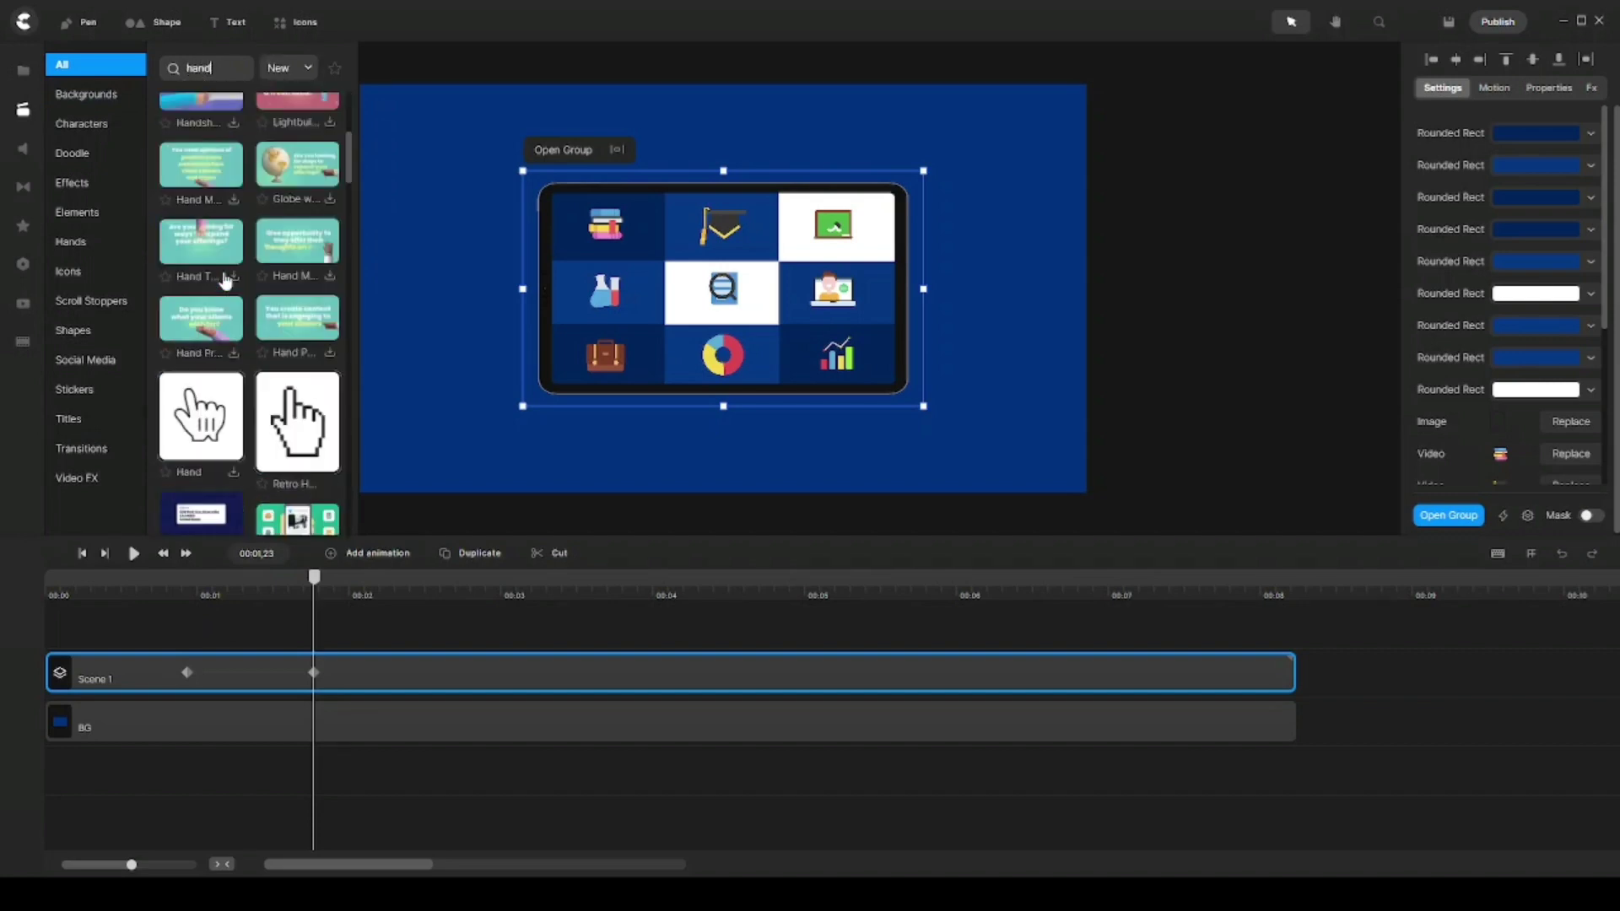
pyautogui.scroll(-3, 228, 321)
pyautogui.scroll(-3, 232, 350)
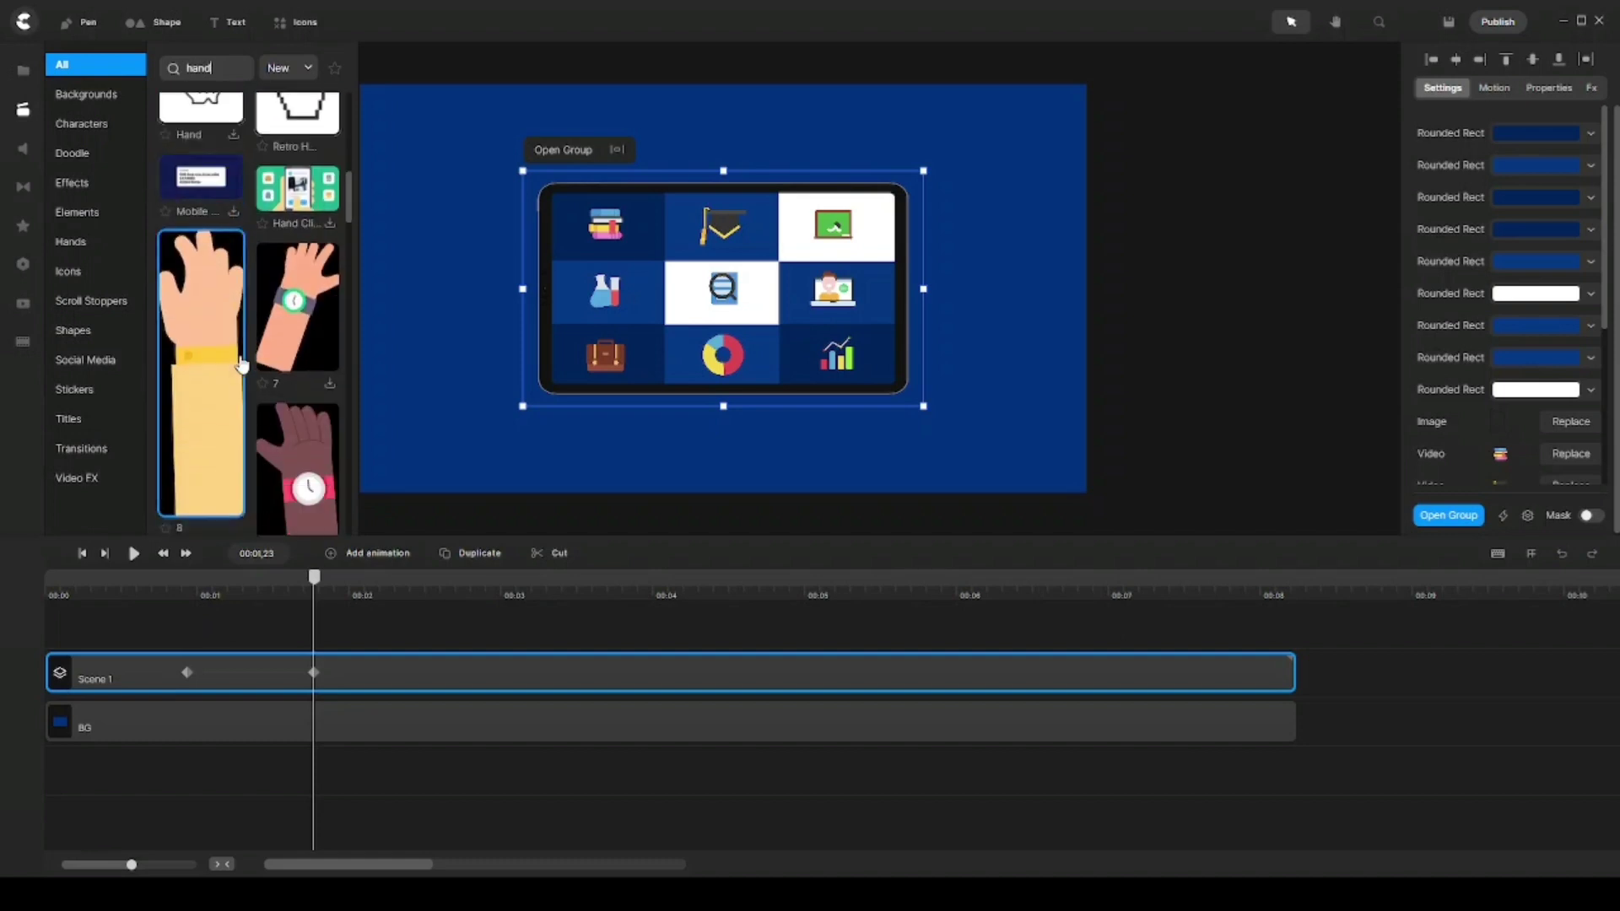
pyautogui.scroll(-3, 228, 401)
pyautogui.scroll(3, 202, 355)
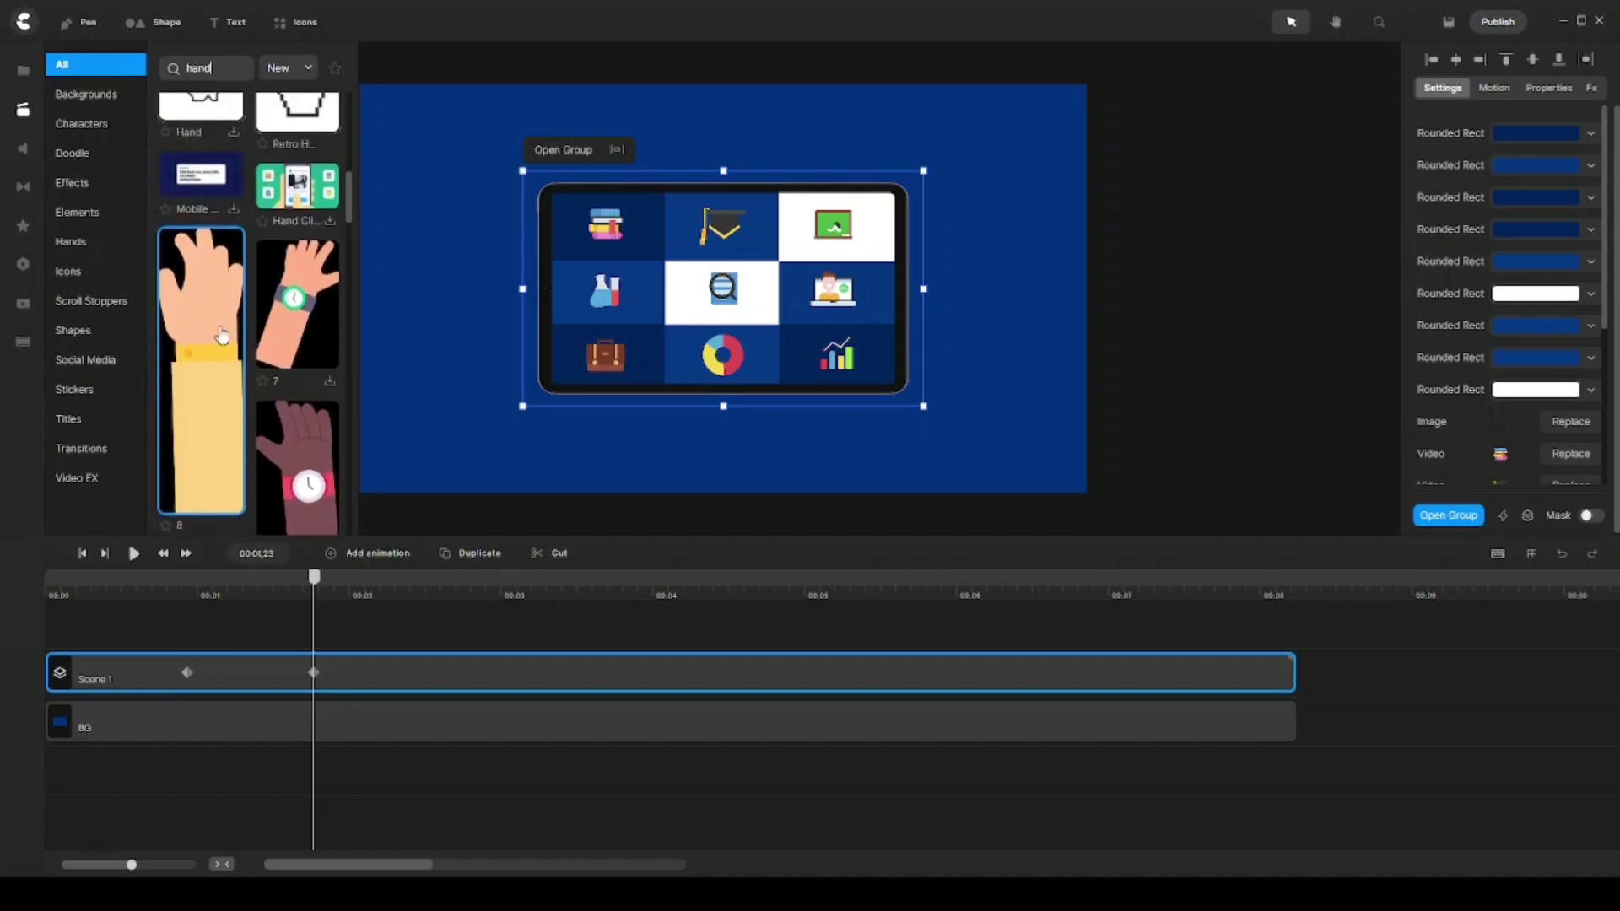
pyautogui.moveTo(194, 338); pyautogui.dragTo(789, 310)
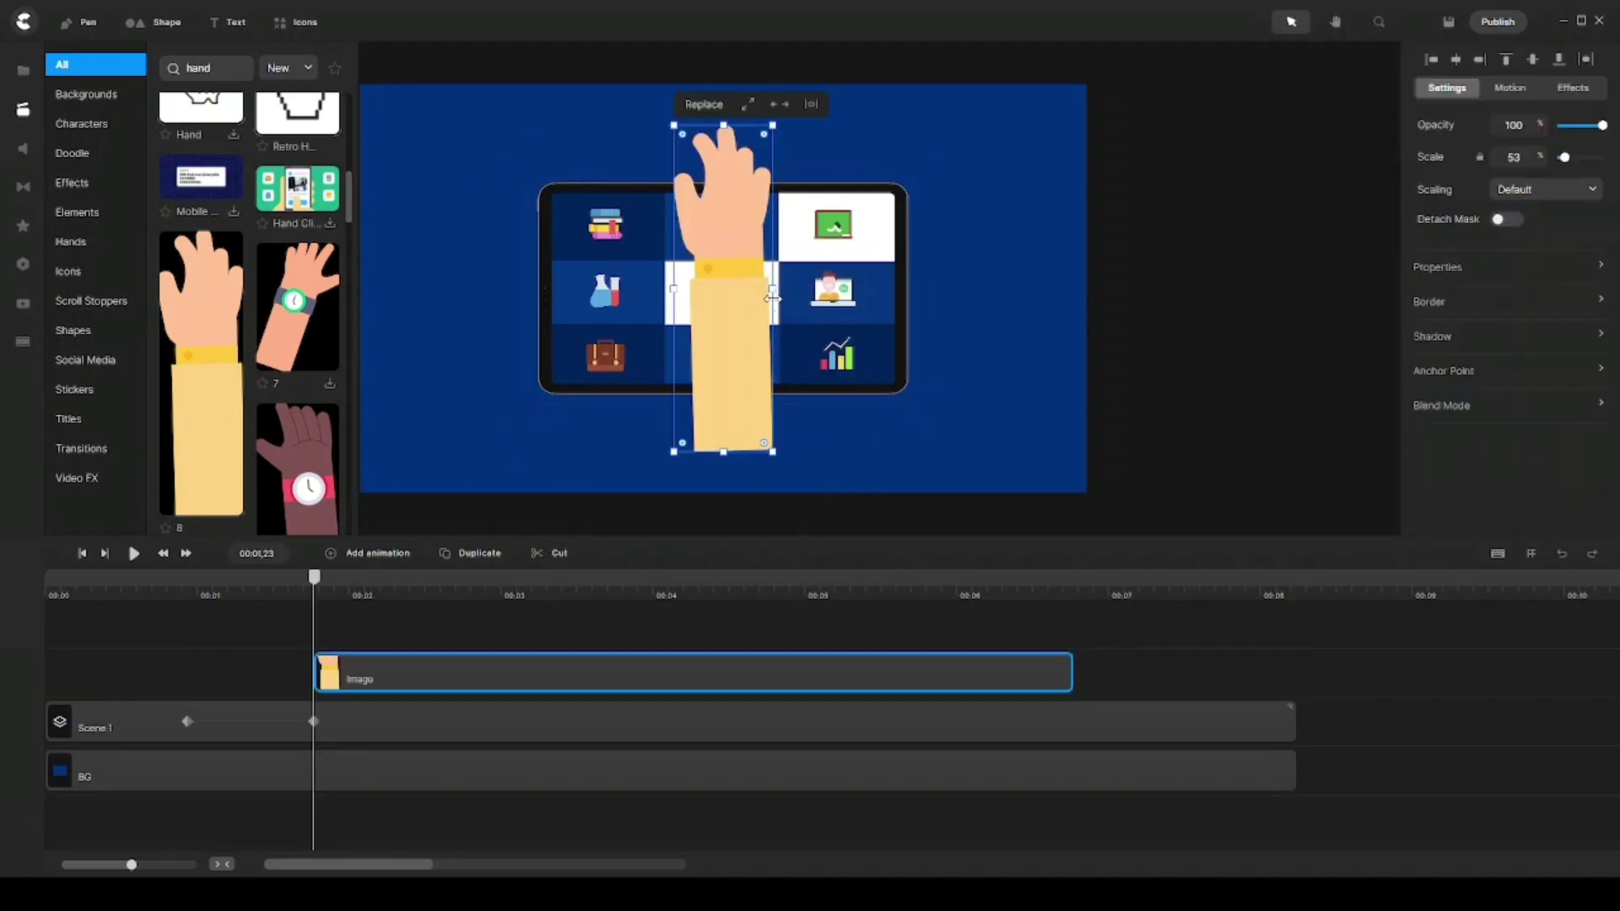
# Move the hand down over the iPad's lower-right area so the sleeve runs past the canvas edge, and duplicate the image
pyautogui.moveTo(717, 252); pyautogui.dragTo(767, 322)
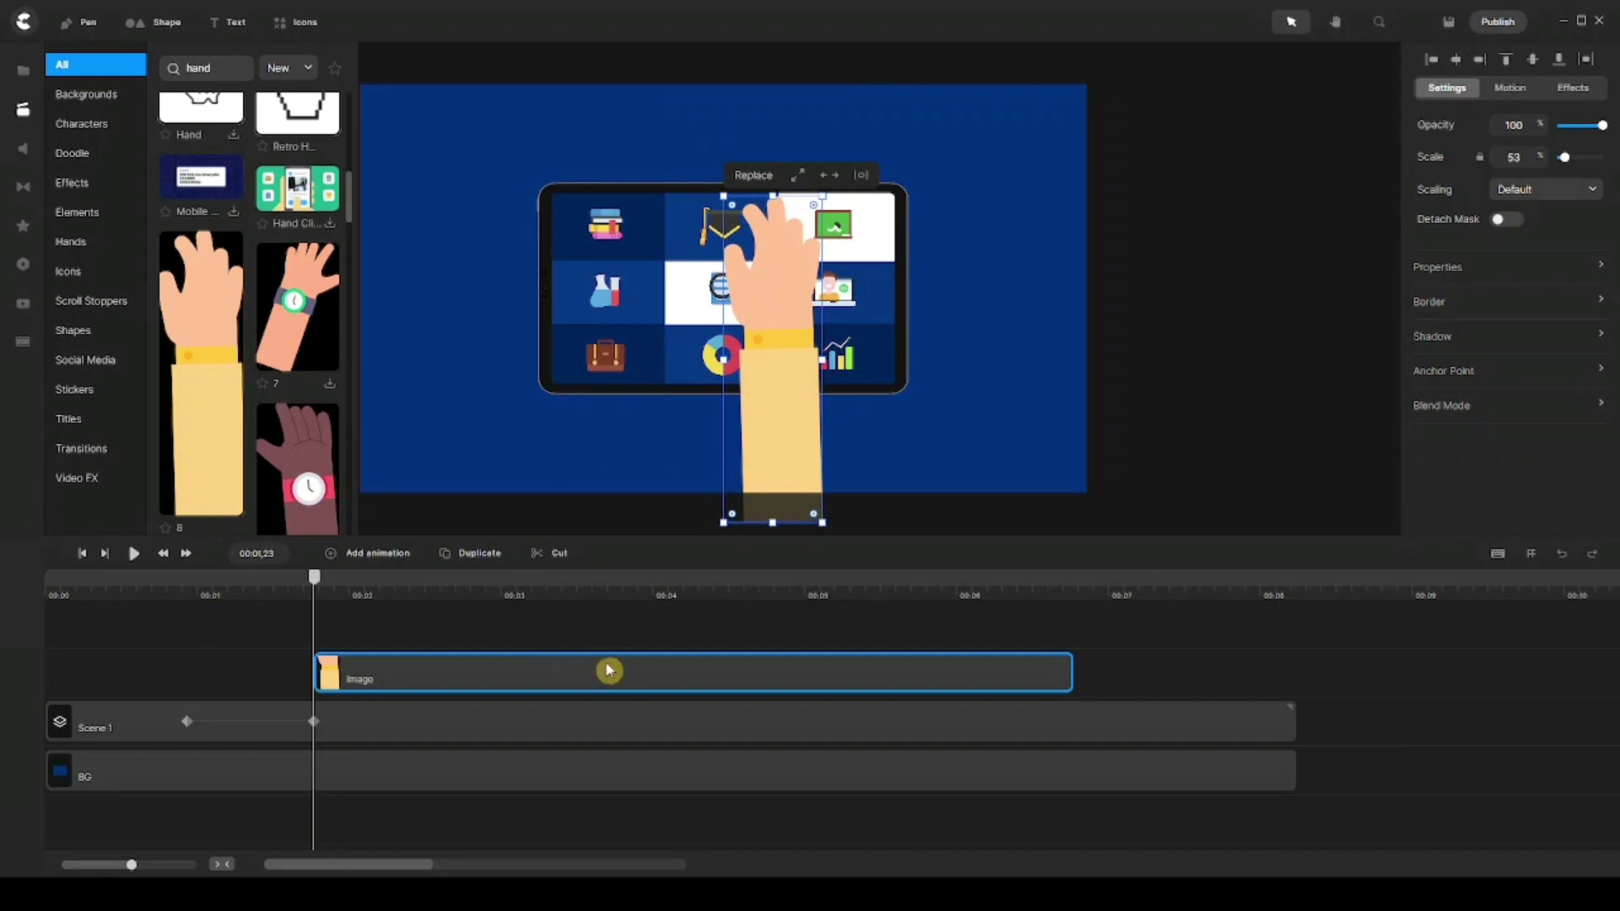
pyautogui.hotkey('ctrl', 'd')
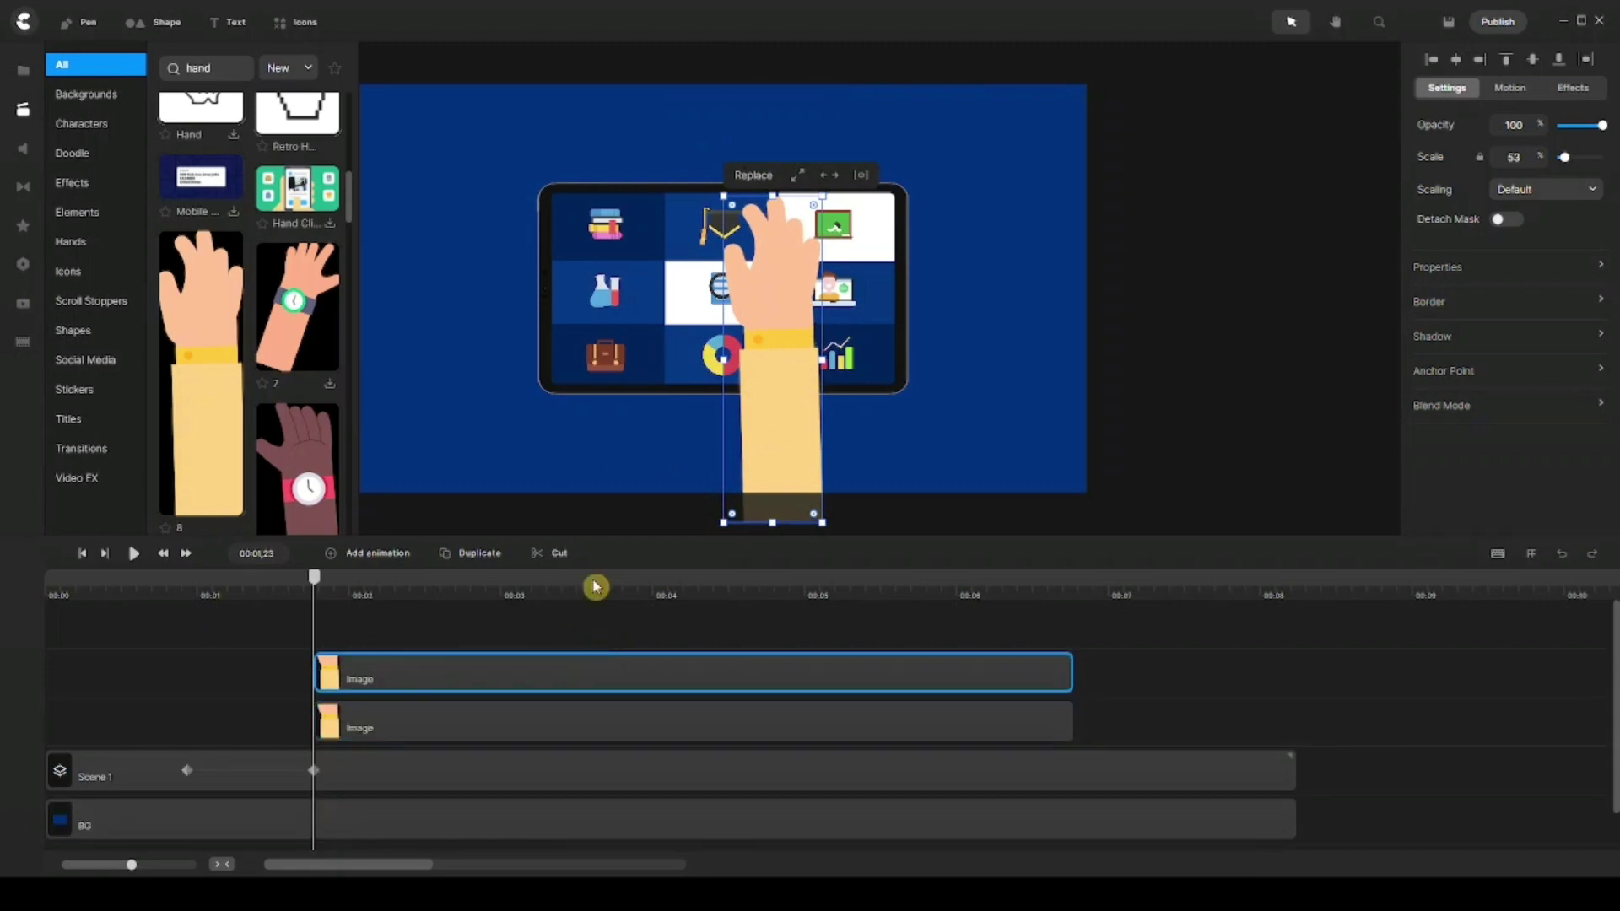
# Move the duplicated hand over to the iPad's left side and flip it horizontally
pyautogui.moveTo(779, 341); pyautogui.dragTo(654, 342)
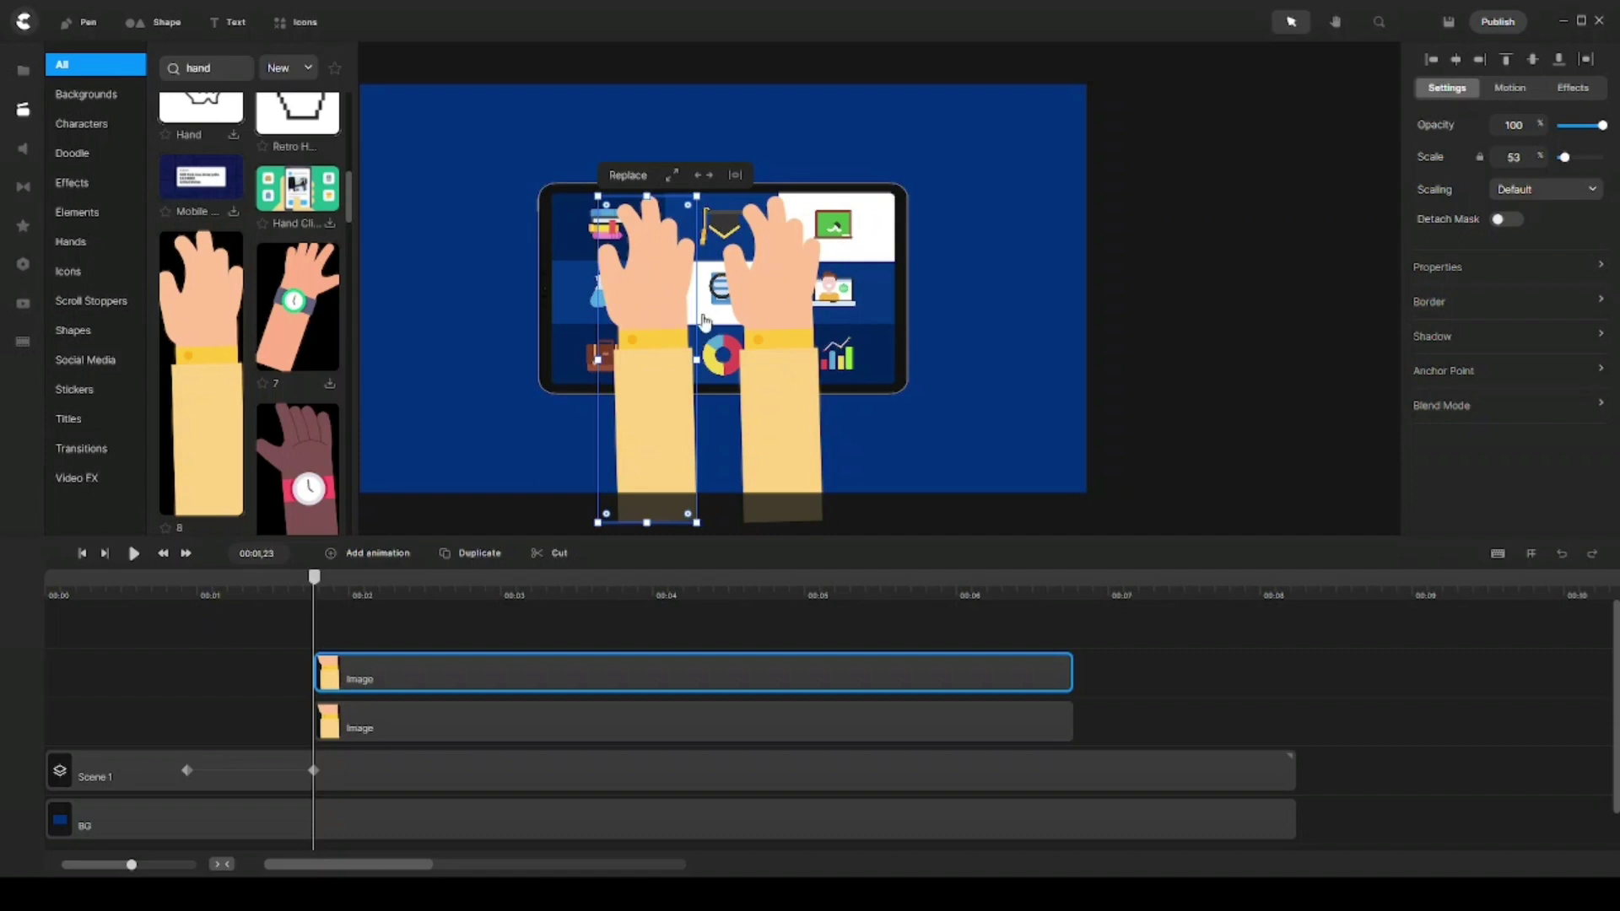
pyautogui.click(1444, 271)
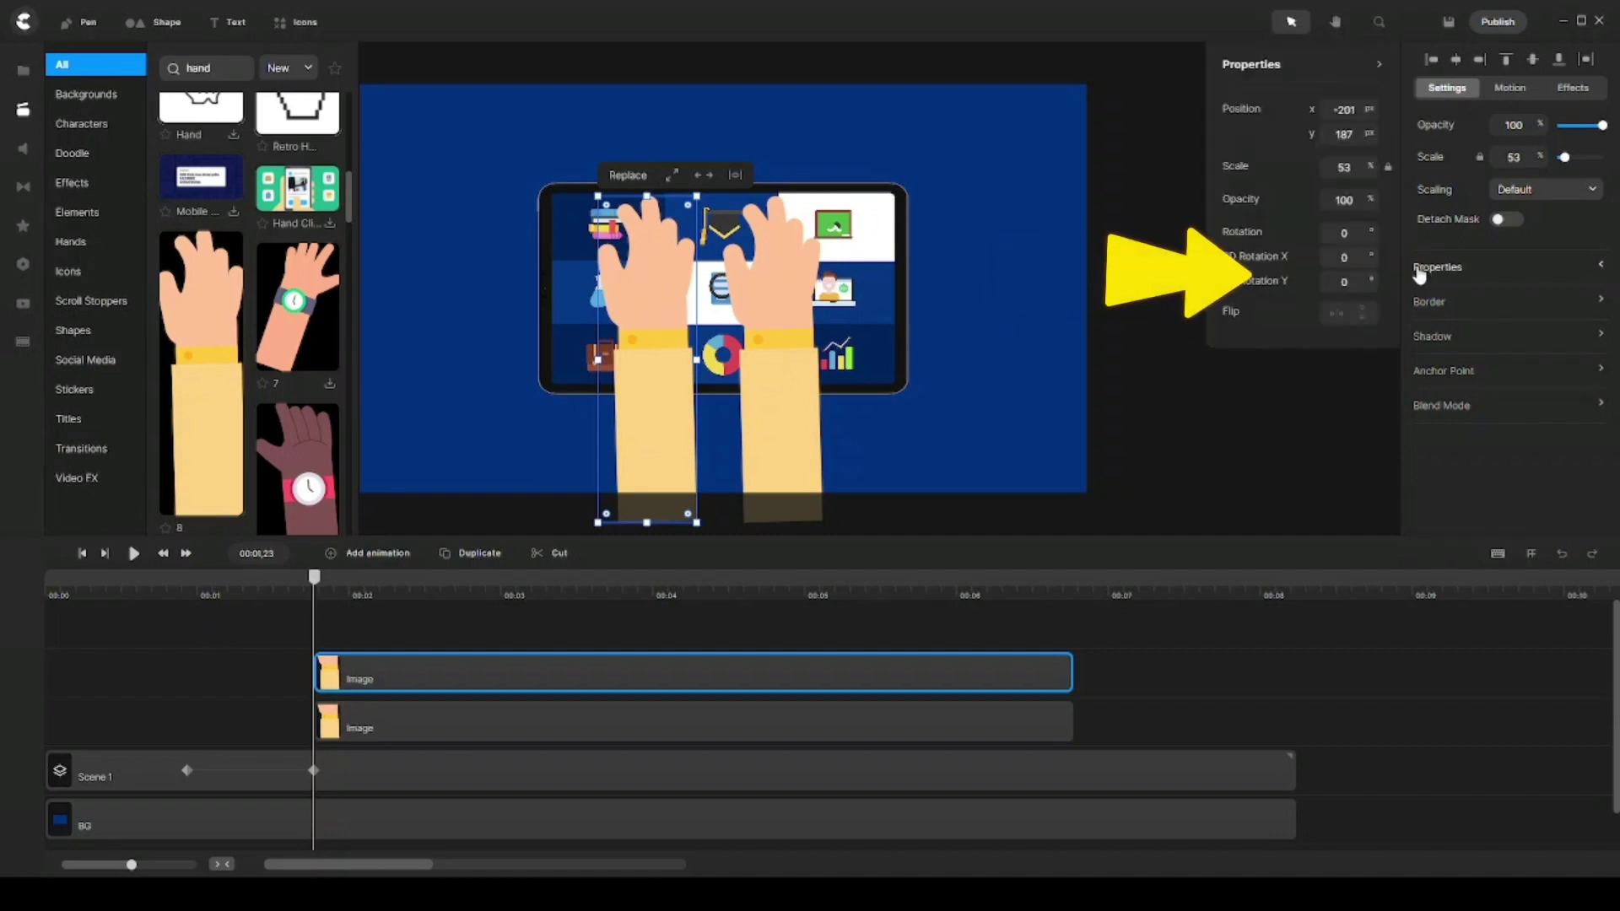
pyautogui.click(1336, 315)
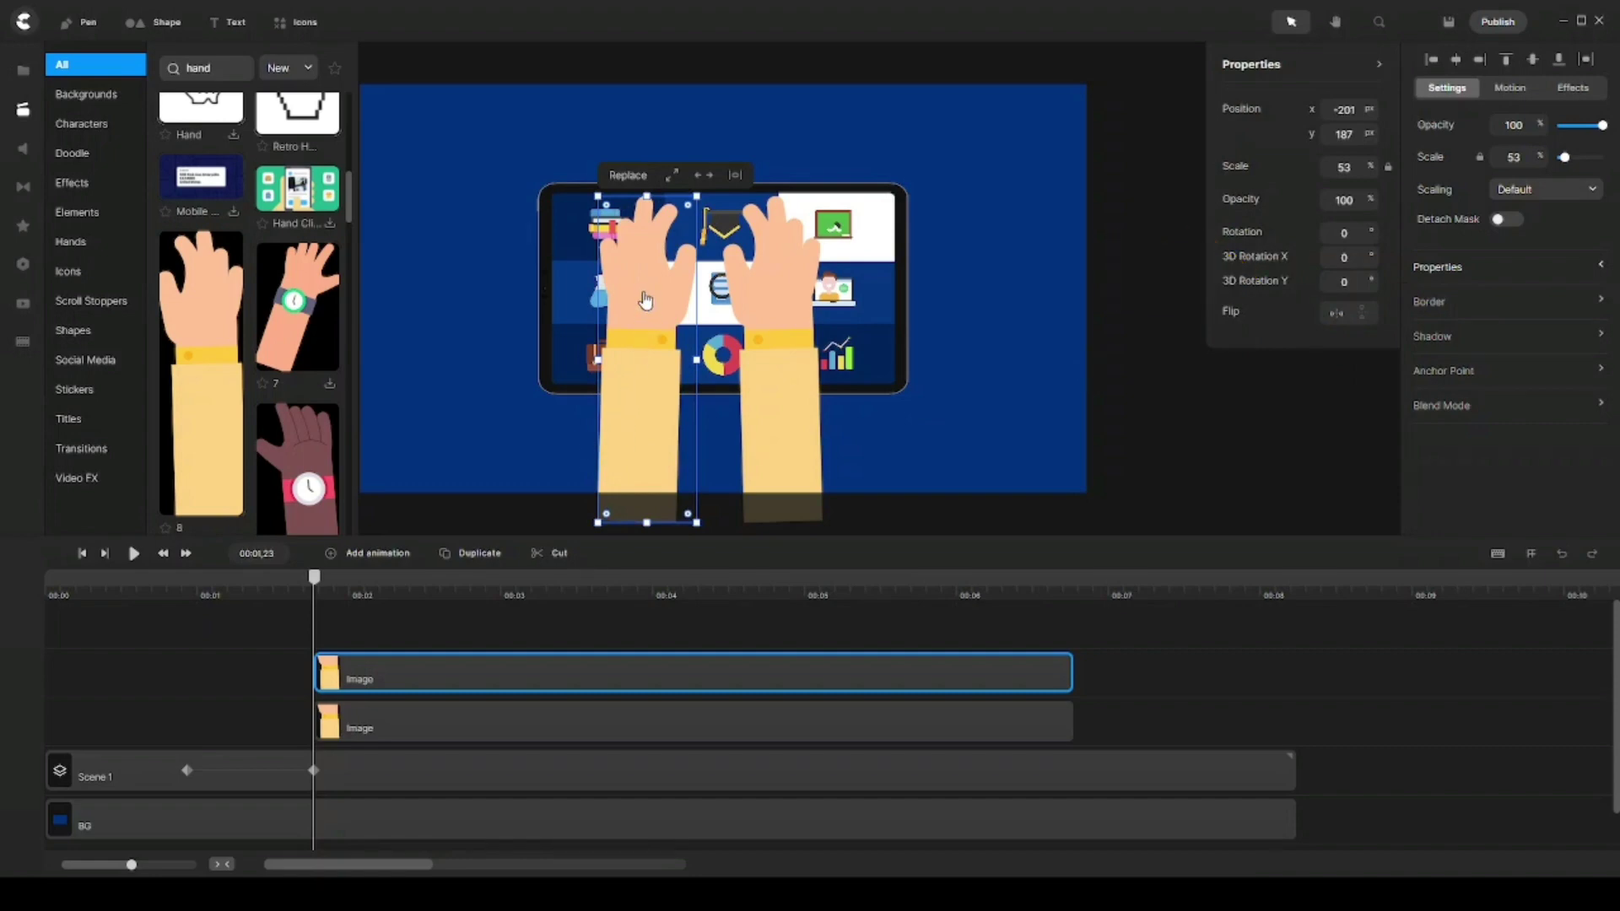
# Place the flipped hand at the iPad's lower-left corner and the original hand at its lower-right corner, and close the library
pyautogui.moveTo(646, 299); pyautogui.dragTo(537, 391)
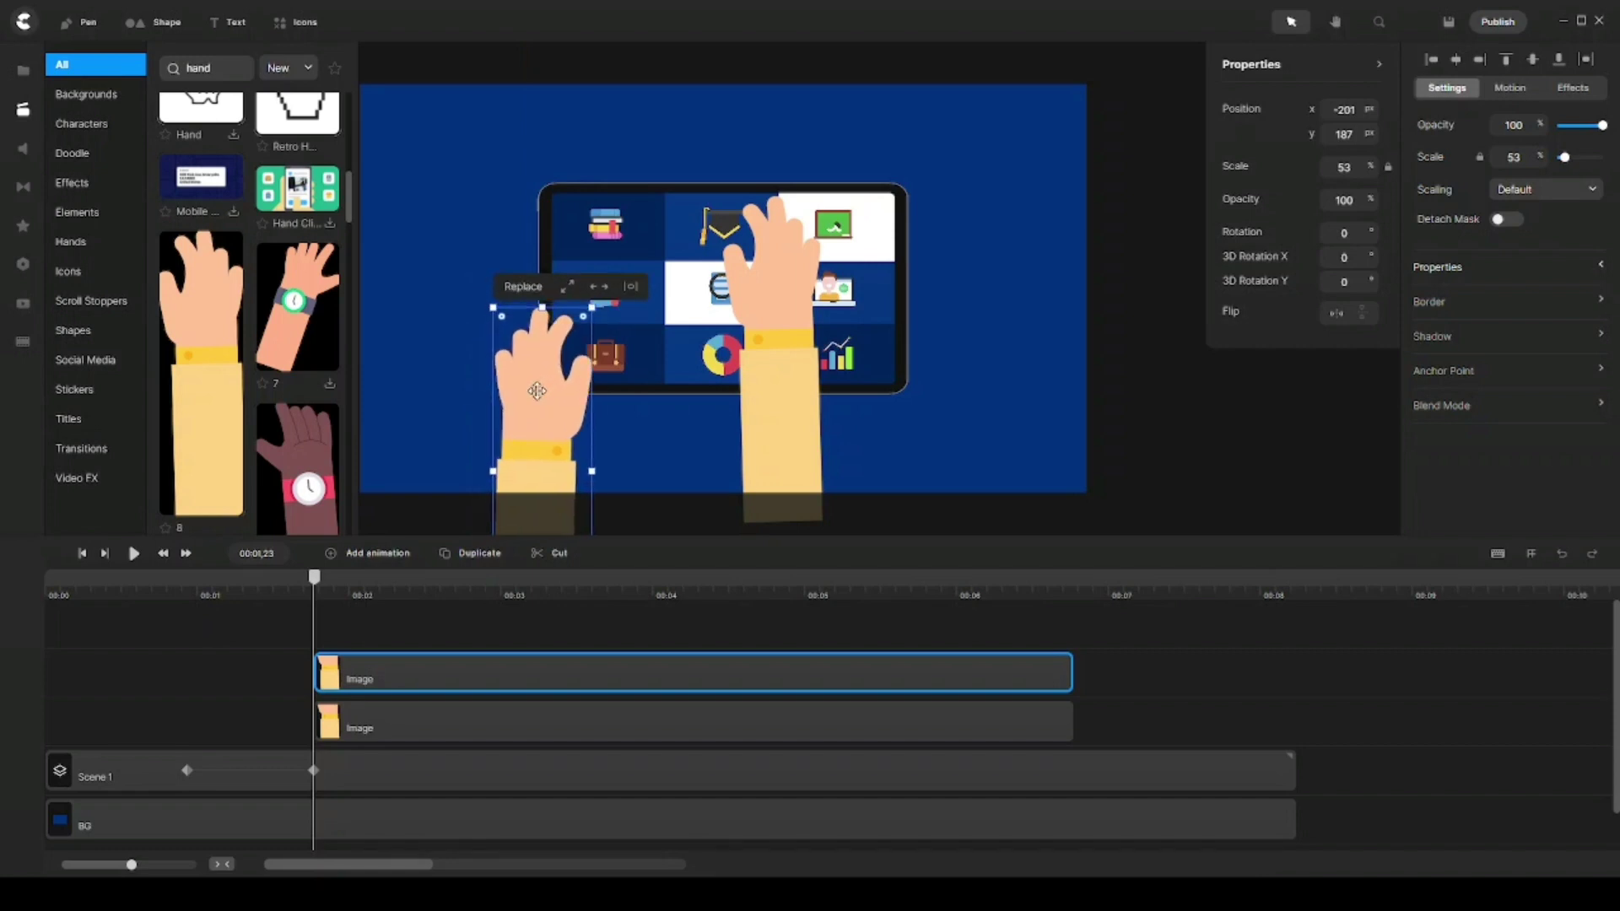
pyautogui.moveTo(775, 286); pyautogui.dragTo(908, 403)
pyautogui.click(415, 582)
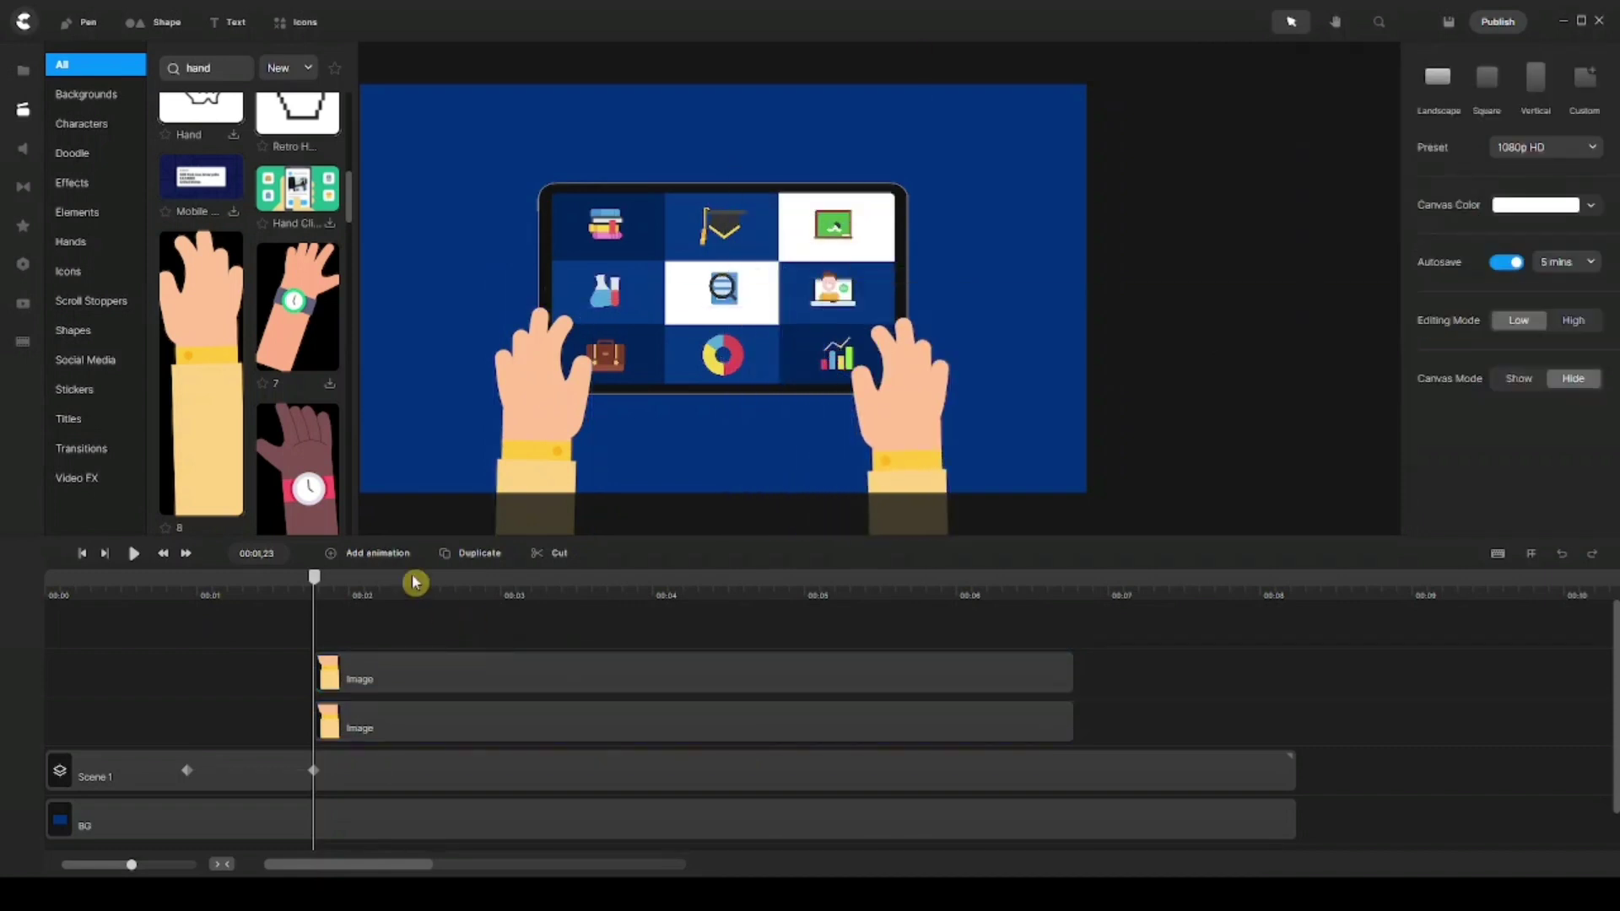
pyautogui.click(22, 109)
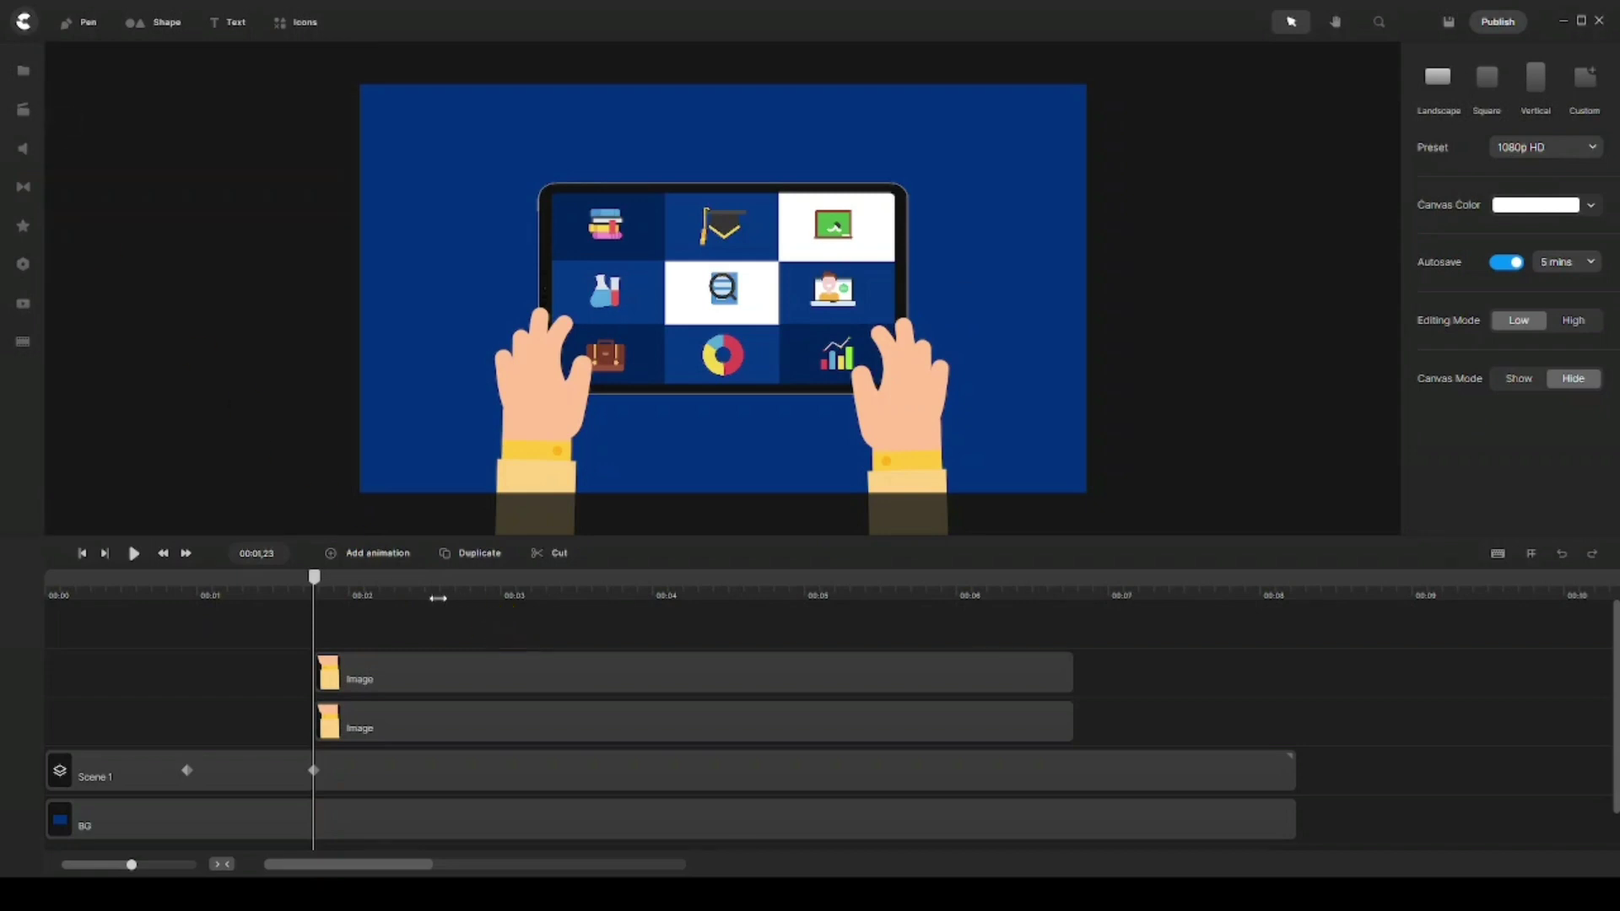
# Shift both hand layers earlier together so they start at Scene 1's first keyframe, around 00:00,28
pyautogui.click(468, 663)
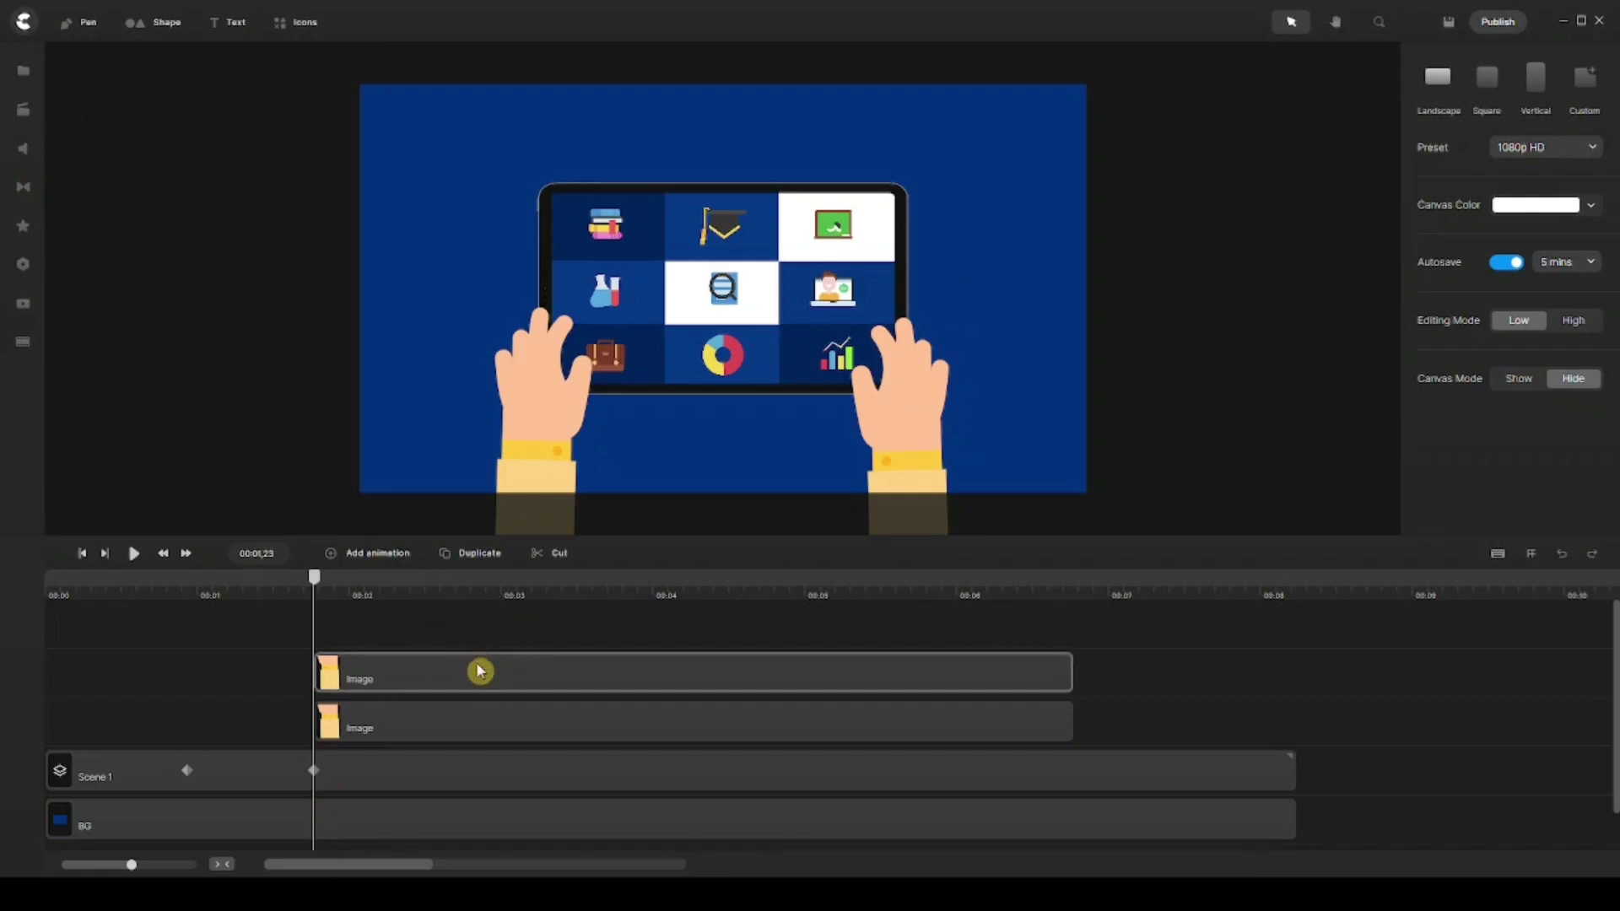
pyautogui.click(479, 671)
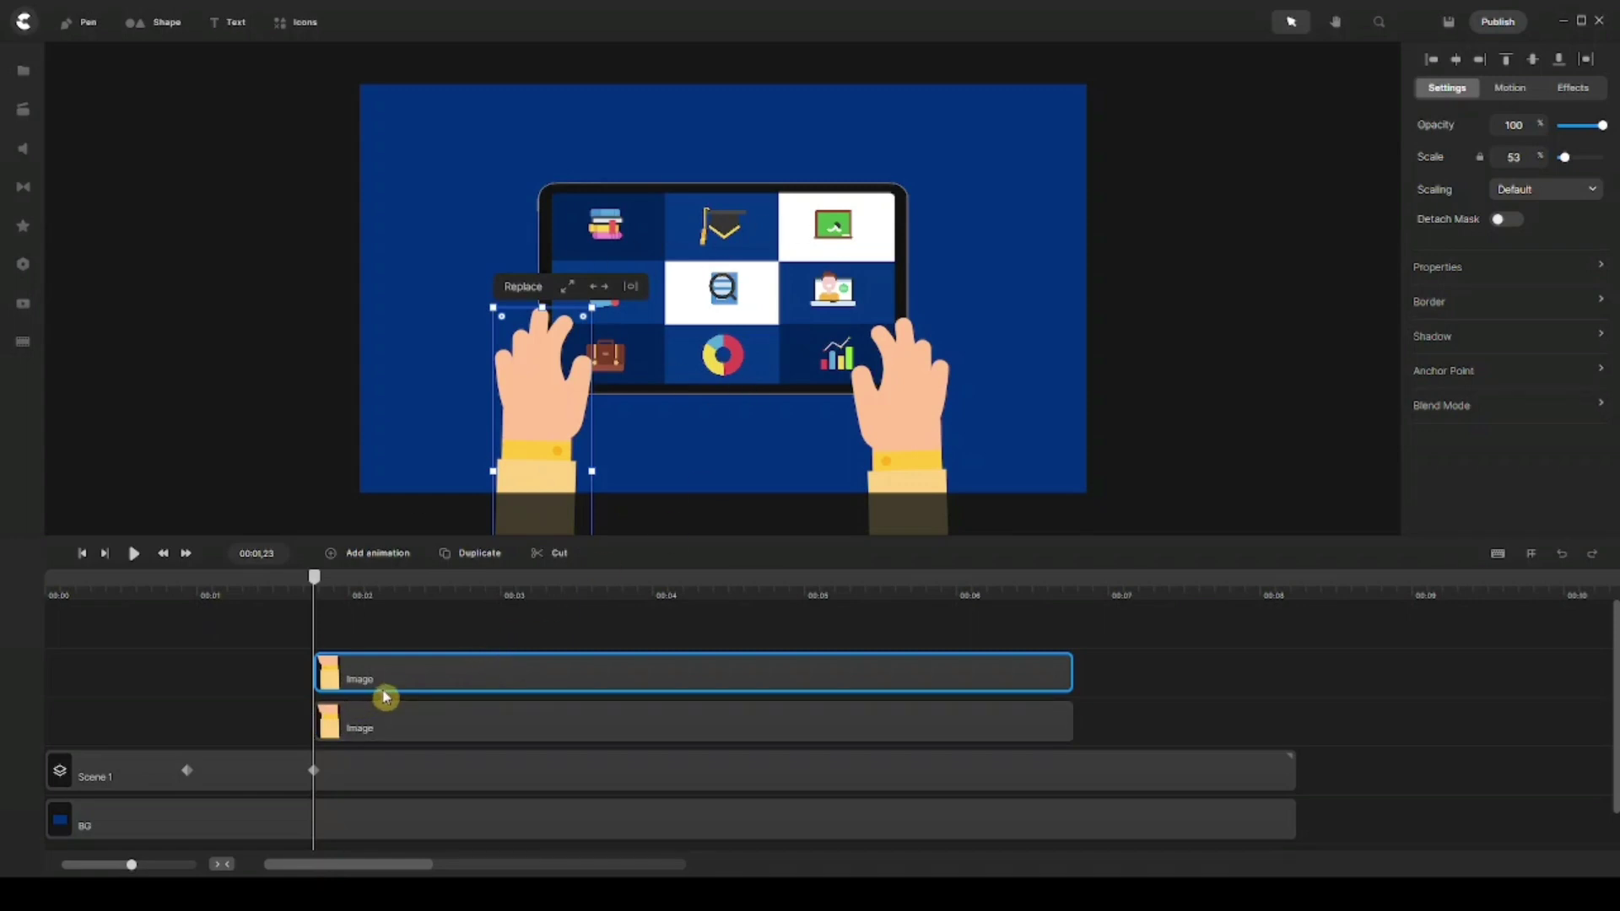
pyautogui.click(434, 618)
pyautogui.keyDown('shift'); pyautogui.click(422, 730); pyautogui.keyUp('shift')
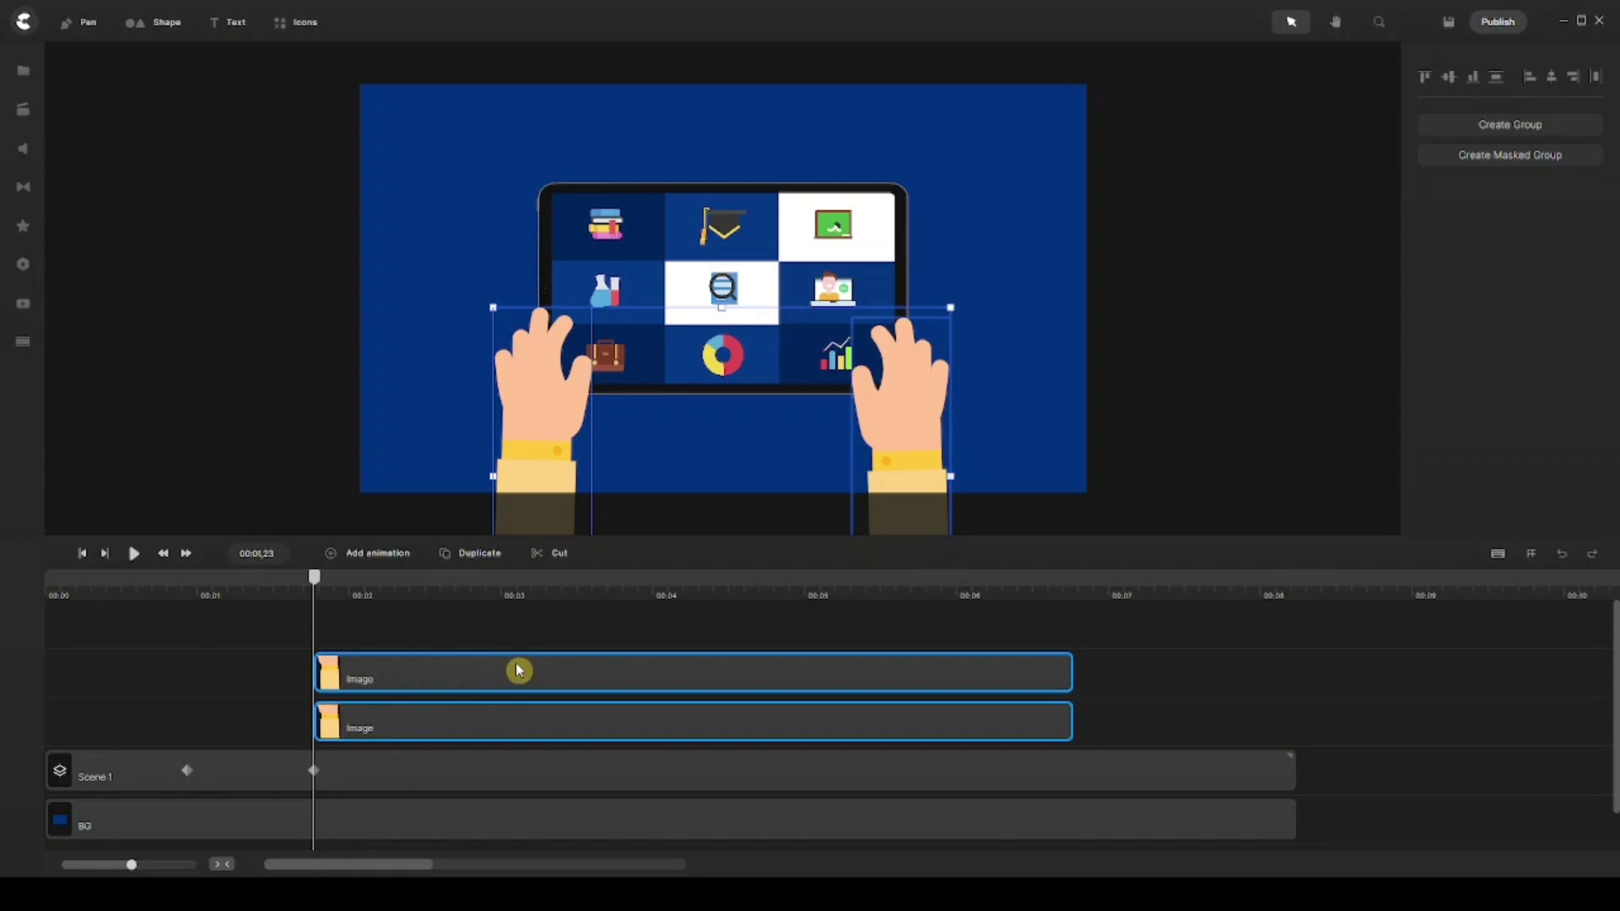
pyautogui.moveTo(519, 670); pyautogui.dragTo(389, 672)
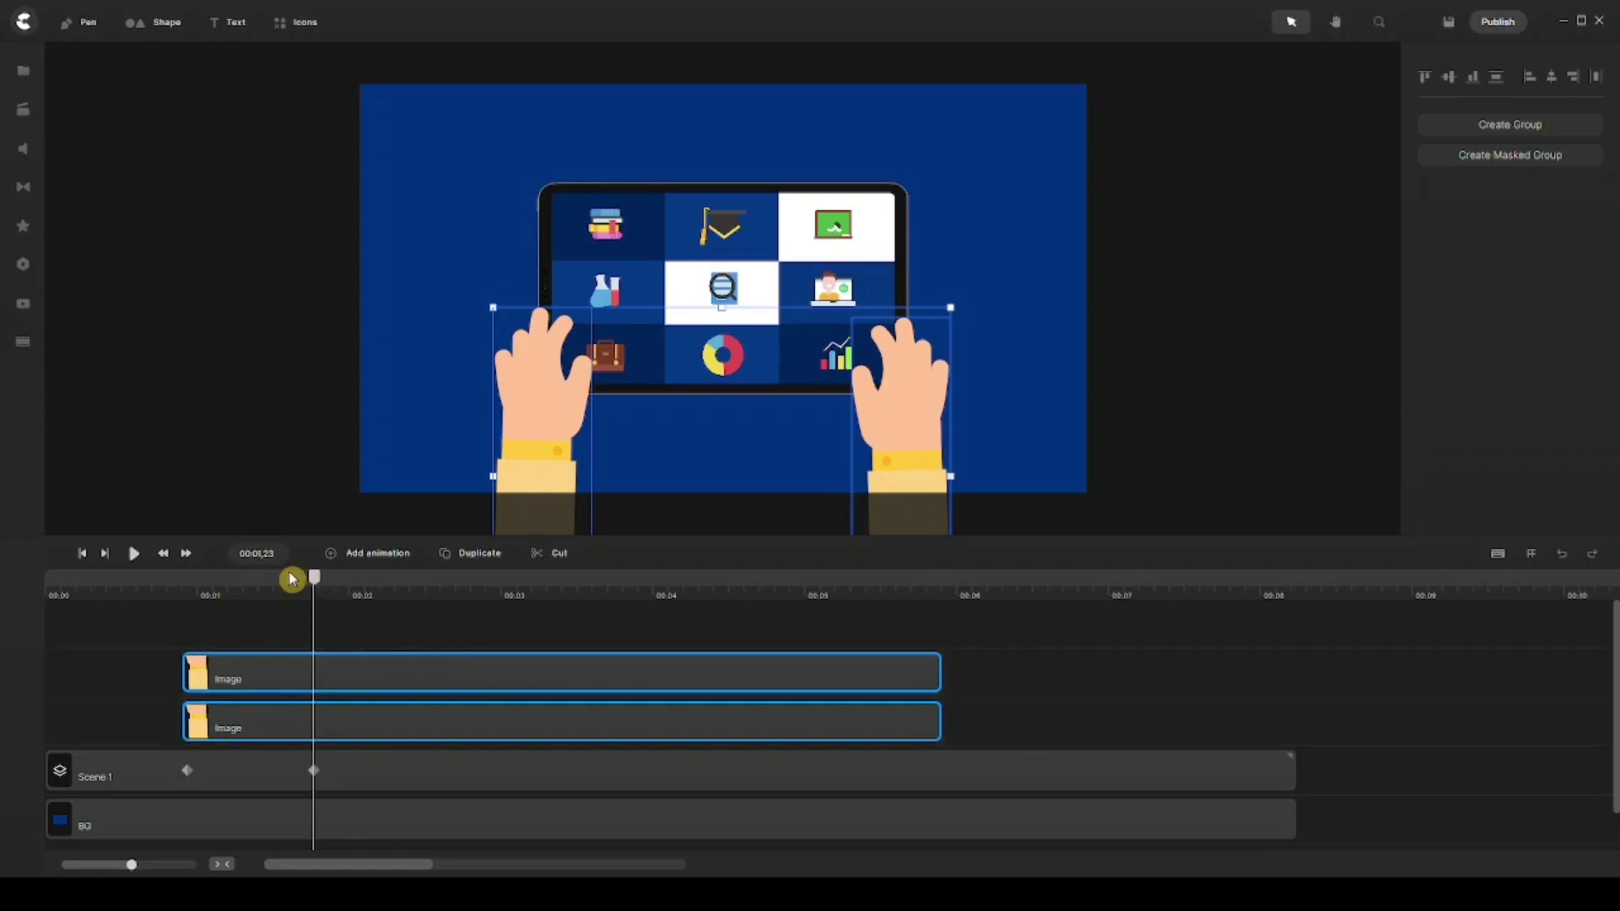
# Add a Position and Scale animation to the right hand at 00:00,28 and move it one frame later
pyautogui.moveTo(314, 579); pyautogui.dragTo(188, 593)
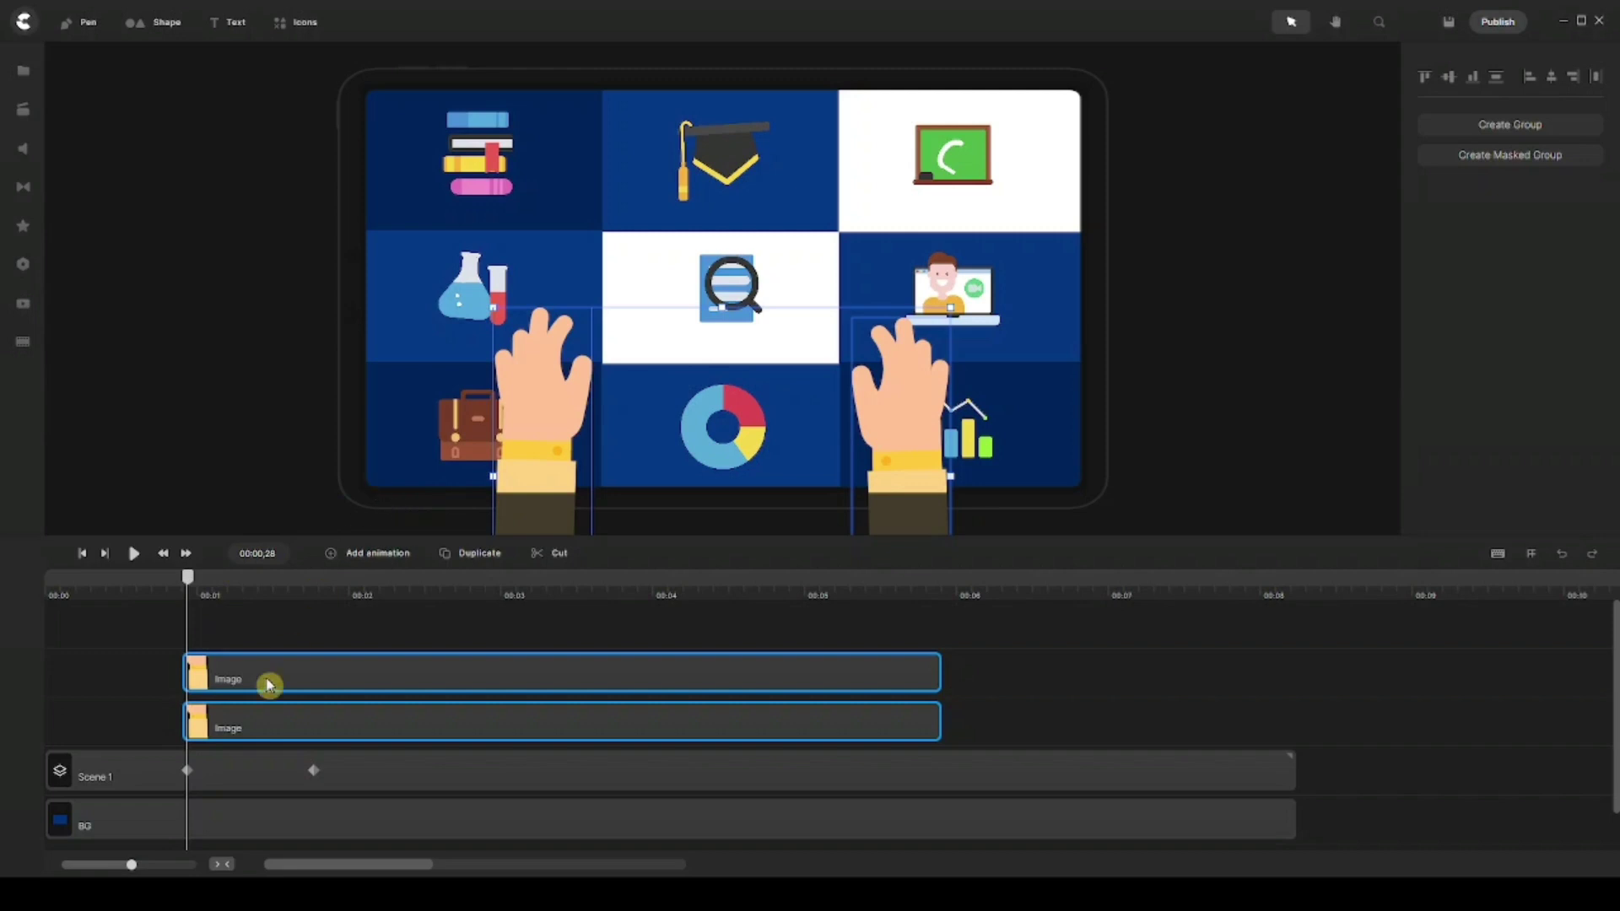
pyautogui.click(345, 728)
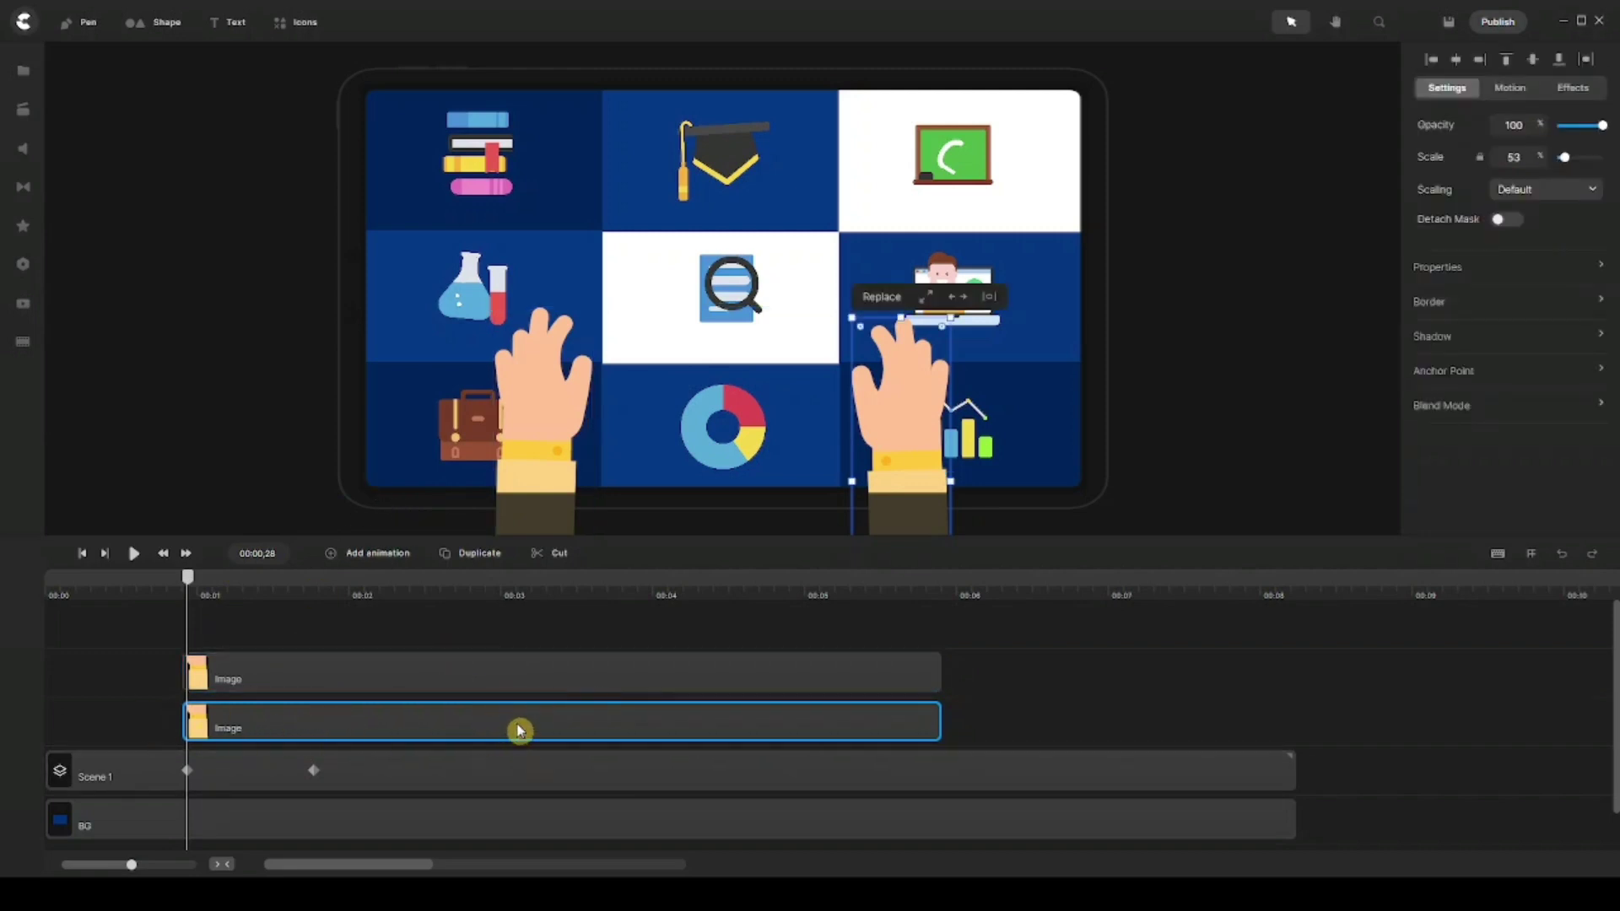
pyautogui.click(373, 556)
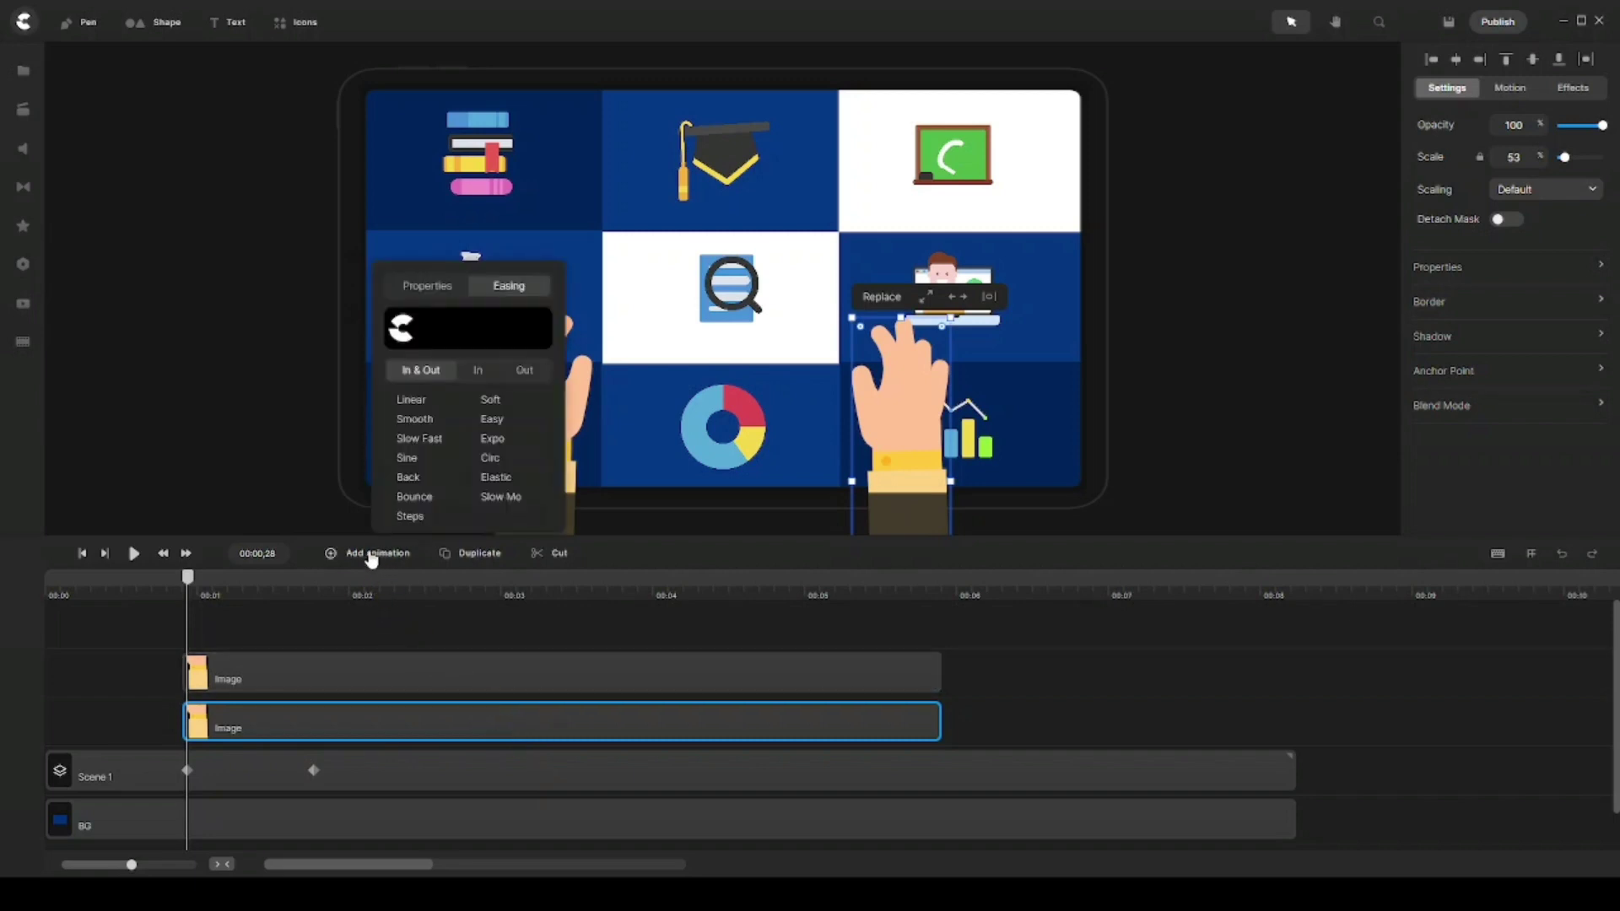
pyautogui.click(421, 283)
pyautogui.click(424, 288)
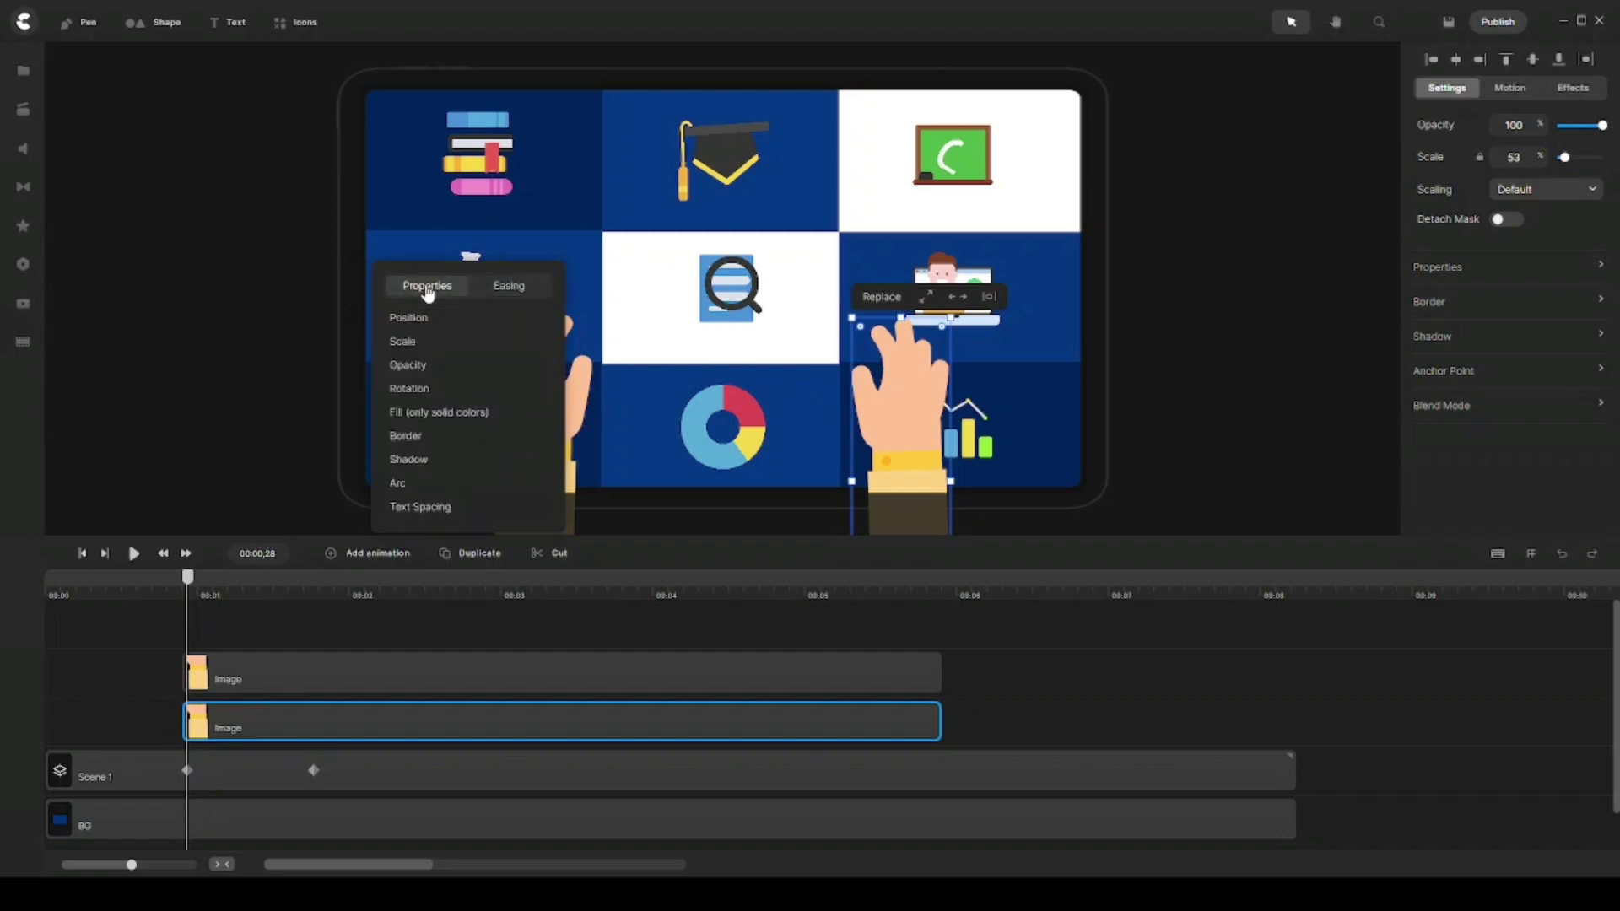
pyautogui.click(432, 330)
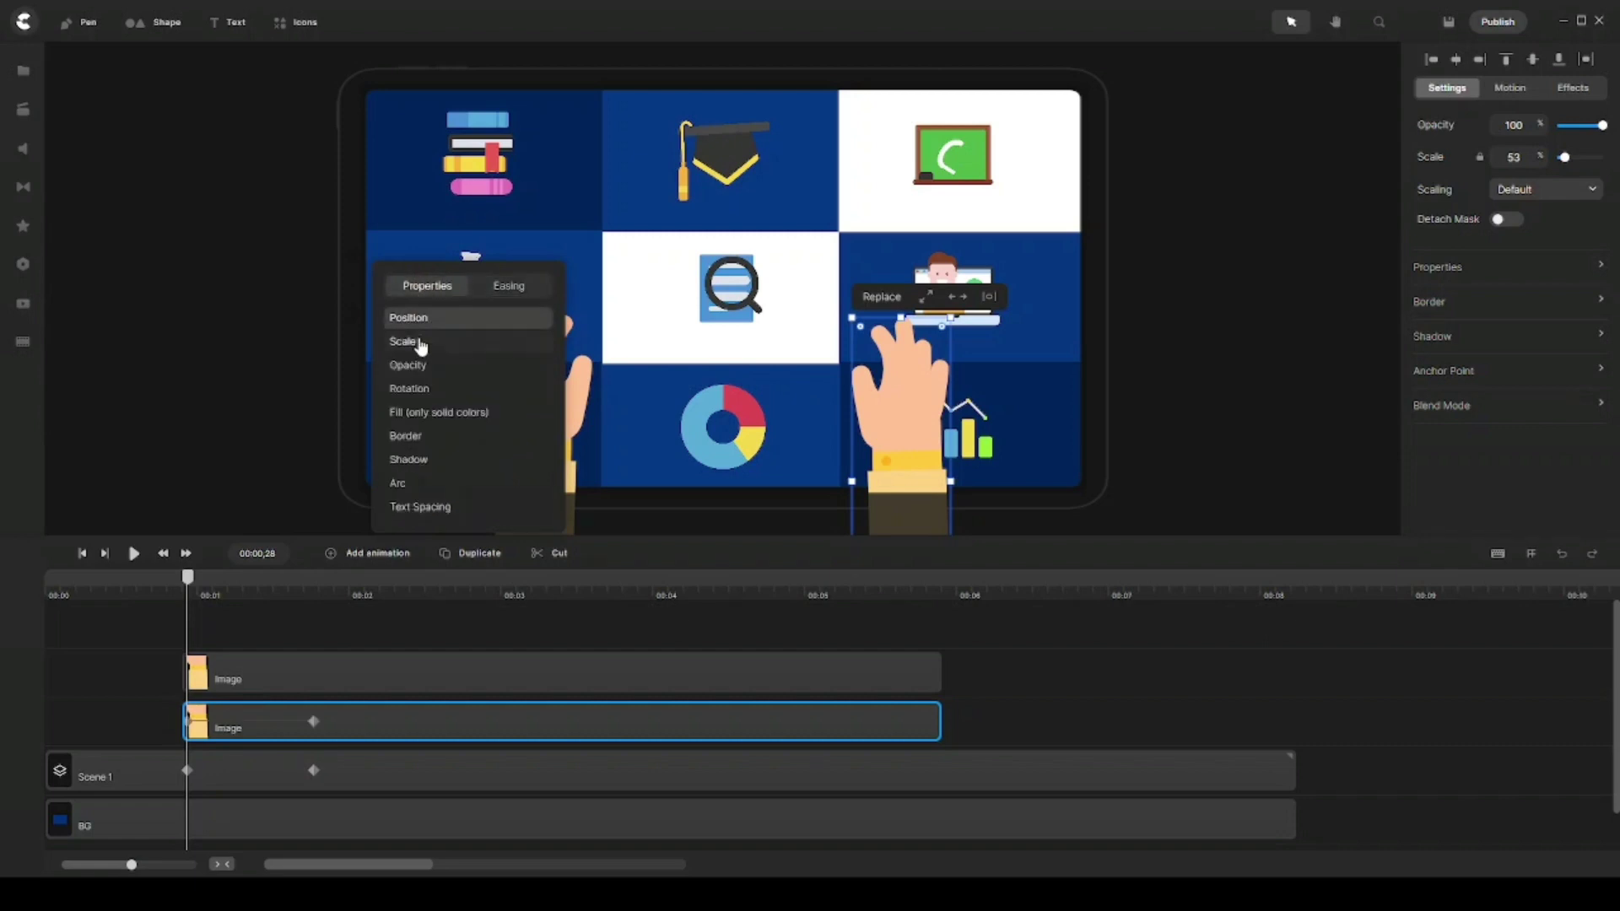
pyautogui.click(422, 346)
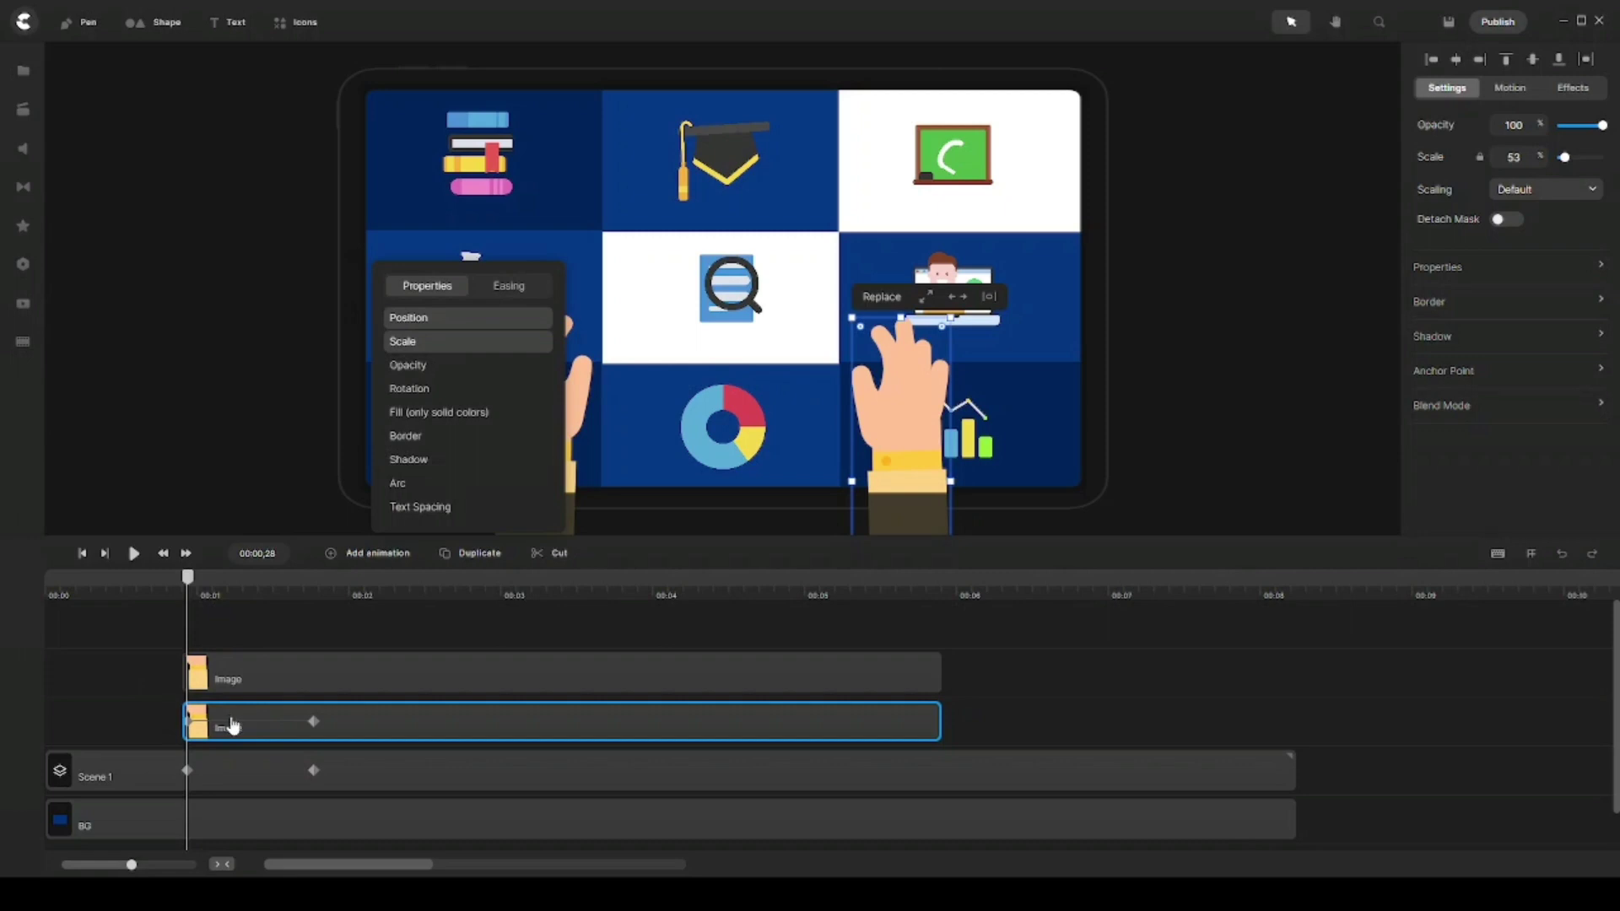
pyautogui.moveTo(233, 725); pyautogui.dragTo(236, 727)
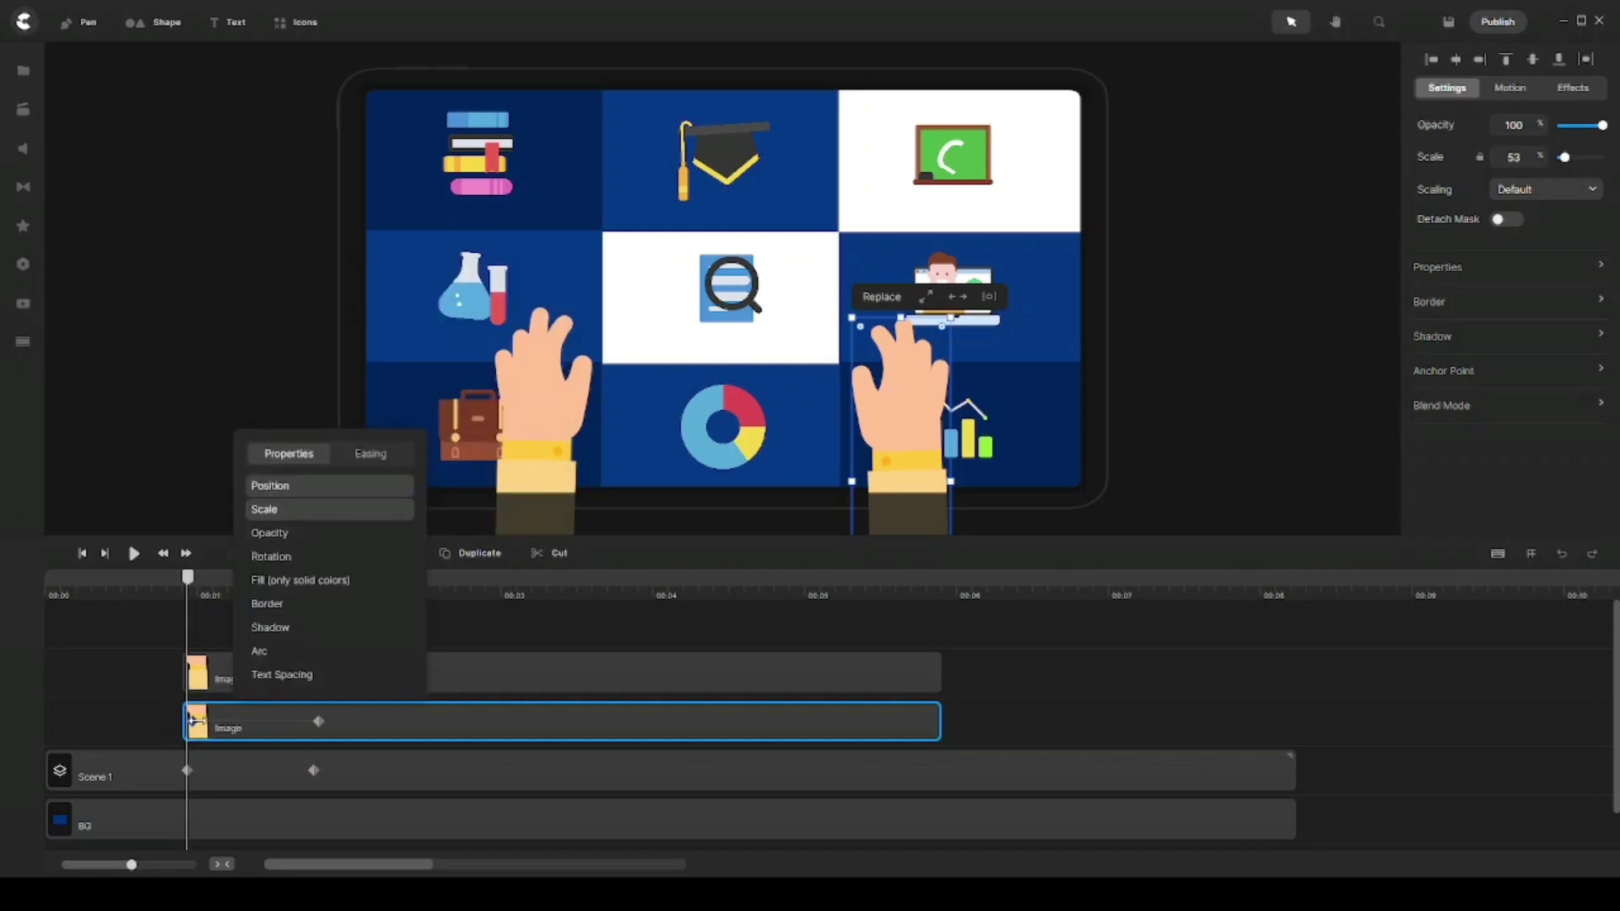
# At the right hand's start keyframe at 00:00,29, enlarge it to 75% scale and move it off the canvas past the lower-right corner
pyautogui.click(193, 722)
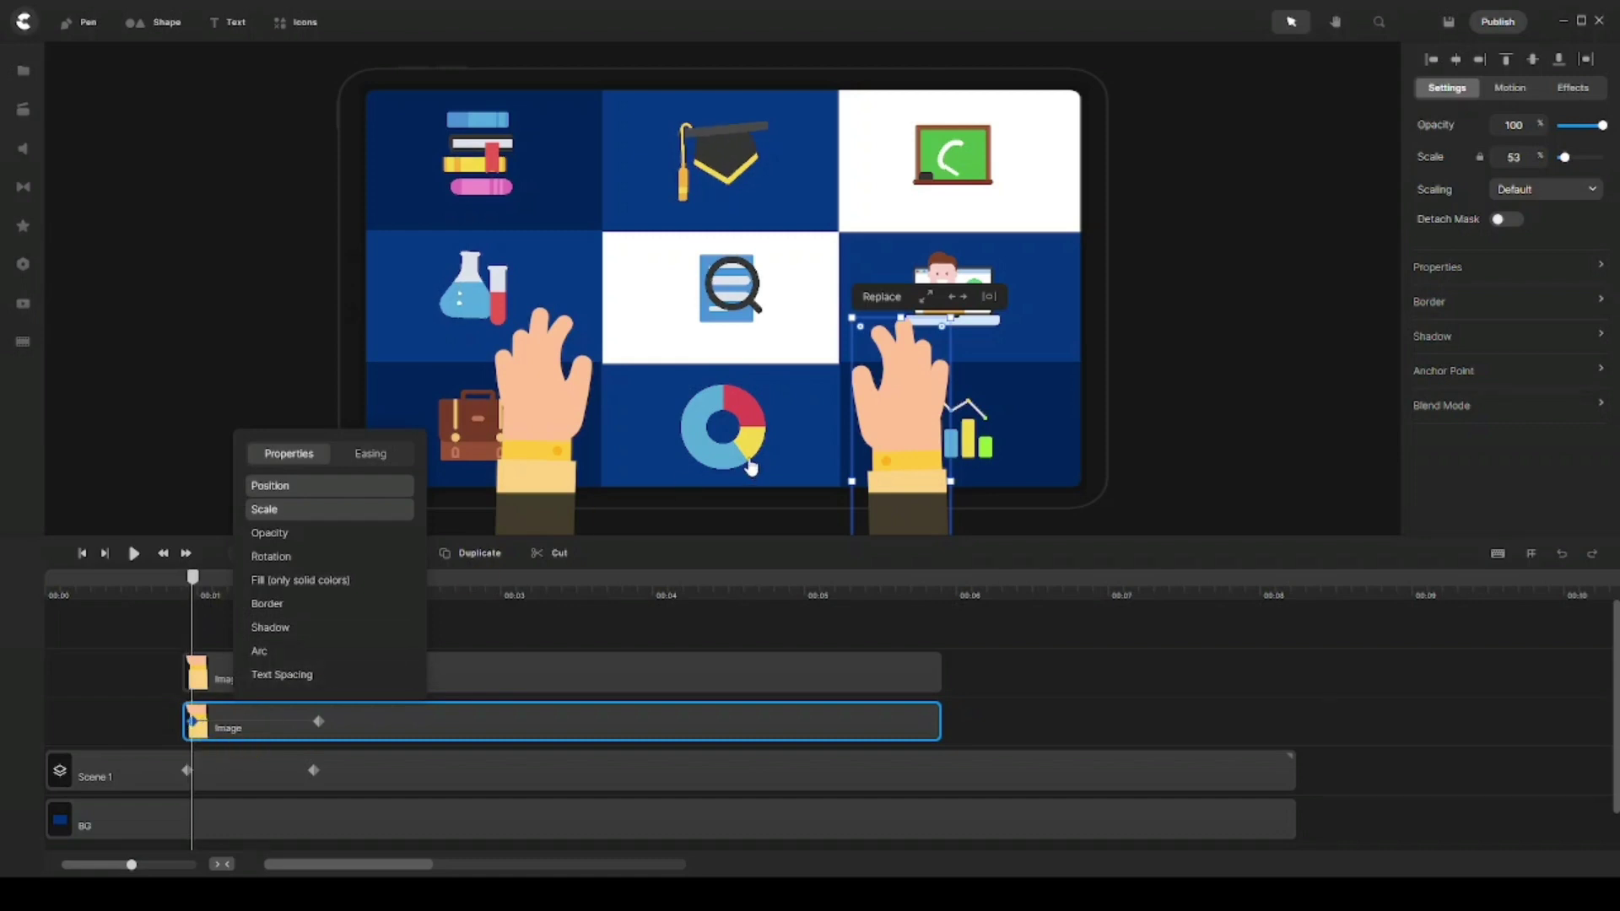
pyautogui.moveTo(932, 398); pyautogui.dragTo(1088, 494)
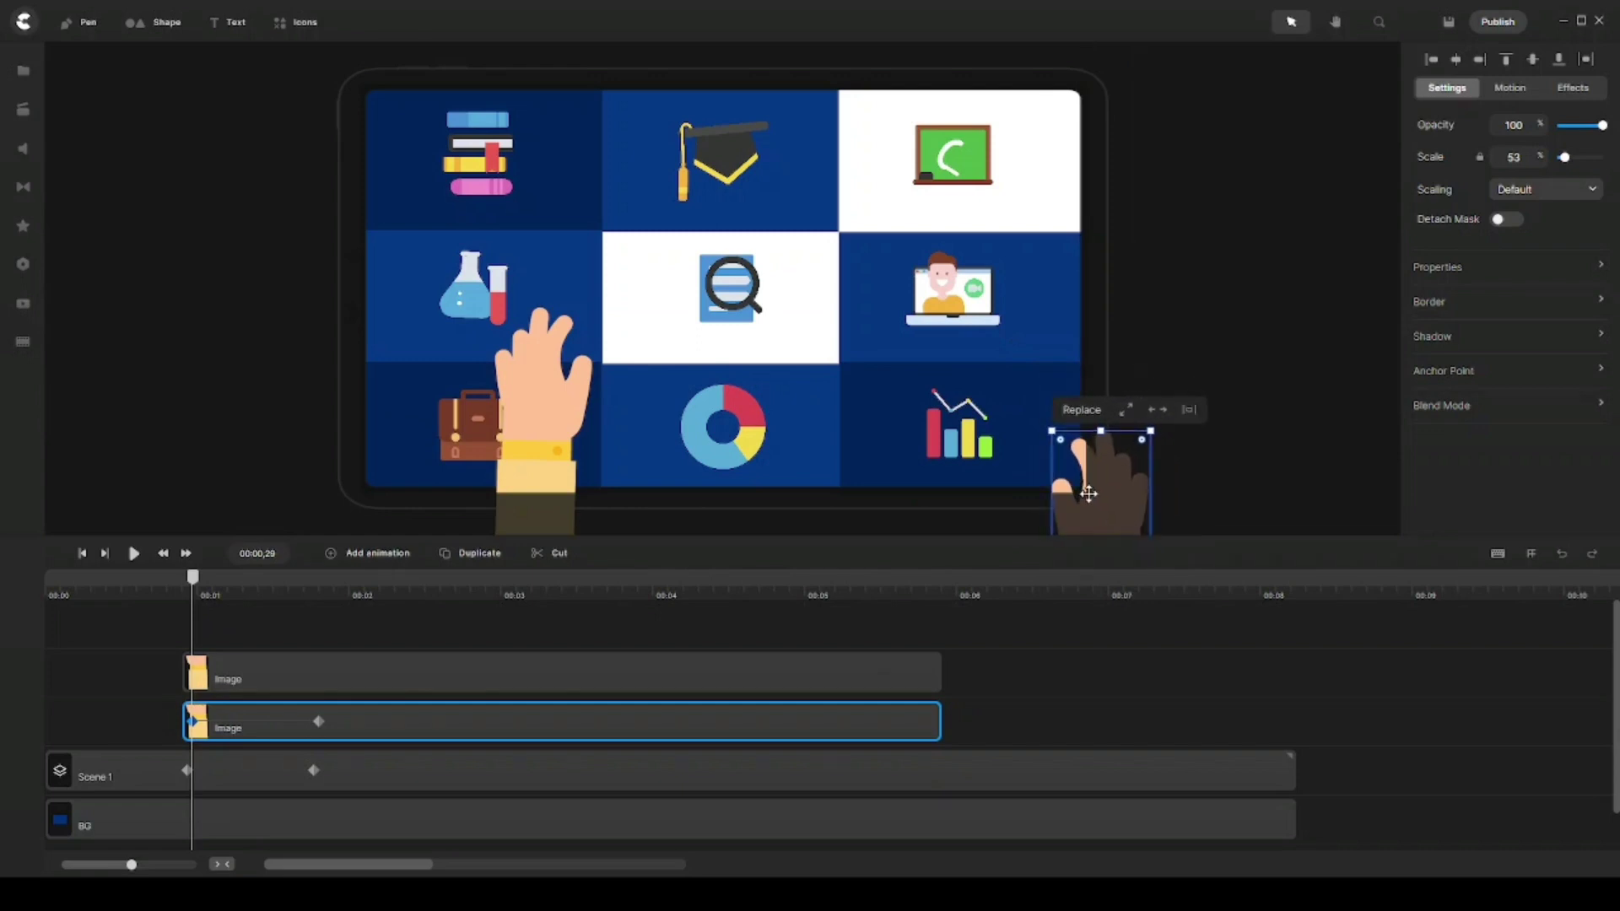
pyautogui.scroll(-5, 1036, 394)
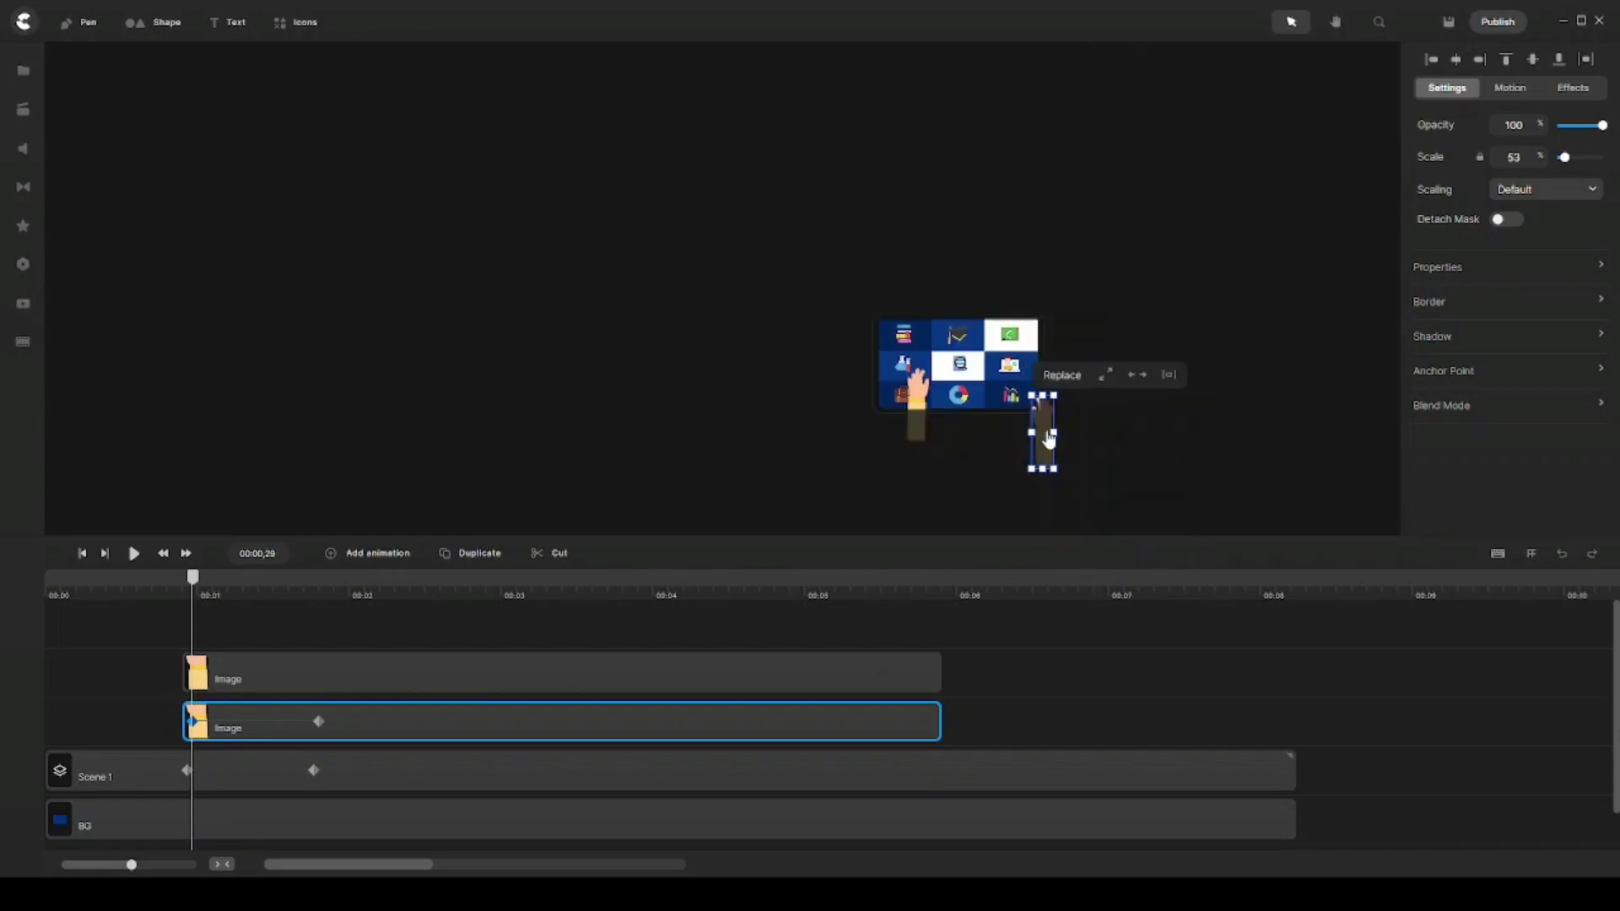
pyautogui.scroll(8, 1043, 420)
pyautogui.moveTo(1058, 376); pyautogui.dragTo(1070, 384)
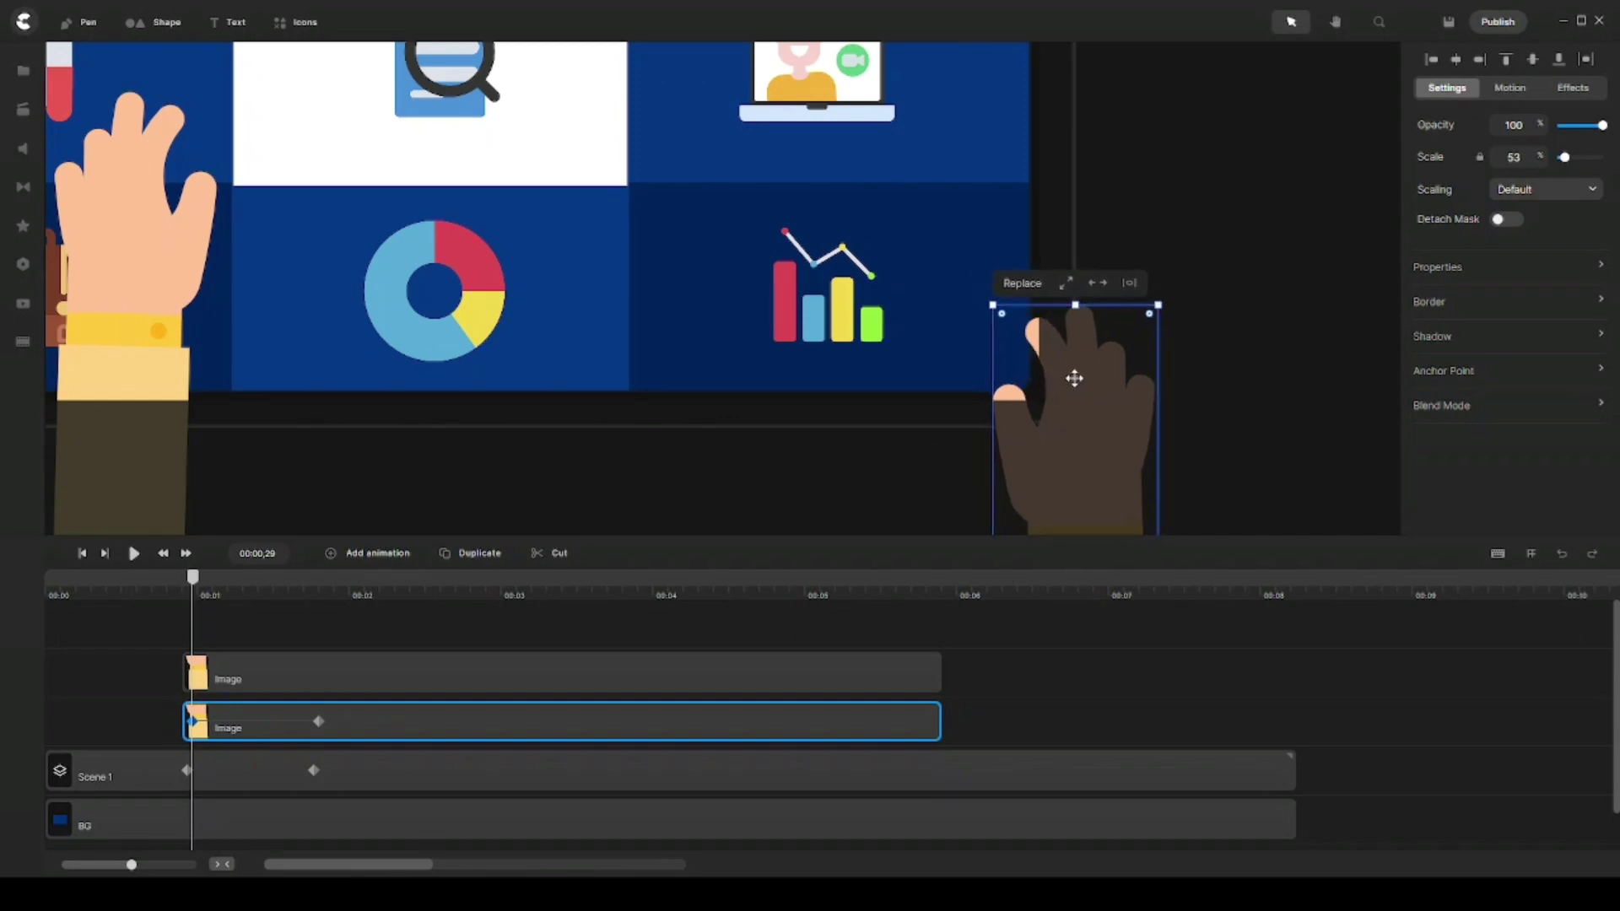
pyautogui.moveTo(991, 302); pyautogui.dragTo(853, 141)
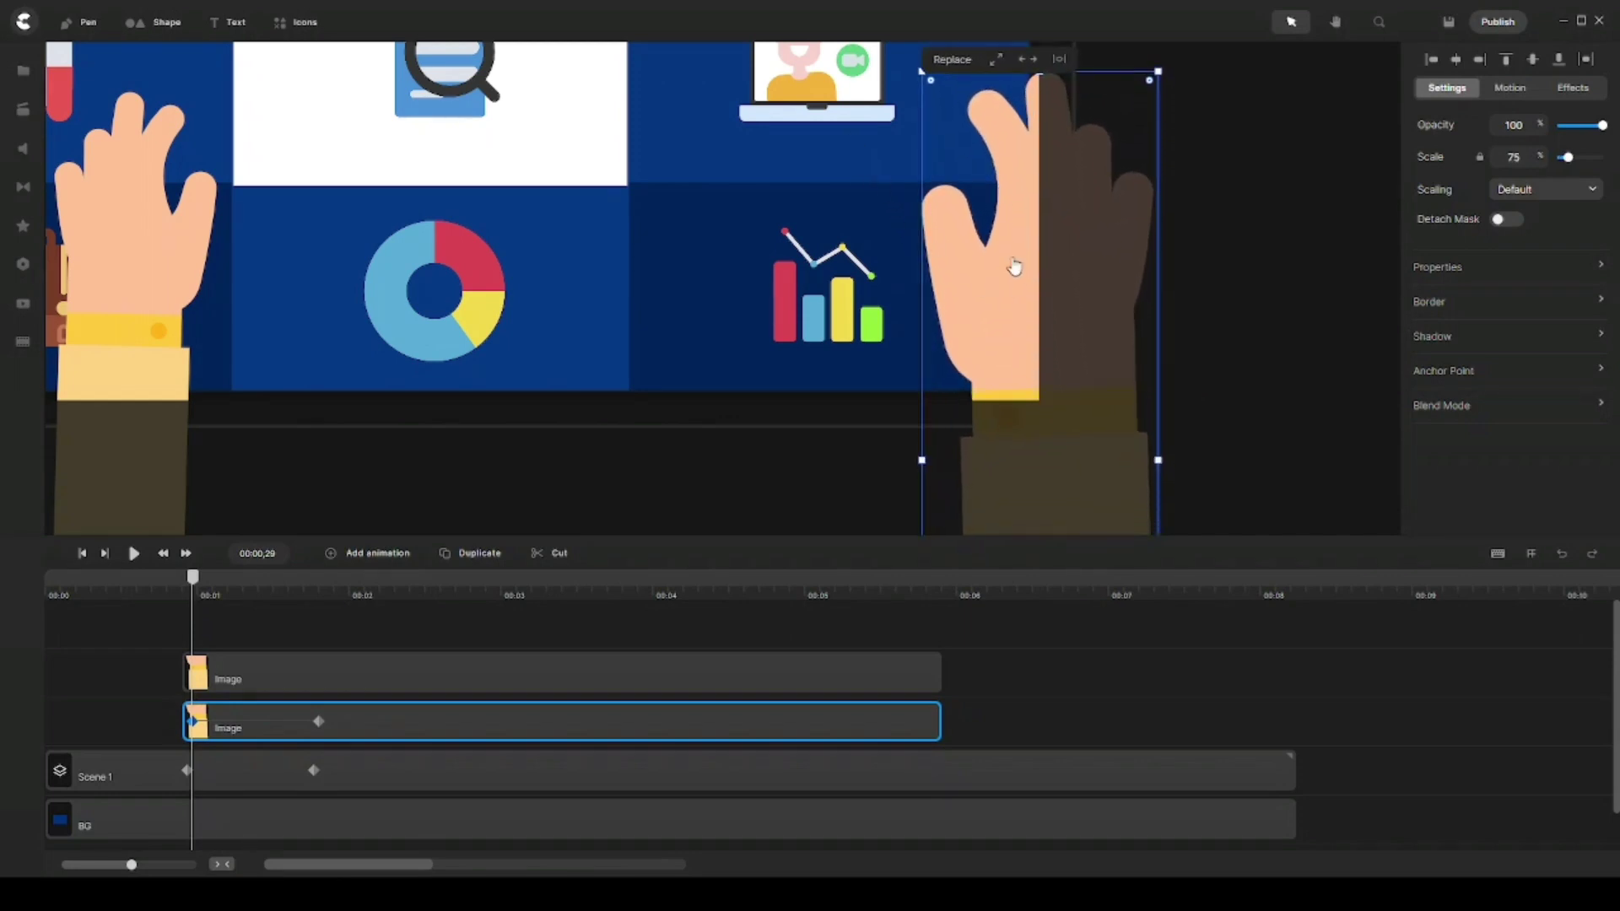
pyautogui.moveTo(1016, 265); pyautogui.dragTo(1090, 457)
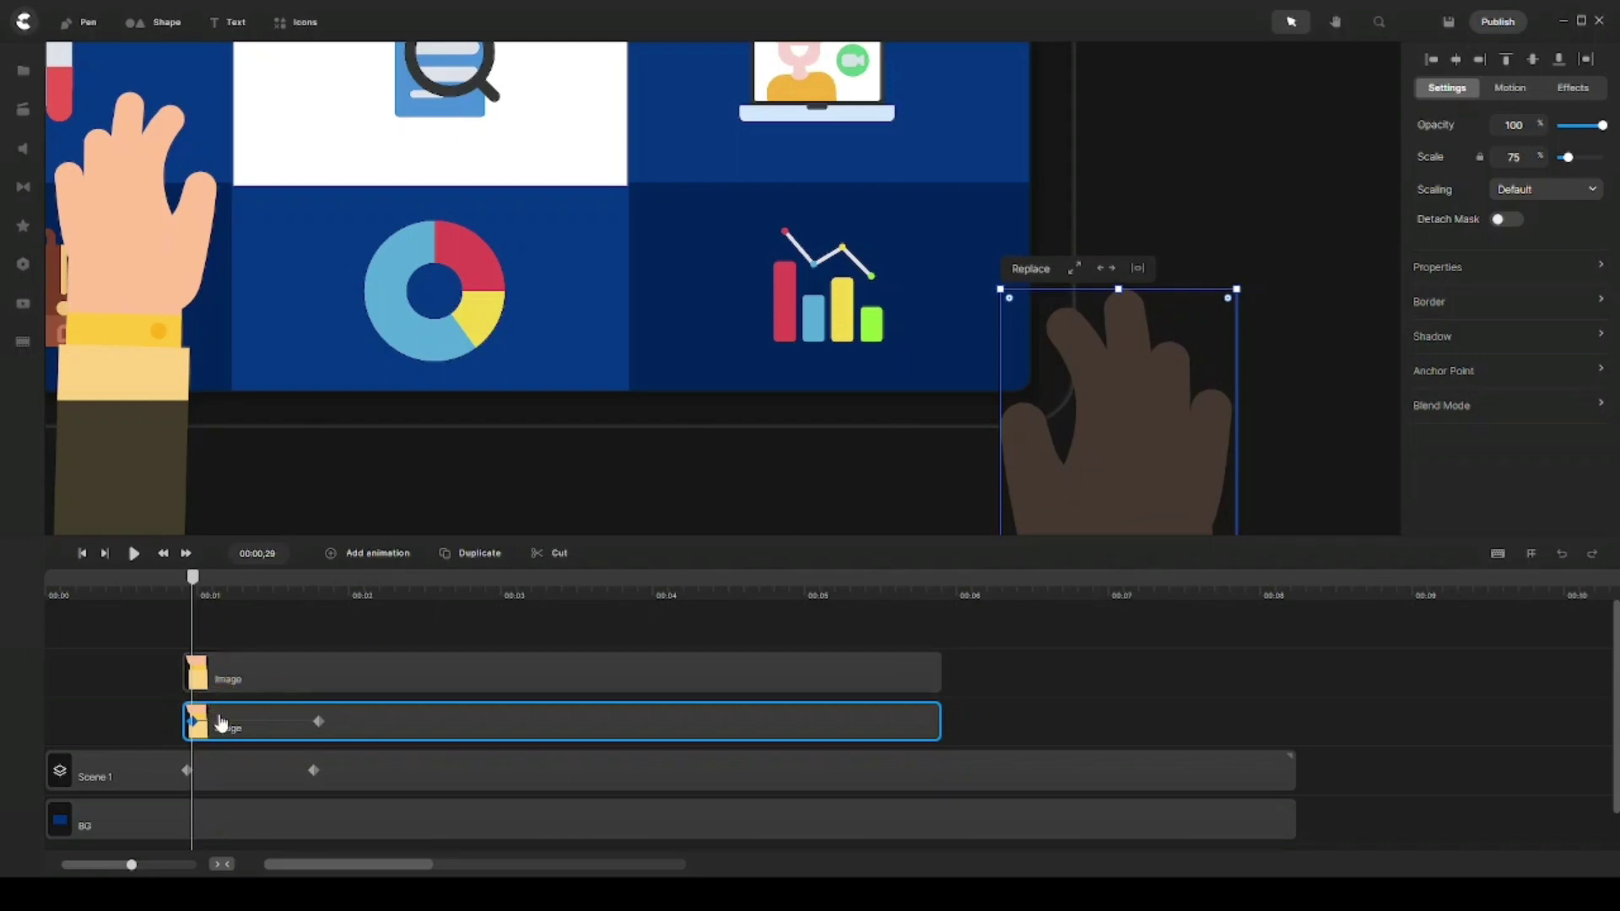
pyautogui.click(319, 724)
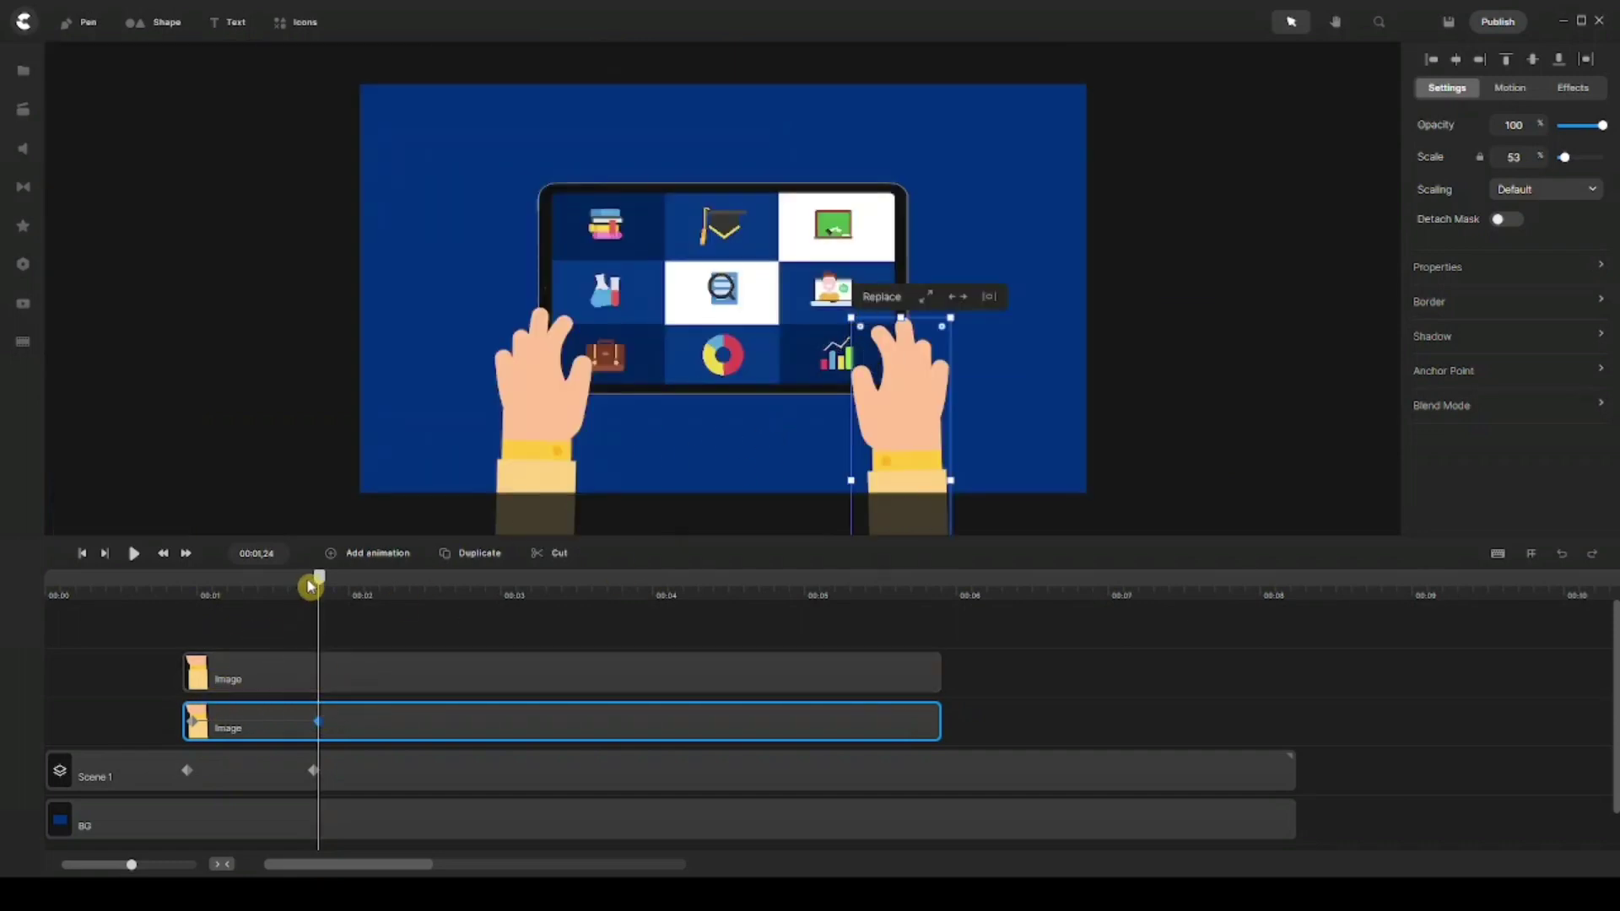
# Add a Position and Scale animation to the left hand from 00:00,28, moved one frame later to match the right hand's
pyautogui.moveTo(312, 583); pyautogui.dragTo(188, 591)
pyautogui.click(247, 675)
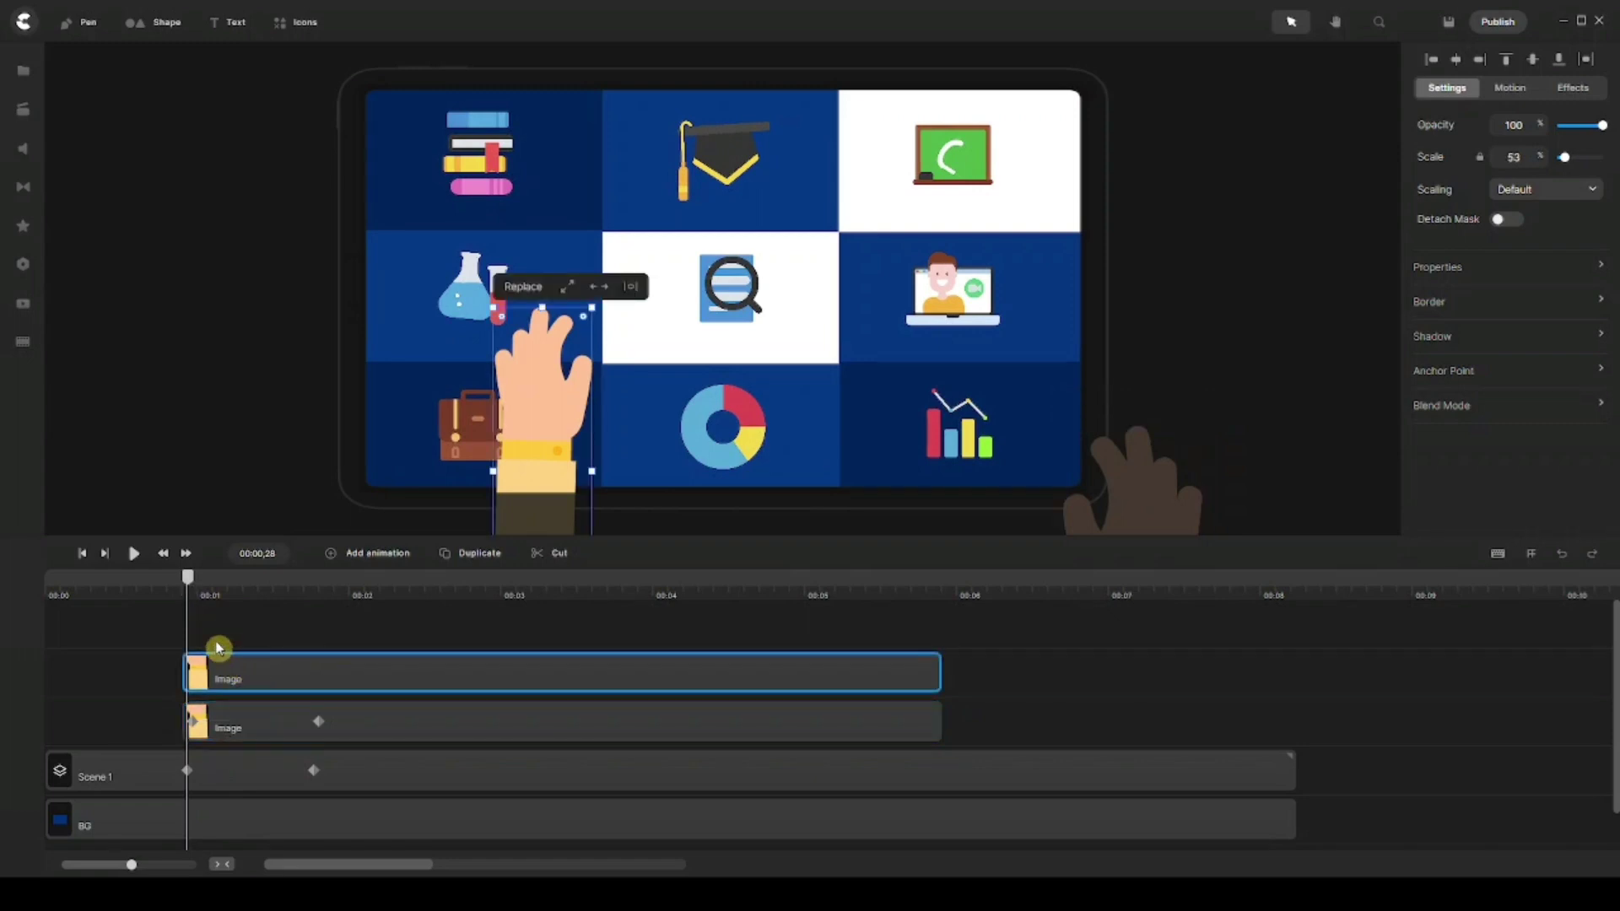
pyautogui.click(377, 555)
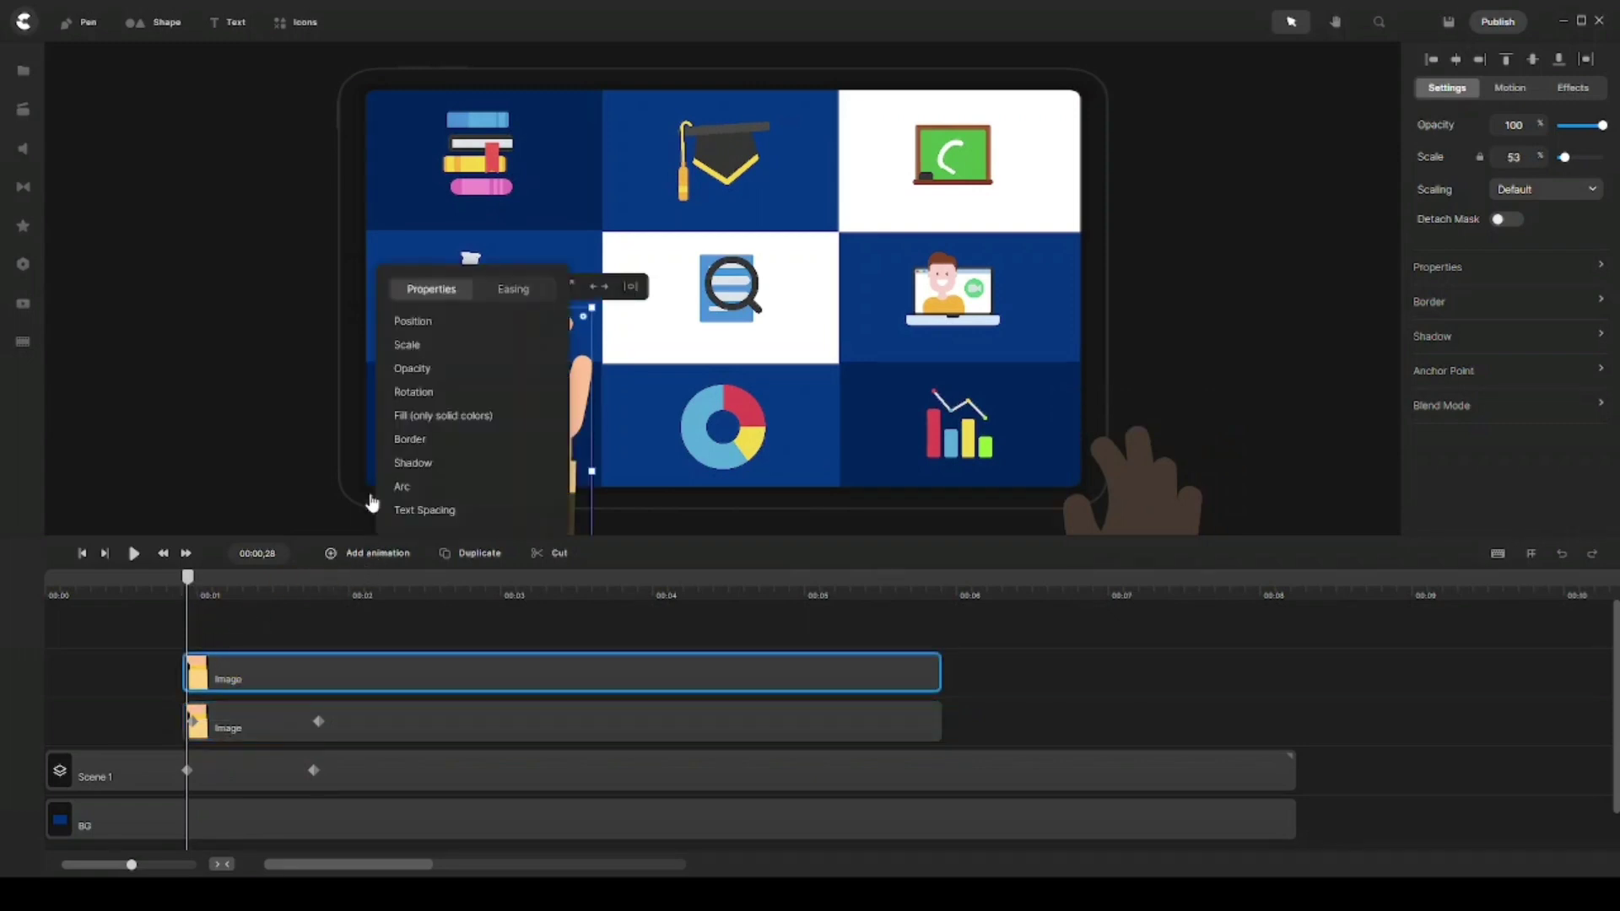
pyautogui.click(423, 326)
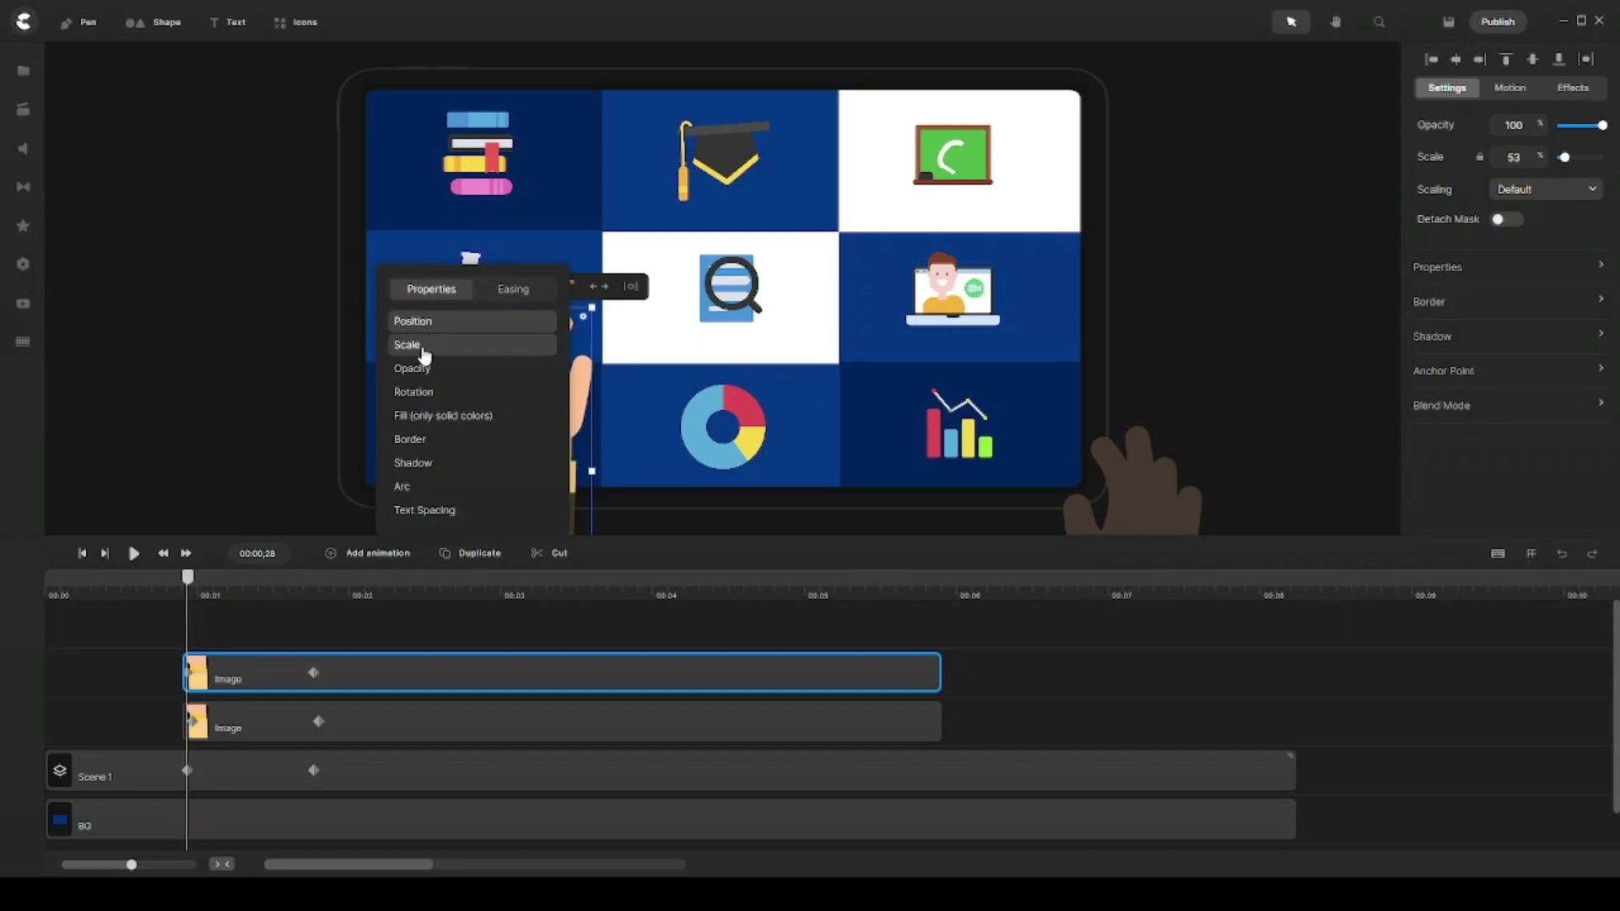
pyautogui.click(419, 346)
pyautogui.click(204, 682)
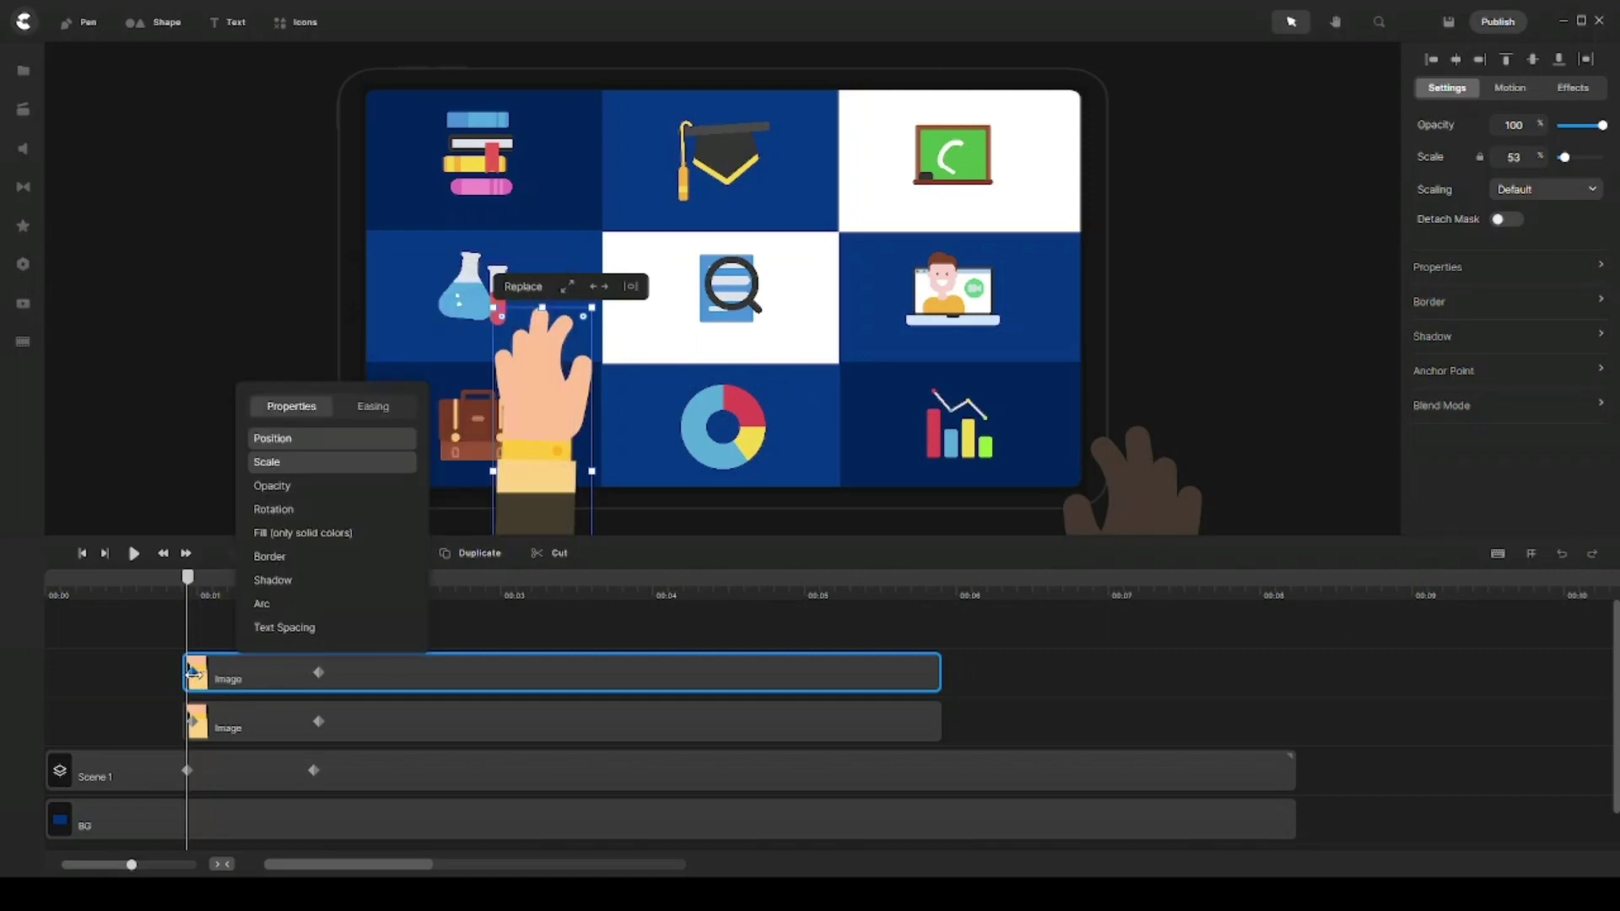
# At the left hand's start keyframe at 00:00,29, enlarge it to 75% scale and move it off the canvas past the lower-left corner
pyautogui.click(194, 672)
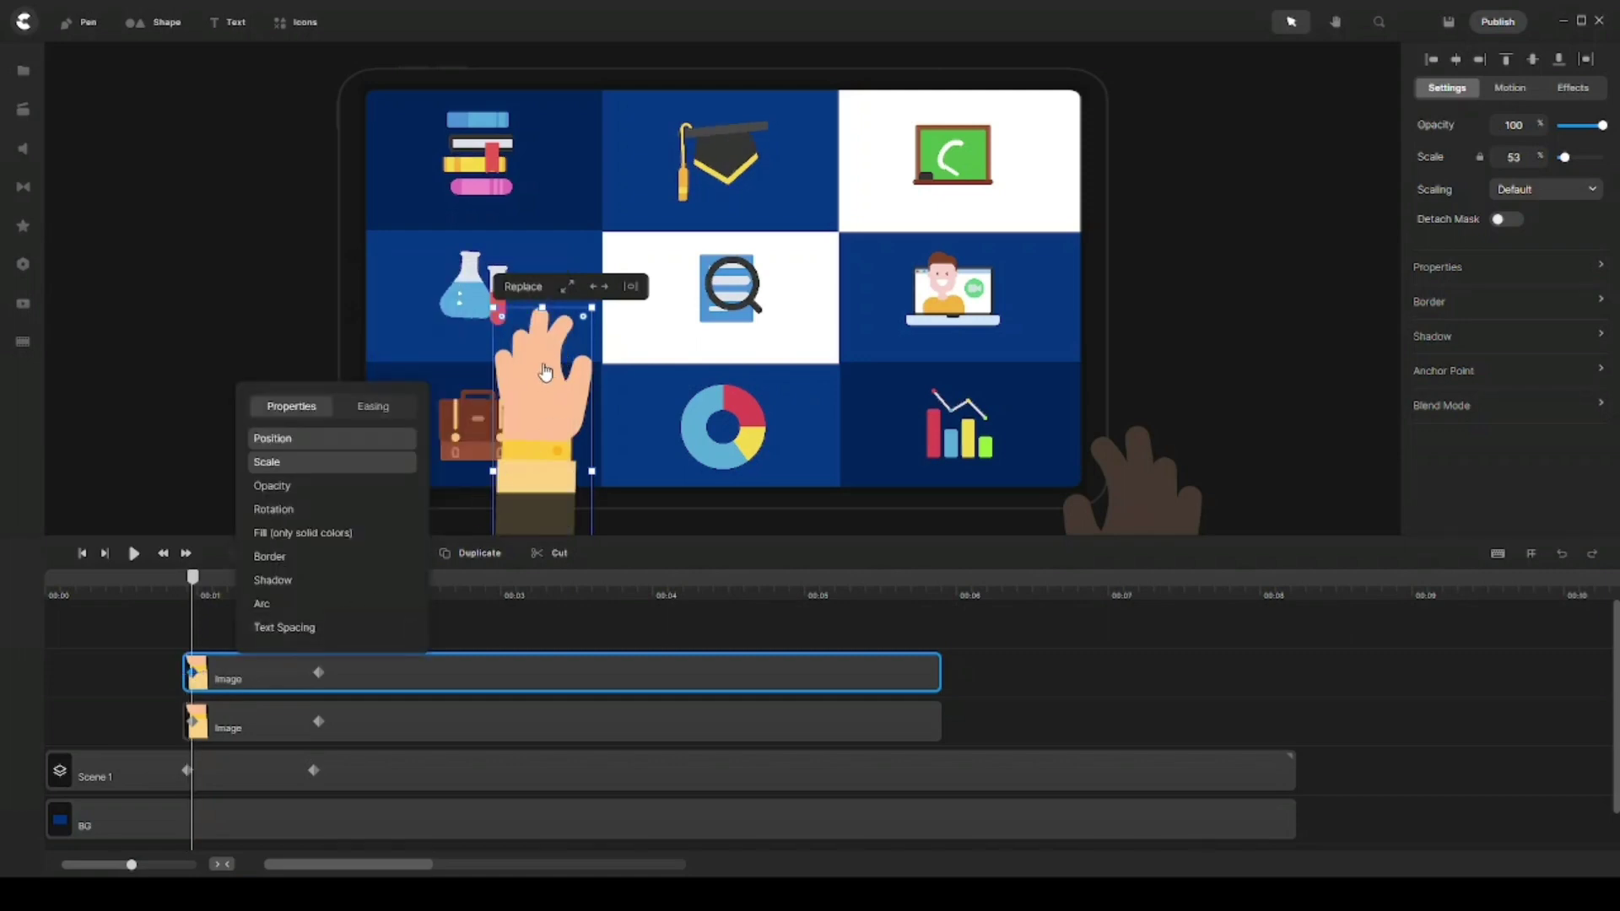
pyautogui.moveTo(545, 372); pyautogui.dragTo(419, 437)
pyautogui.moveTo(468, 370); pyautogui.dragTo(541, 287)
pyautogui.hotkey('ctrl', 'z')
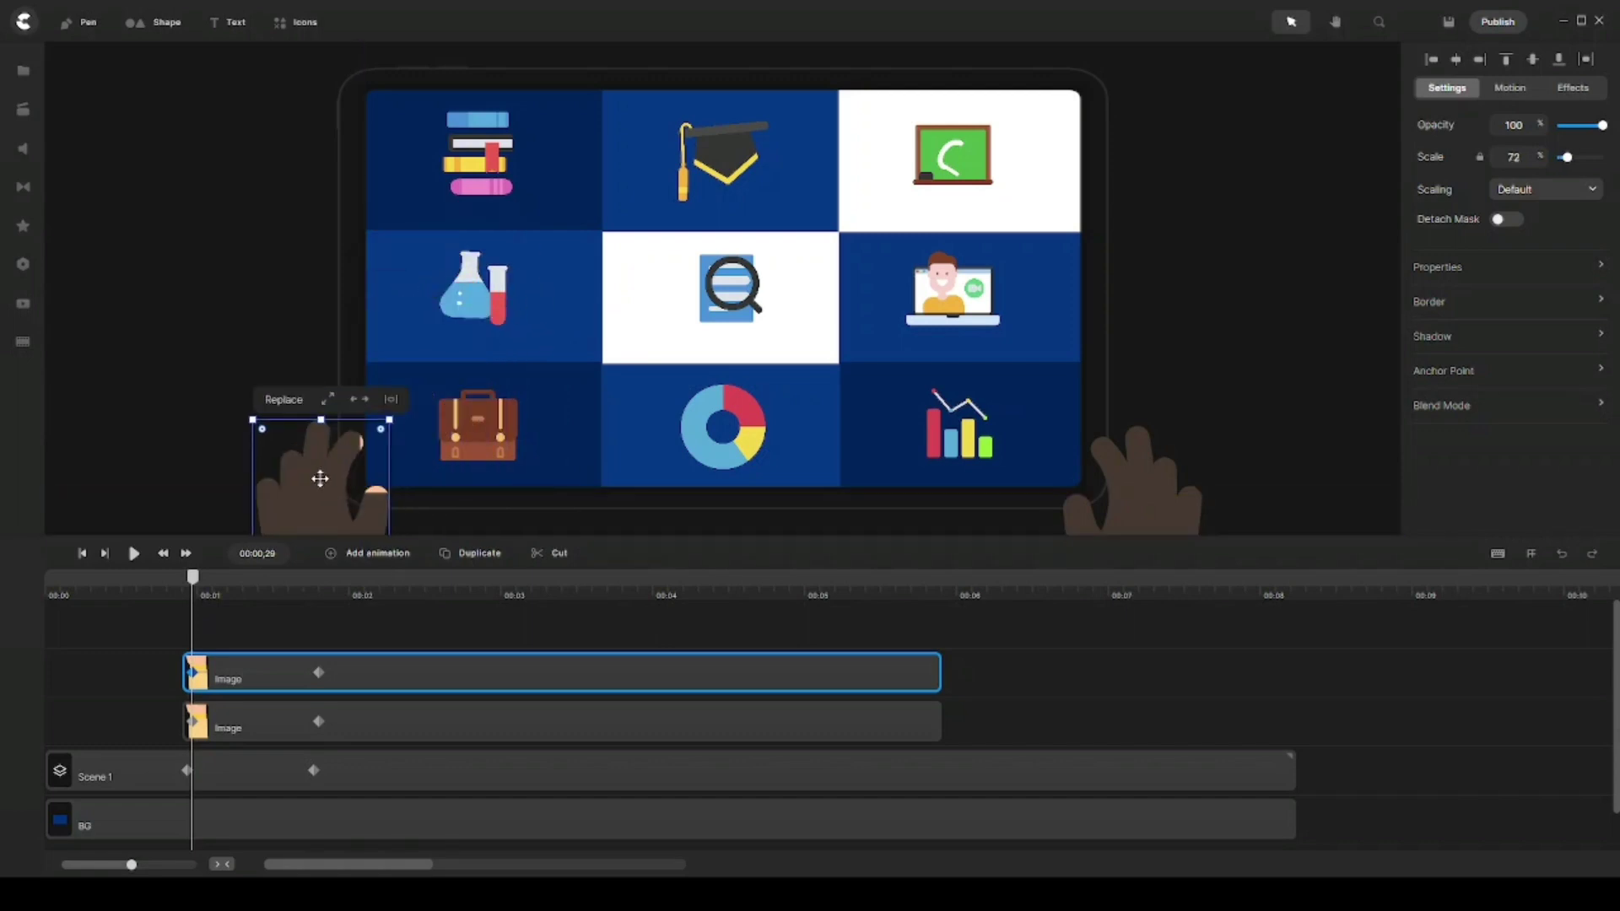
pyautogui.moveTo(314, 466); pyautogui.dragTo(307, 490)
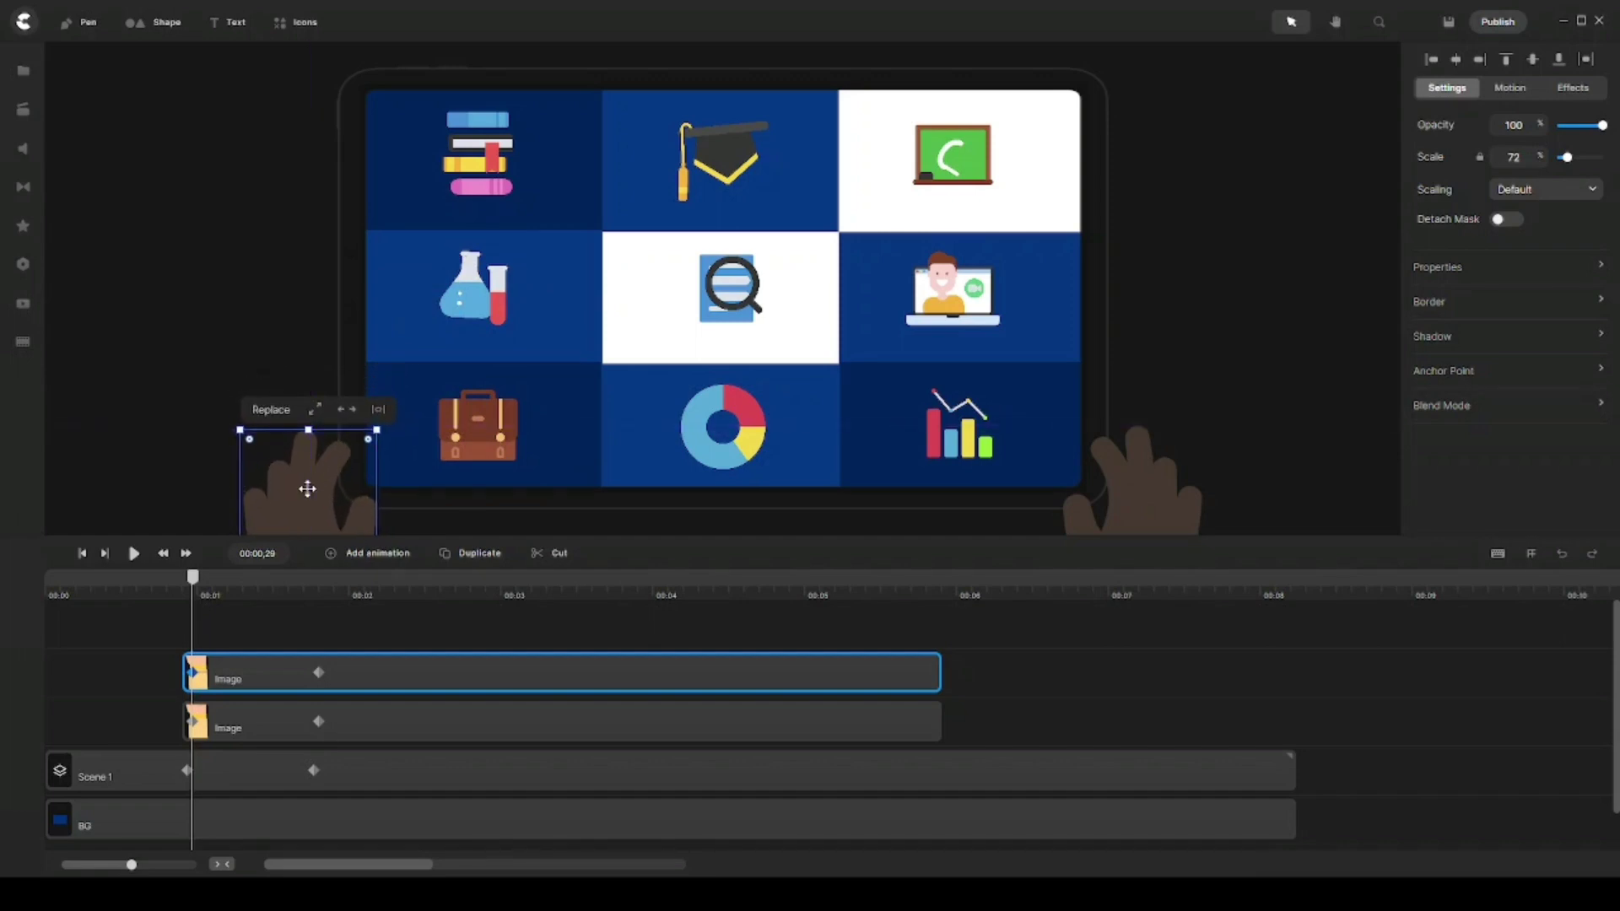
pyautogui.moveTo(239, 428); pyautogui.dragTo(234, 422)
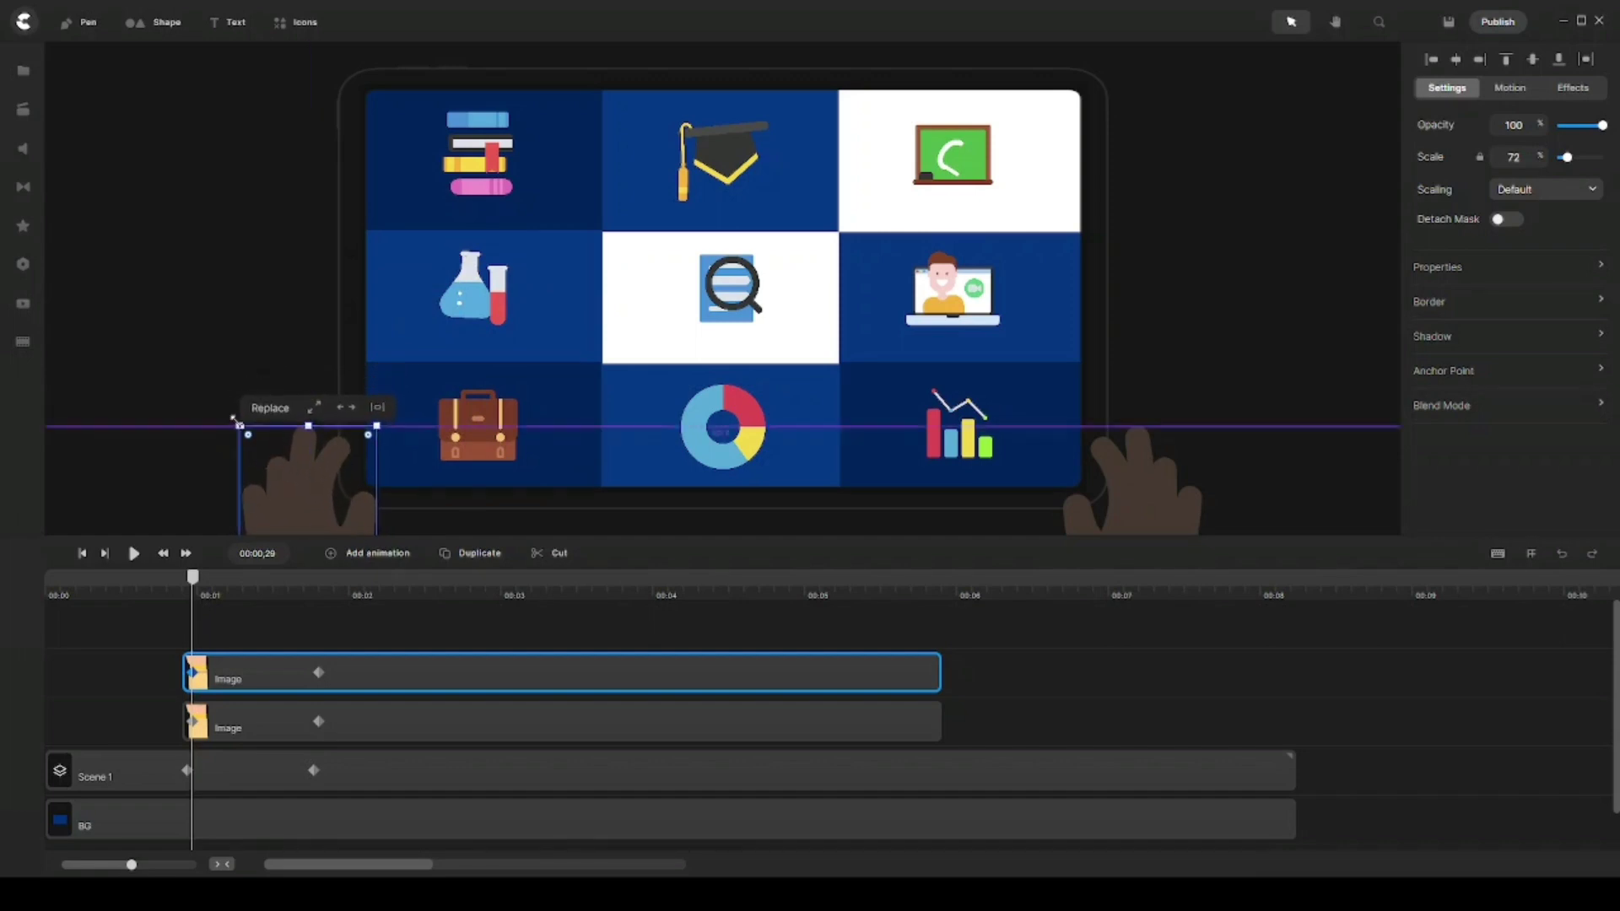
pyautogui.moveTo(323, 464)
pyautogui.mouseDown()
pyautogui.moveTo(307, 462)
pyautogui.moveTo(336, 464)
pyautogui.mouseUp()
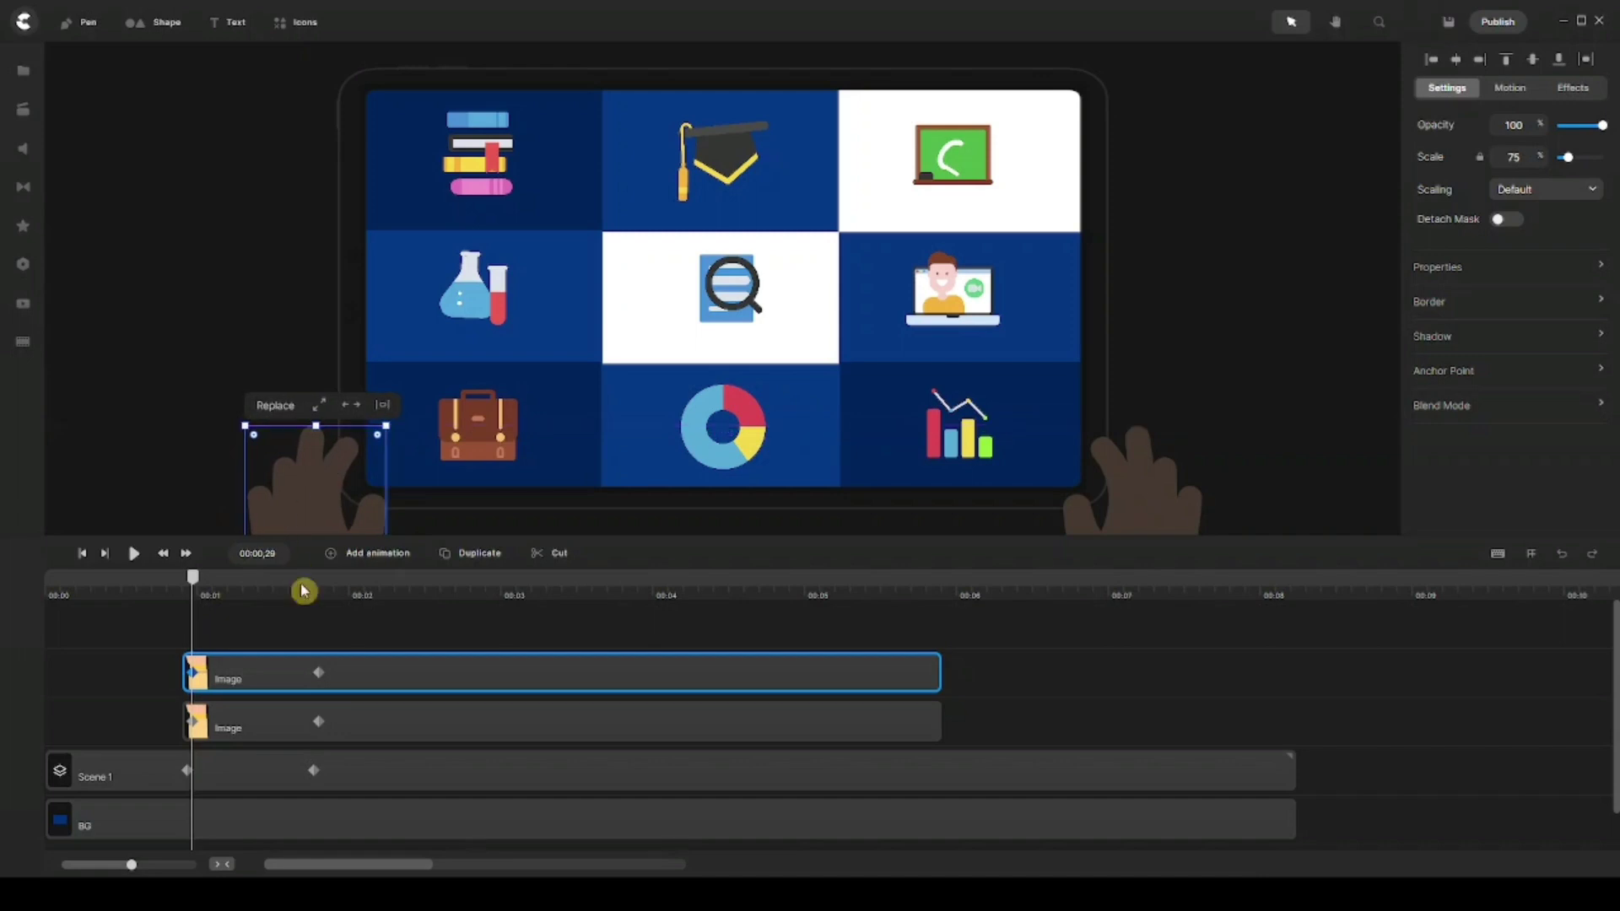
pyautogui.click(322, 672)
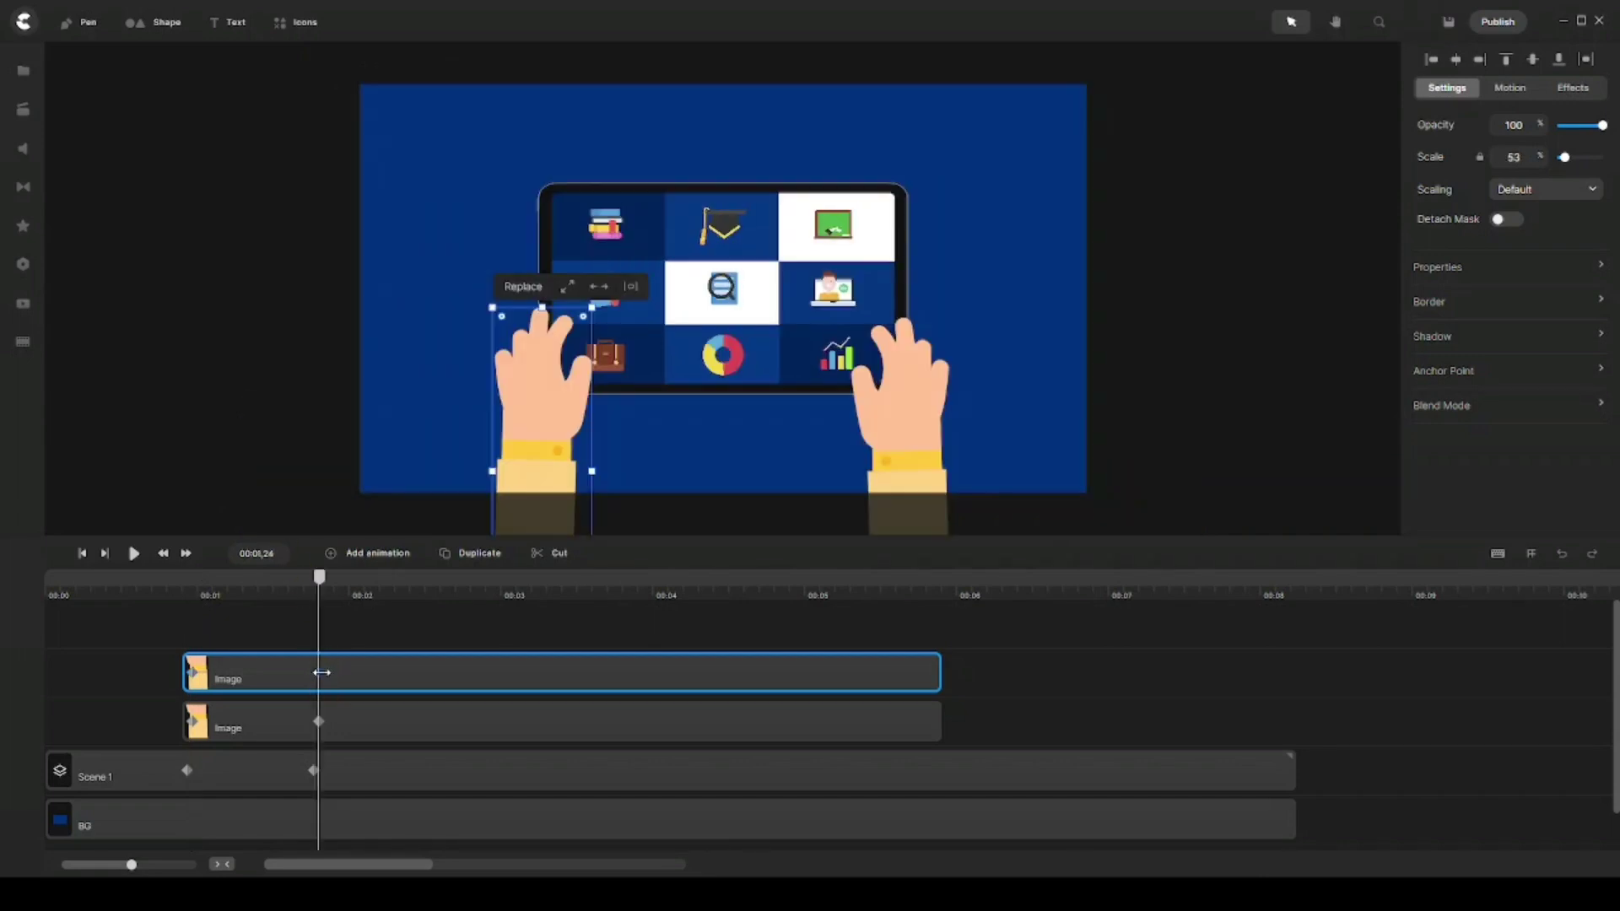
pyautogui.click(448, 625)
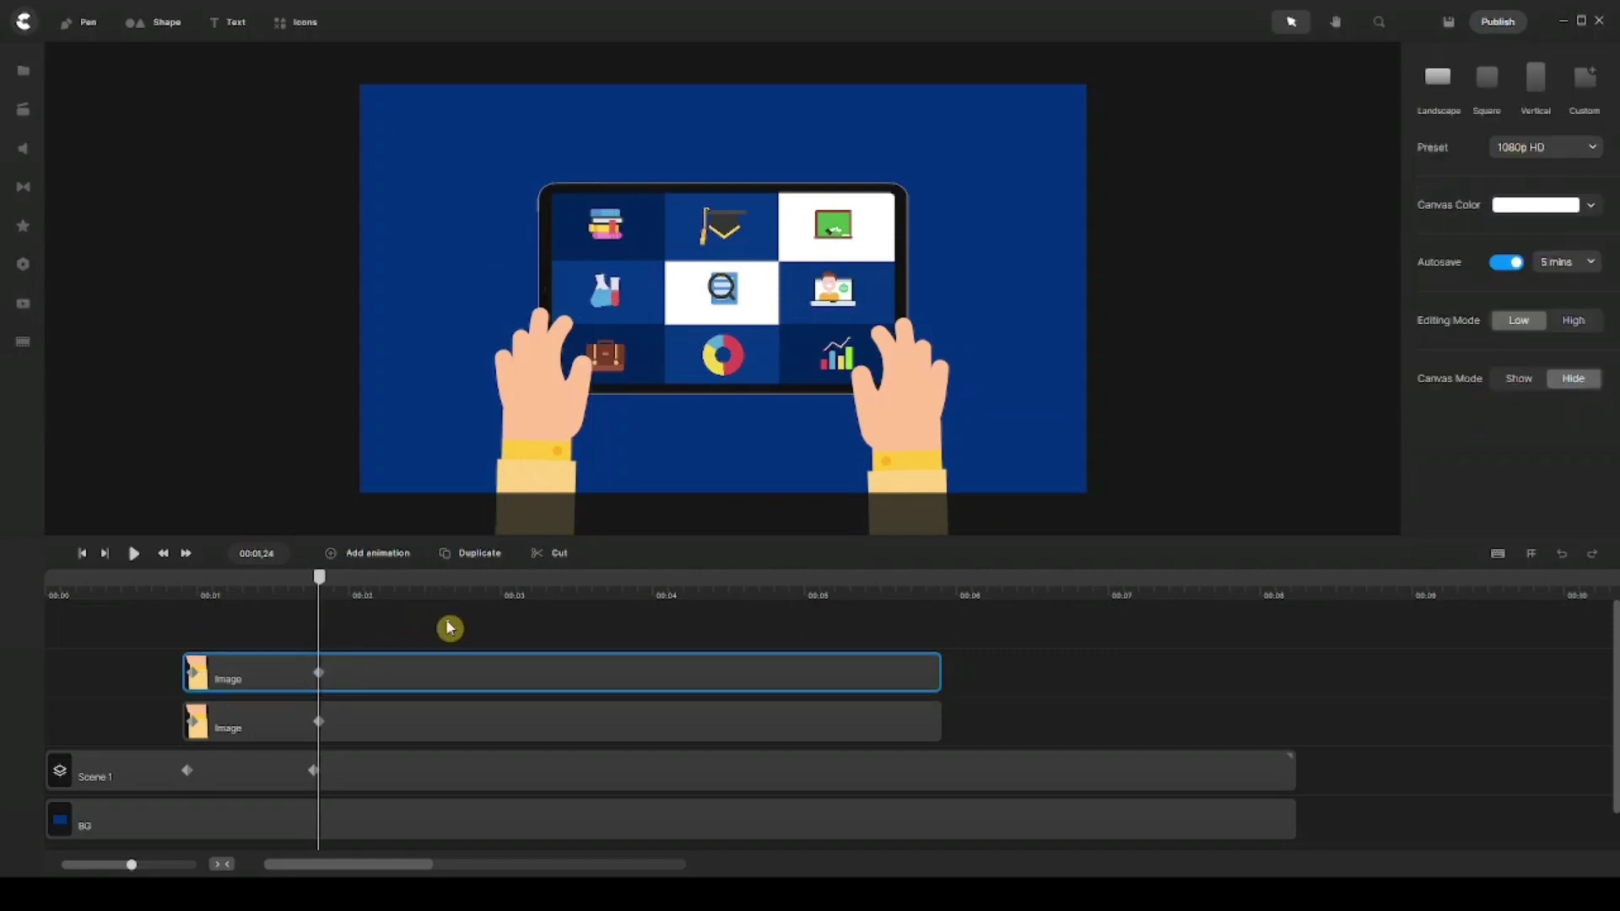
# Play the animation from the beginning and scrub back through the part where the hands meet the iPad
pyautogui.click(82, 555)
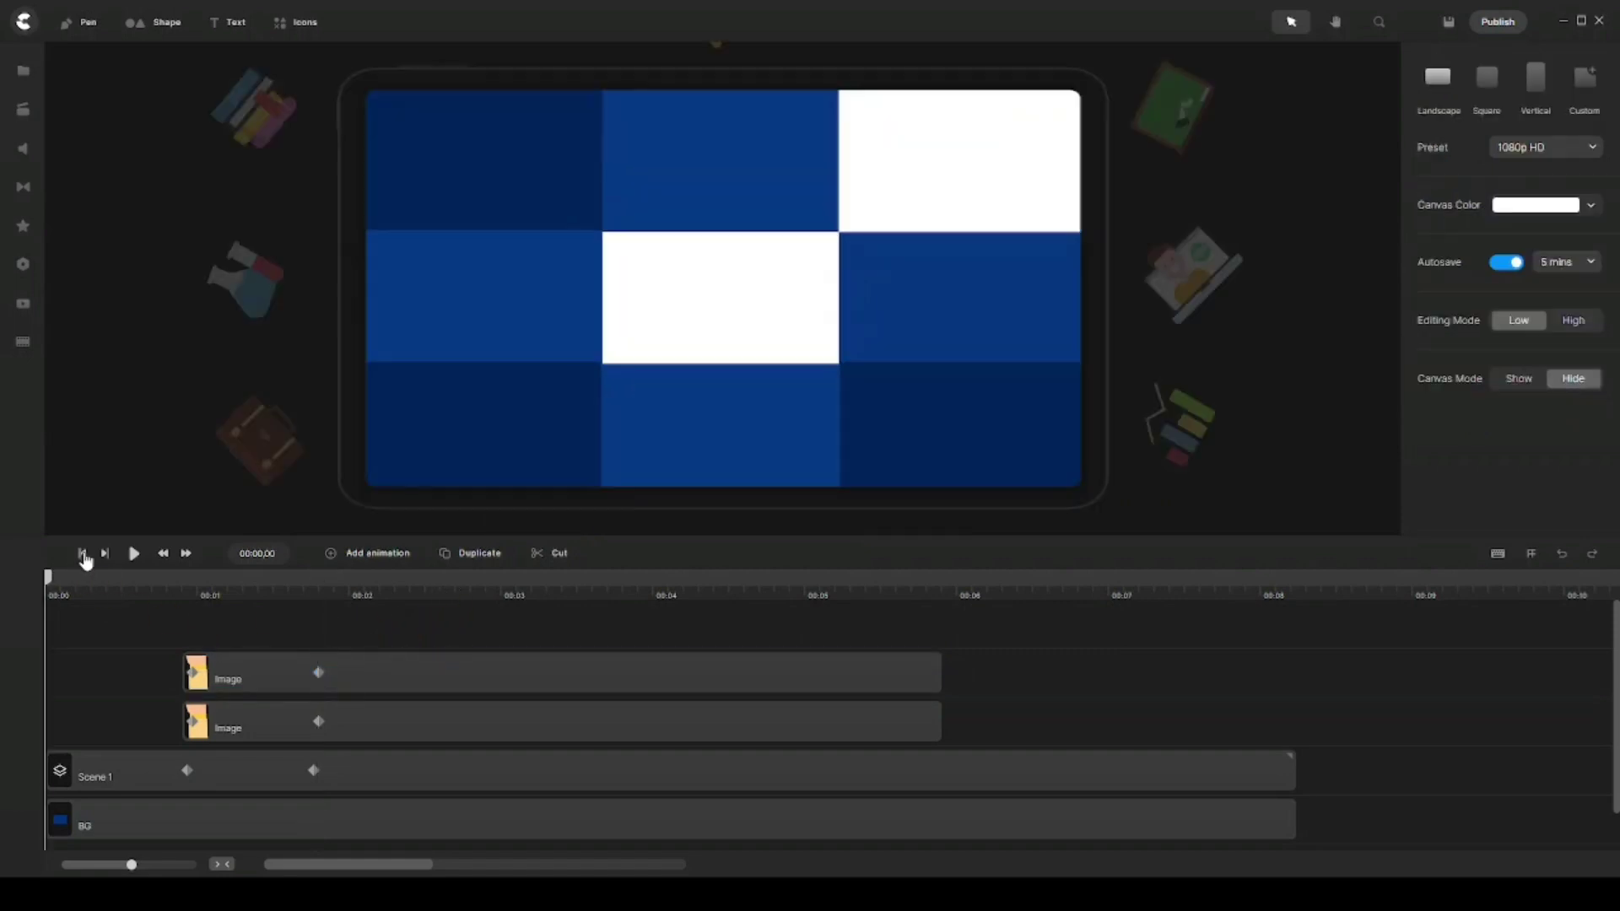
pyautogui.click(132, 554)
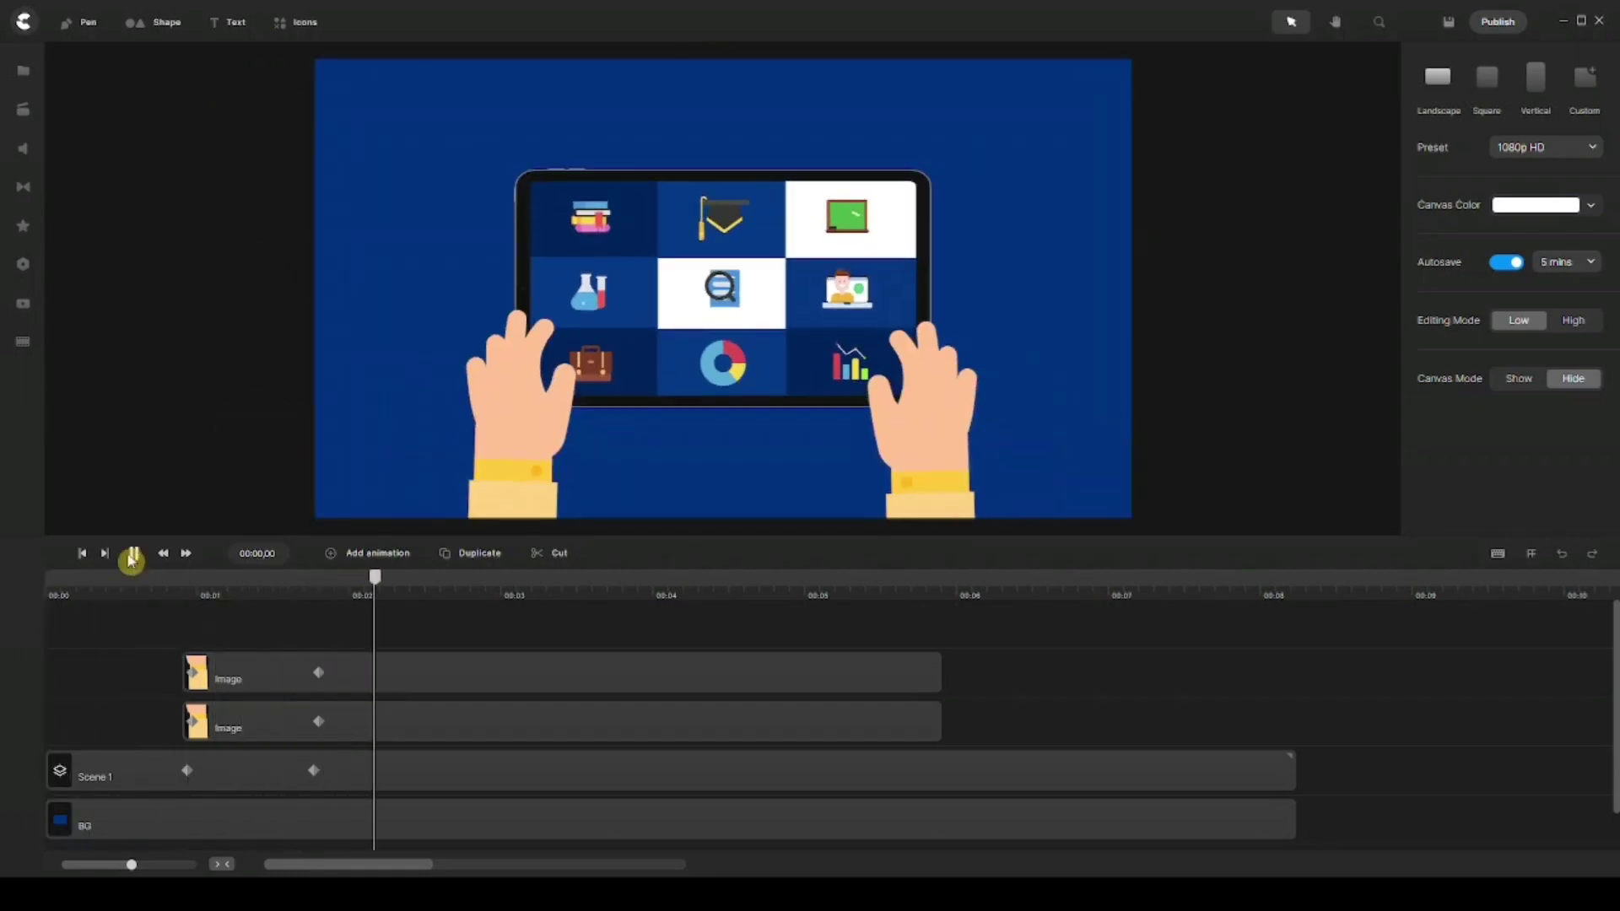
pyautogui.click(419, 607)
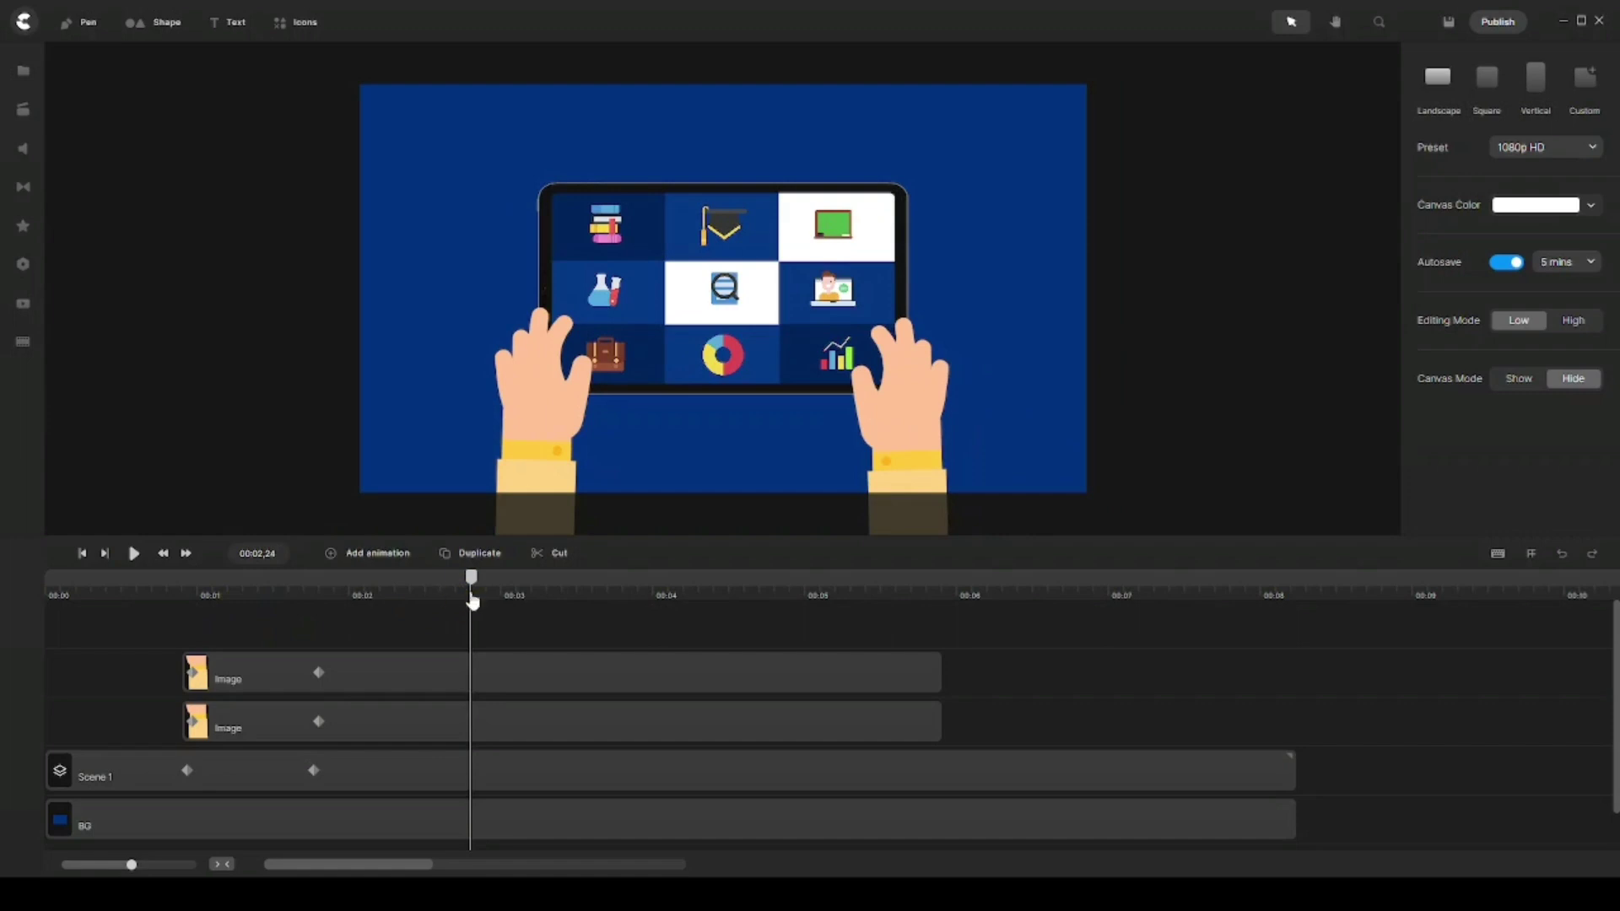
pyautogui.moveTo(475, 585); pyautogui.dragTo(268, 582)
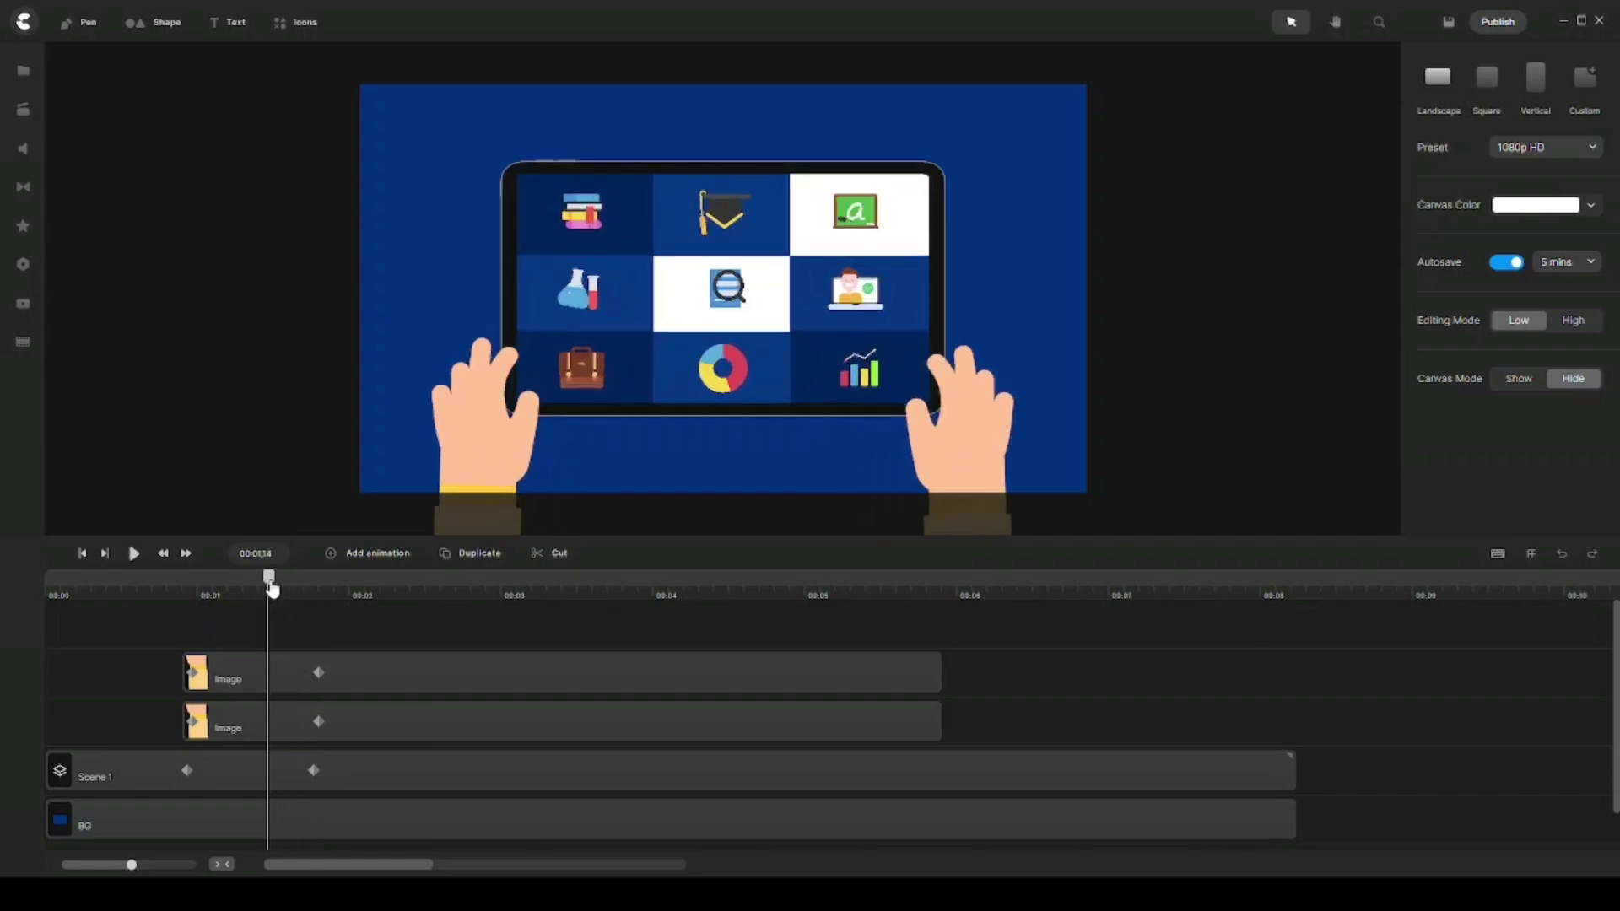
# Shift Scene 1's two keyframes to 00:00,29 and 00:01,24 so they line up with the hands' keyframes
pyautogui.click(264, 671)
pyautogui.click(207, 757)
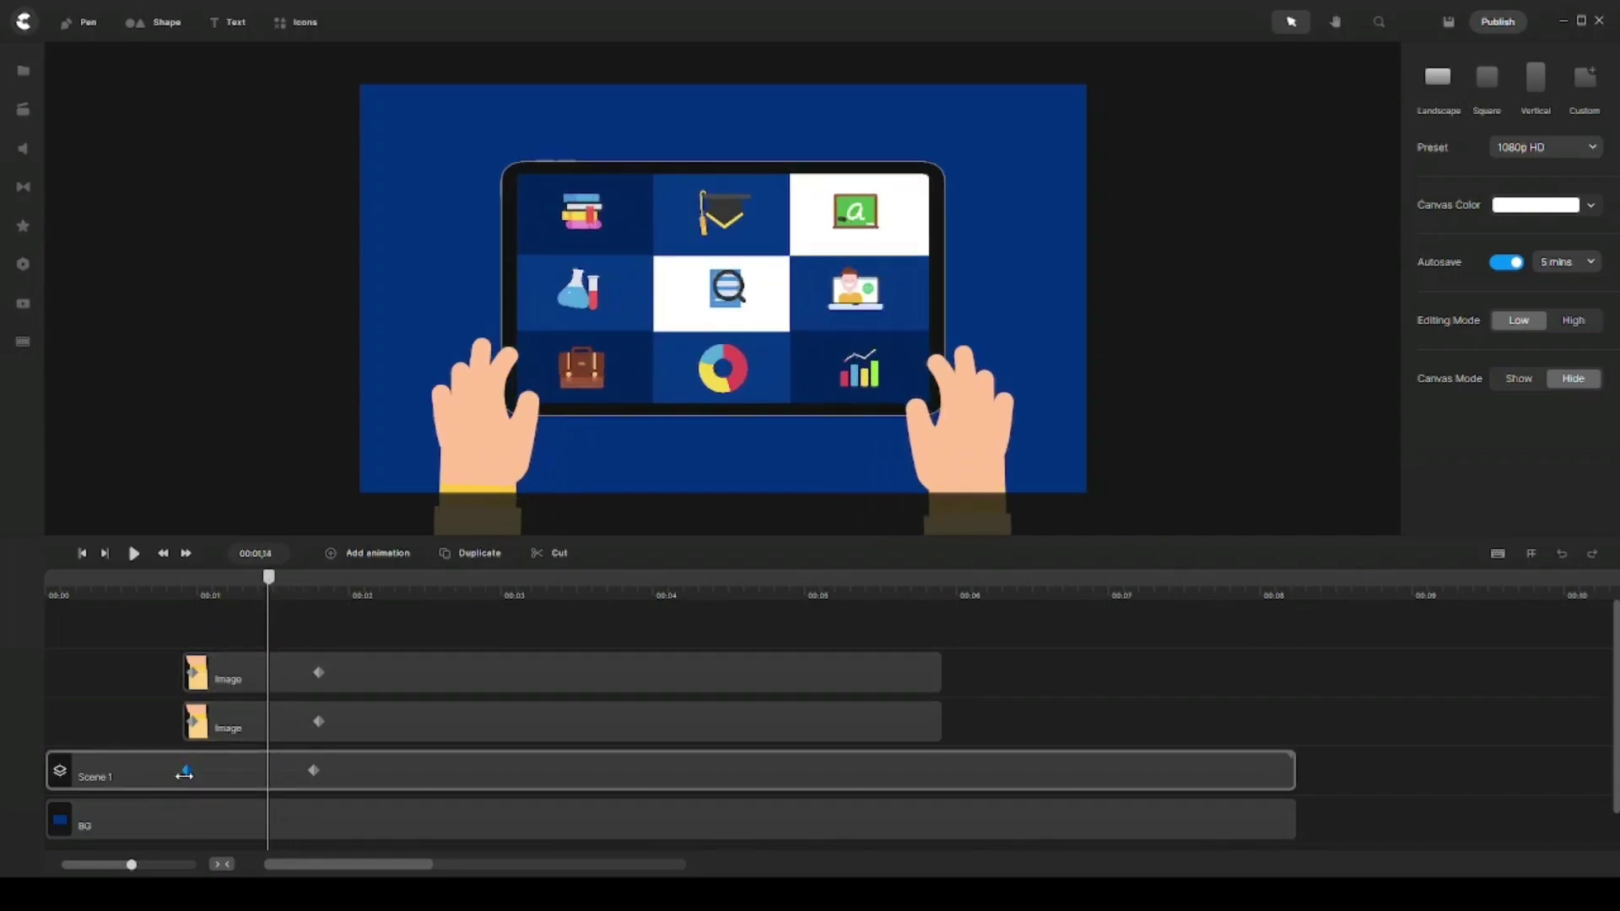
pyautogui.moveTo(184, 774); pyautogui.dragTo(187, 772)
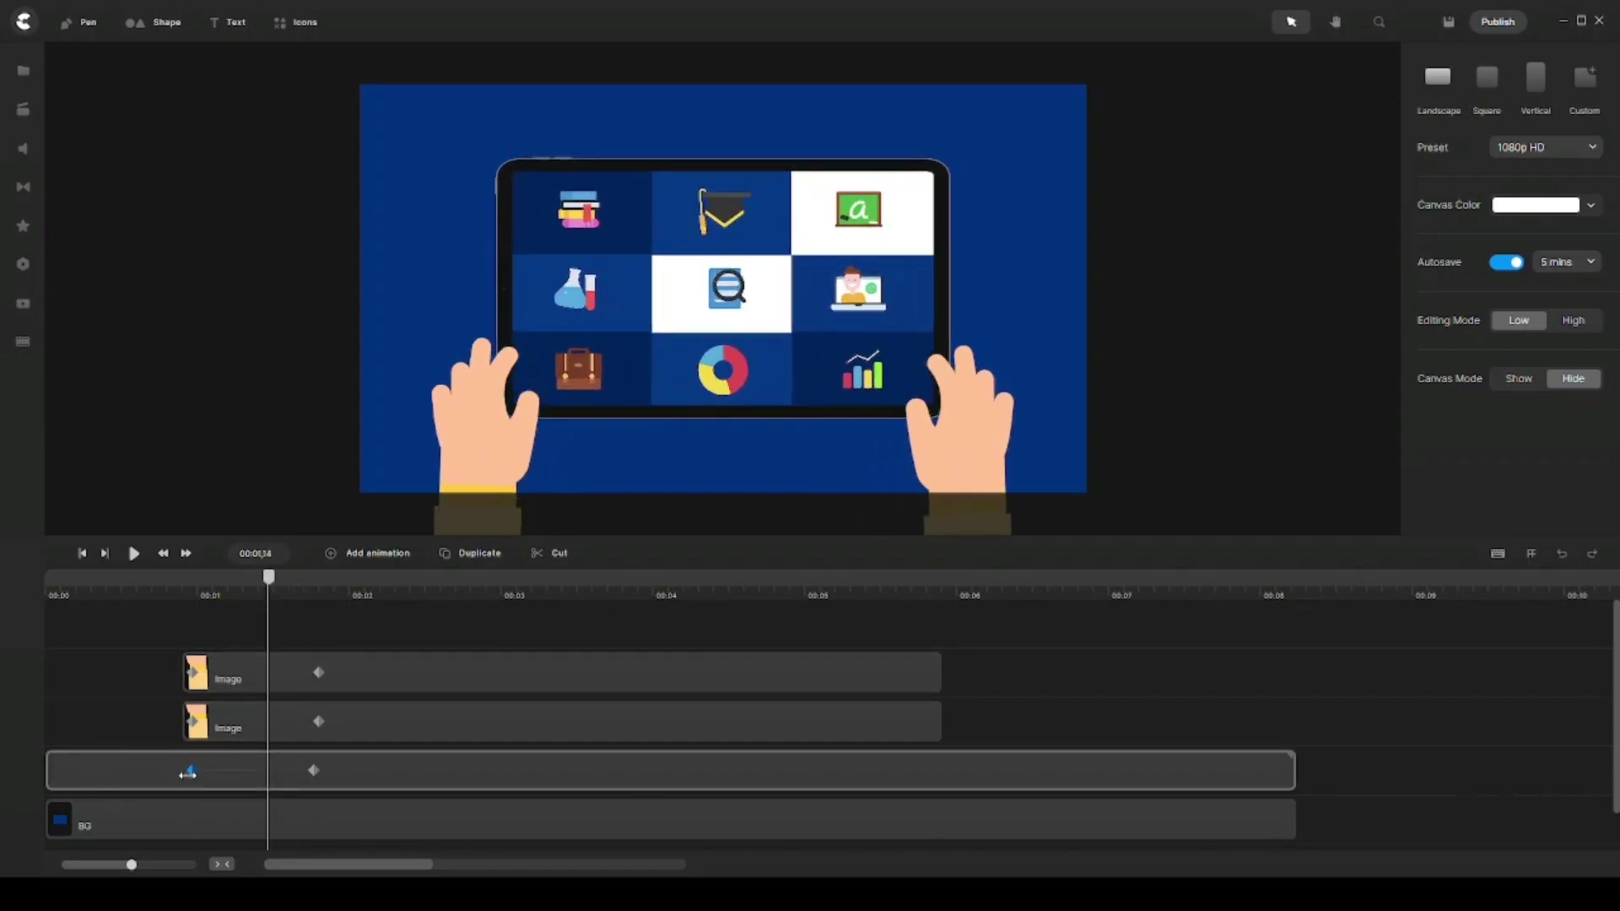
pyautogui.click(191, 772)
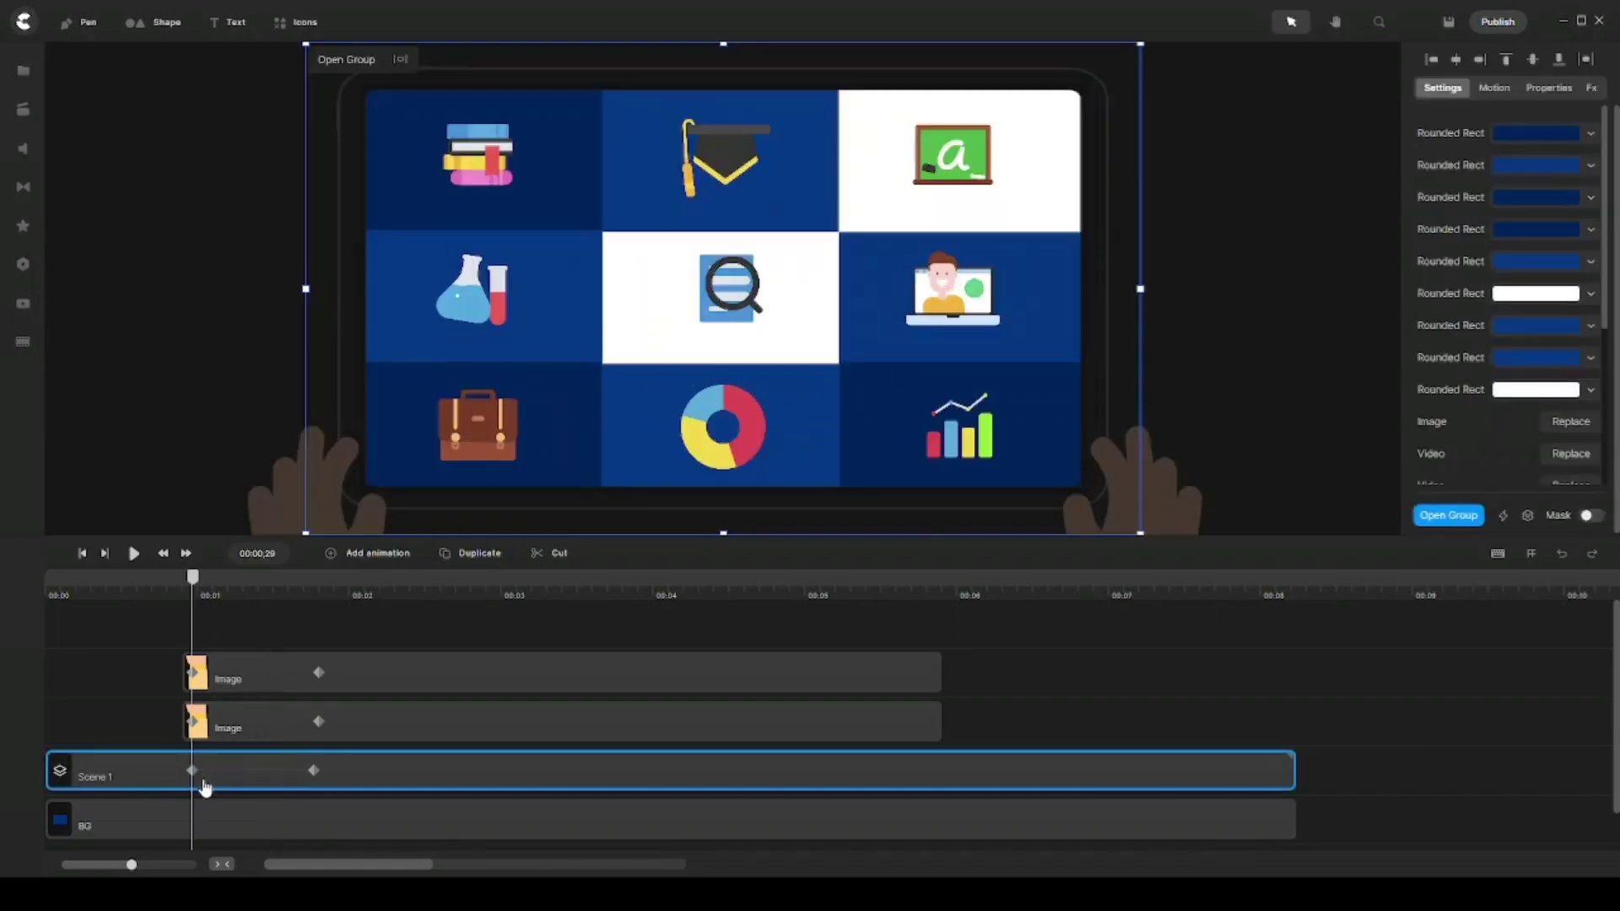
pyautogui.moveTo(315, 770); pyautogui.dragTo(317, 769)
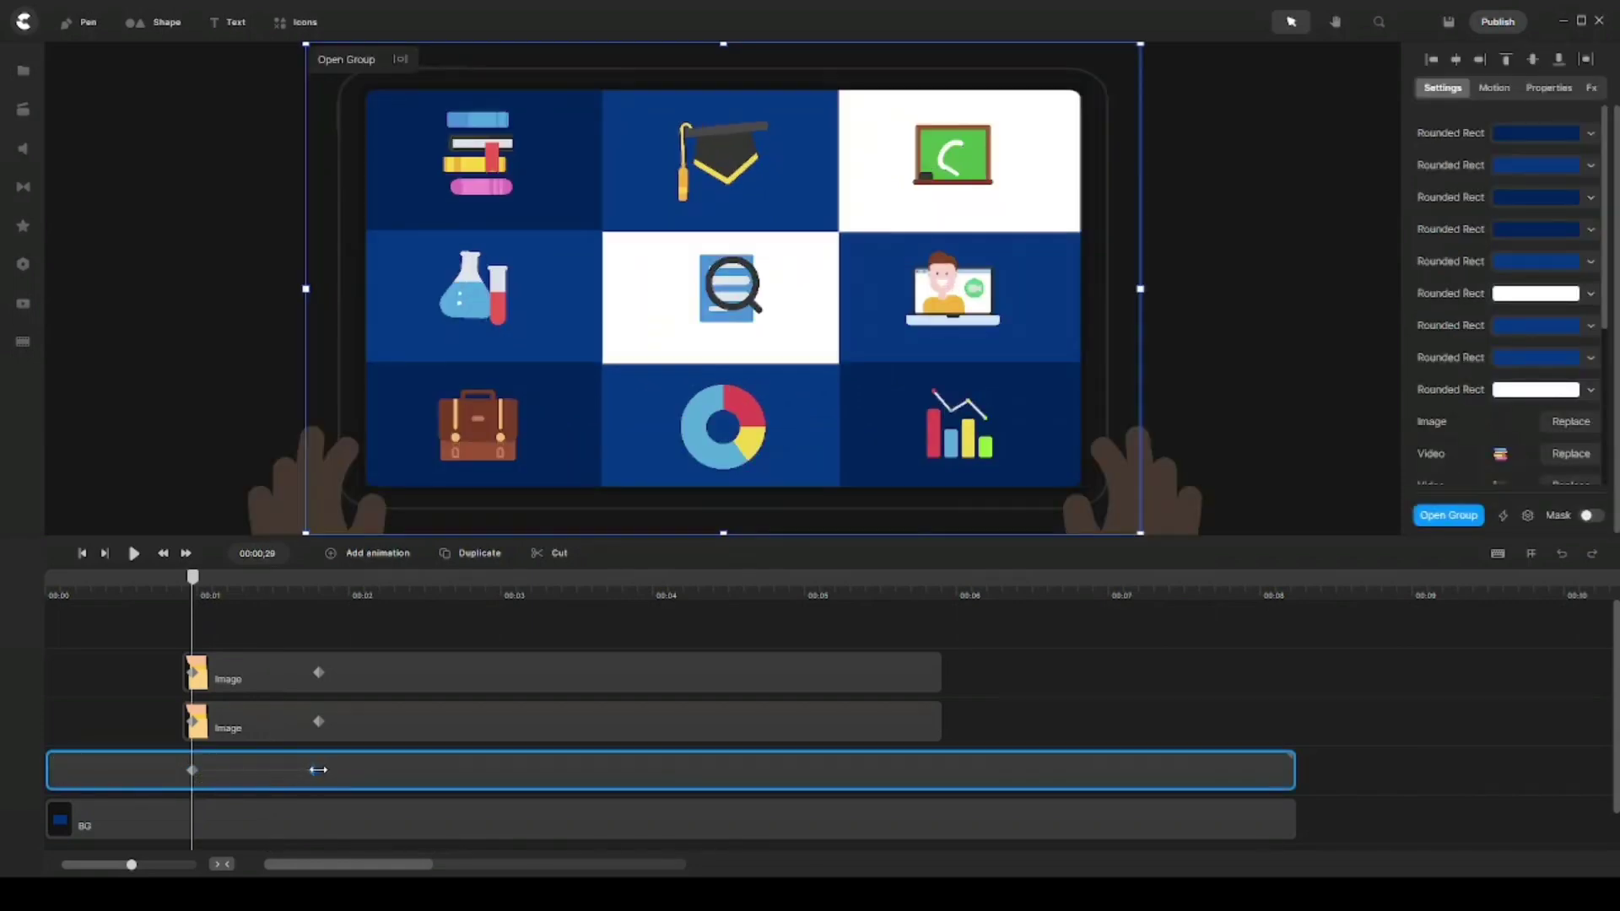
pyautogui.click(318, 721)
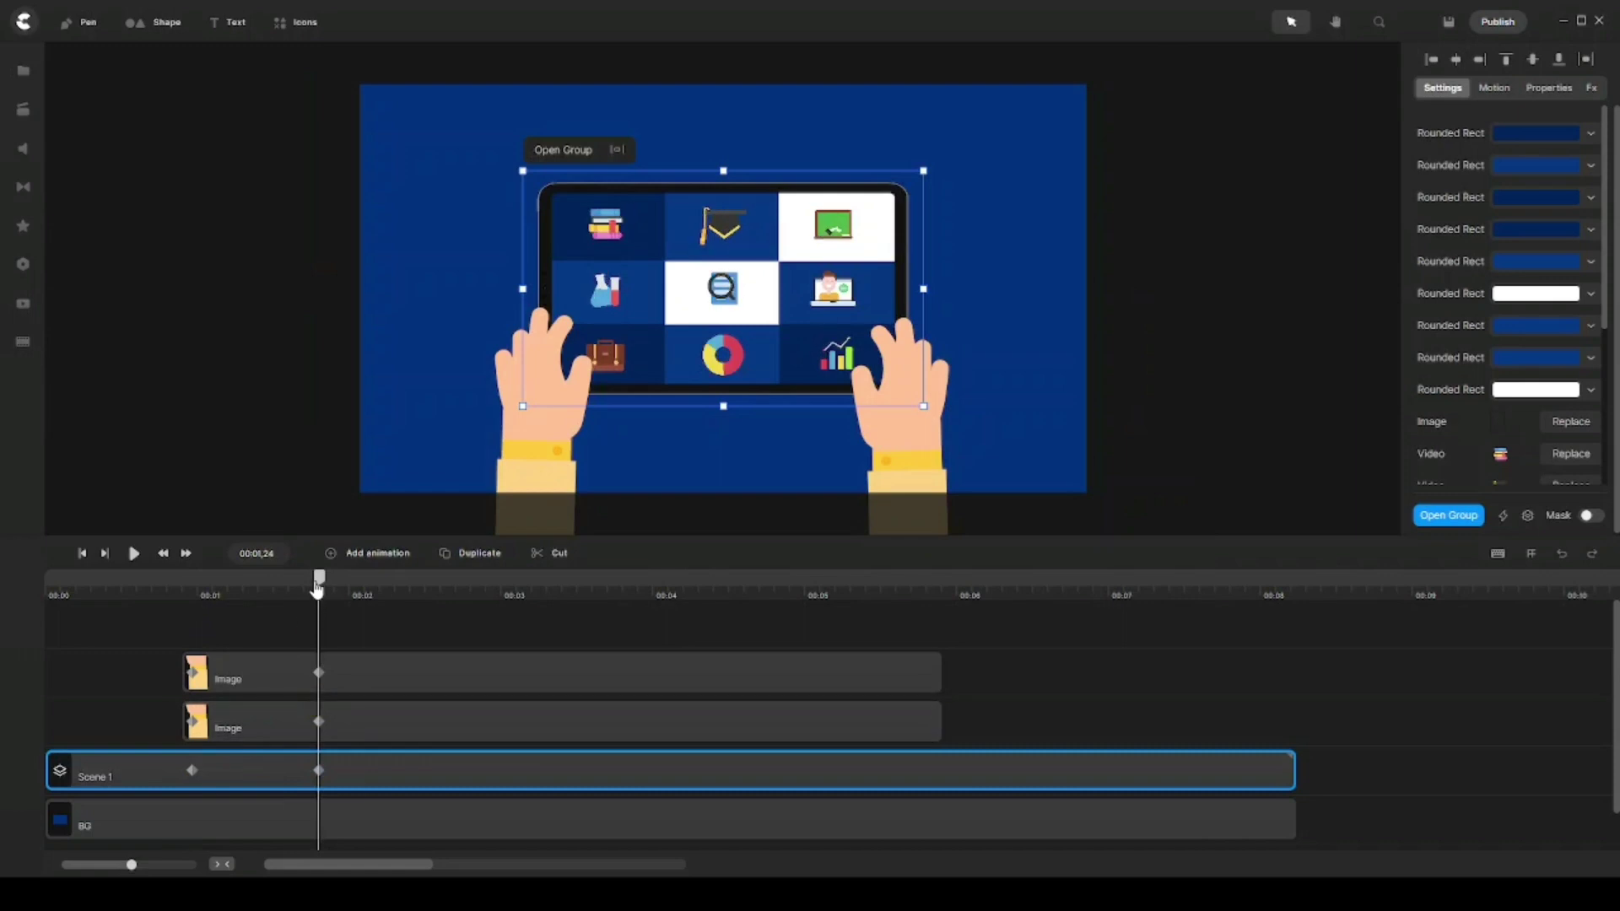
pyautogui.moveTo(320, 579); pyautogui.dragTo(195, 589)
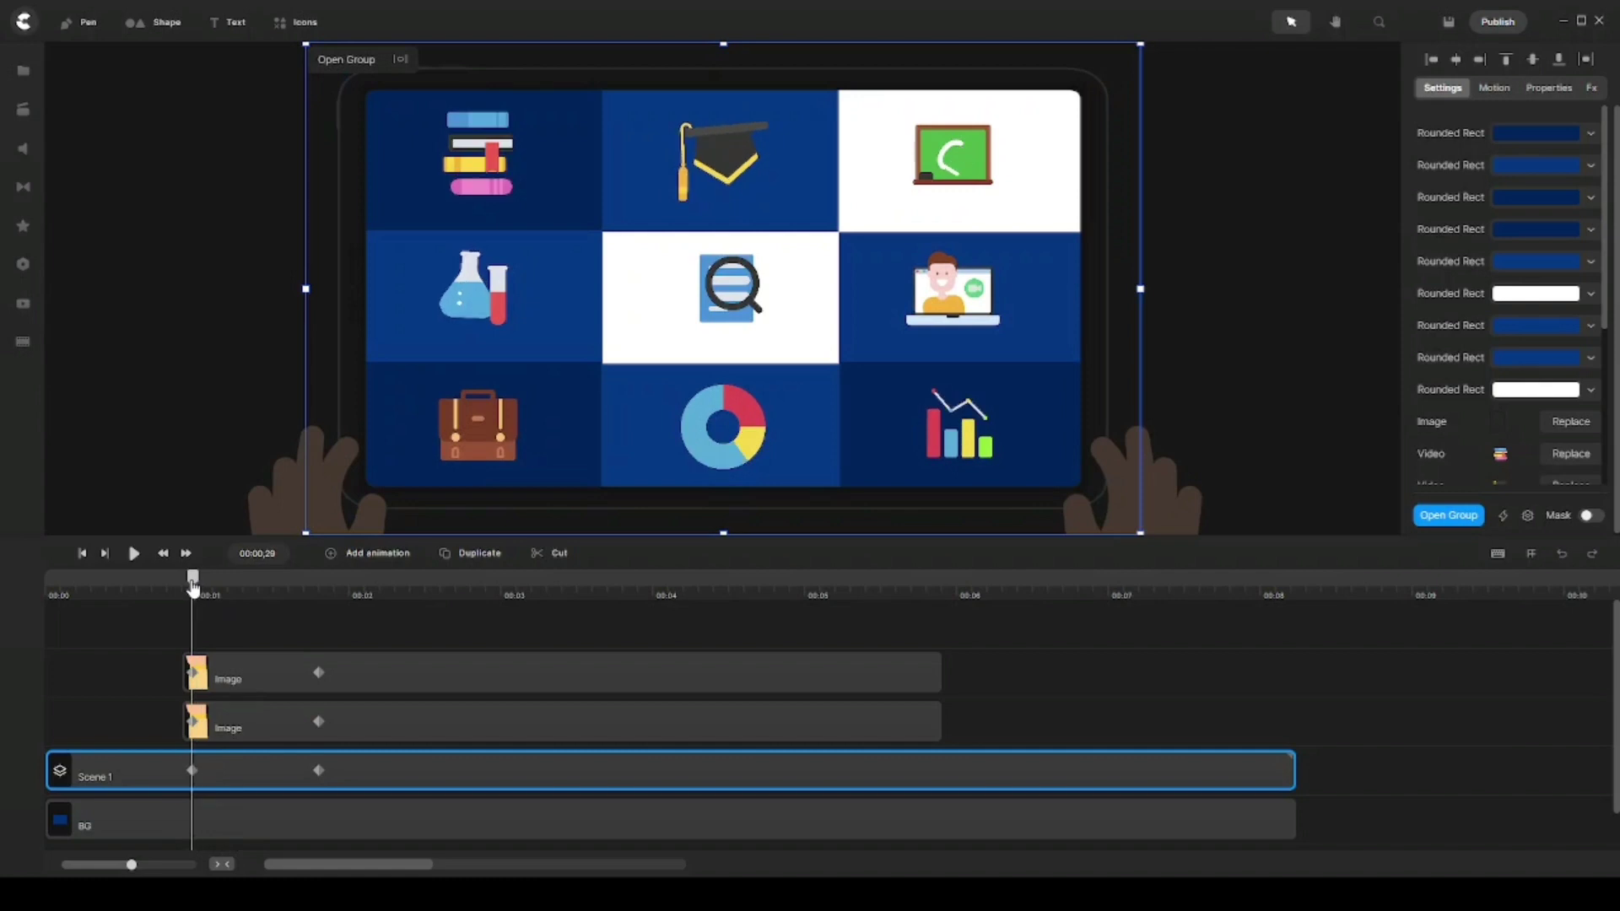
# Add a Position and Rotation animation to the right hand at 00:03,02
pyautogui.moveTo(193, 587); pyautogui.dragTo(513, 579)
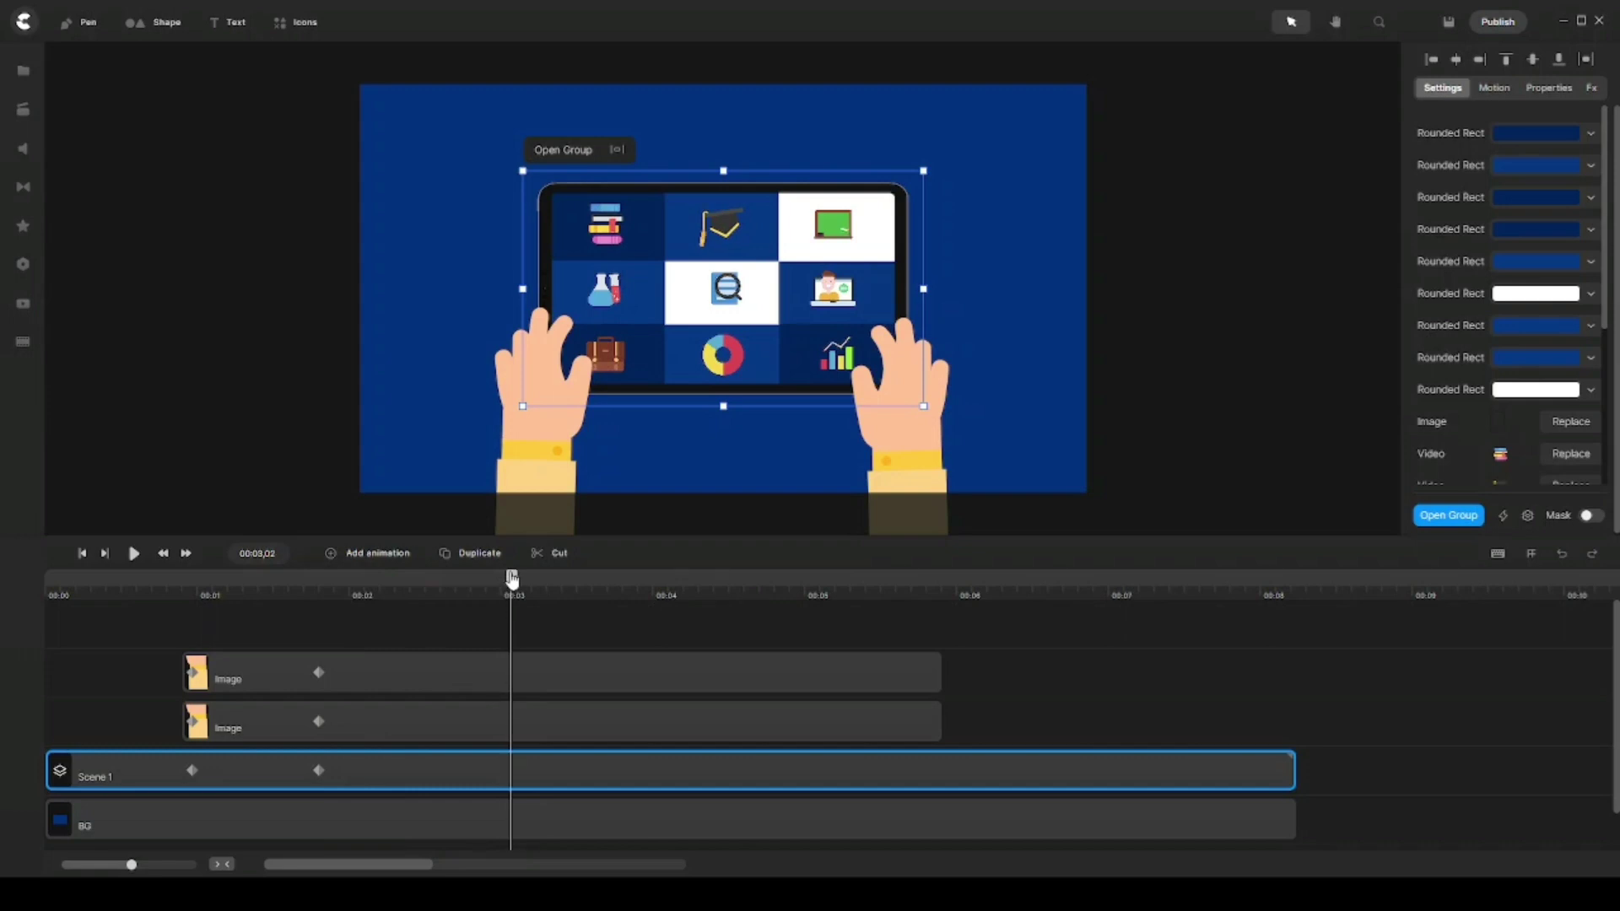
pyautogui.click(253, 385)
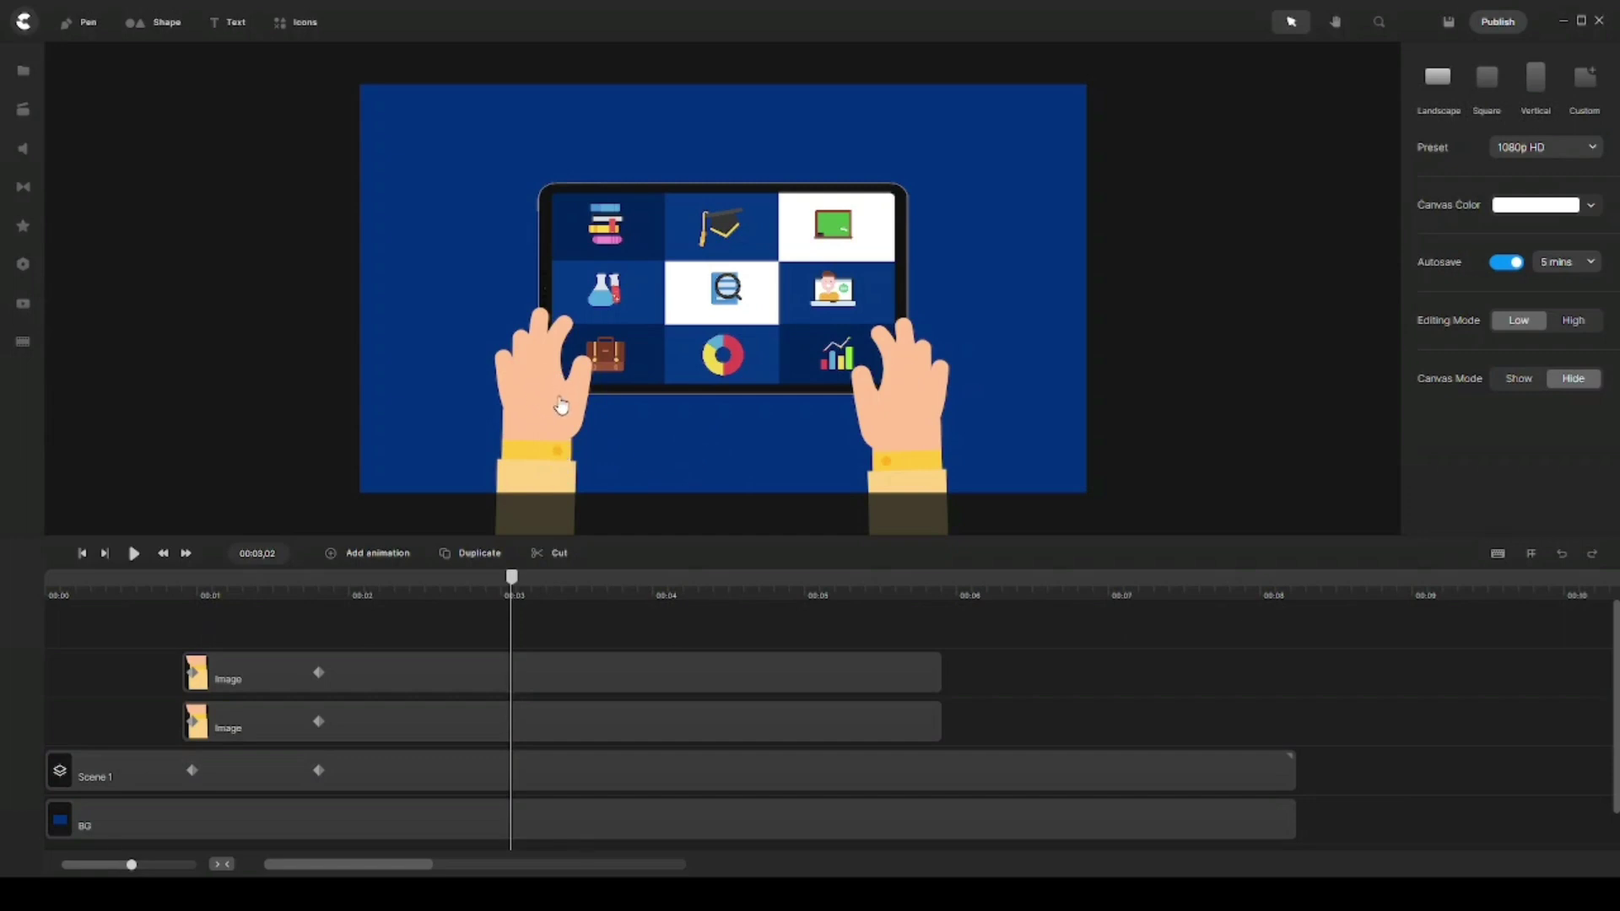
pyautogui.click(590, 733)
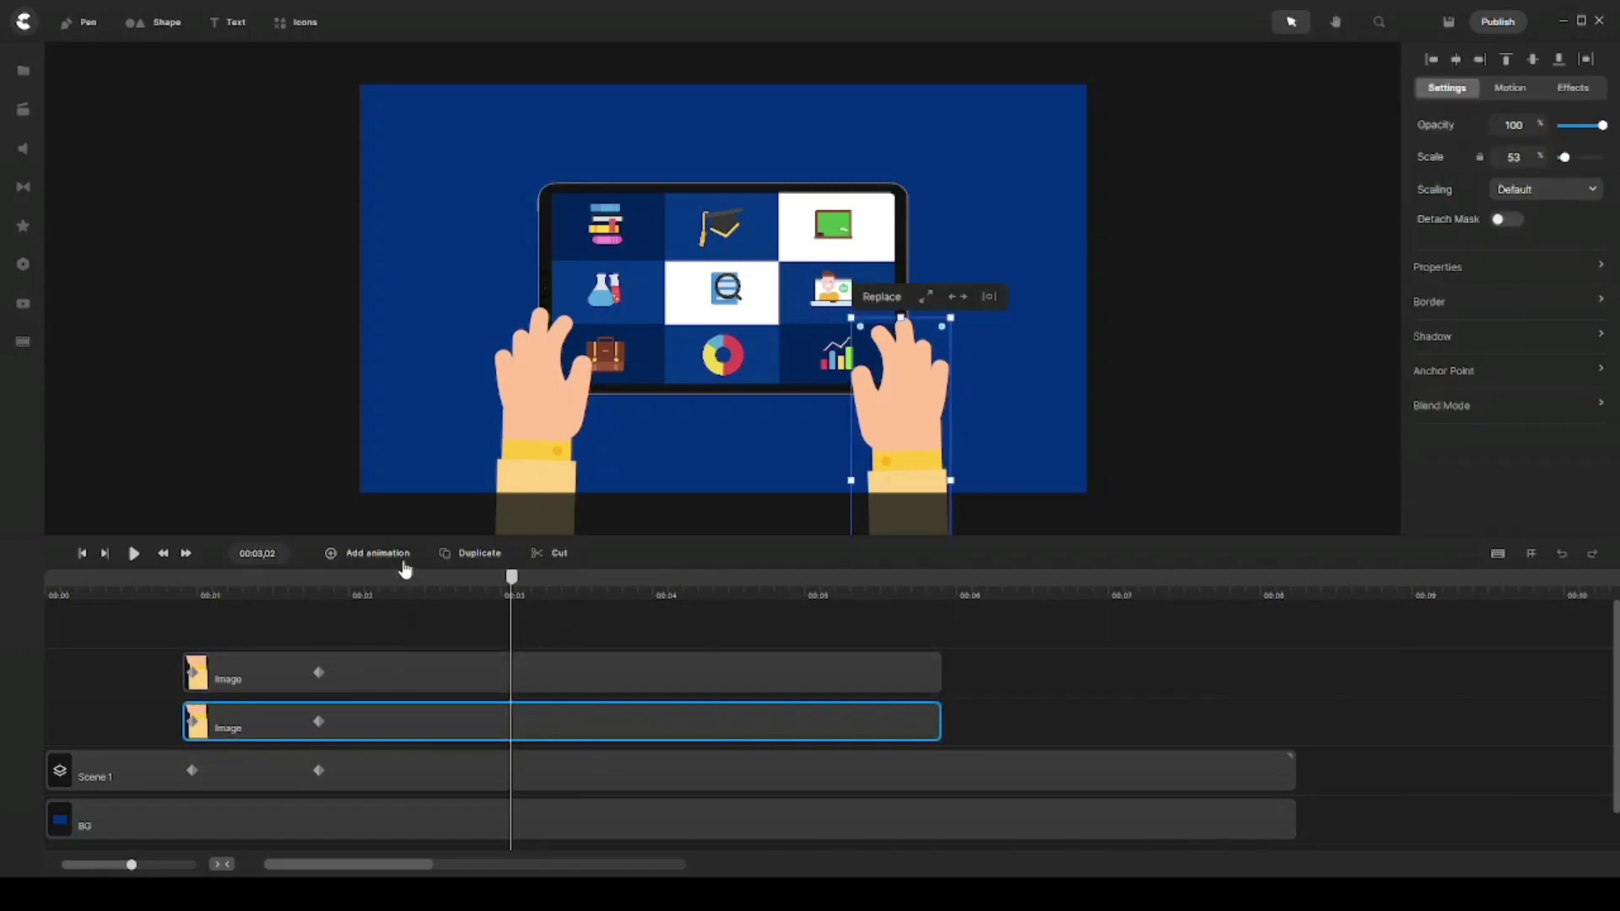
pyautogui.click(379, 554)
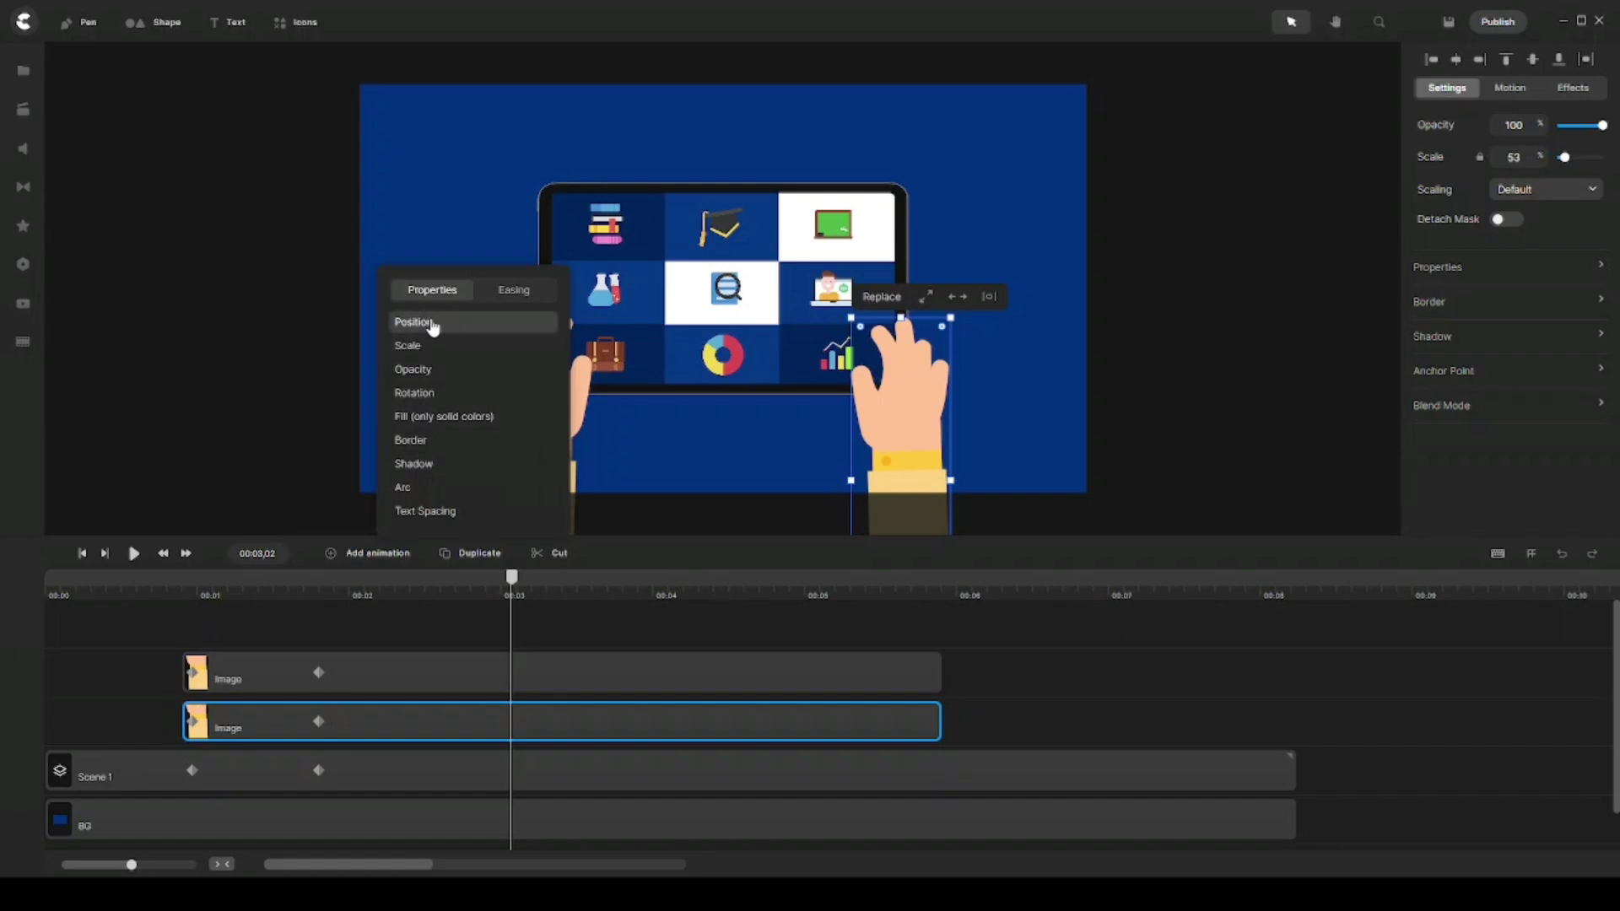
pyautogui.click(435, 327)
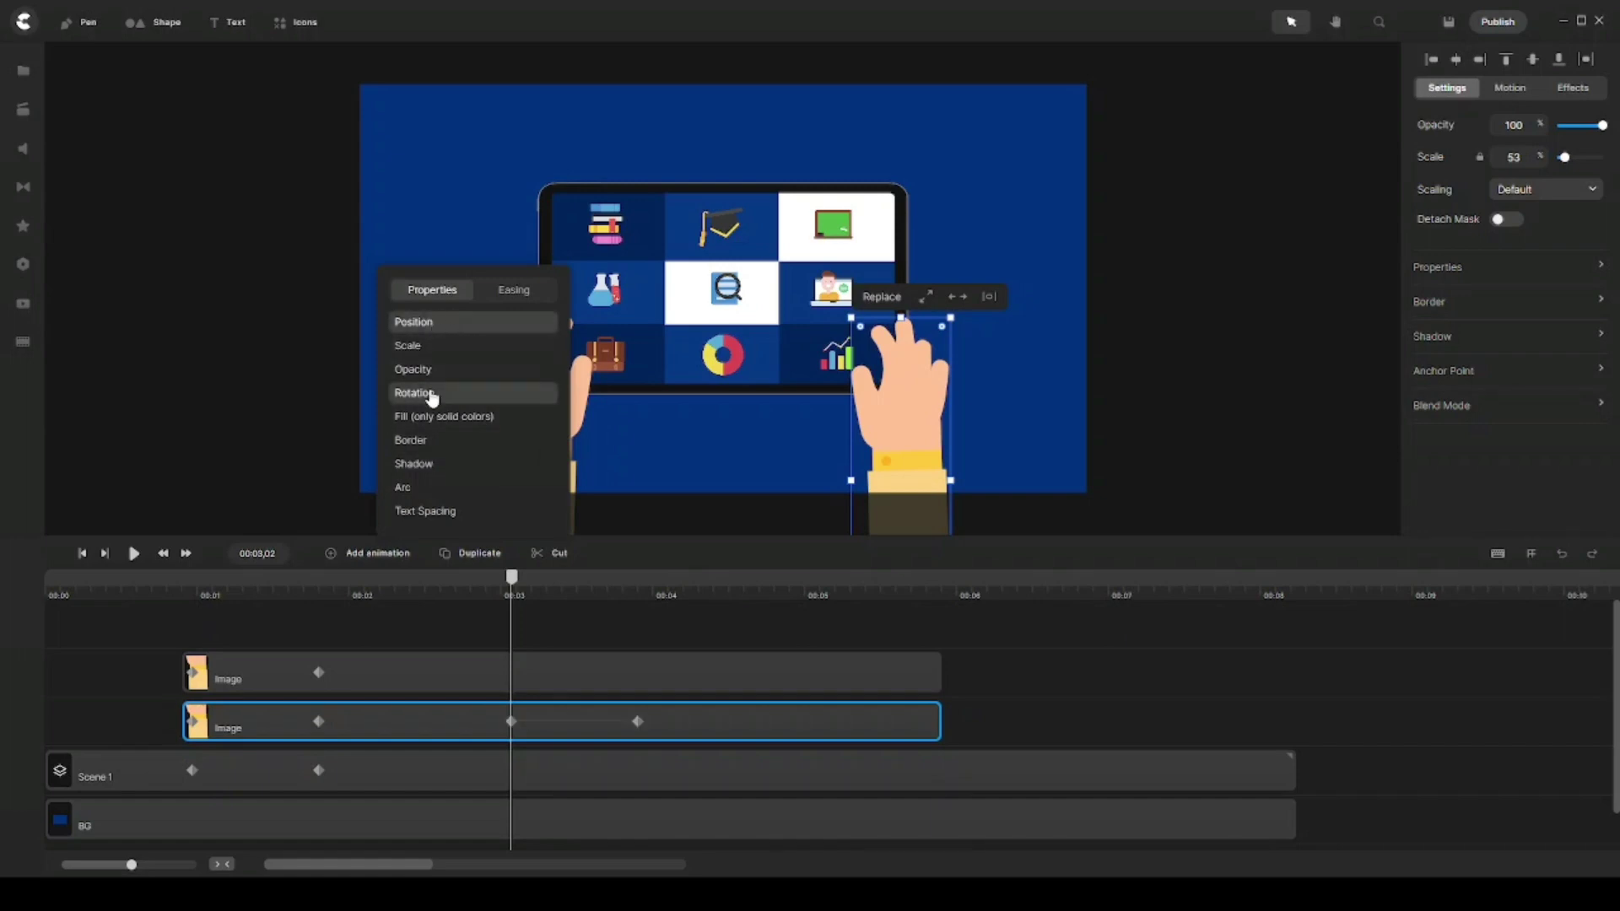
pyautogui.click(430, 394)
pyautogui.click(910, 394)
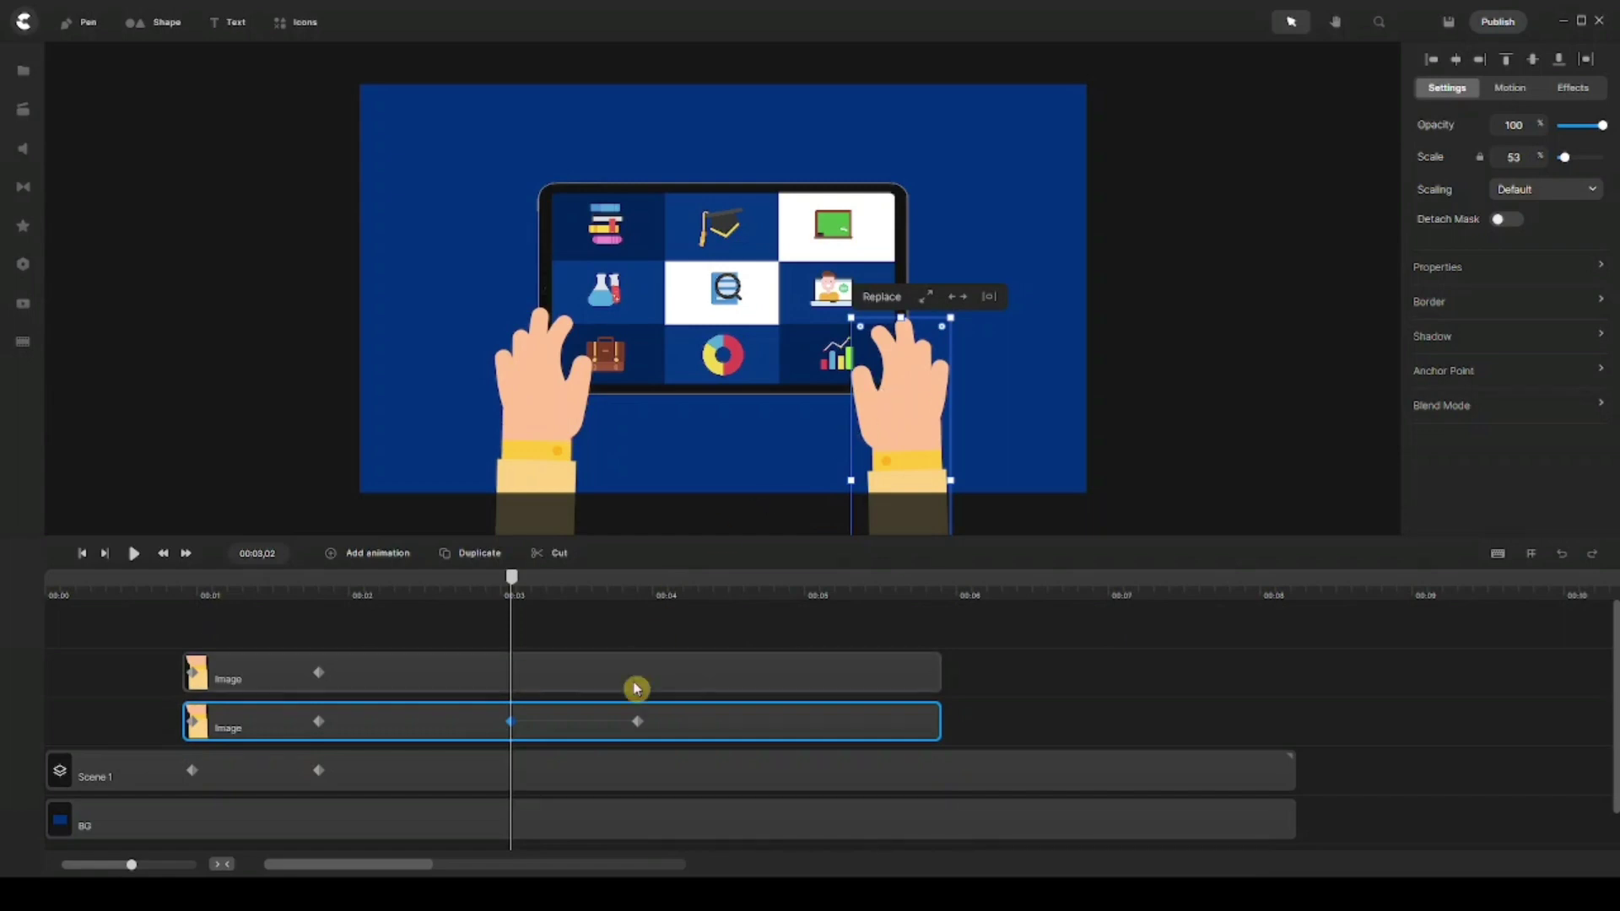
# At the right hand's last keyframe at 00:03,27, tilt it inward and move it below the canvas's bottom edge
pyautogui.click(638, 722)
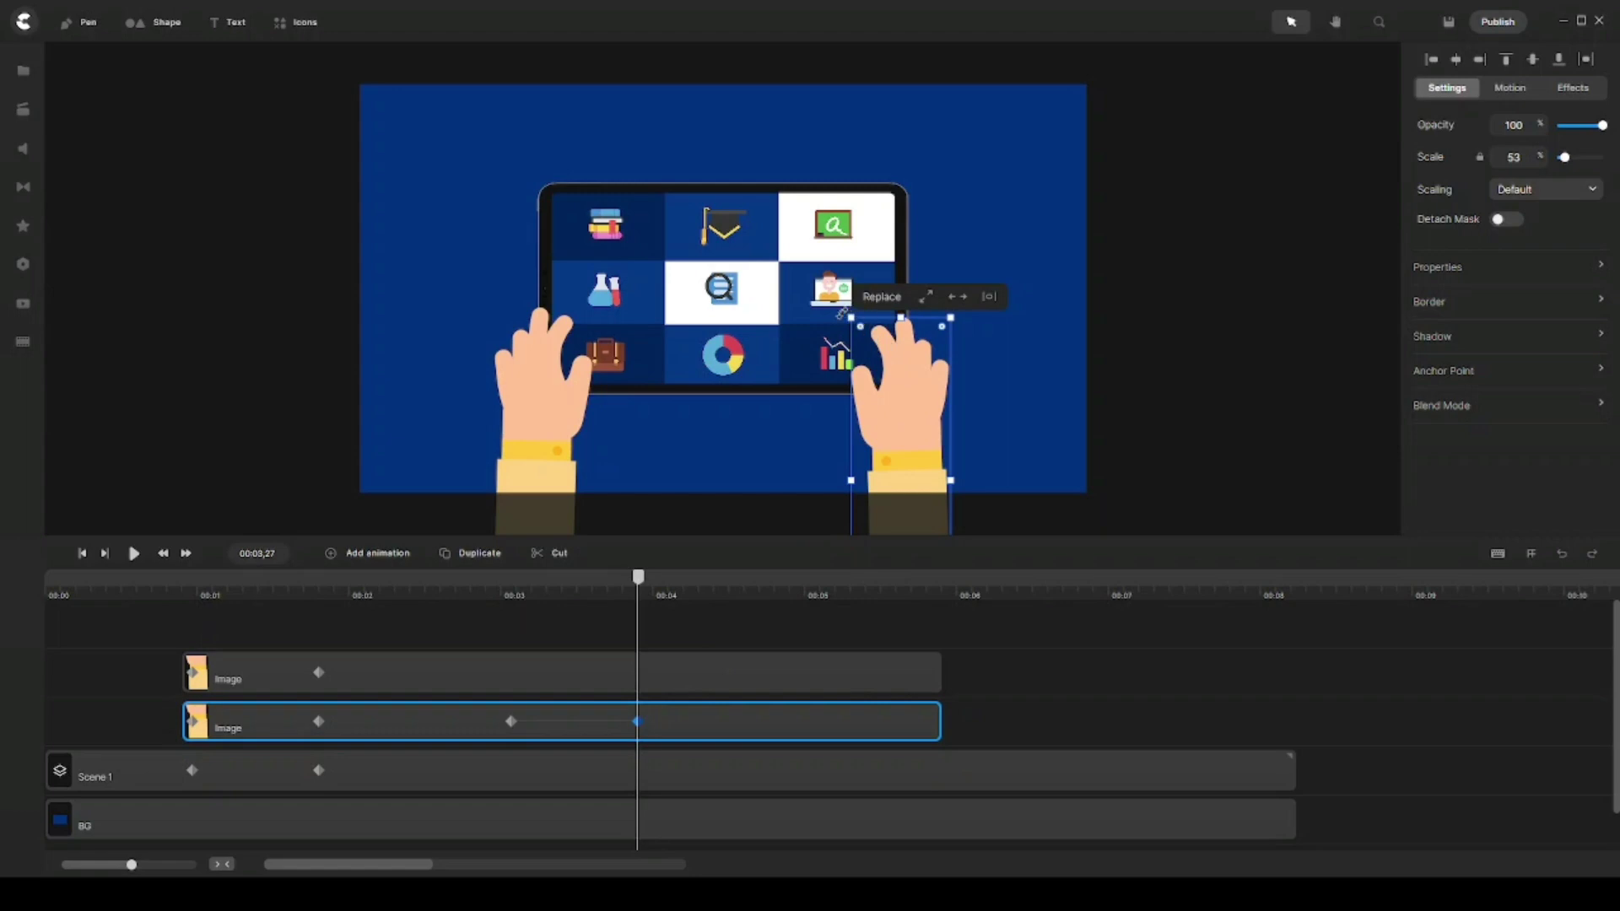
pyautogui.moveTo(842, 314); pyautogui.dragTo(806, 360)
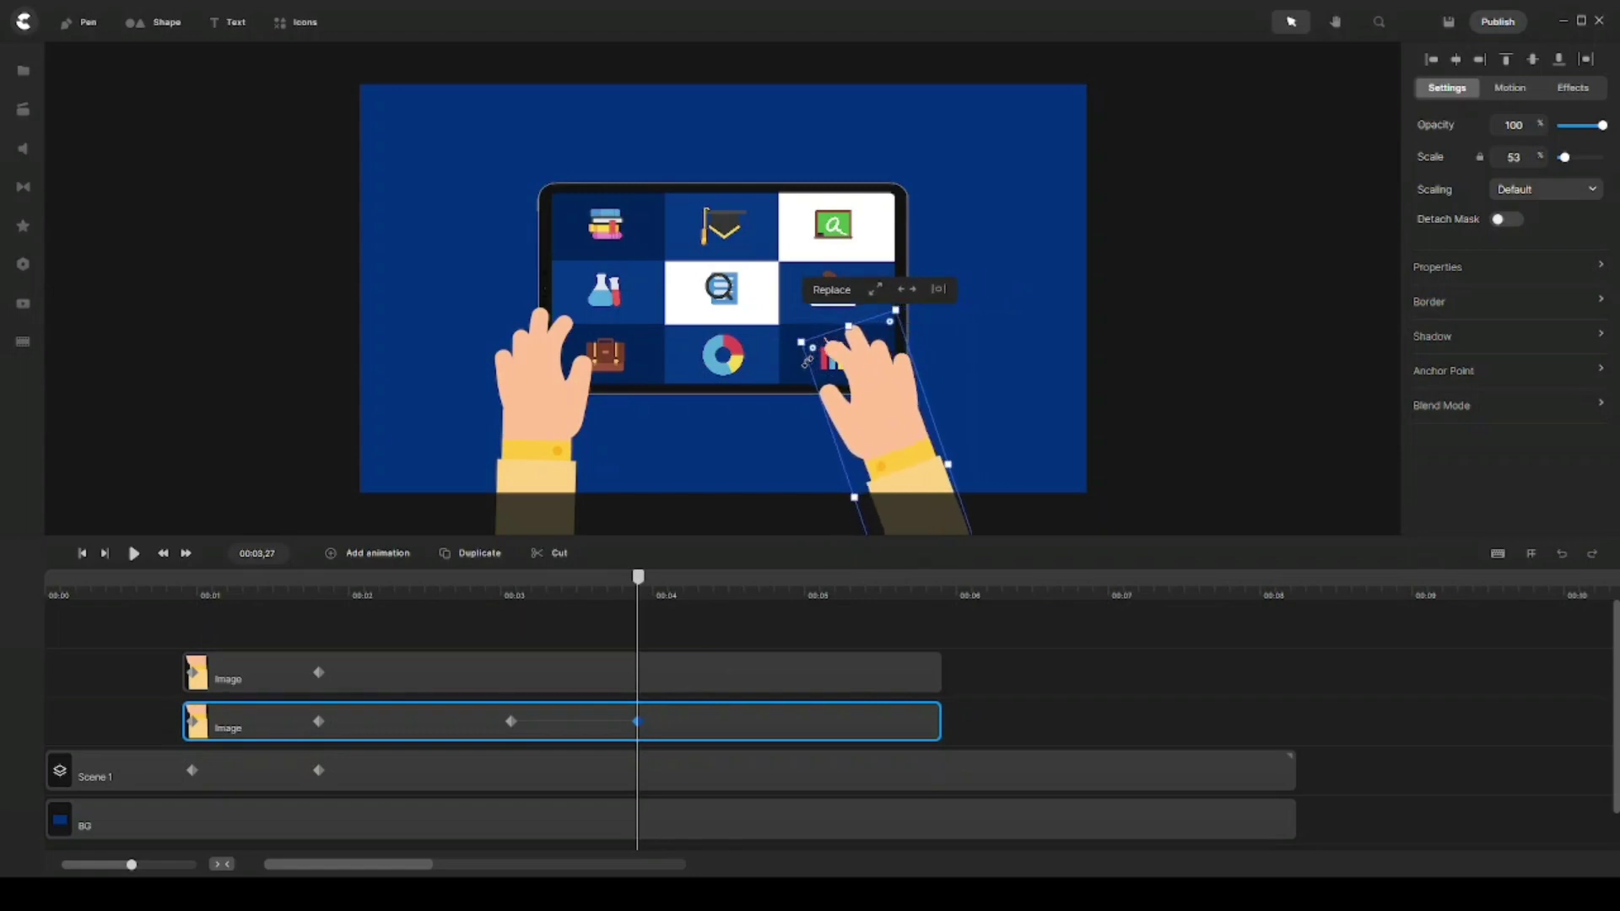
pyautogui.moveTo(907, 409); pyautogui.dragTo(920, 582)
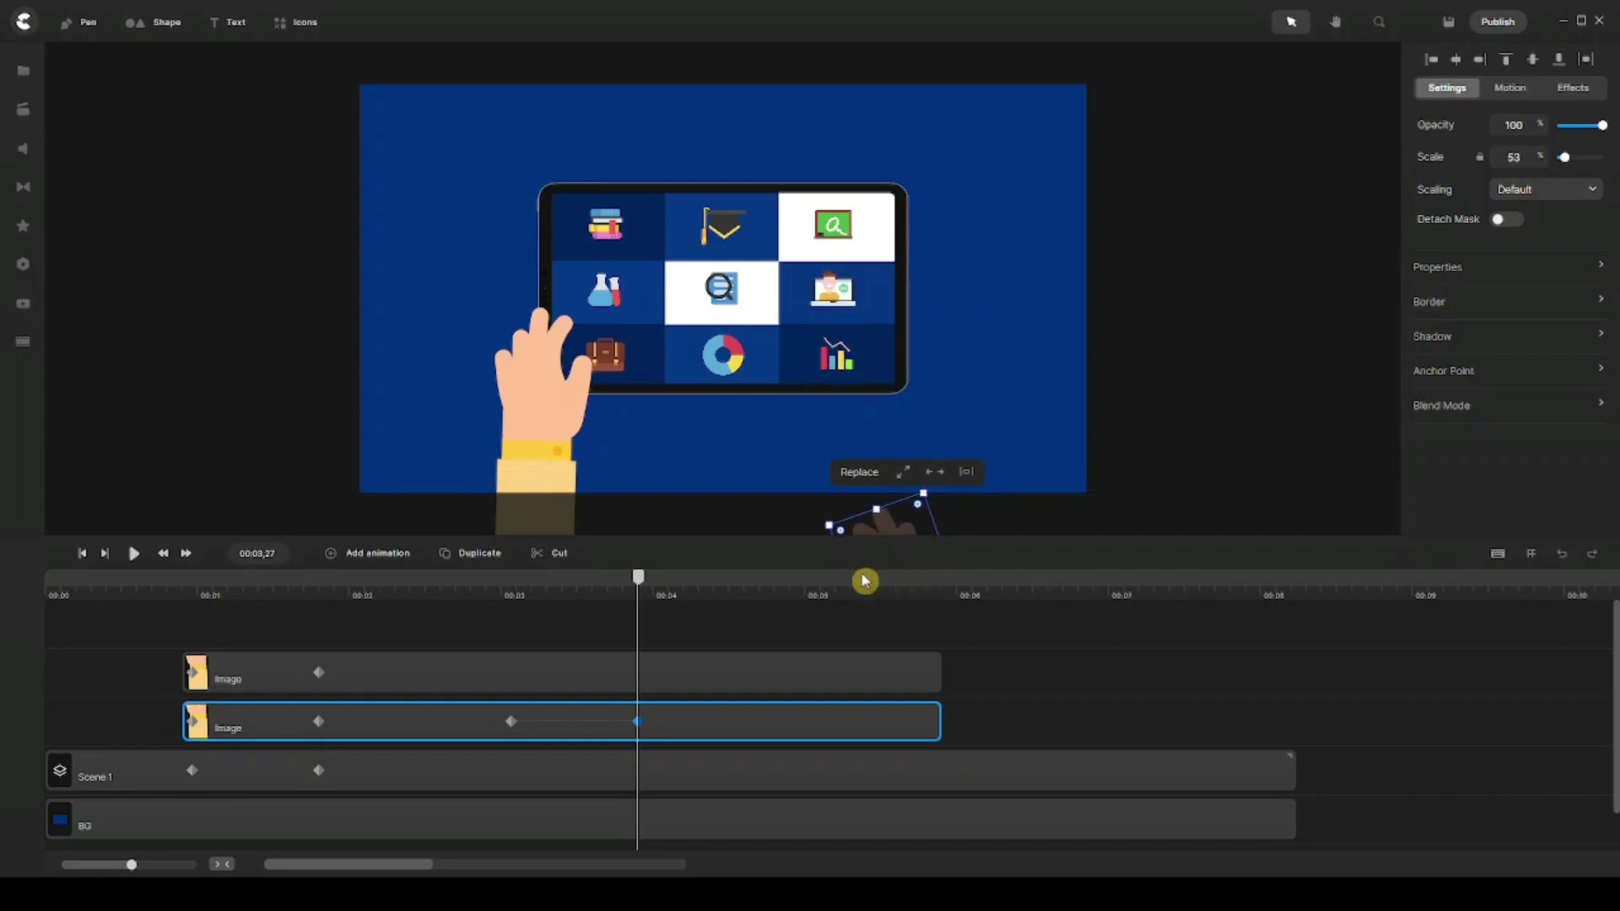
# Add a Position and Rotation animation to the left hand at 00:03,02 and nudge the hand slightly at that keyframe
pyautogui.moveTo(643, 574); pyautogui.dragTo(511, 583)
pyautogui.click(551, 668)
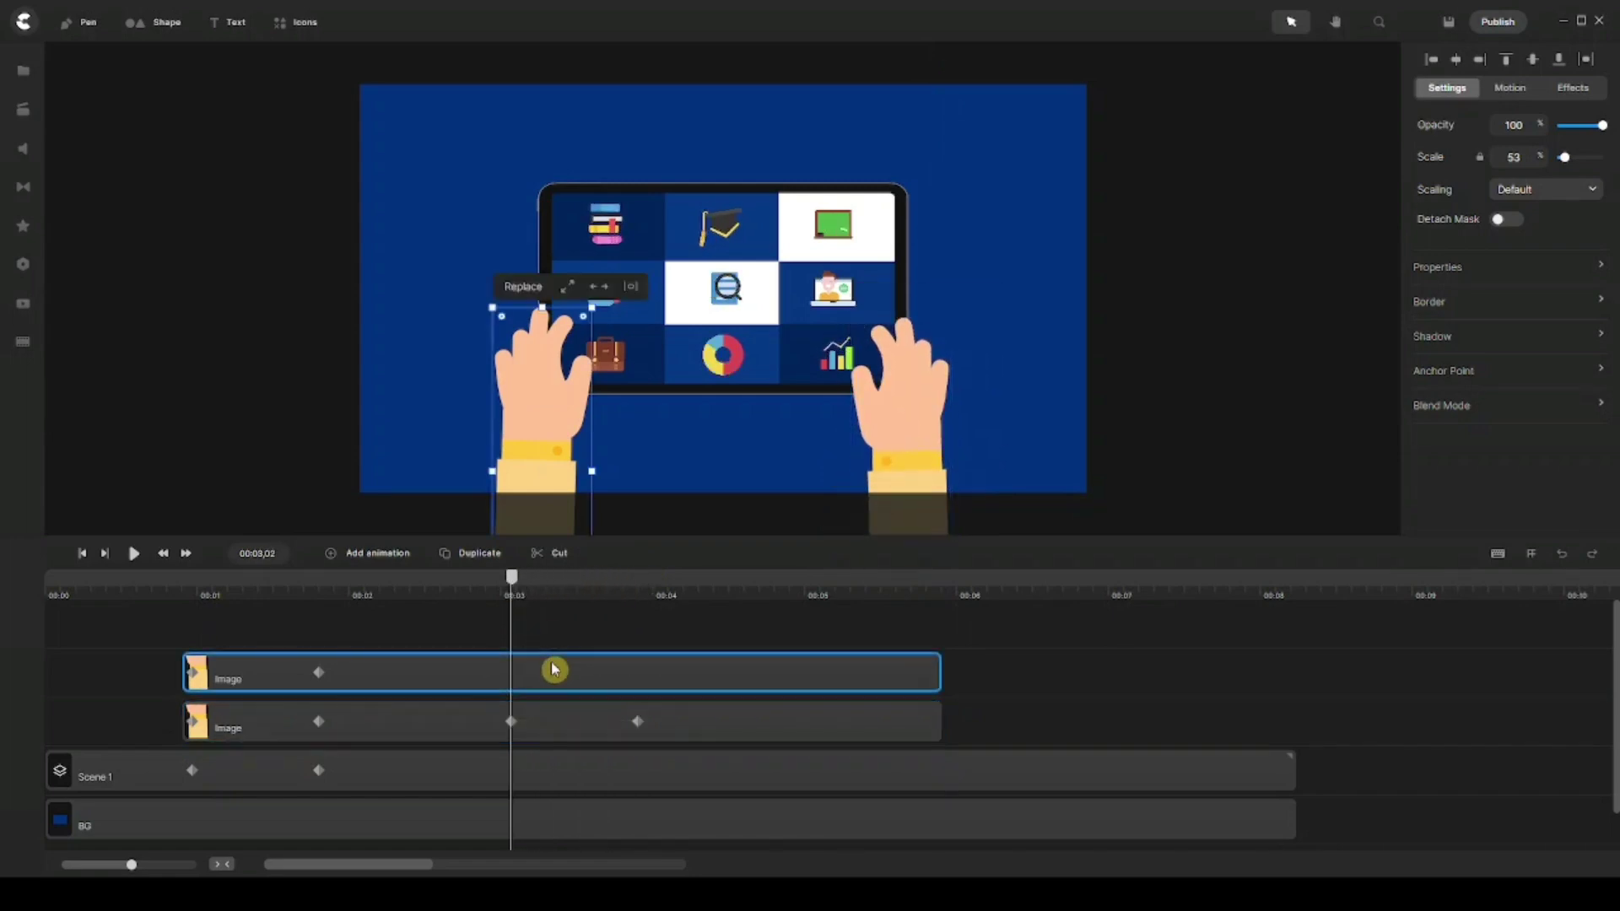
pyautogui.click(393, 561)
pyautogui.click(393, 515)
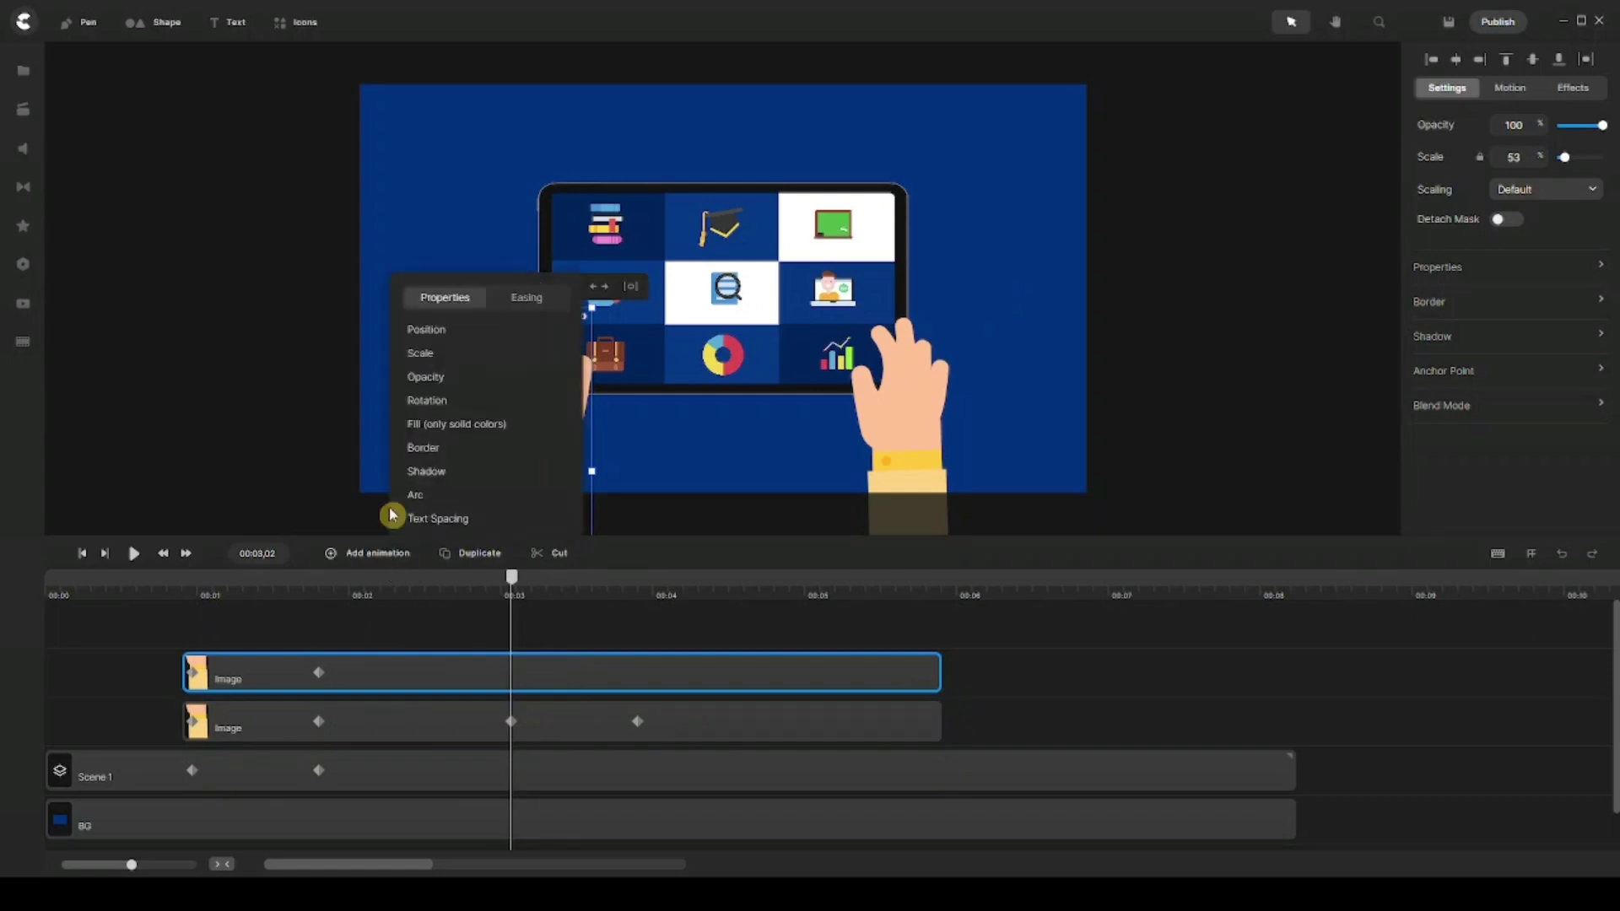
pyautogui.click(438, 336)
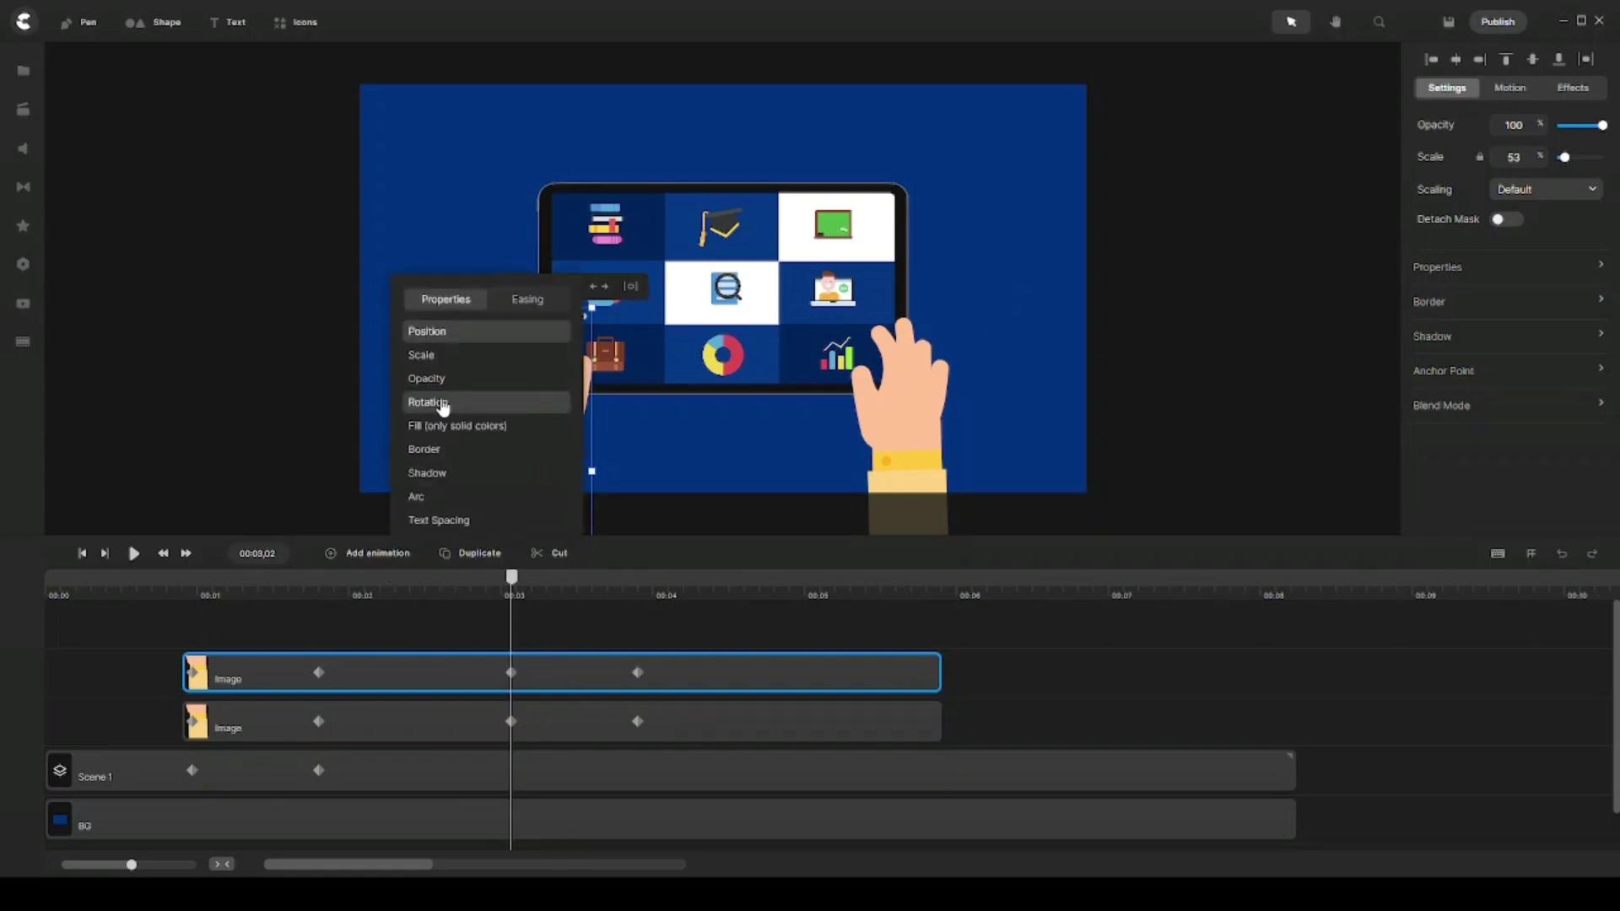
pyautogui.click(509, 673)
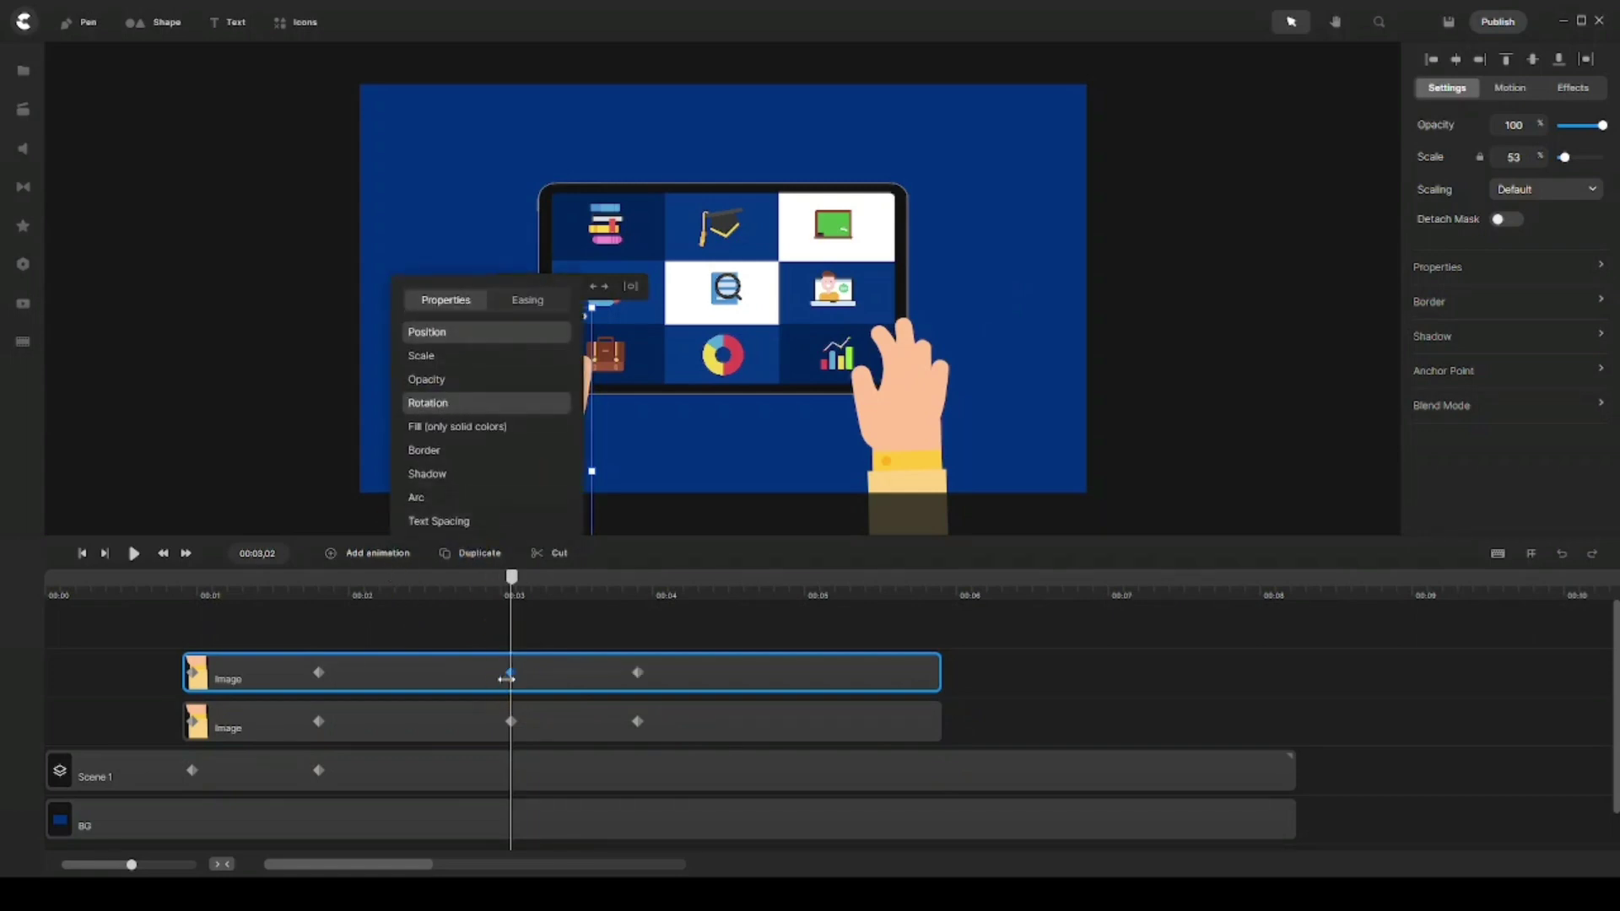
pyautogui.click(553, 645)
pyautogui.click(511, 673)
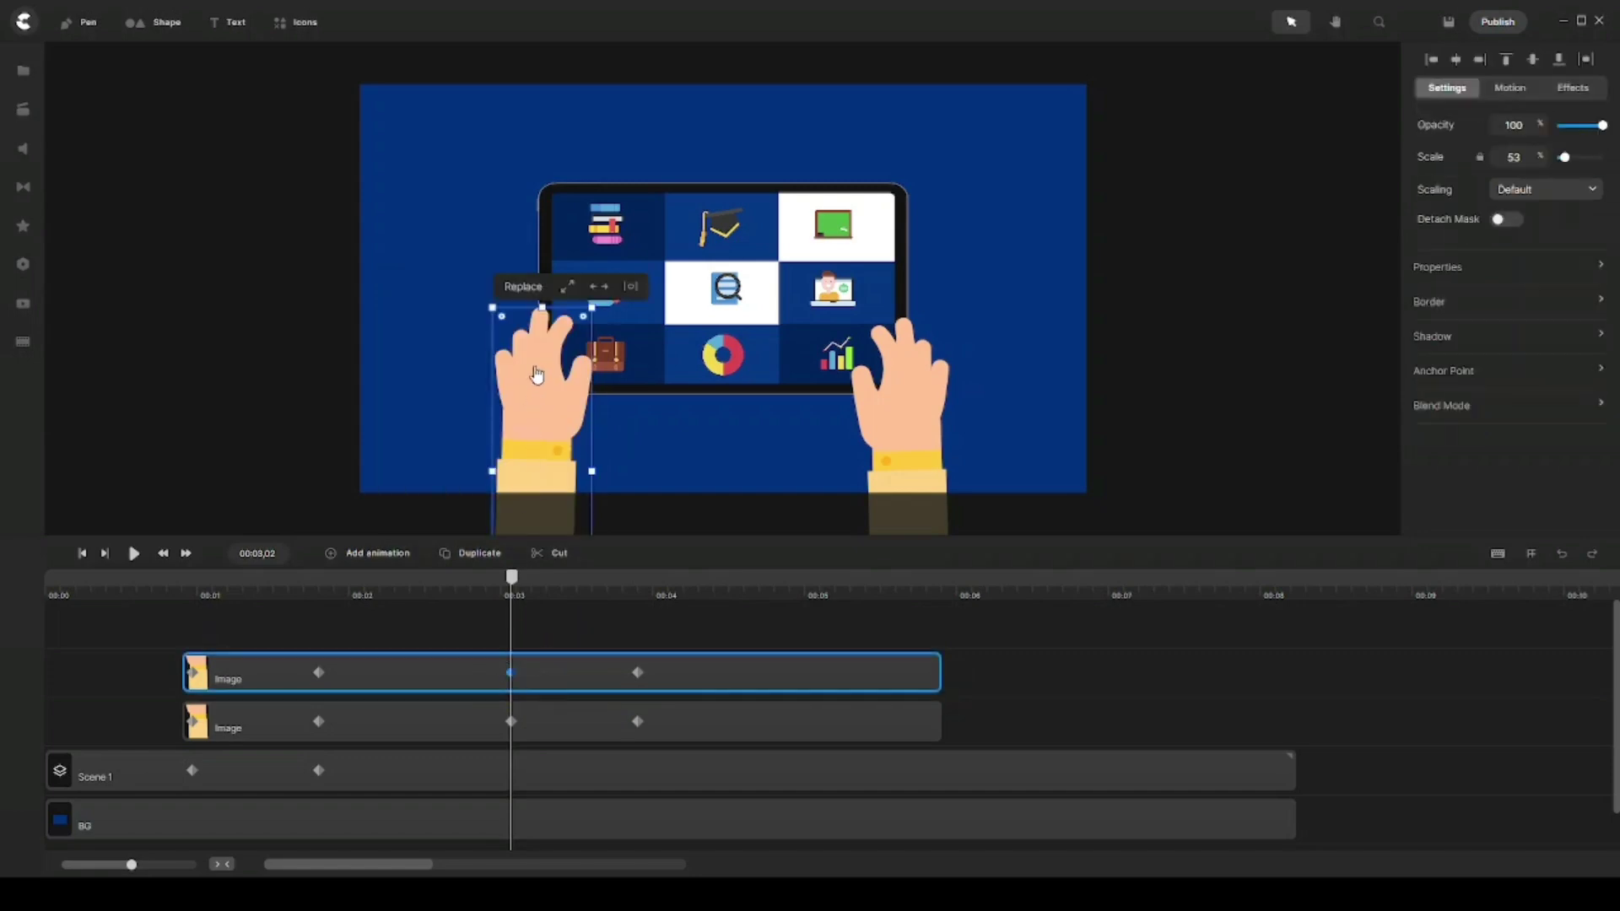
pyautogui.moveTo(537, 374); pyautogui.dragTo(539, 376)
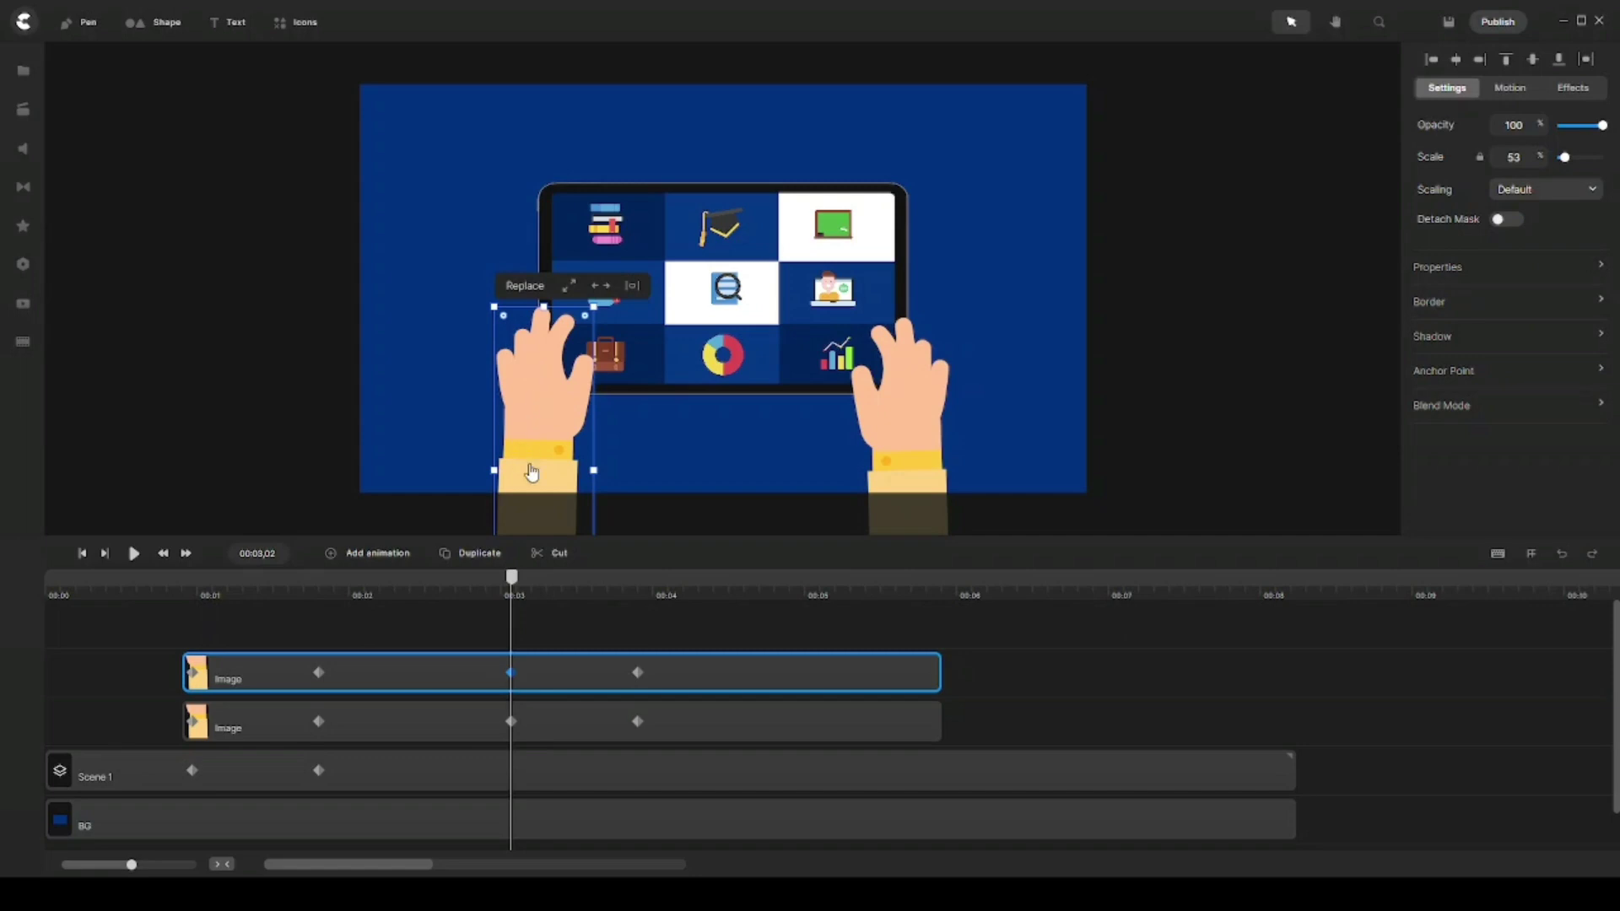
# At the left hand's last keyframe at 00:03,27, tilt it inward and move it below the canvas's bottom edge
pyautogui.click(637, 672)
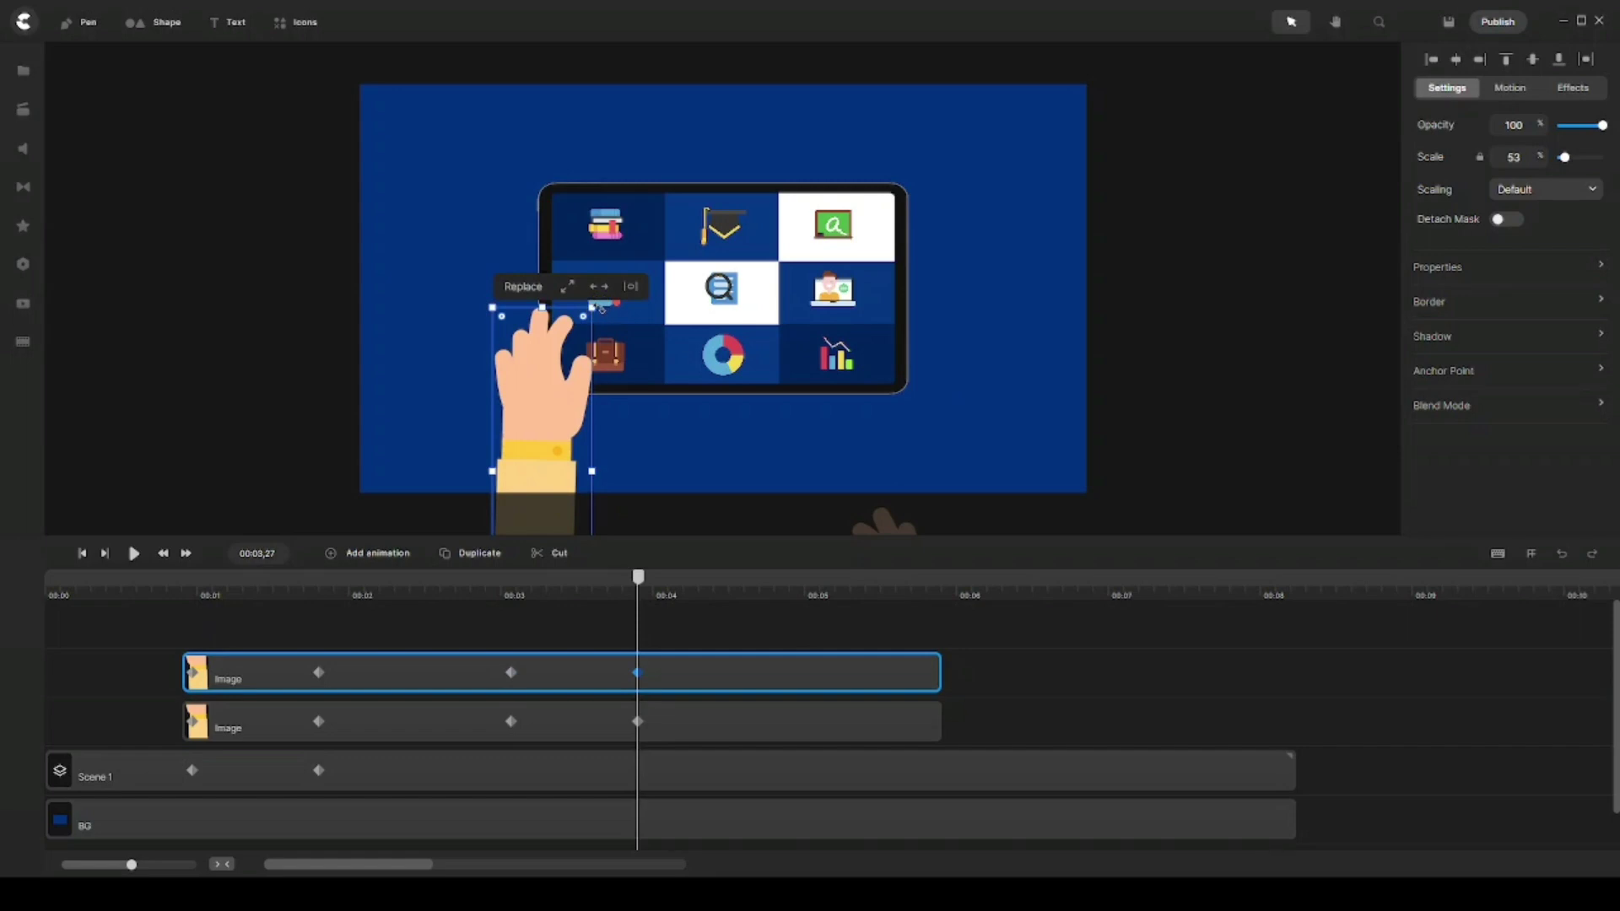
pyautogui.moveTo(603, 308); pyautogui.dragTo(607, 324)
pyautogui.moveTo(619, 340); pyautogui.dragTo(579, 540)
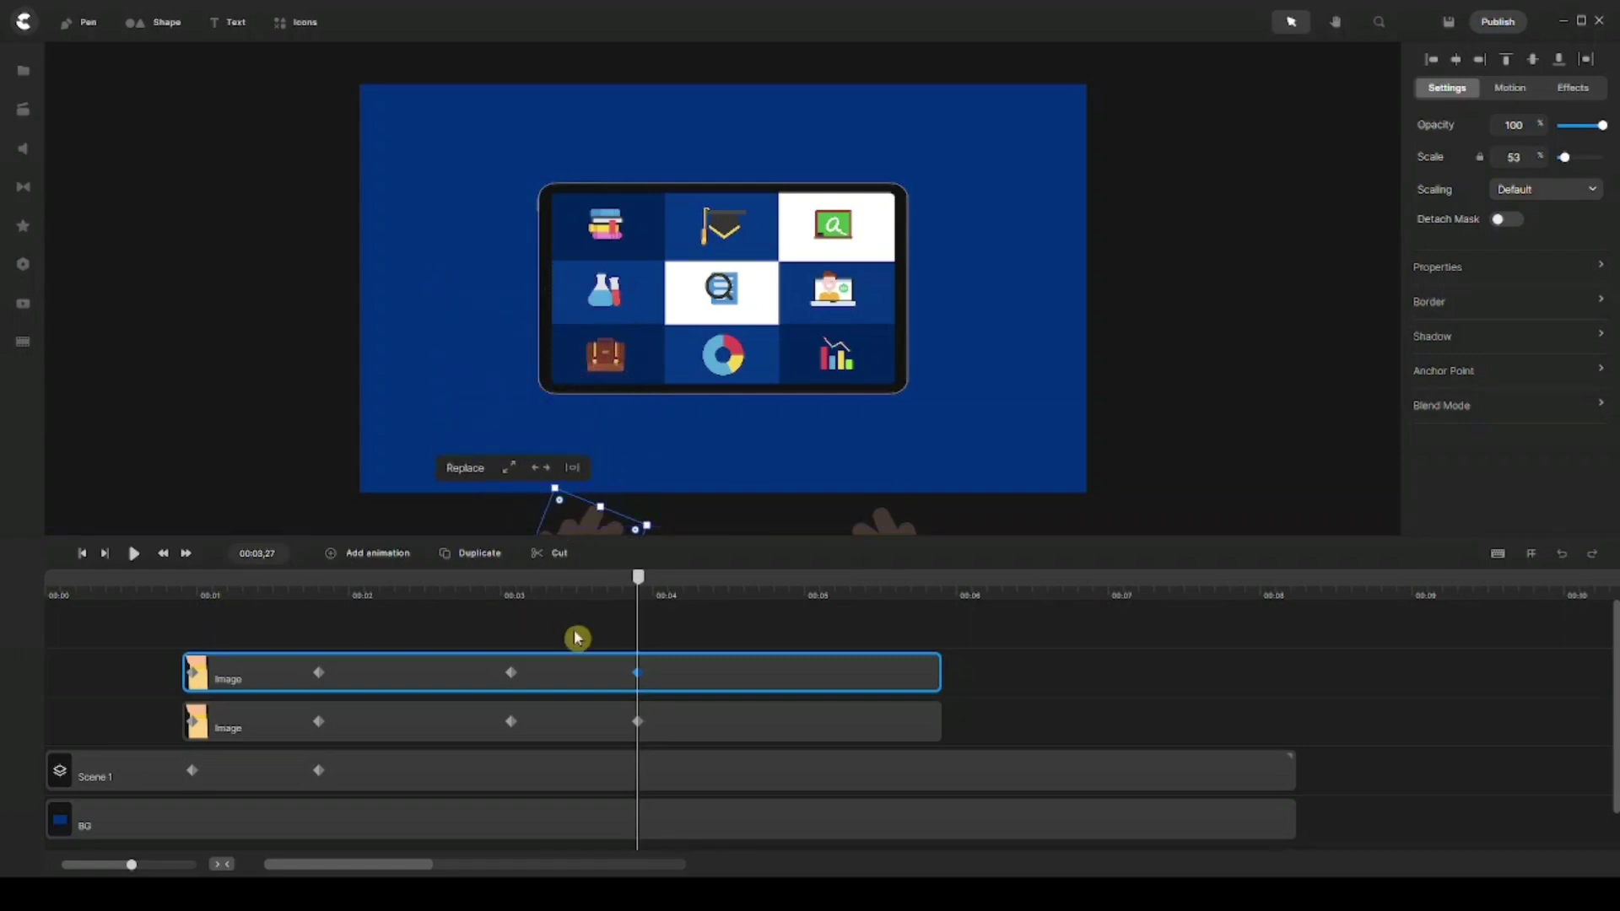
# Set the playhead to 00:04,02 and group the two hand layers
pyautogui.click(648, 629)
pyautogui.moveTo(641, 584)
pyautogui.mouseDown()
pyautogui.moveTo(469, 584)
pyautogui.moveTo(670, 584)
pyautogui.mouseUp()
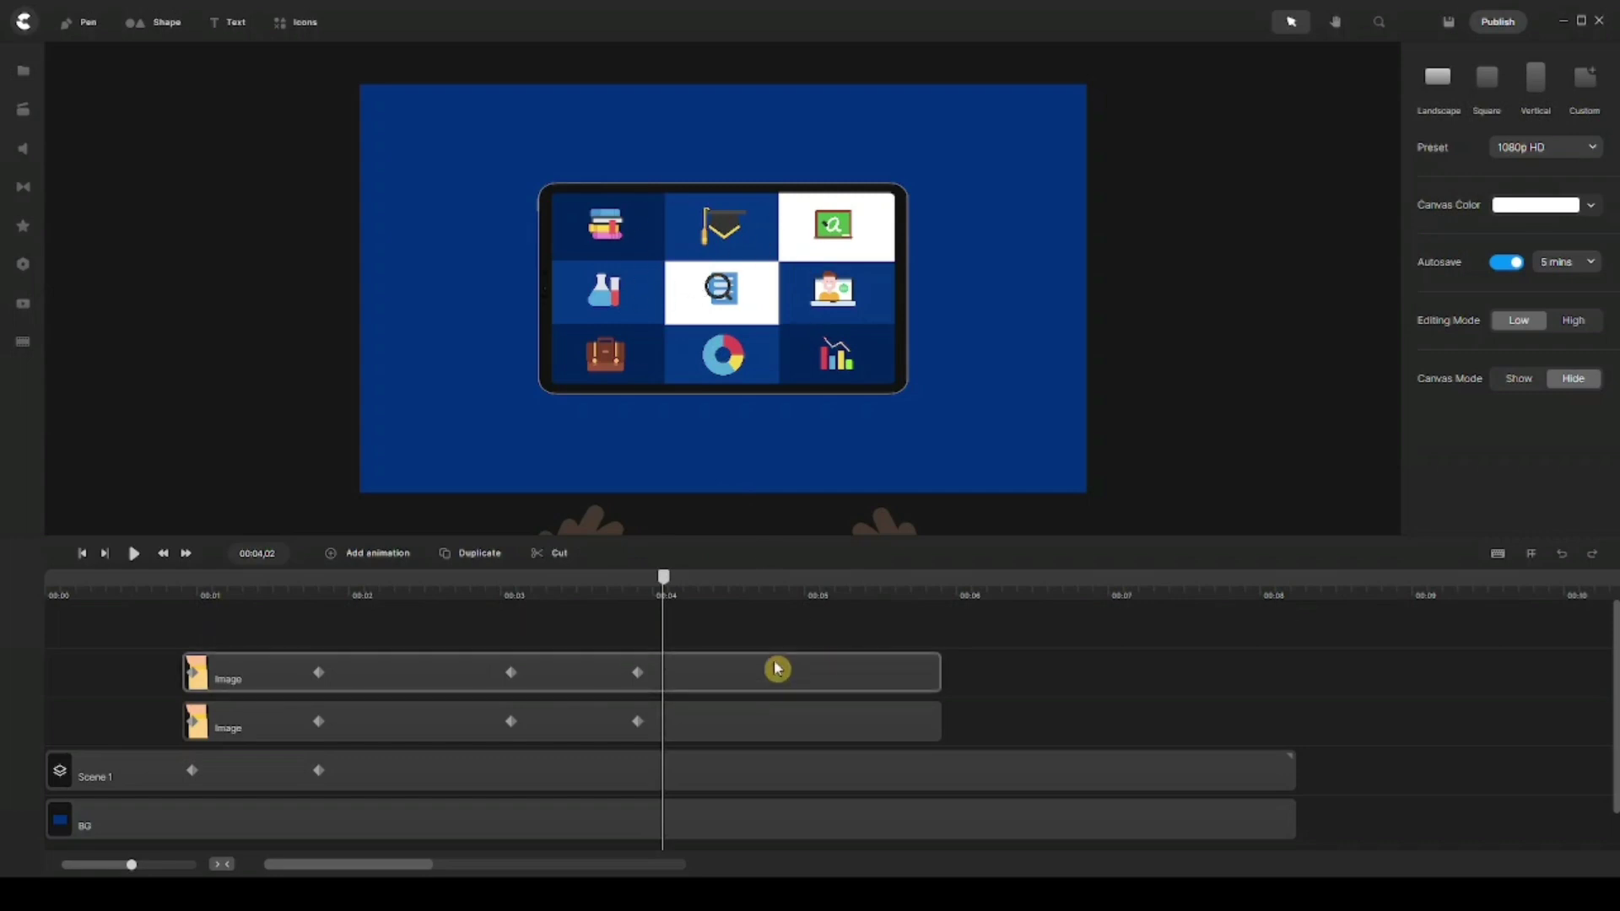
pyautogui.moveTo(760, 622); pyautogui.dragTo(741, 725)
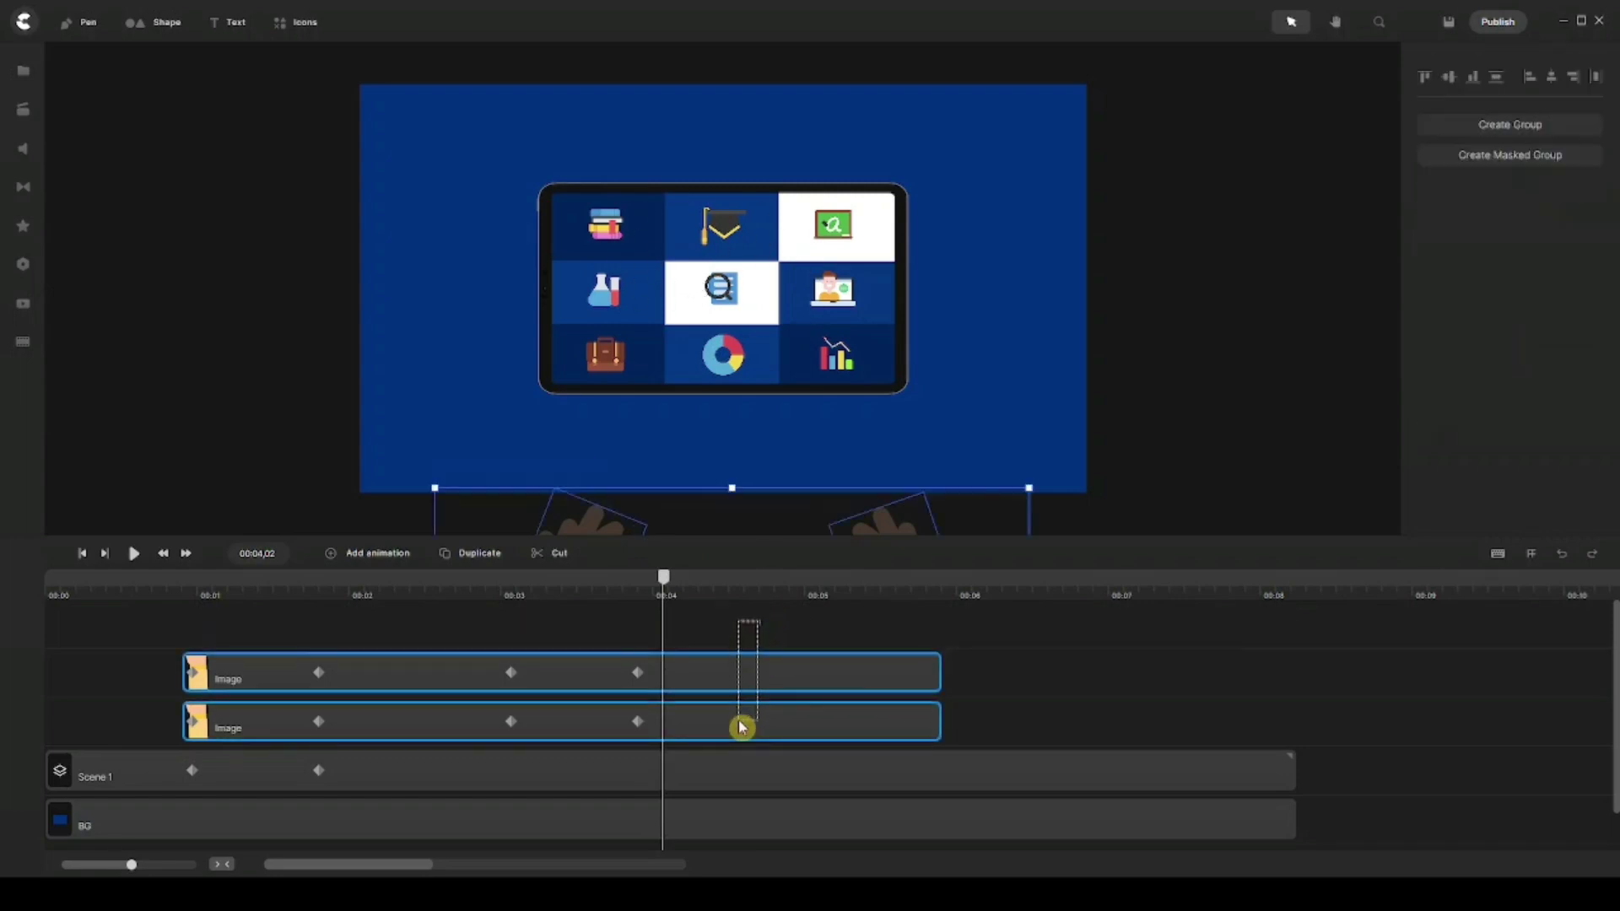
pyautogui.rightClick(750, 672)
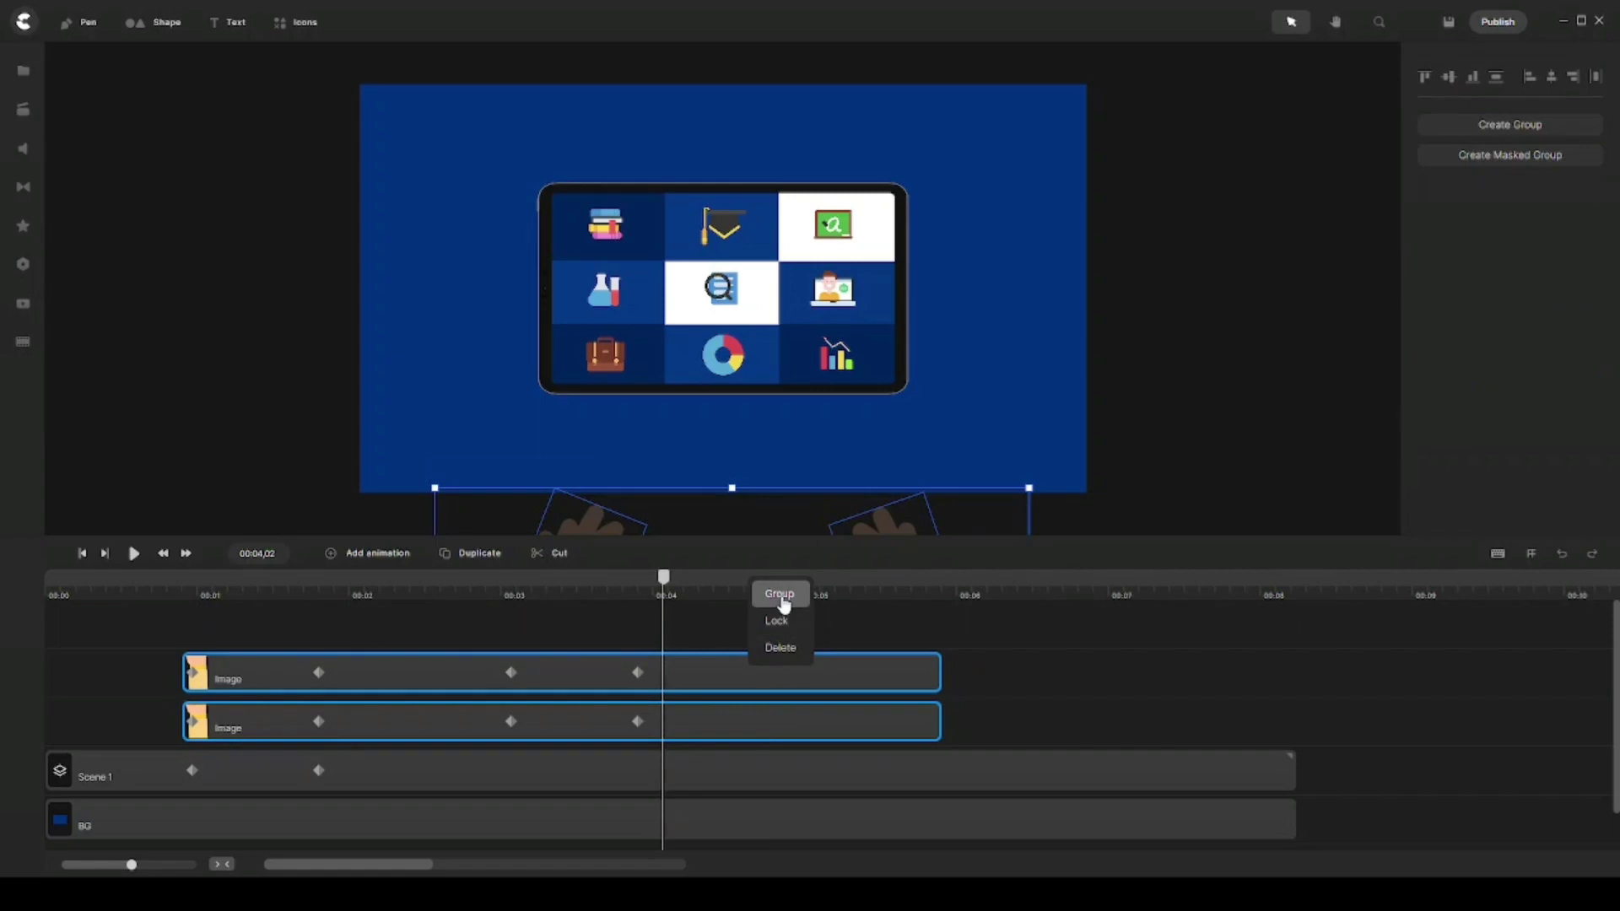
pyautogui.click(777, 594)
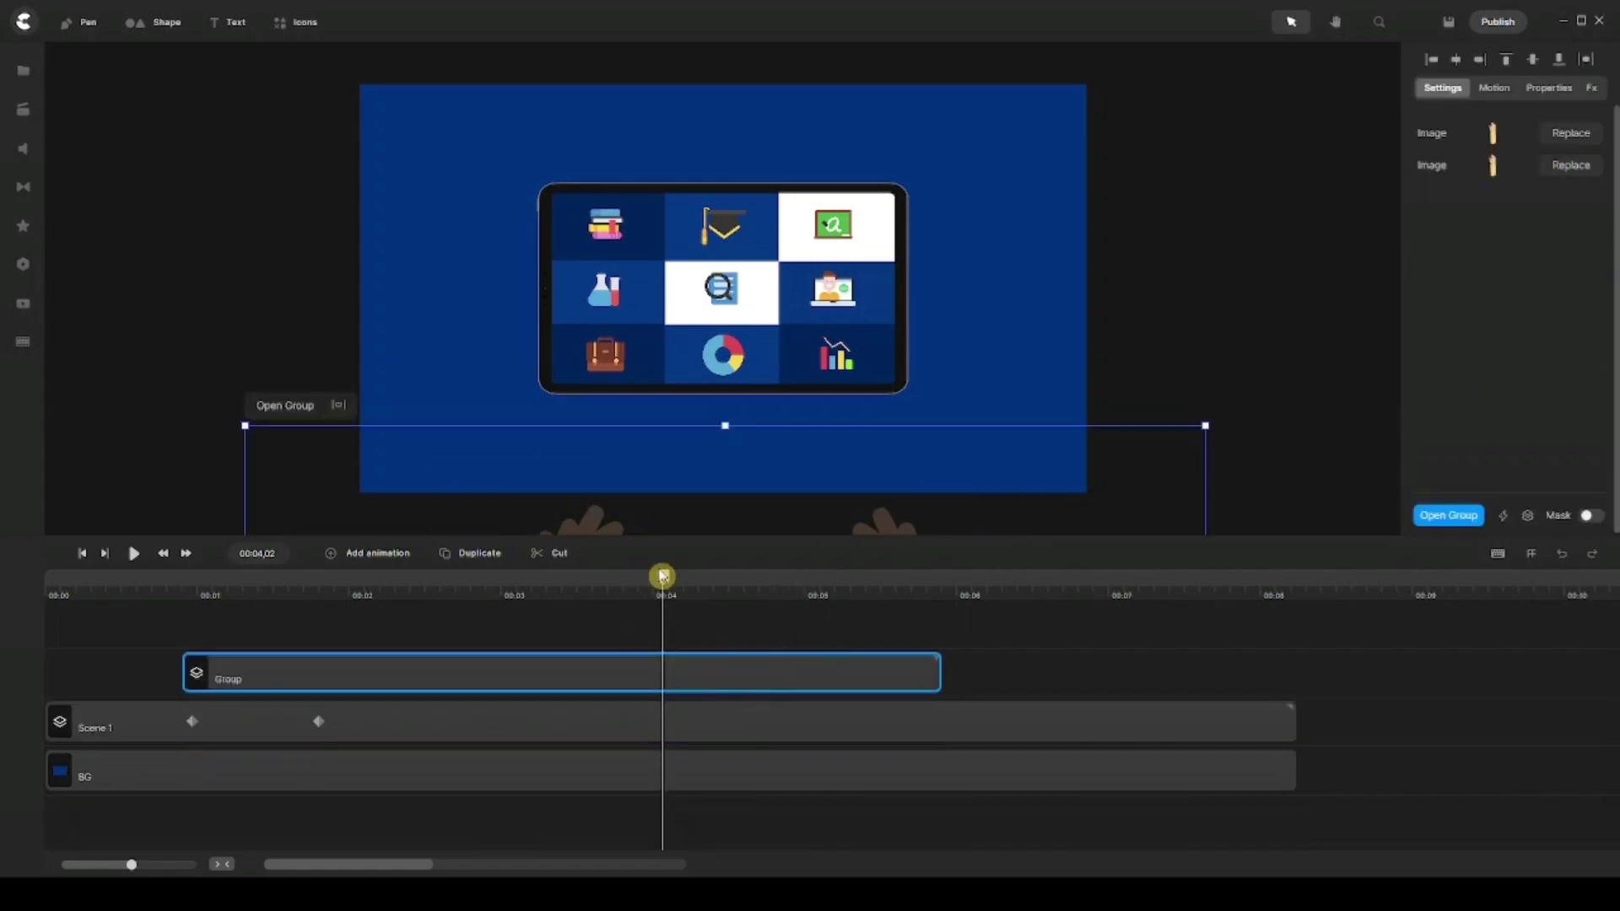
pyautogui.click(473, 622)
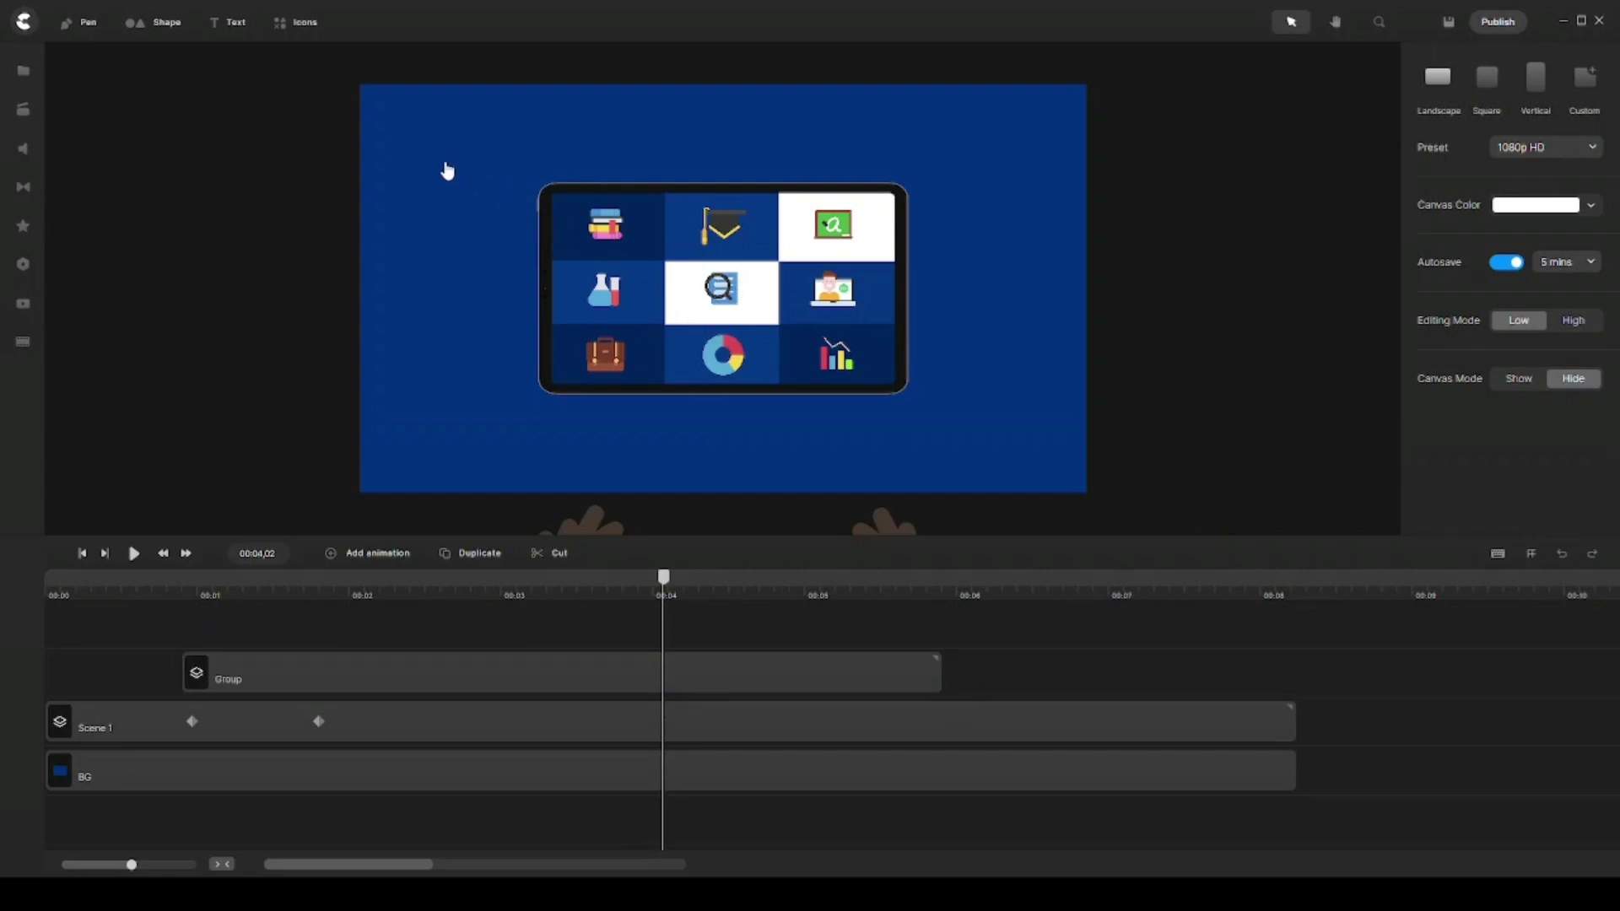
# Add a Position and Scale animation to the Scene 1 layer at 00:04,02 with Smooth easing
pyautogui.click(684, 671)
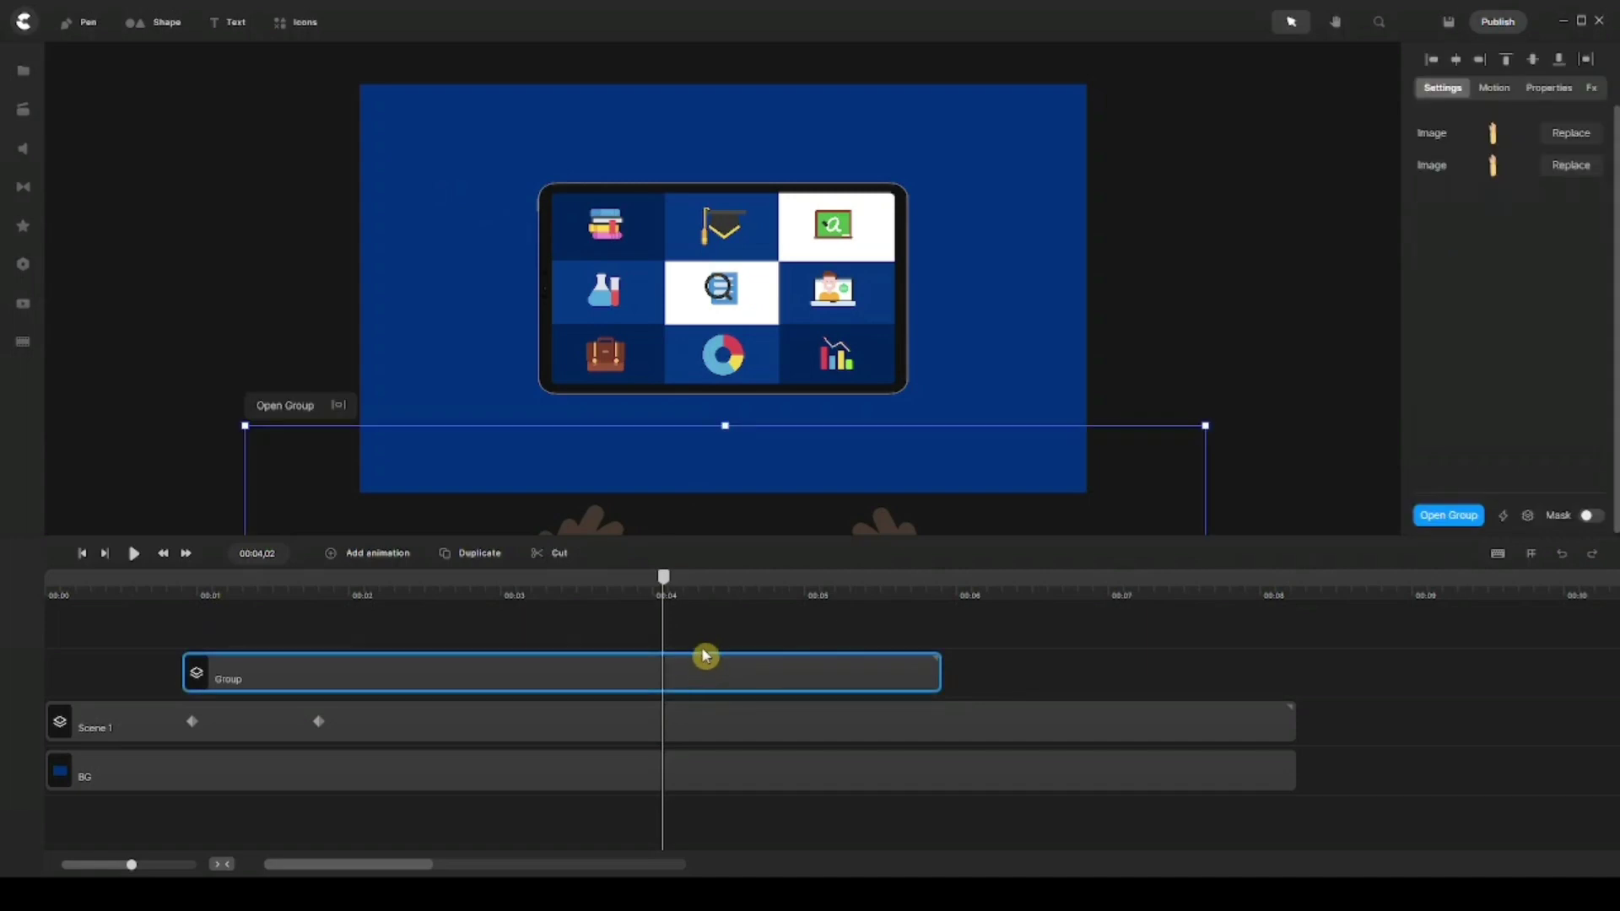
pyautogui.click(723, 731)
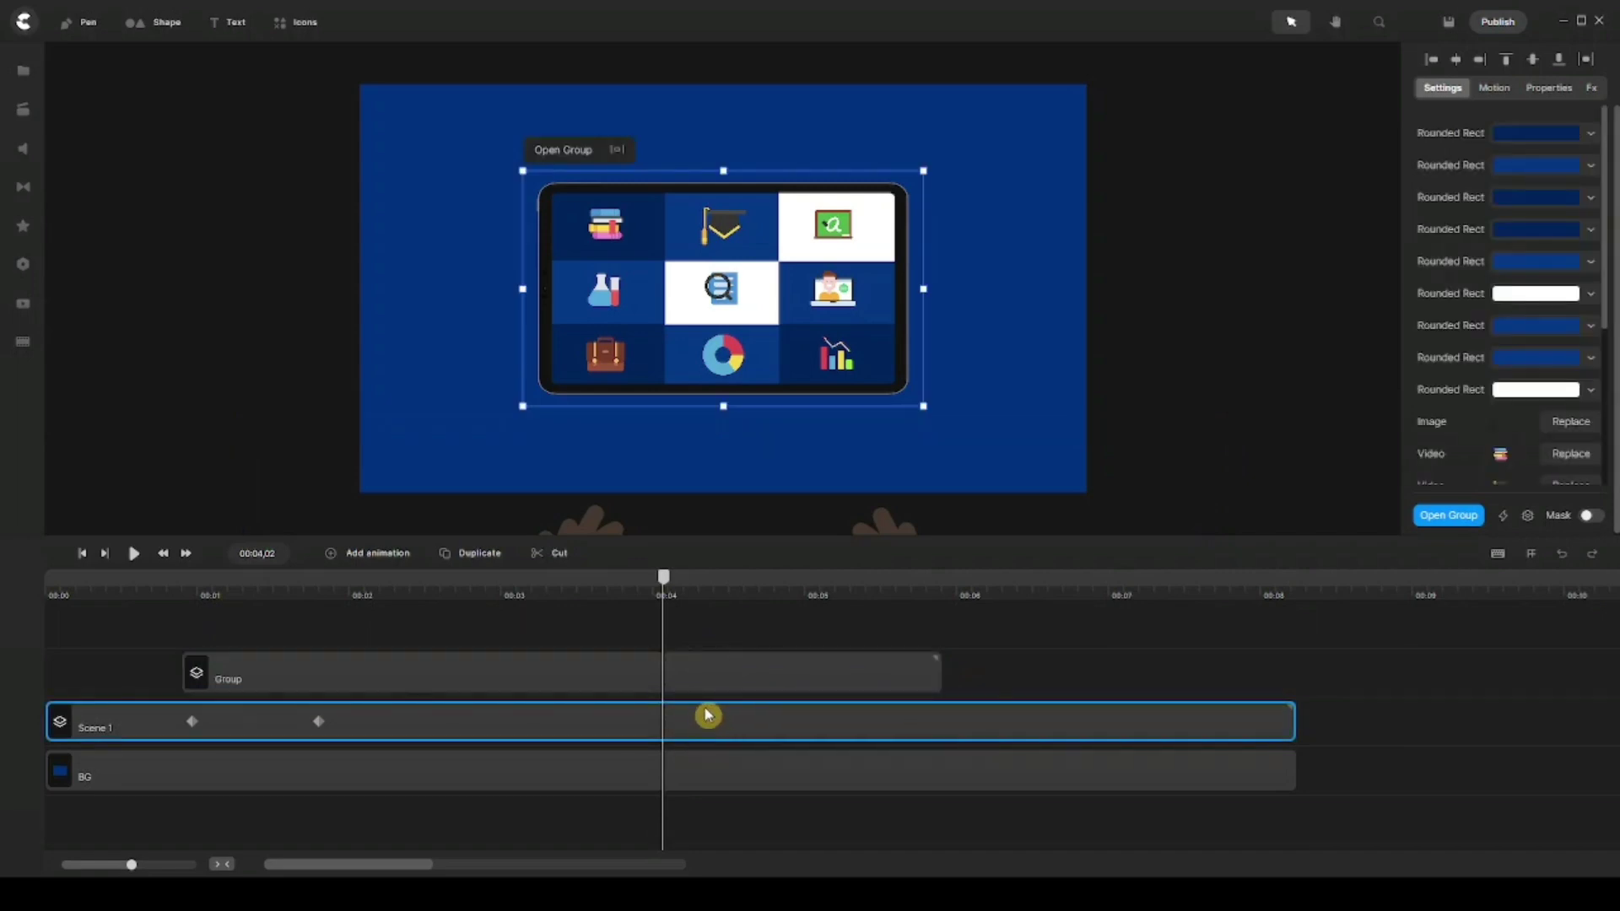
pyautogui.click(369, 557)
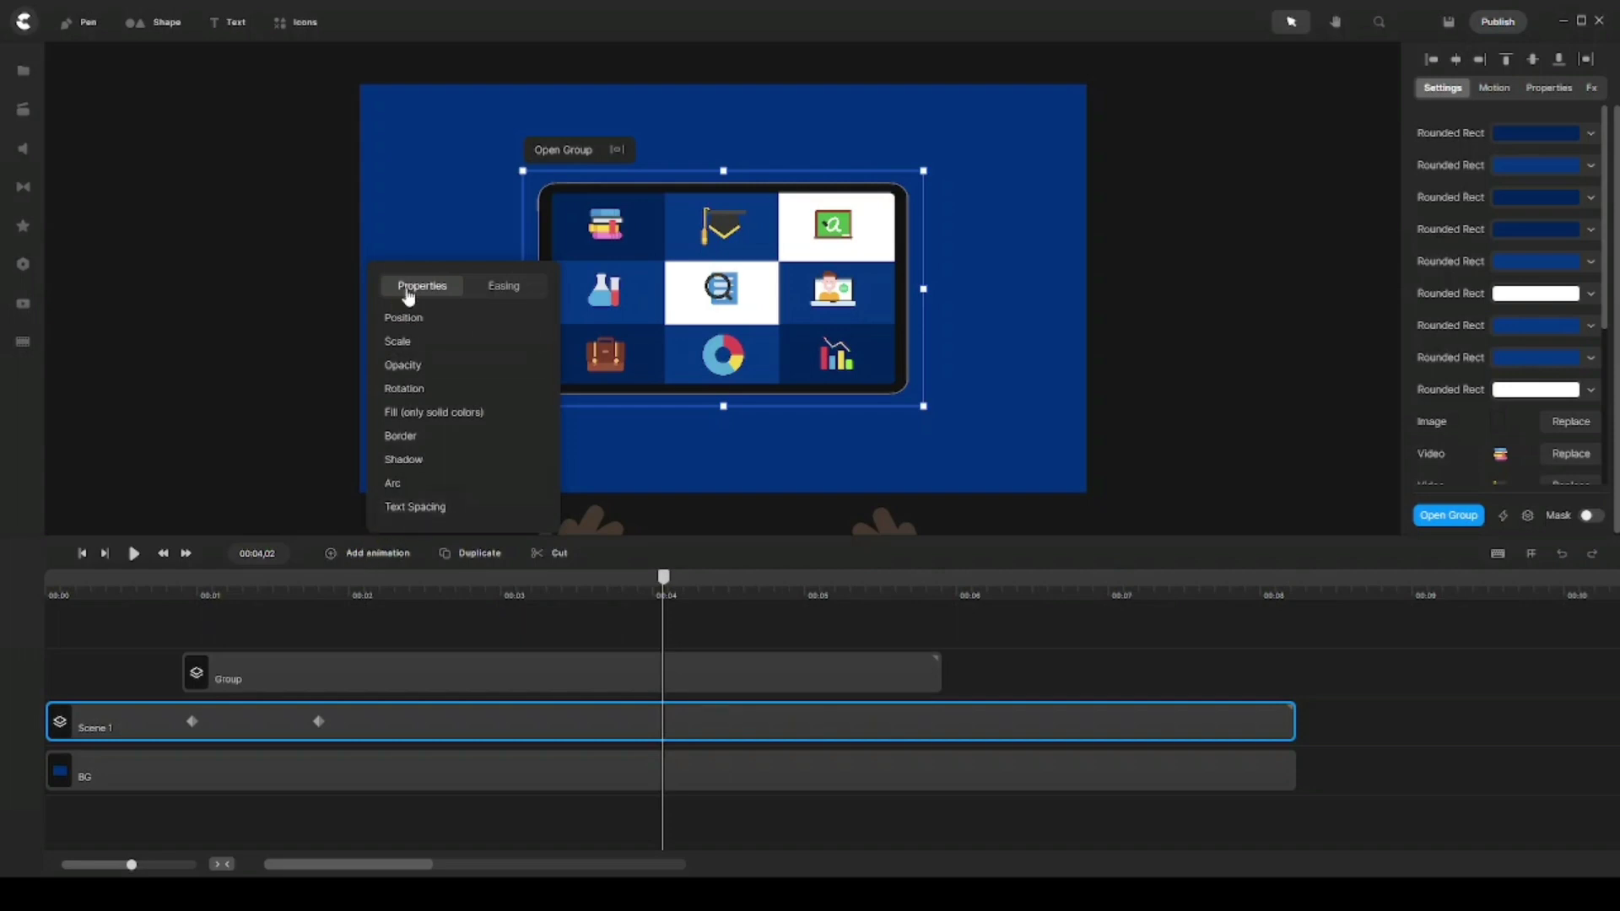
pyautogui.click(422, 349)
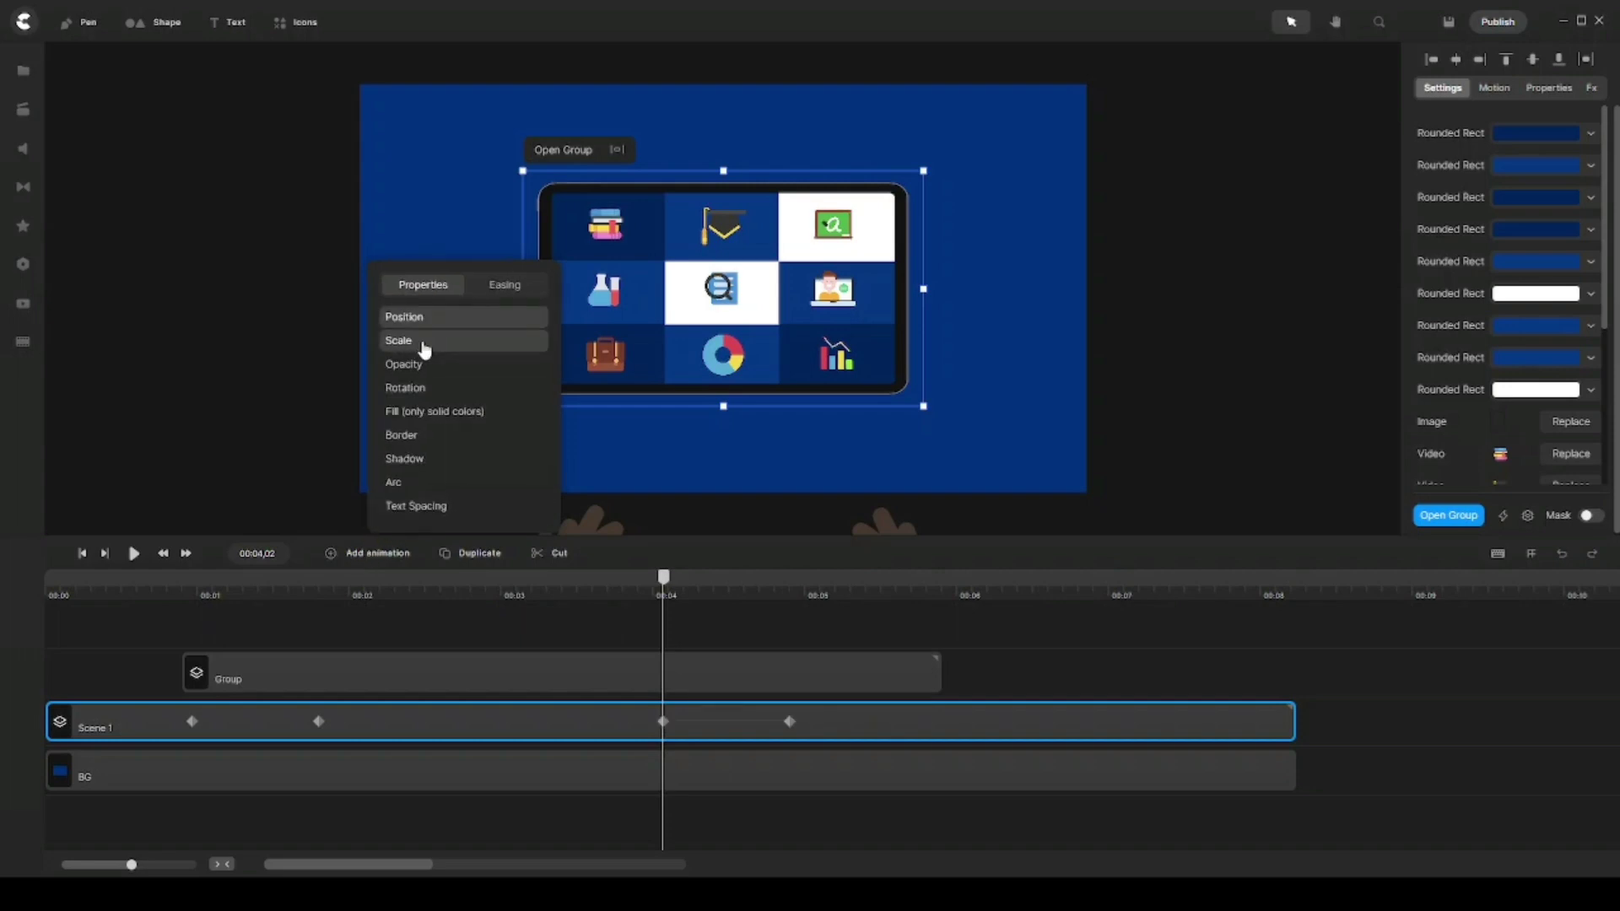
pyautogui.click(506, 287)
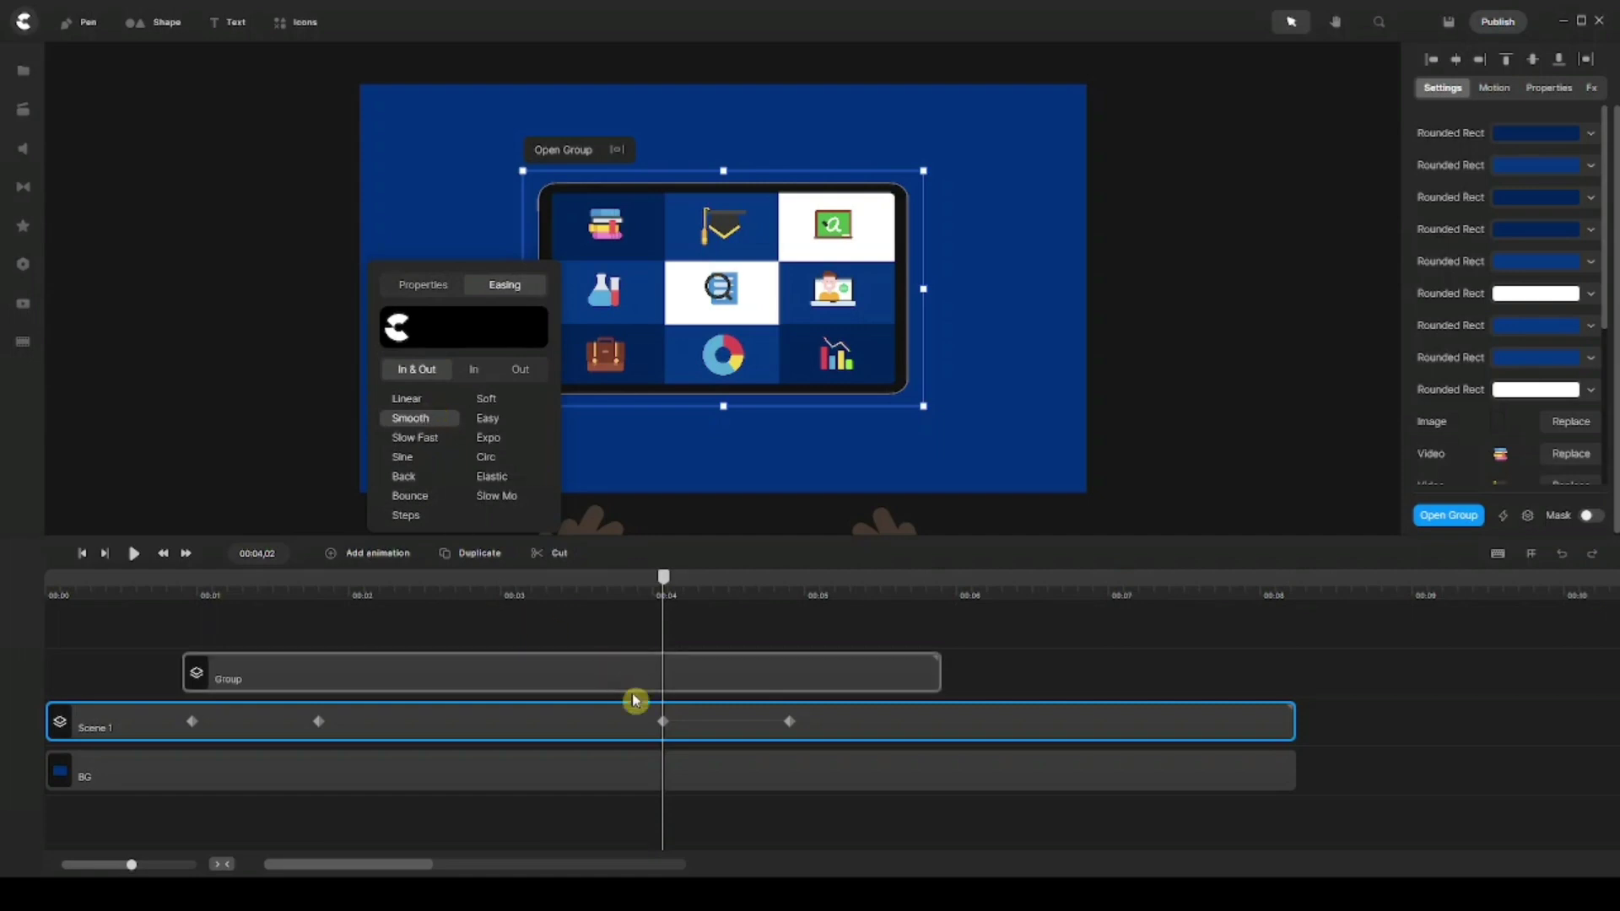
pyautogui.click(662, 723)
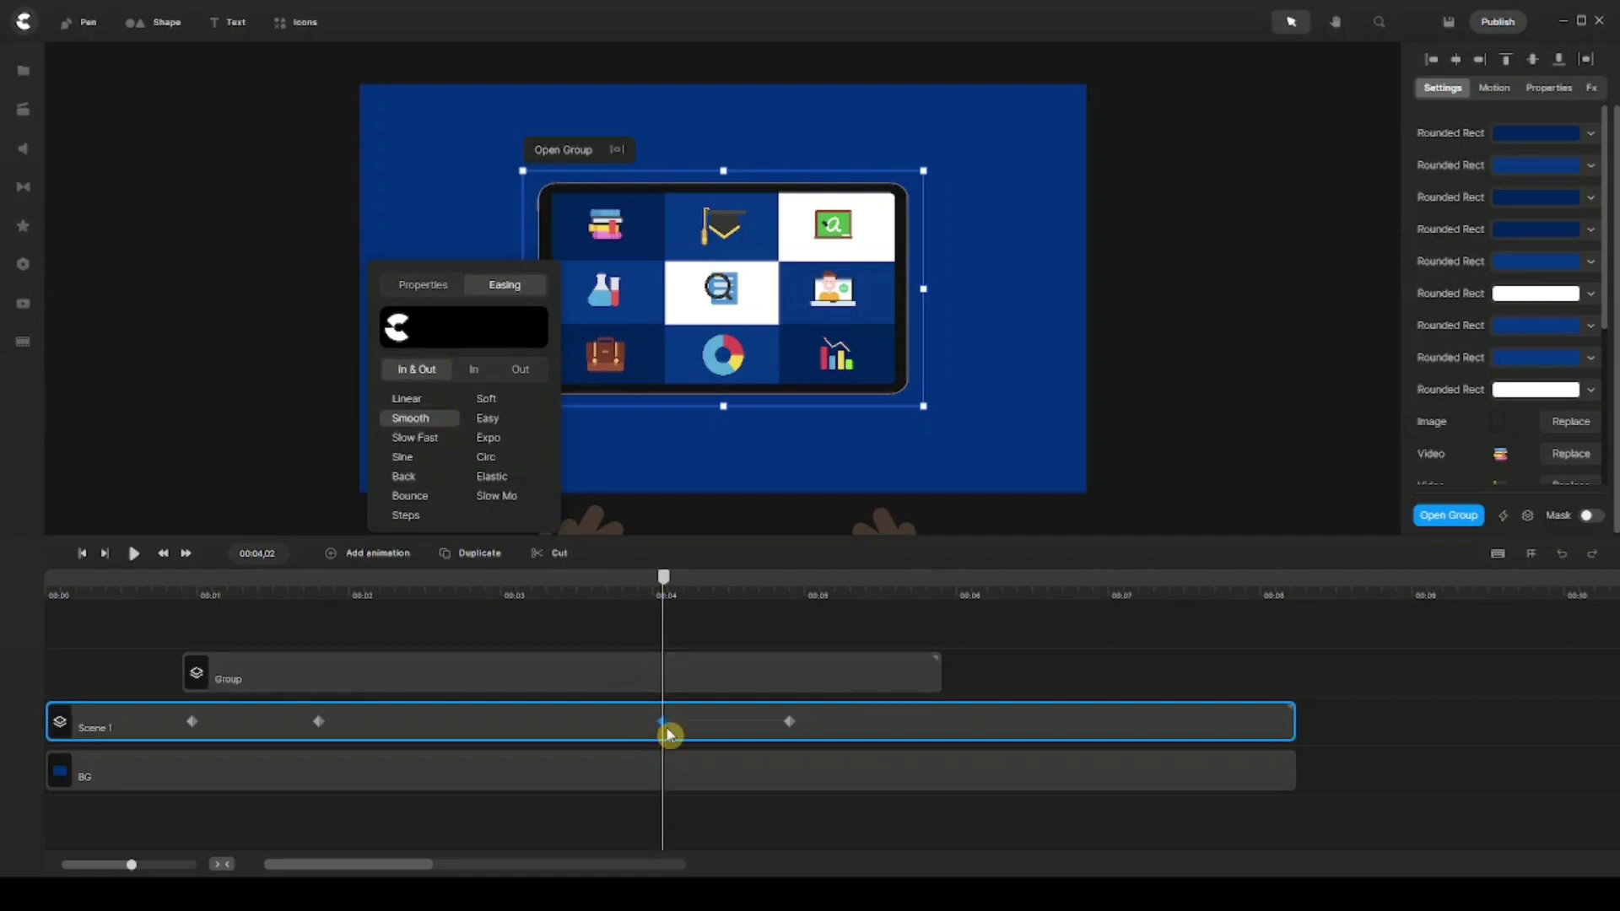
pyautogui.click(720, 253)
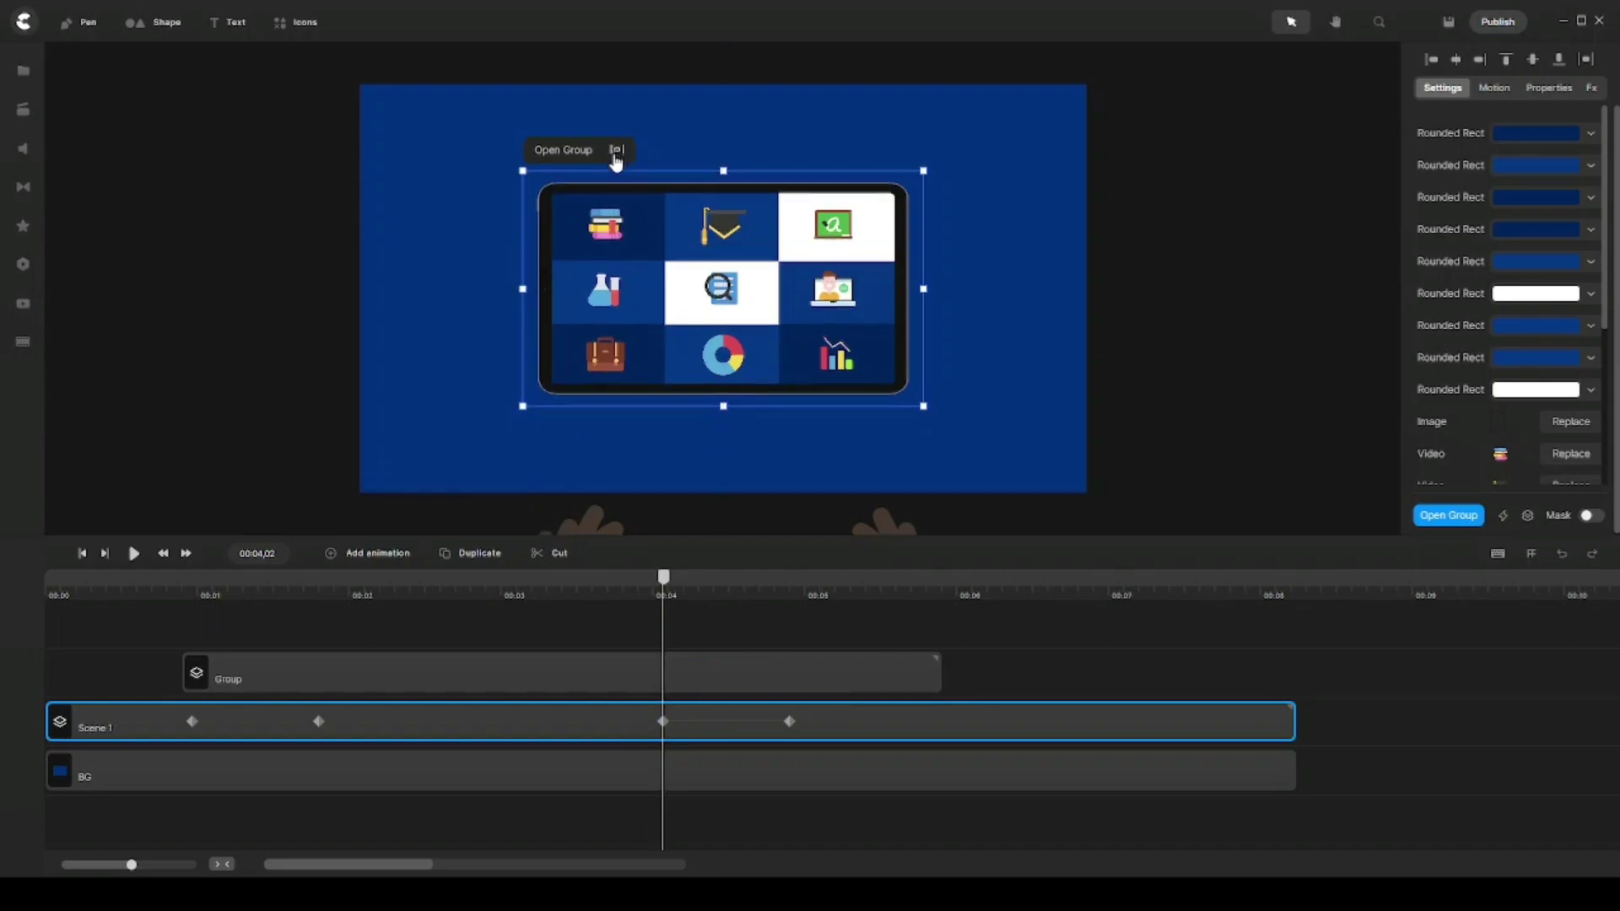
pyautogui.click(663, 750)
pyautogui.click(676, 771)
pyautogui.click(770, 636)
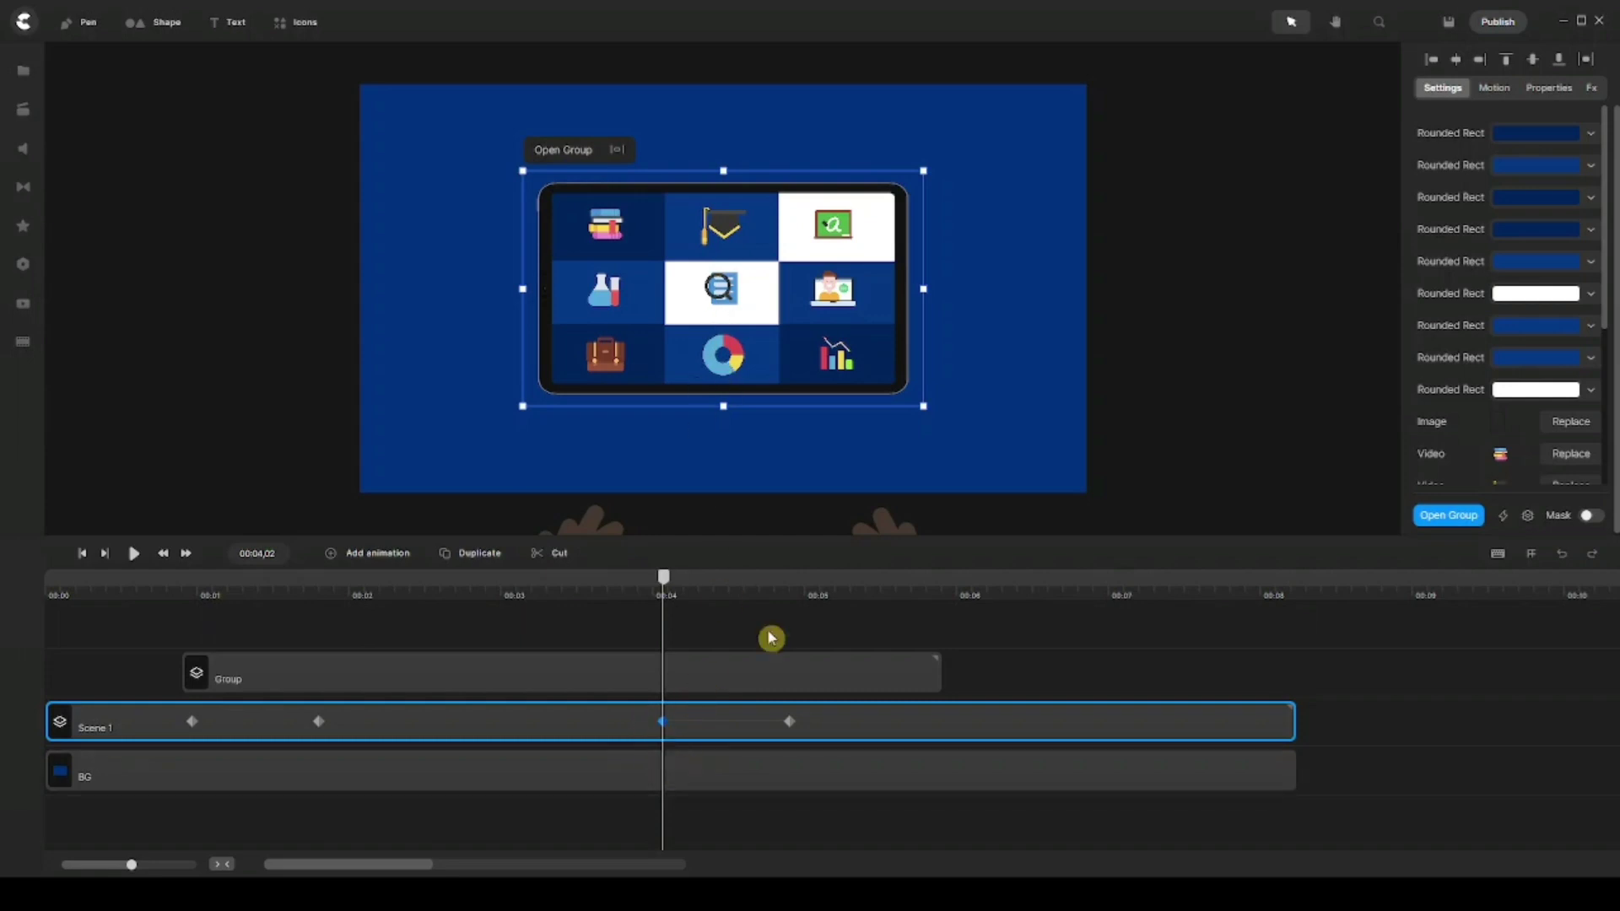
# At Scene 1's 00:04,27 keyframe, shrink the iPad to about half size and place it in the canvas's upper-left area
pyautogui.click(788, 724)
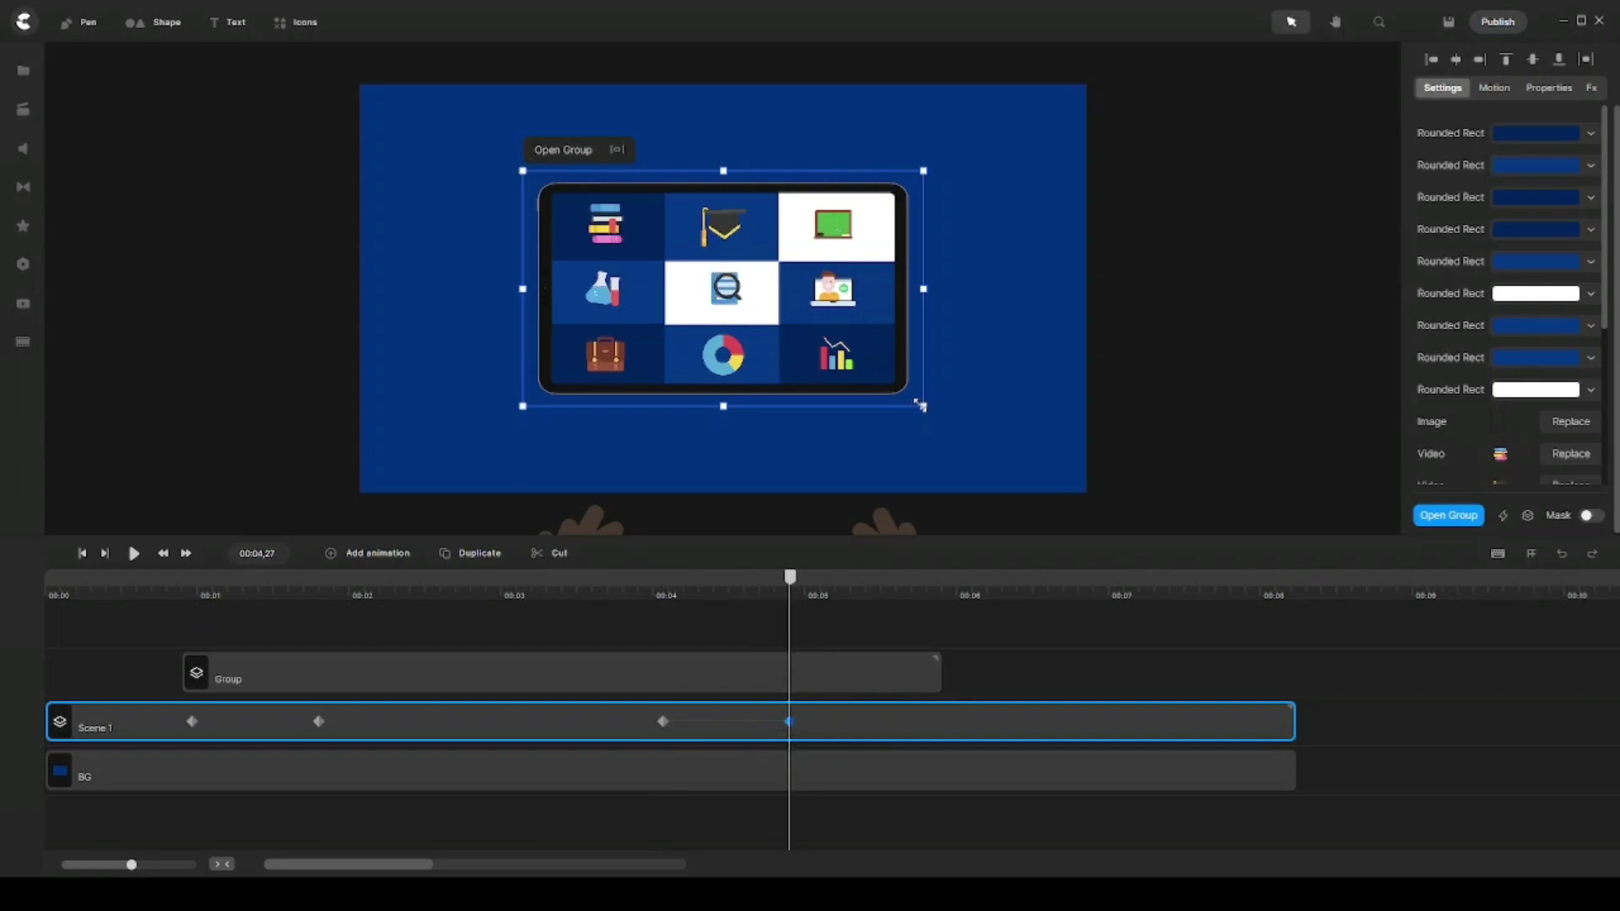
pyautogui.moveTo(921, 406); pyautogui.dragTo(724, 272)
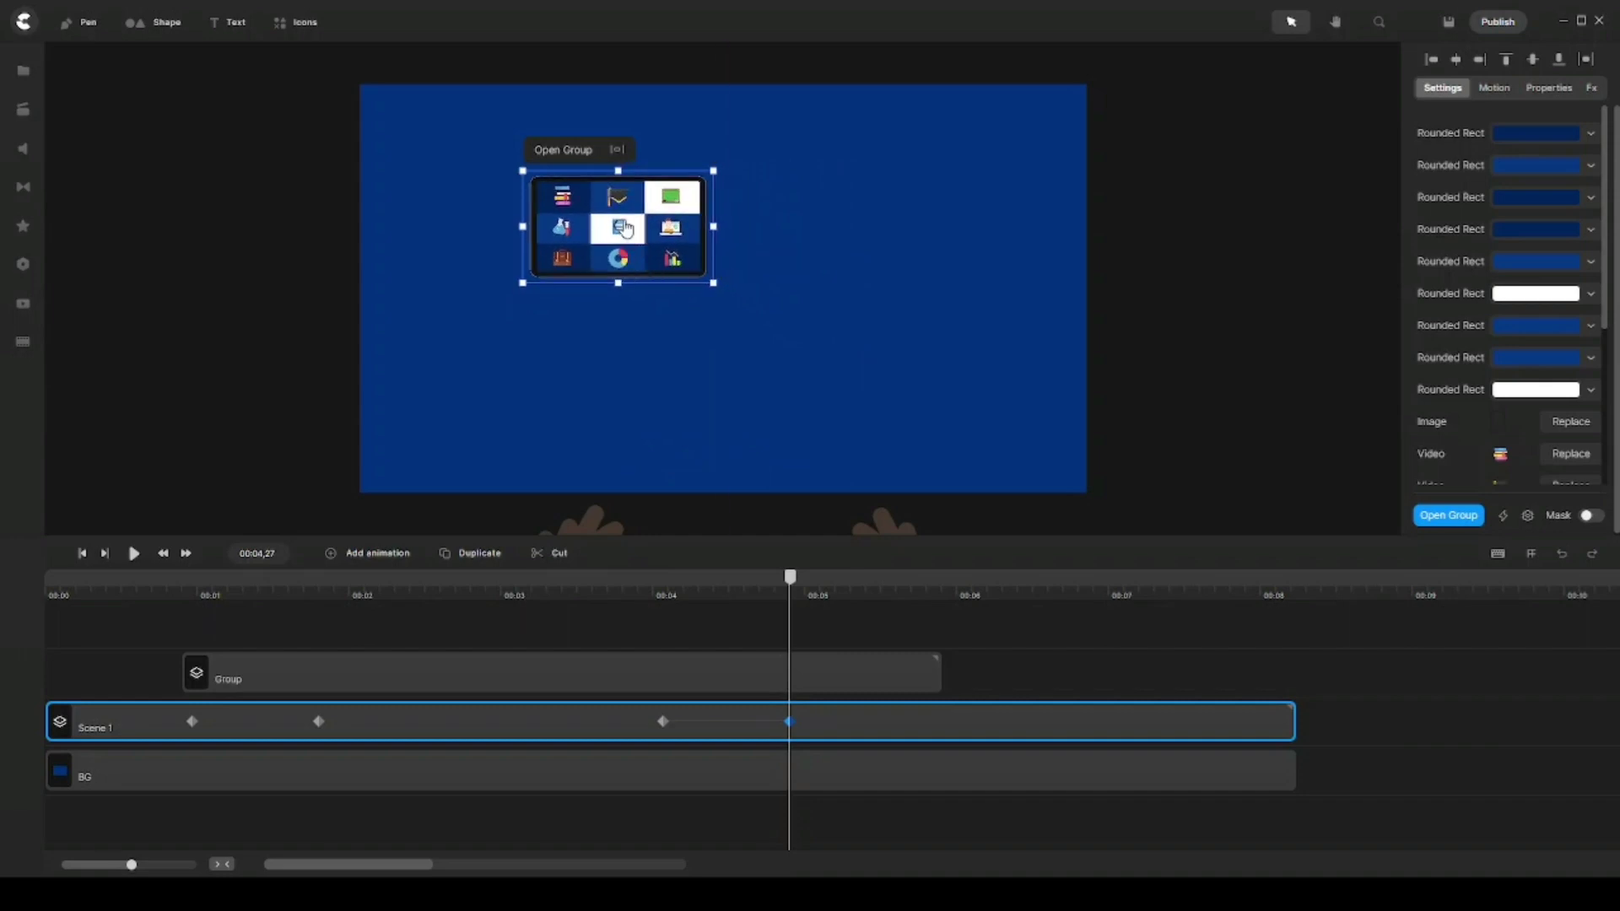
pyautogui.moveTo(623, 226); pyautogui.dragTo(513, 197)
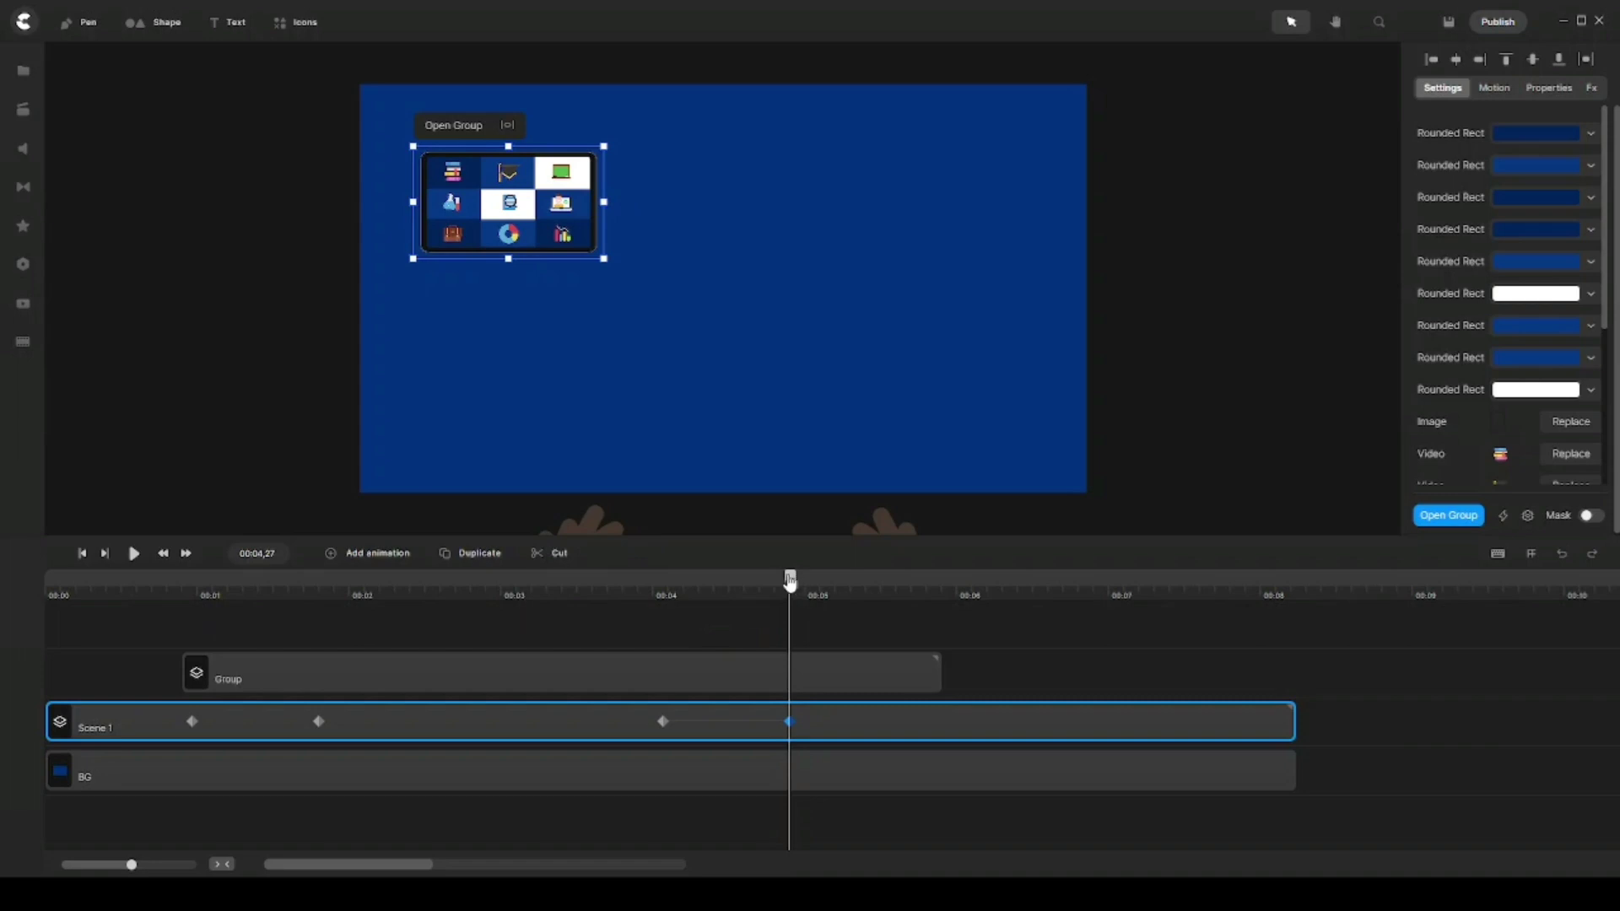
# Return to Scene 1's 00:04,02 keyframe and add Rotation to its animated properties
pyautogui.moveTo(789, 581); pyautogui.dragTo(666, 579)
pyautogui.click(663, 723)
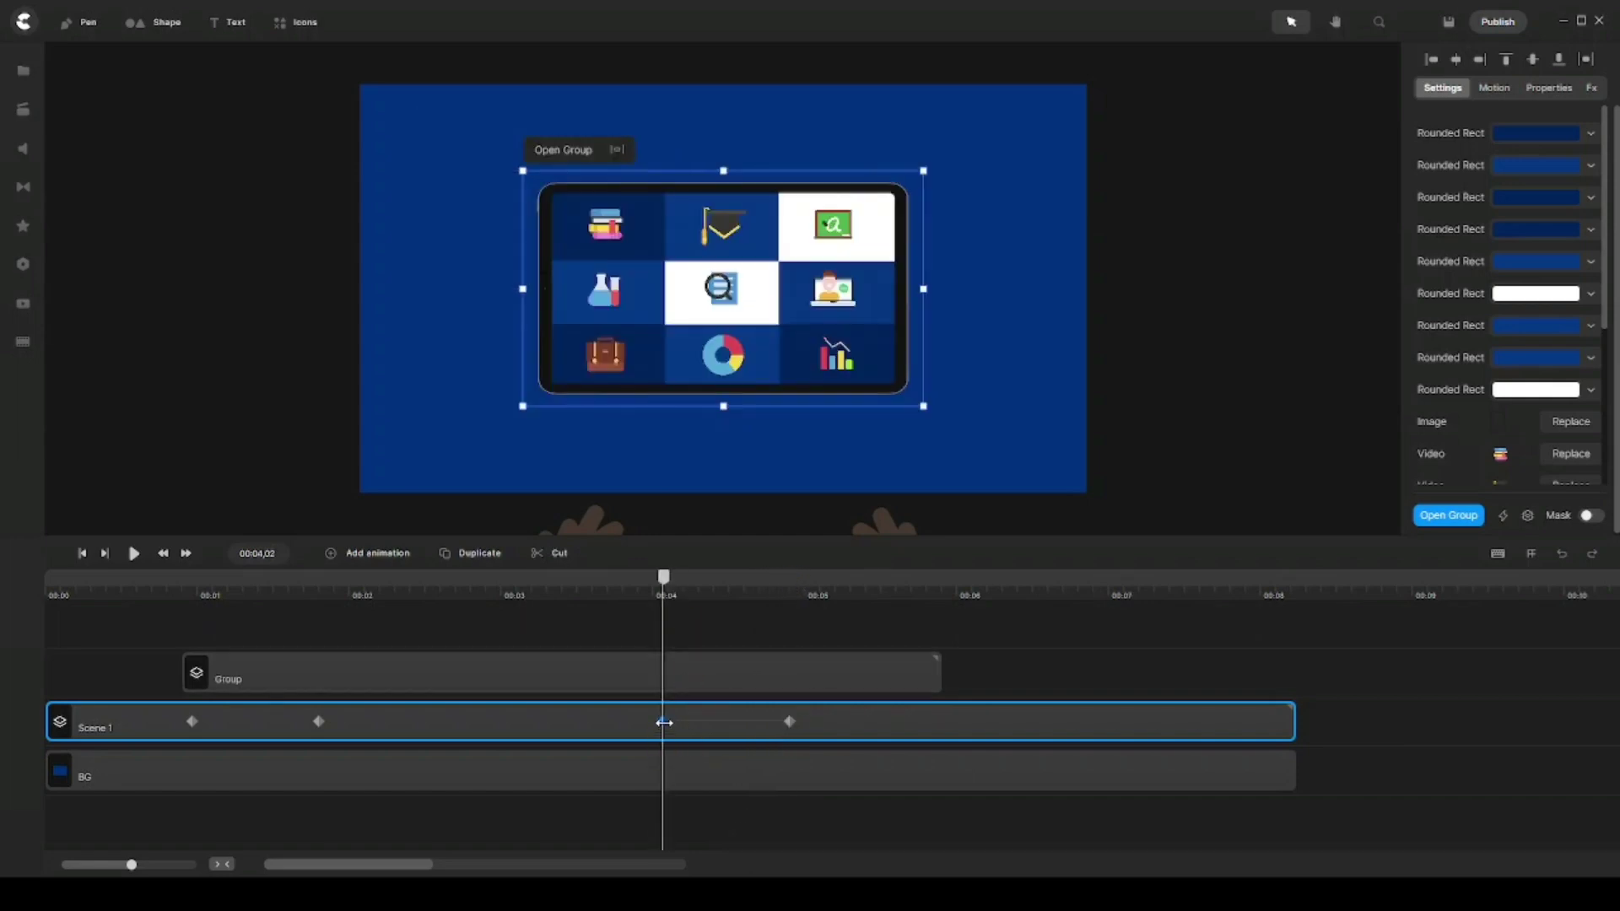
pyautogui.click(664, 723)
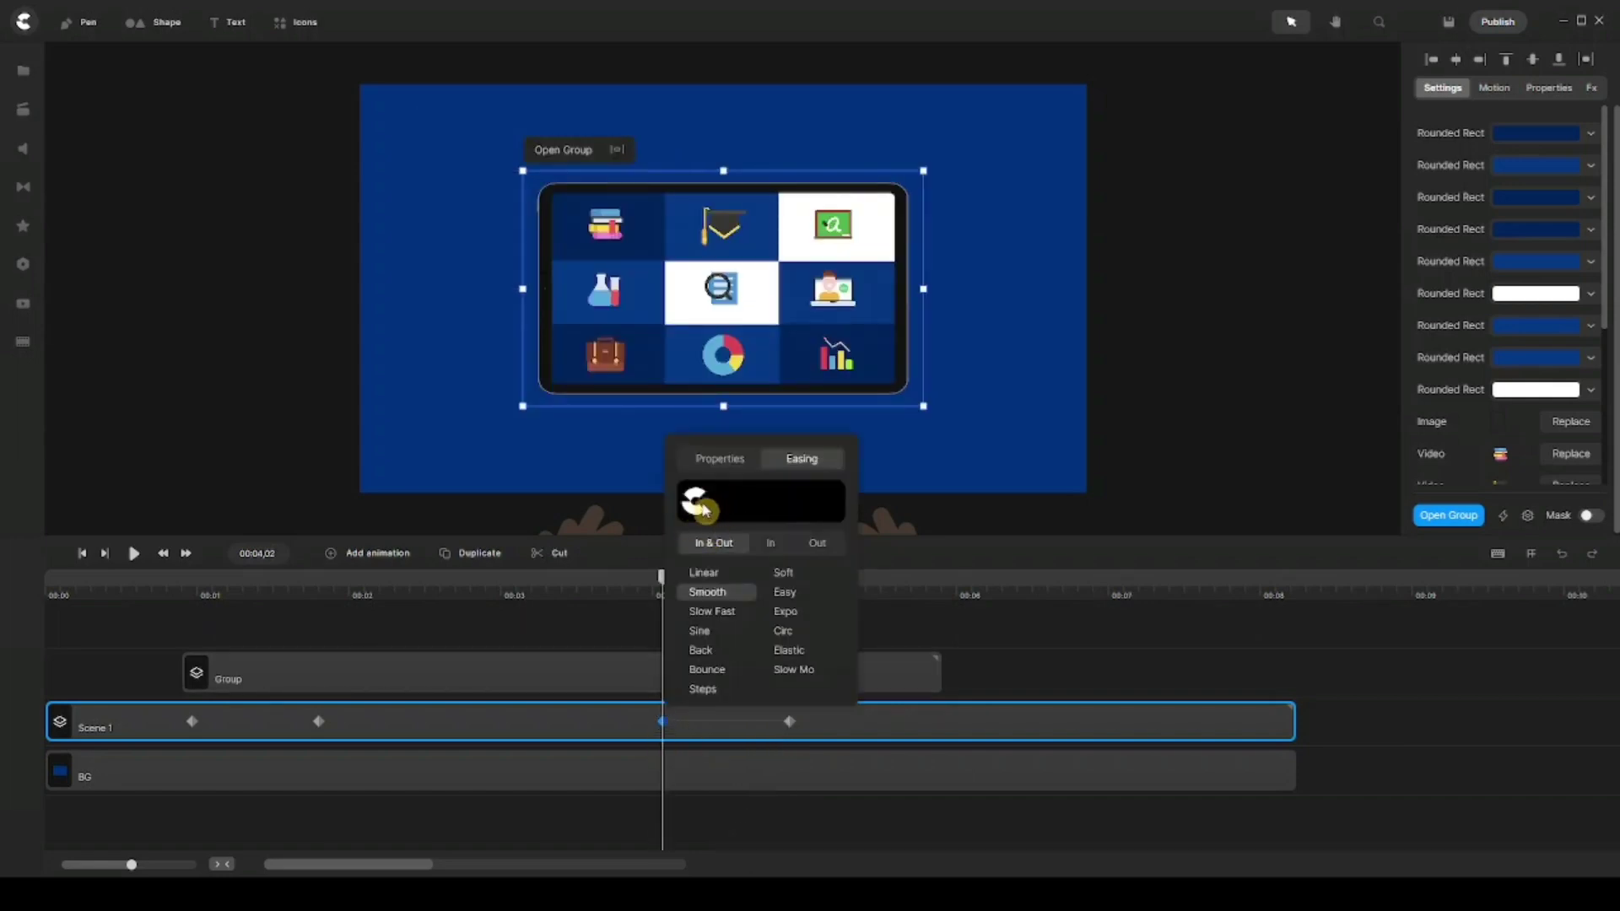
pyautogui.click(719, 460)
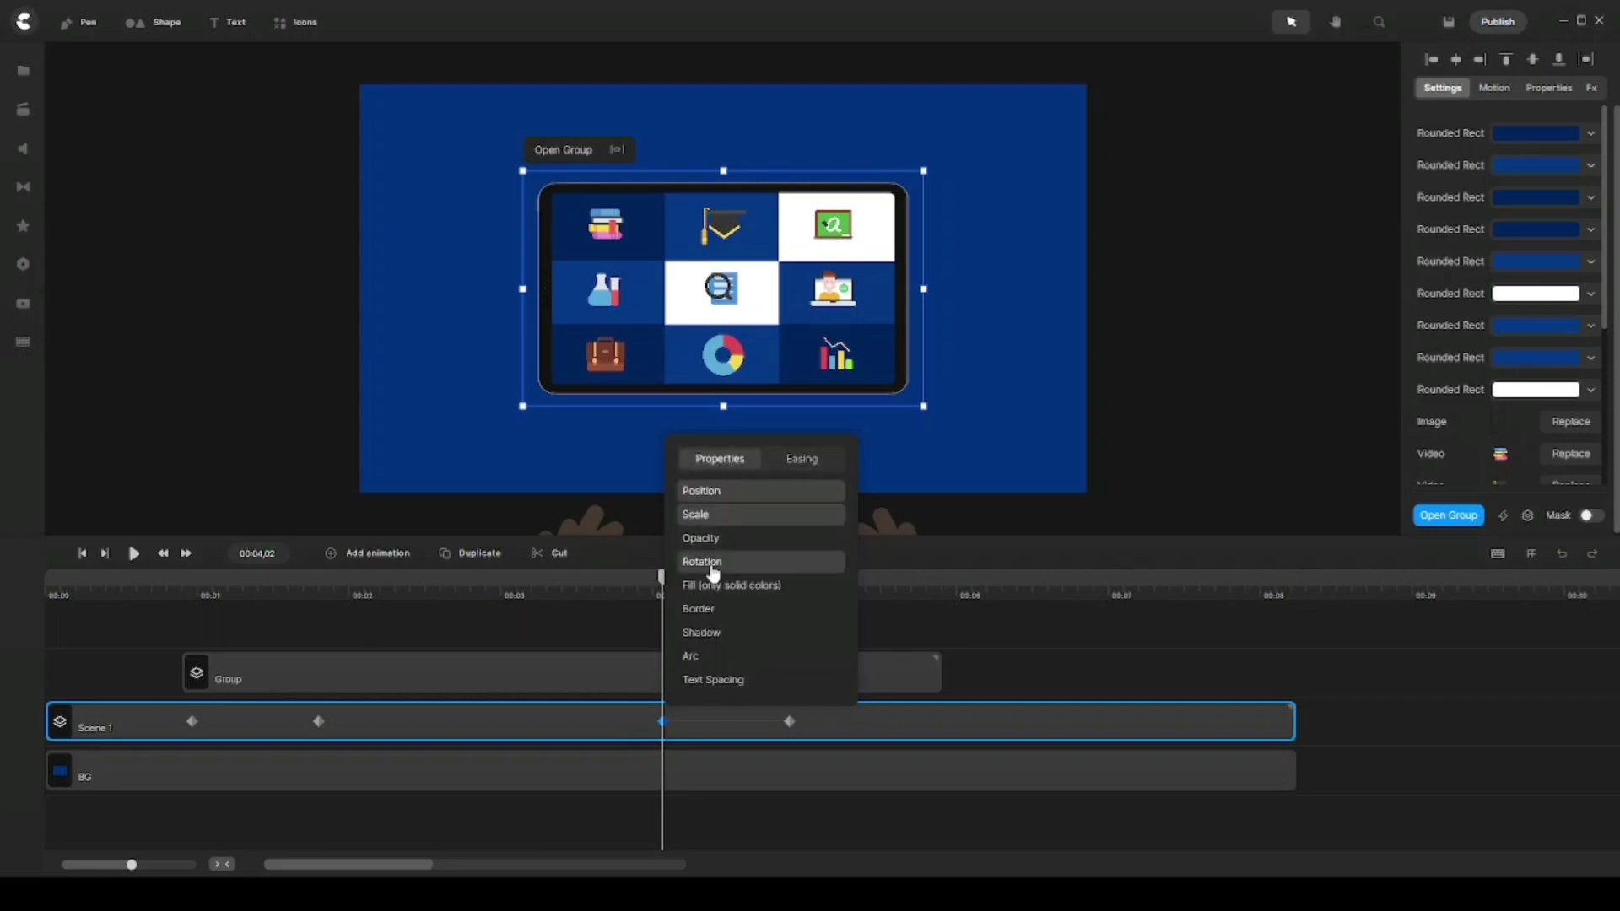
pyautogui.click(605, 622)
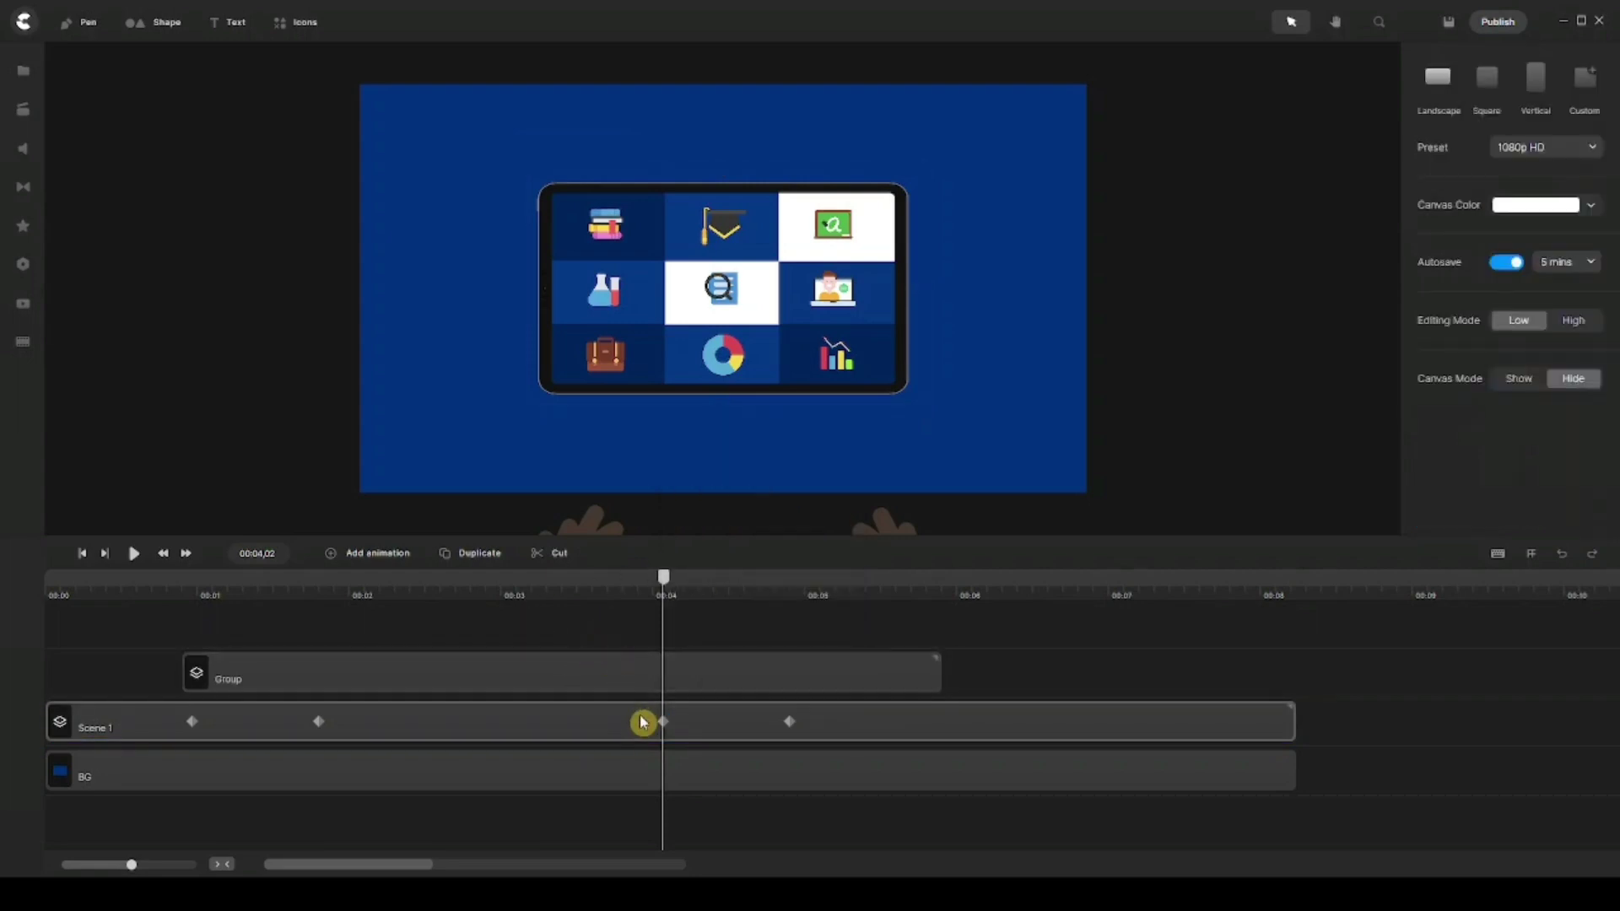
pyautogui.click(663, 721)
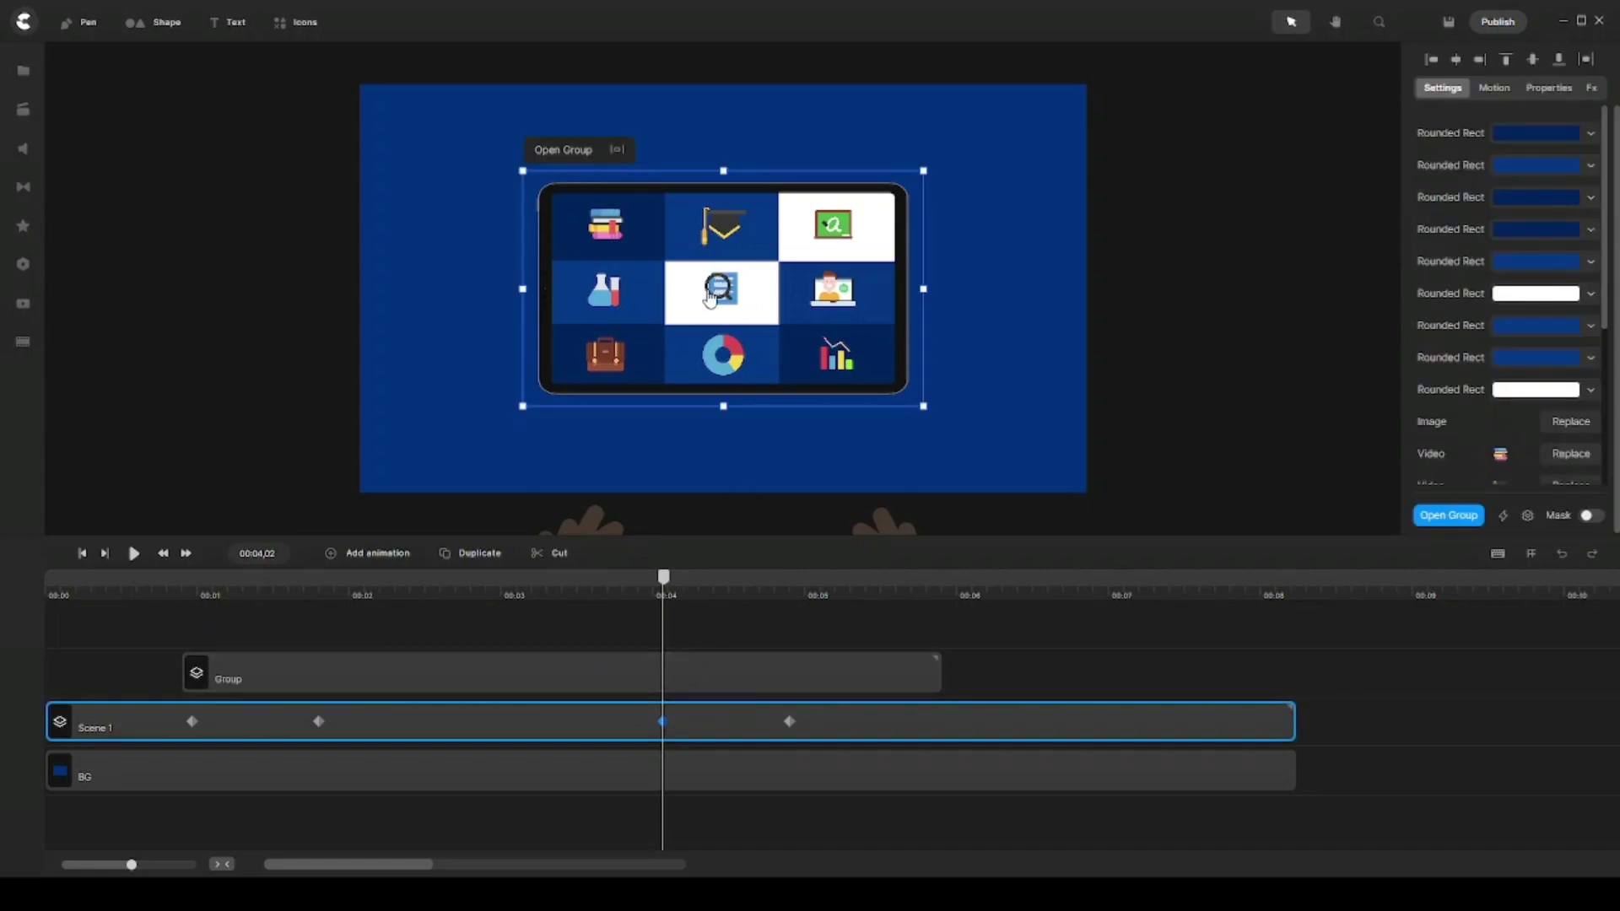
# Tilt the small iPad counterclockwise at Scene 1's 00:04,27 keyframe and scrub through the movement to check it
pyautogui.click(786, 737)
pyautogui.click(792, 722)
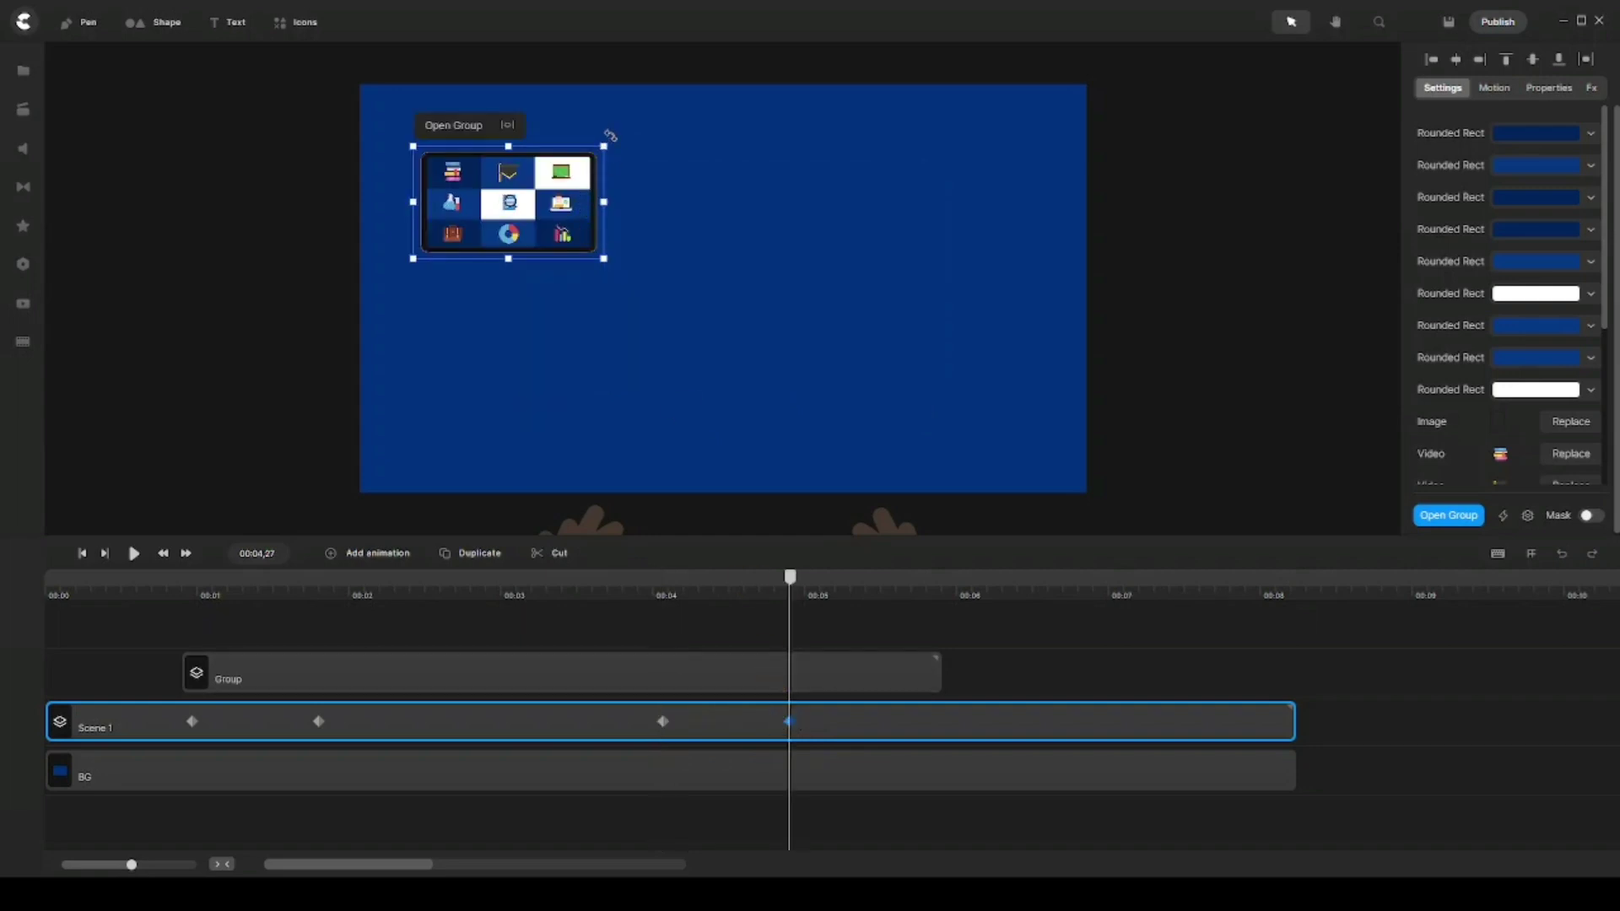
pyautogui.moveTo(610, 134); pyautogui.dragTo(582, 100)
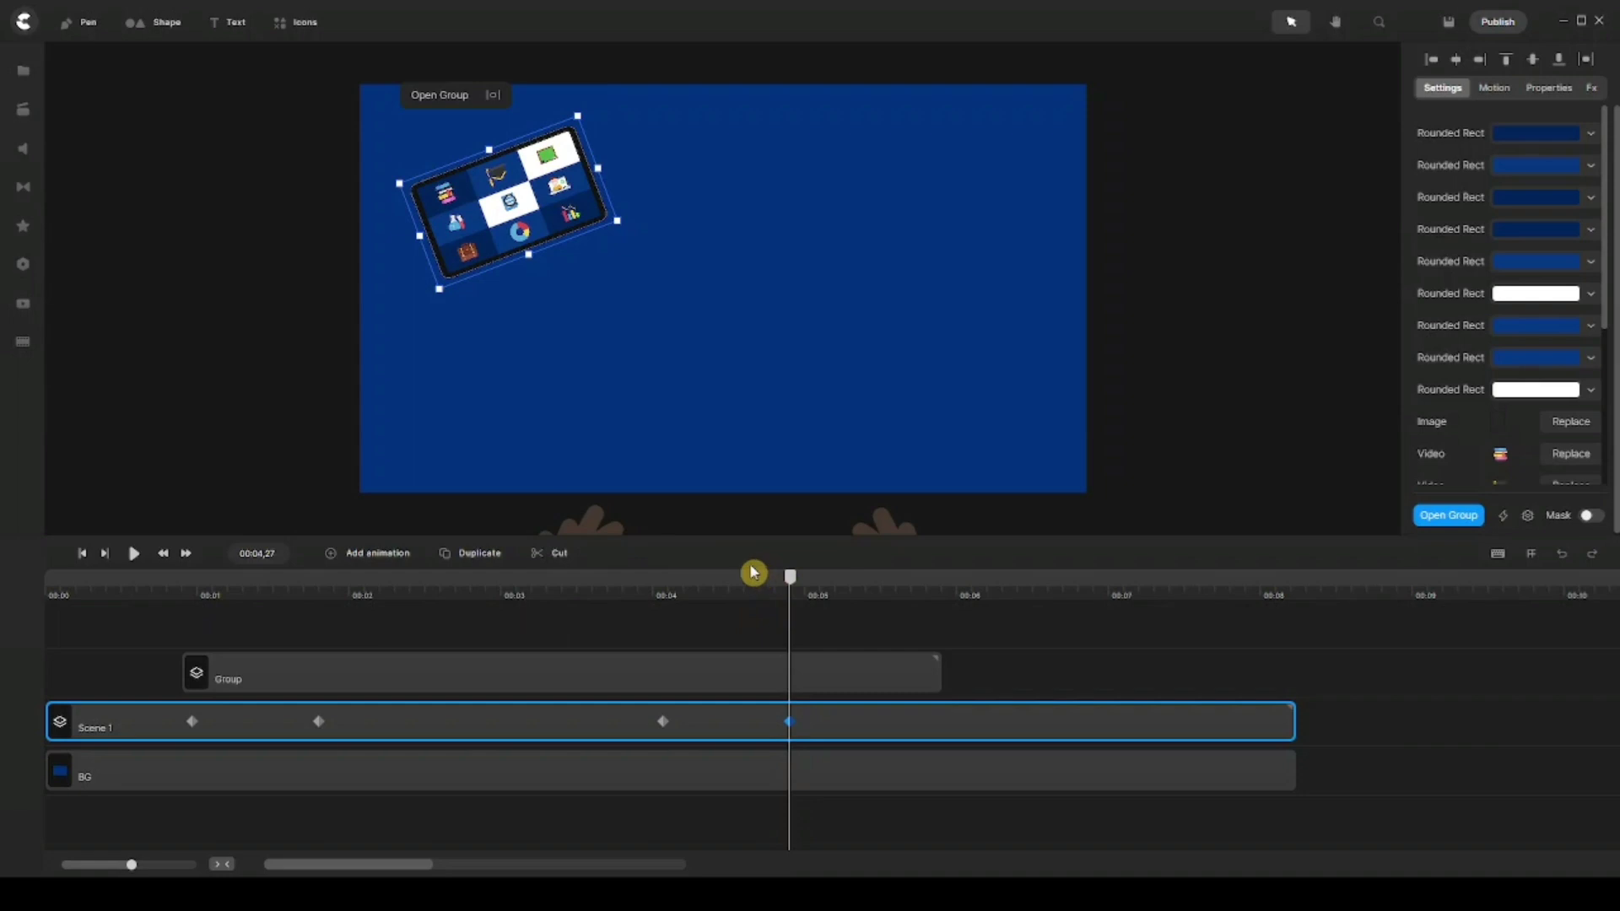
pyautogui.moveTo(754, 575)
pyautogui.mouseDown()
pyautogui.moveTo(662, 574)
pyautogui.moveTo(762, 577)
pyautogui.mouseUp()
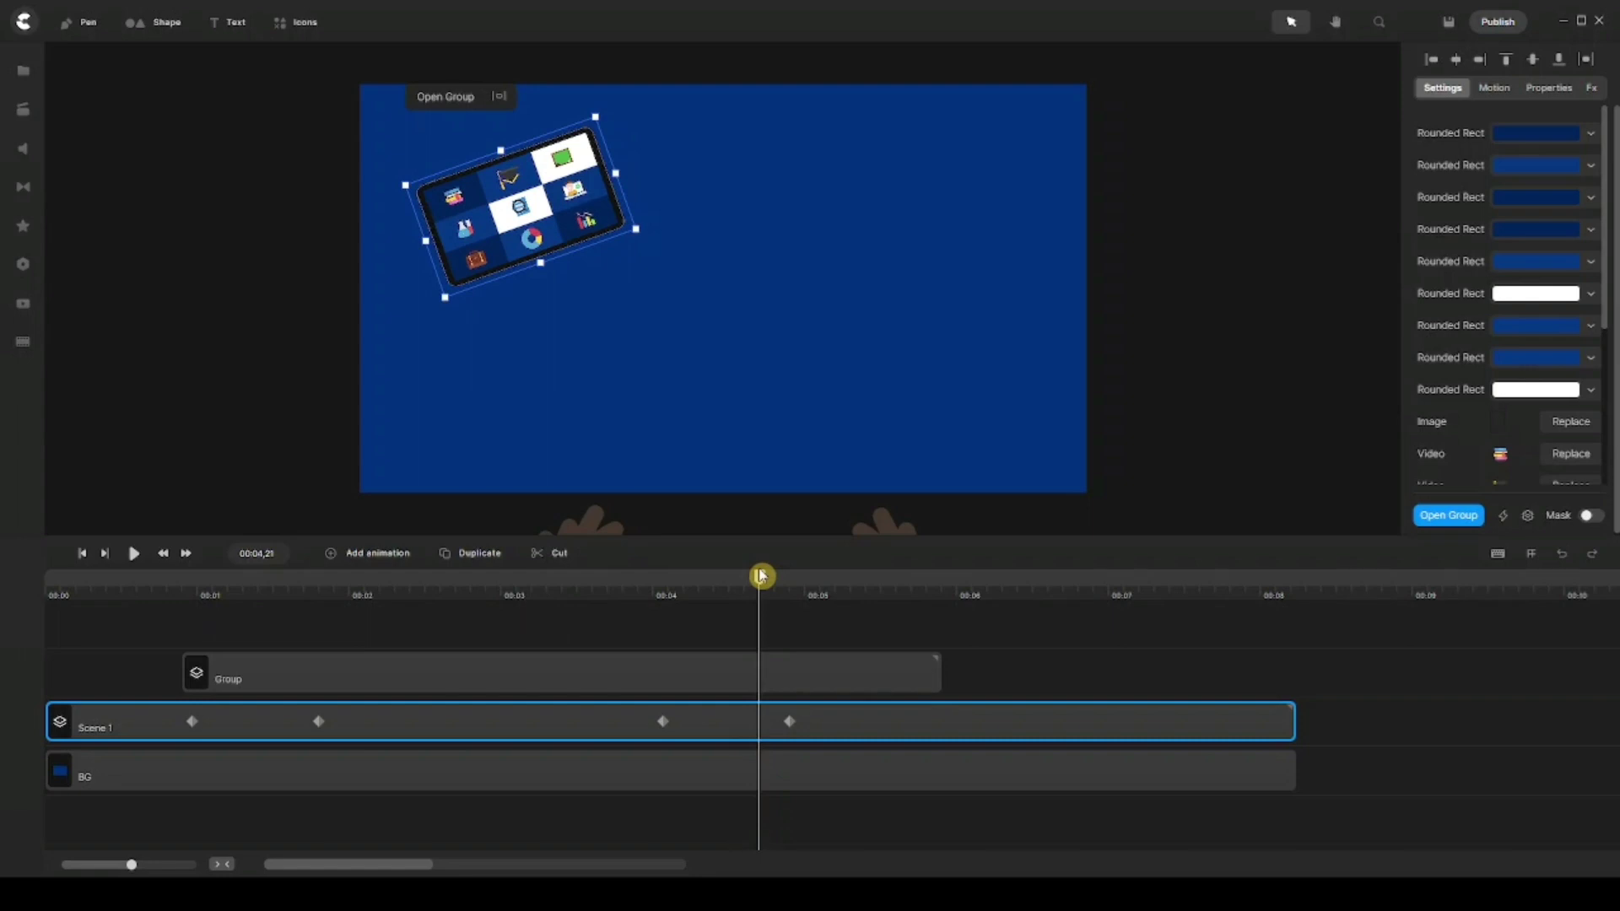
pyautogui.moveTo(762, 576); pyautogui.dragTo(793, 582)
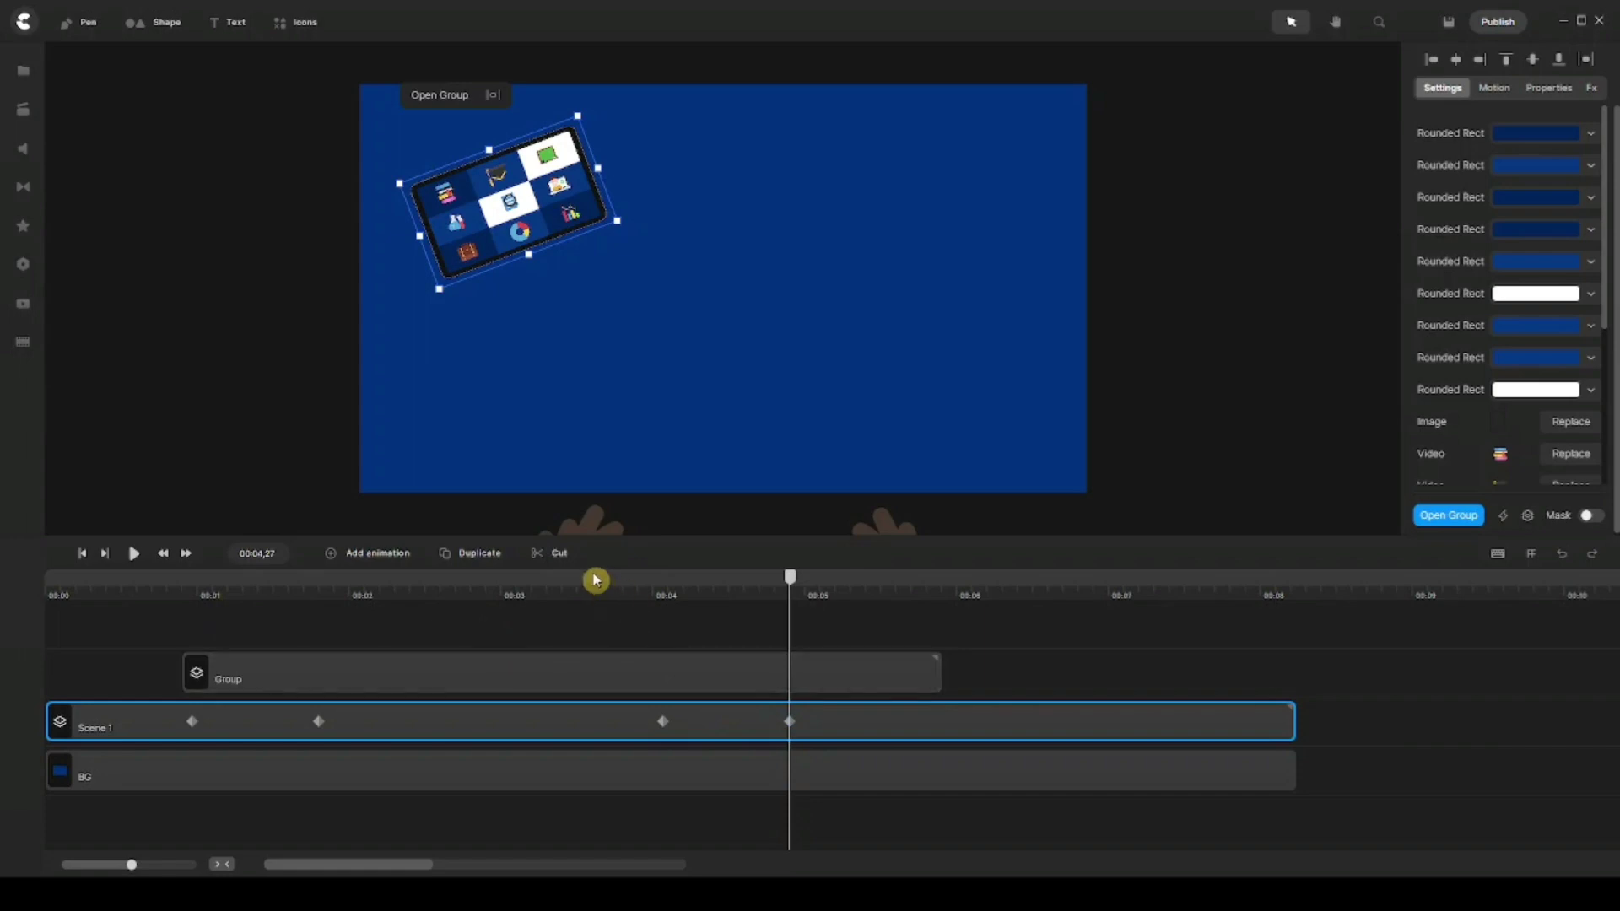
# Add a Rotation animation to Scene 1 at 00:04,27 with Back easing set to Out
pyautogui.click(386, 557)
pyautogui.click(440, 322)
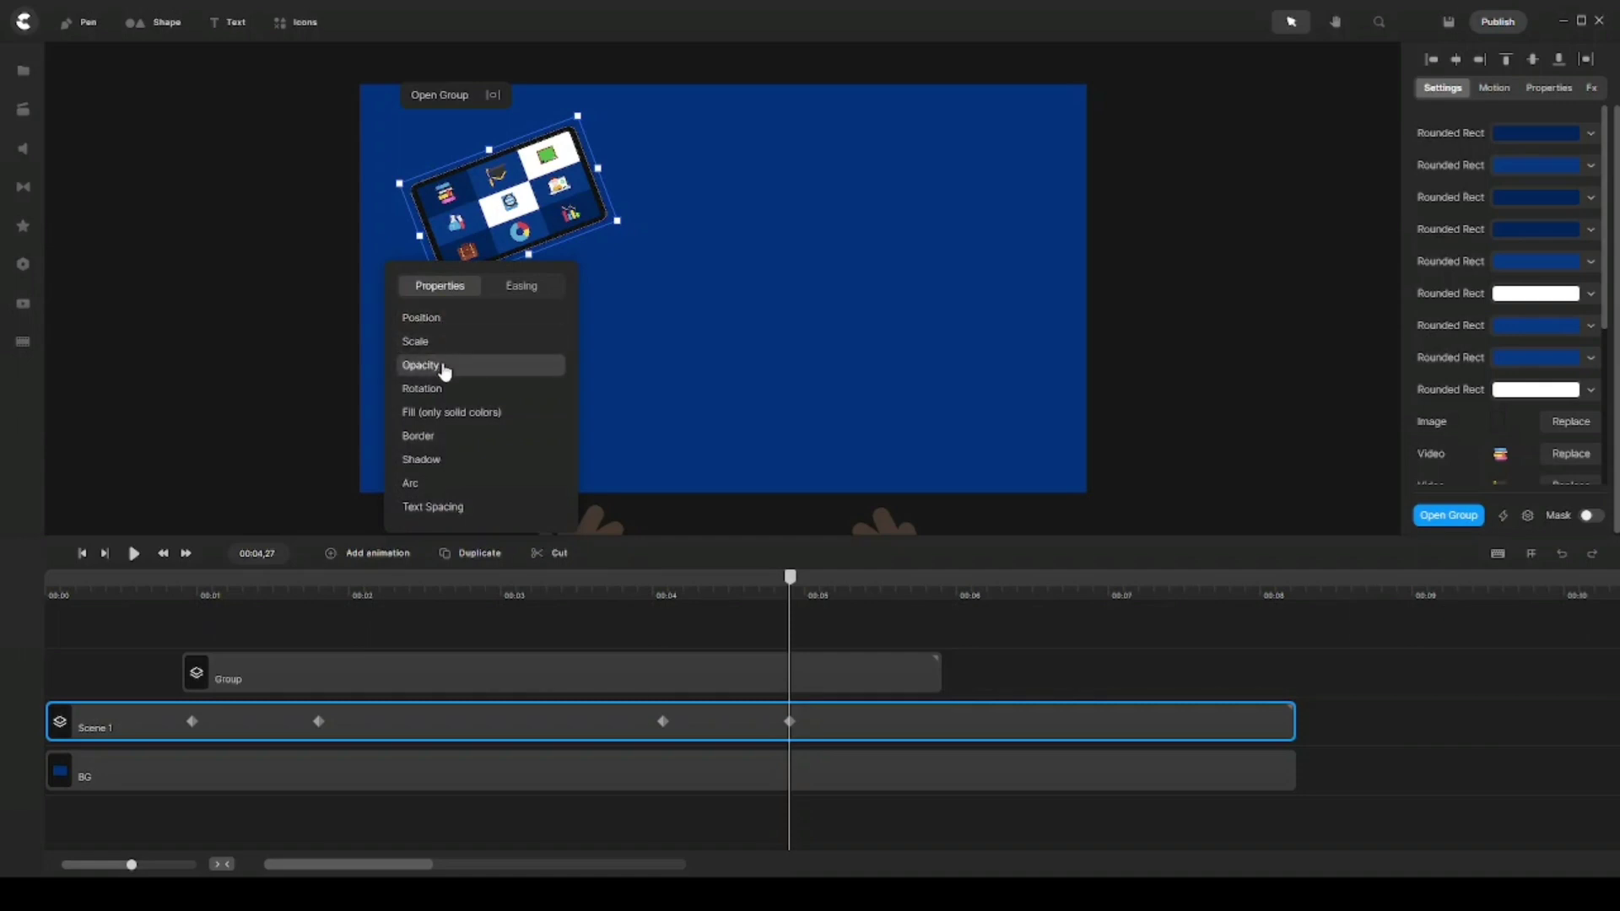
pyautogui.click(496, 388)
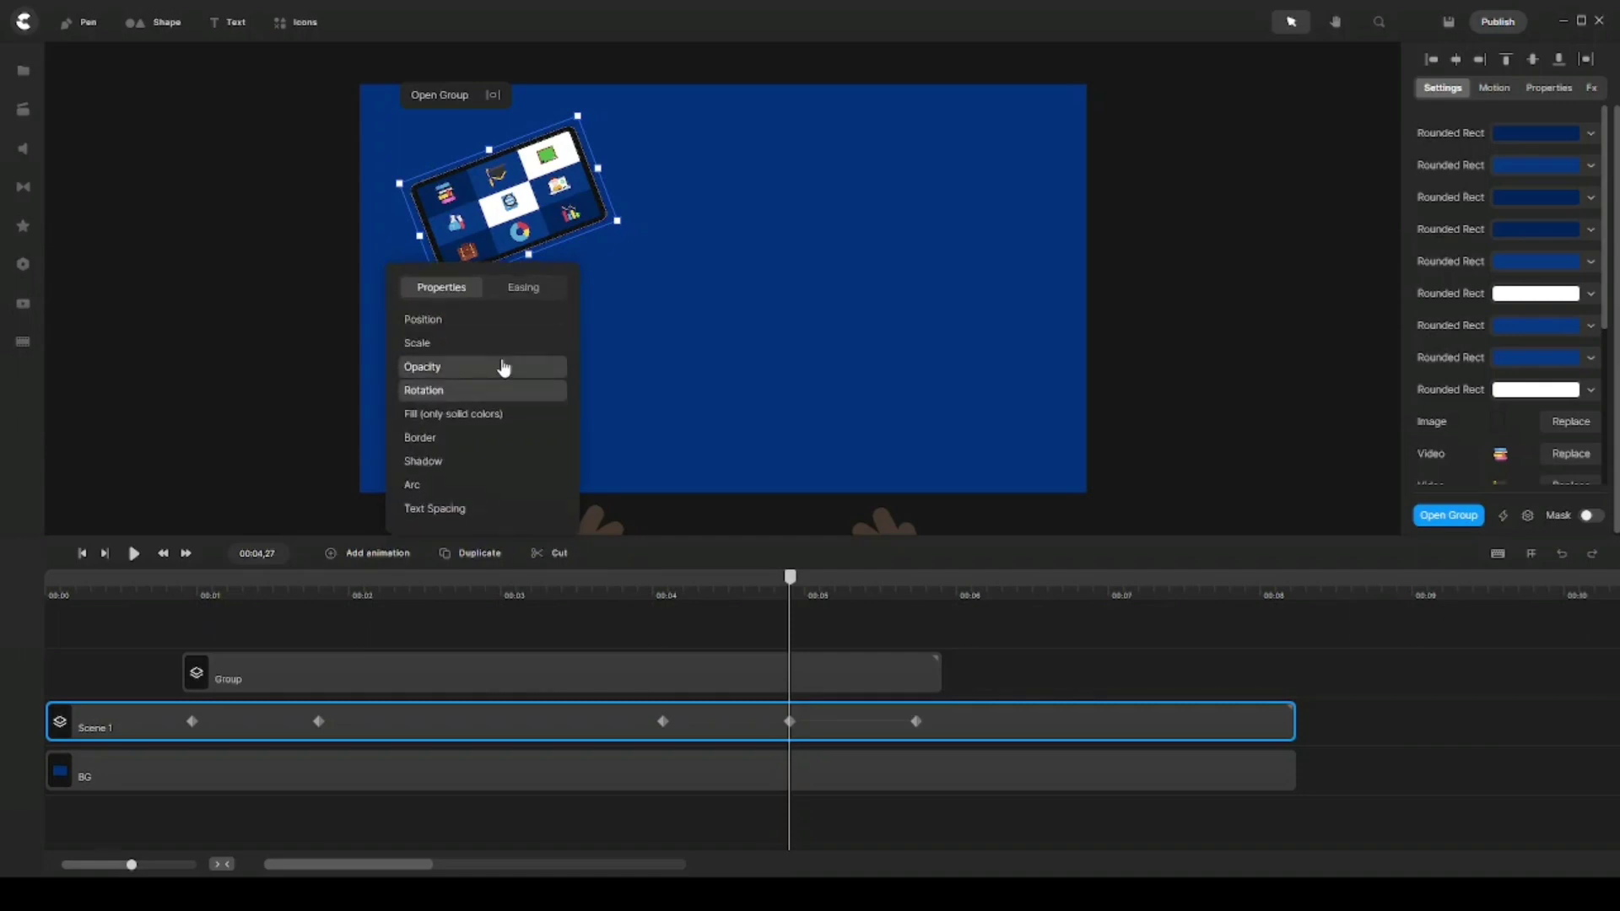
pyautogui.click(524, 291)
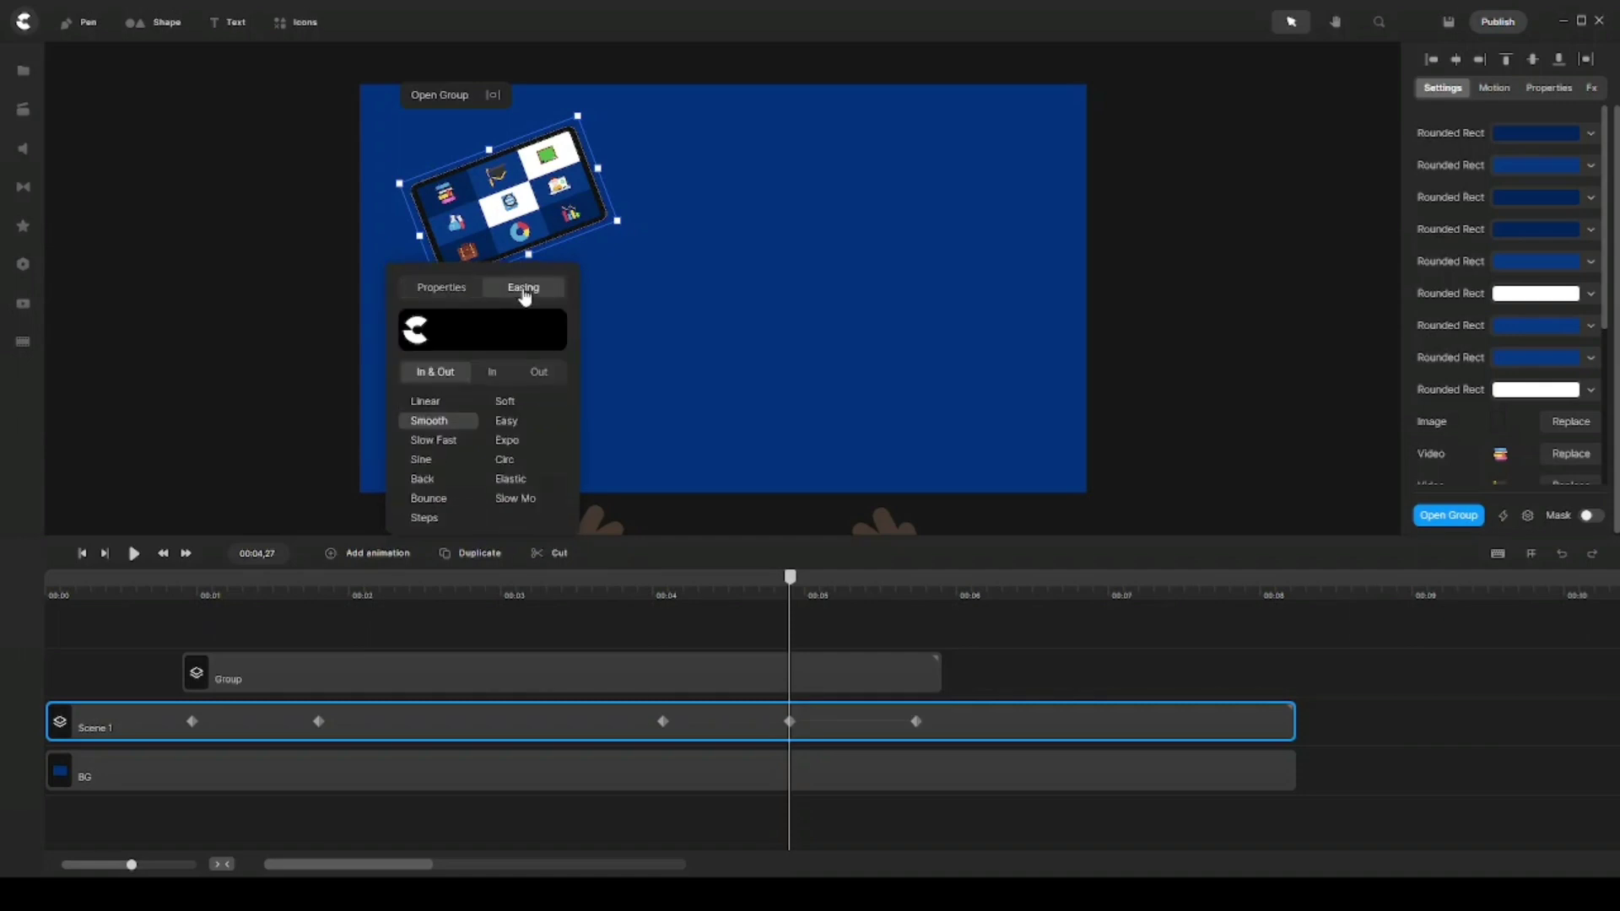
pyautogui.click(539, 373)
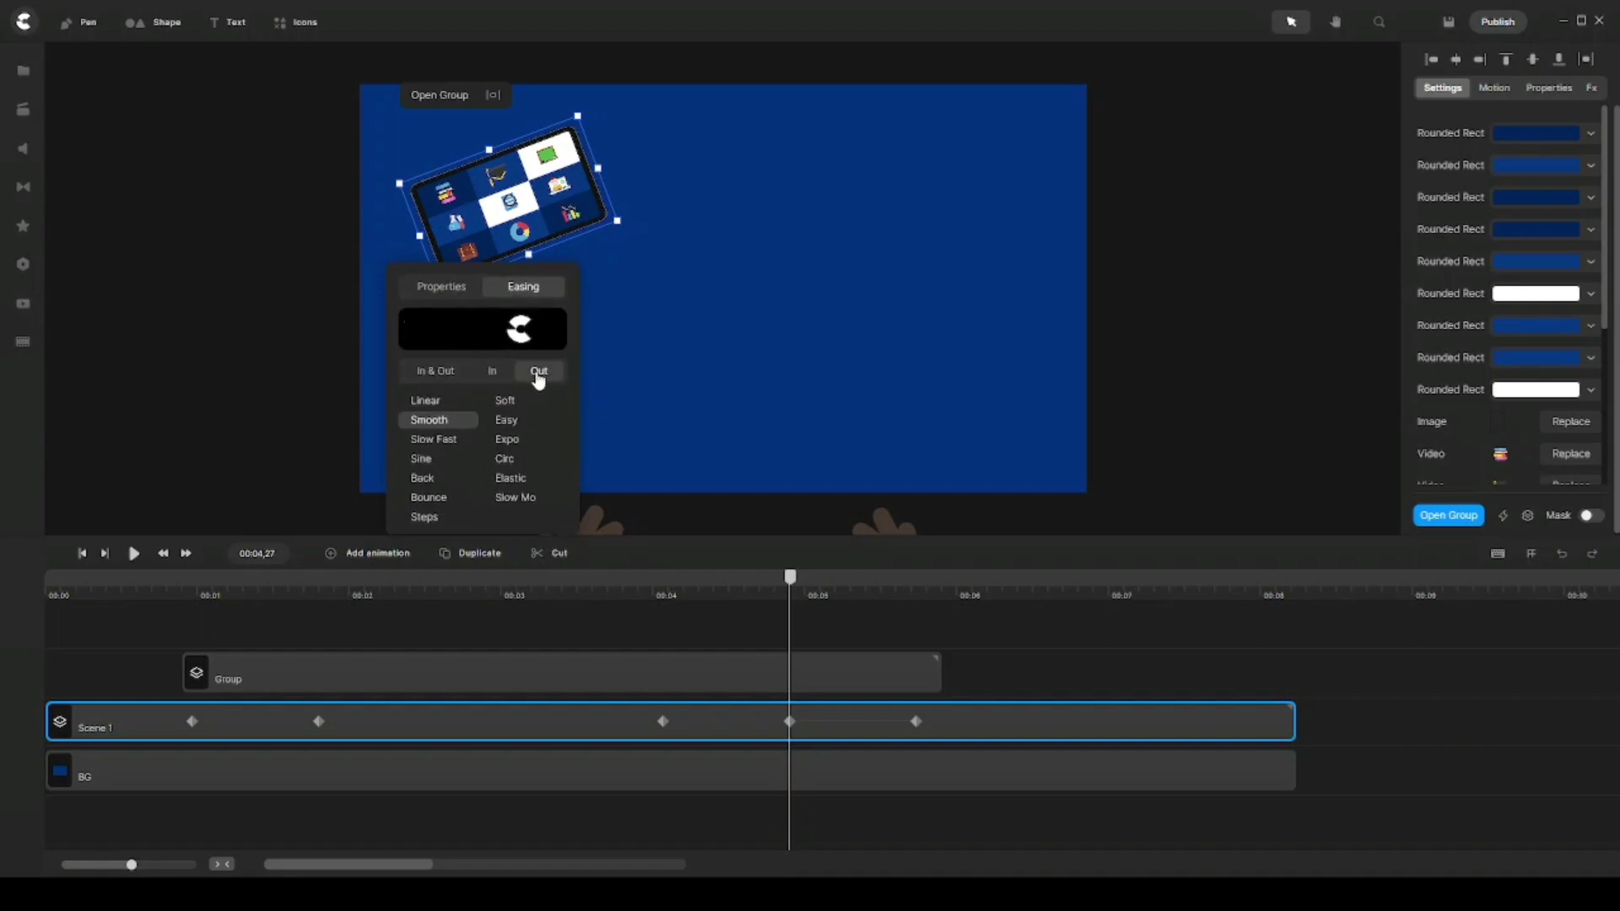
pyautogui.click(438, 478)
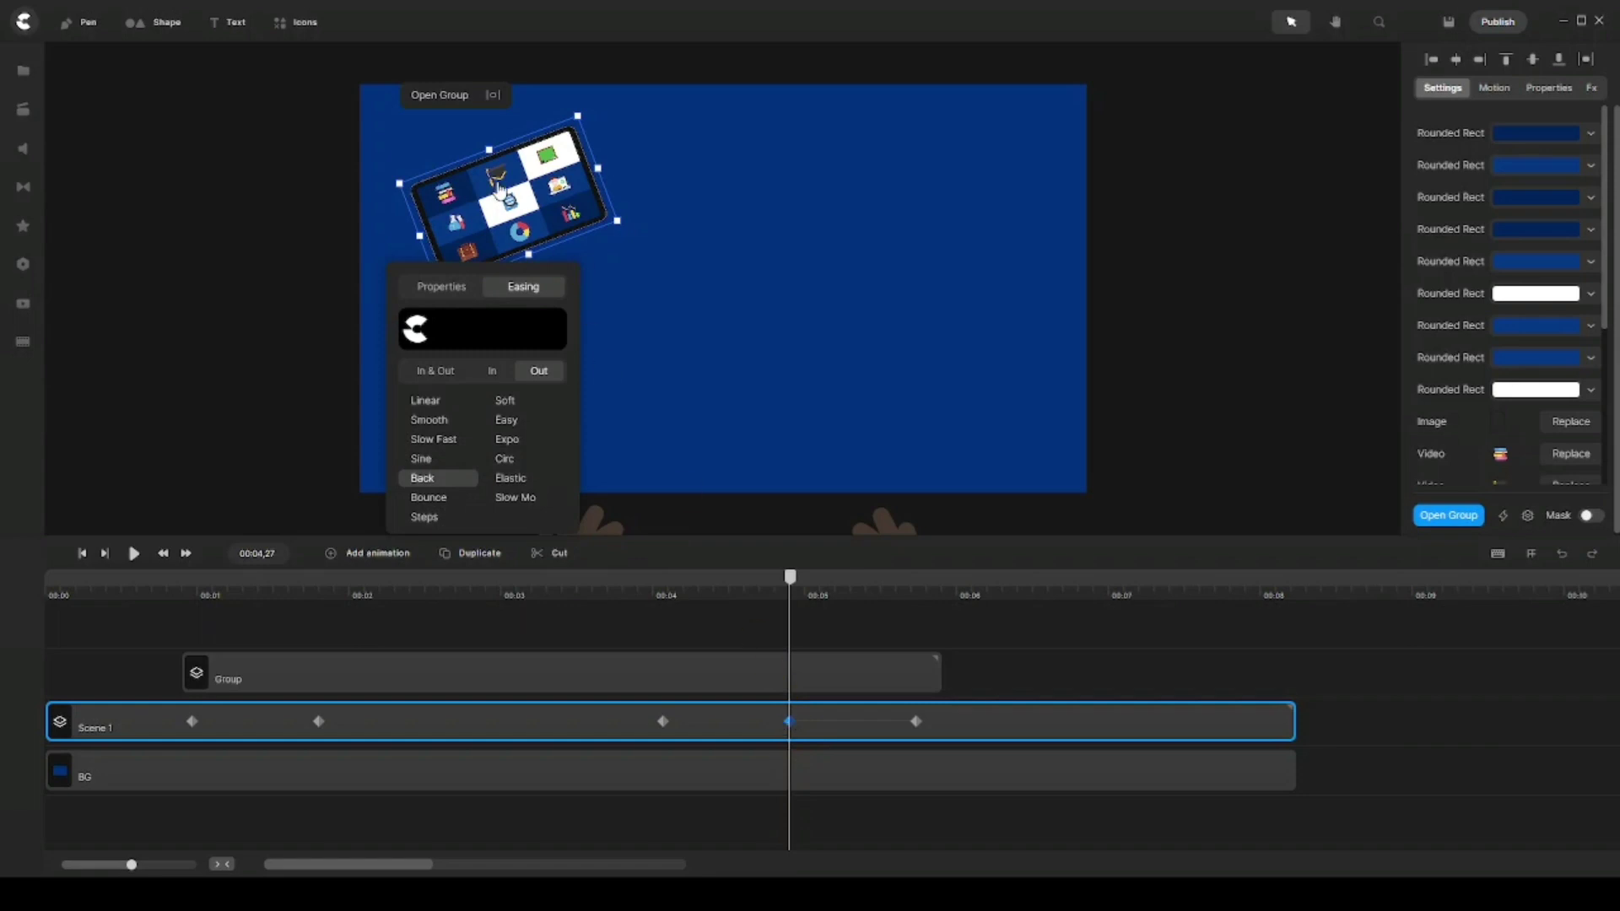
pyautogui.click(501, 193)
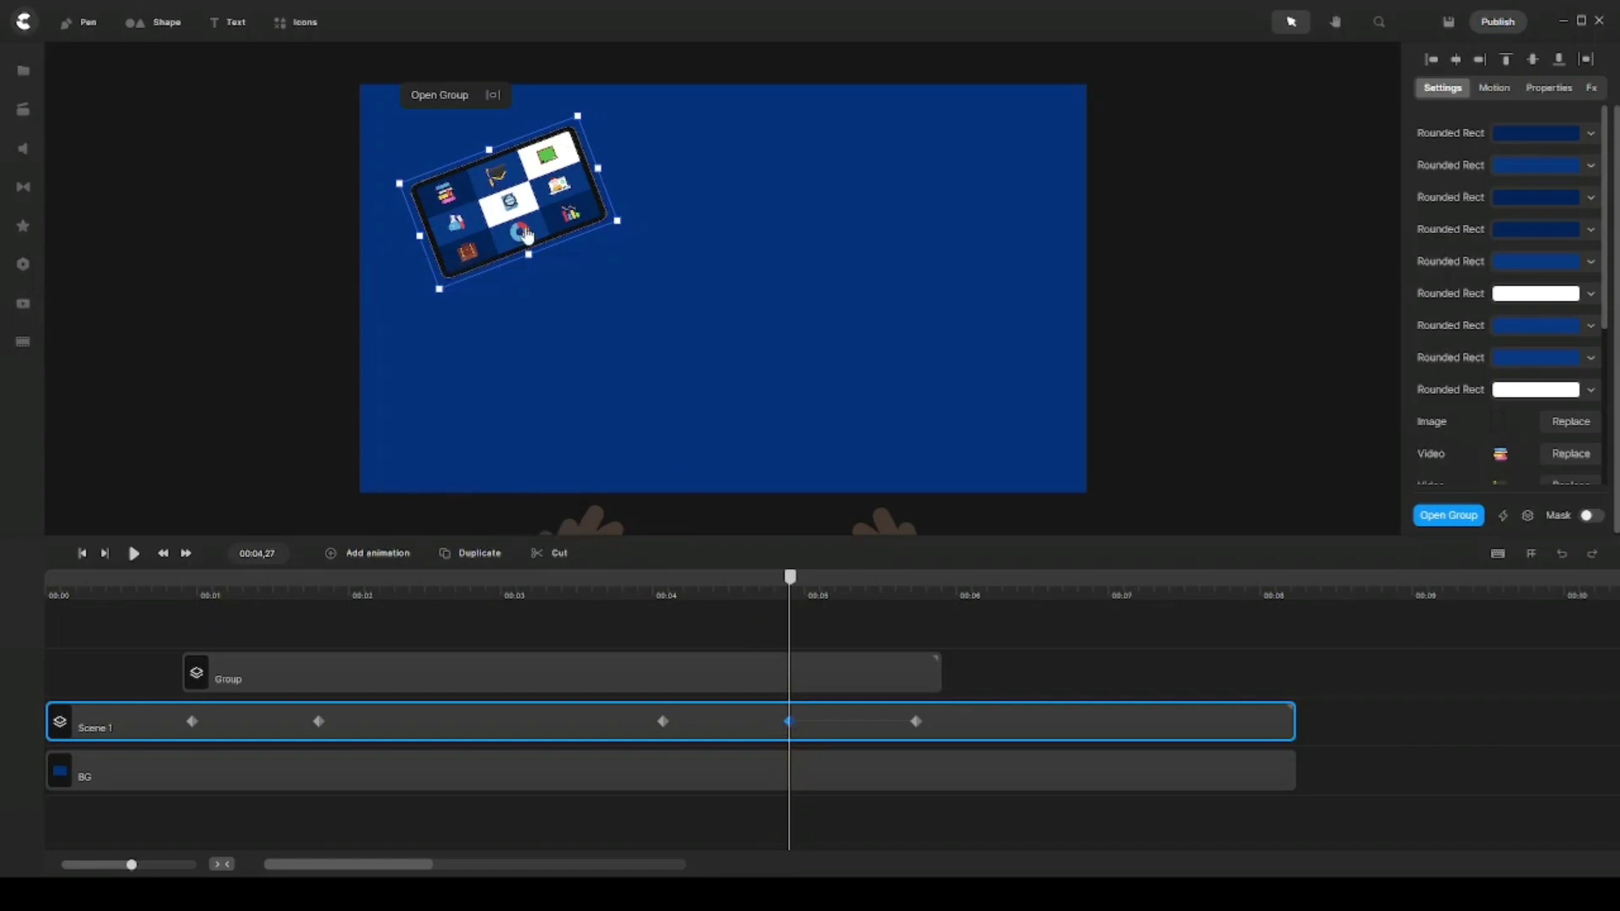
# Save the project, rotate the iPad level at Scene 1's 00:05,22 keyframe, and scrub through the animation to check it
pyautogui.click(916, 722)
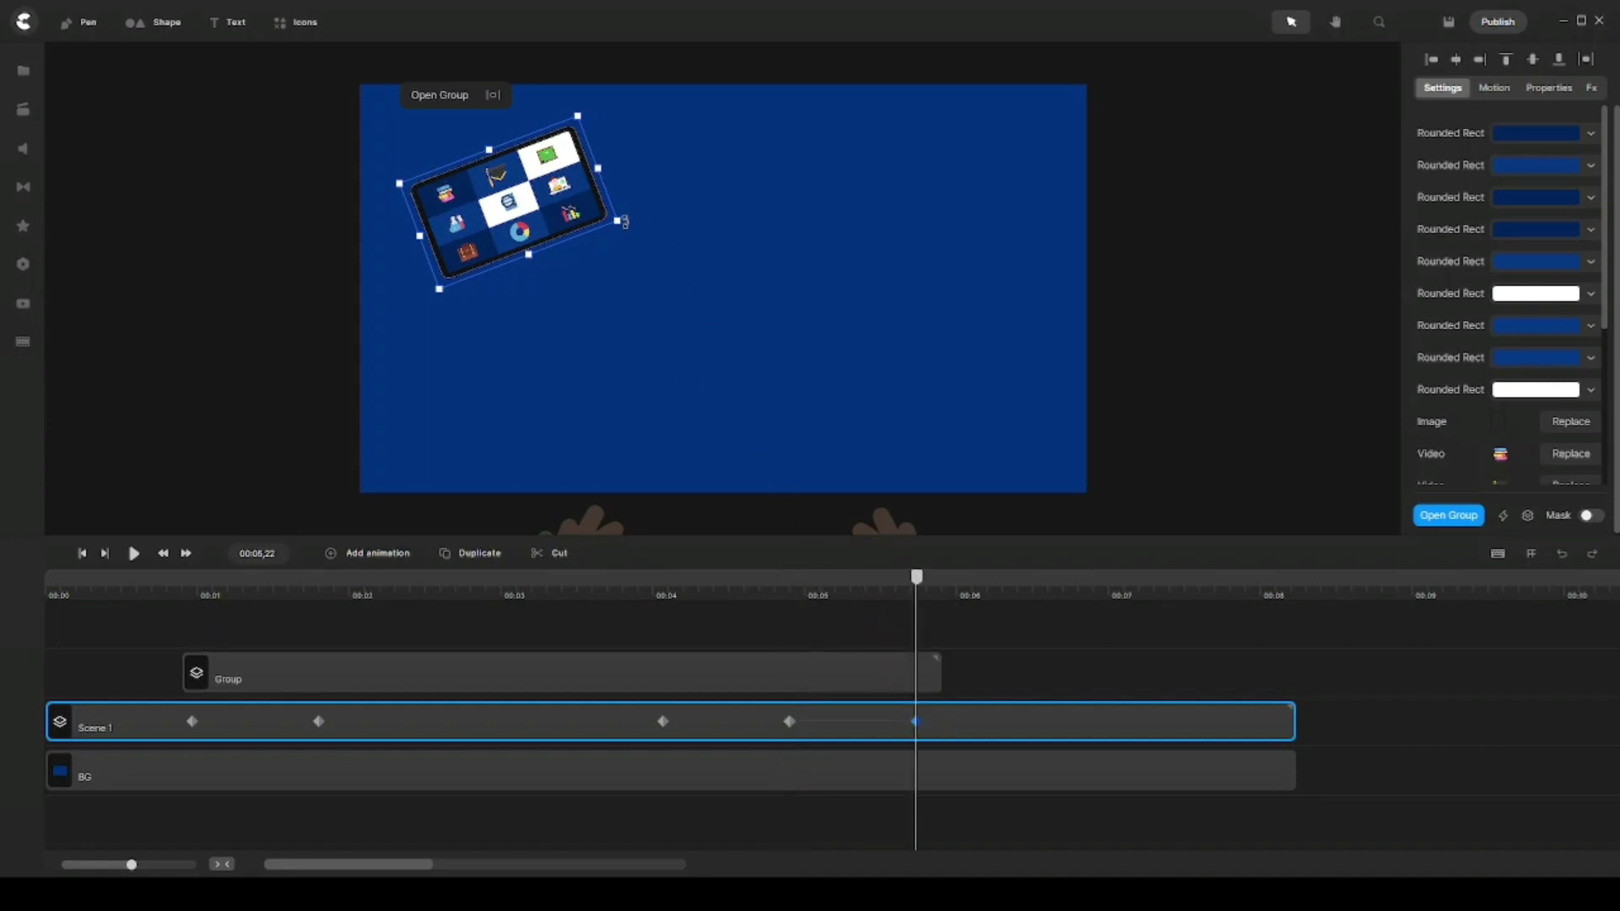
pyautogui.hotkey('ctrl', 's')
pyautogui.moveTo(625, 221); pyautogui.dragTo(608, 259)
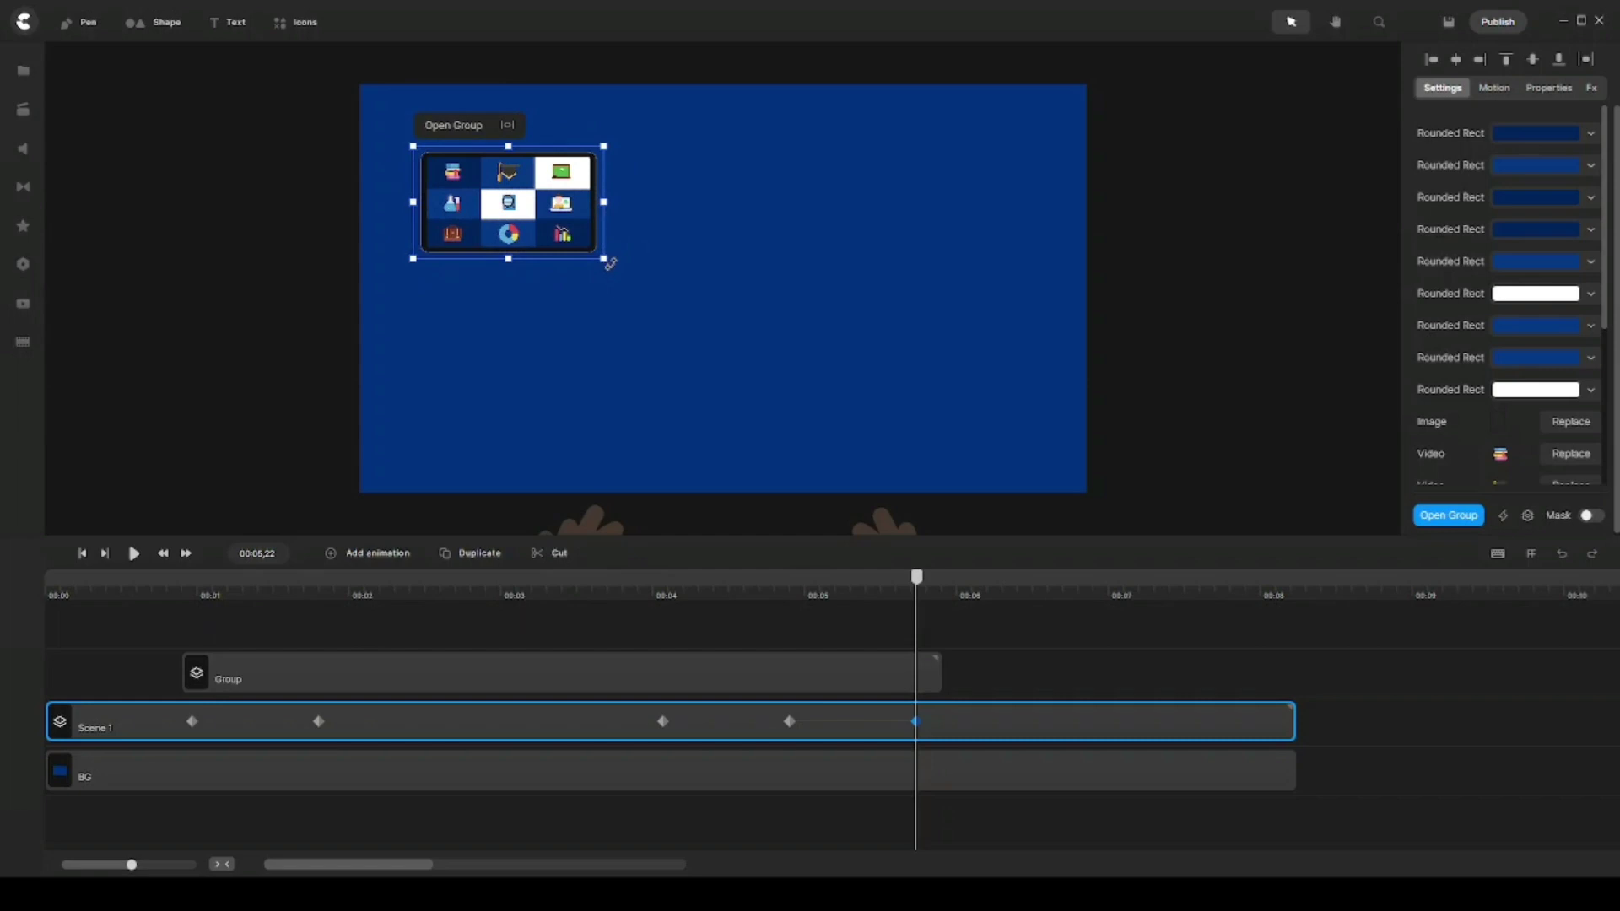
pyautogui.click(881, 625)
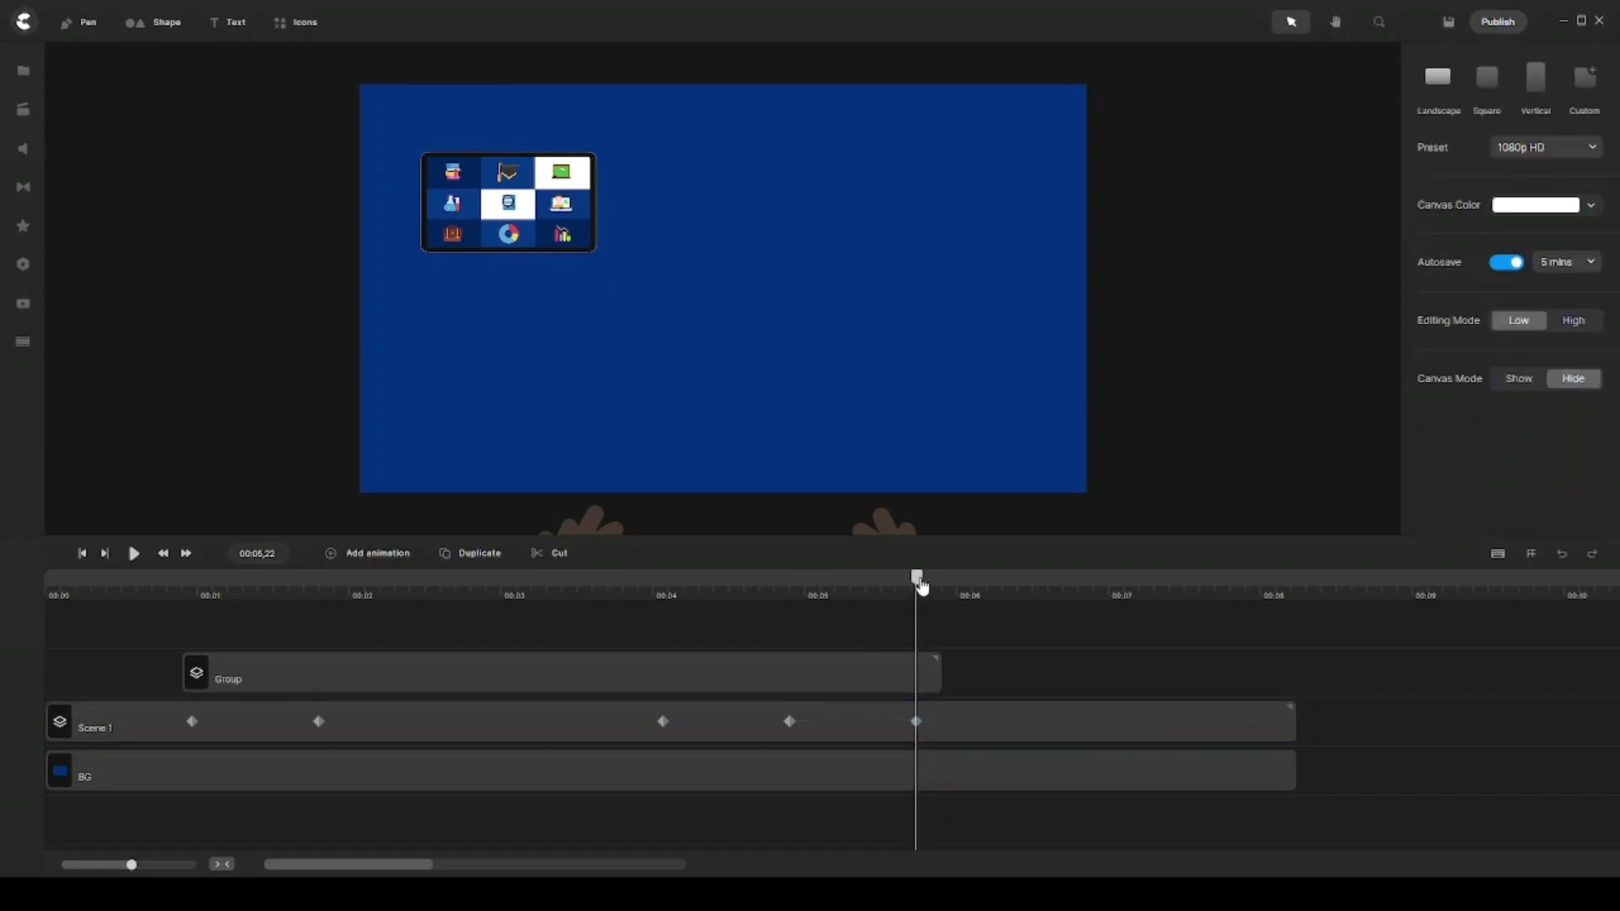
pyautogui.moveTo(921, 585); pyautogui.dragTo(731, 584)
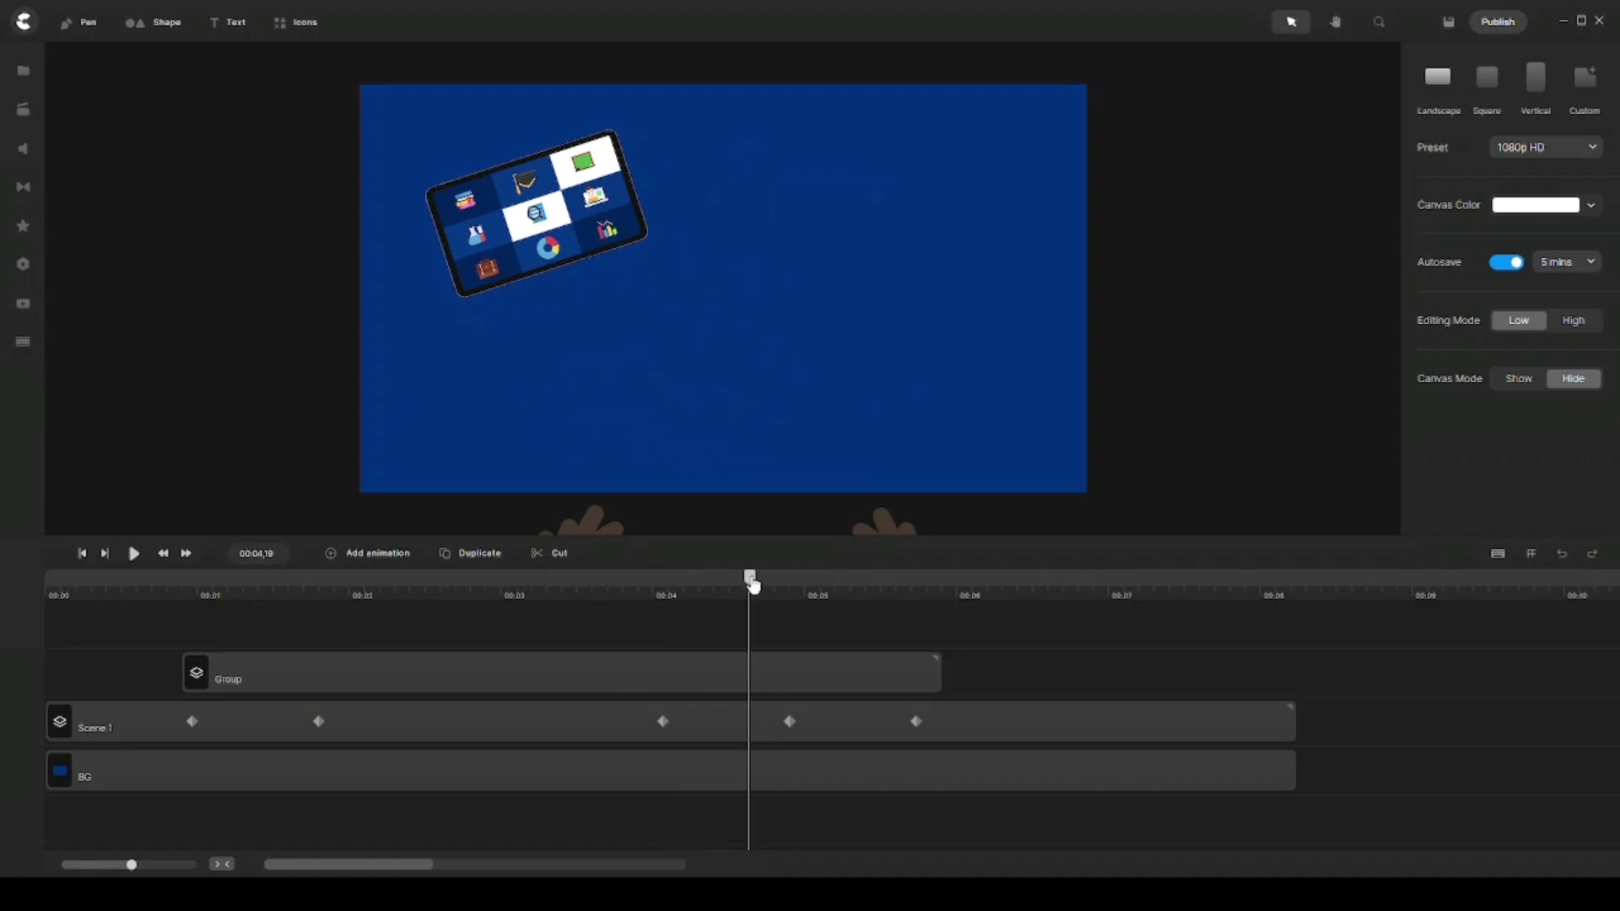
pyautogui.moveTo(753, 585); pyautogui.dragTo(923, 596)
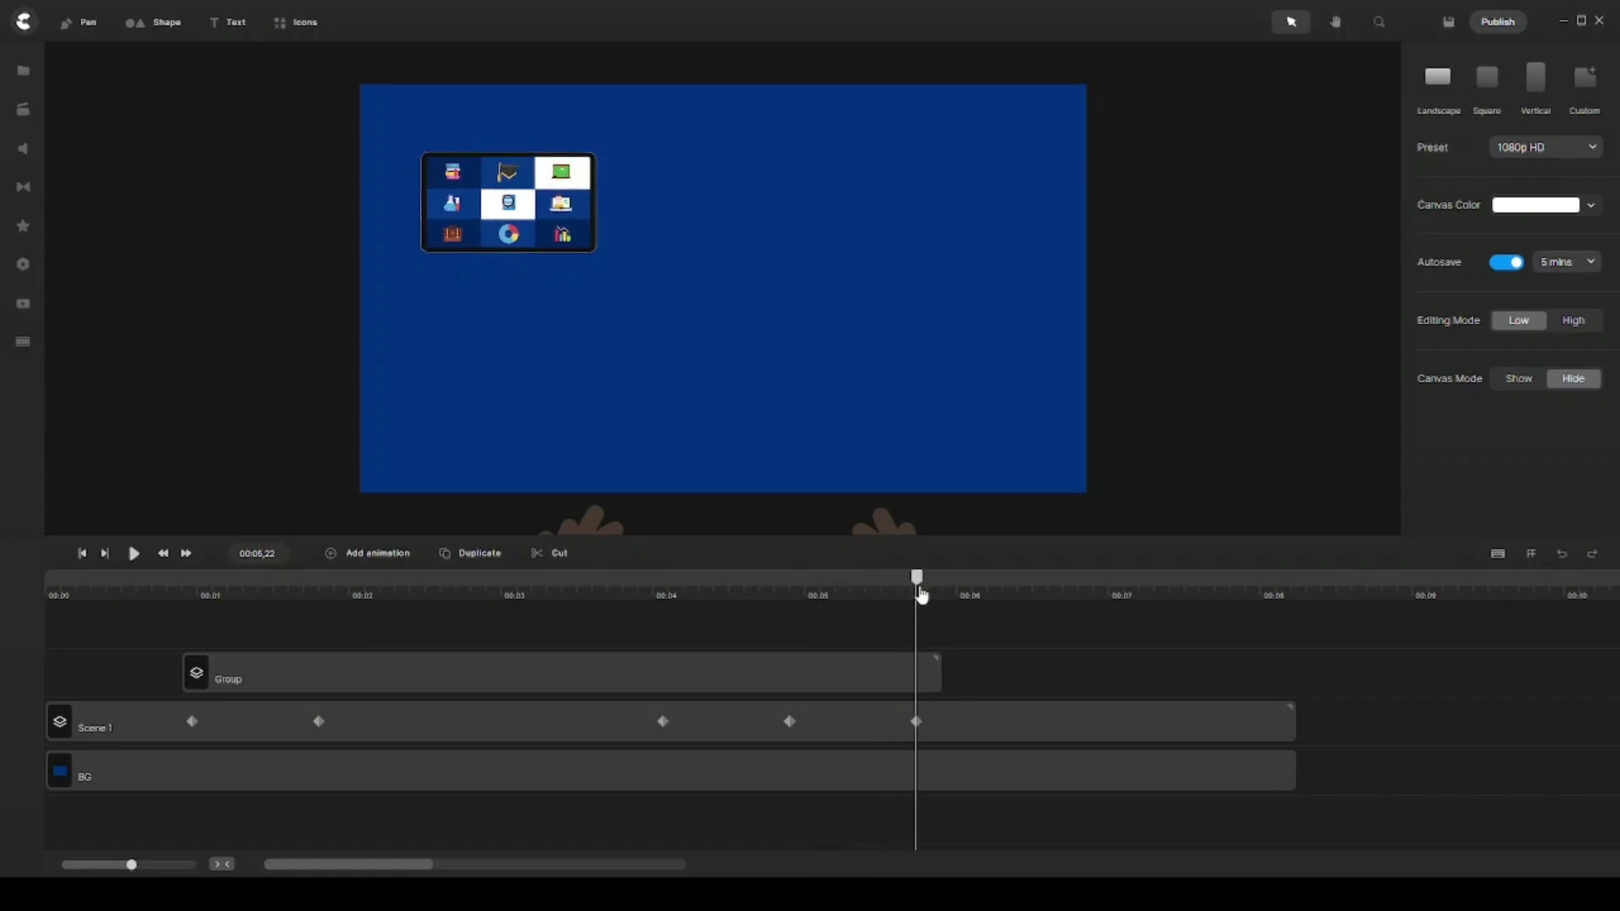
# Search all categories of the element library for "school"
pyautogui.click(30, 111)
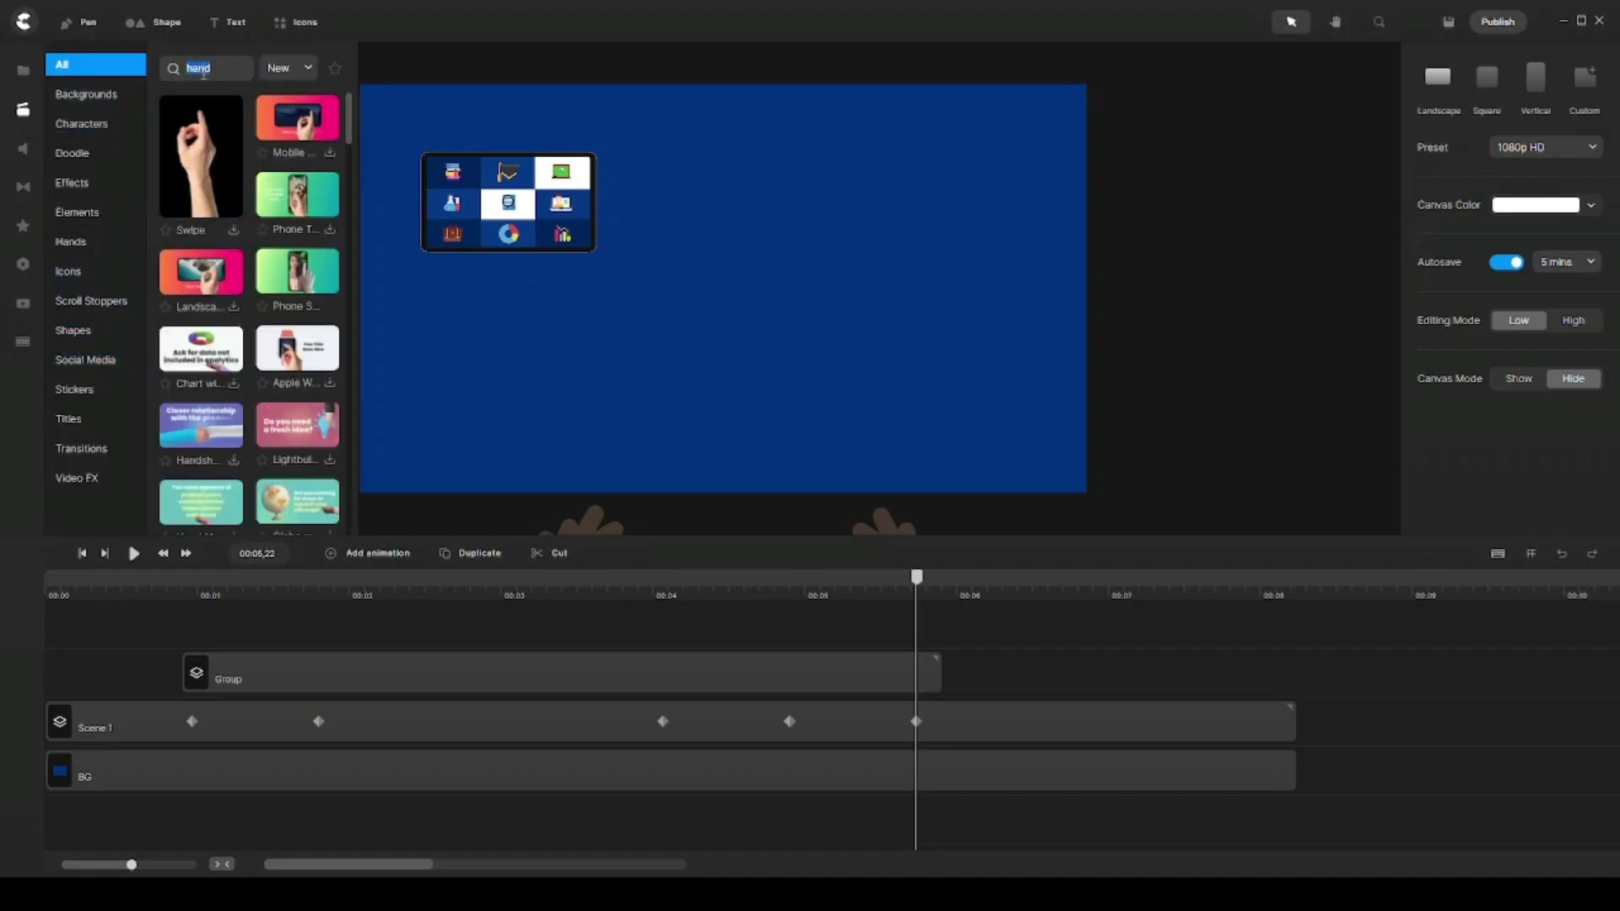
pyautogui.click(88, 275)
pyautogui.click(212, 66)
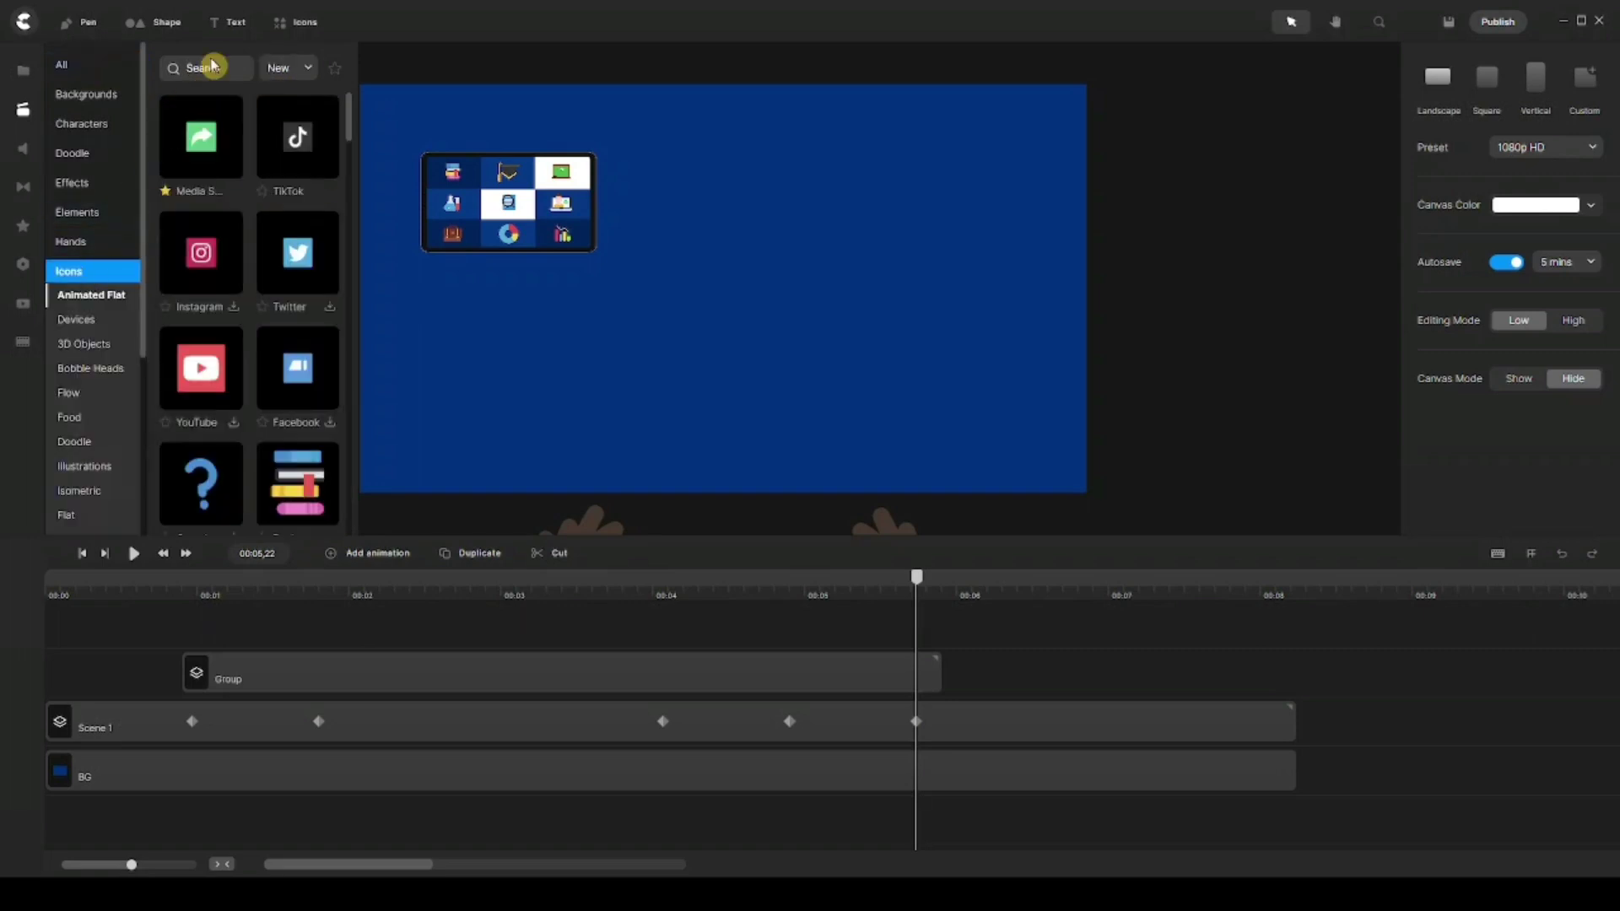
pyautogui.click(76, 64)
pyautogui.click(221, 64)
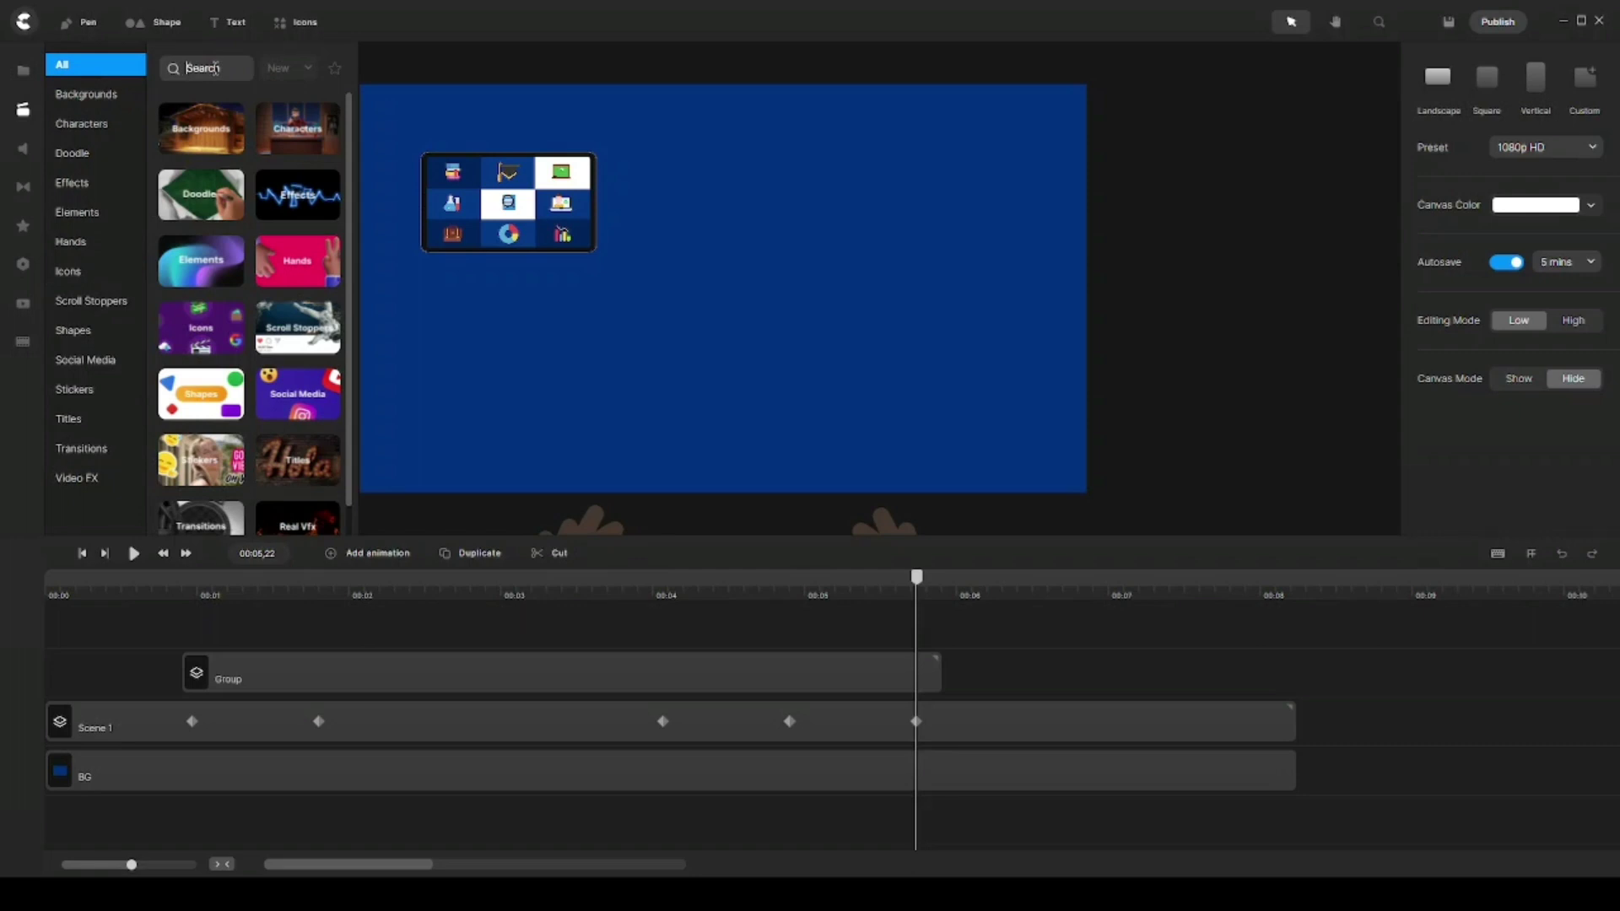
pyautogui.write('school')
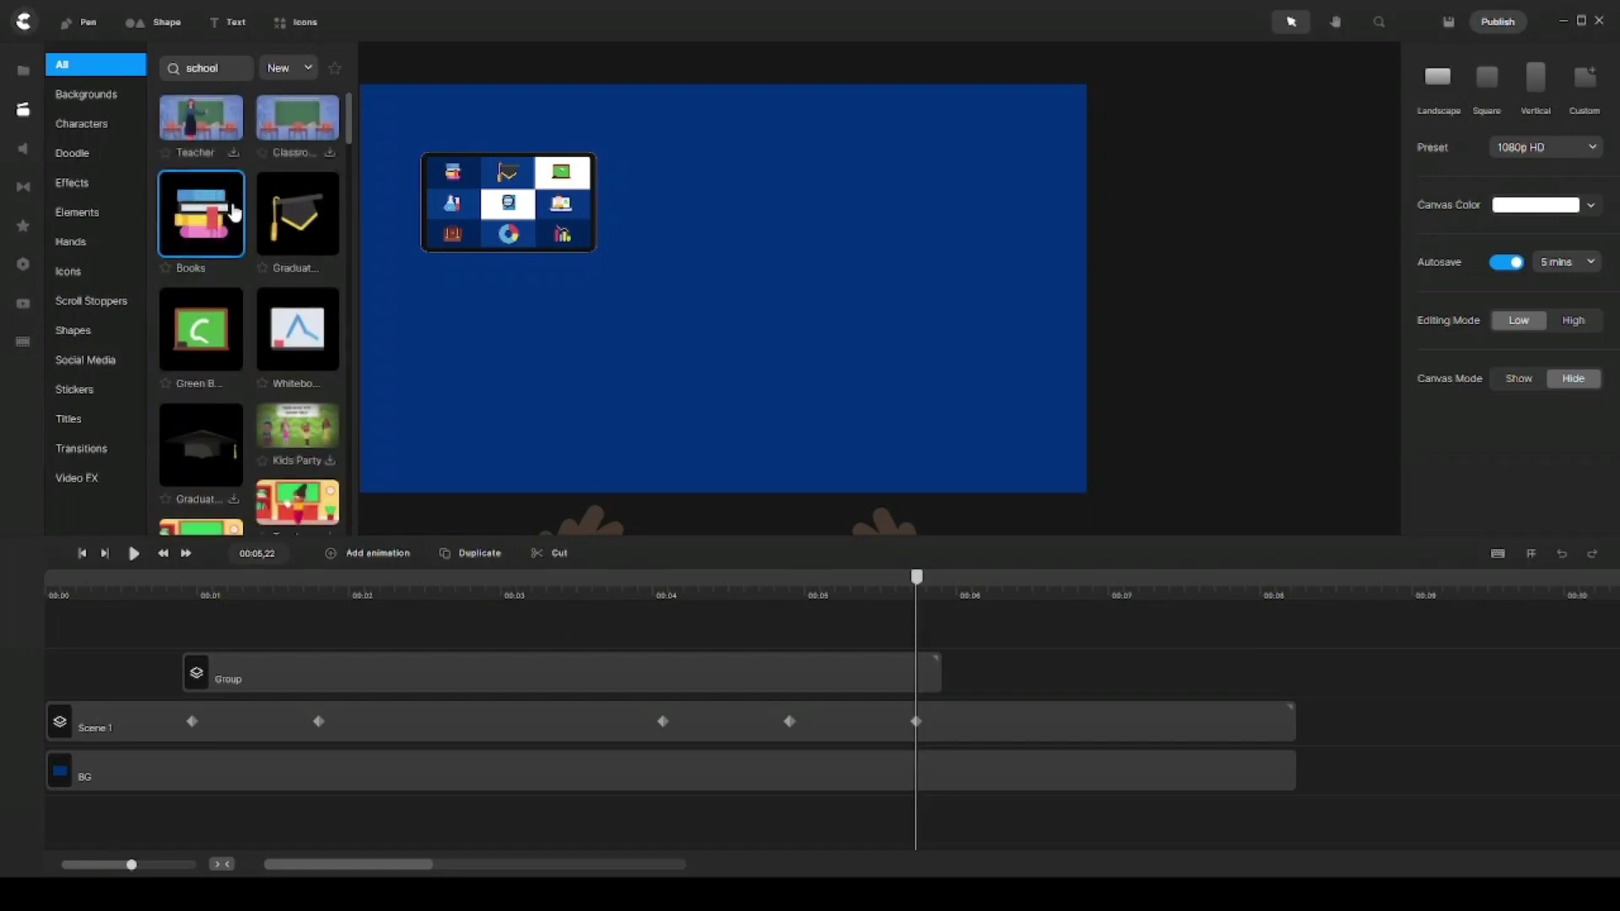
# Find the Lesson element among the school results and add it to the canvas at 00:05,22
pyautogui.scroll(-4, 234, 213)
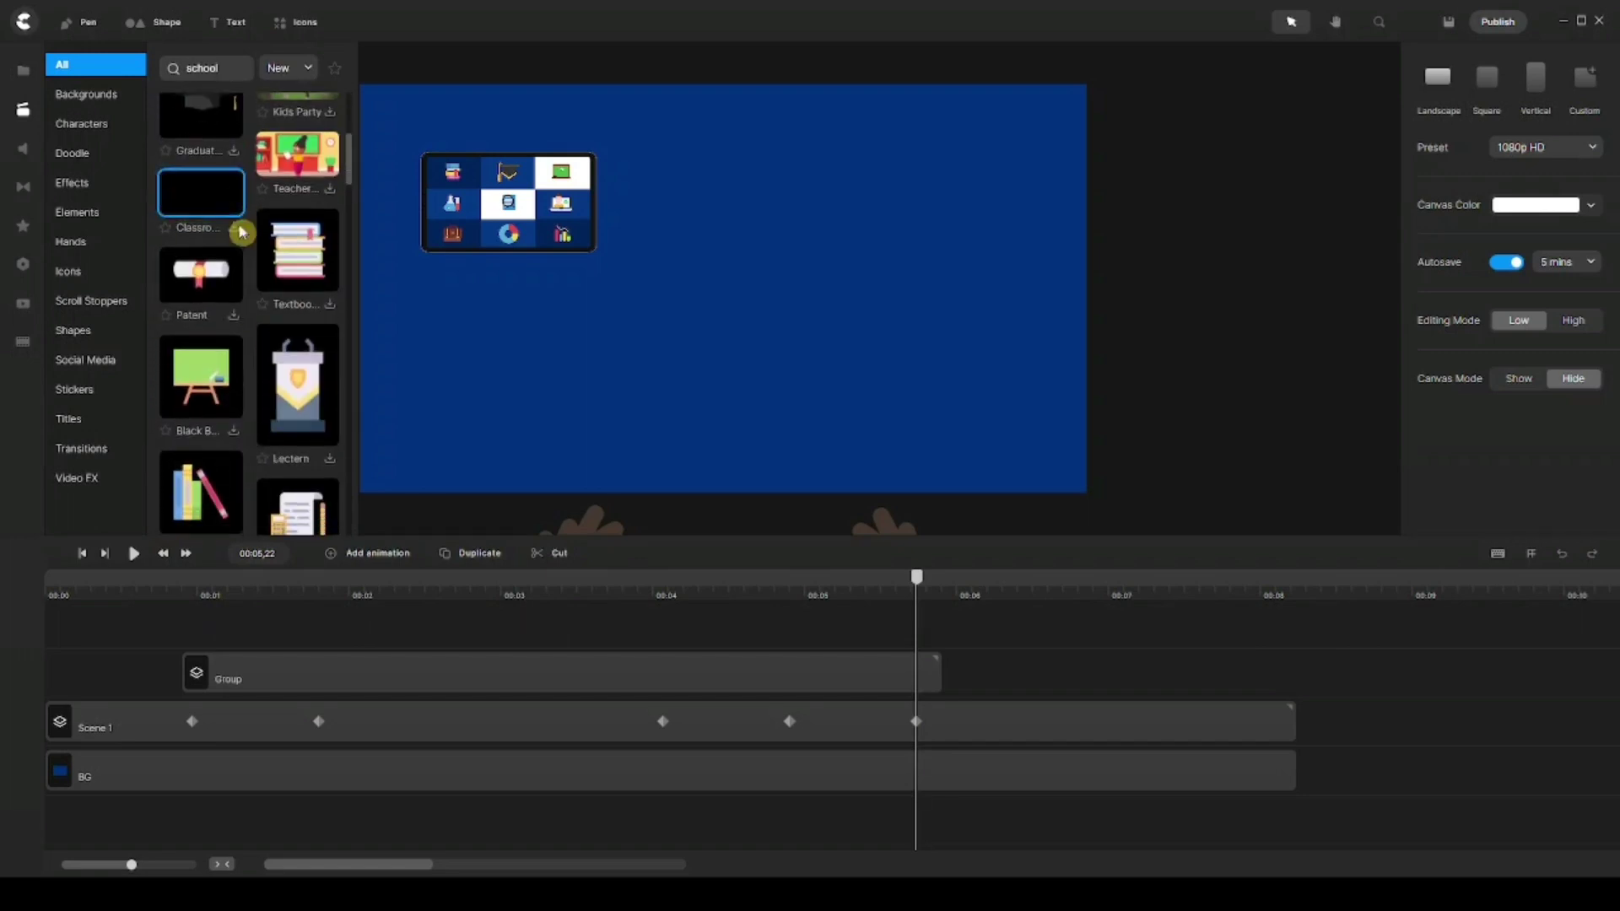
pyautogui.scroll(-4, 241, 236)
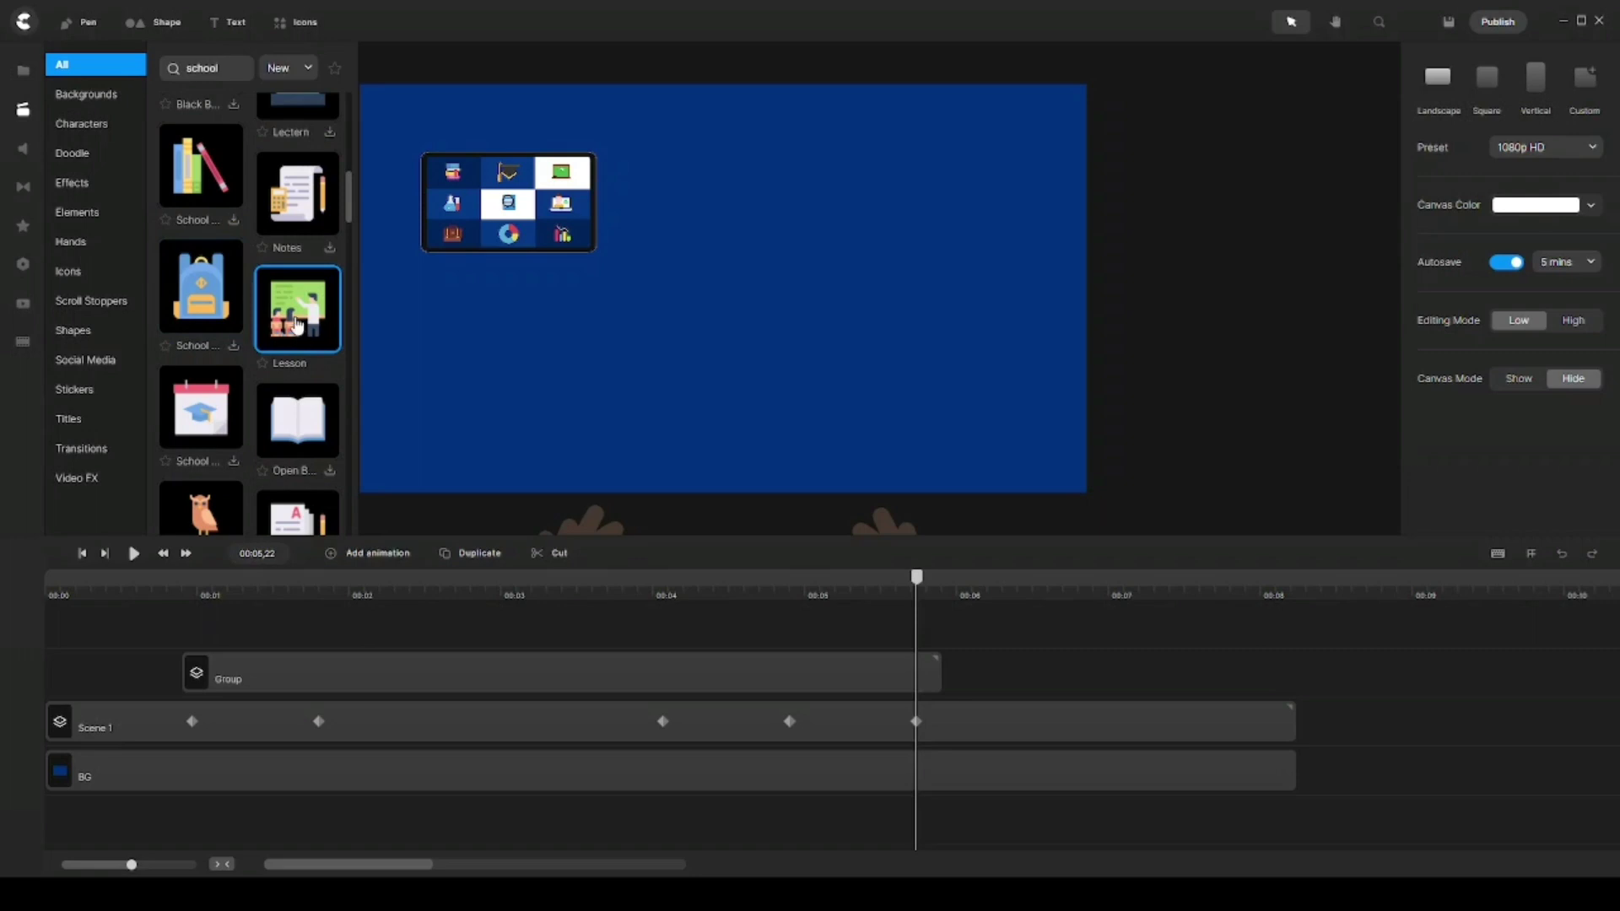
pyautogui.moveTo(311, 323); pyautogui.dragTo(736, 348)
pyautogui.click(25, 108)
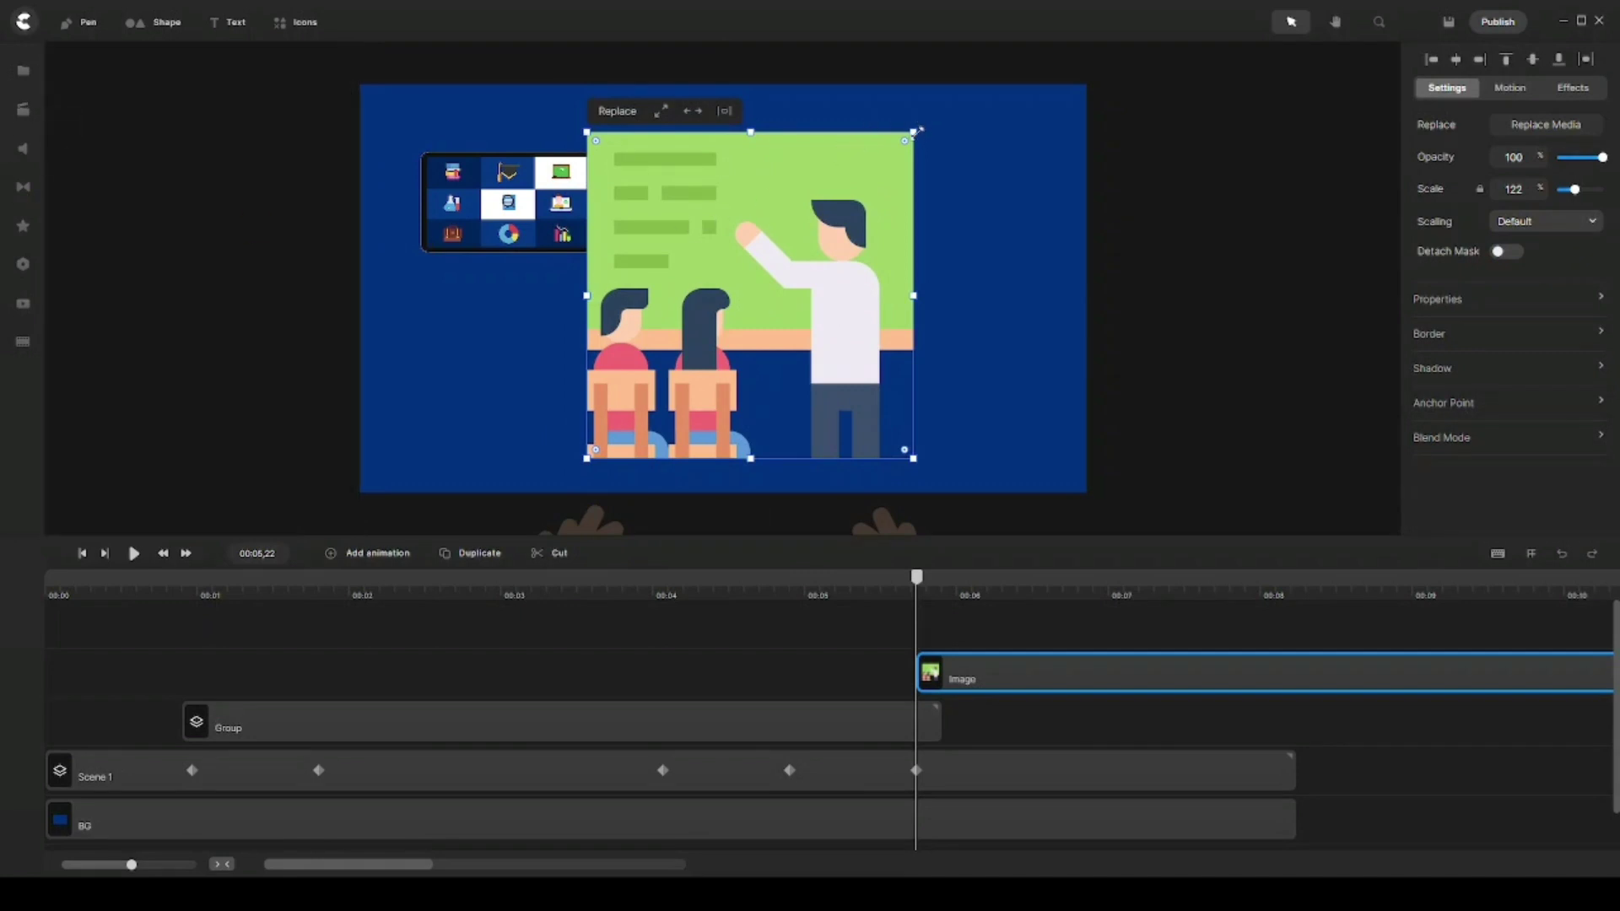
# Scale the lesson image down to 61%, place it directly below the iPad, and reduce its height slightly from the upper edge
pyautogui.moveTo(916, 132); pyautogui.dragTo(751, 296)
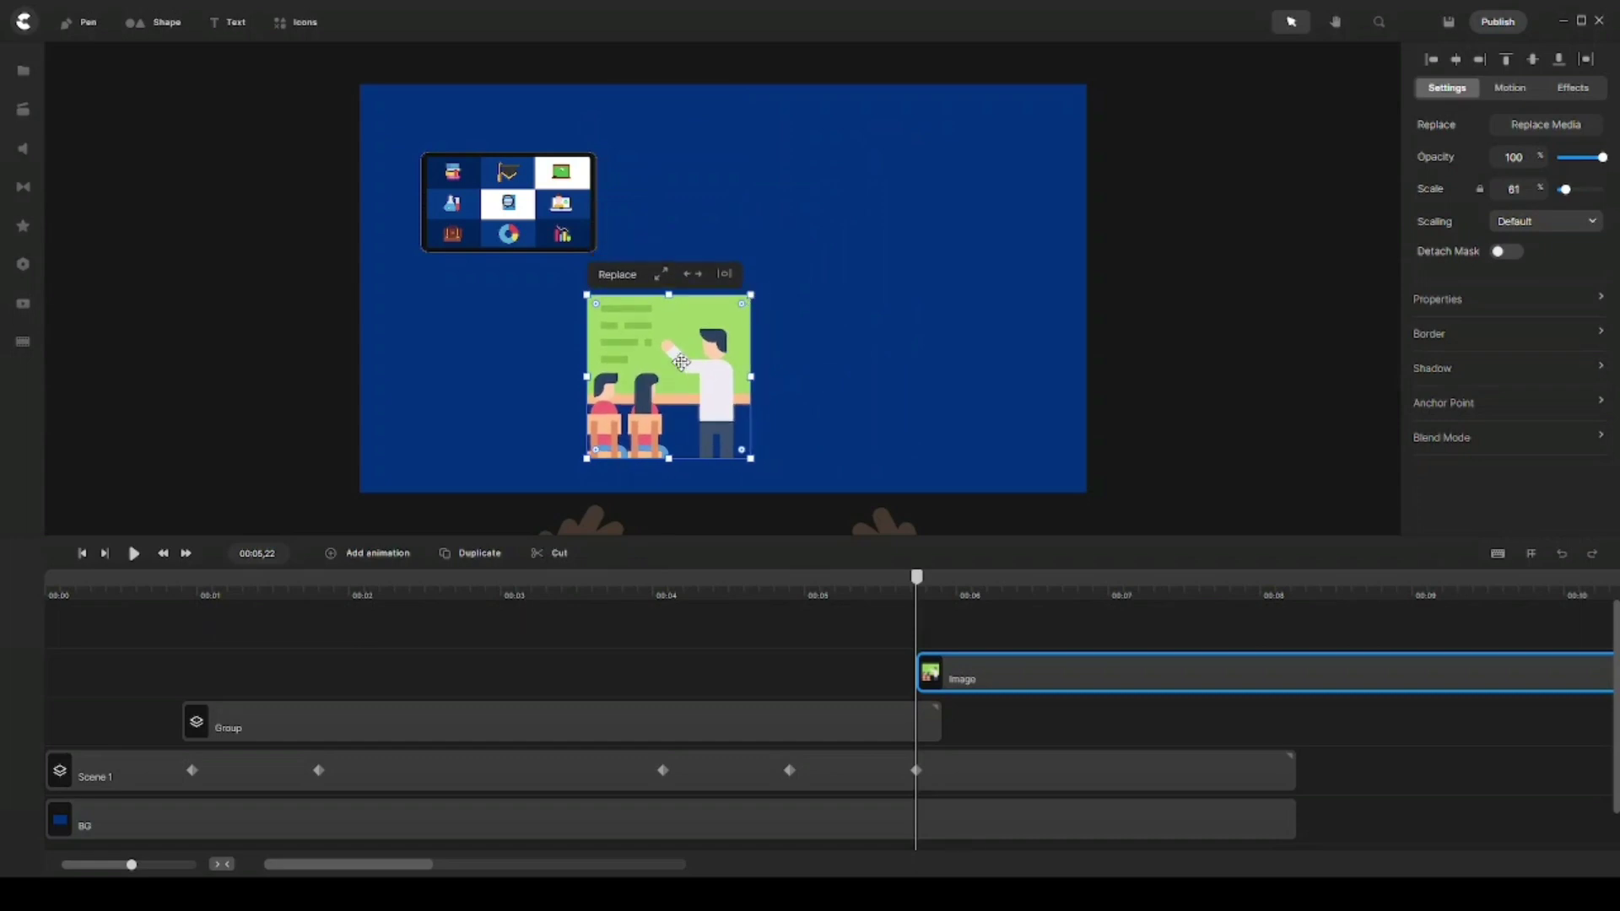
pyautogui.moveTo(682, 362); pyautogui.dragTo(518, 367)
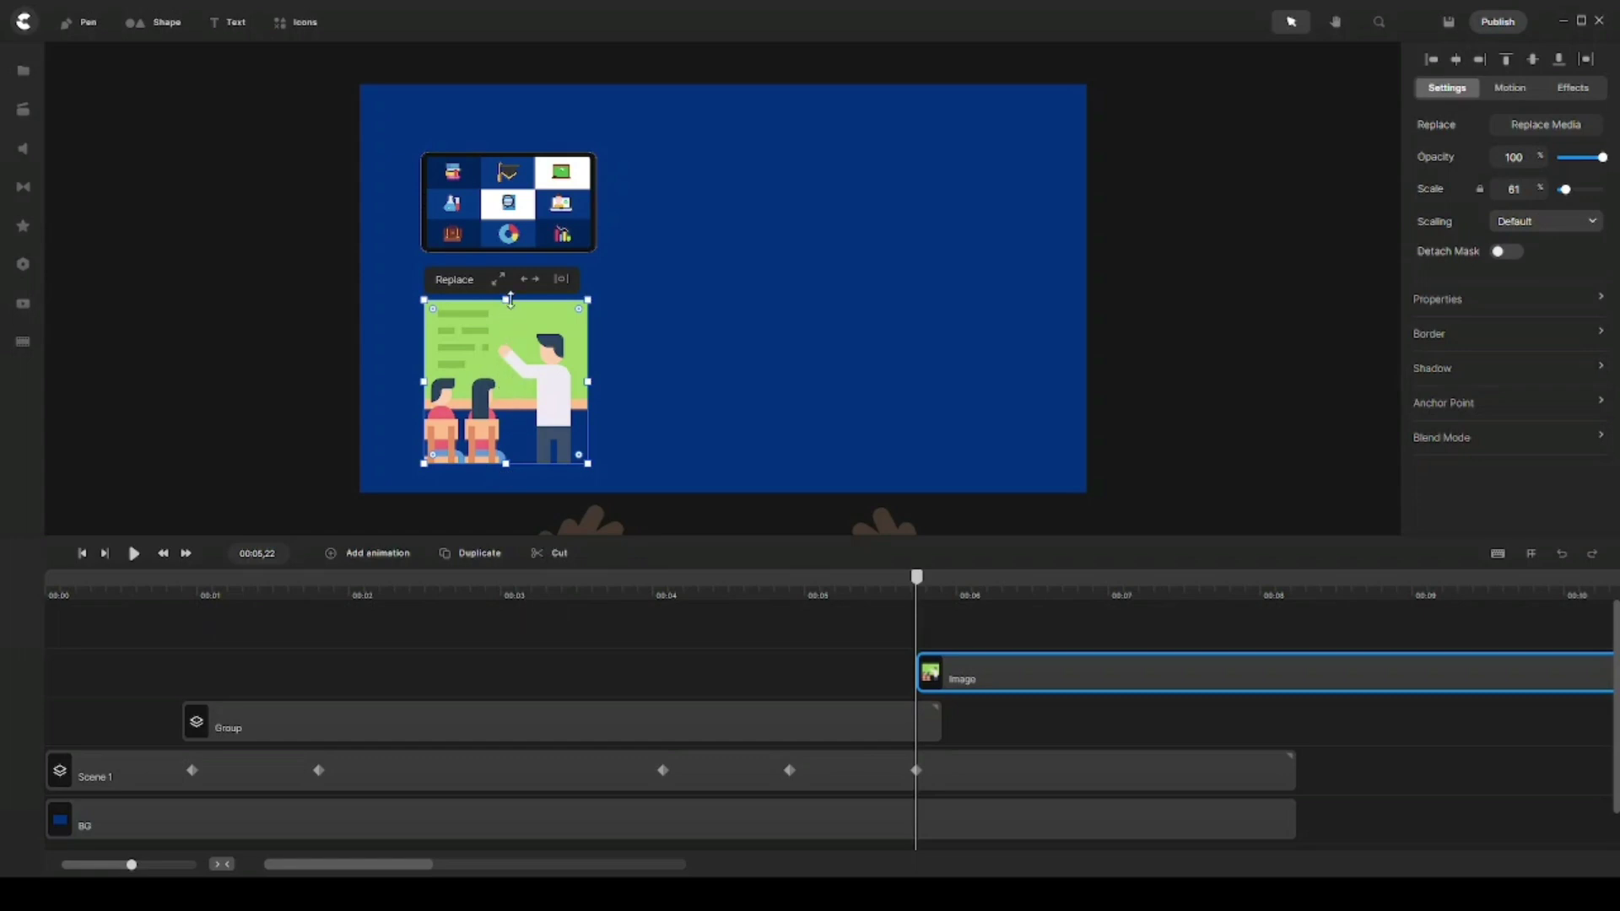
pyautogui.moveTo(506, 300)
pyautogui.mouseDown()
pyautogui.moveTo(509, 465)
pyautogui.moveTo(508, 323)
pyautogui.mouseUp()
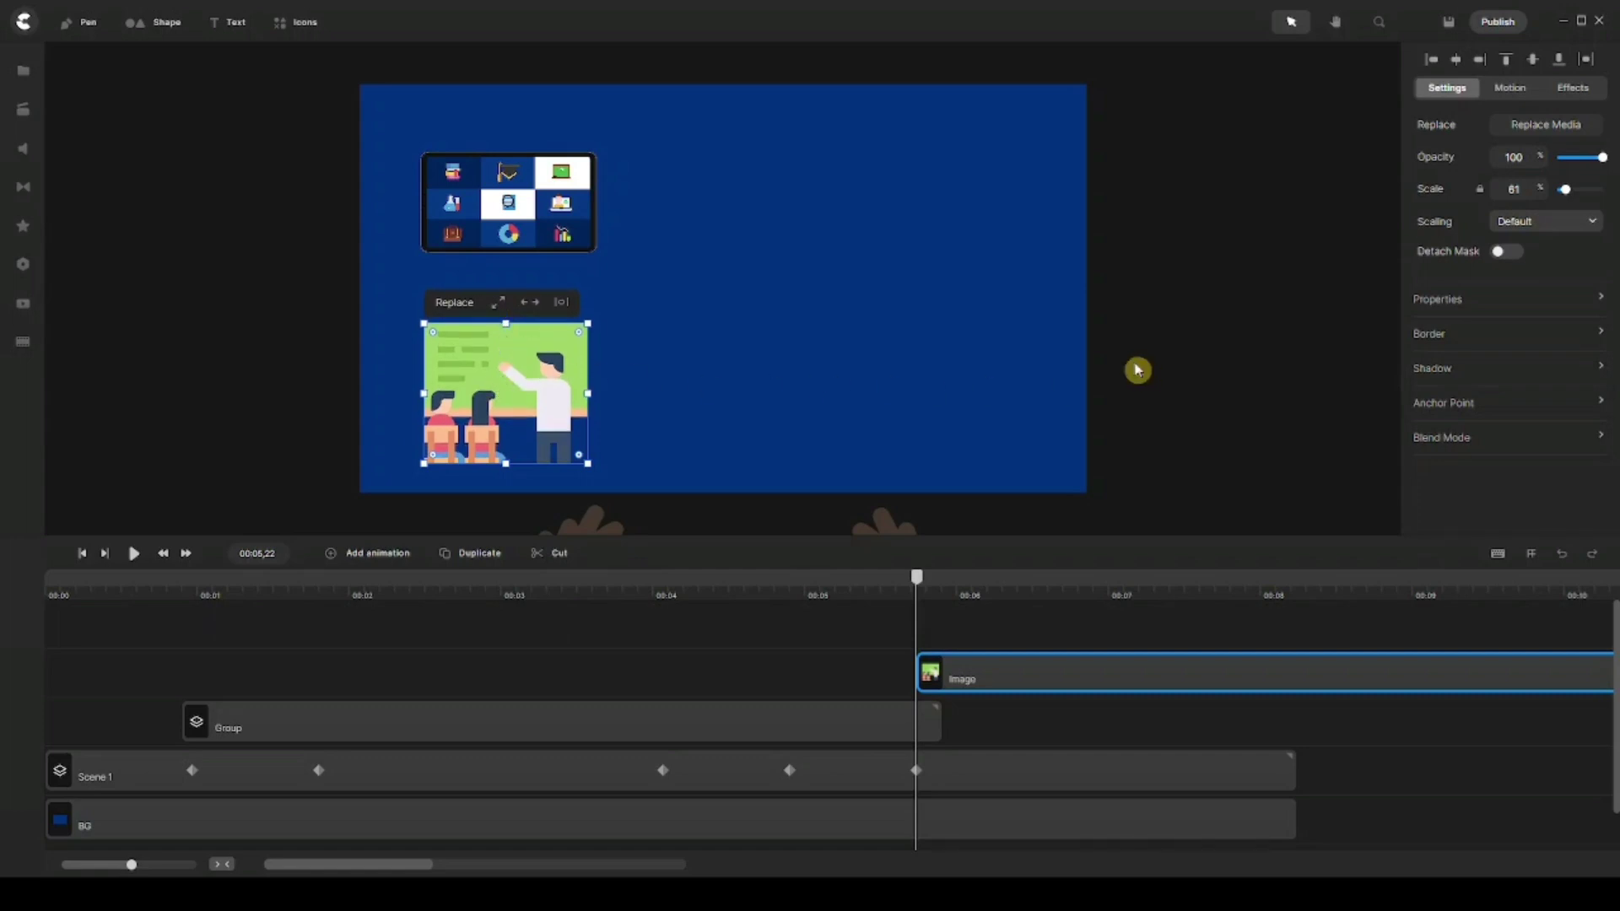
# Set the lesson image's anchor point to bottom centre and add a Scale animation with Back easing set to Out
pyautogui.click(1425, 406)
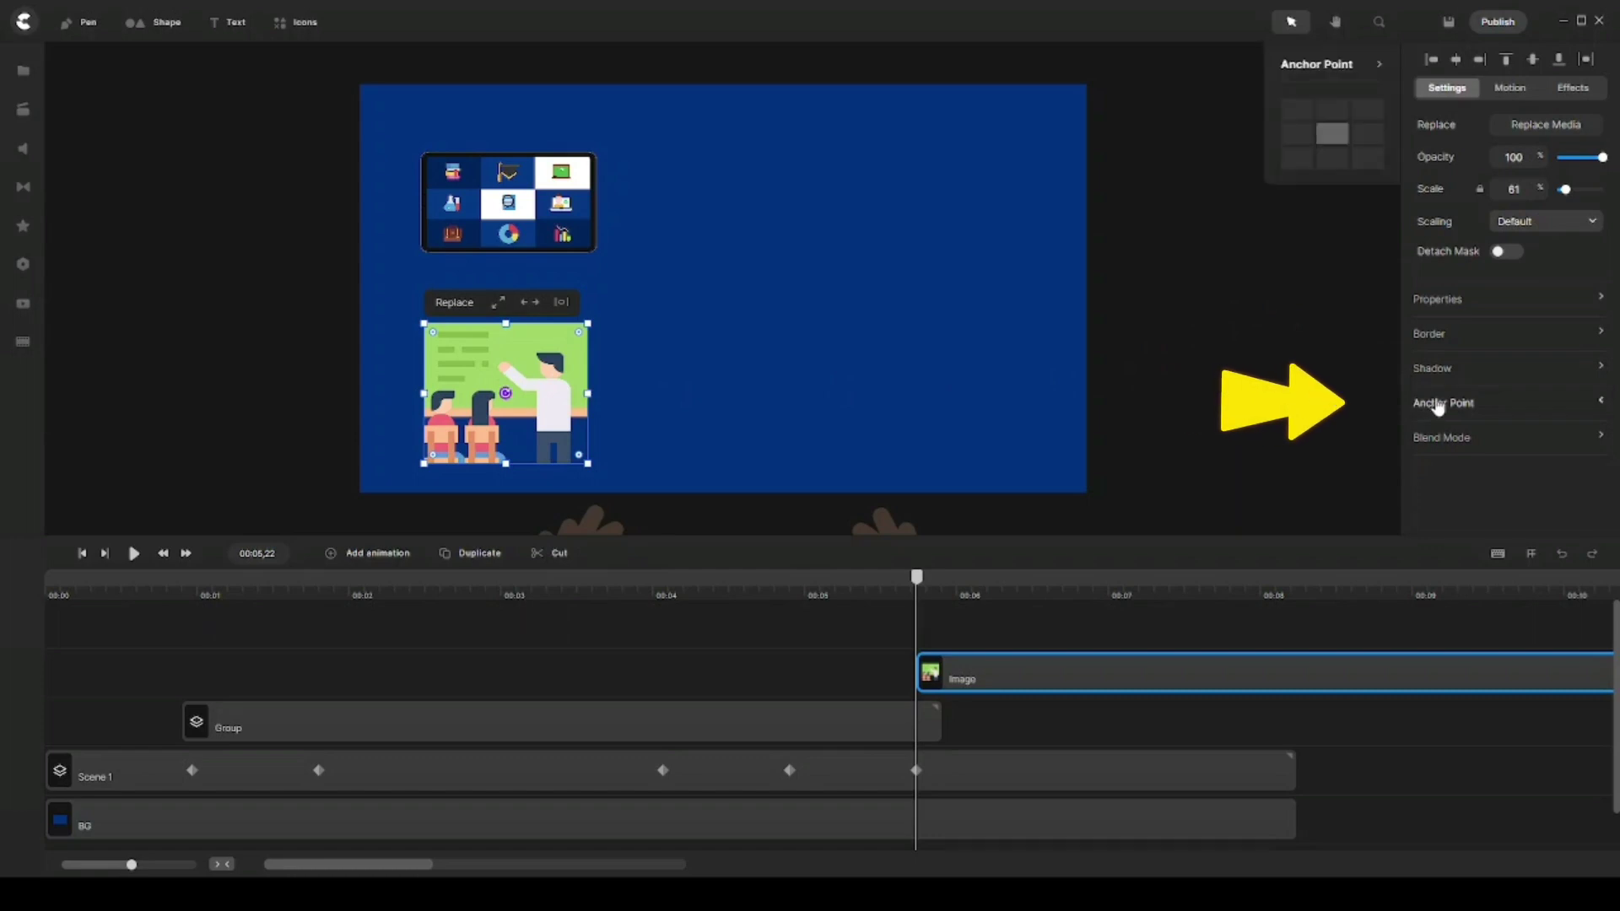
pyautogui.click(1337, 161)
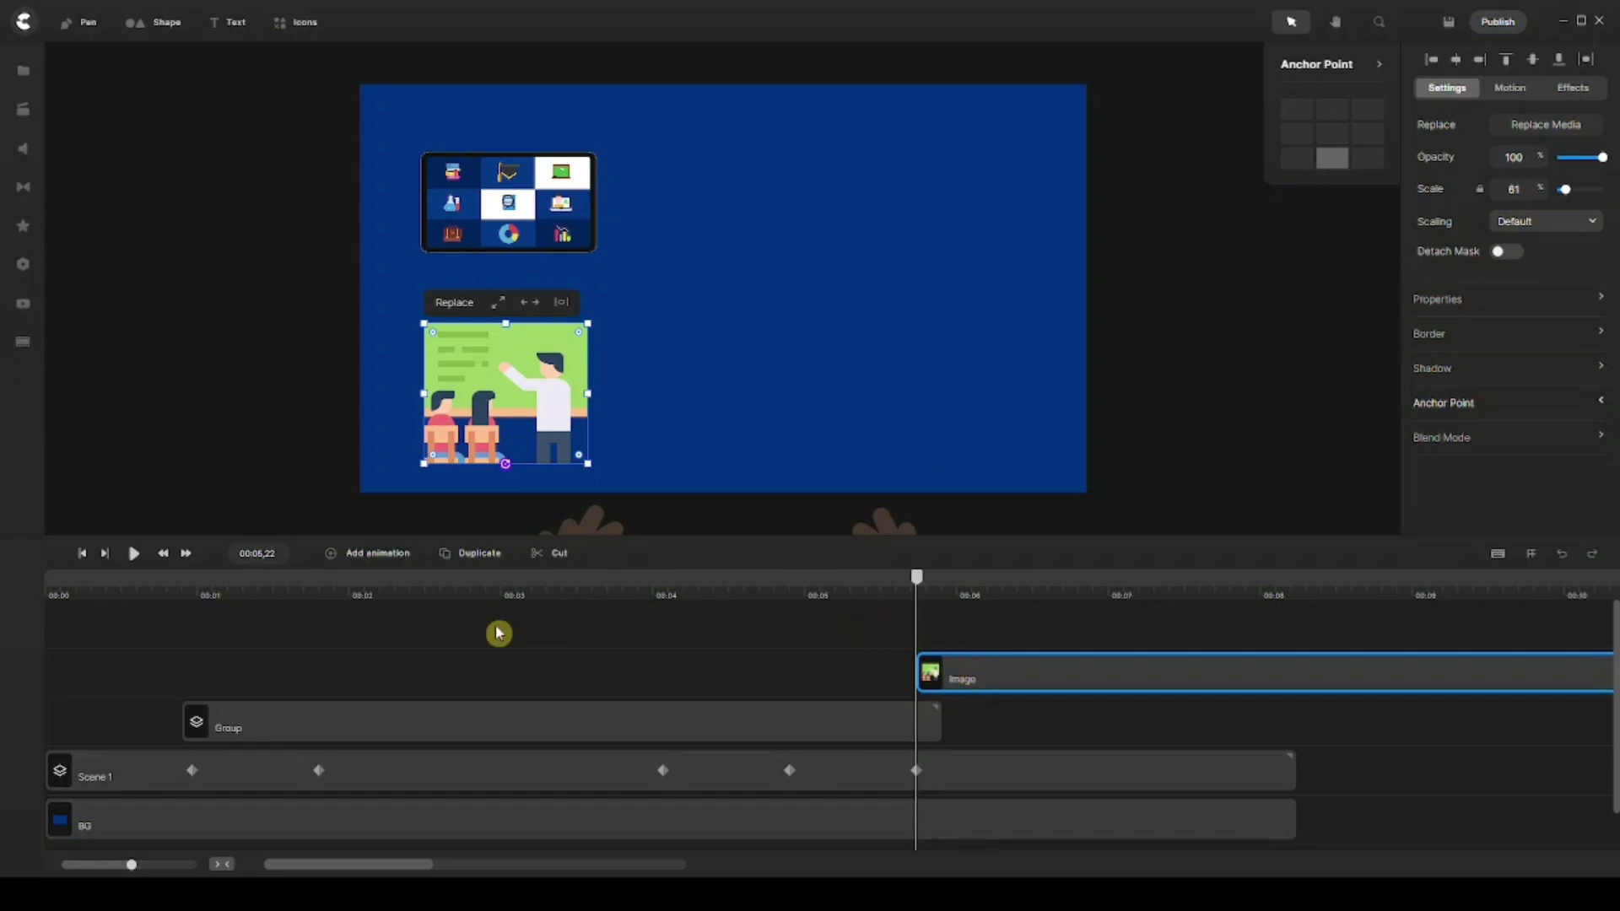
pyautogui.click(379, 563)
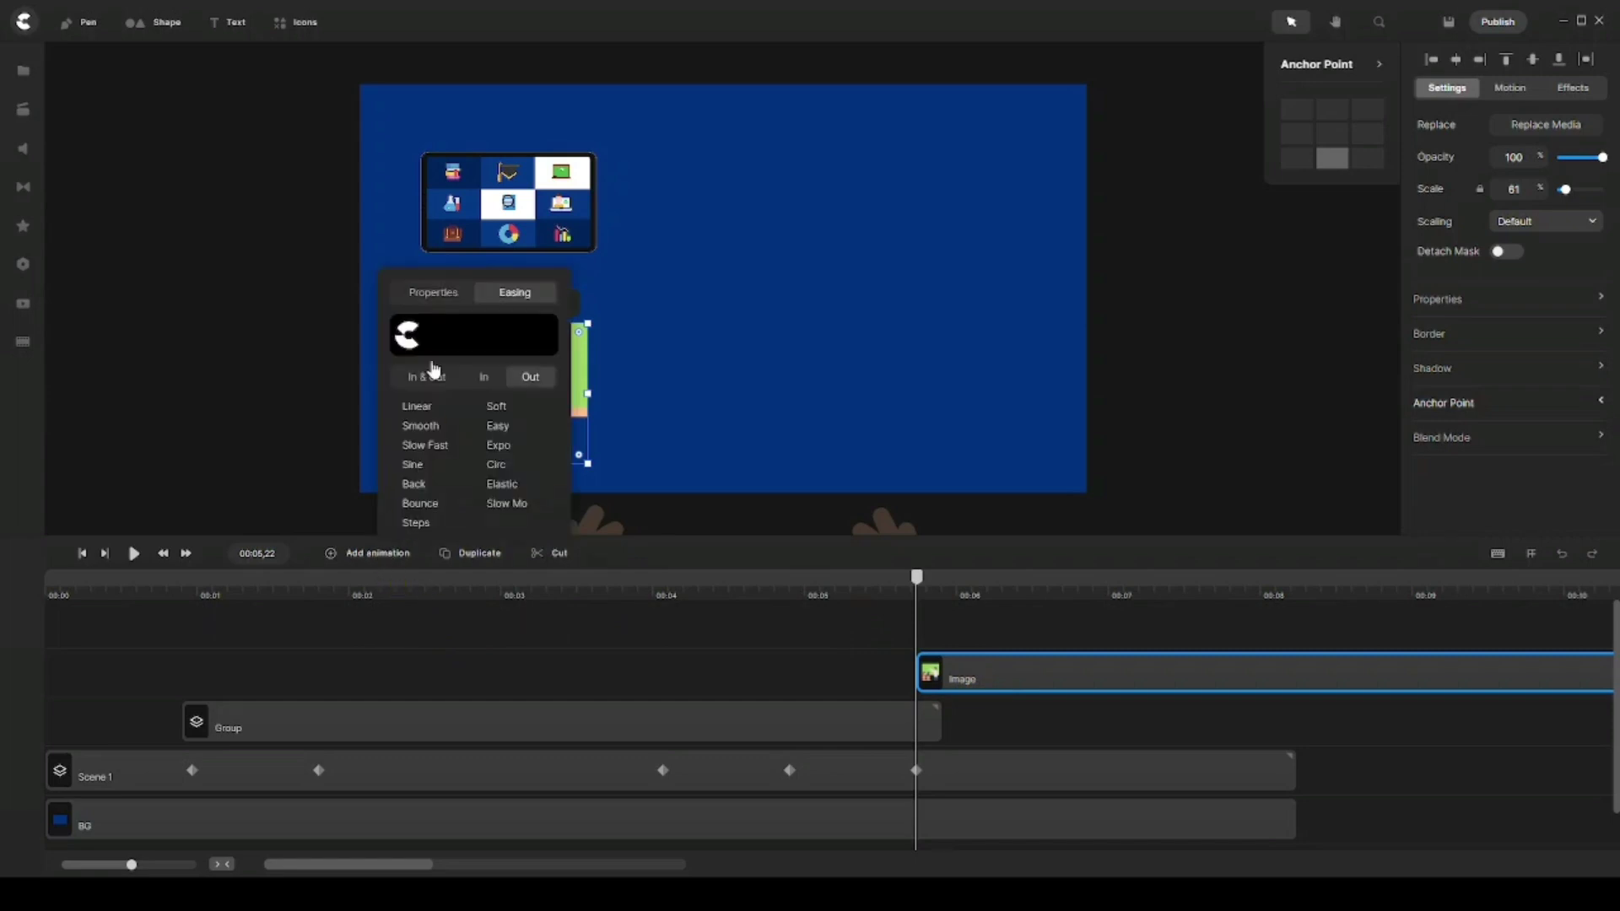
pyautogui.click(434, 291)
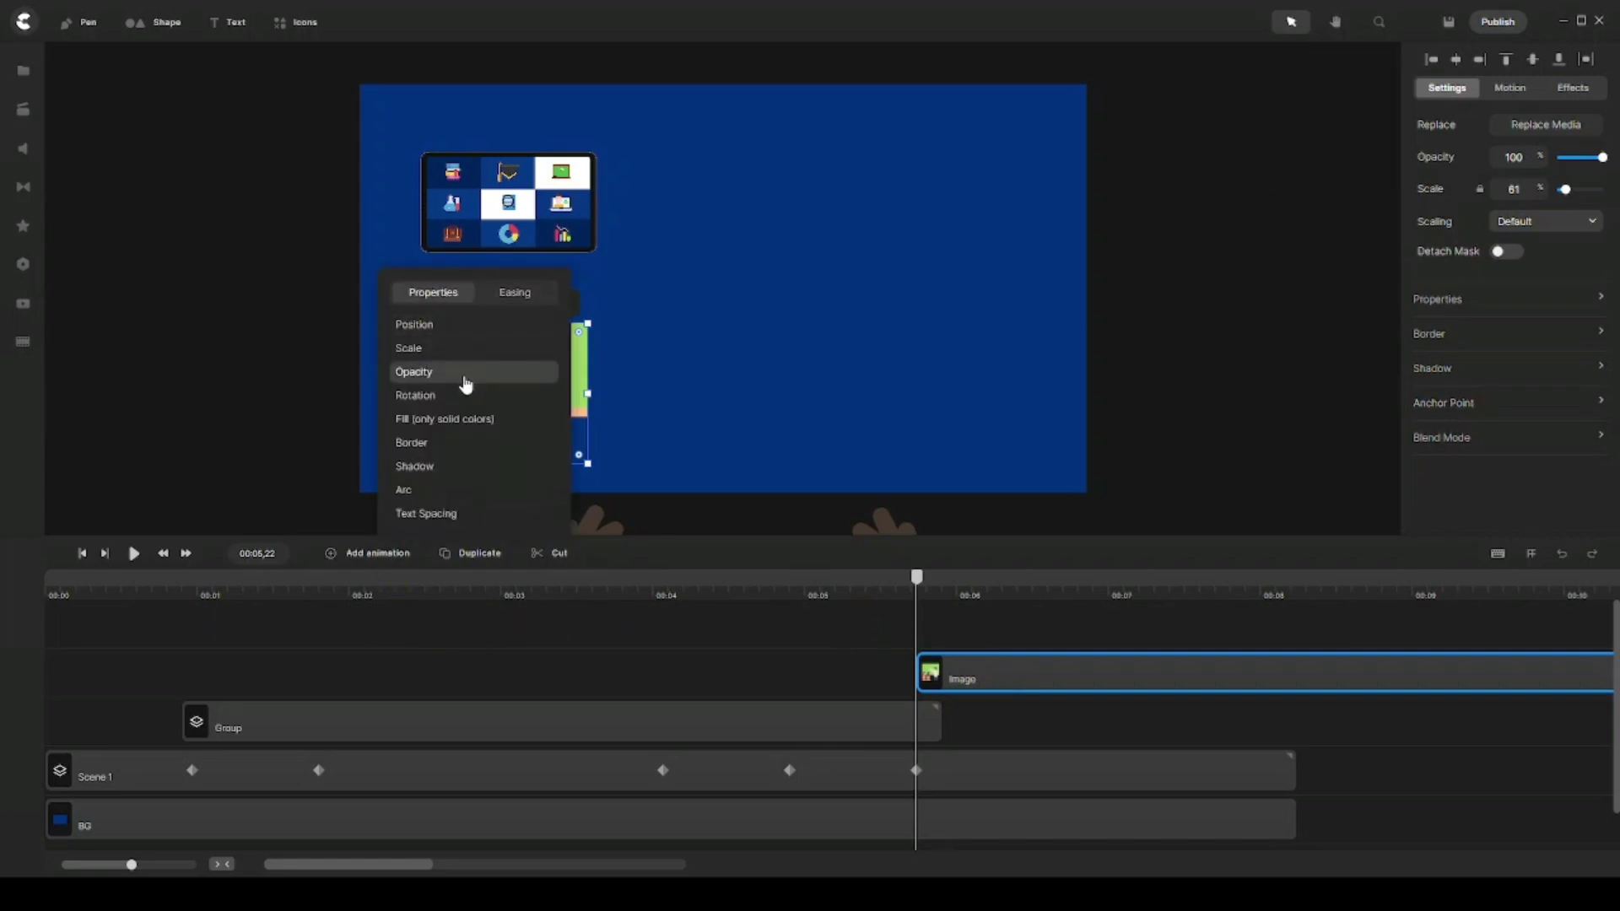
pyautogui.click(451, 348)
pyautogui.click(515, 294)
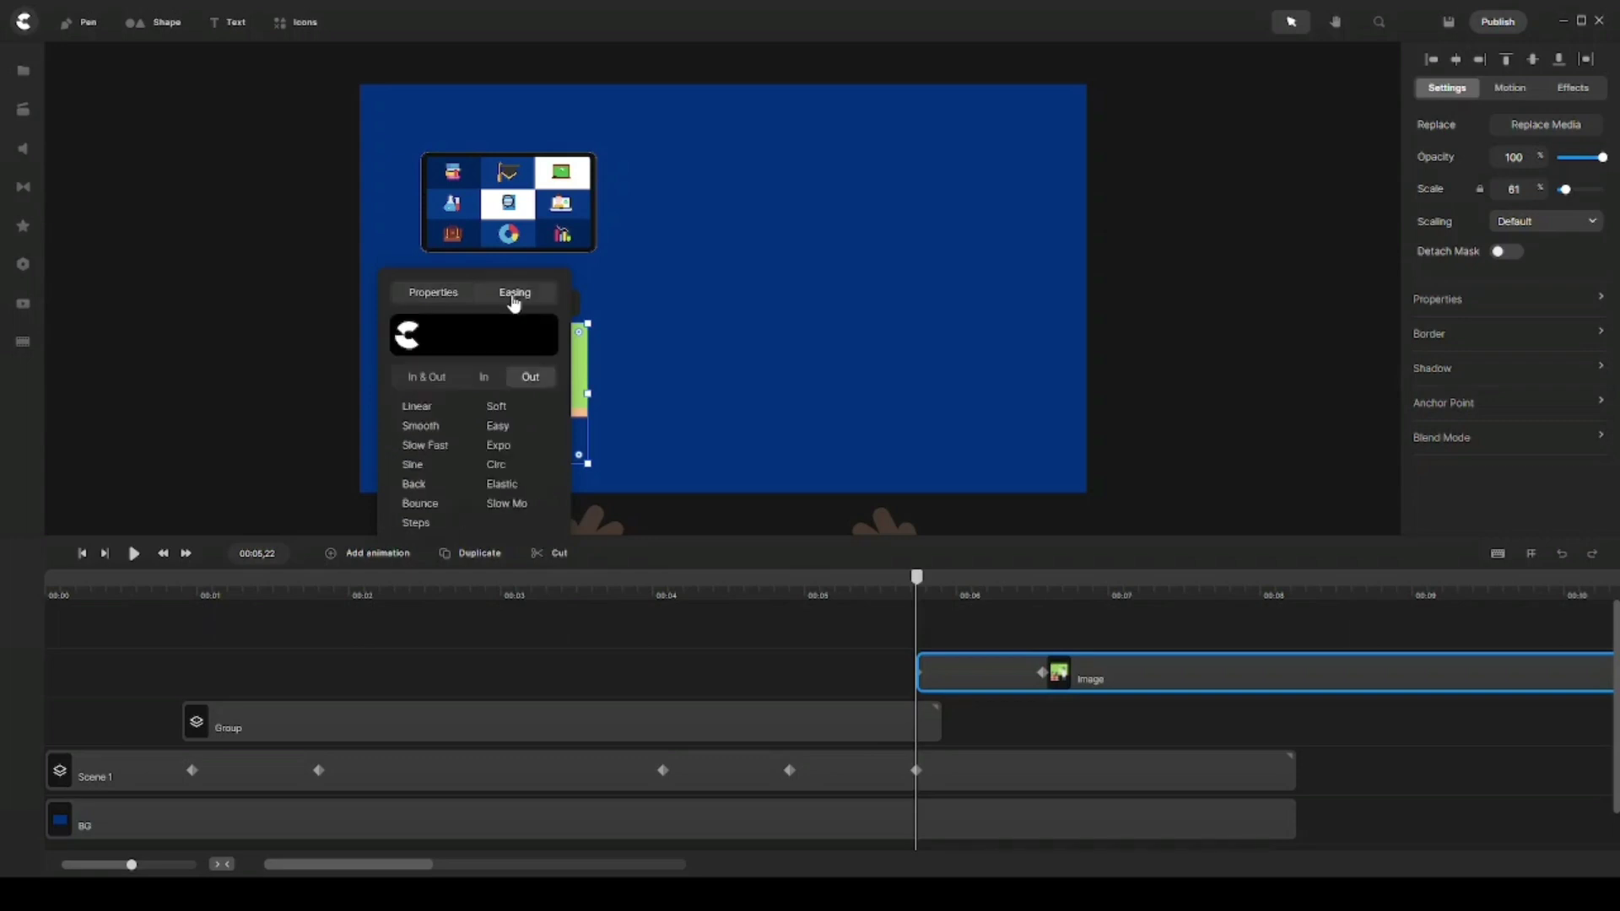
pyautogui.click(537, 373)
pyautogui.click(418, 486)
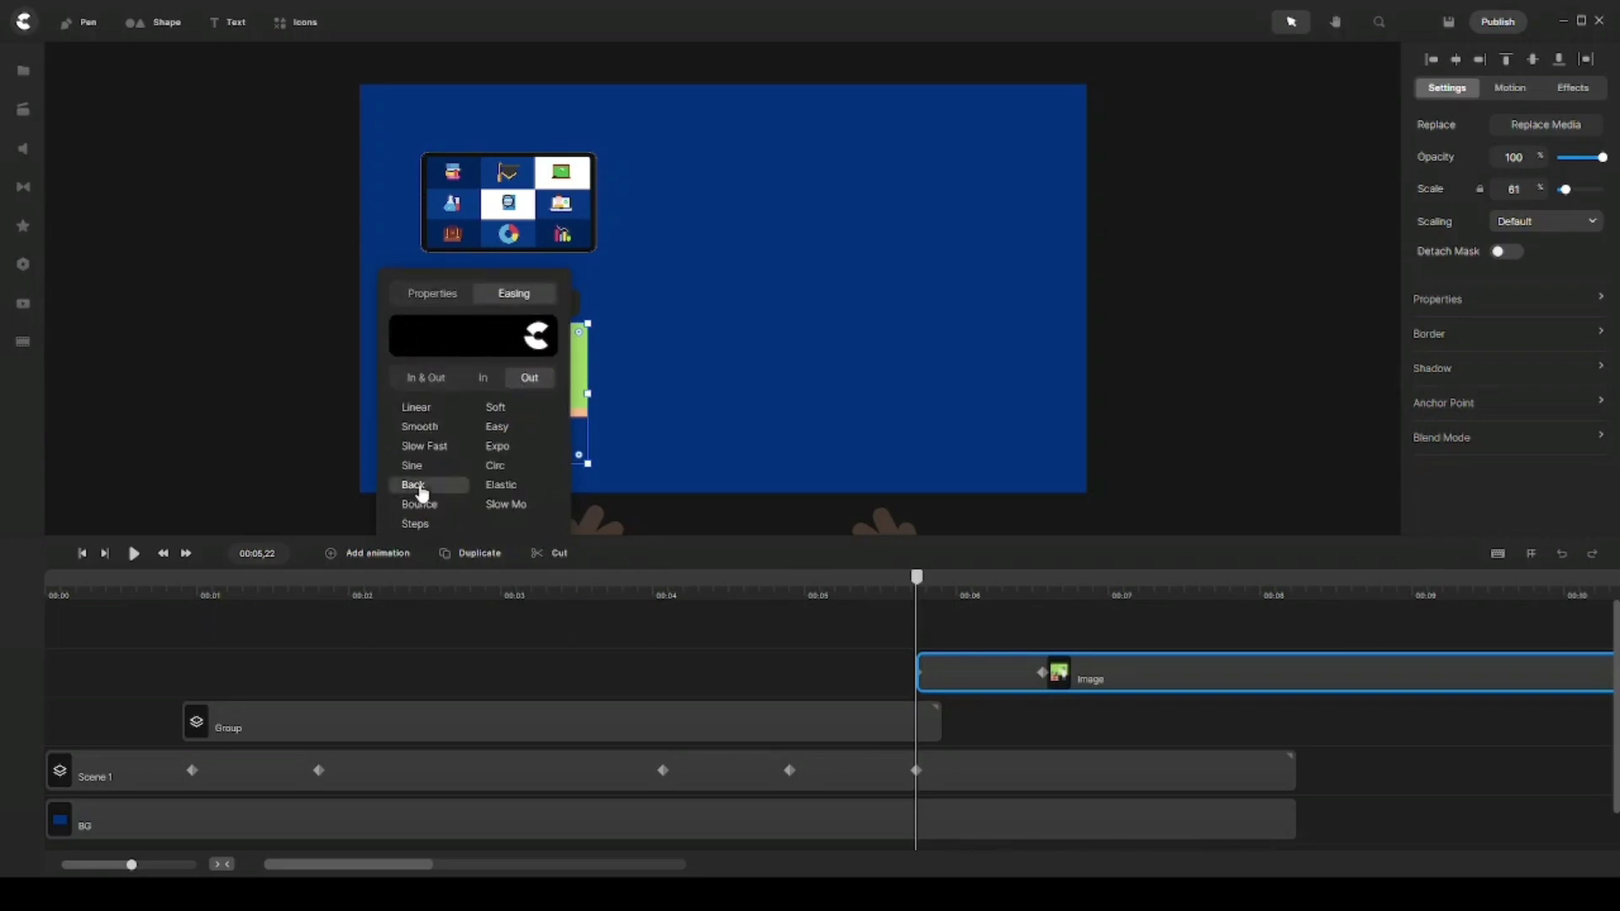
# Flatten the lesson image to its bottom edge at its first keyframe at 00:05,23 and scrub through the grow-up animation
pyautogui.click(965, 677)
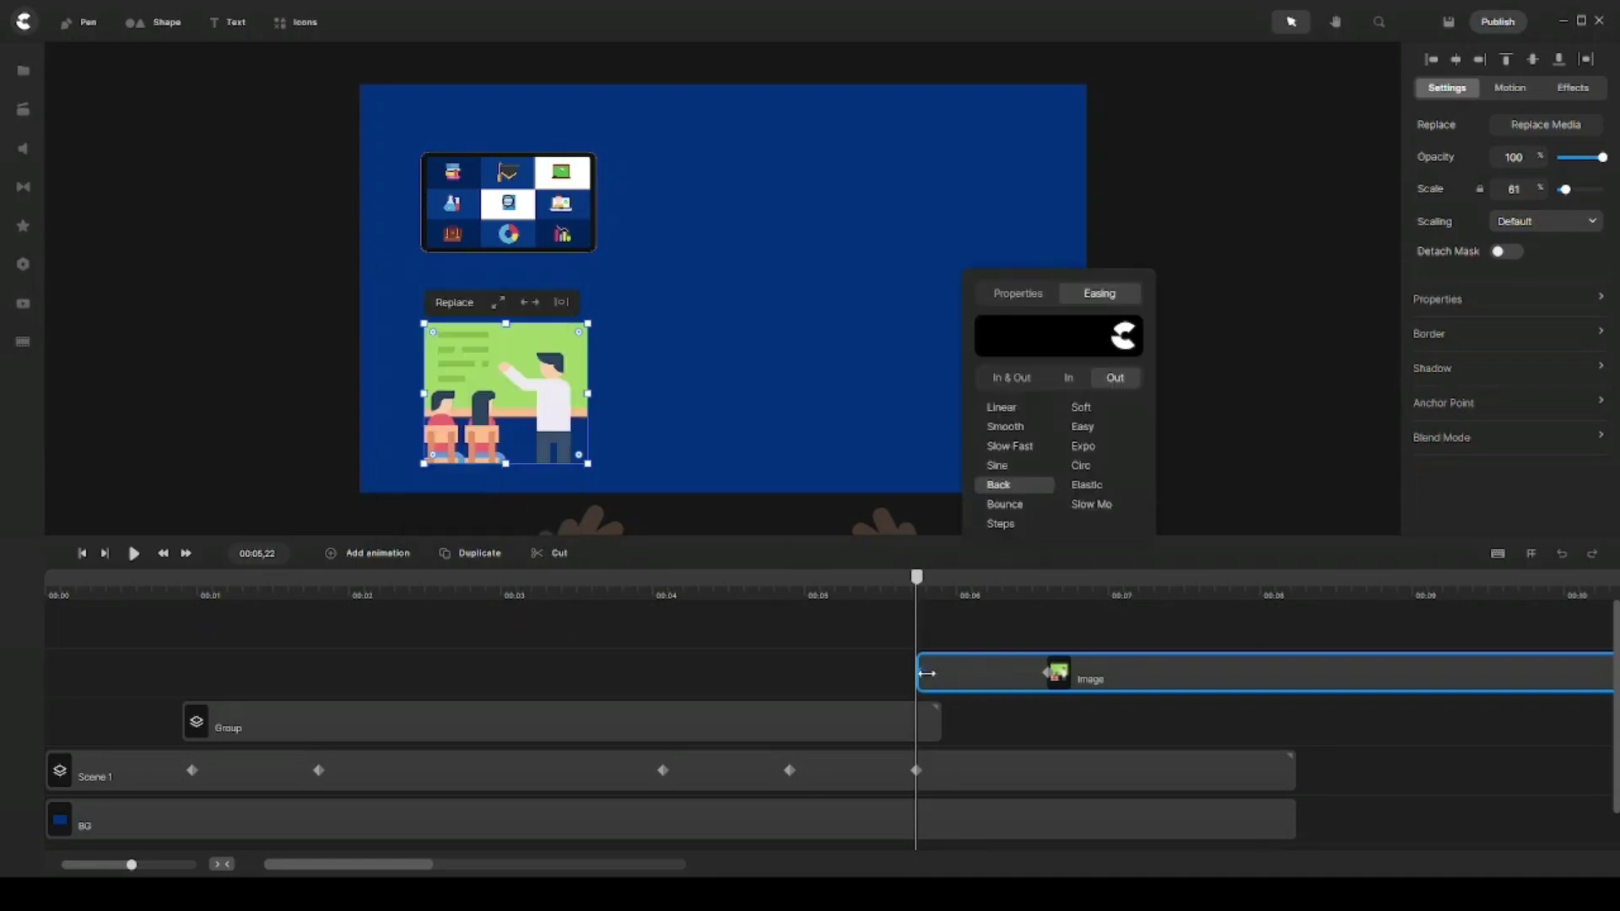
pyautogui.press('Right')
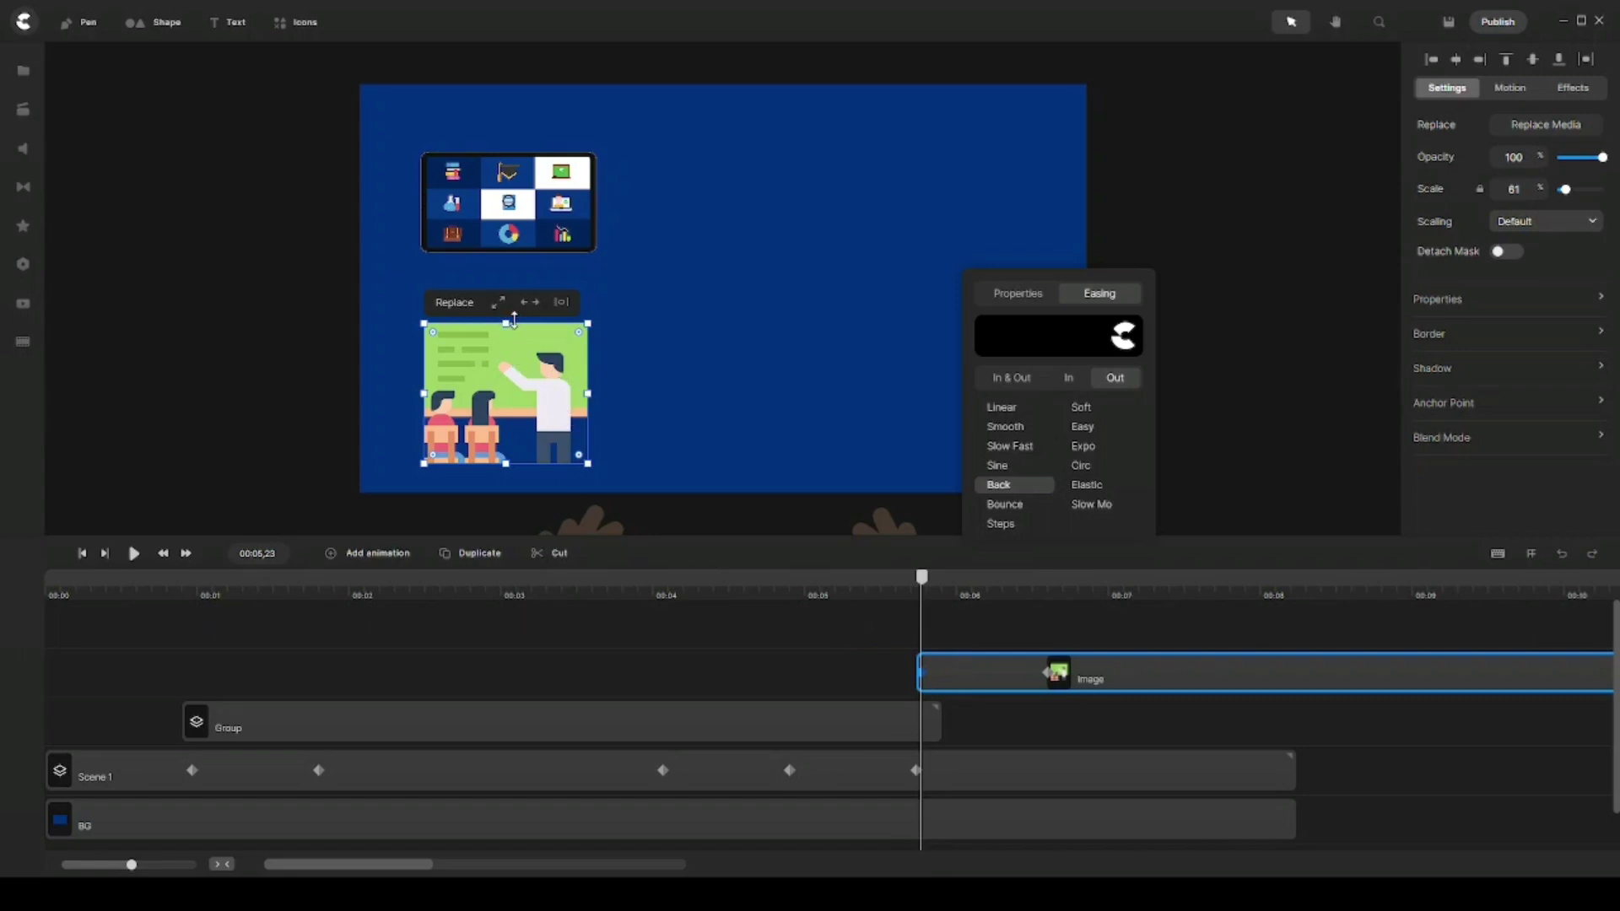
pyautogui.moveTo(506, 323); pyautogui.dragTo(506, 466)
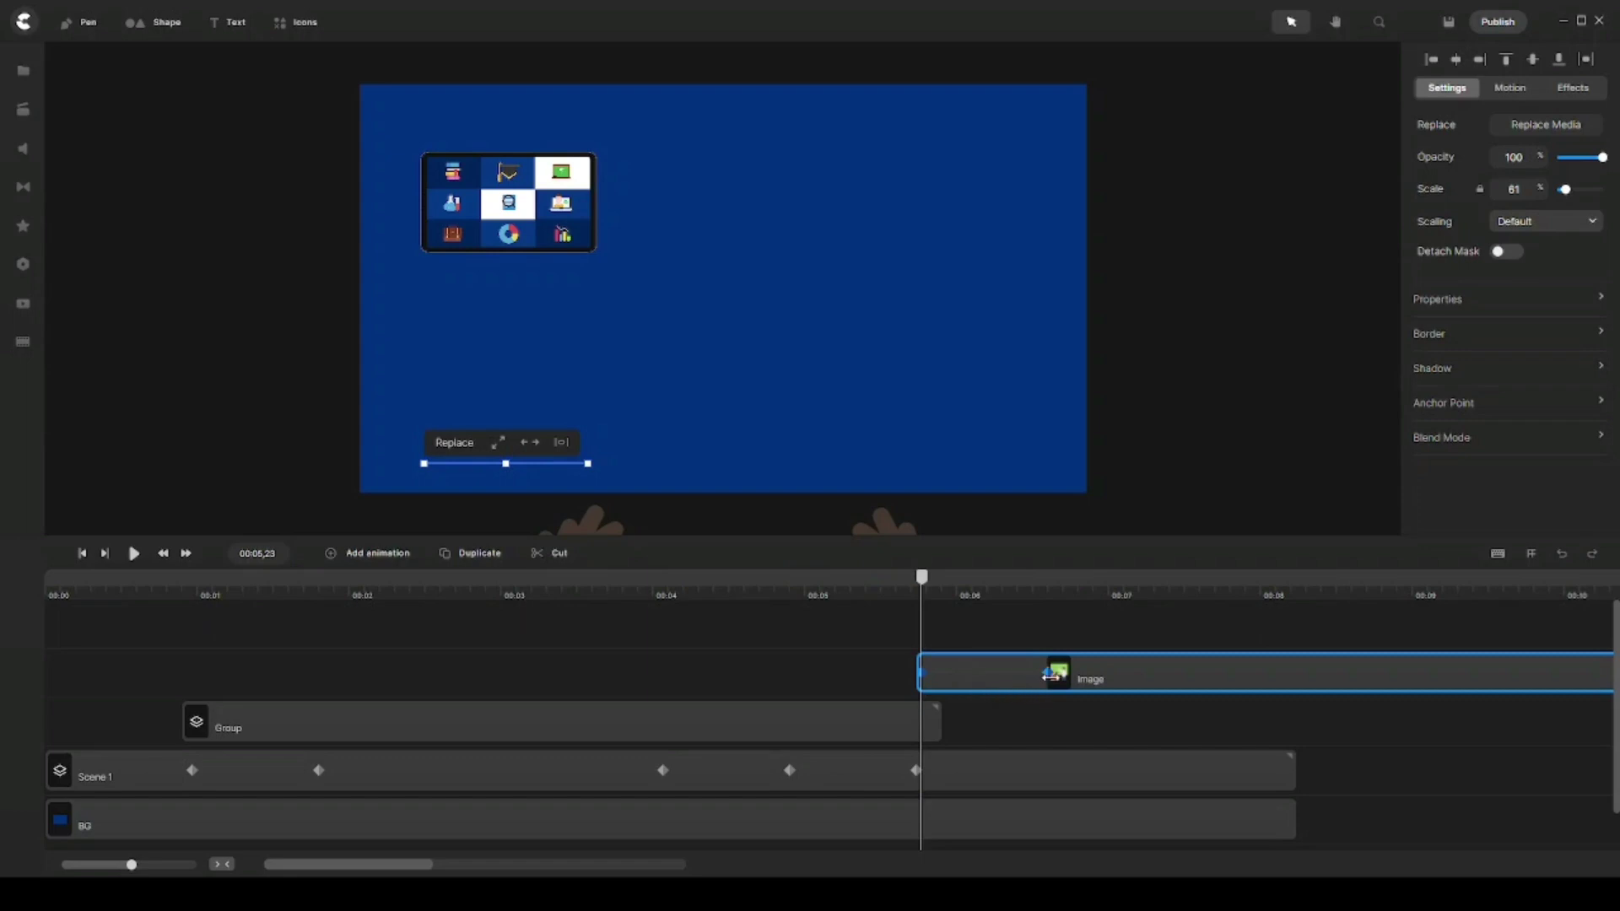
pyautogui.click(1049, 675)
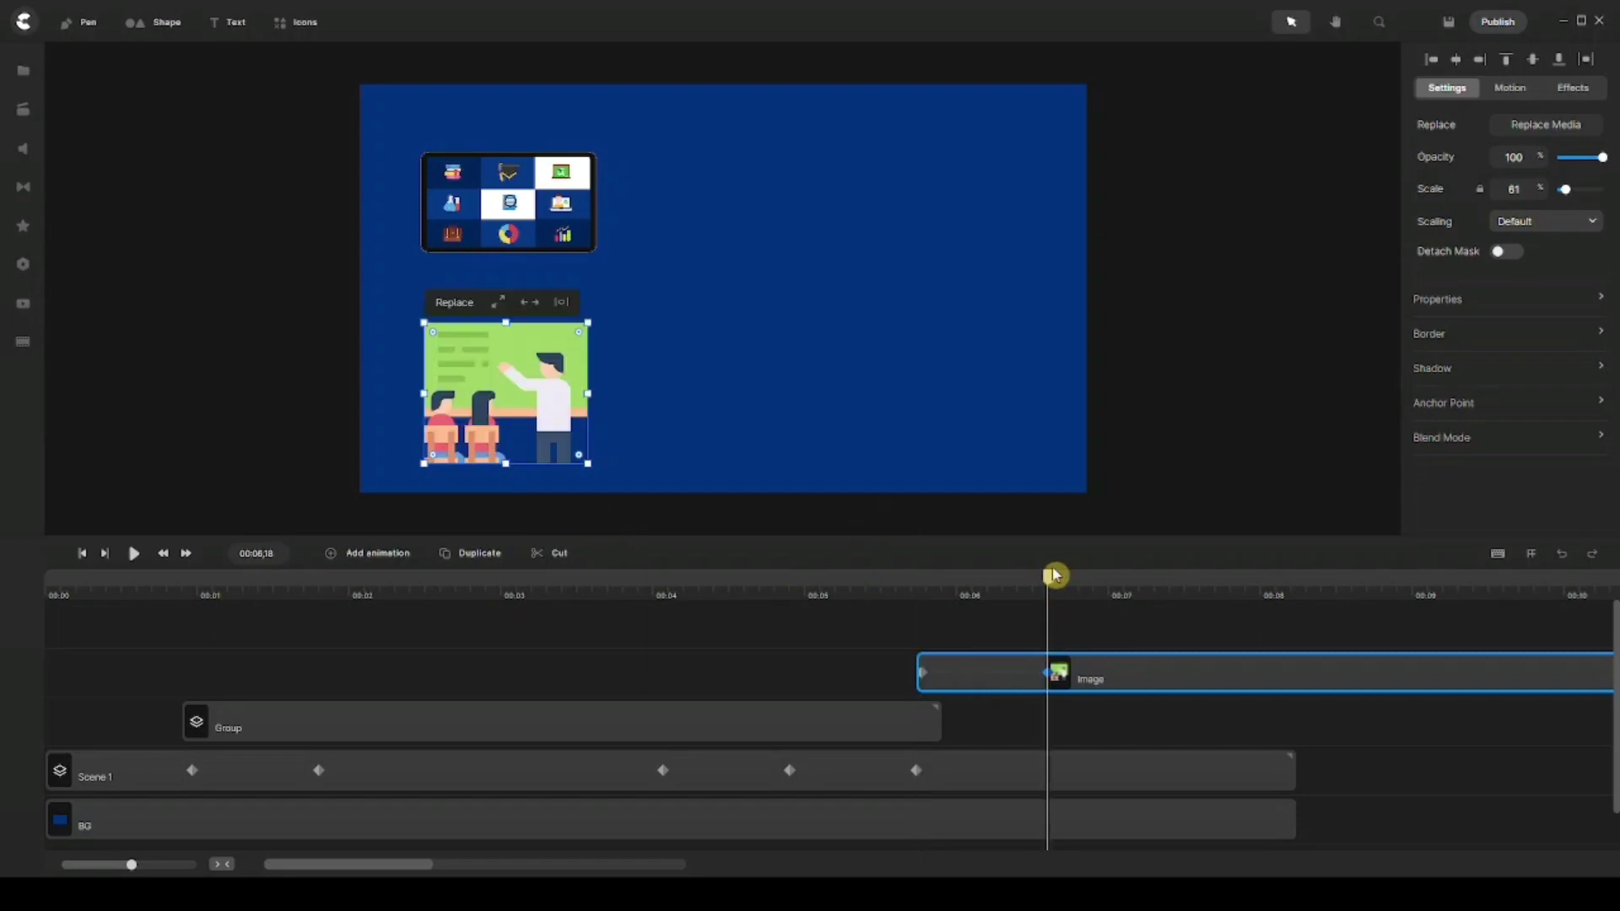
pyautogui.moveTo(1050, 579); pyautogui.dragTo(925, 601)
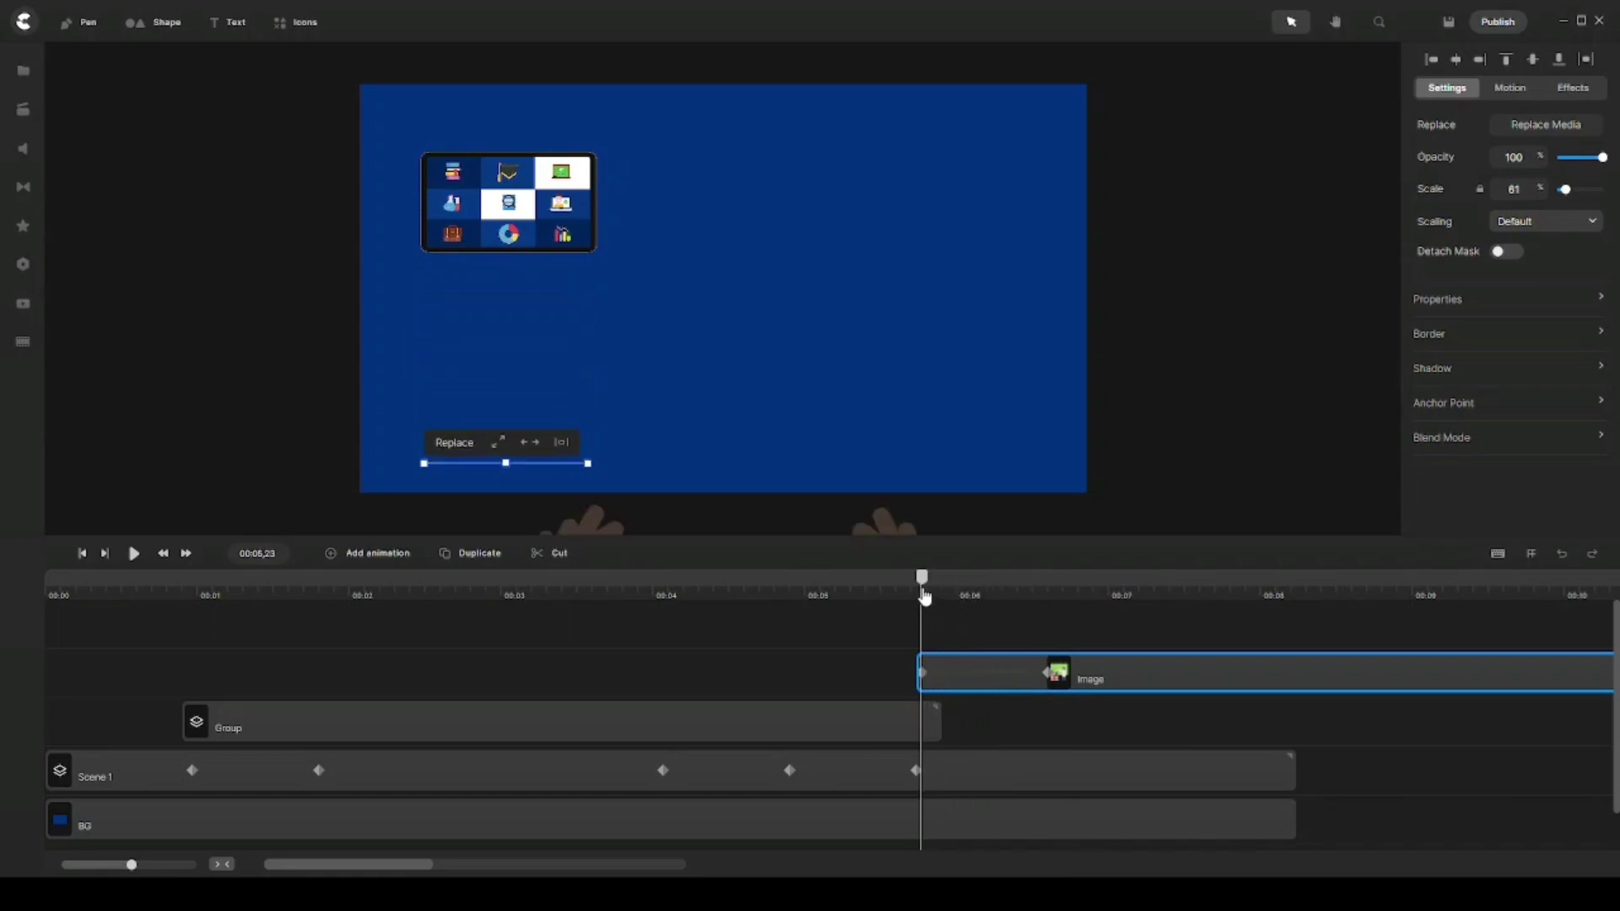
pyautogui.moveTo(924, 596); pyautogui.dragTo(1060, 579)
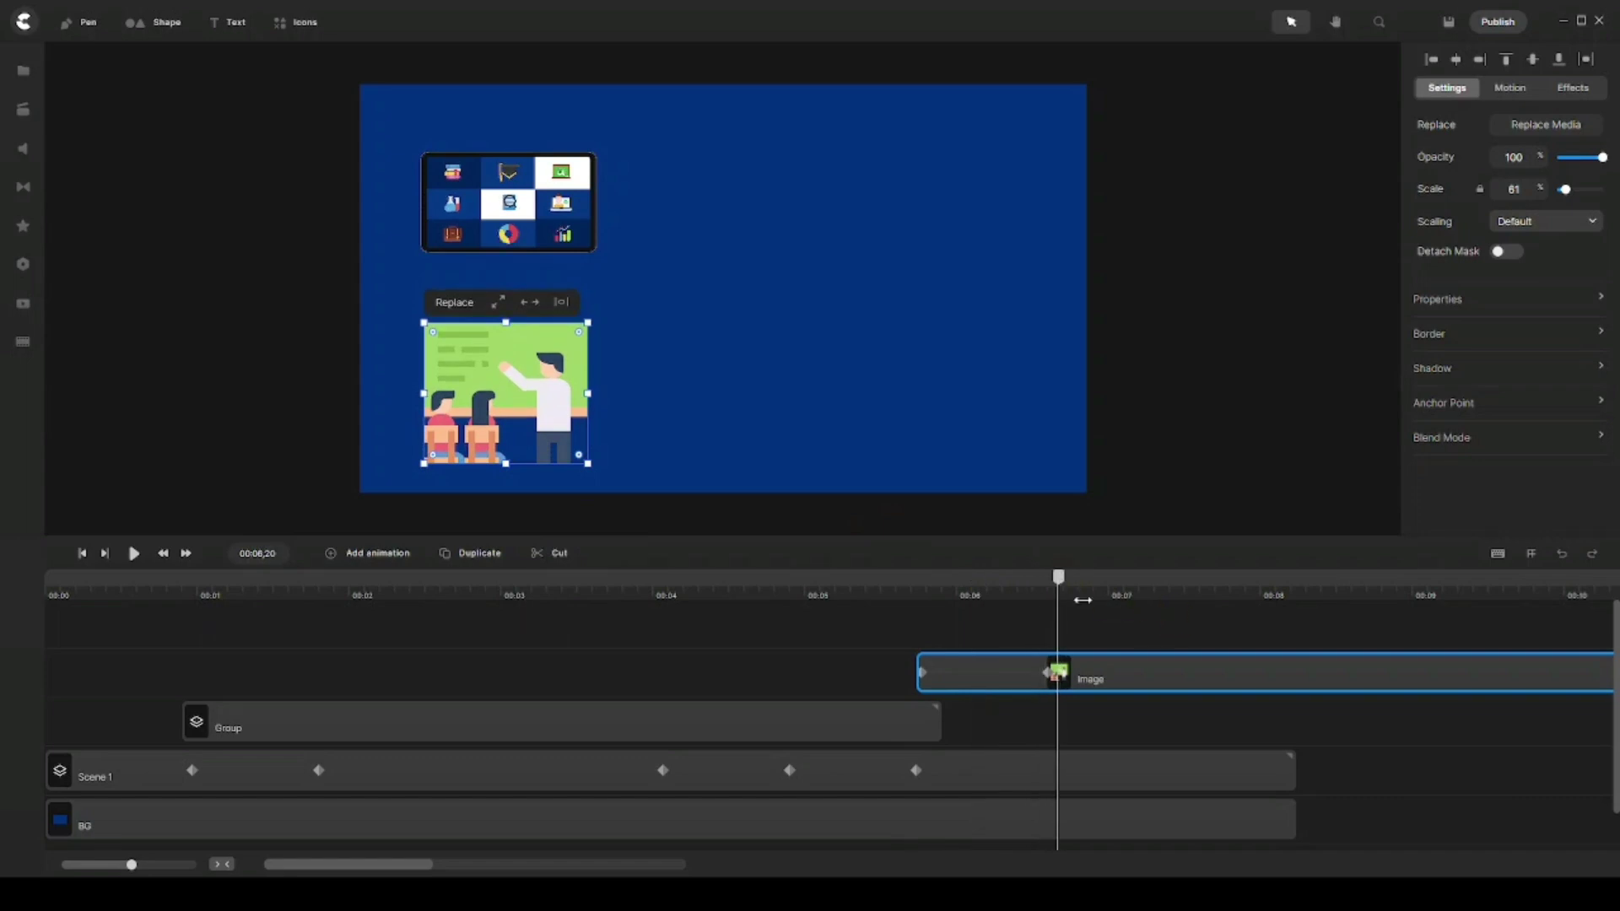
# Trim the lesson image's layer so it ends together with Scene 1, just after 00:08, and deselect it
pyautogui.moveTo(920, 593); pyautogui.dragTo(885, 601)
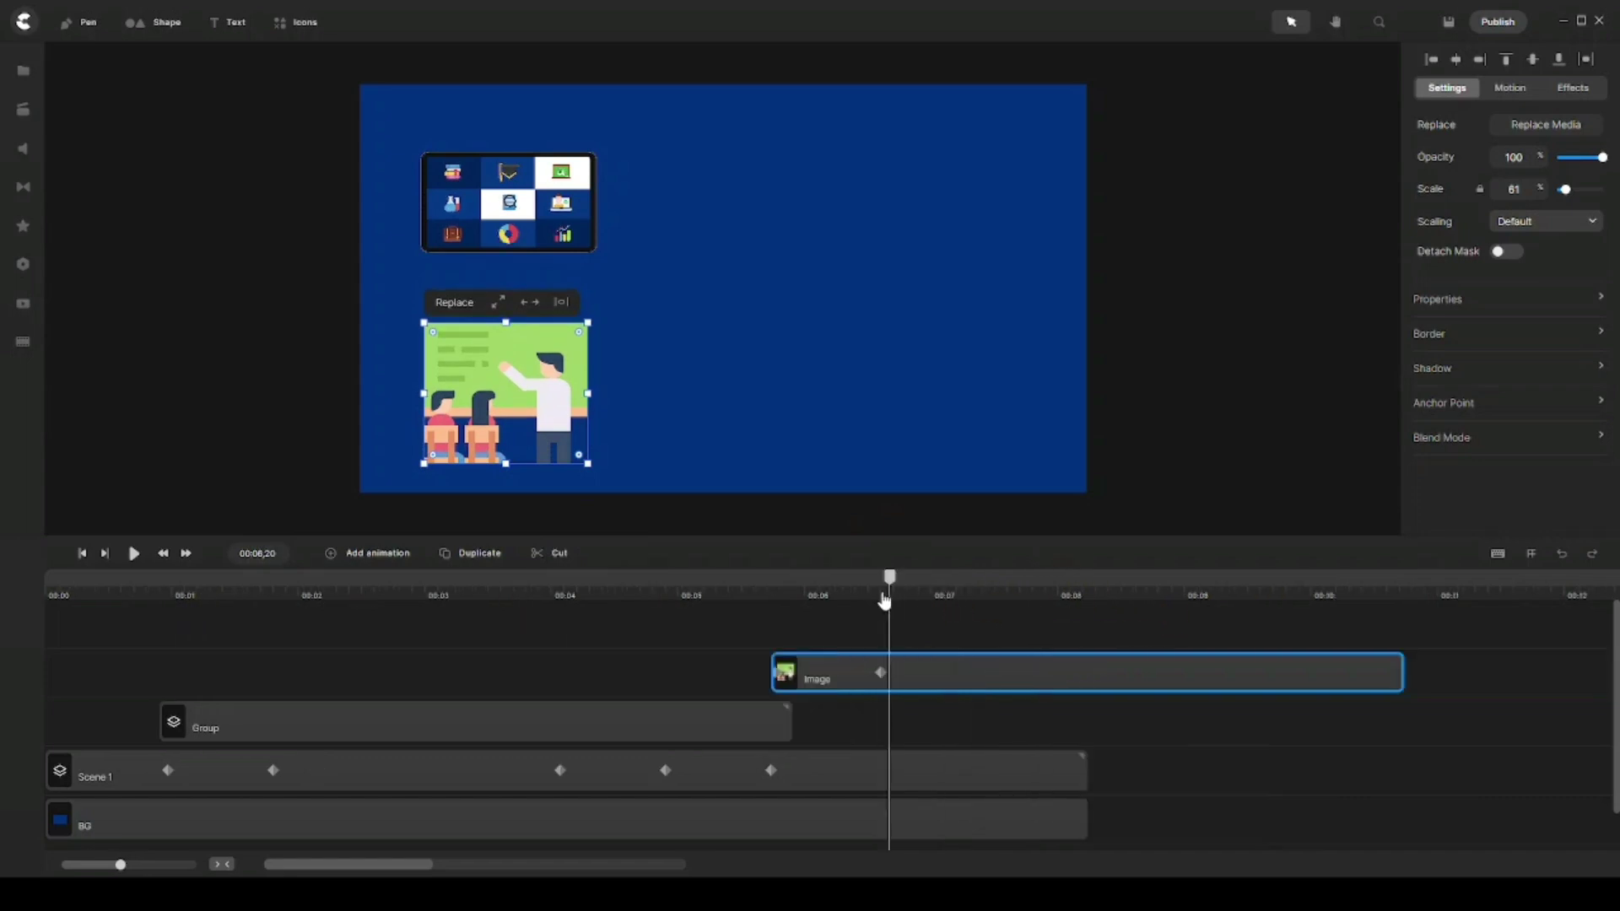
pyautogui.scroll(-1, 884, 601)
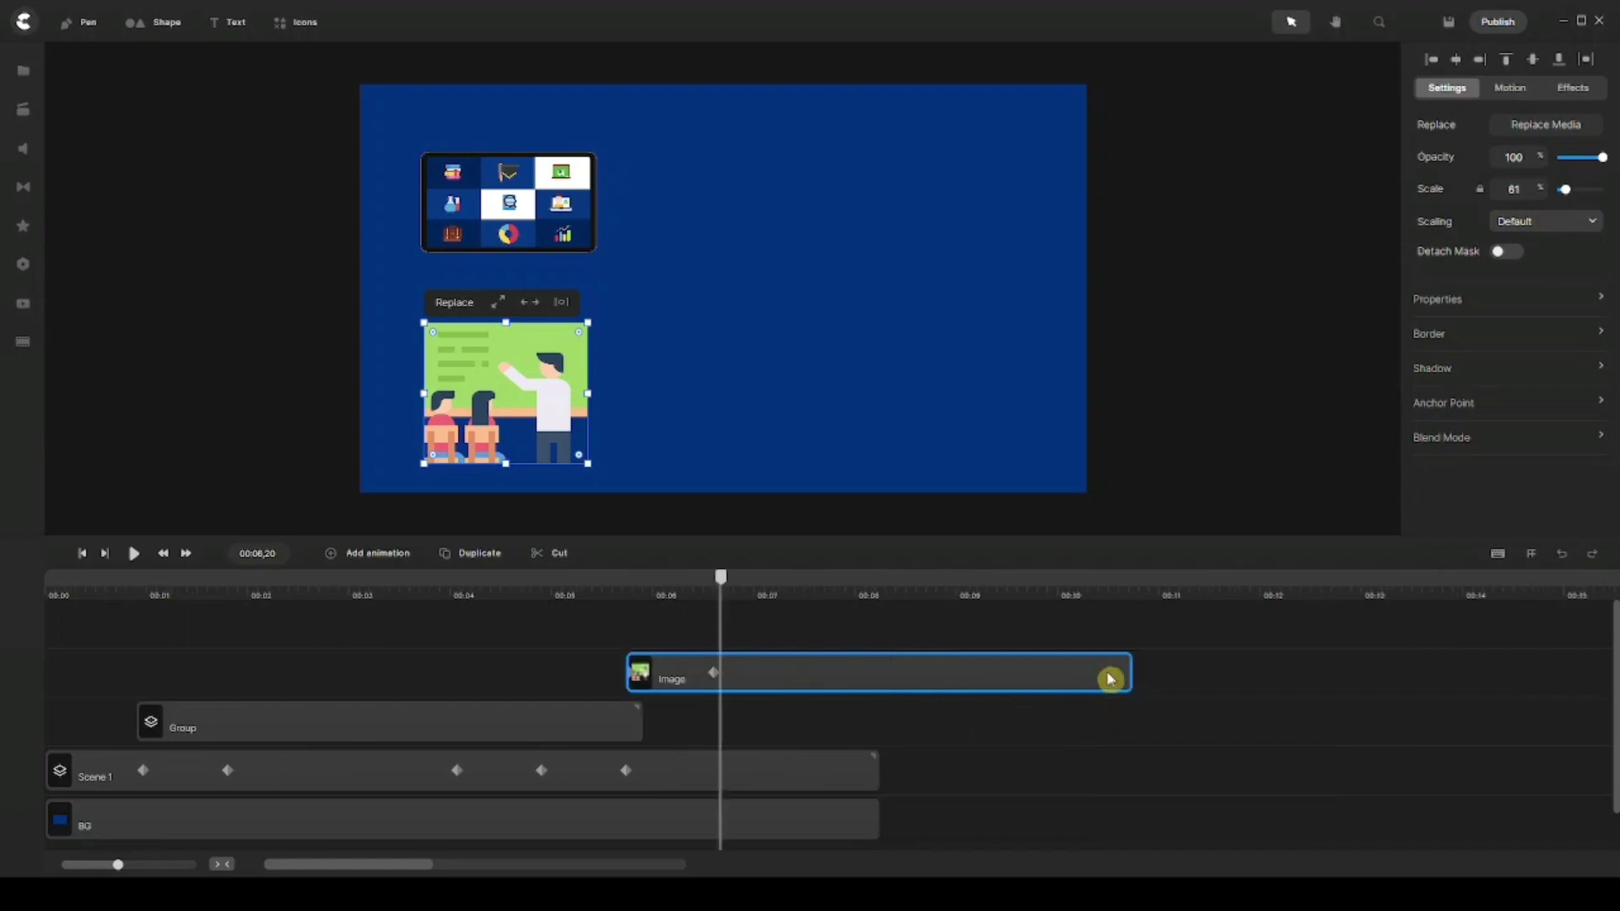
pyautogui.moveTo(1108, 669); pyautogui.dragTo(876, 673)
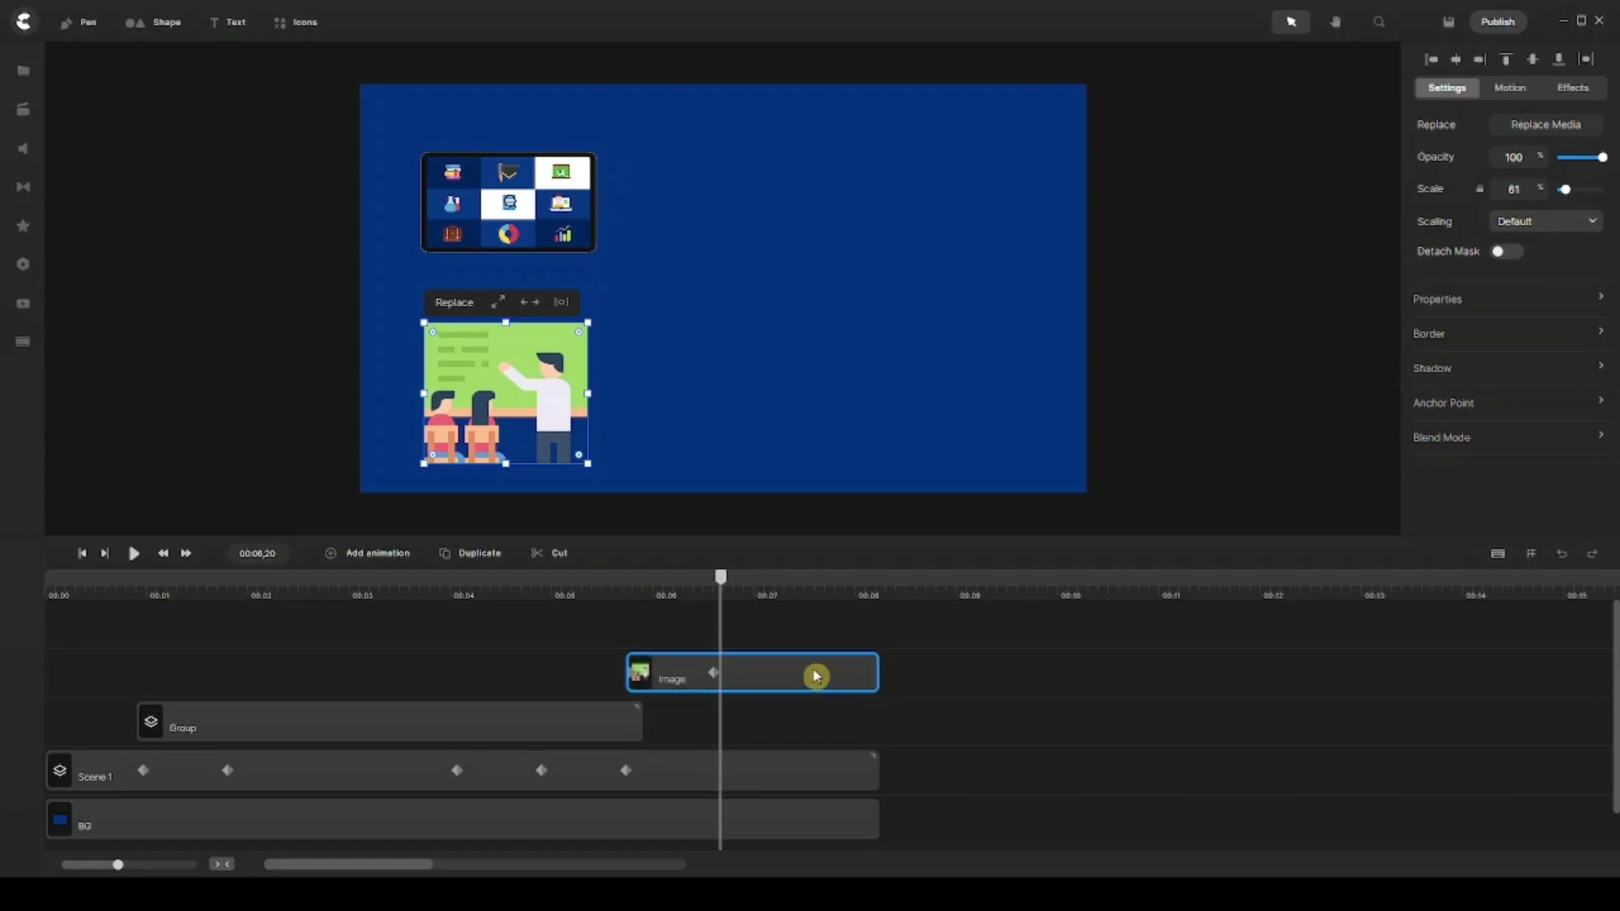
pyautogui.click(993, 650)
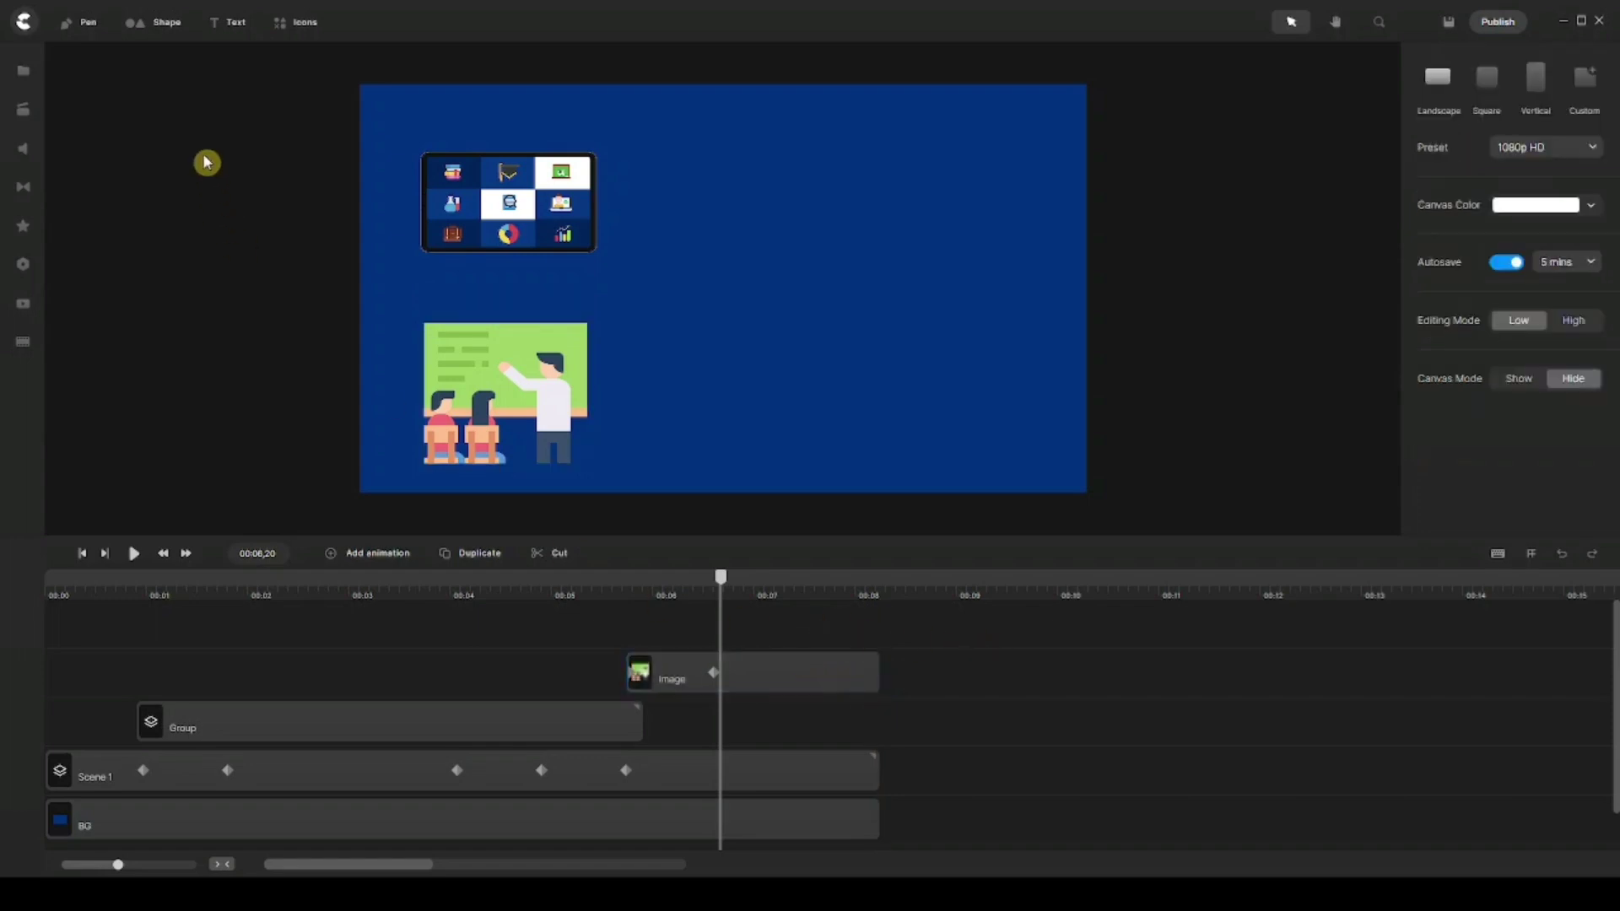
# Add a text element at 00:06,20 and set its fill color to white (ffffff)
pyautogui.click(237, 28)
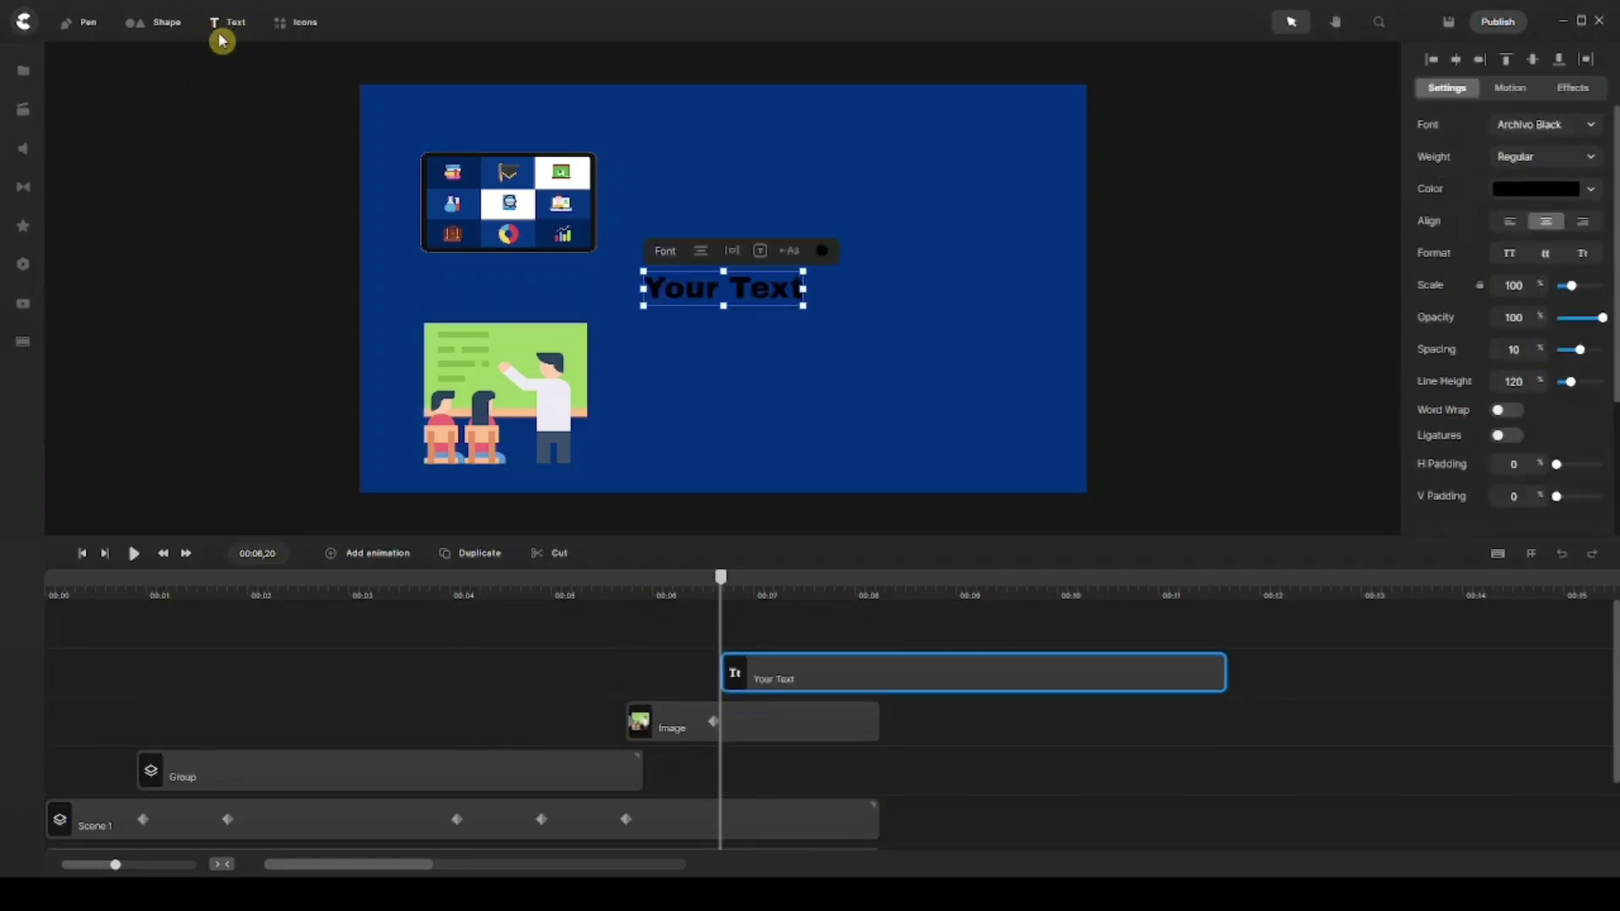
pyautogui.click(822, 251)
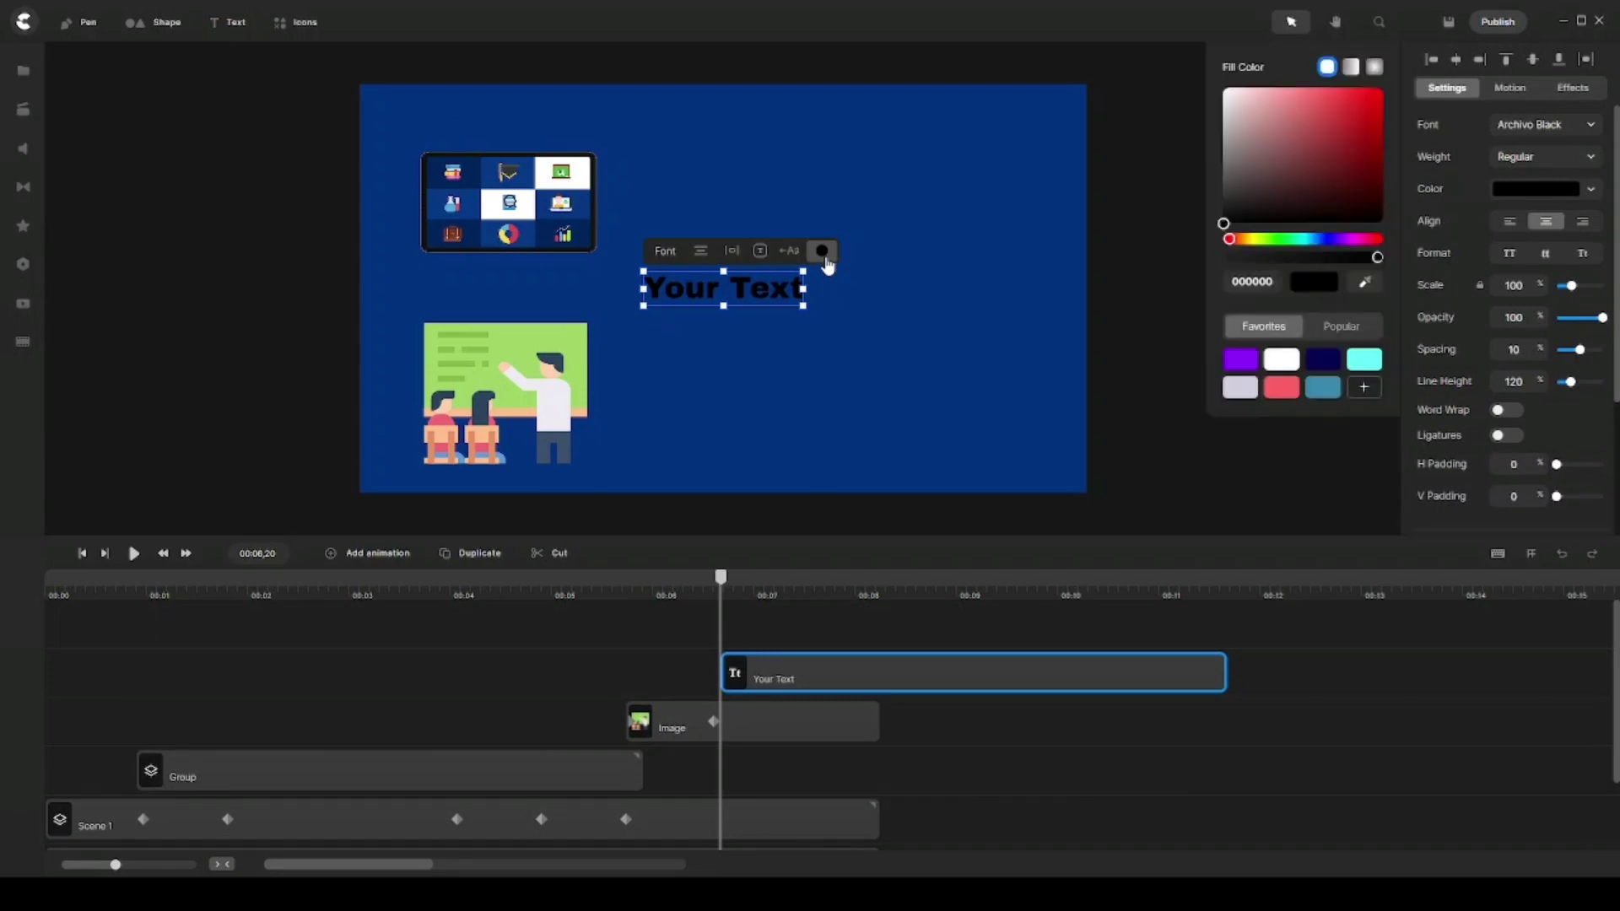
pyautogui.moveTo(1248, 135); pyautogui.dragTo(1215, 76)
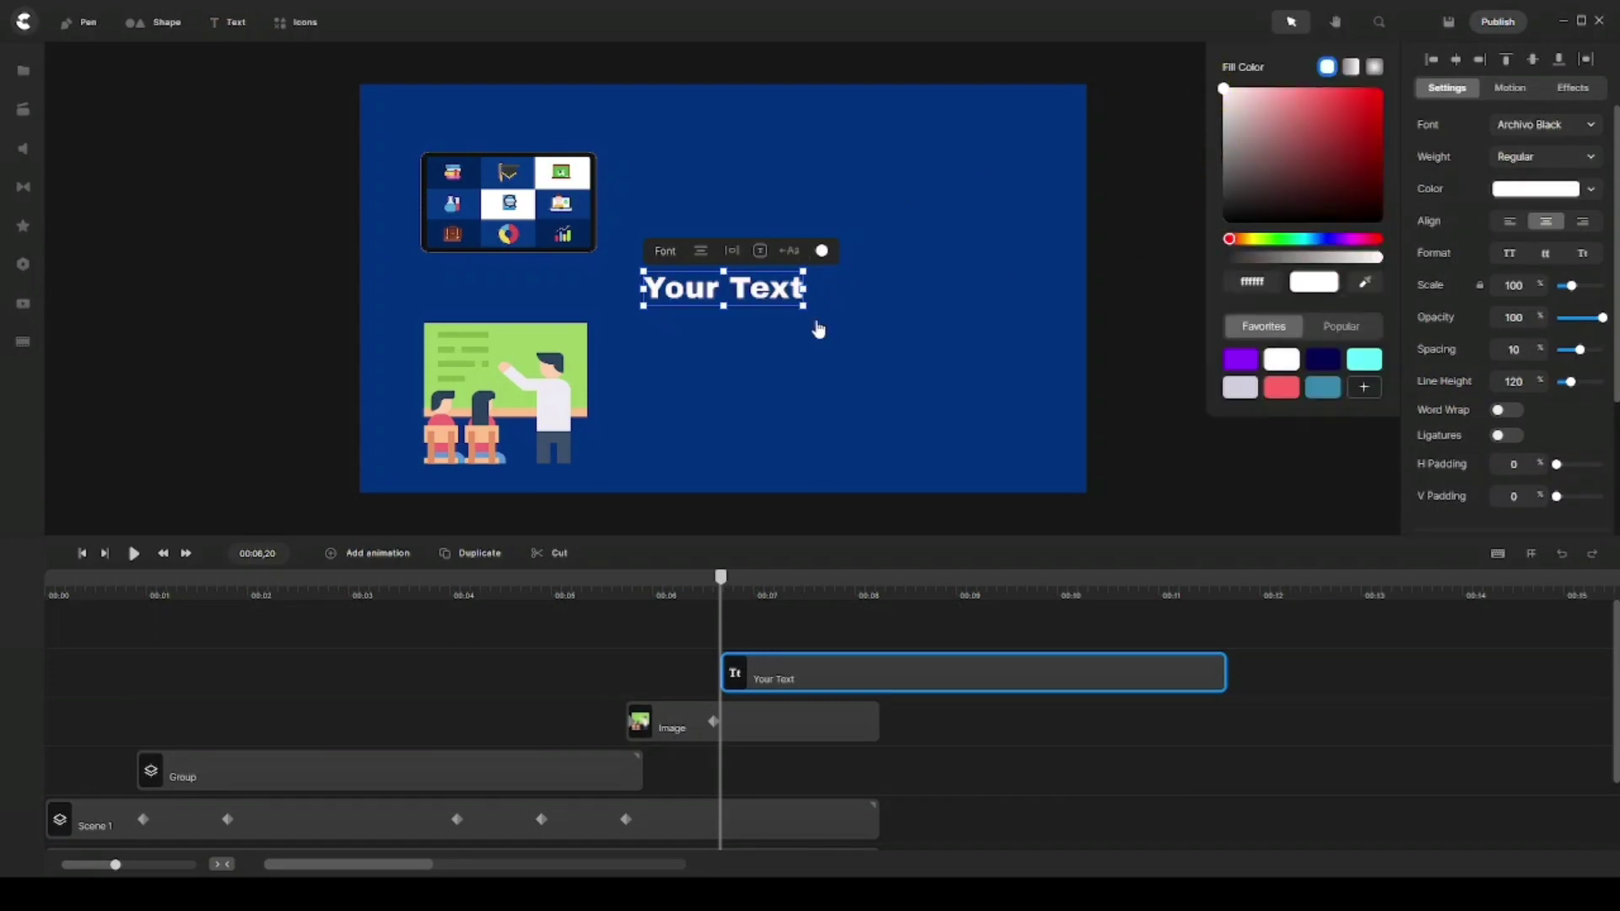
# Replace the placeholder text with "Hello Creators ;)"
pyautogui.doubleClick(772, 293)
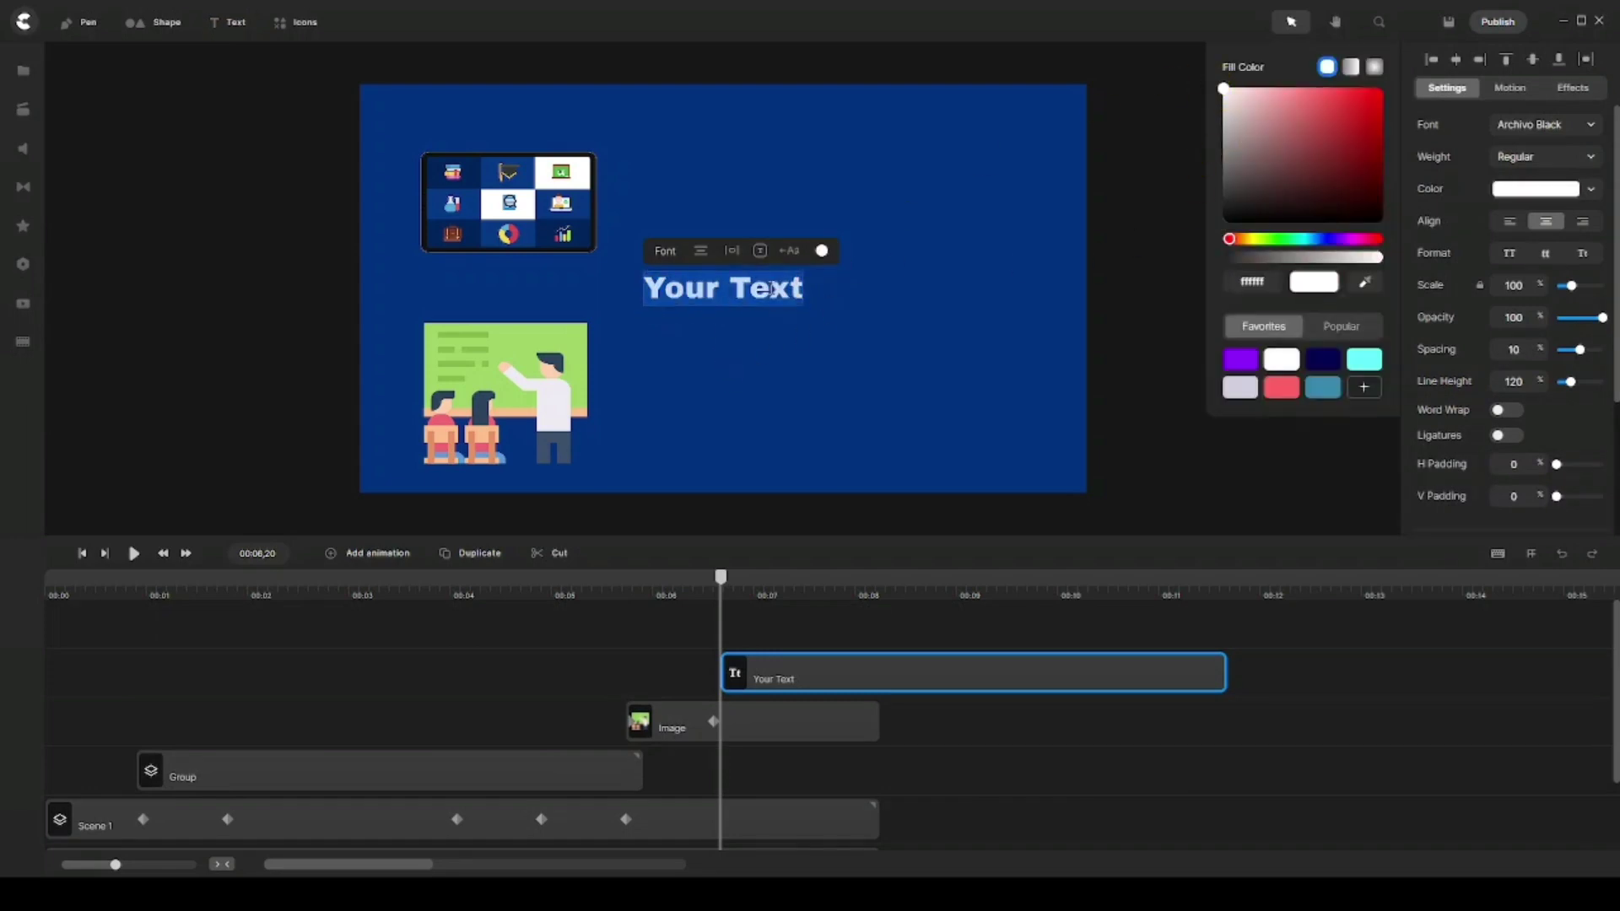
pyautogui.write('Hel')
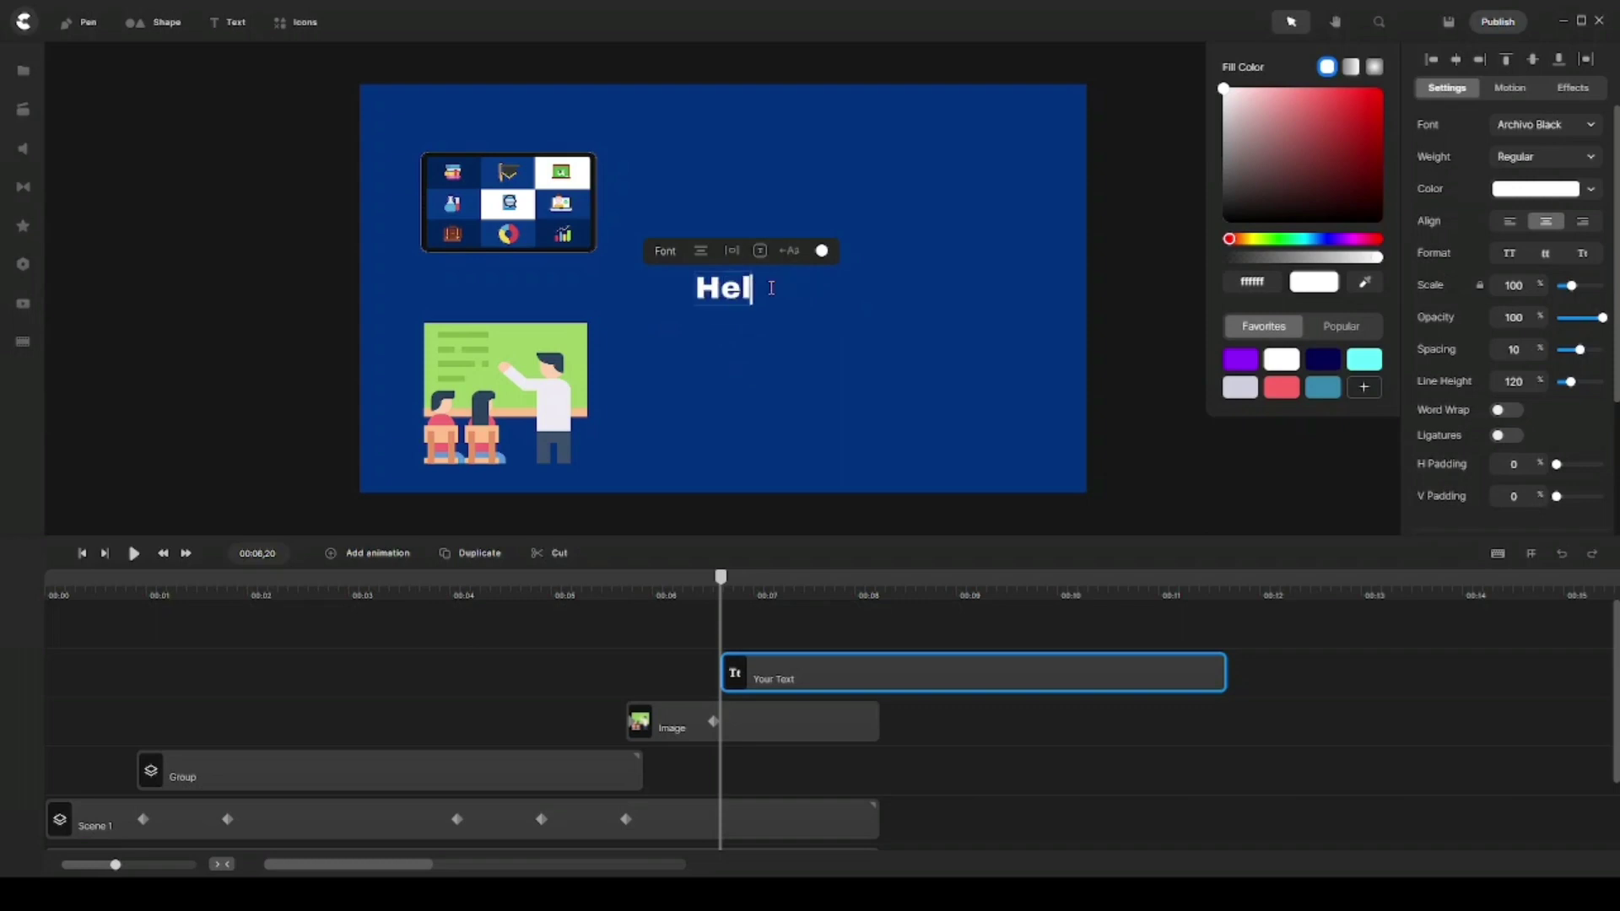
pyautogui.write('lo Creatoe')
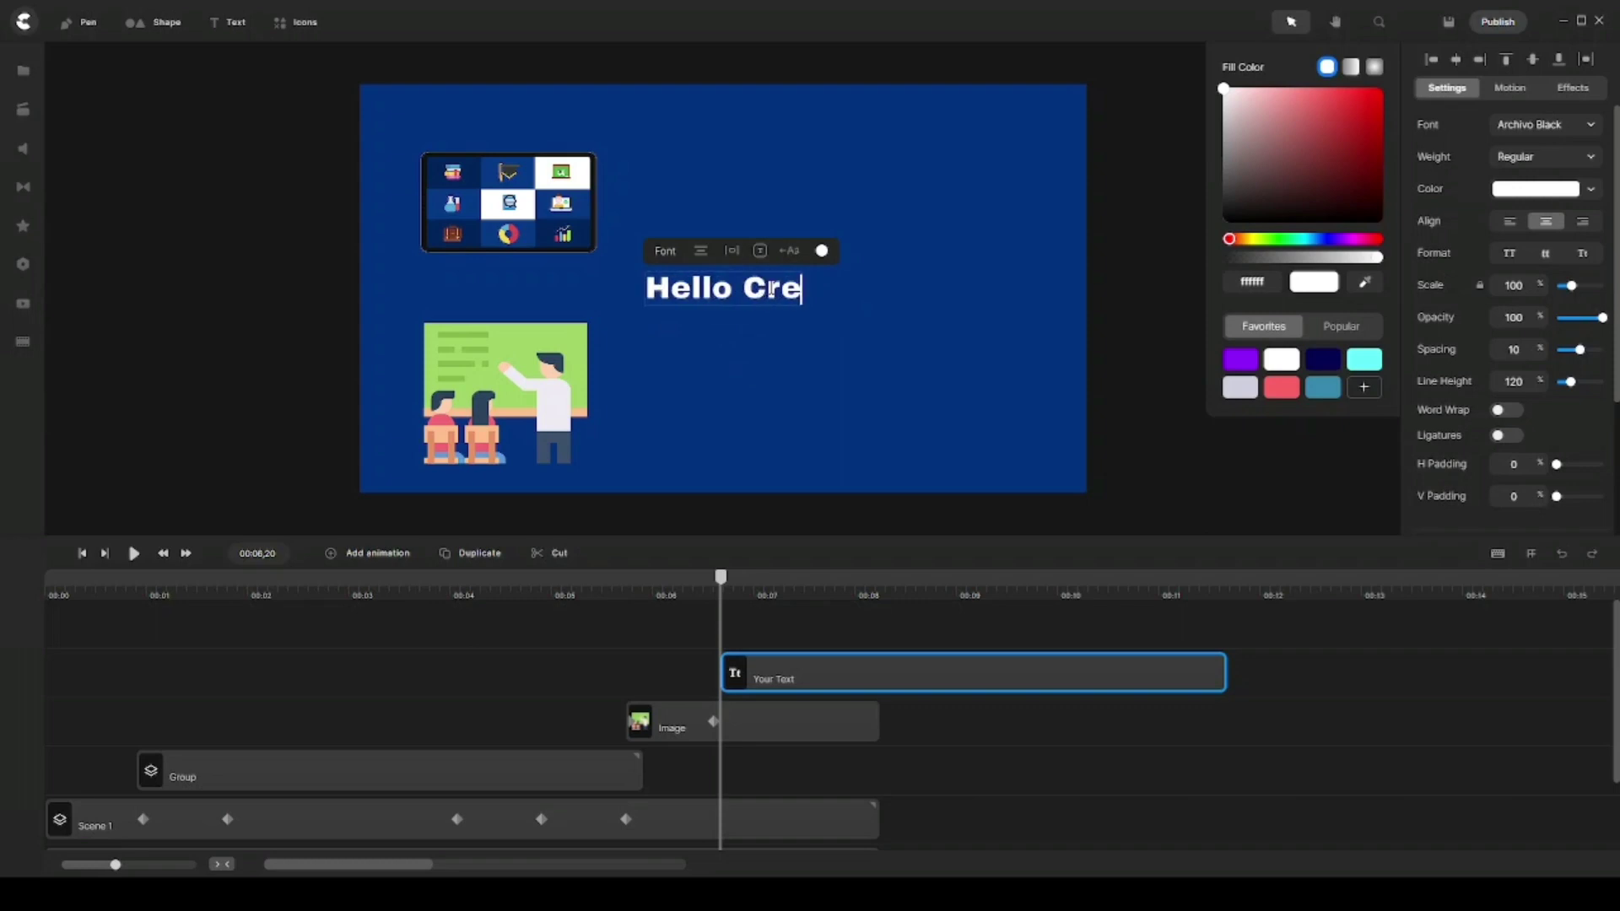
pyautogui.press('BackSpace')
pyautogui.write('rs')
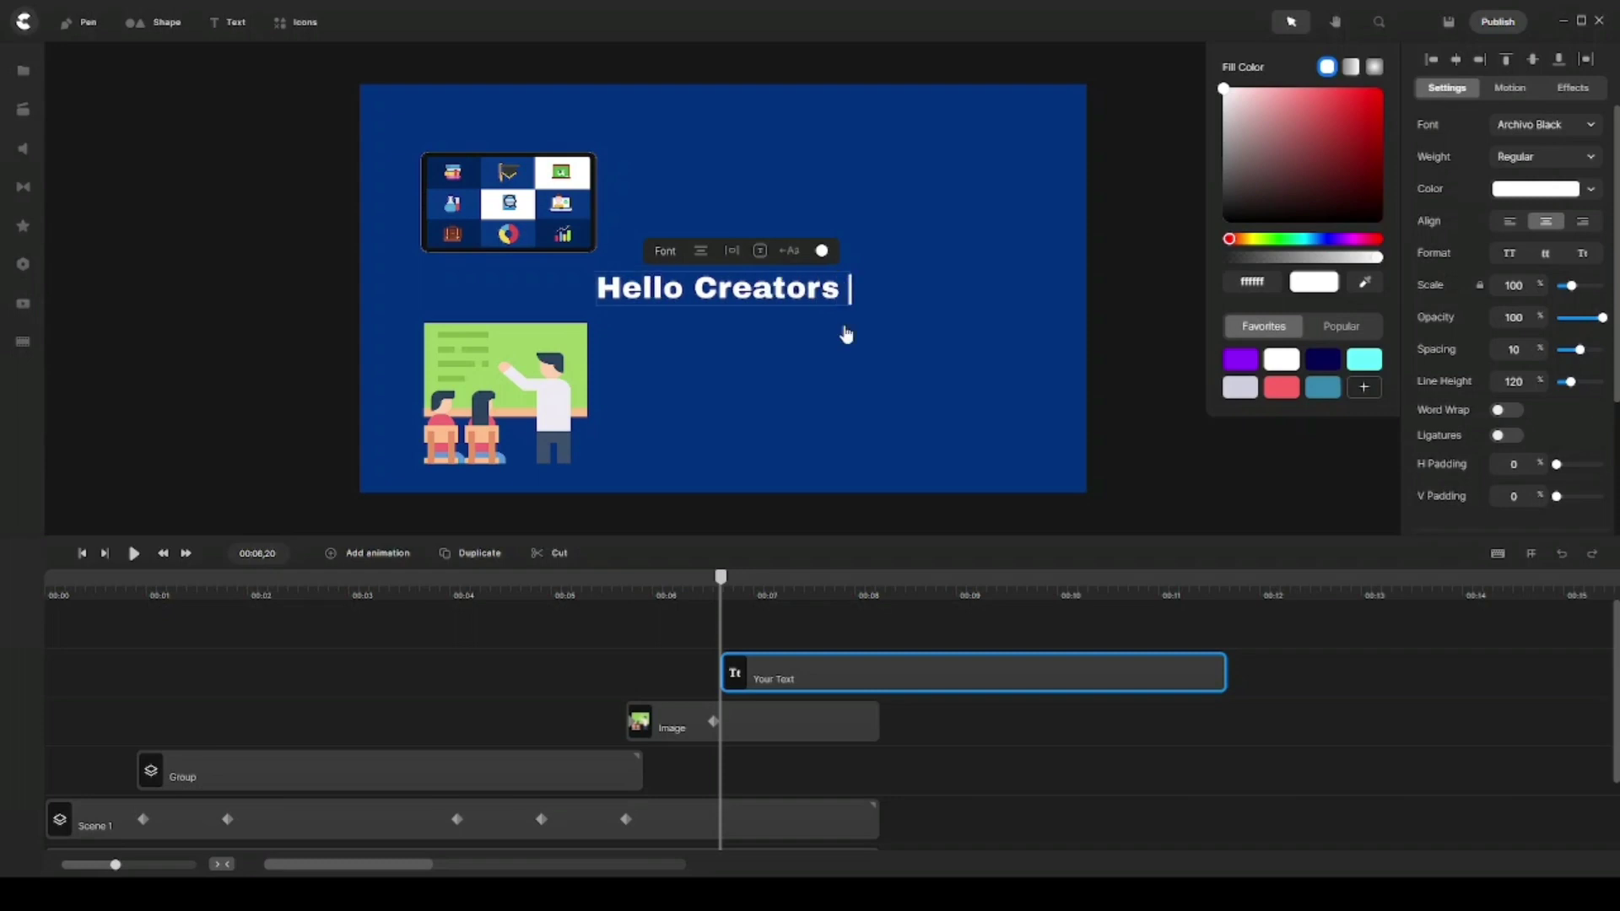
pyautogui.write(' ;)')
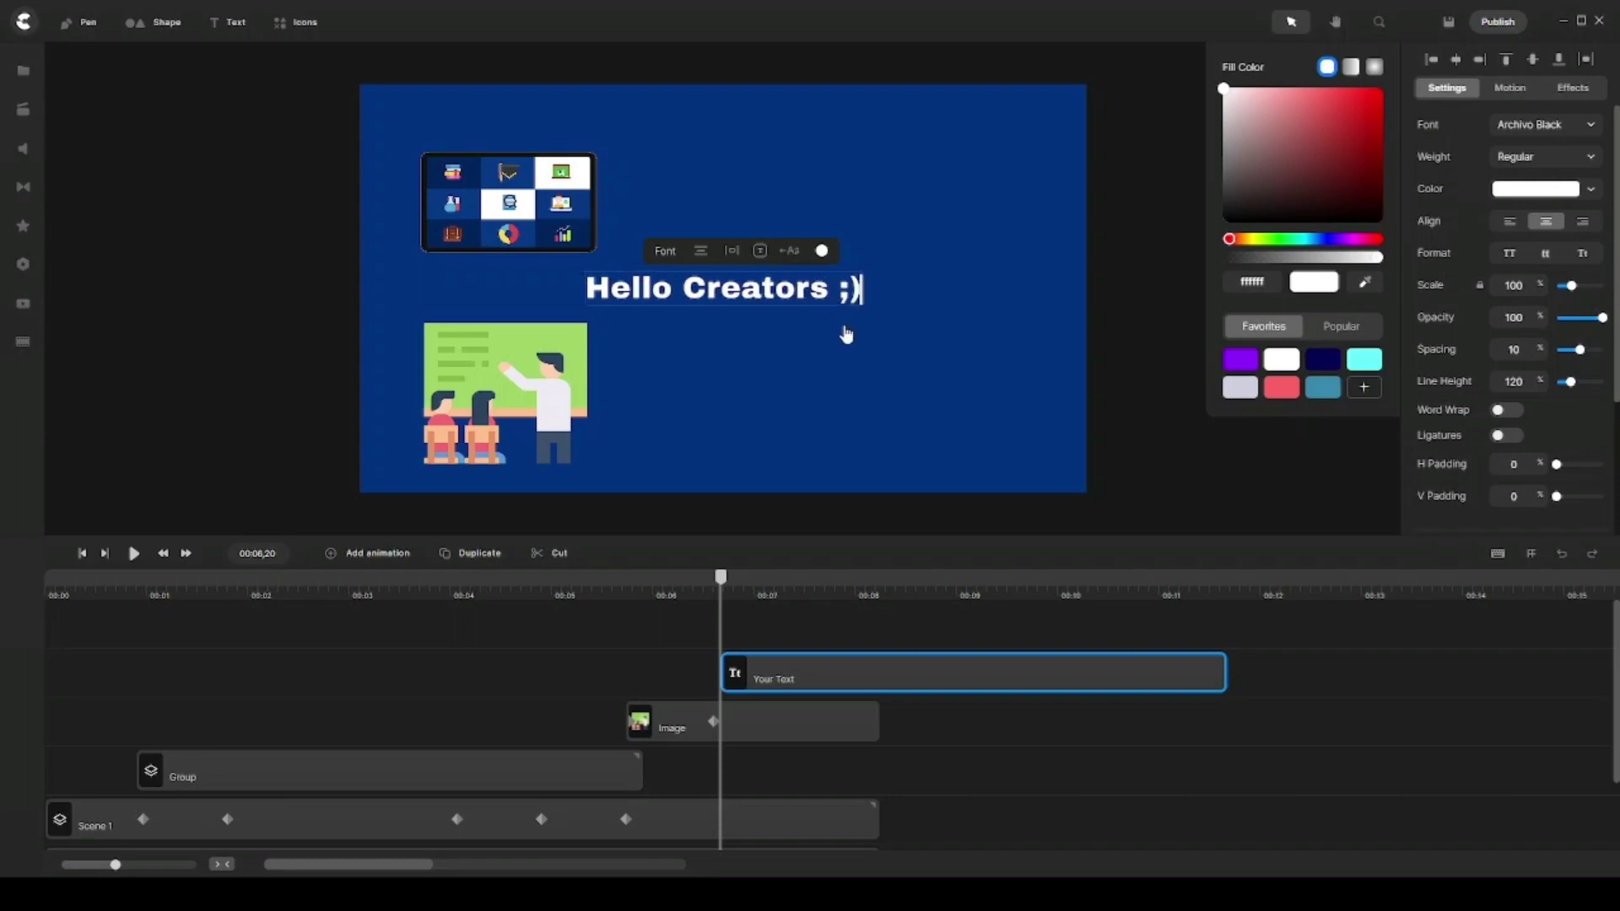
pyautogui.click(1153, 334)
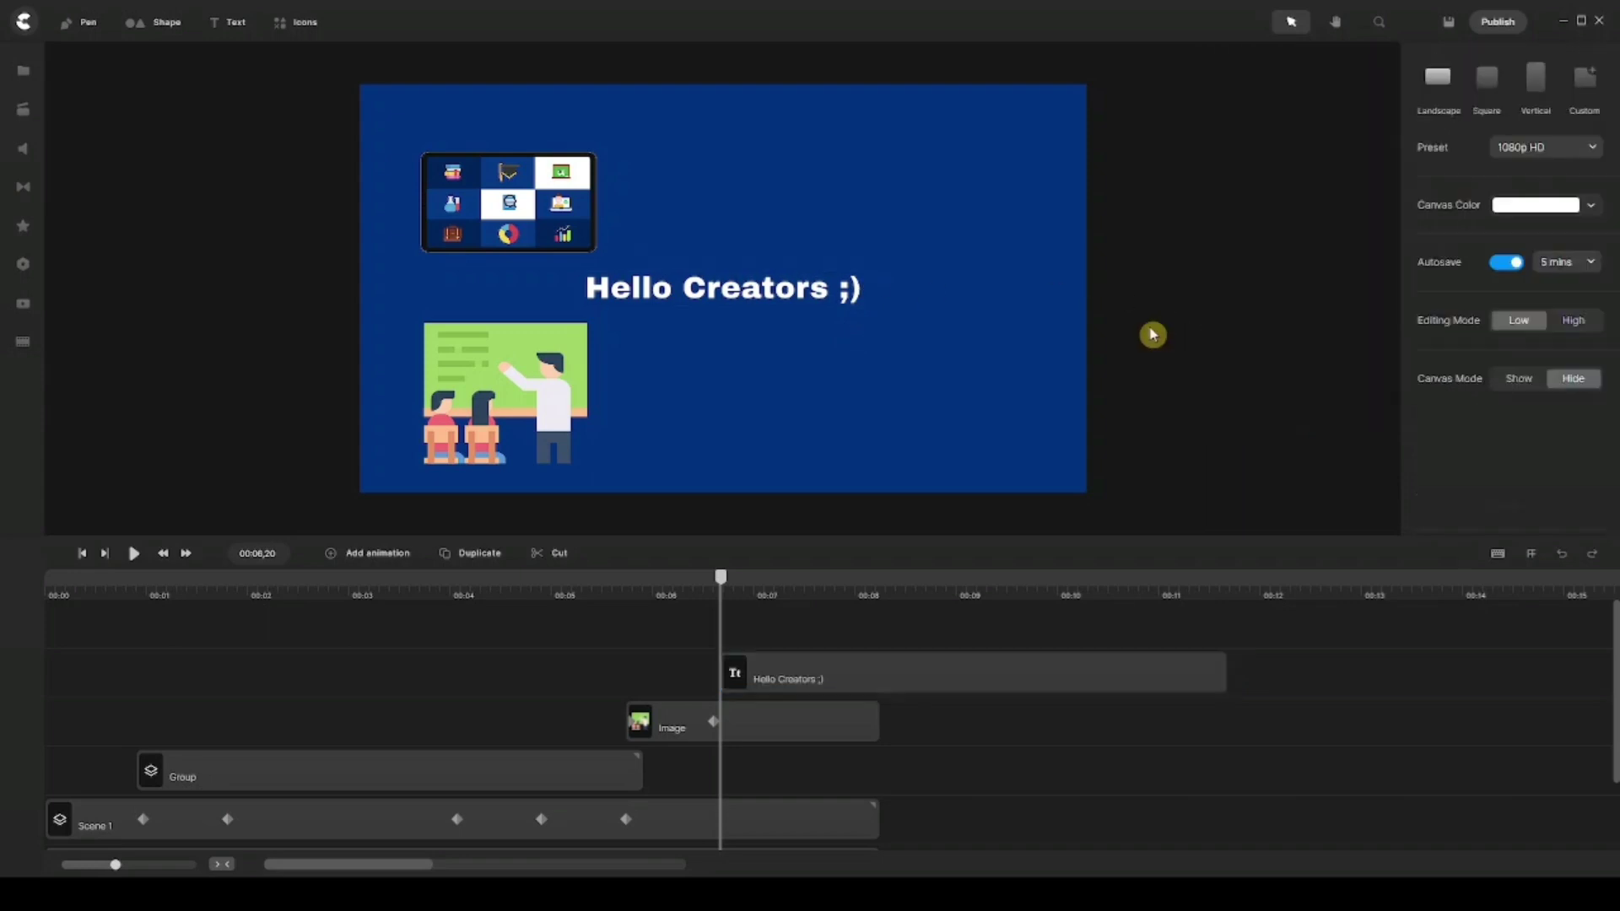
# Enlarge the "Hello Creators ;)" text to 146%, place it right of the iPad, and trim its layer to end with the lesson image
pyautogui.click(769, 290)
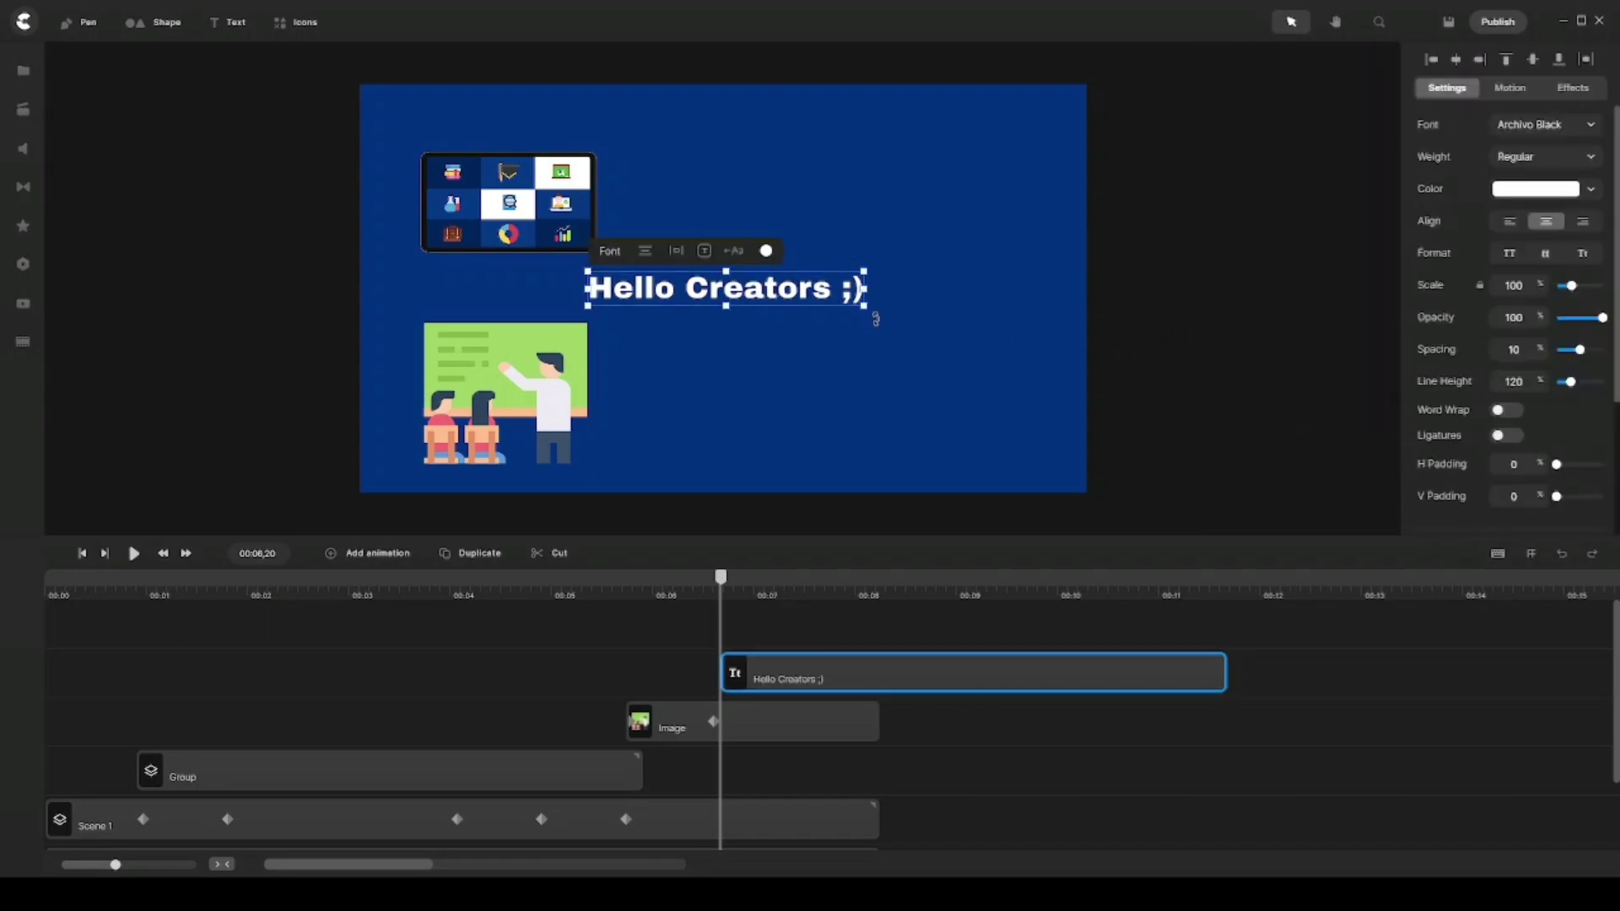
pyautogui.moveTo(865, 303); pyautogui.dragTo(983, 357)
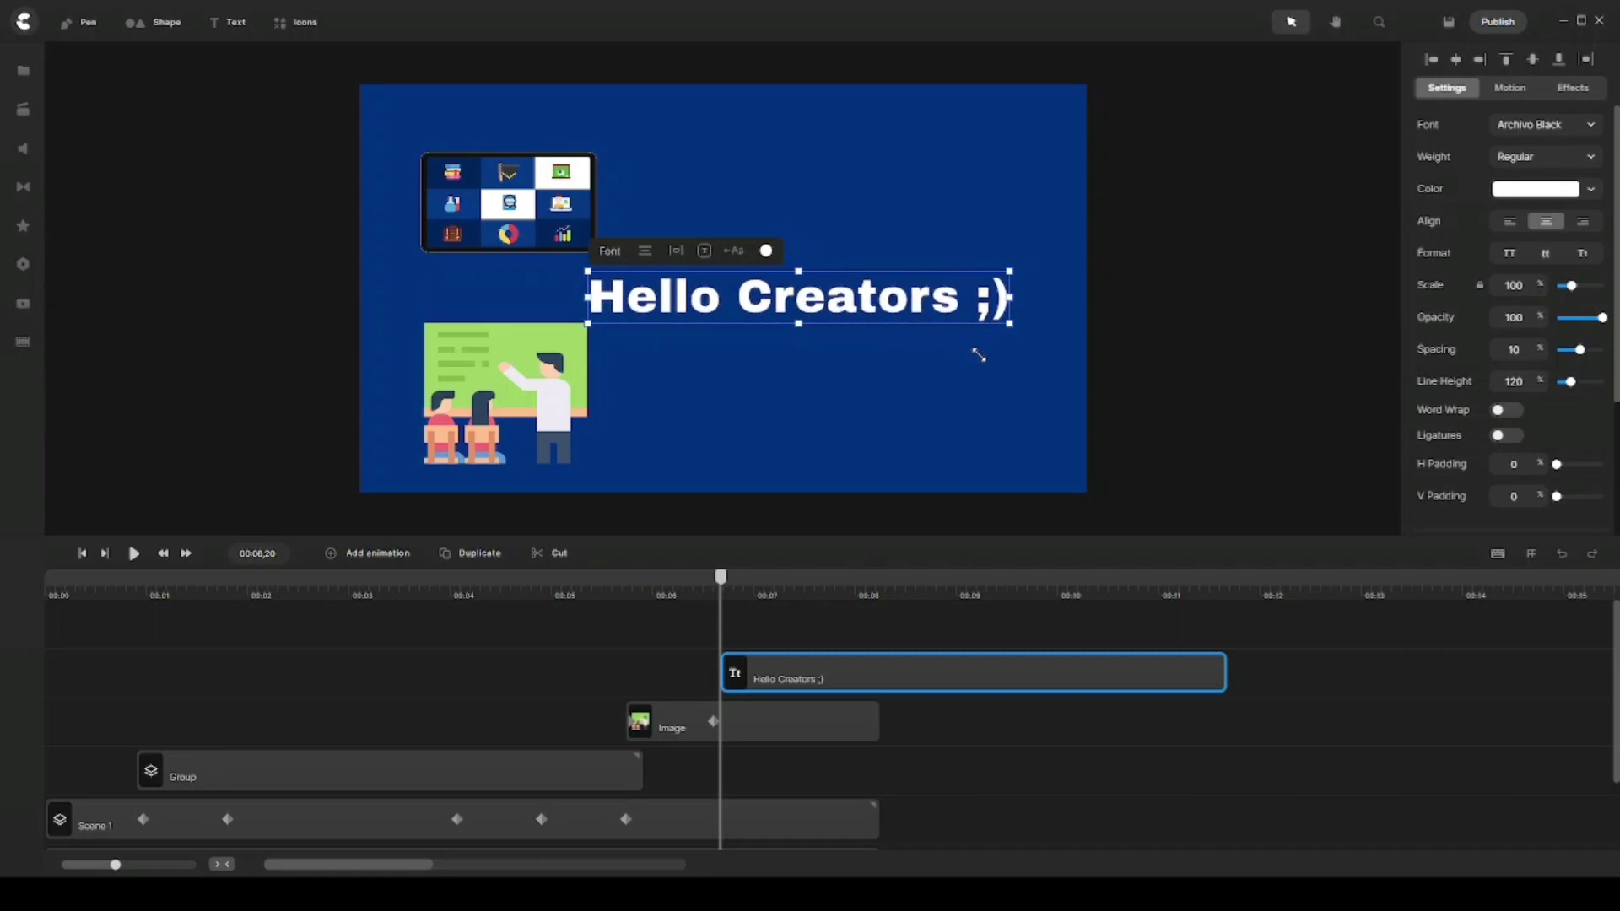
pyautogui.moveTo(799, 297); pyautogui.dragTo(811, 282)
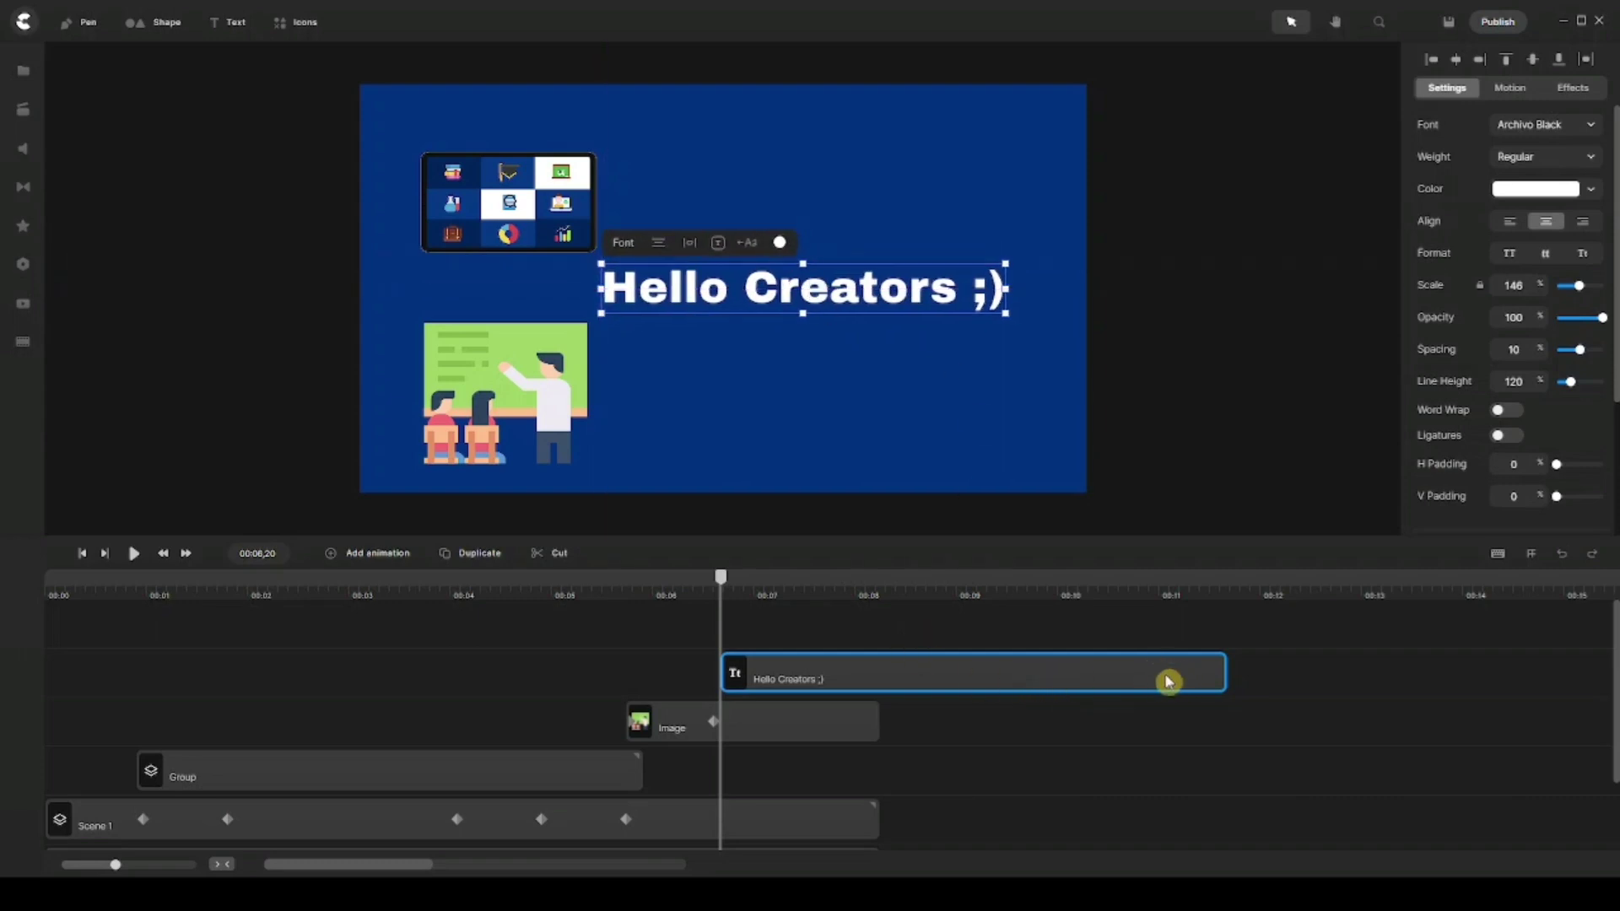
pyautogui.moveTo(1210, 670); pyautogui.dragTo(879, 671)
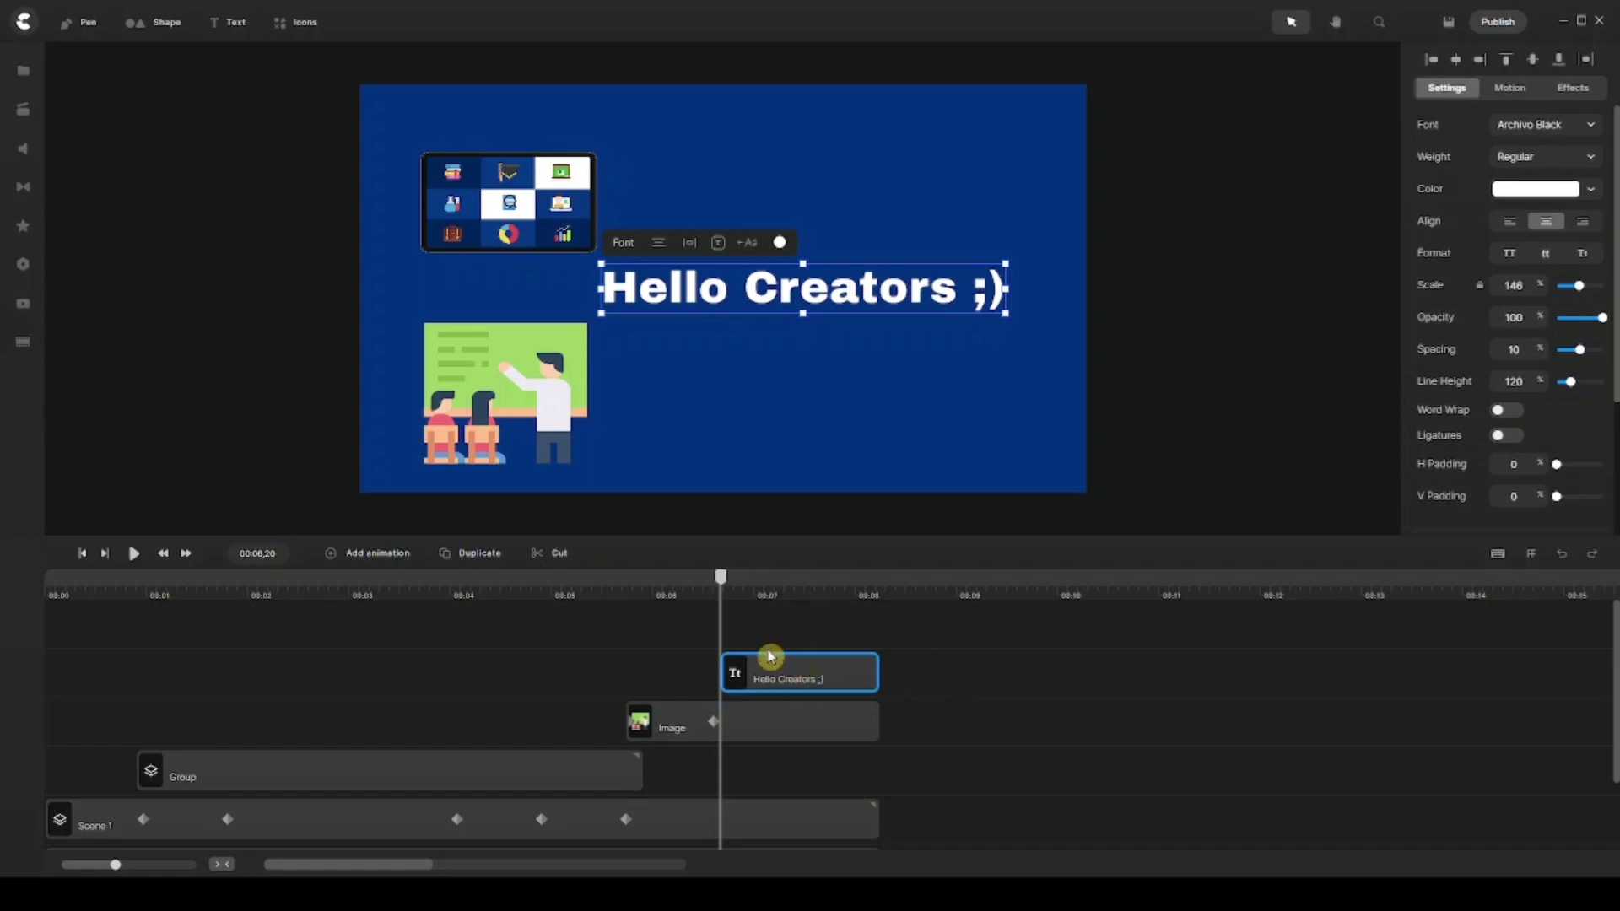
# Group the "Hello Creators ;)" text layer and open the new group
pyautogui.rightClick(810, 671)
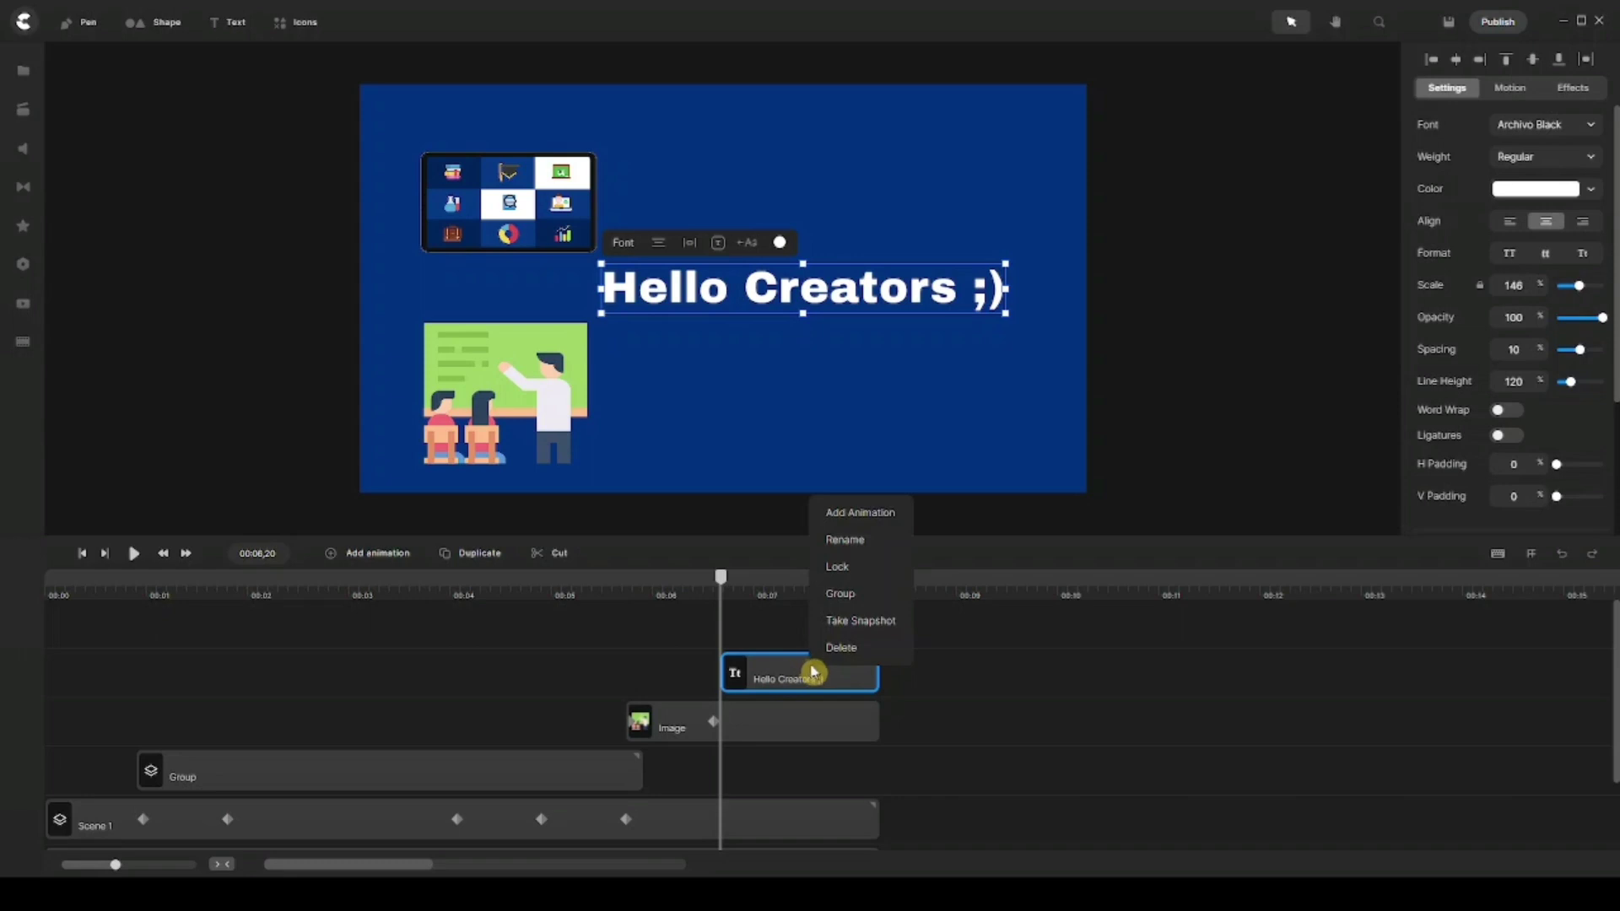
pyautogui.click(867, 601)
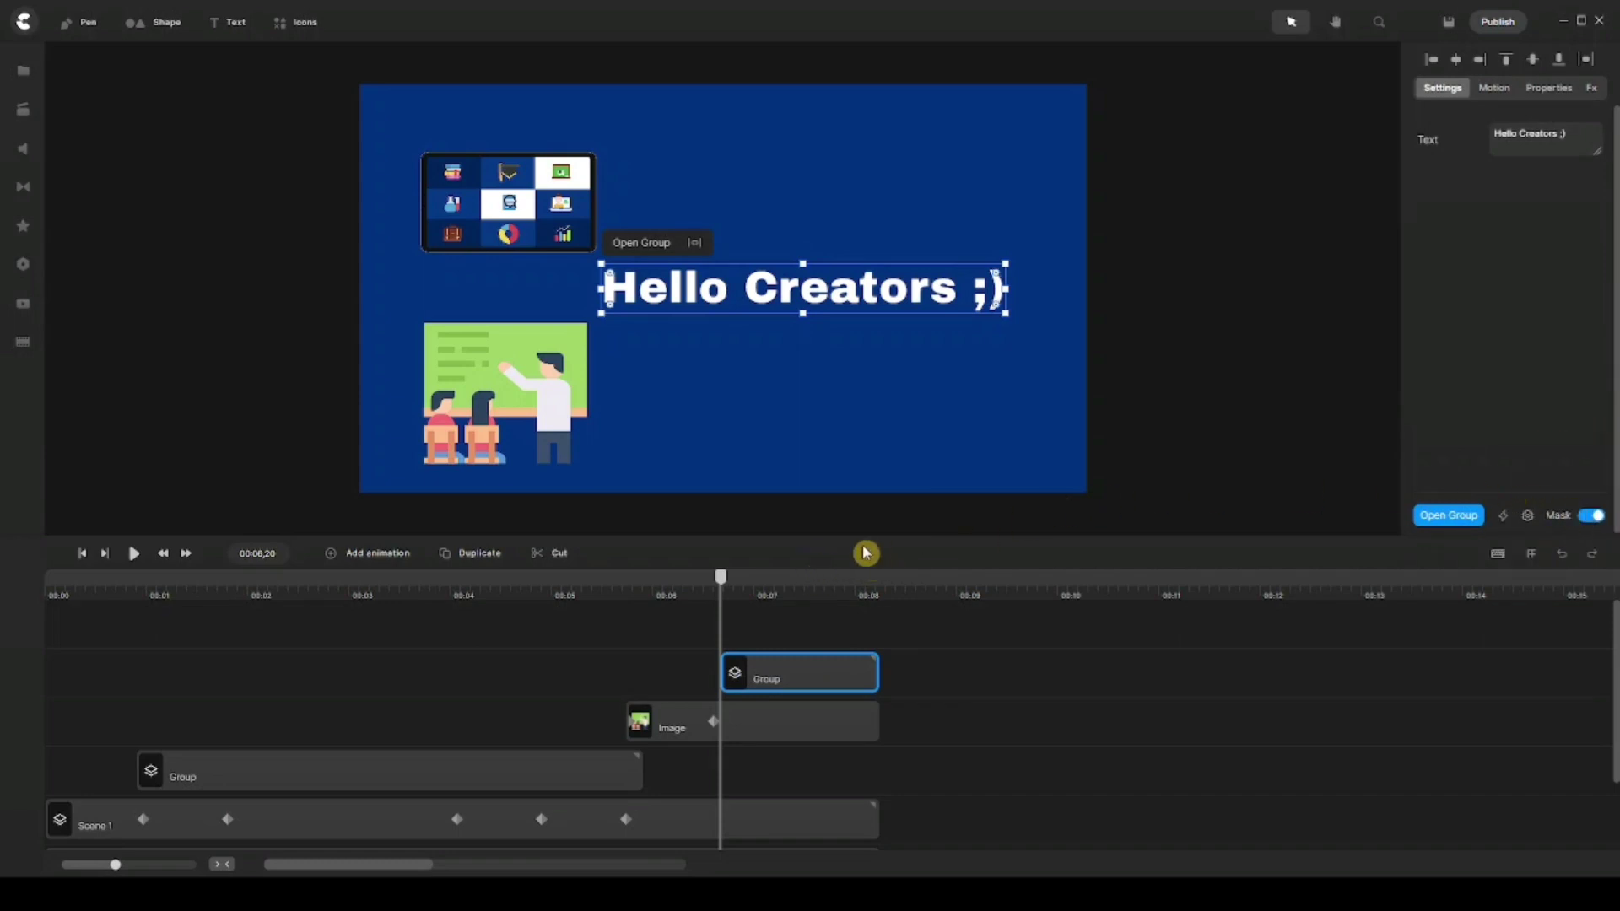
pyautogui.click(800, 692)
pyautogui.doubleClick(807, 679)
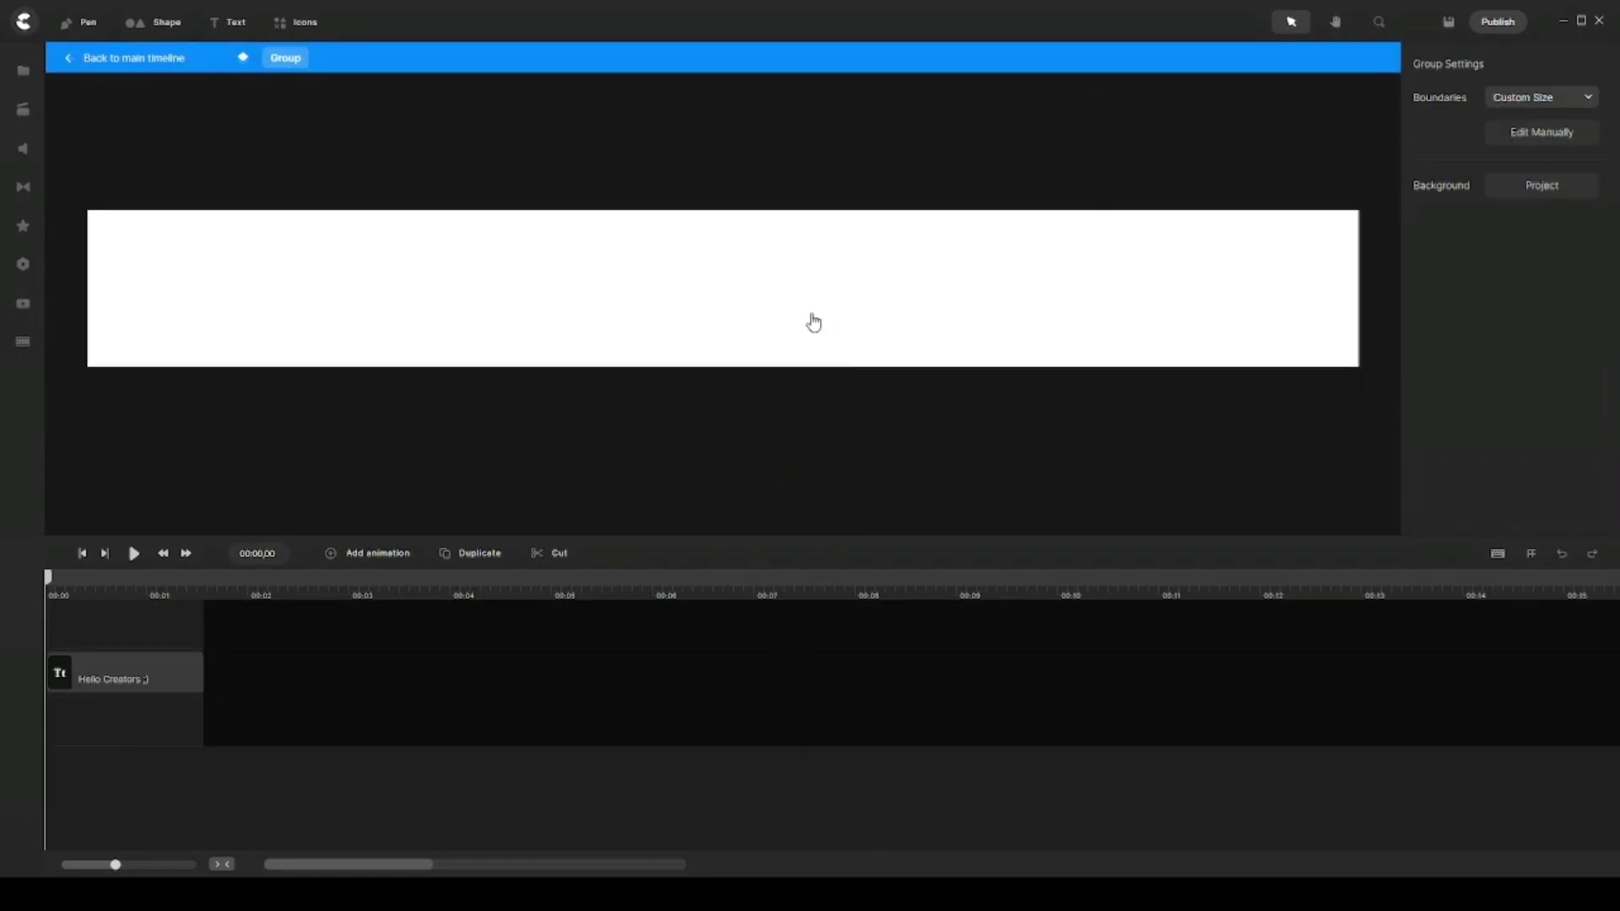
# Set the fill color of the text inside the group to red (f21d1d)
pyautogui.click(109, 682)
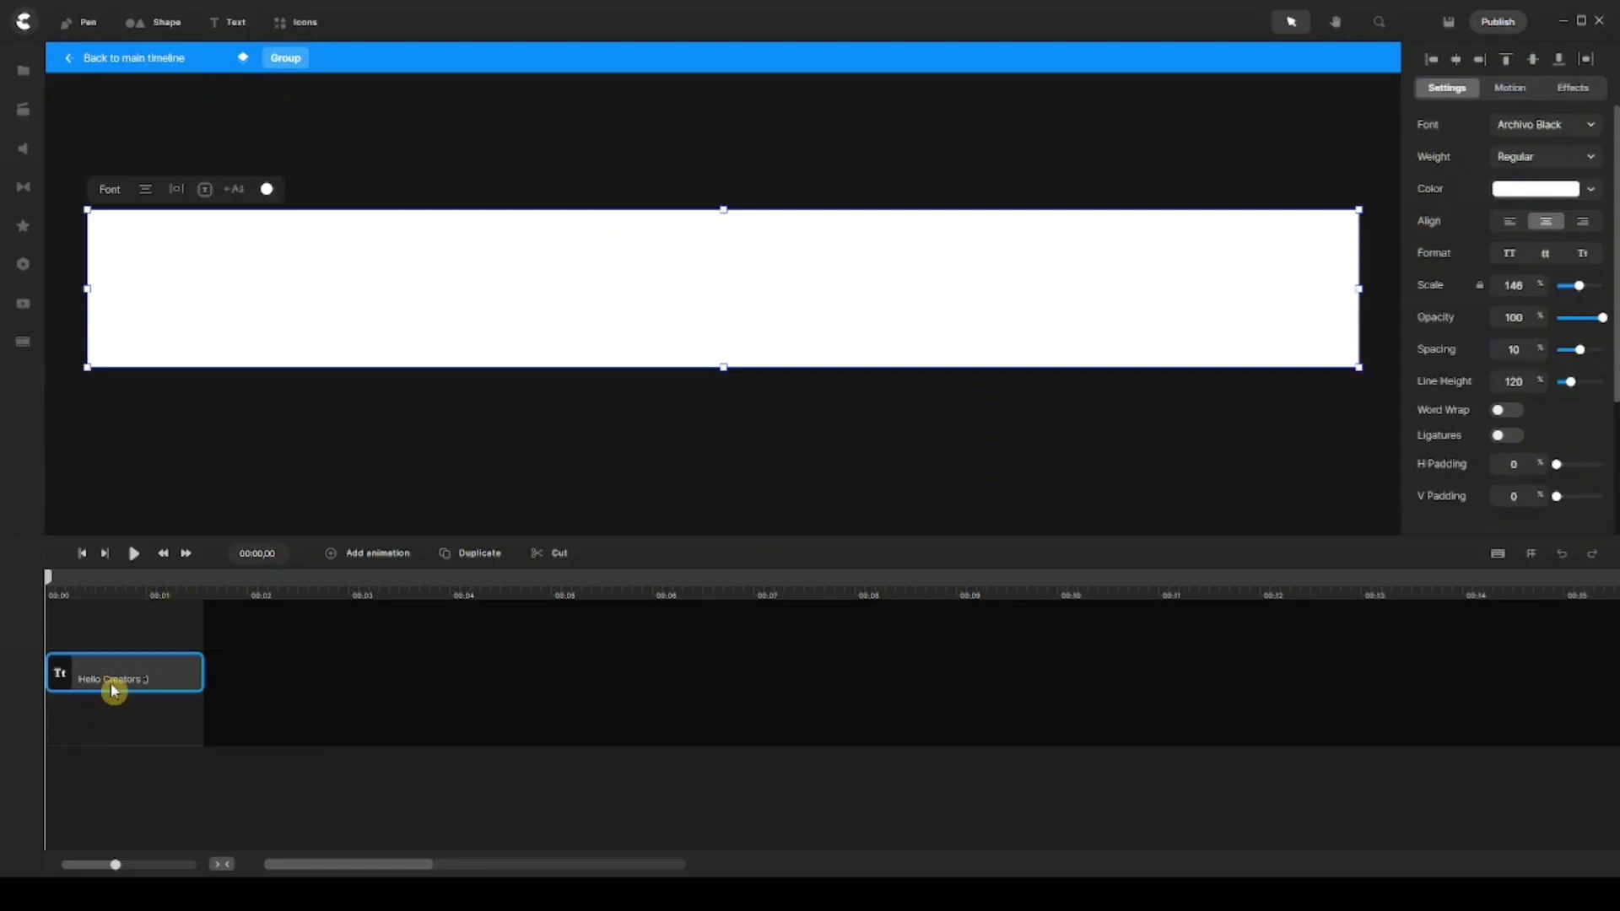
pyautogui.click(267, 189)
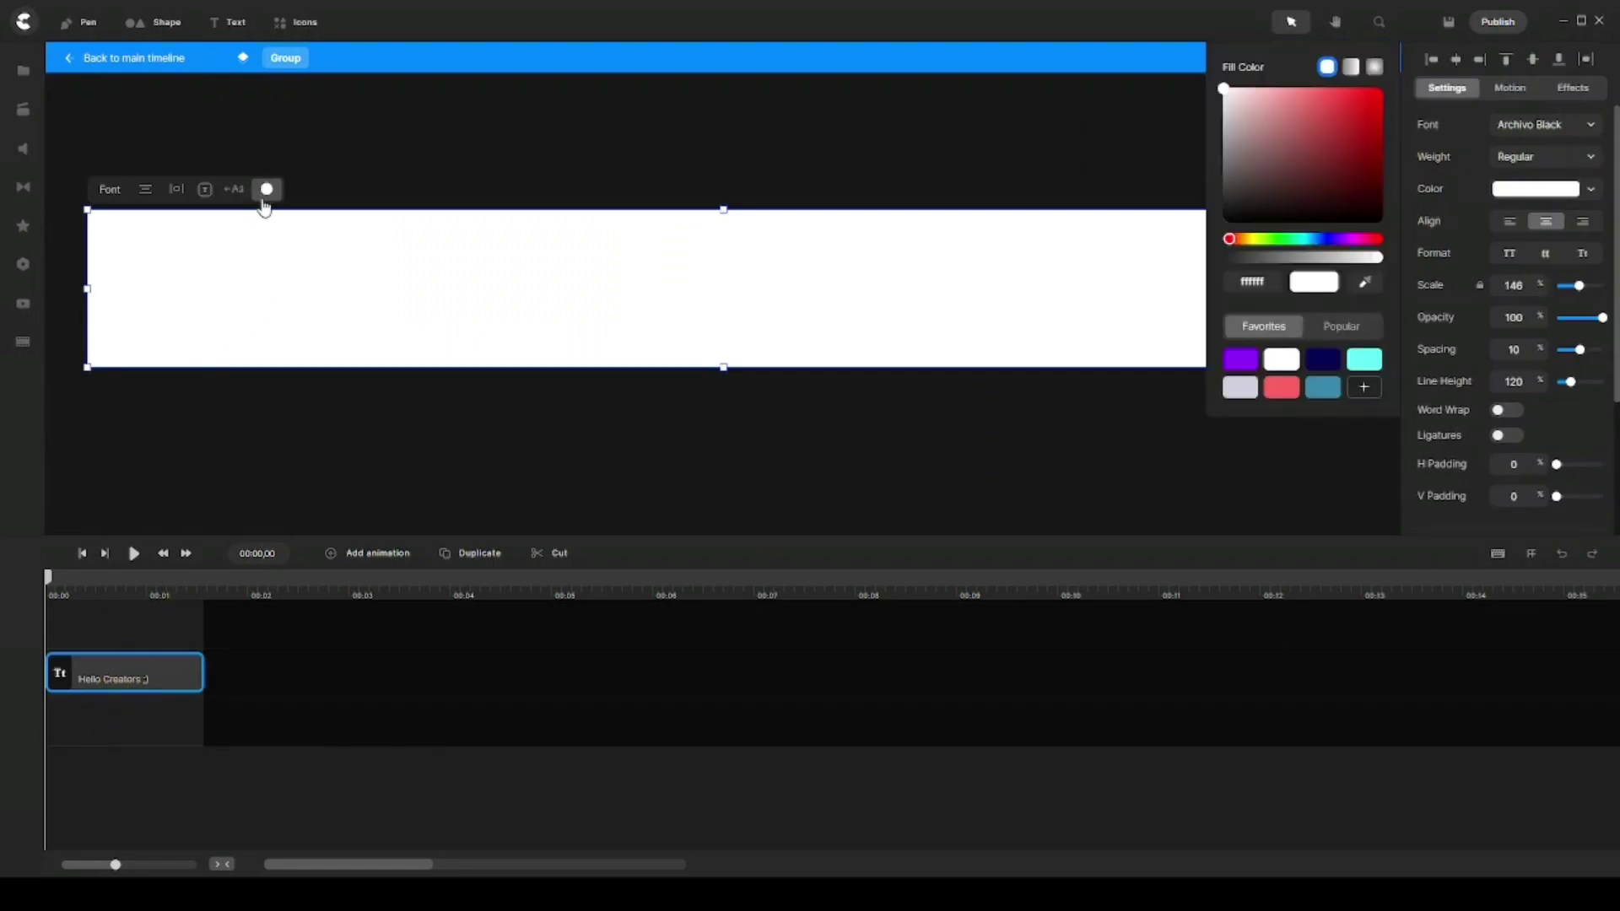
pyautogui.click(1340, 120)
pyautogui.click(1367, 99)
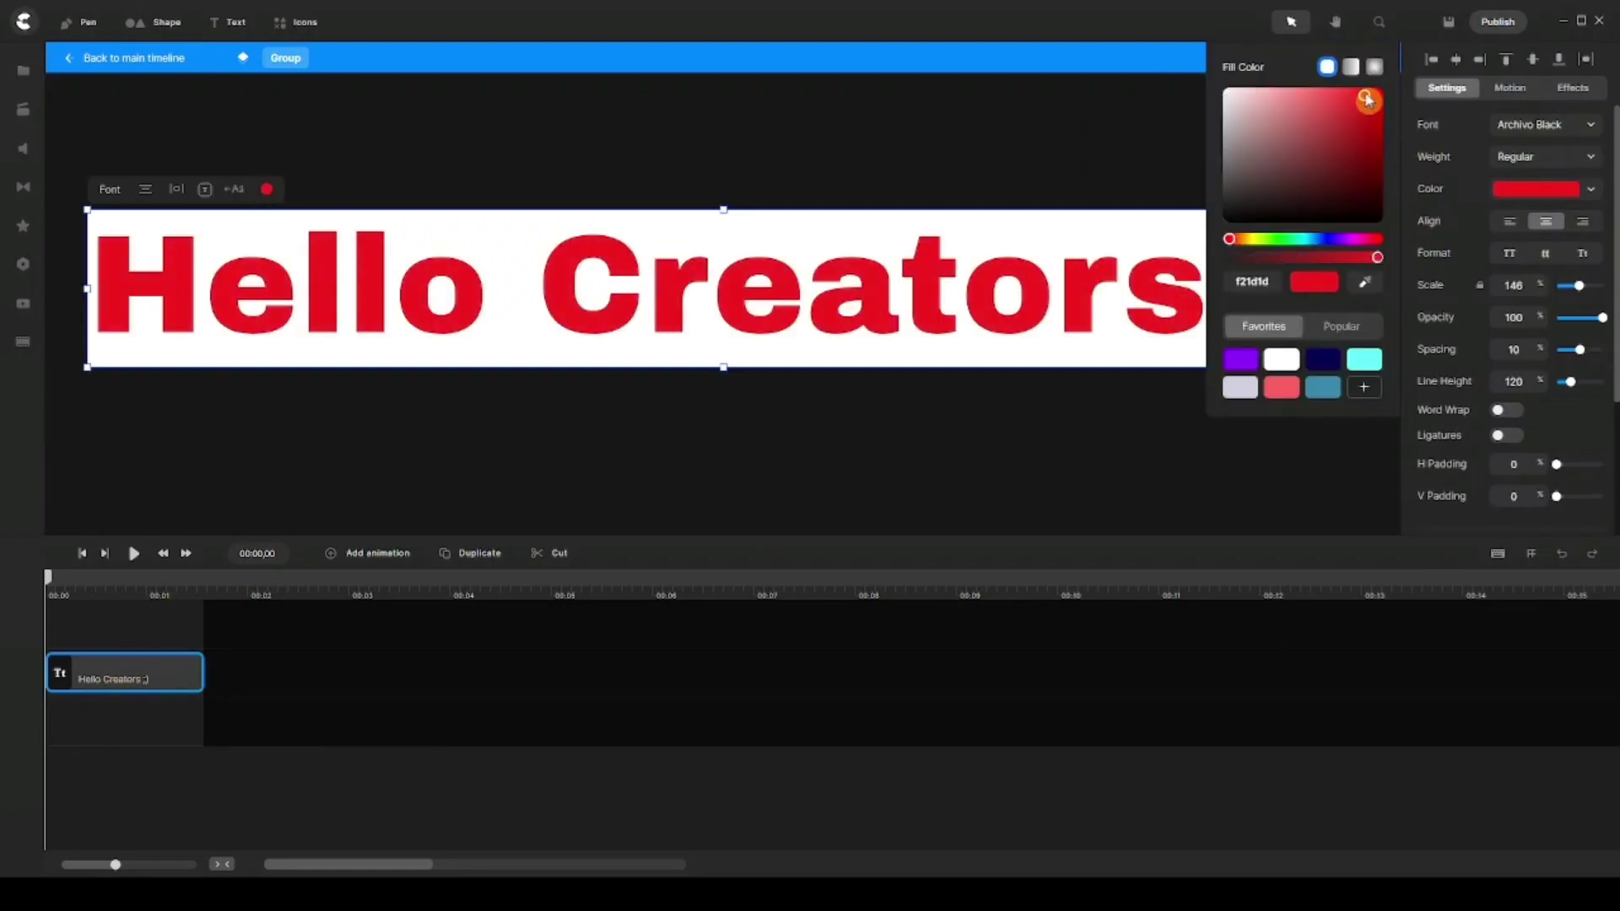
pyautogui.click(640, 445)
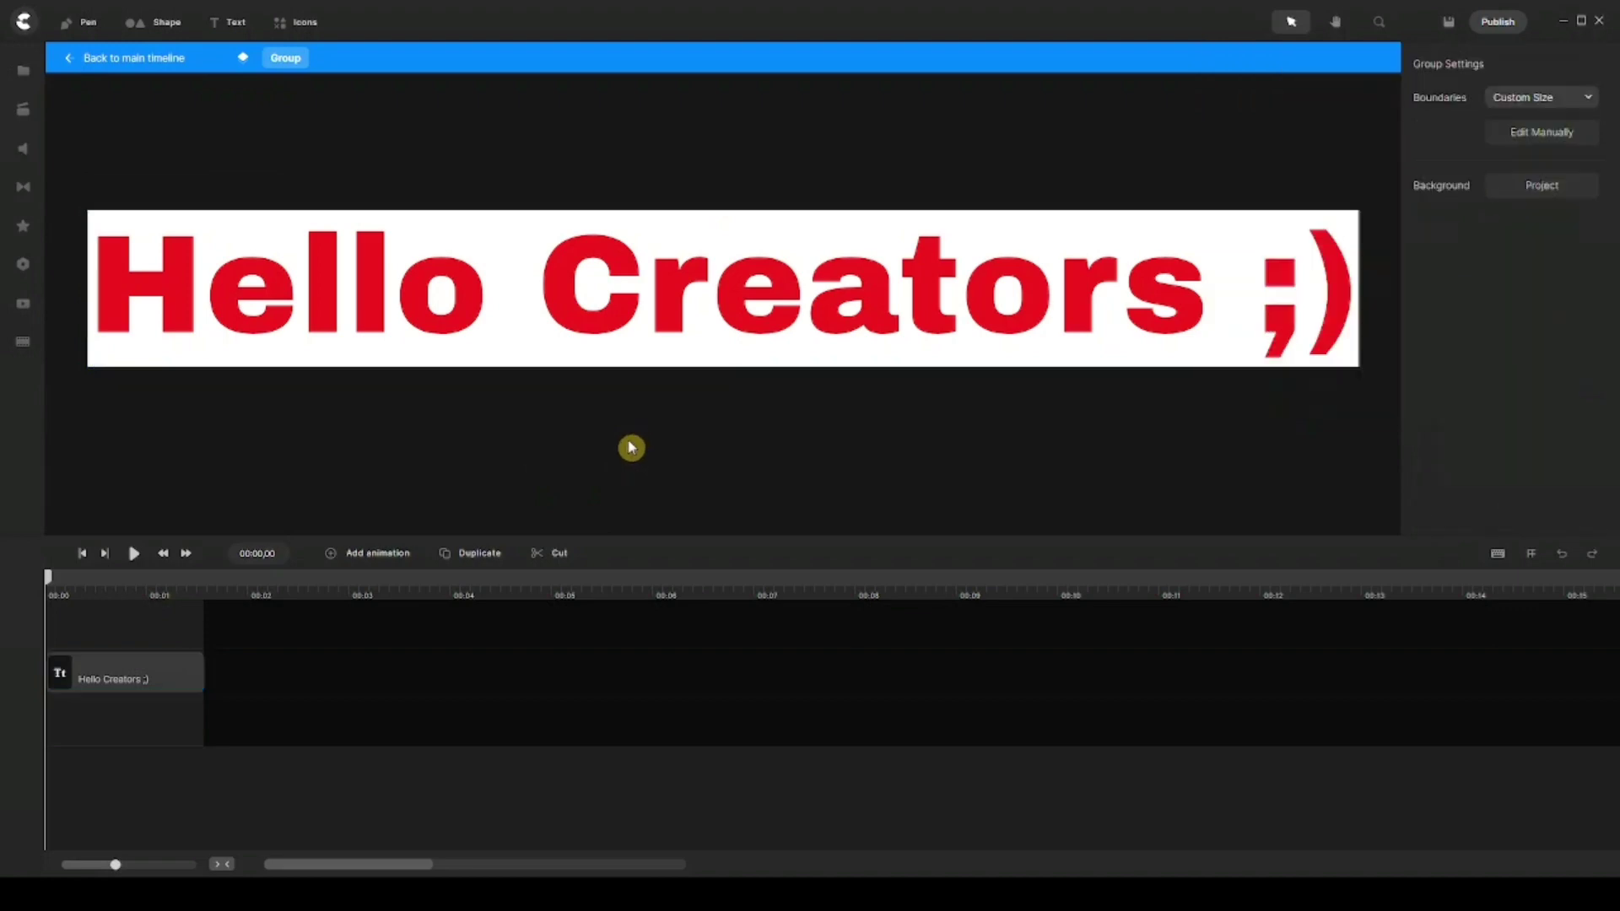
# Apply the Back Right position preset as the text's In motion
pyautogui.click(161, 679)
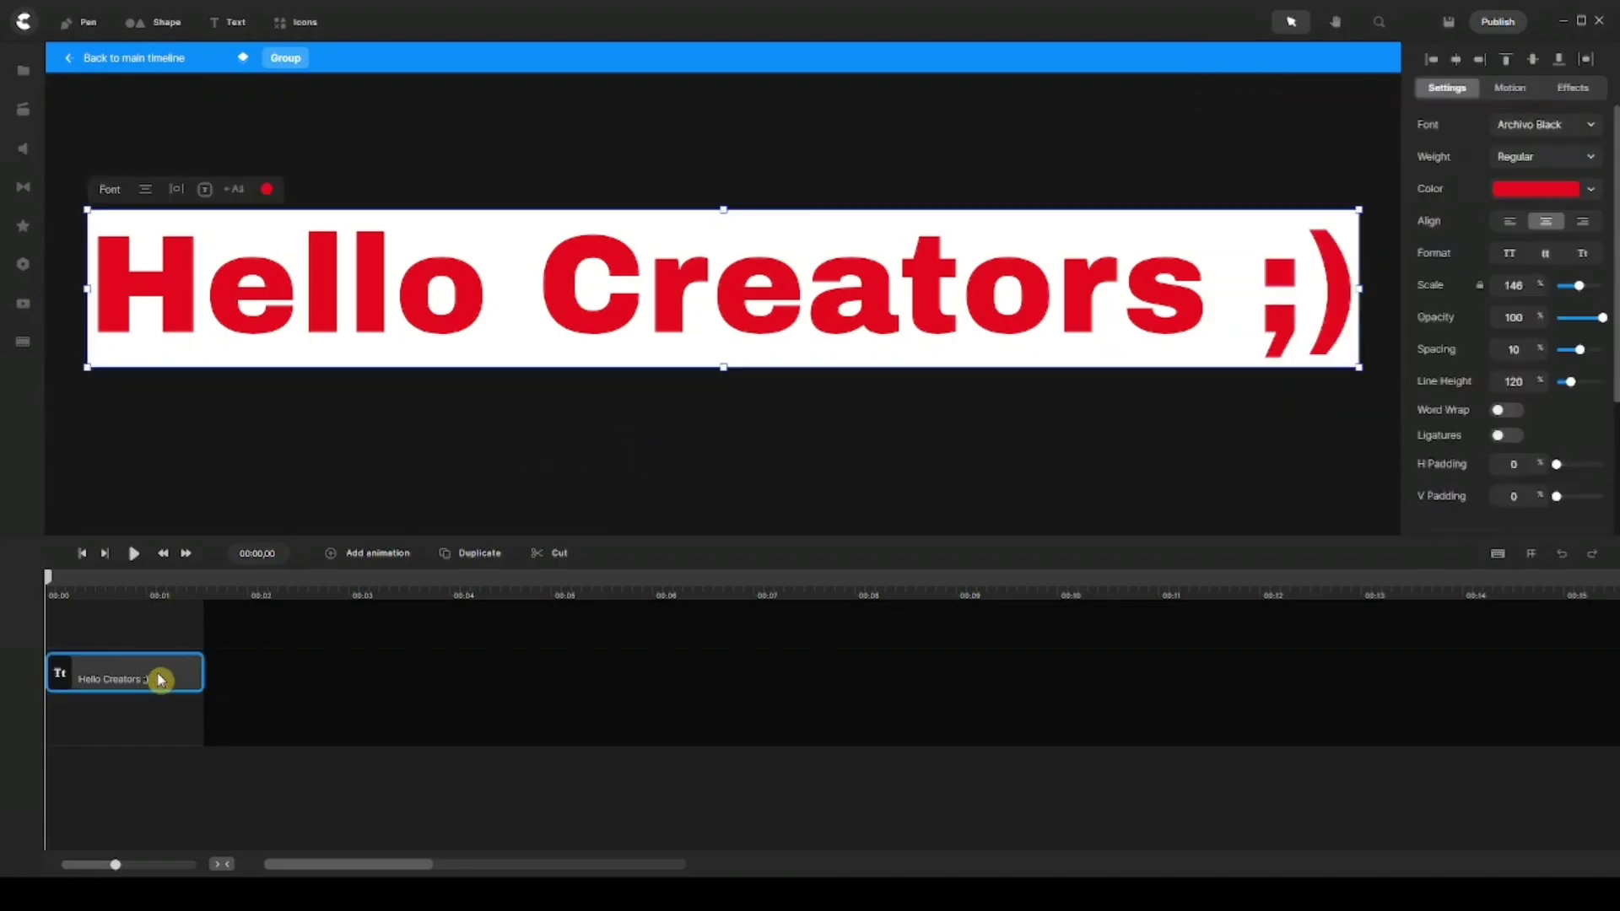
pyautogui.click(361, 559)
pyautogui.click(275, 656)
pyautogui.click(1512, 90)
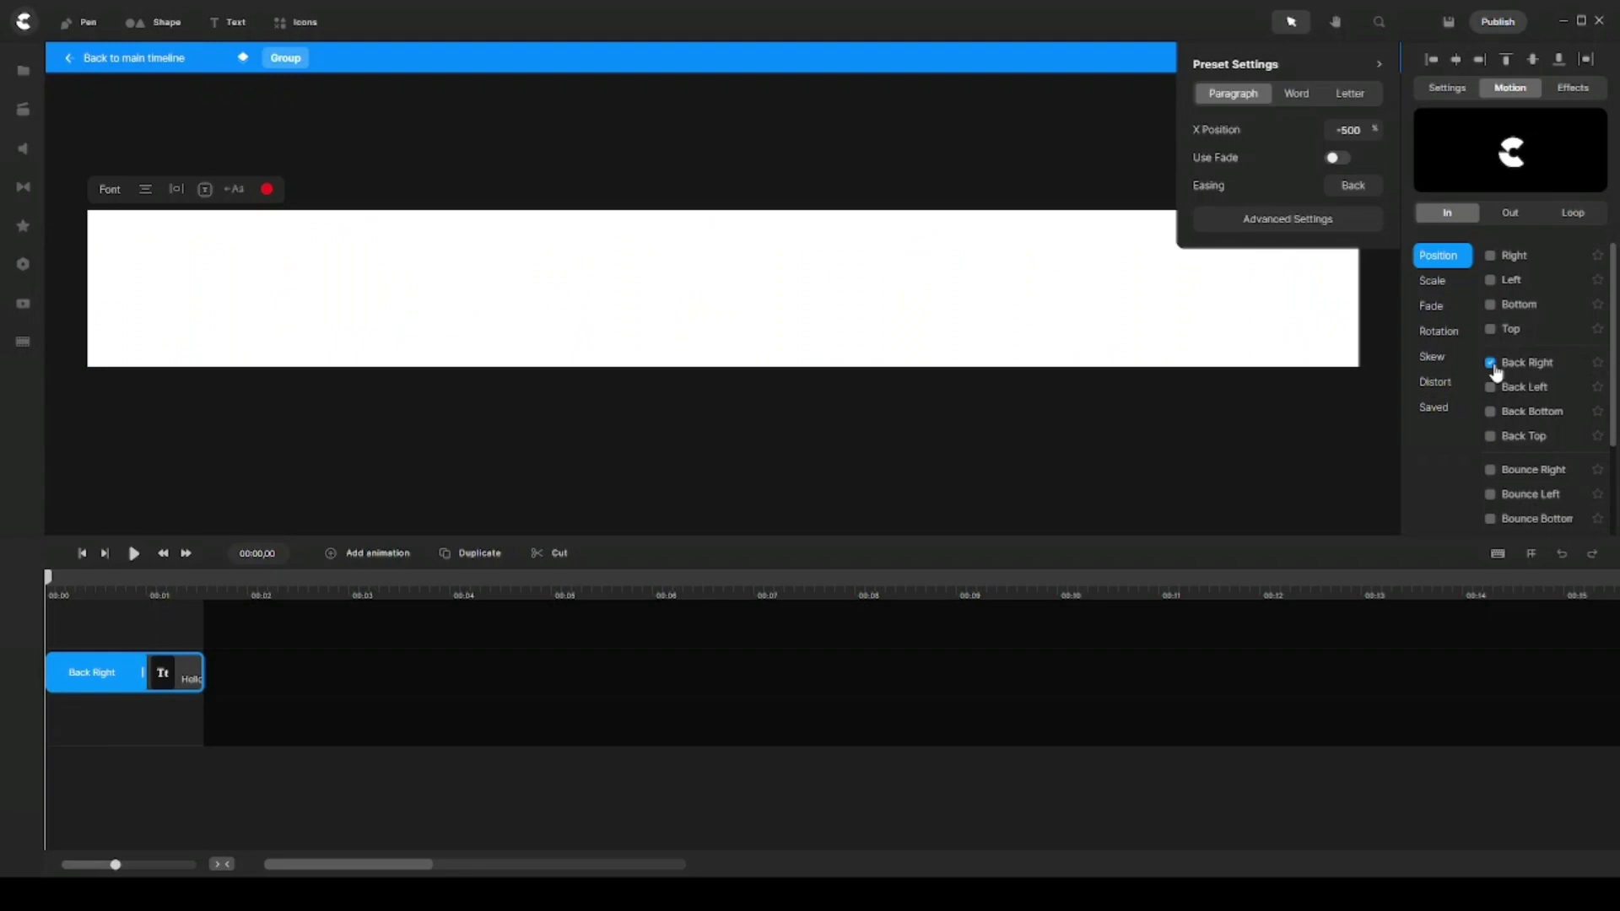
pyautogui.click(1215, 443)
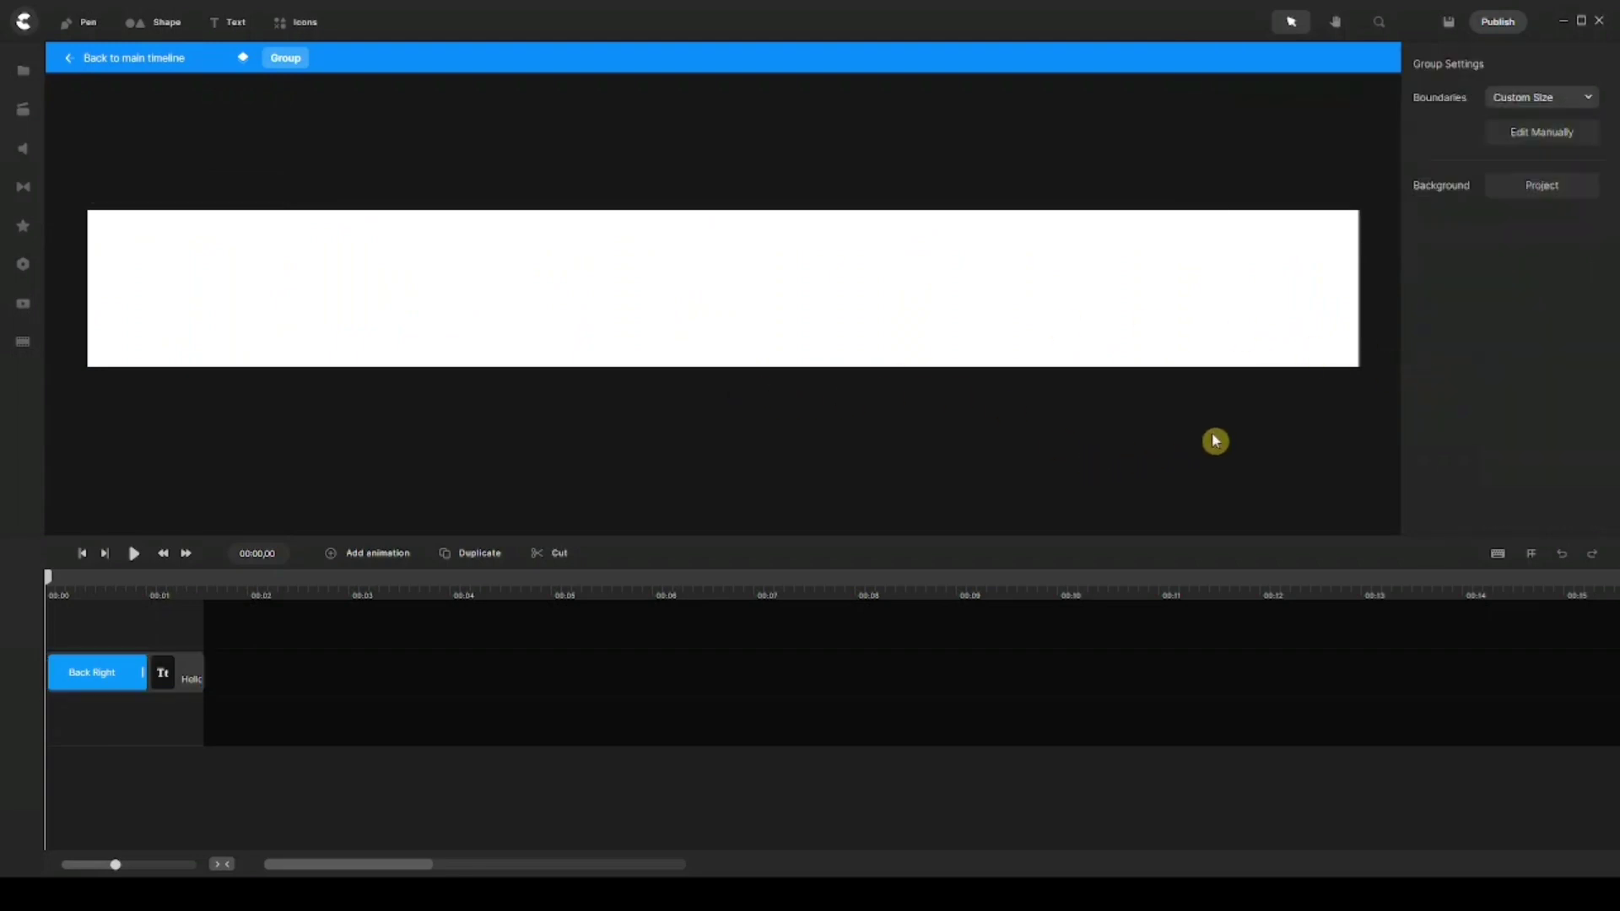
# Restore the text's fill color to white and return to the main timeline
pyautogui.click(102, 680)
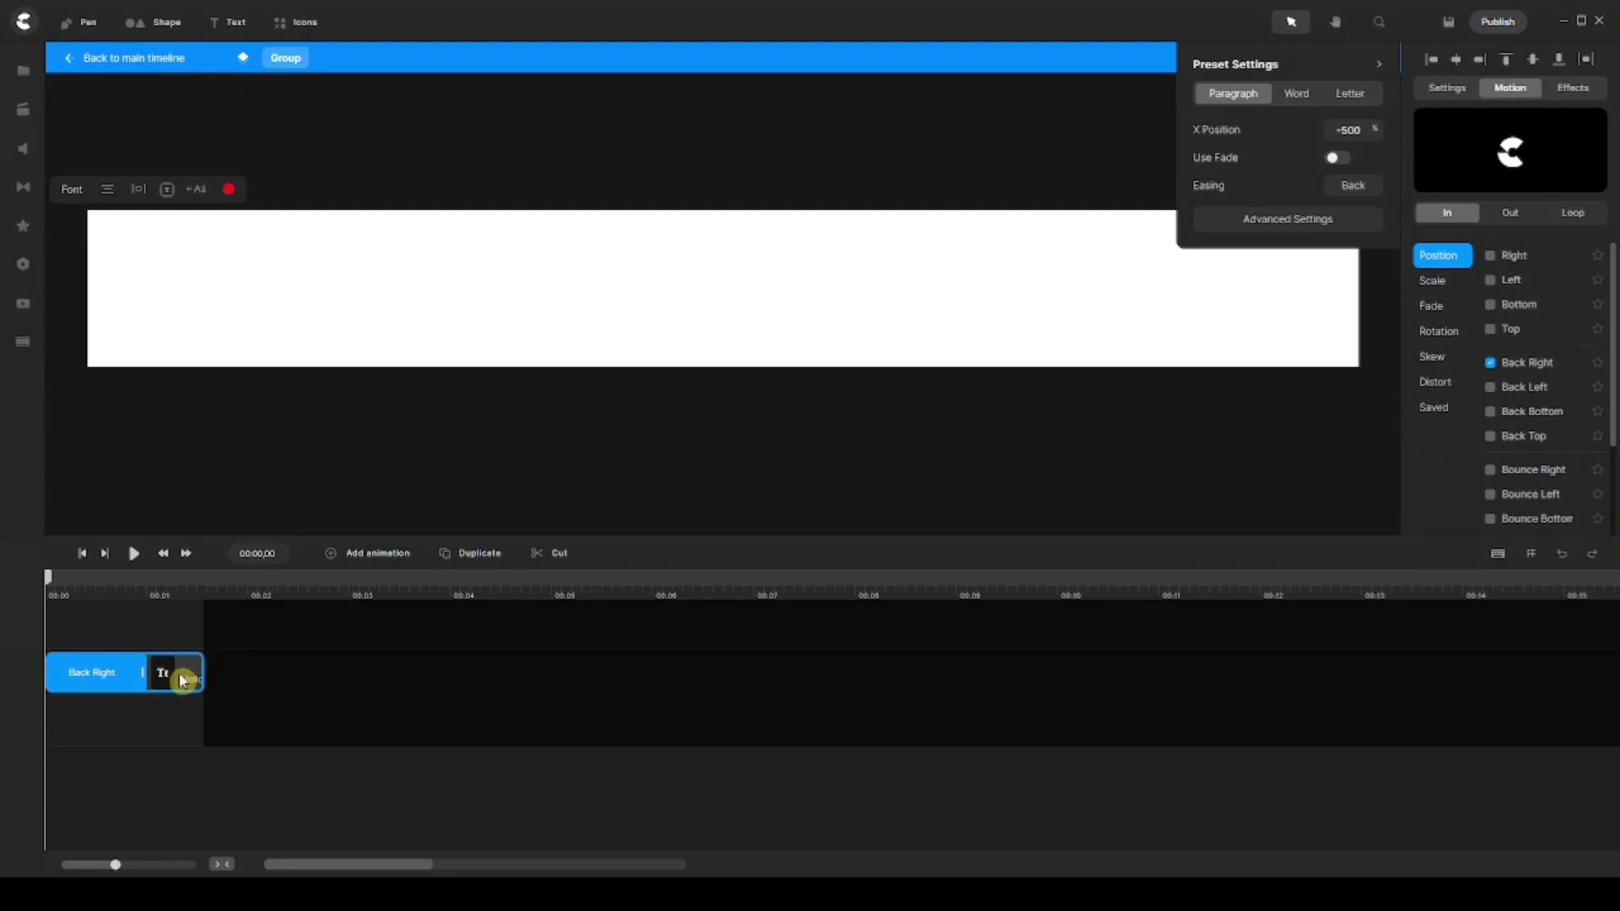
pyautogui.click(229, 191)
pyautogui.click(1247, 116)
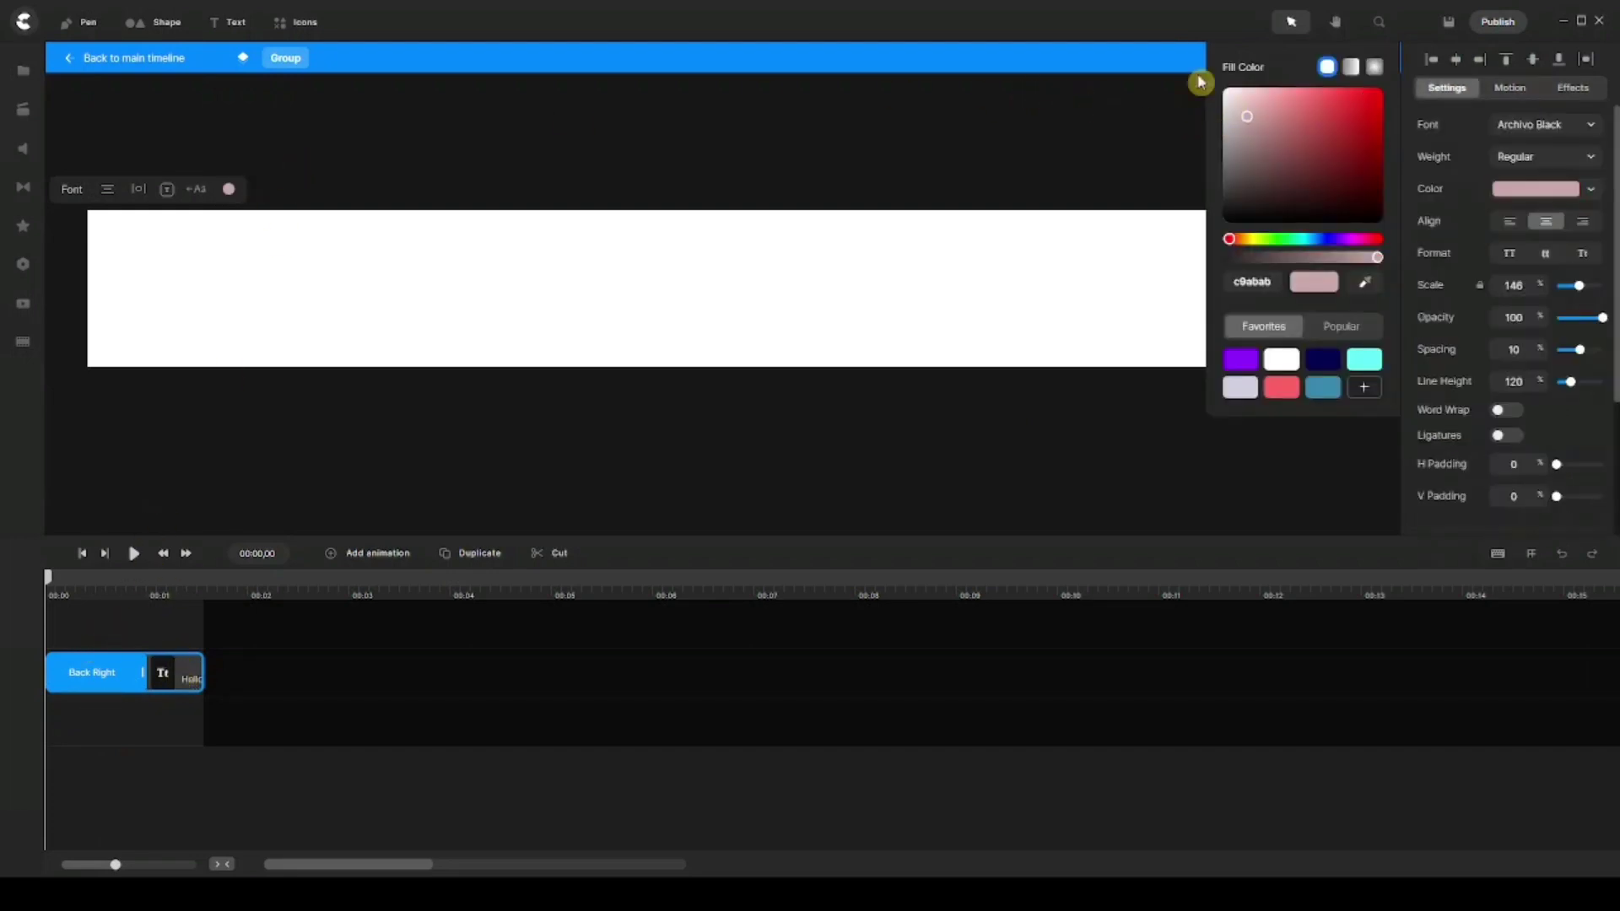
pyautogui.click(600, 488)
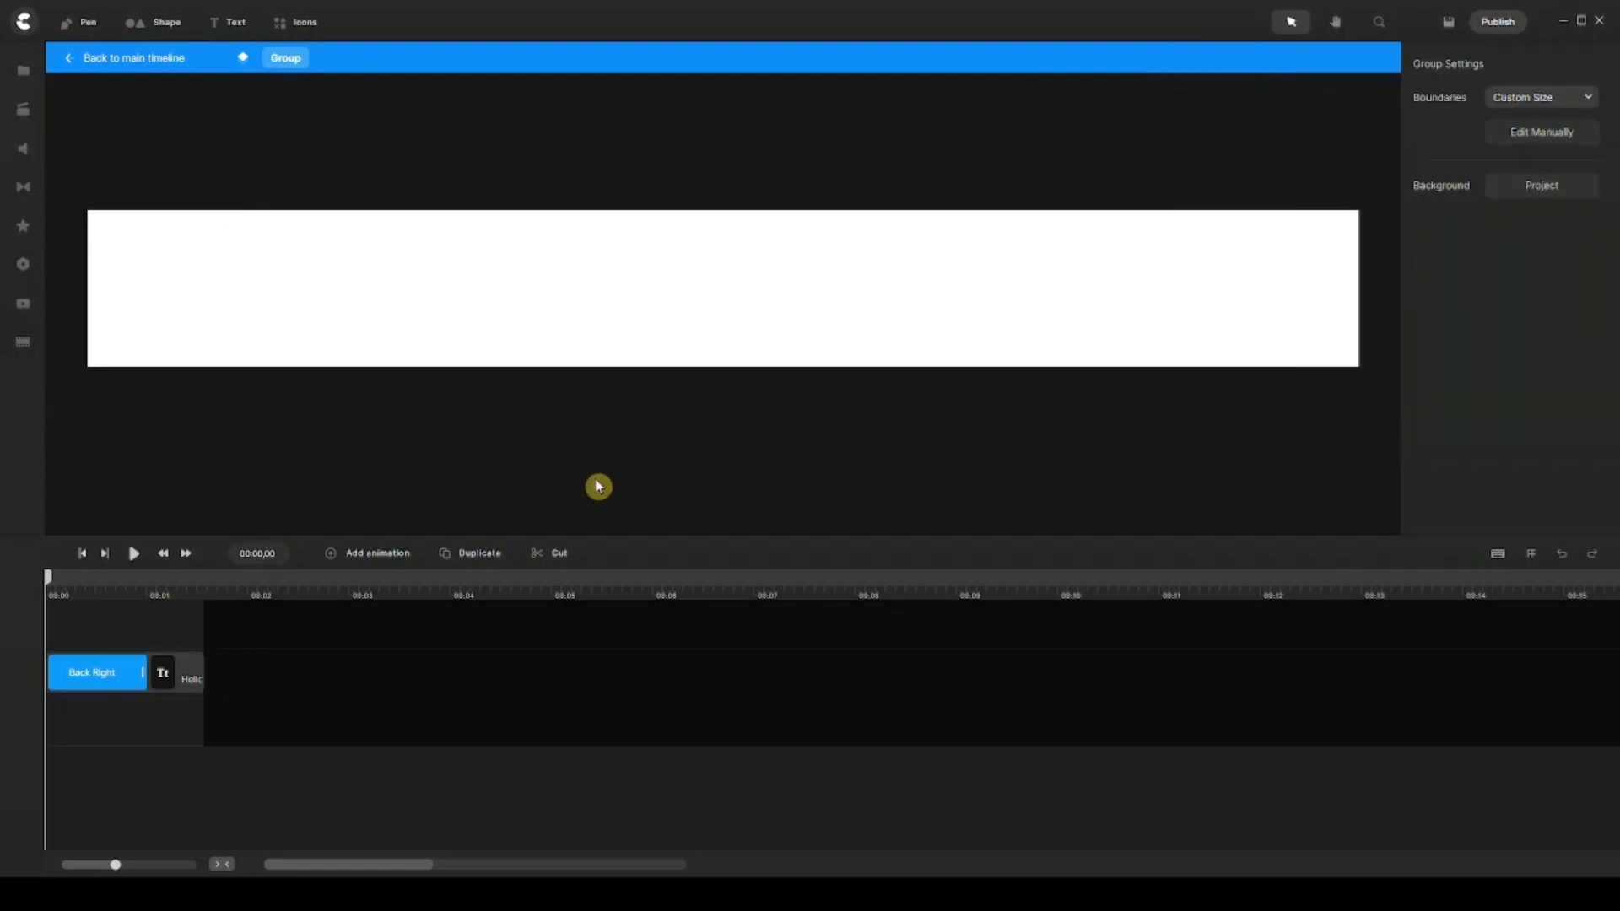
pyautogui.click(122, 59)
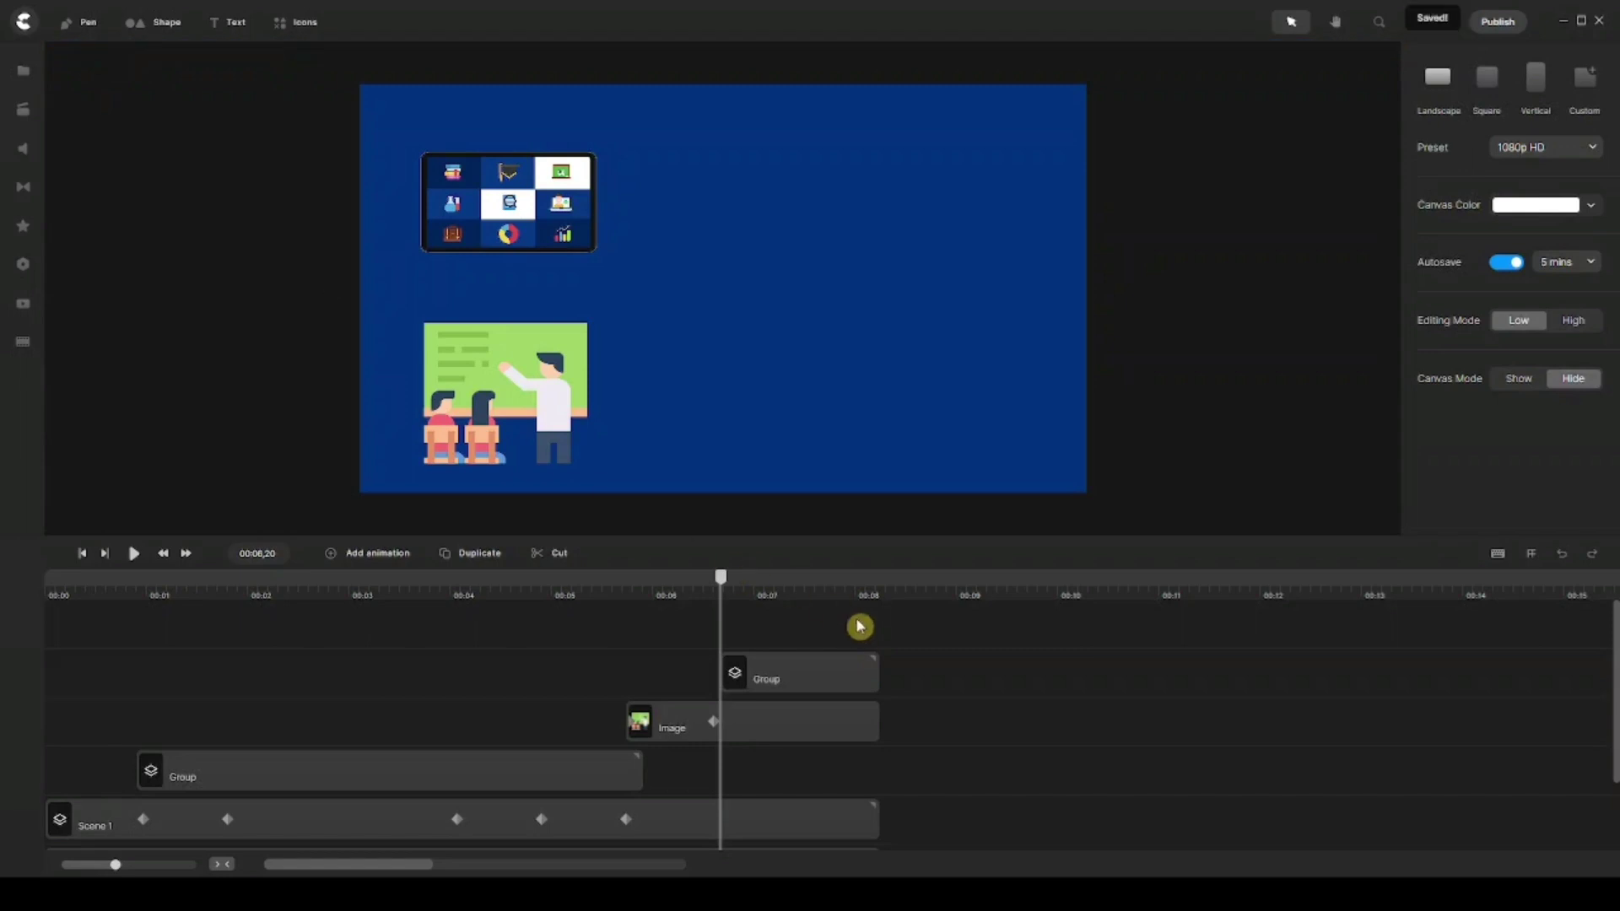
# Scrub the text's slide-in to 00:07,02, extend the group's custom boundary rightward past the smiley, and return to the main timeline
pyautogui.moveTo(722, 585); pyautogui.dragTo(776, 583)
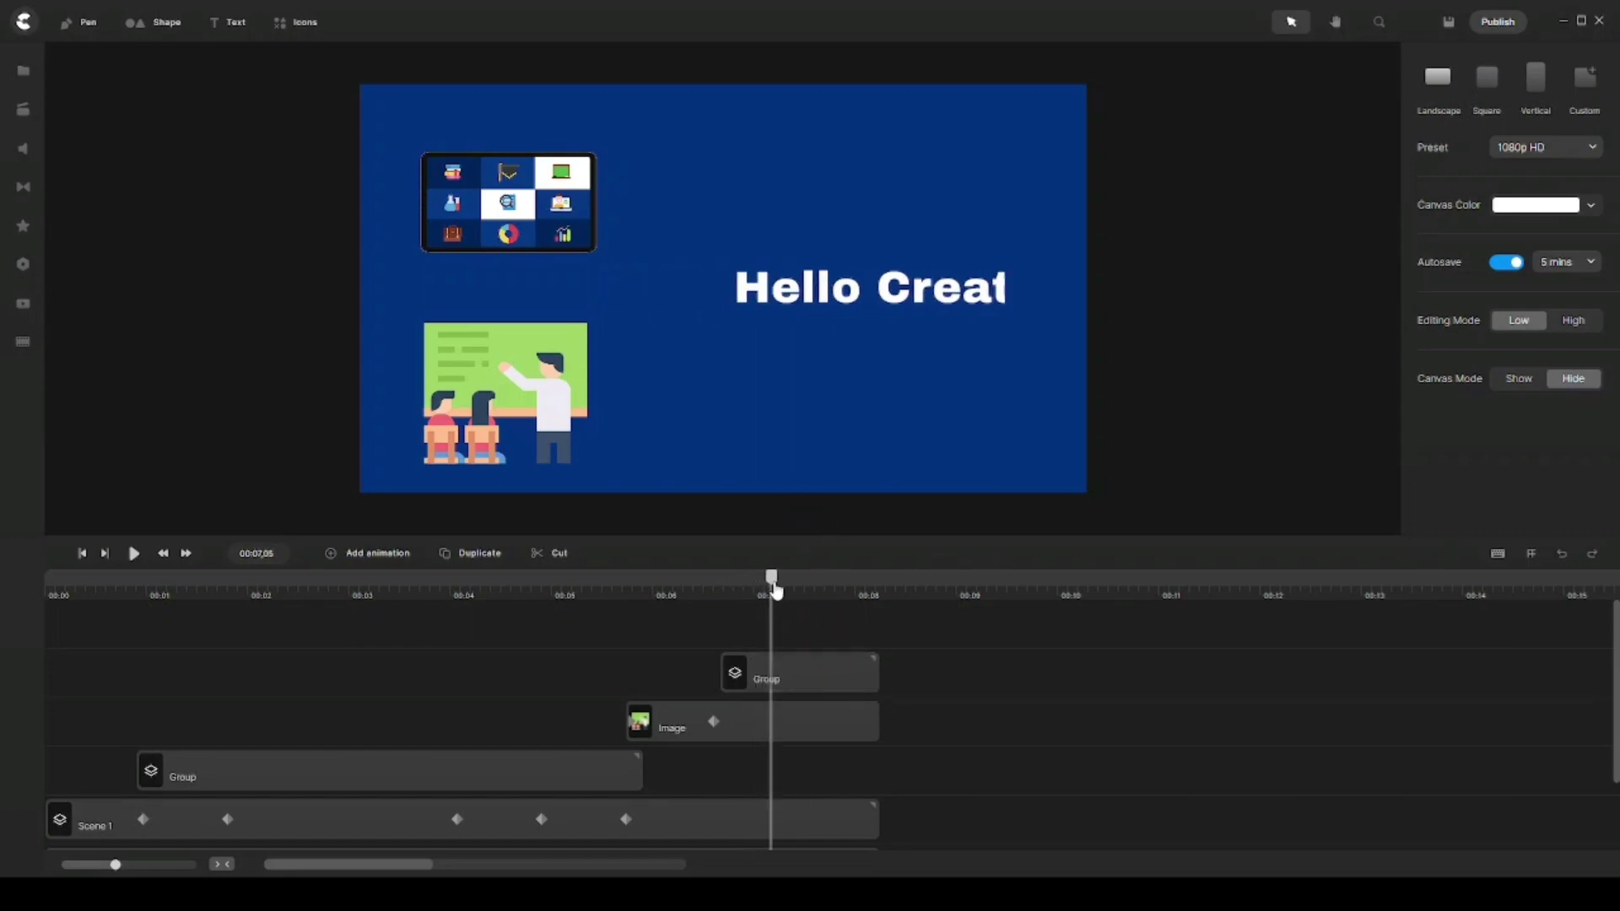
pyautogui.moveTo(772, 580); pyautogui.dragTo(752, 582)
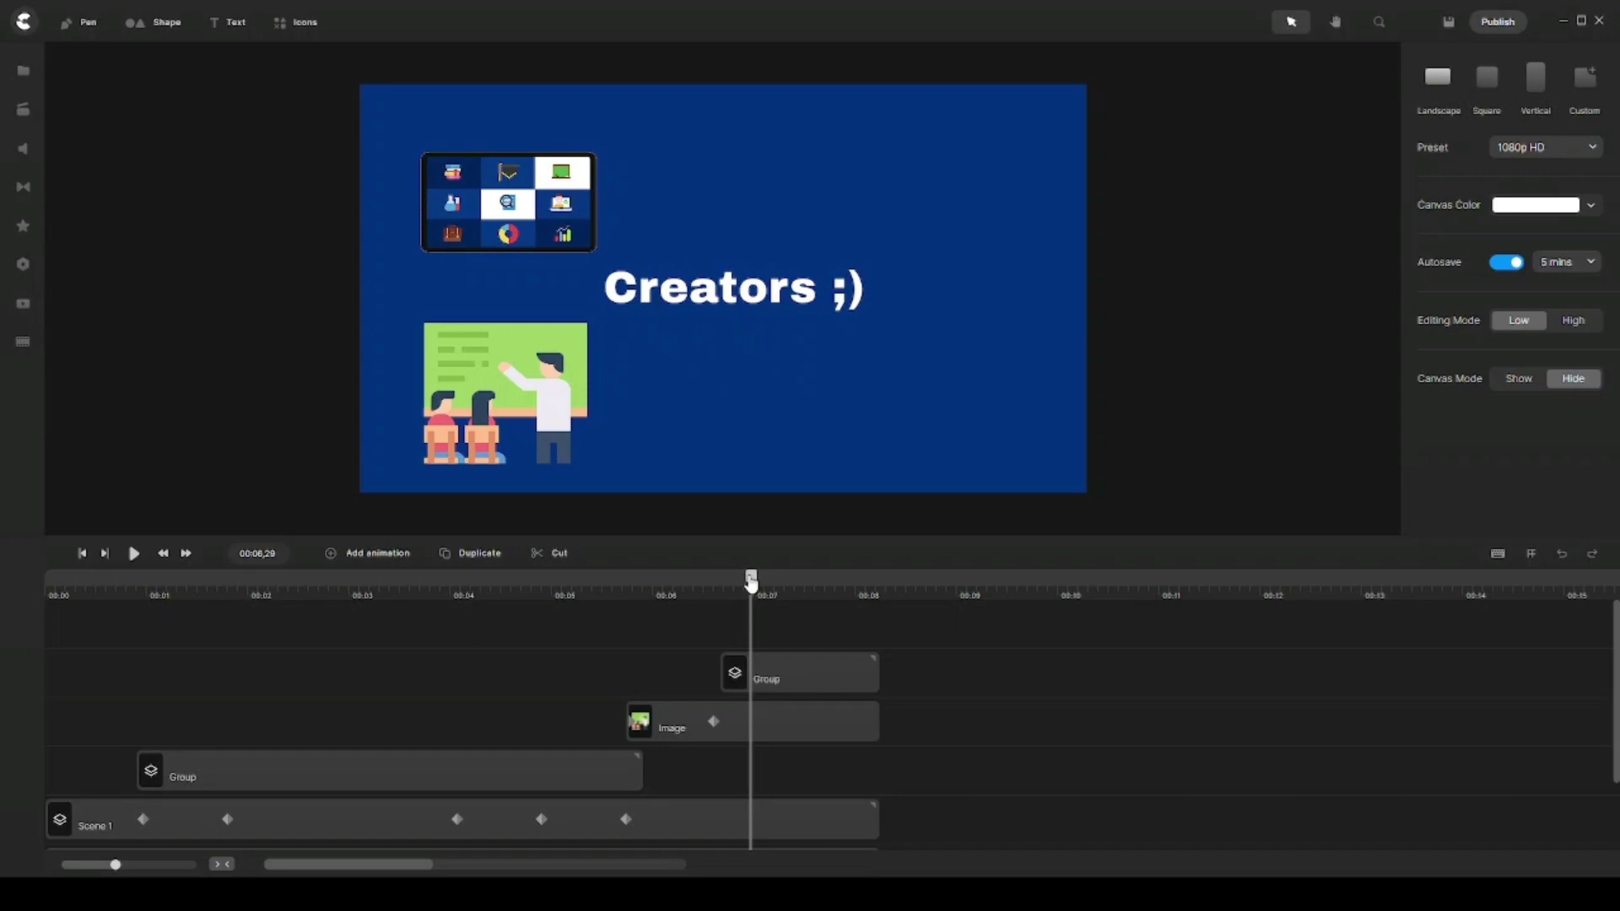
pyautogui.moveTo(753, 582); pyautogui.dragTo(761, 582)
pyautogui.click(822, 673)
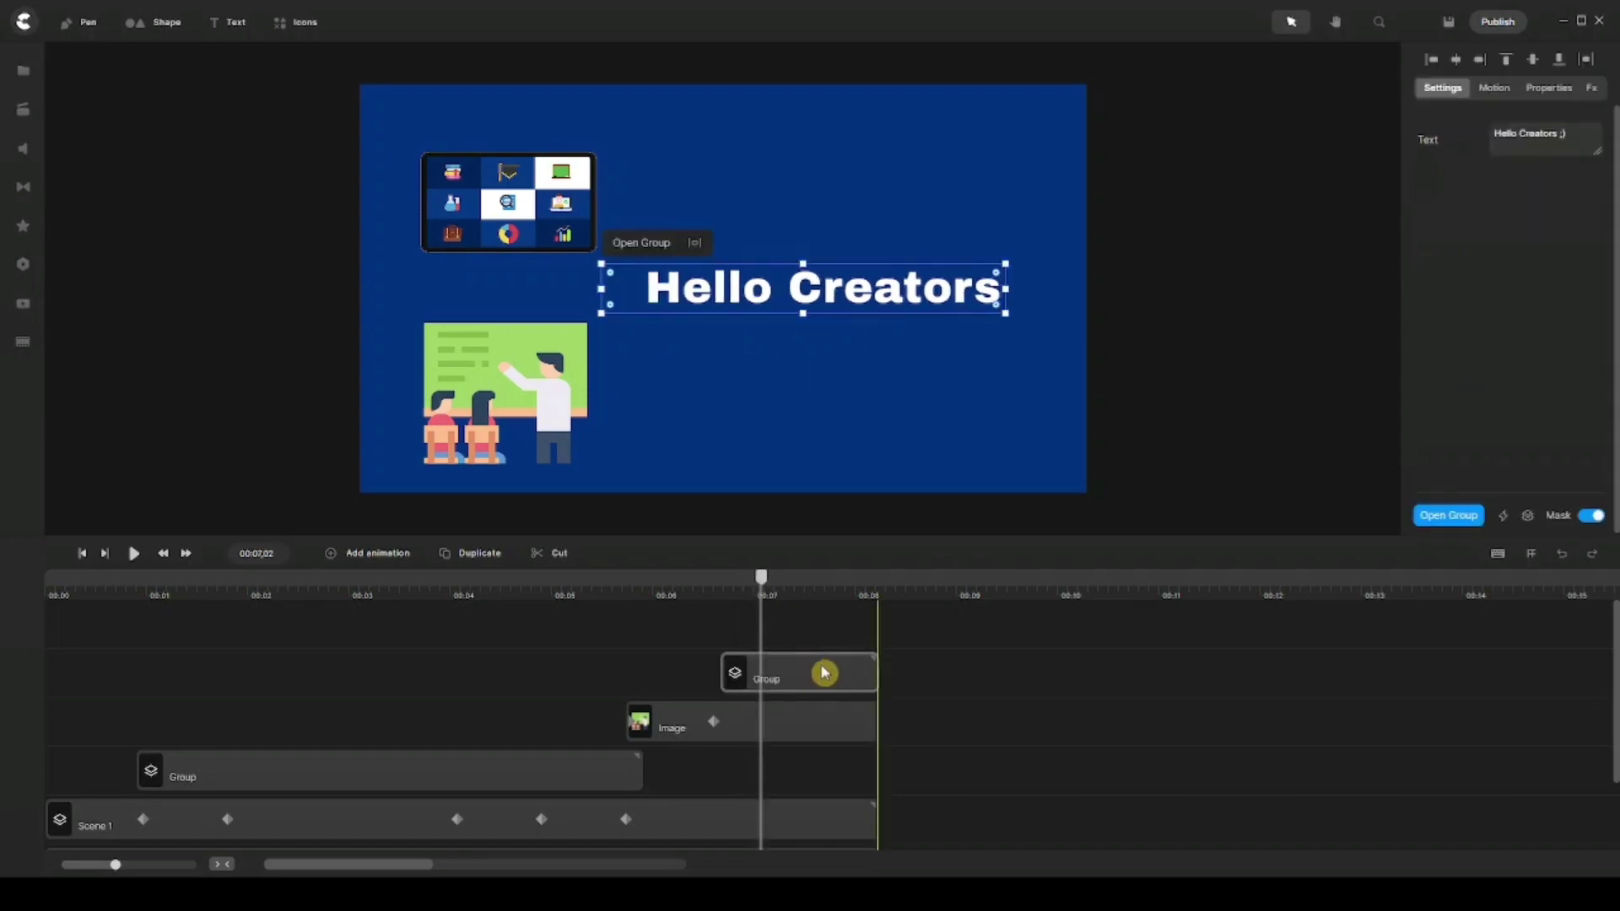
pyautogui.doubleClick(823, 673)
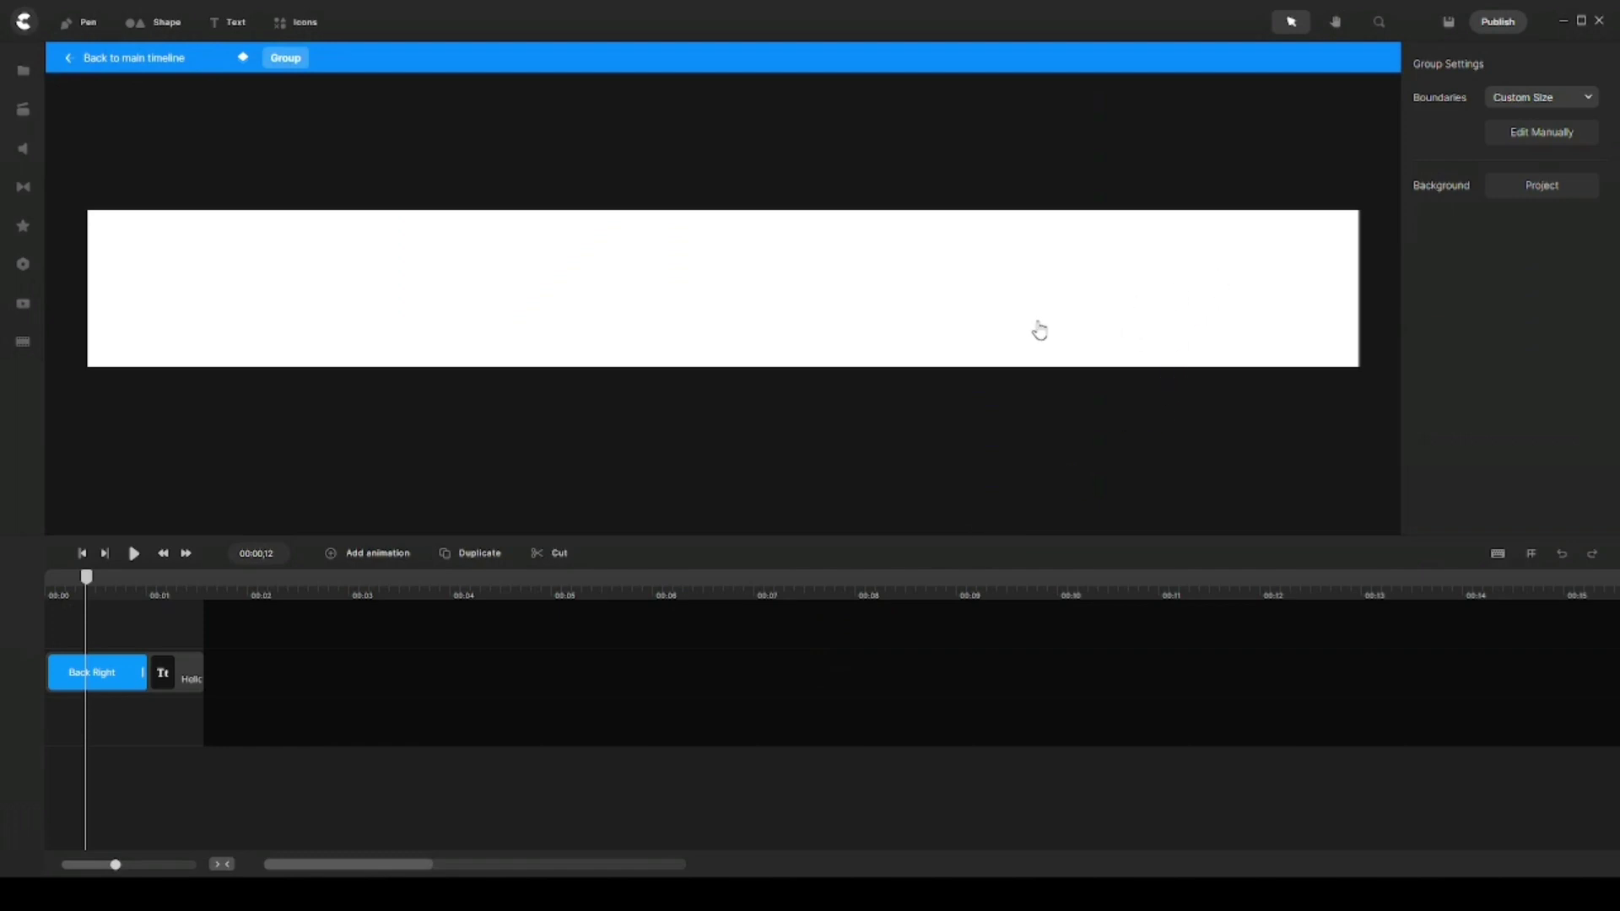
pyautogui.click(1335, 21)
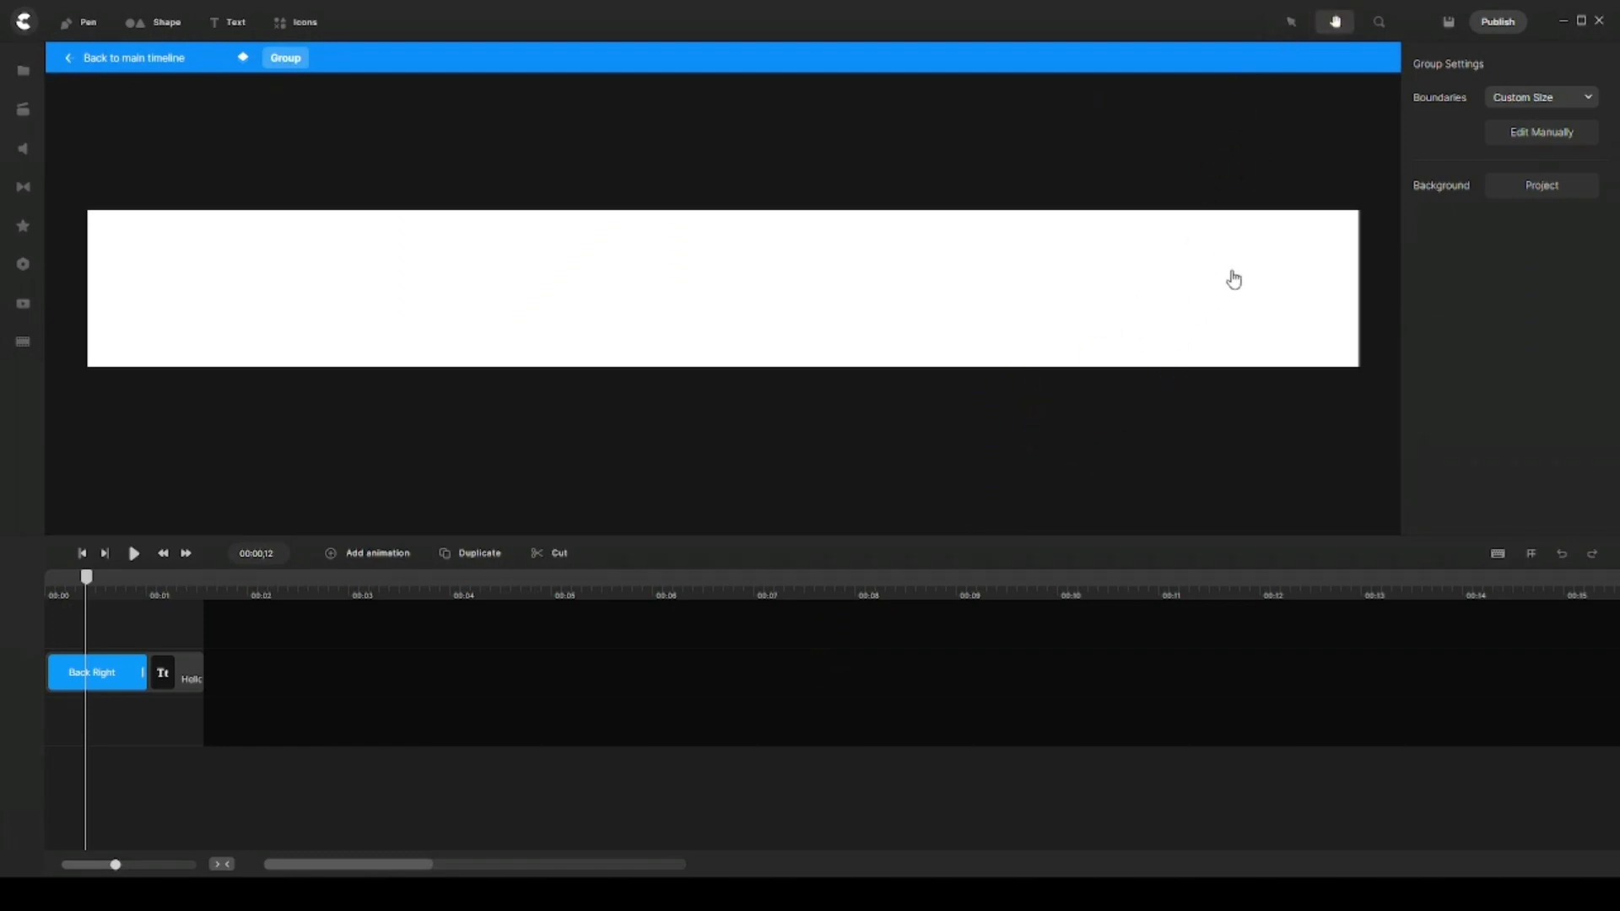
pyautogui.moveTo(1234, 279); pyautogui.dragTo(905, 300)
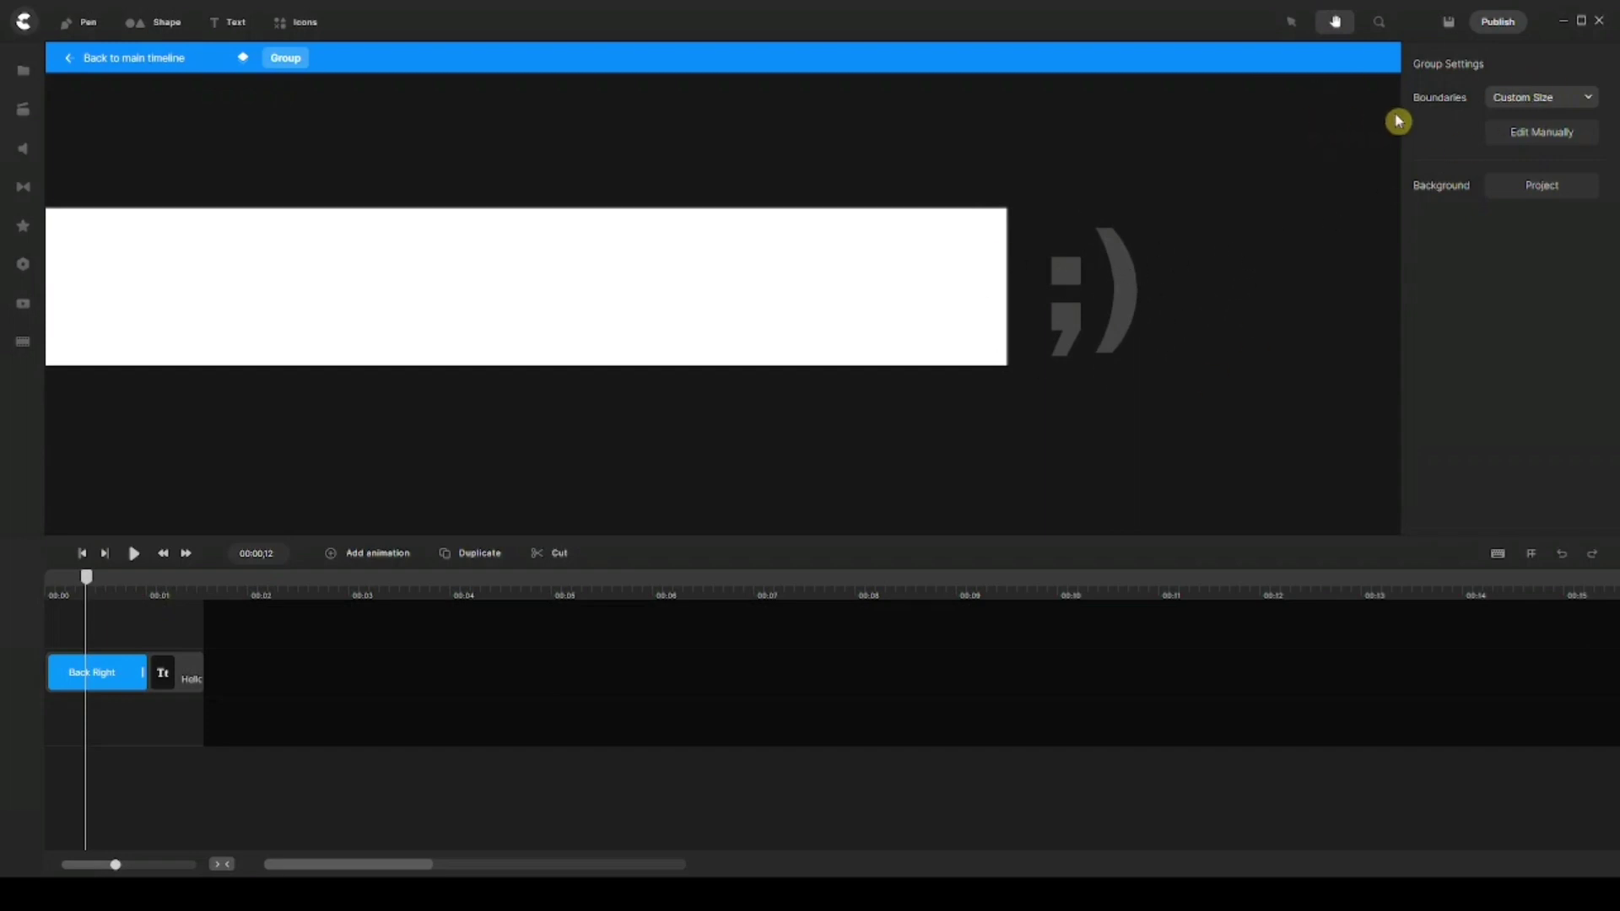
pyautogui.click(1542, 137)
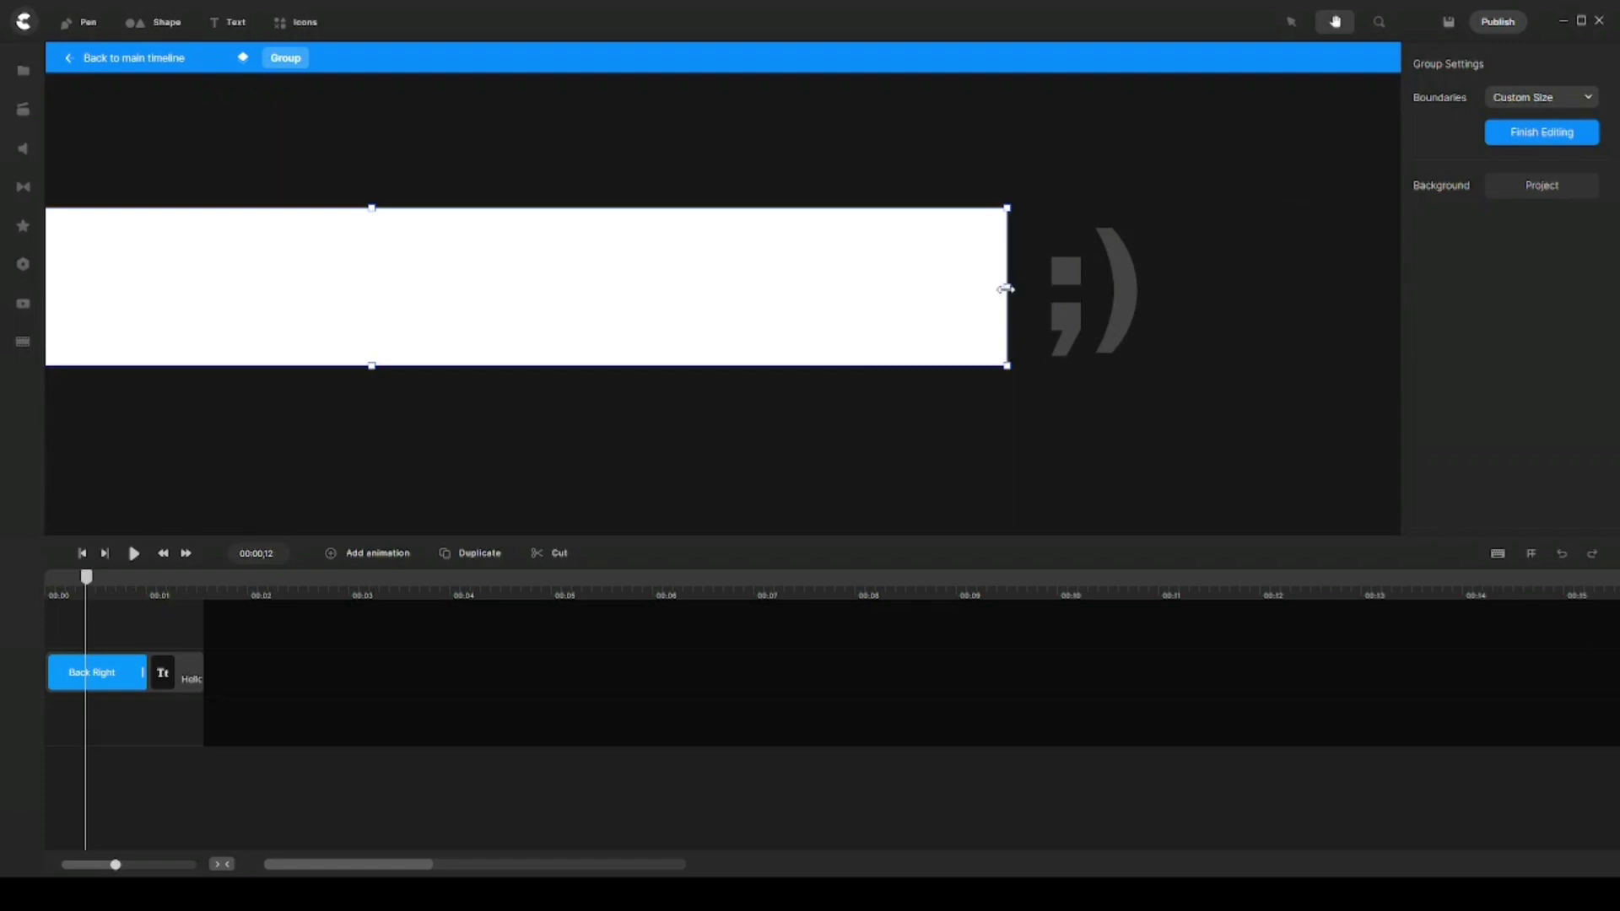
pyautogui.moveTo(1004, 289); pyautogui.dragTo(1400, 285)
pyautogui.click(1298, 17)
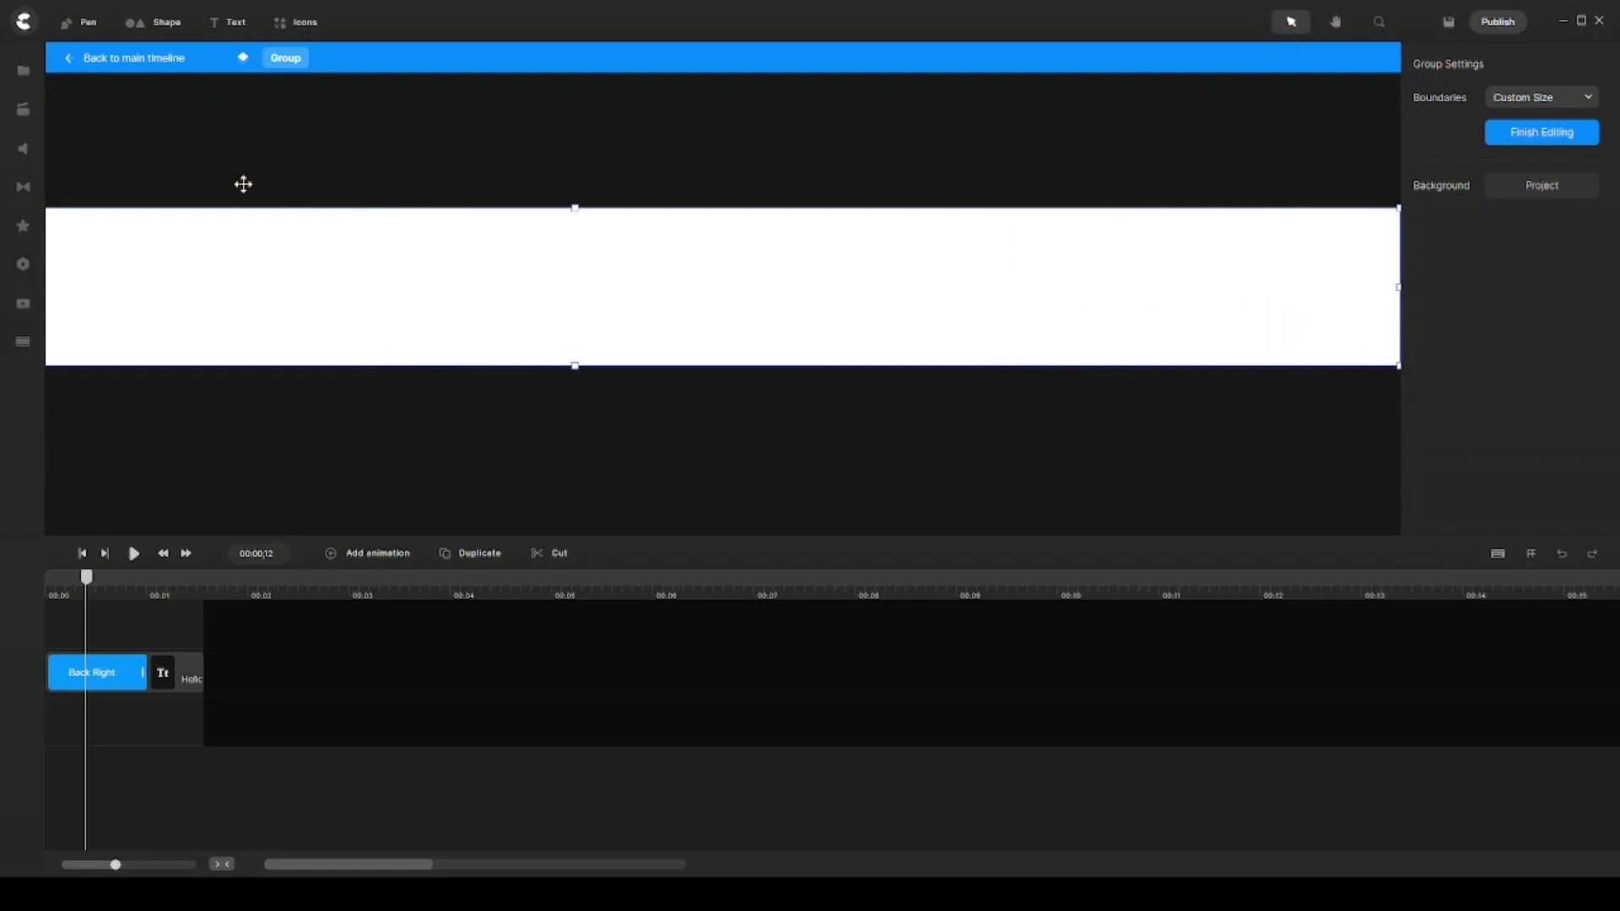
pyautogui.click(138, 62)
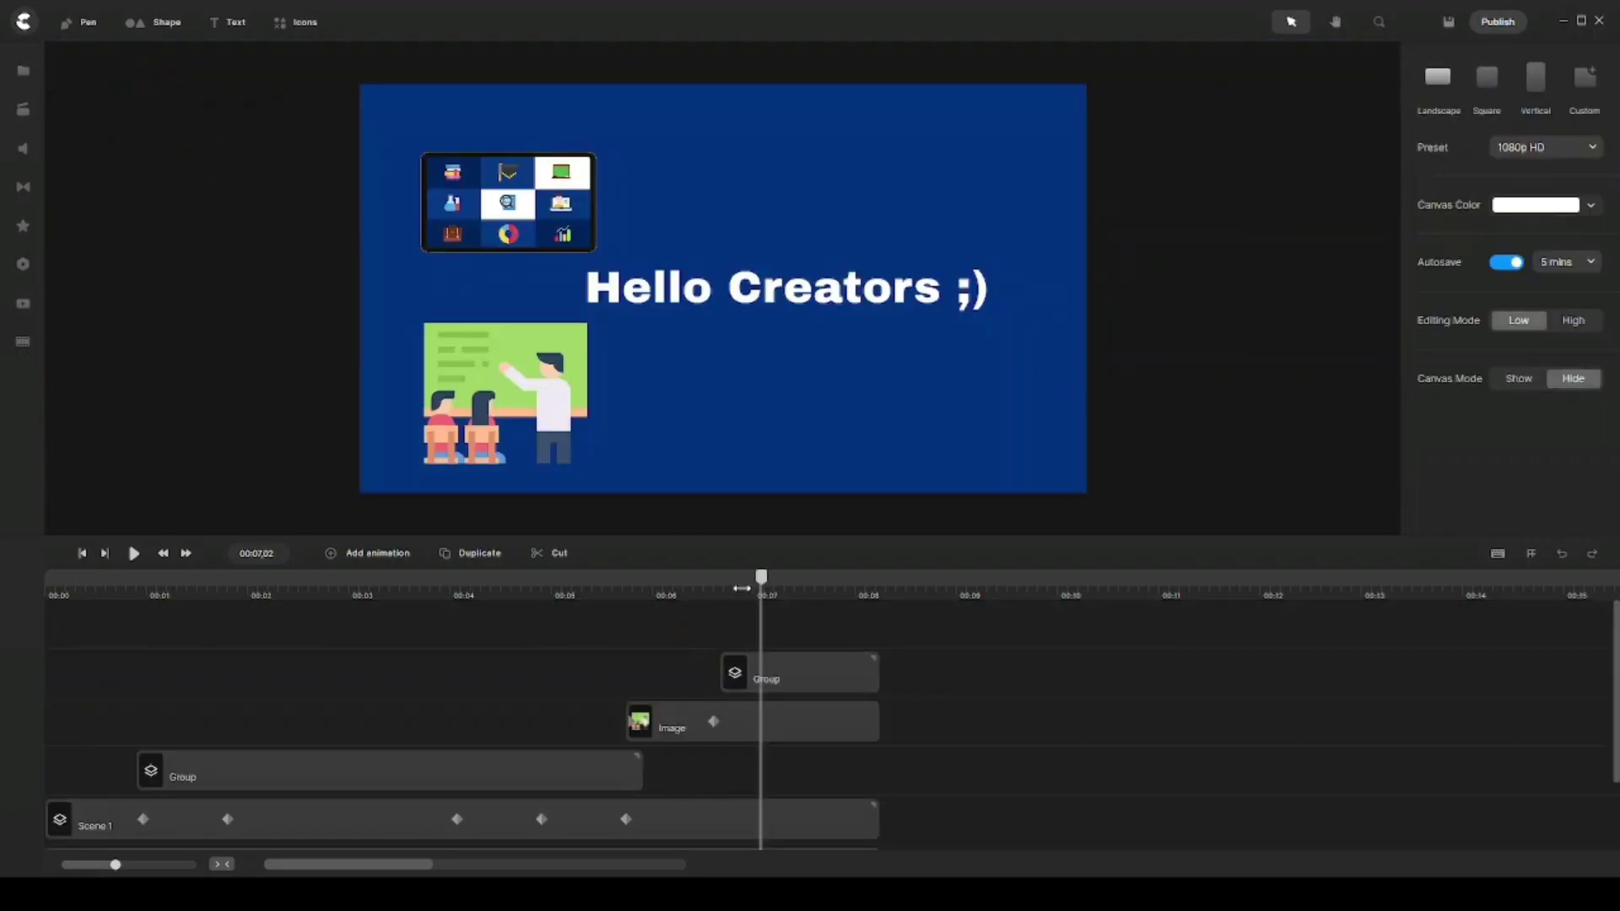
# Scrub to 00:07,10 and nudge the text group four steps to the left
pyautogui.moveTo(767, 580)
pyautogui.mouseDown()
pyautogui.moveTo(726, 581)
pyautogui.moveTo(789, 581)
pyautogui.mouseUp()
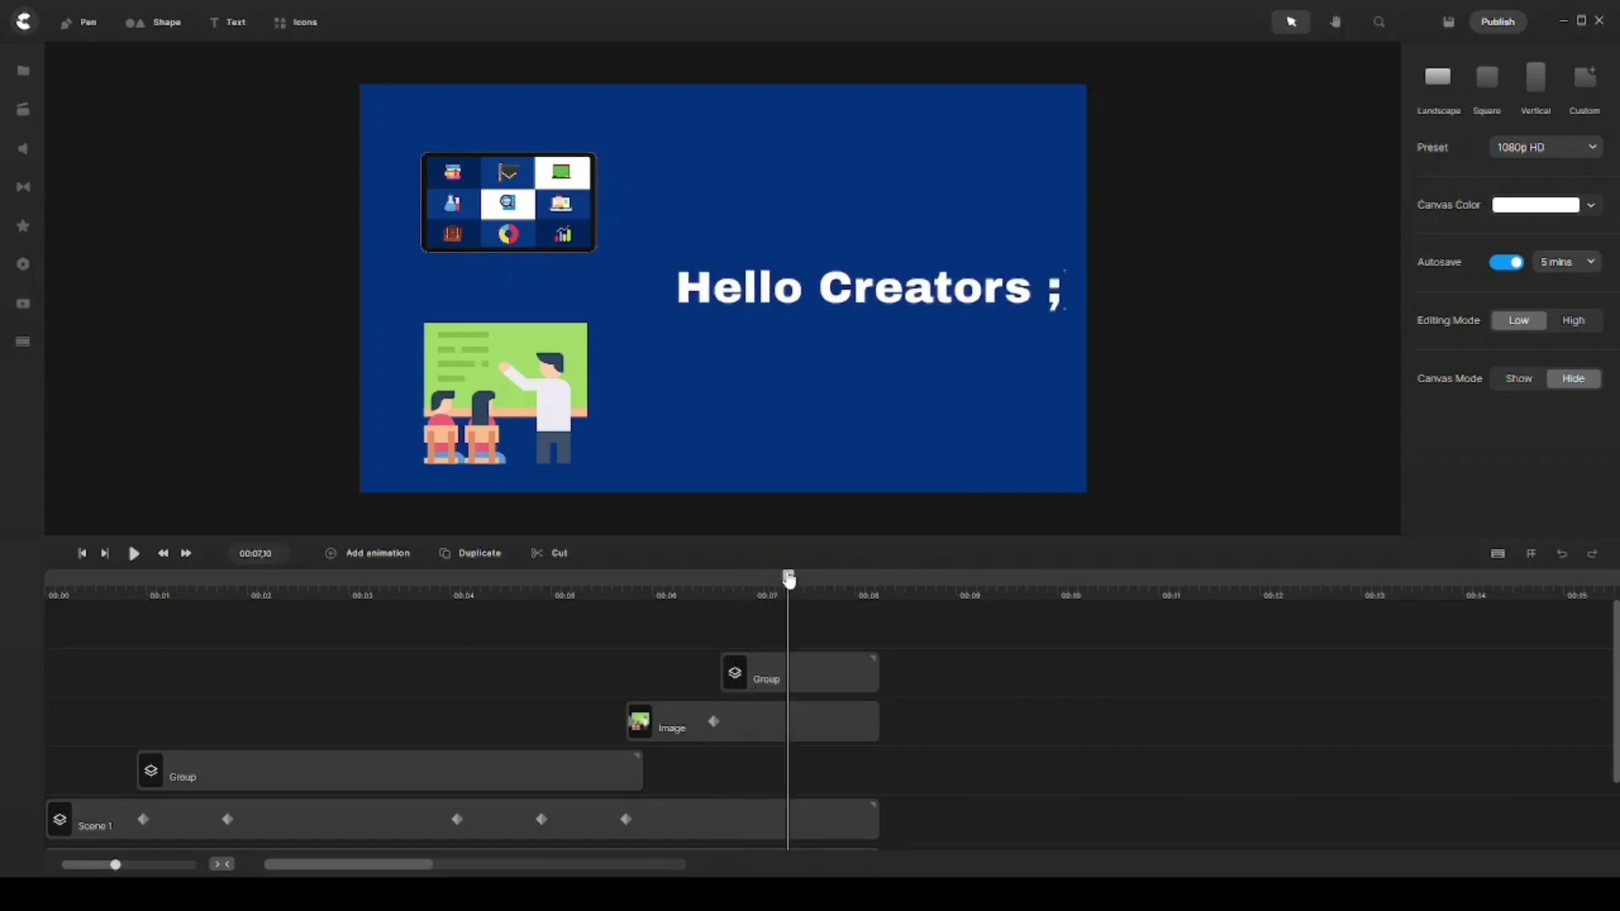
pyautogui.click(836, 681)
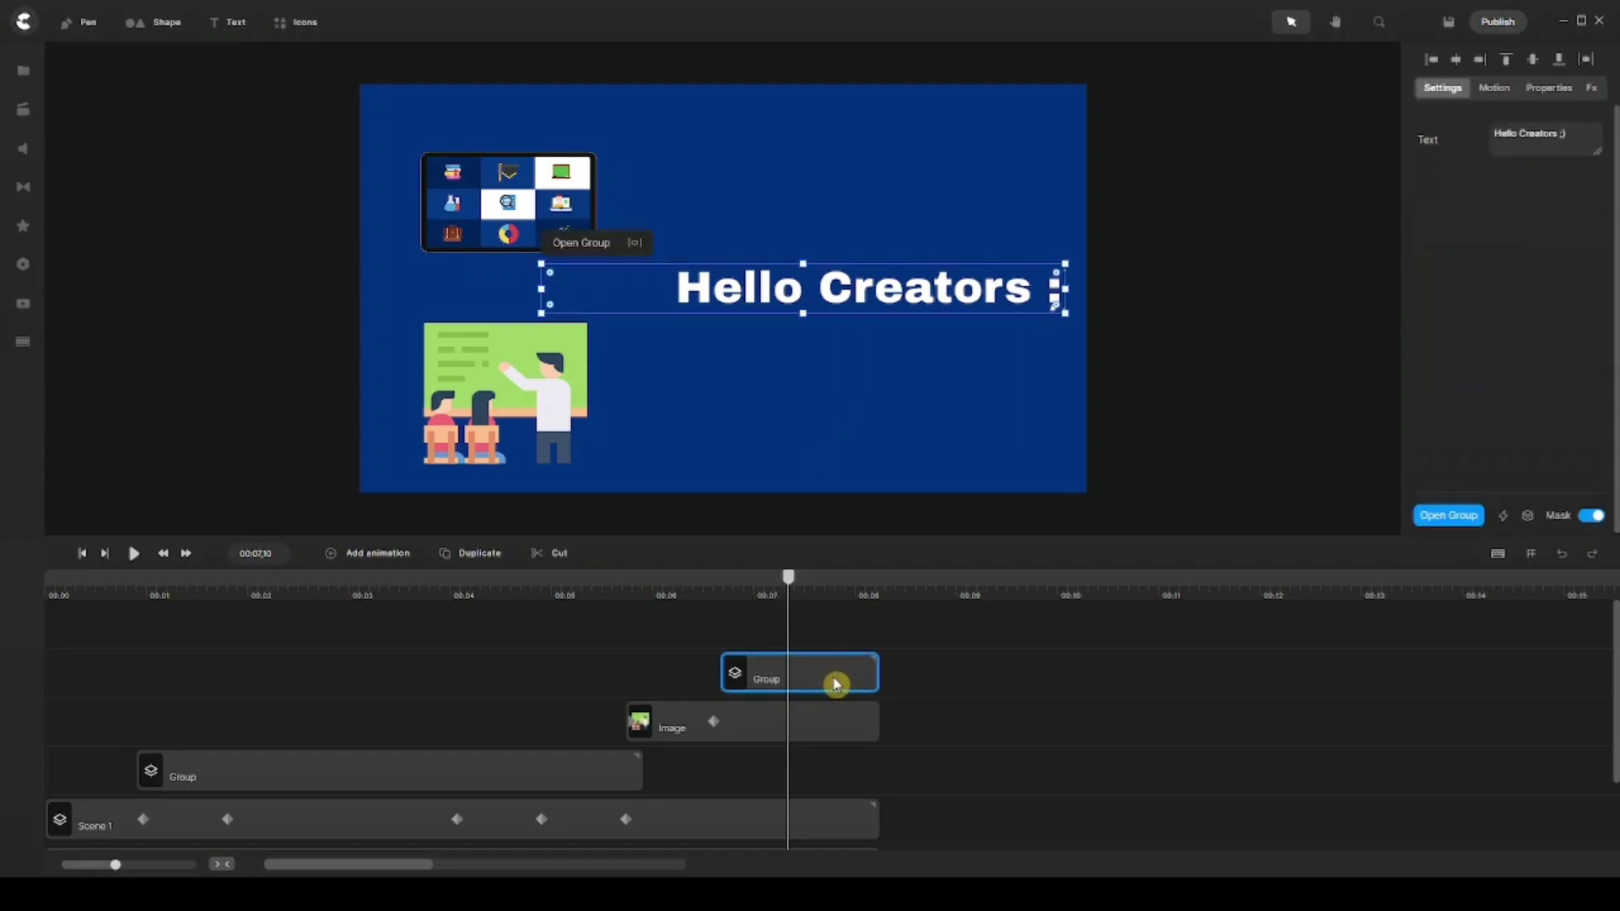
pyautogui.press('Left')
pyautogui.press('Left')
pyautogui.press('Left')
pyautogui.press('Left')
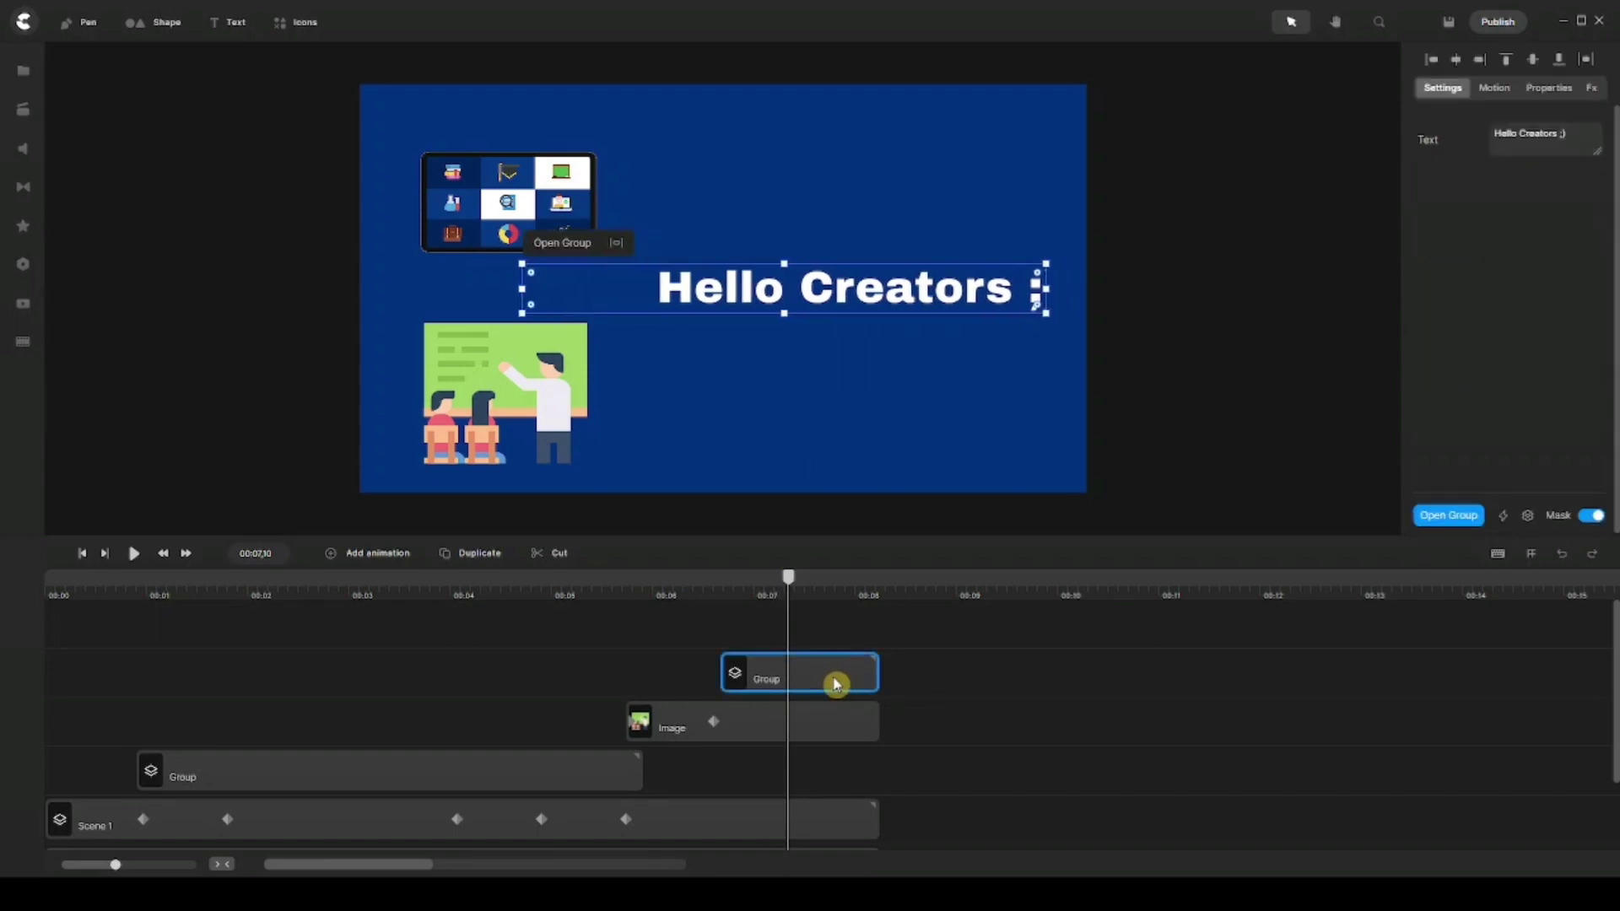
pyautogui.click(802, 621)
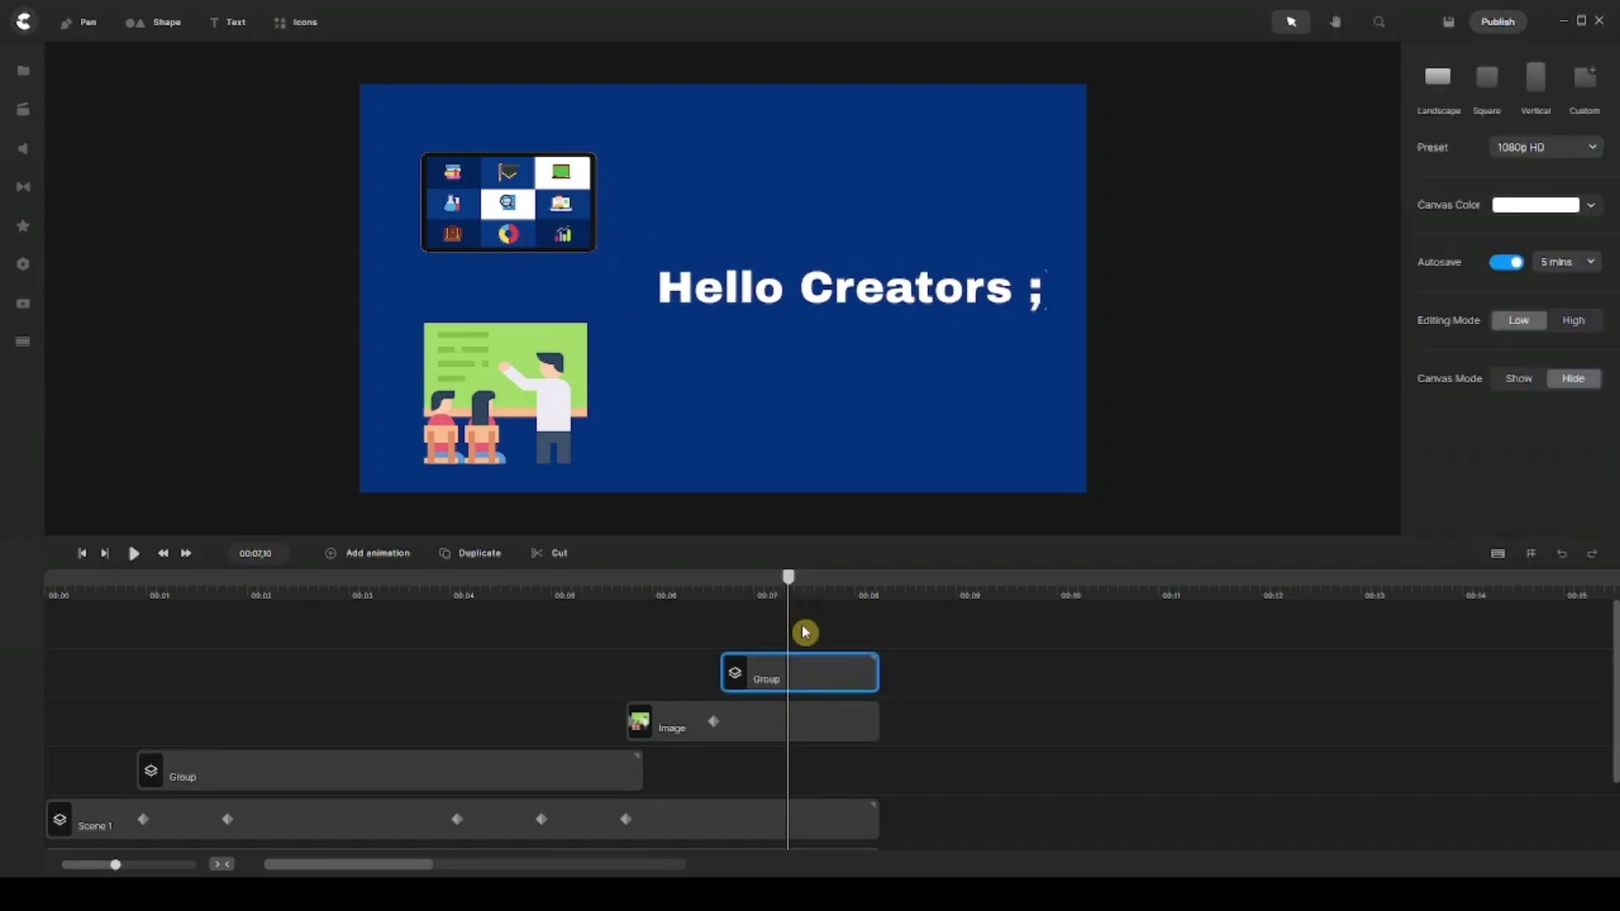
# Reopen the text group at 00:07,05, extend its boundary much farther to the right, and return to the main timeline
pyautogui.moveTo(789, 578)
pyautogui.mouseDown()
pyautogui.moveTo(841, 582)
pyautogui.moveTo(776, 588)
pyautogui.mouseUp()
pyautogui.click(829, 681)
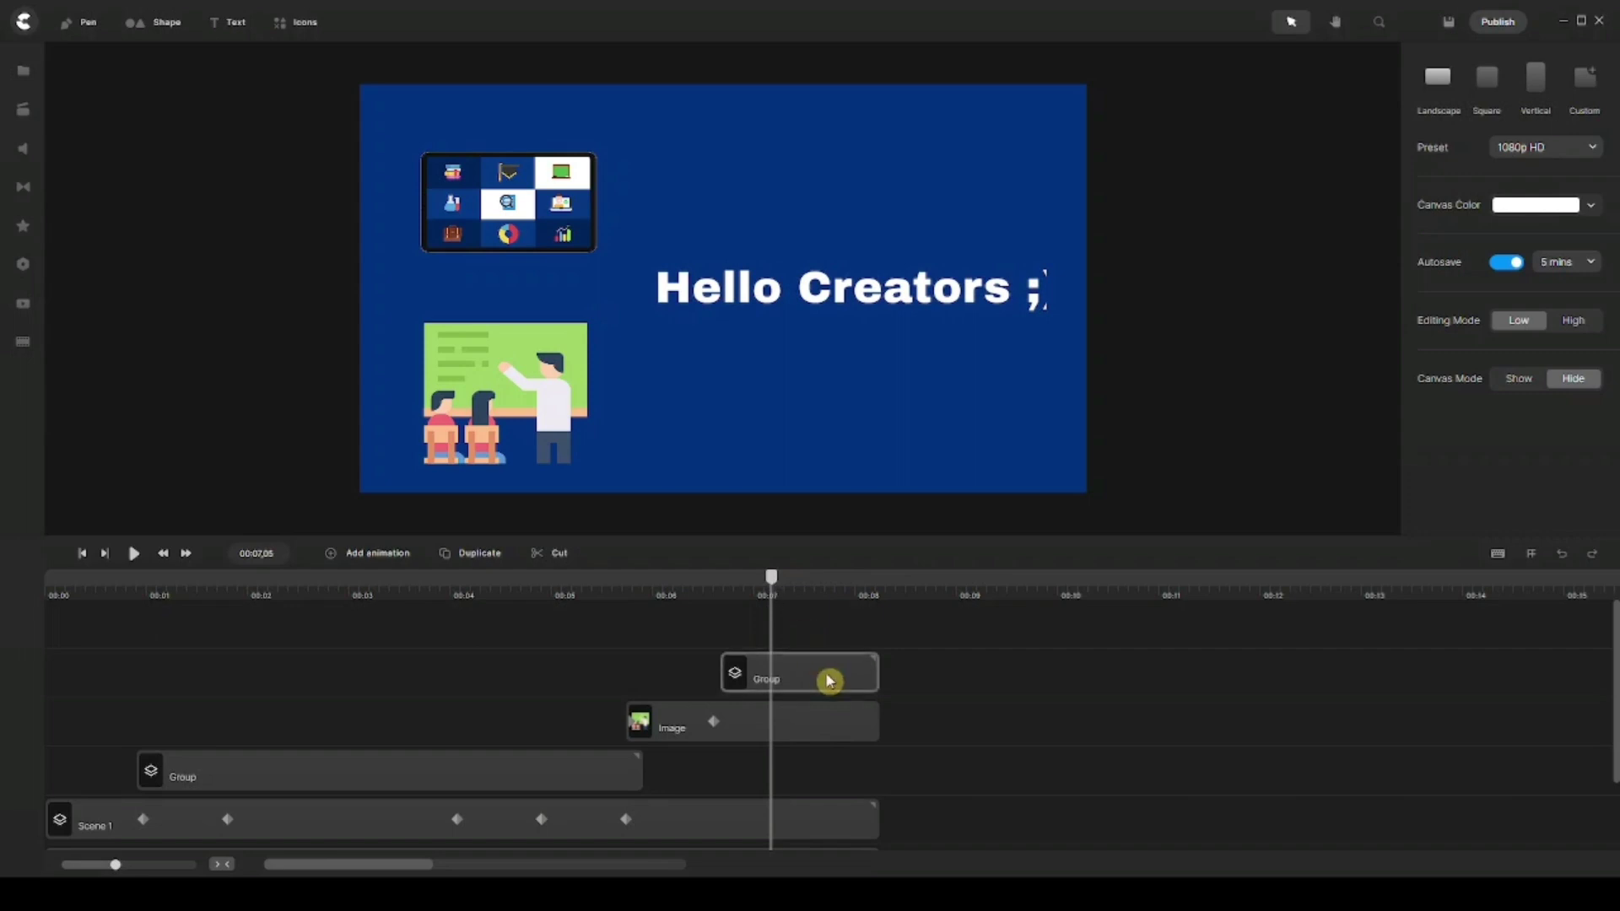
pyautogui.doubleClick(829, 681)
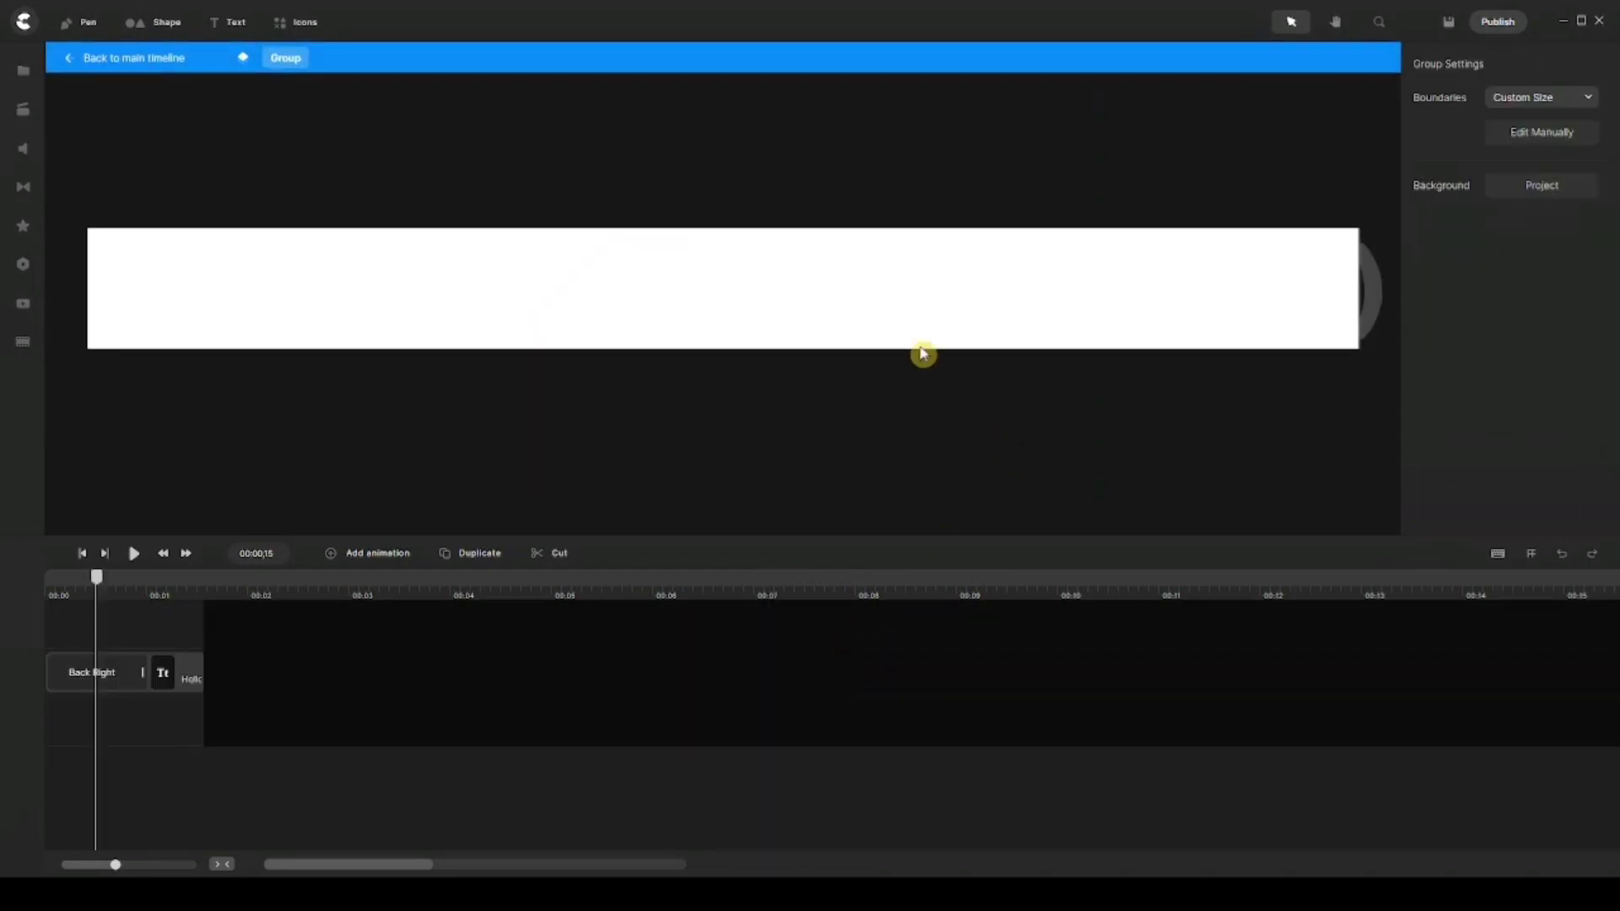
pyautogui.click(1551, 138)
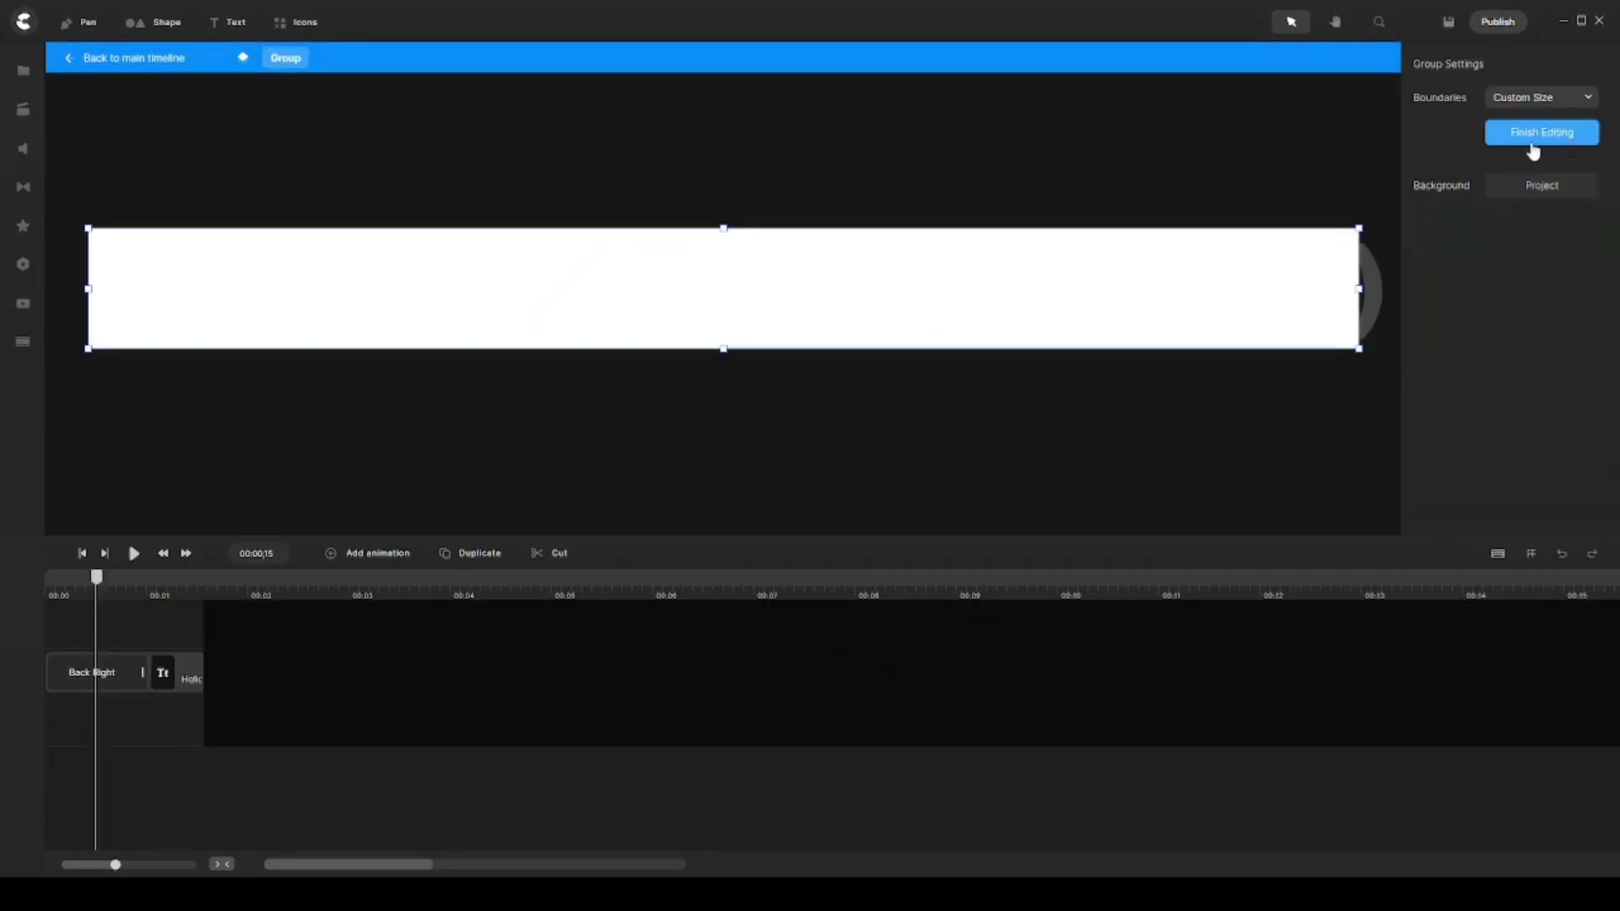
pyautogui.click(1335, 23)
pyautogui.moveTo(1080, 283); pyautogui.dragTo(795, 270)
pyautogui.click(1291, 26)
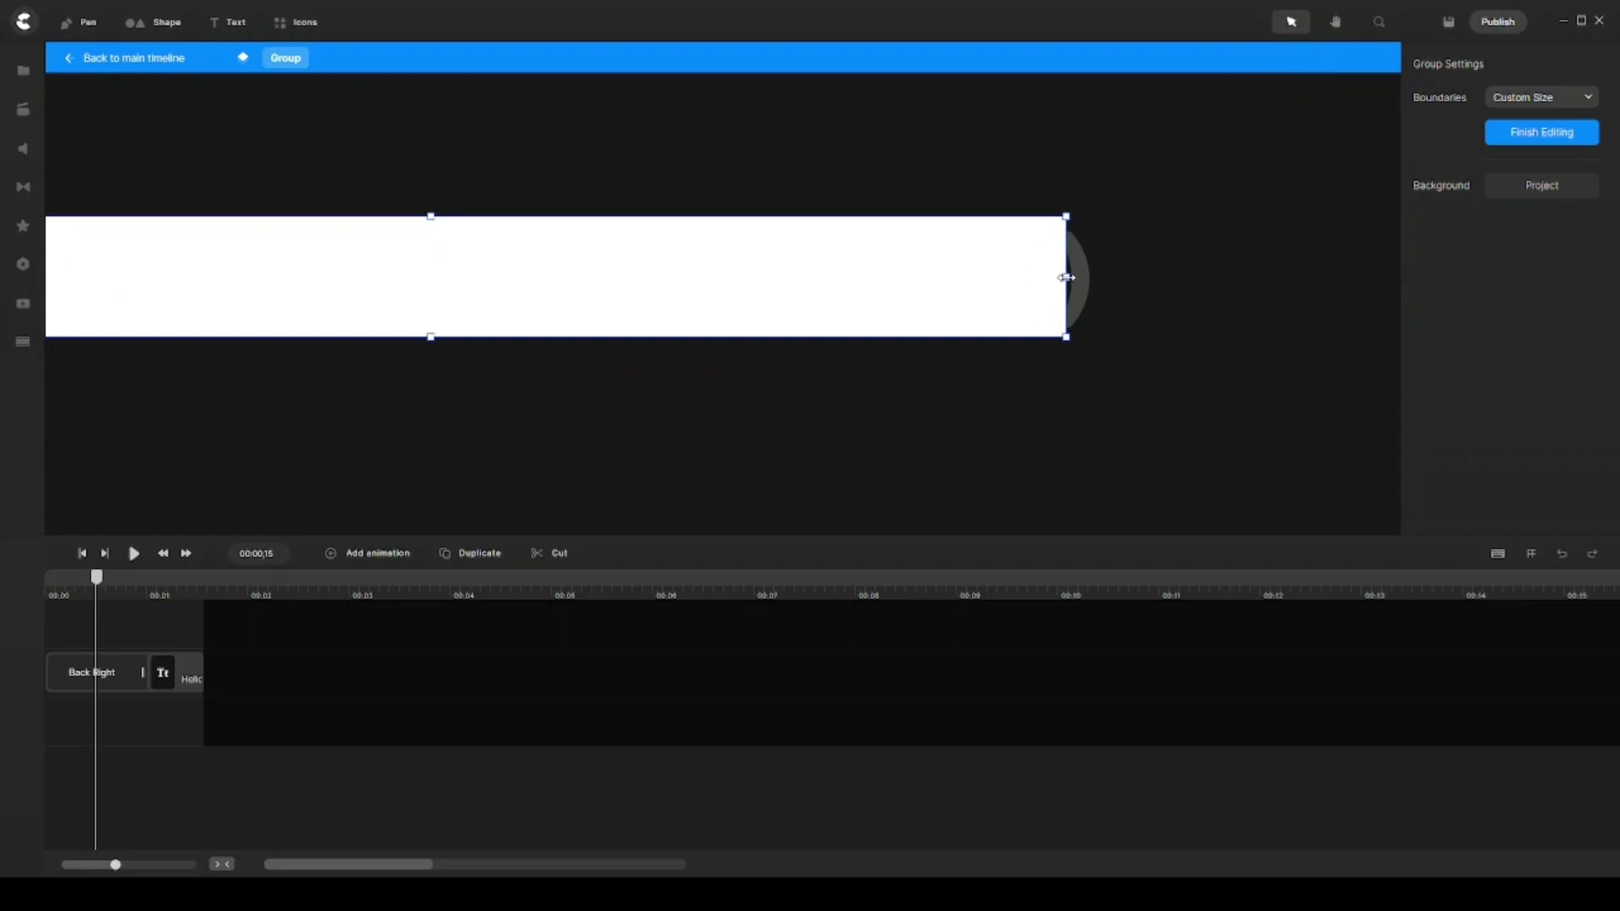
pyautogui.moveTo(1067, 277); pyautogui.dragTo(1454, 272)
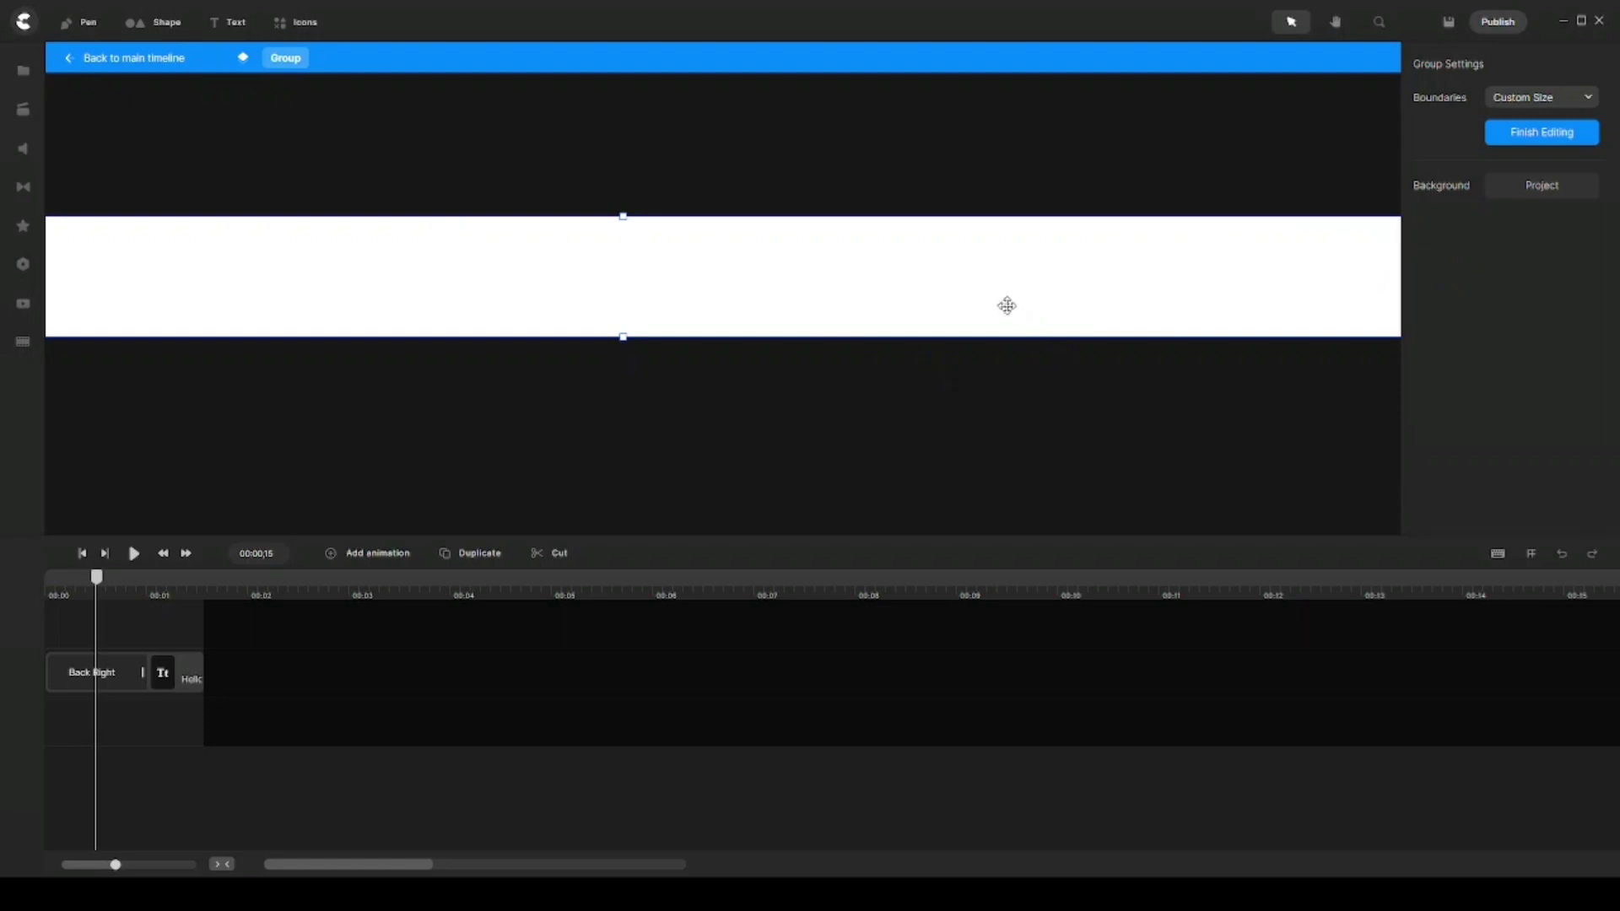
pyautogui.click(133, 57)
pyautogui.click(643, 662)
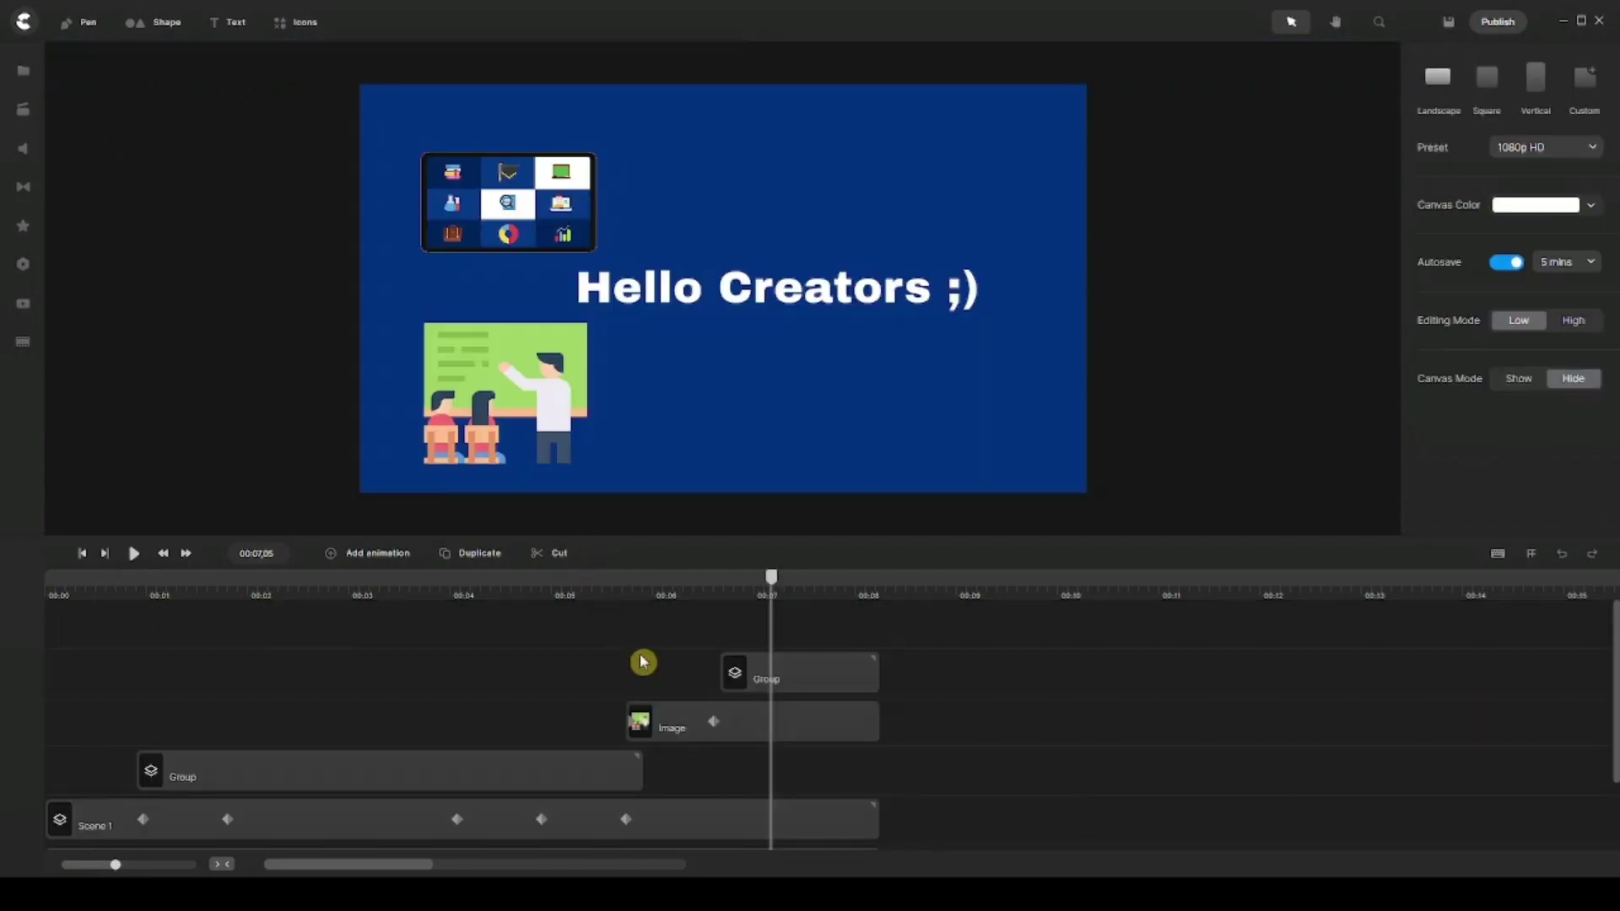
# Scrub through the greeting text's slide-in to check its clipping, and play the whole animation from the beginning
pyautogui.moveTo(771, 578)
pyautogui.mouseDown()
pyautogui.moveTo(817, 580)
pyautogui.moveTo(760, 585)
pyautogui.moveTo(774, 583)
pyautogui.mouseUp()
pyautogui.click(817, 679)
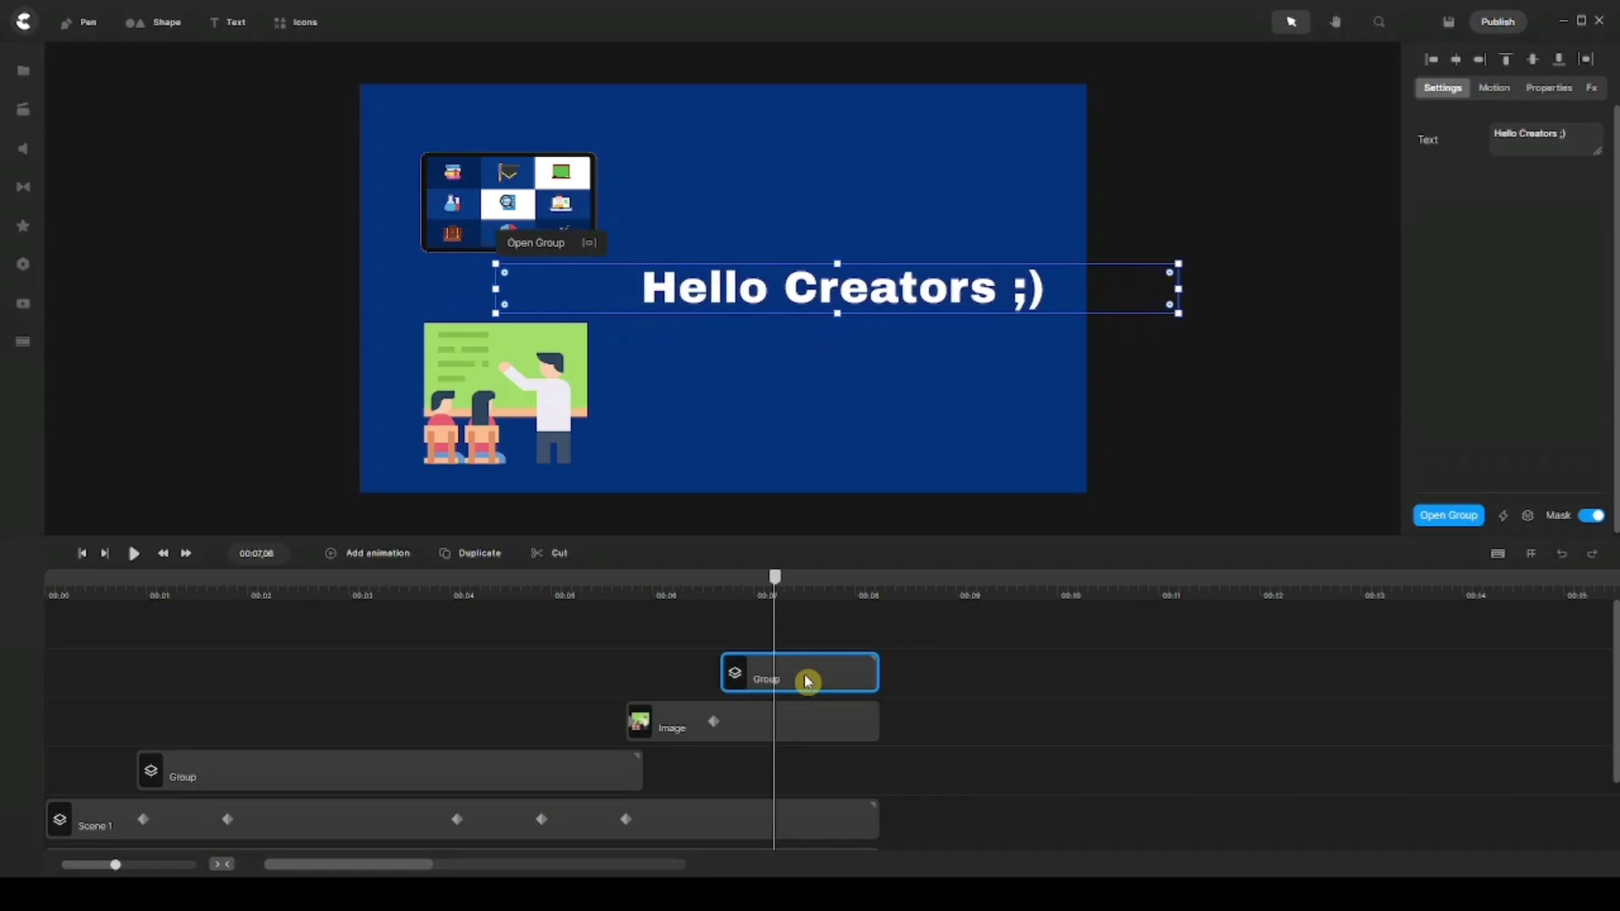
pyautogui.click(771, 639)
pyautogui.click(728, 584)
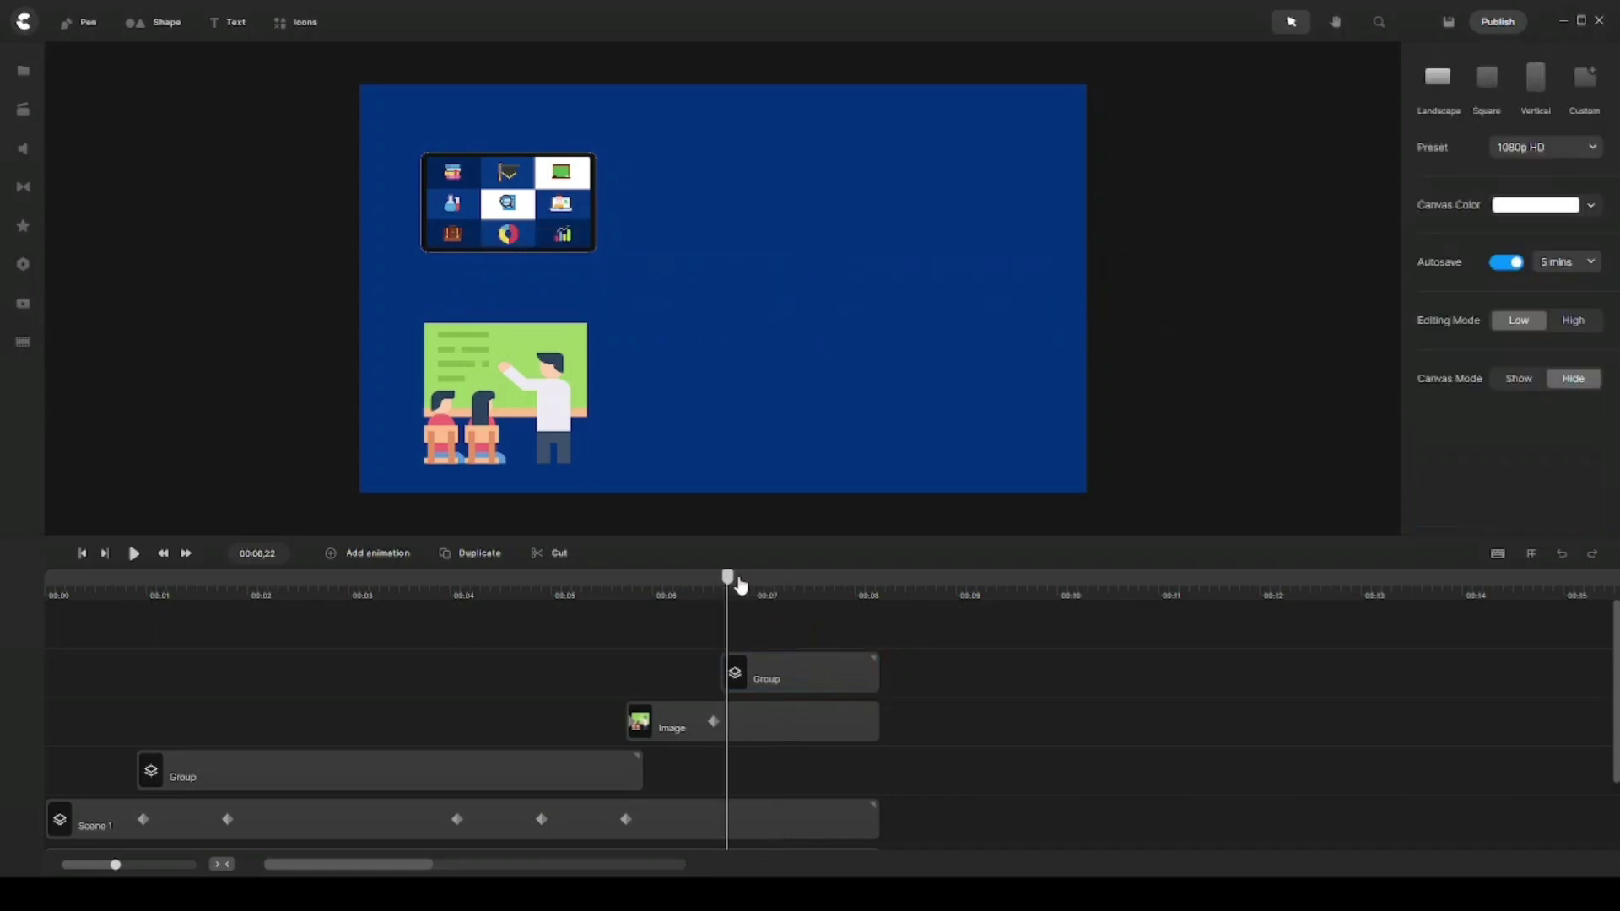
pyautogui.moveTo(732, 584); pyautogui.dragTo(800, 581)
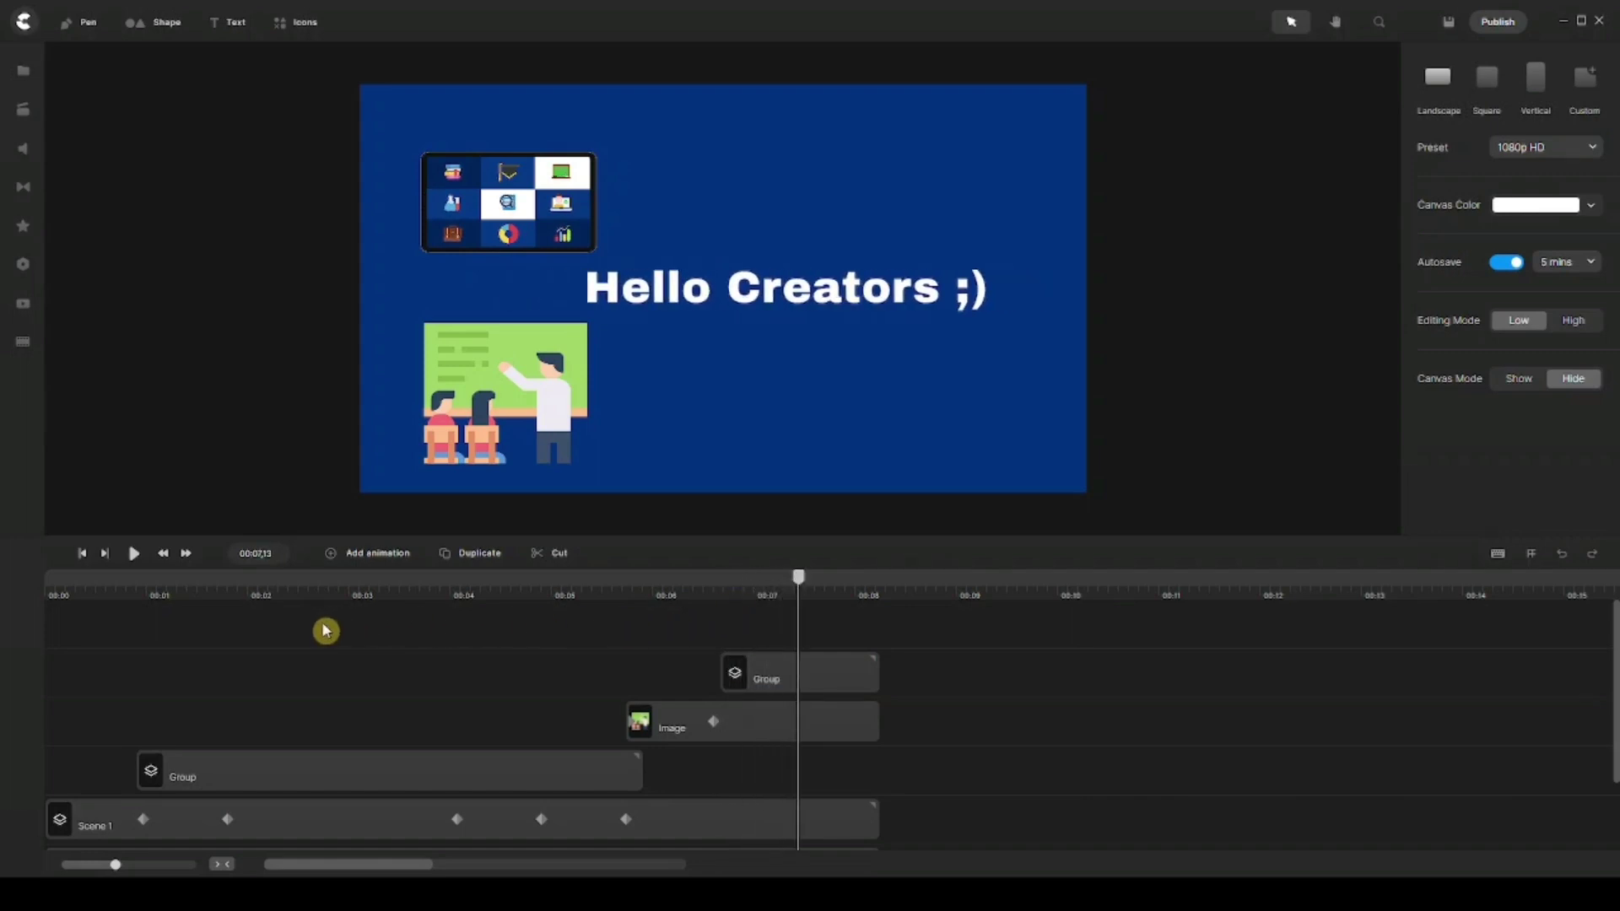
pyautogui.click(82, 554)
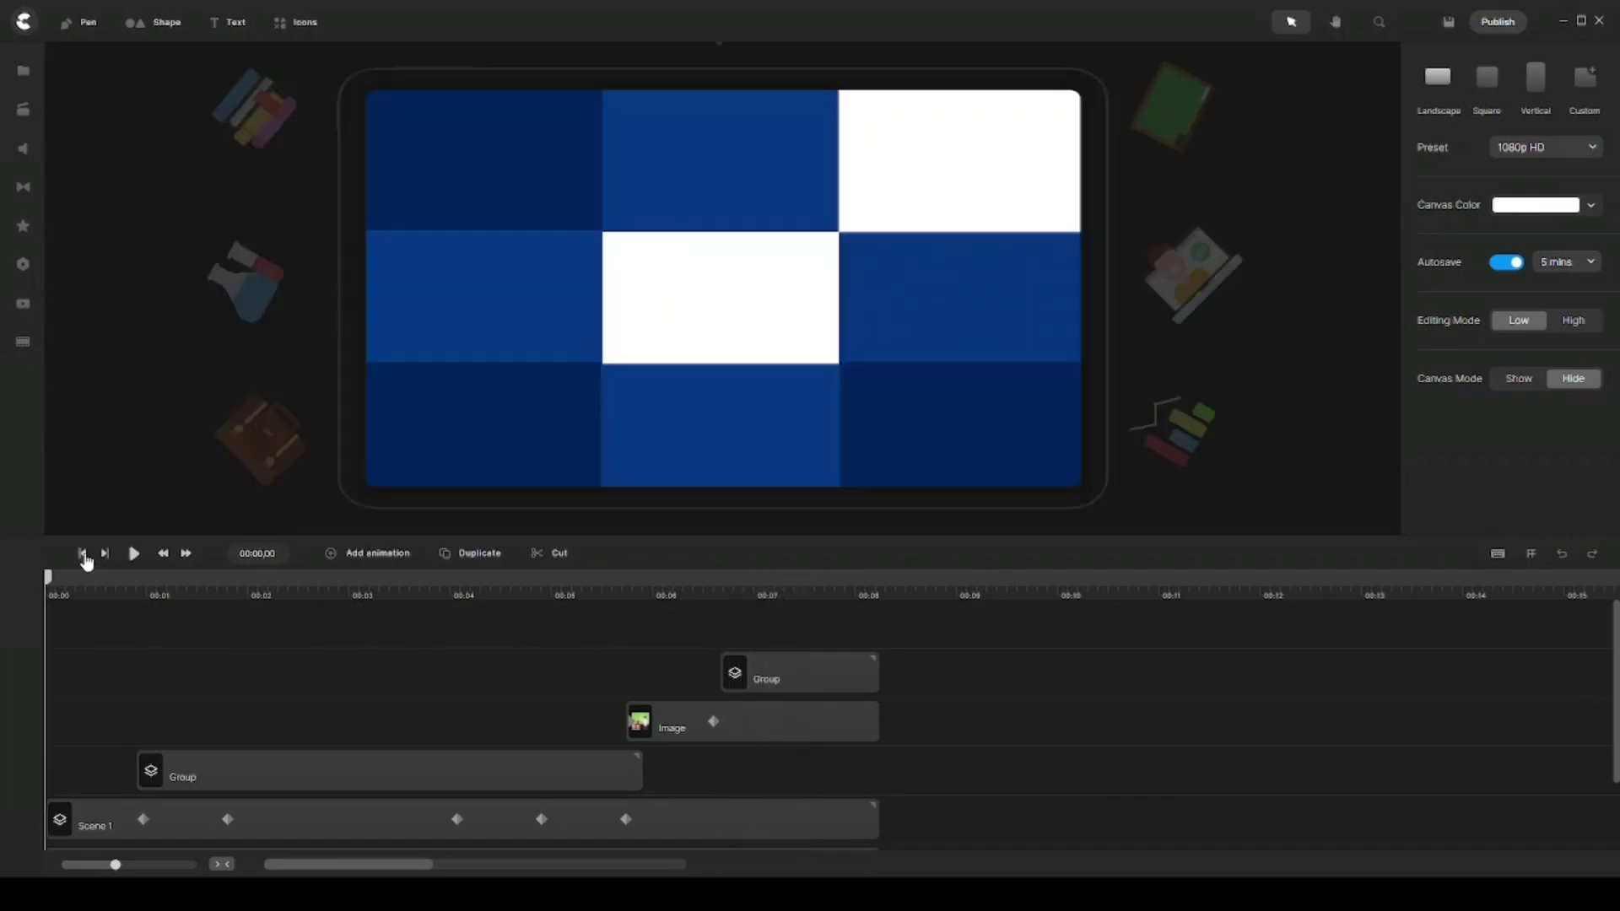
pyautogui.press('space')
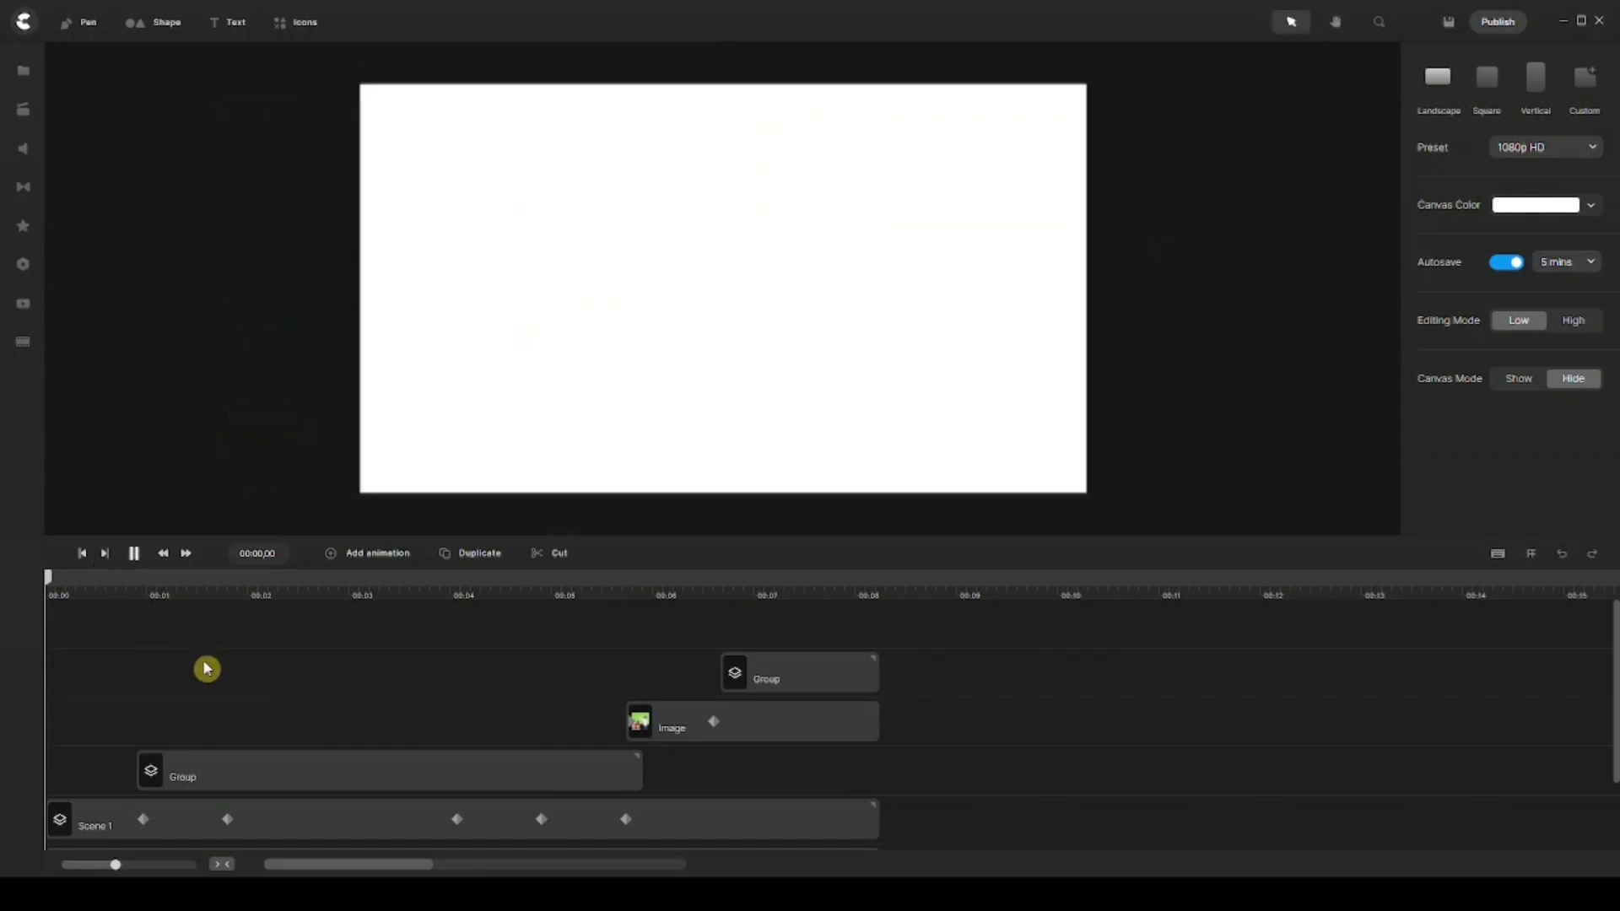